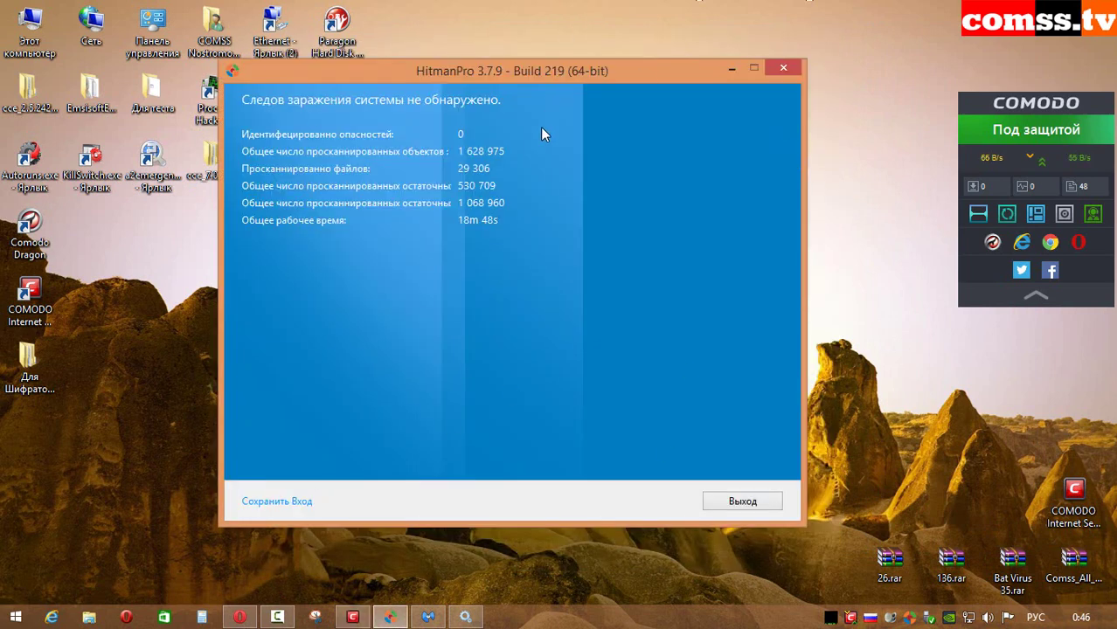
Exit the finished HitmanPro and Malwarebytes Anti-Malware scans
{"action": "left_click", "coordinate": [742, 501]}
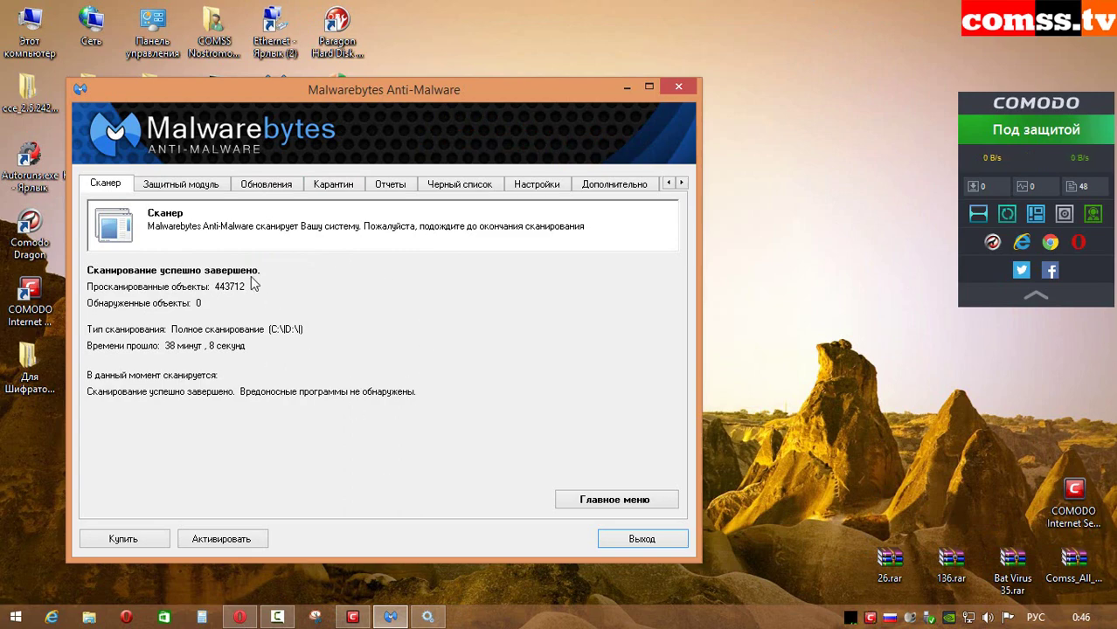
{"action": "left_click", "coordinate": [616, 539]}
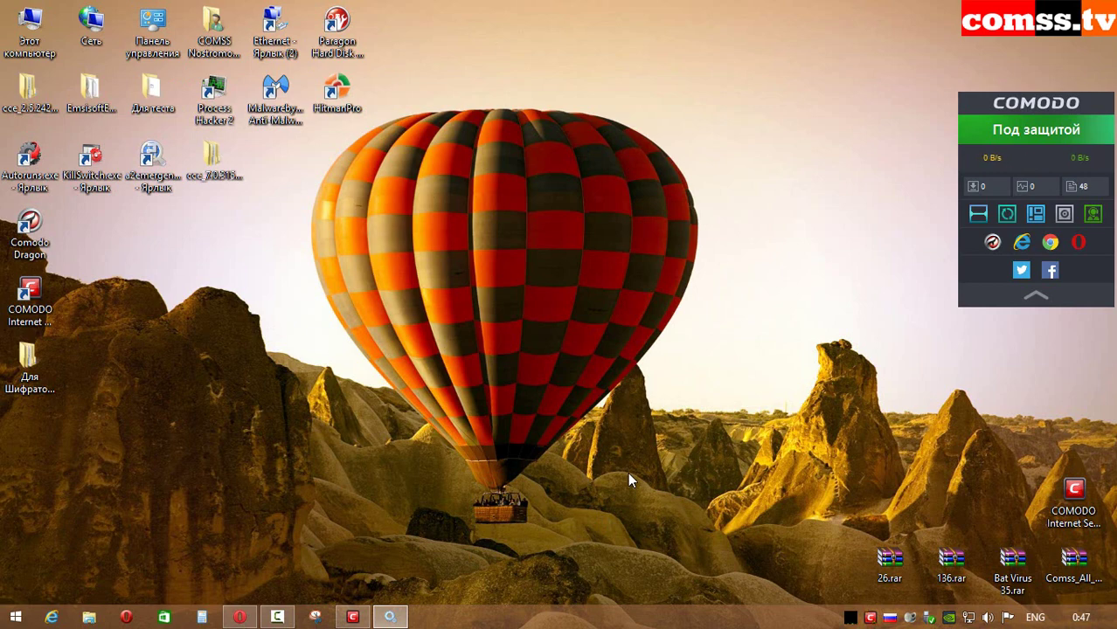
Check the startup type of the Windows Firewall service in the Services console, keep it Disabled, and close the console
{"action": "left_click", "coordinate": [390, 617]}
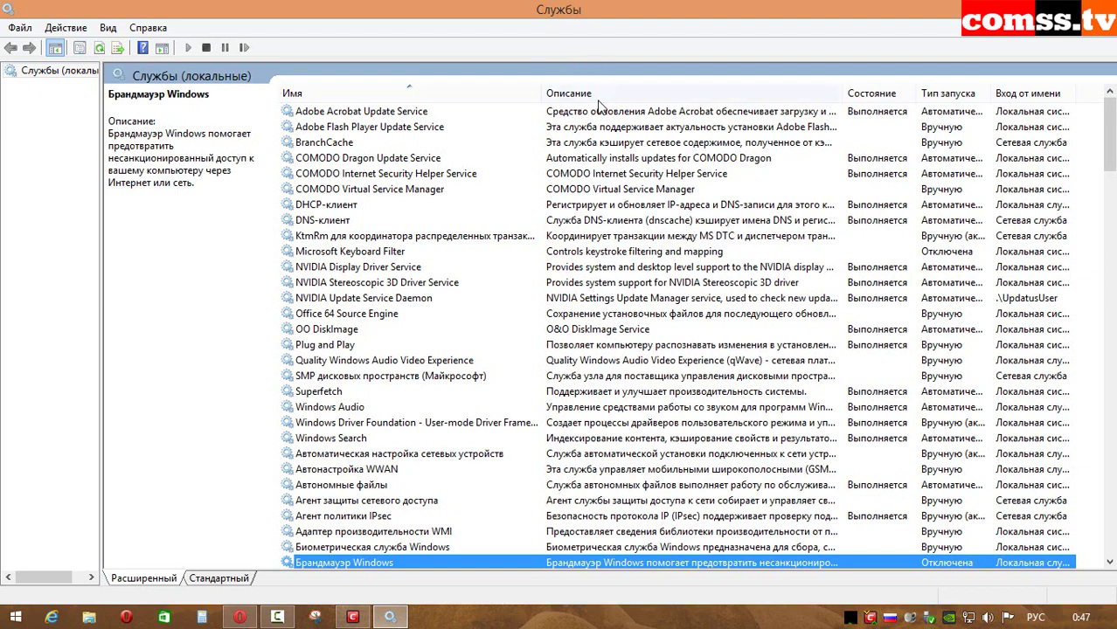
{"action": "left_click_drag", "start_coordinate": [1101, 153], "coordinate": [1101, 205]}
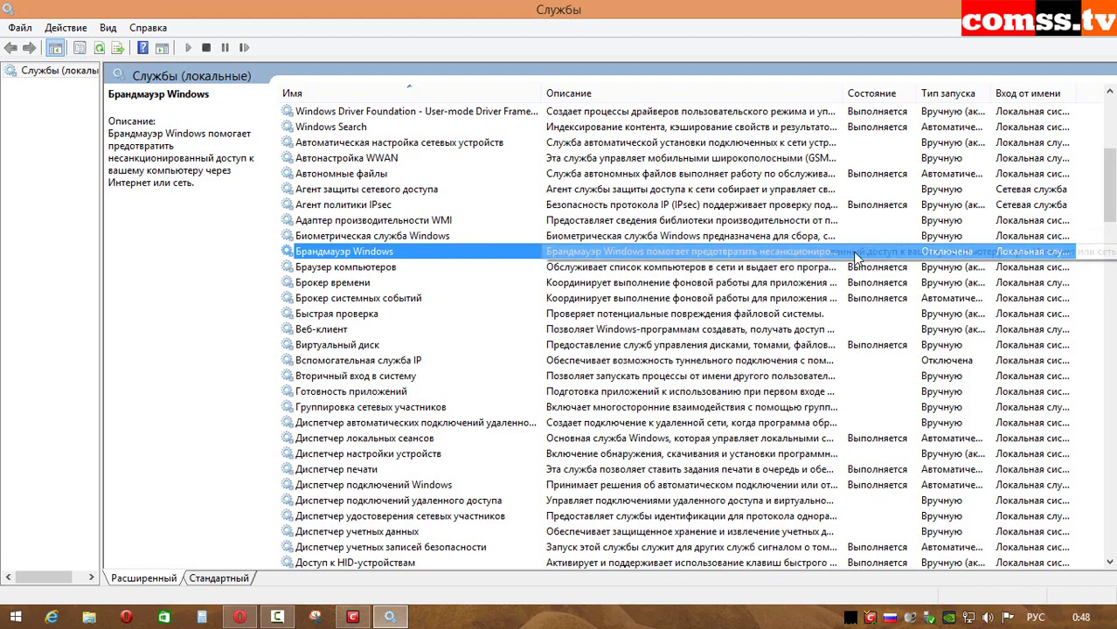
{"action": "double_click", "coordinate": [819, 257]}
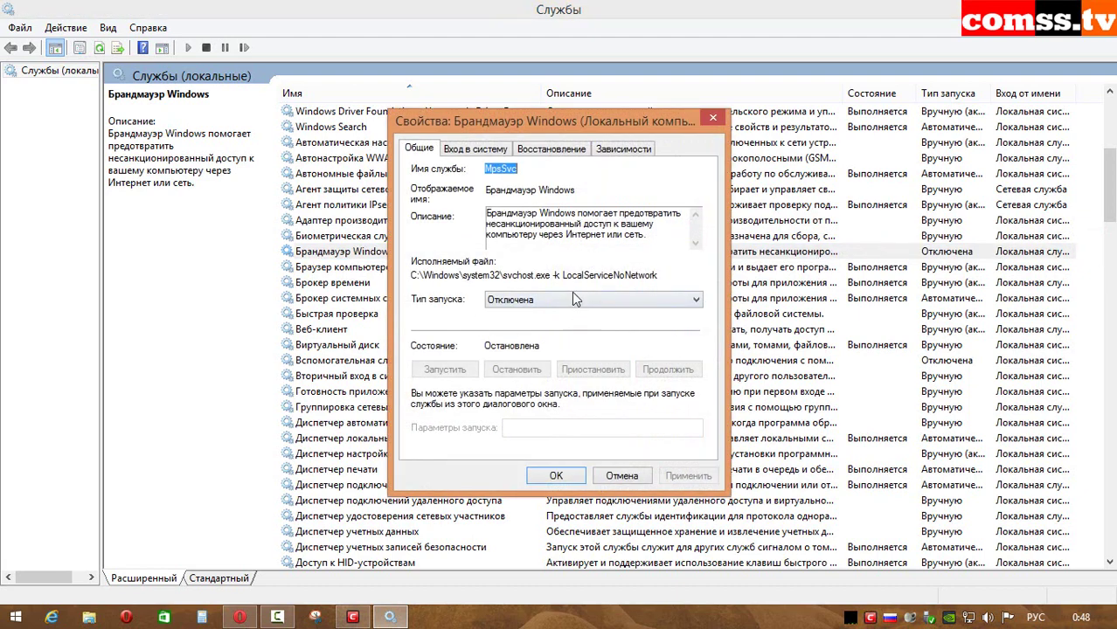
{"action": "left_click", "coordinate": [658, 302]}
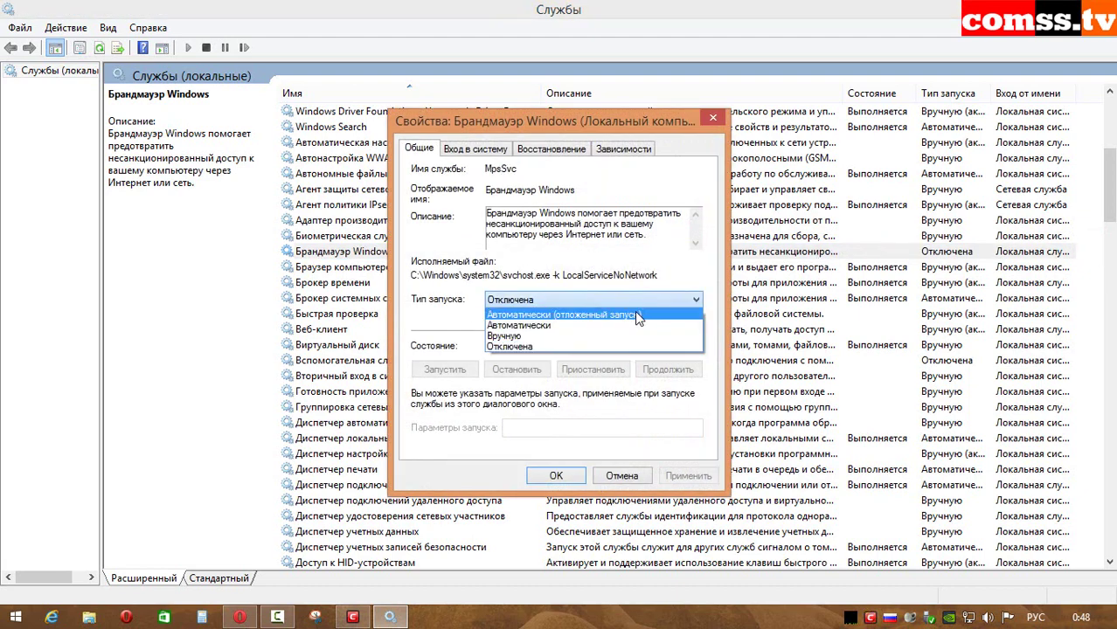
{"action": "left_click", "coordinate": [577, 347]}
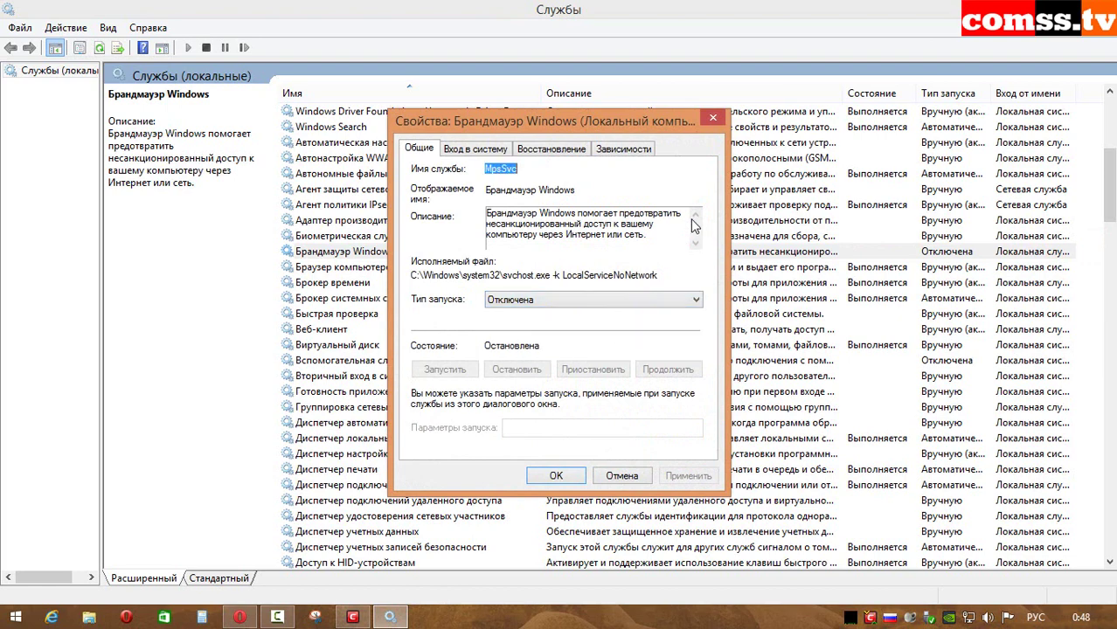
{"action": "left_click", "coordinate": [713, 117]}
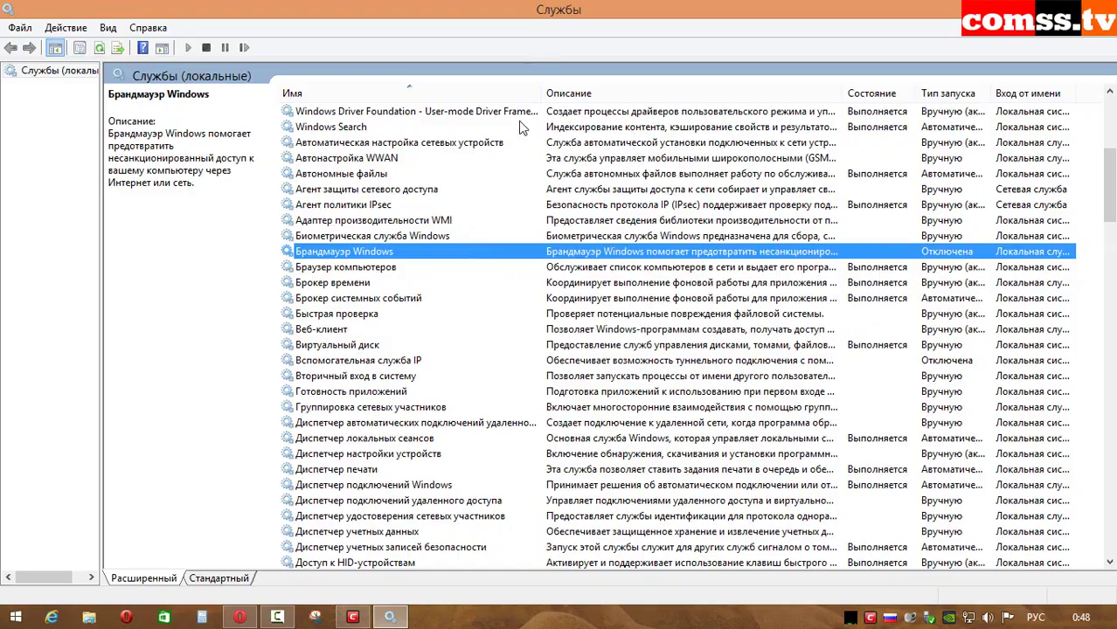
{"action": "key", "text": "alt+F4"}
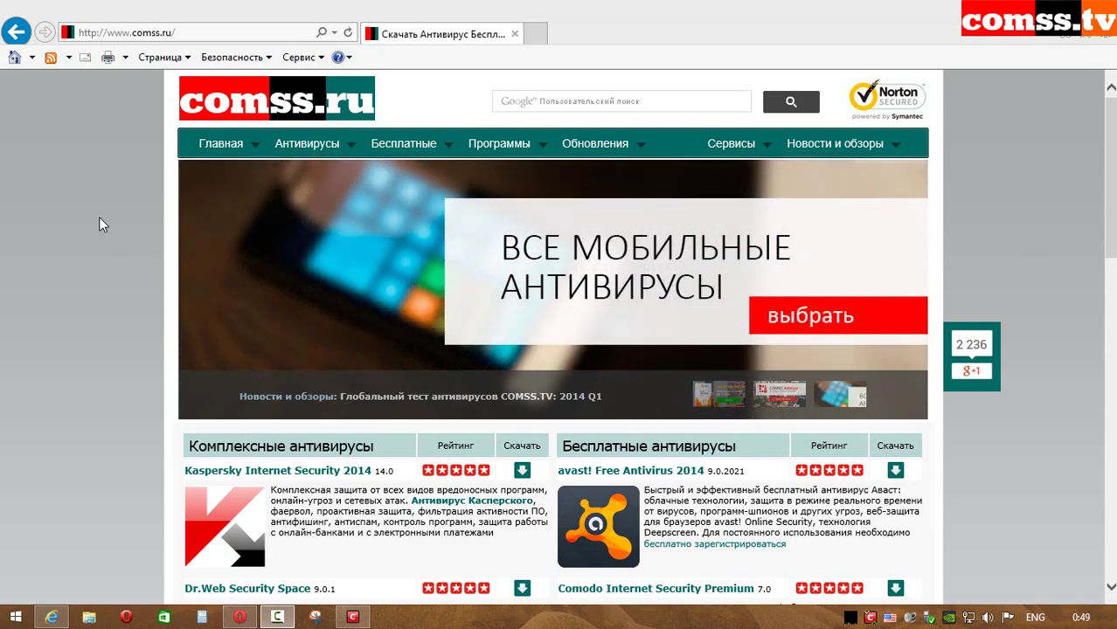
Open the free antivirus category on comss.ru and go to the Comodo Internet Security Premium page
{"action": "mouse_move", "coordinate": [397, 151]}
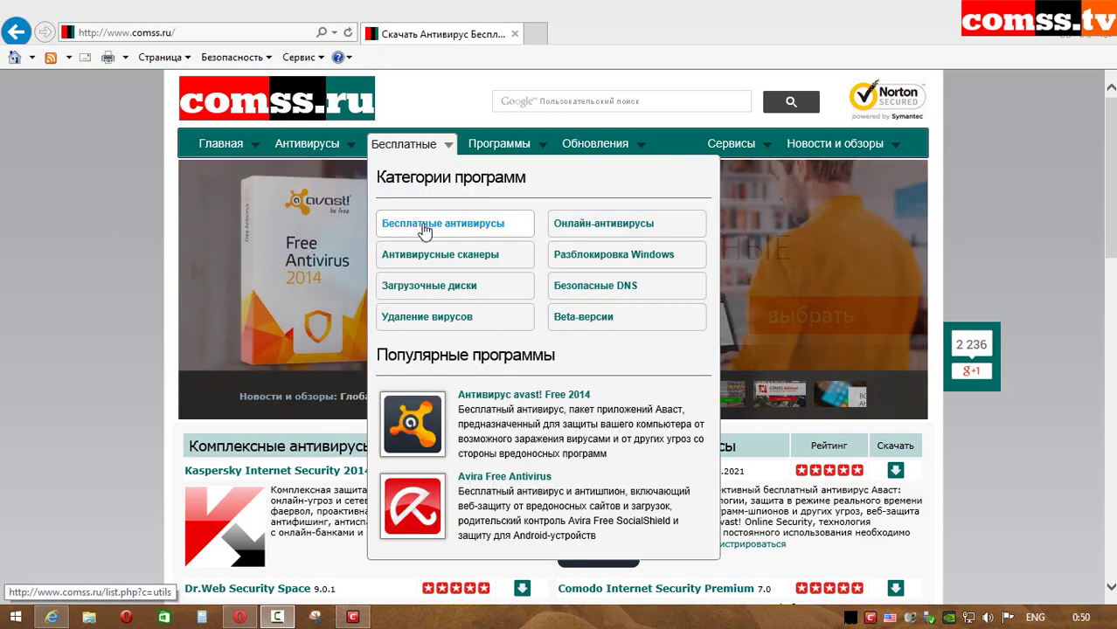
{"action": "left_click", "coordinate": [425, 229]}
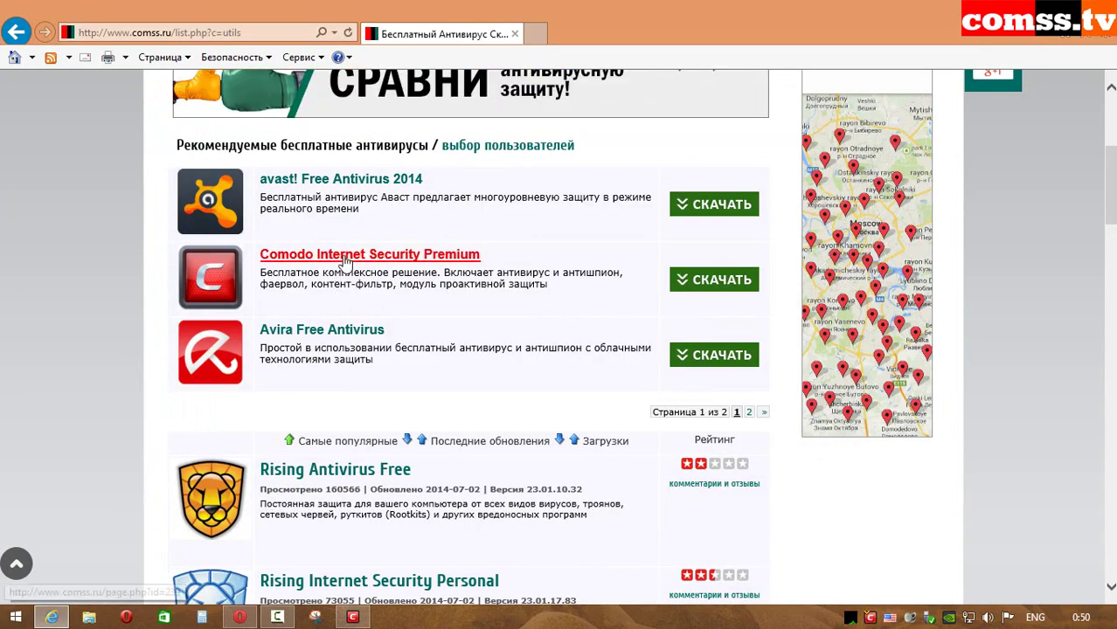
{"action": "left_click", "coordinate": [347, 259]}
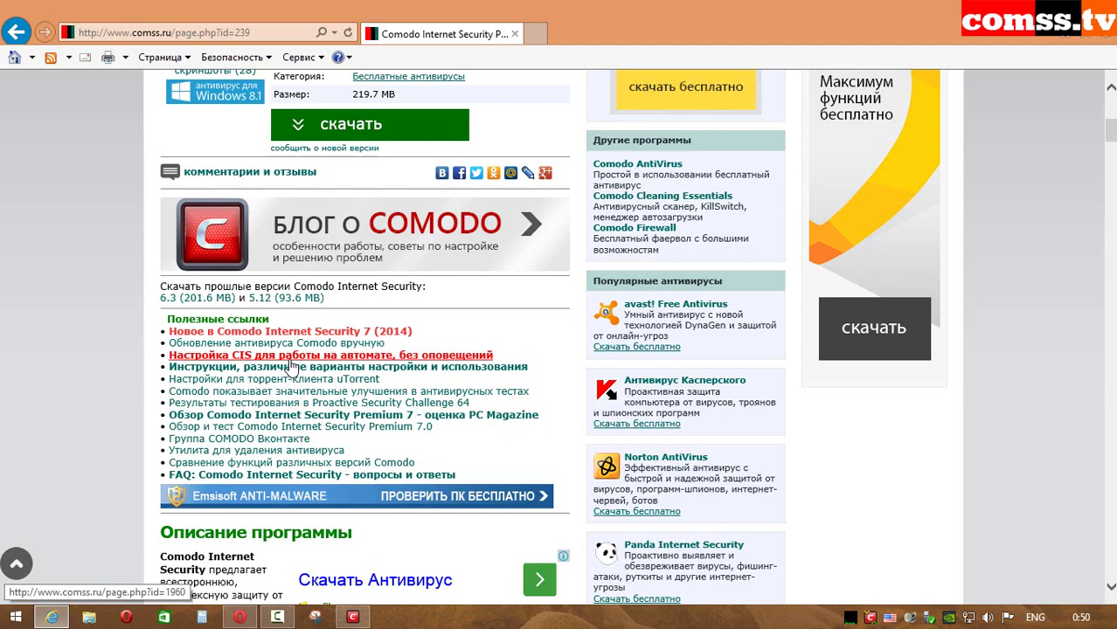
Open the Comodo blog and look through its list of instructions and tips
{"action": "left_click", "coordinate": [339, 236]}
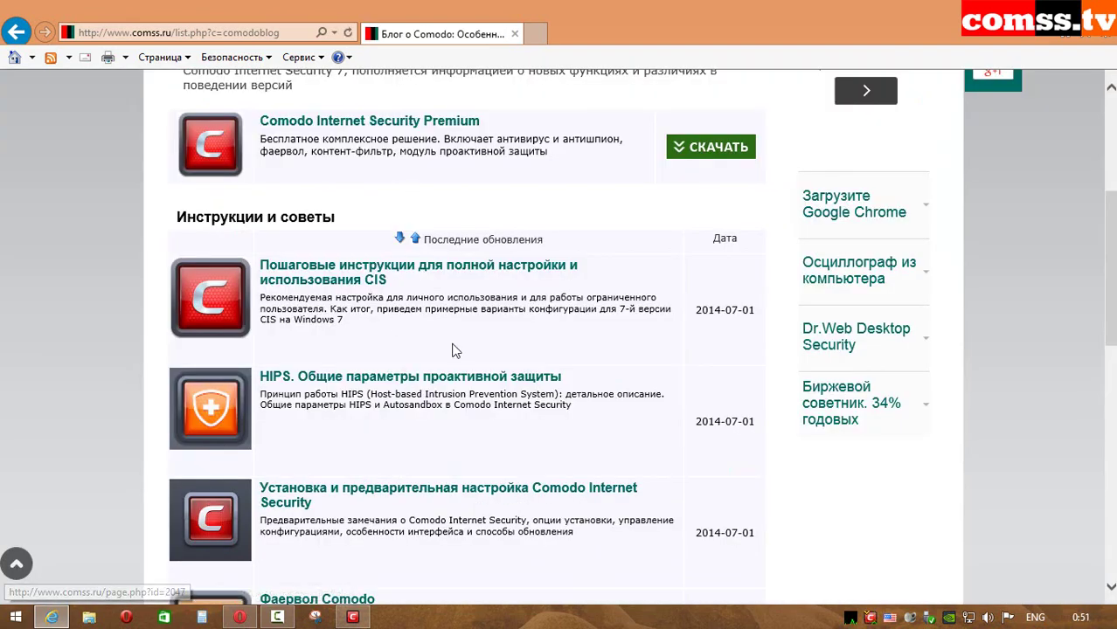
{"action": "scroll", "coordinate": [454, 351], "scroll_direction": "down", "scroll_amount": 4}
{"action": "scroll", "coordinate": [454, 354], "scroll_direction": "down", "scroll_amount": 2}
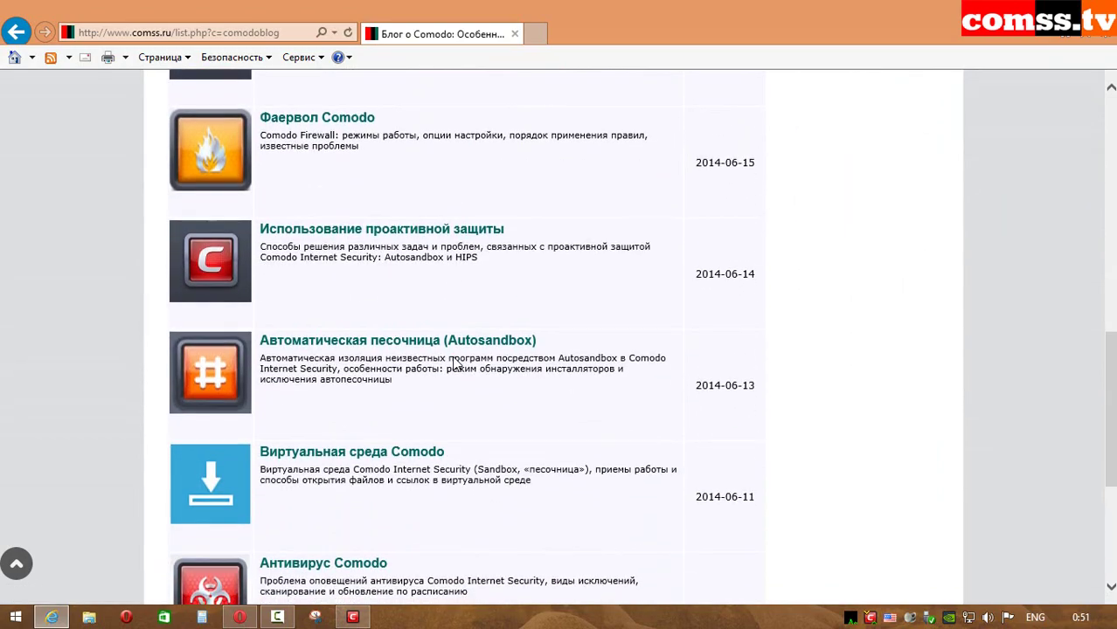
{"action": "scroll", "coordinate": [454, 363], "scroll_direction": "down", "scroll_amount": 3}
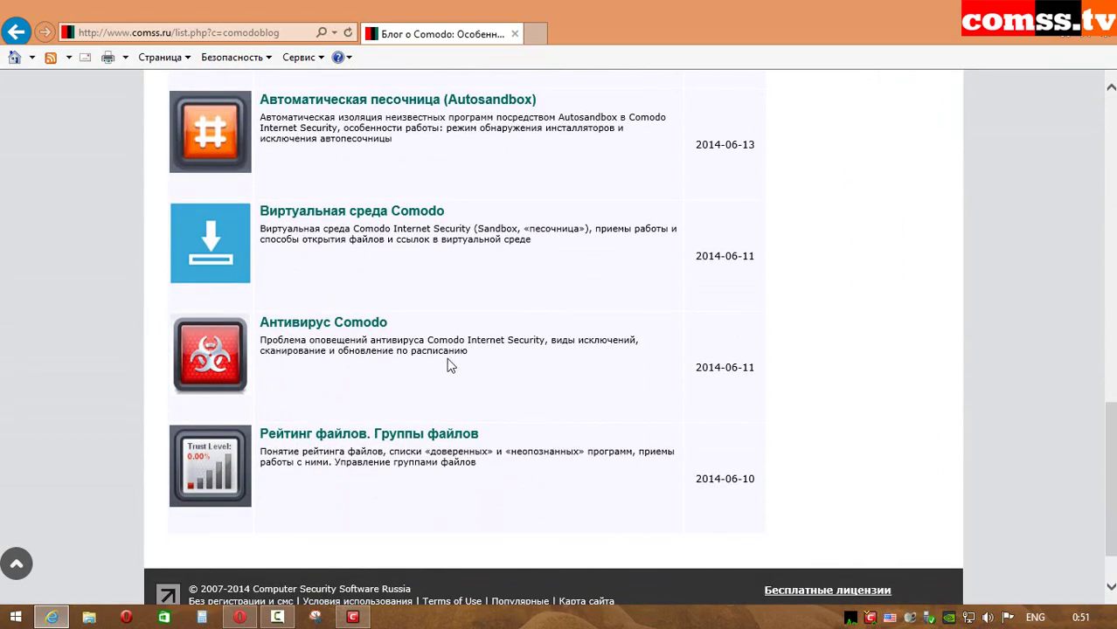
Return to the Comodo Internet Security Premium page and open the article on configuring CIS to run automatically without alerts
{"action": "key", "text": "BackSpace"}
{"action": "scroll", "coordinate": [451, 354], "scroll_direction": "down", "scroll_amount": 5}
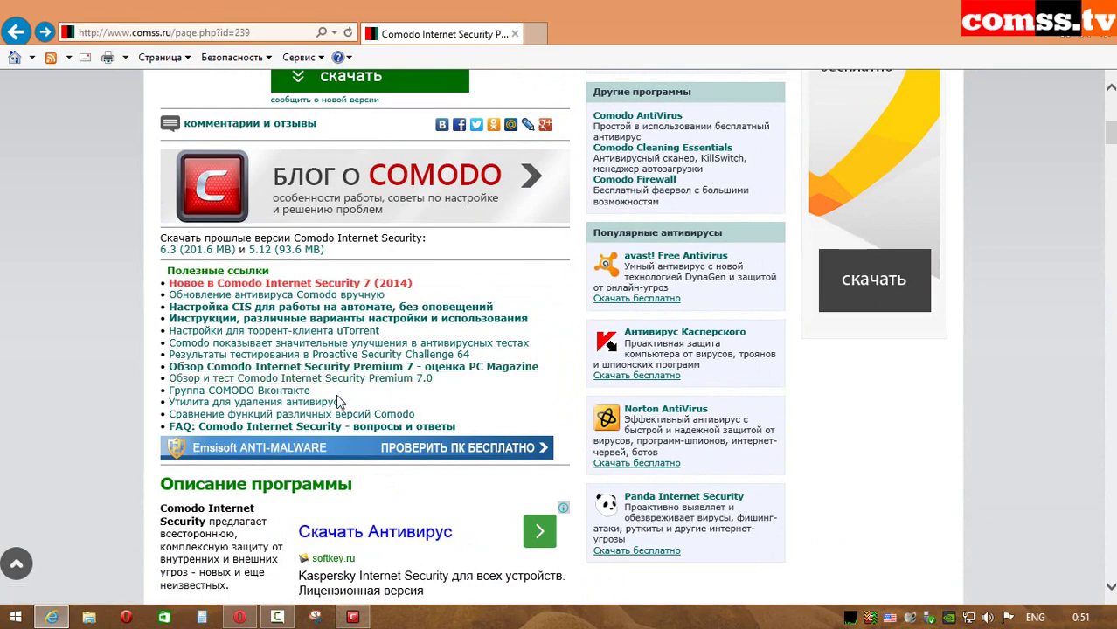
{"action": "left_click", "coordinate": [321, 310]}
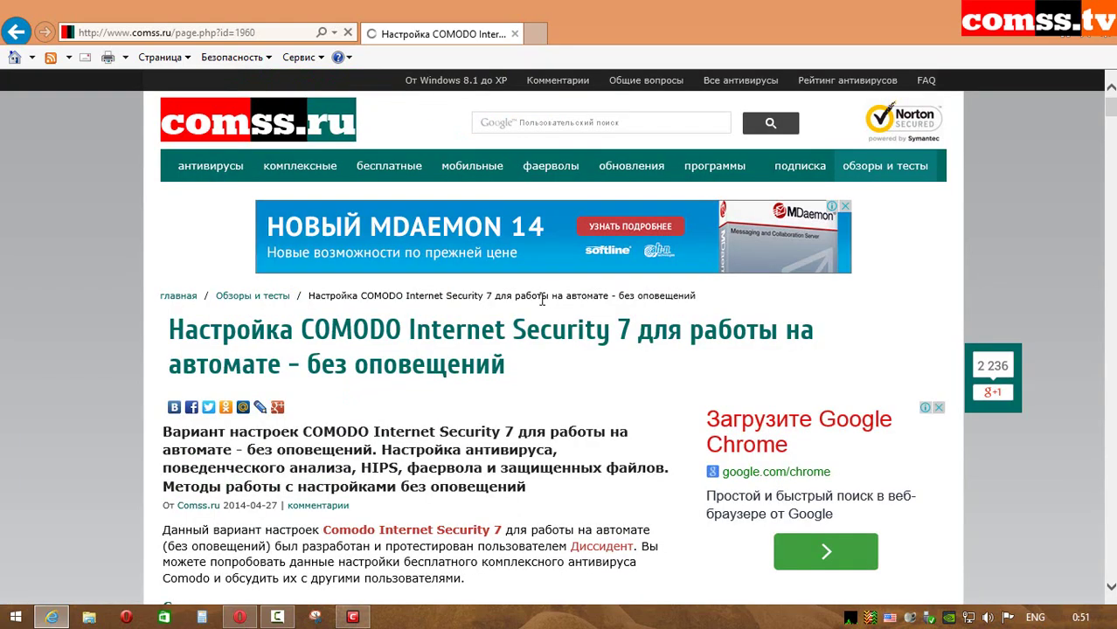
Read the article's table of contents and installation section, including the network location choice, rating scan and VirusTotal check
{"action": "scroll", "coordinate": [535, 301], "scroll_direction": "down", "scroll_amount": 3}
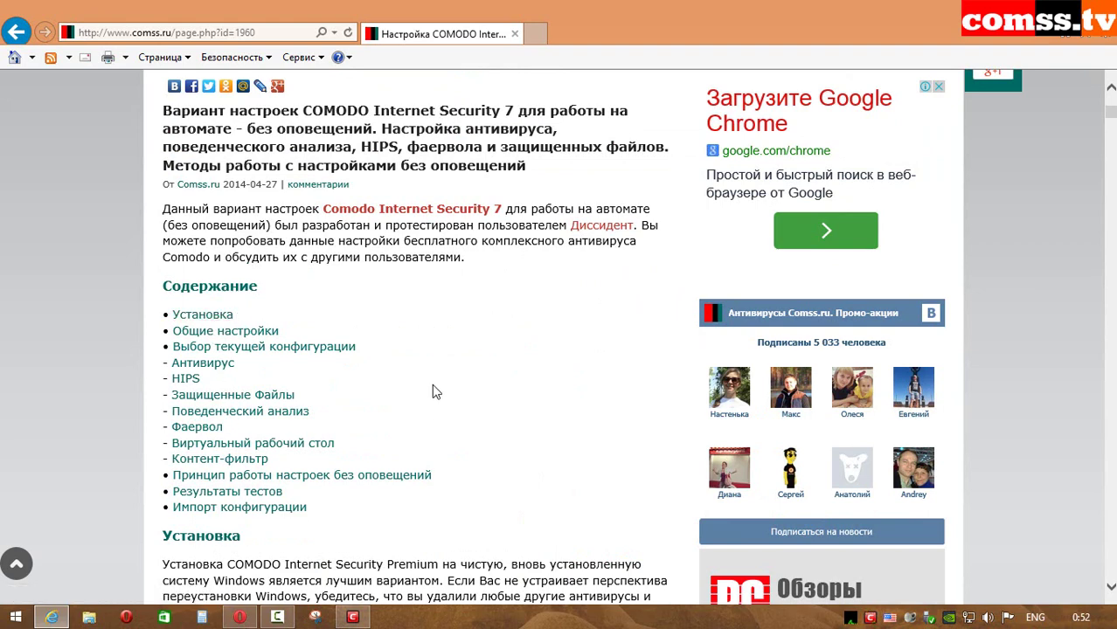
{"action": "scroll", "coordinate": [455, 374], "scroll_direction": "down", "scroll_amount": 1}
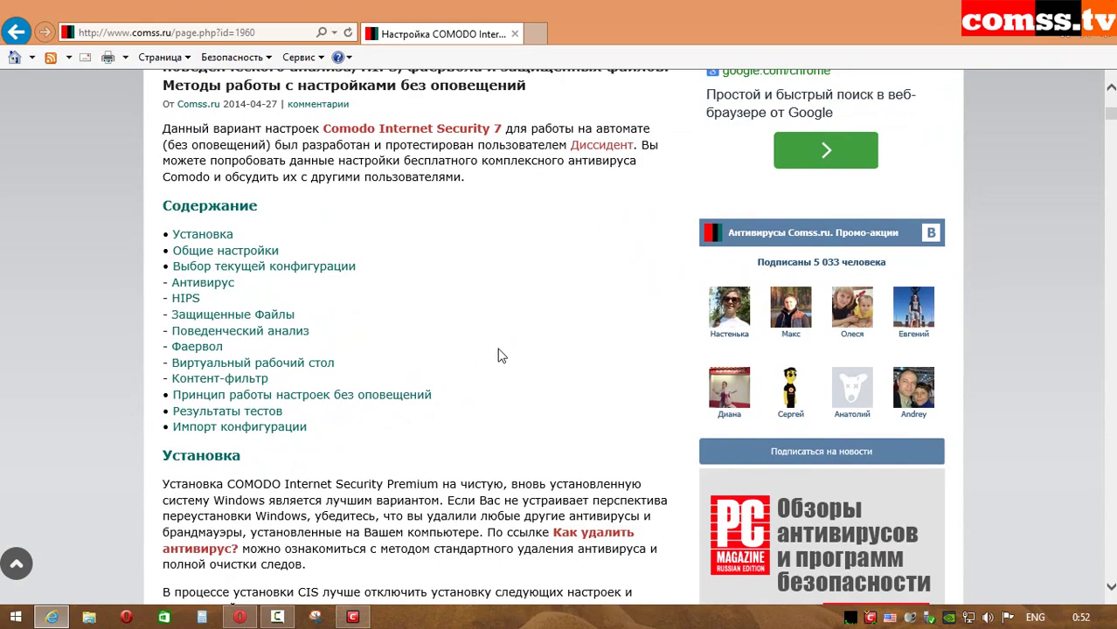
{"action": "scroll", "coordinate": [498, 356], "scroll_direction": "down", "scroll_amount": 1}
{"action": "scroll", "coordinate": [498, 356], "scroll_direction": "down", "scroll_amount": 4}
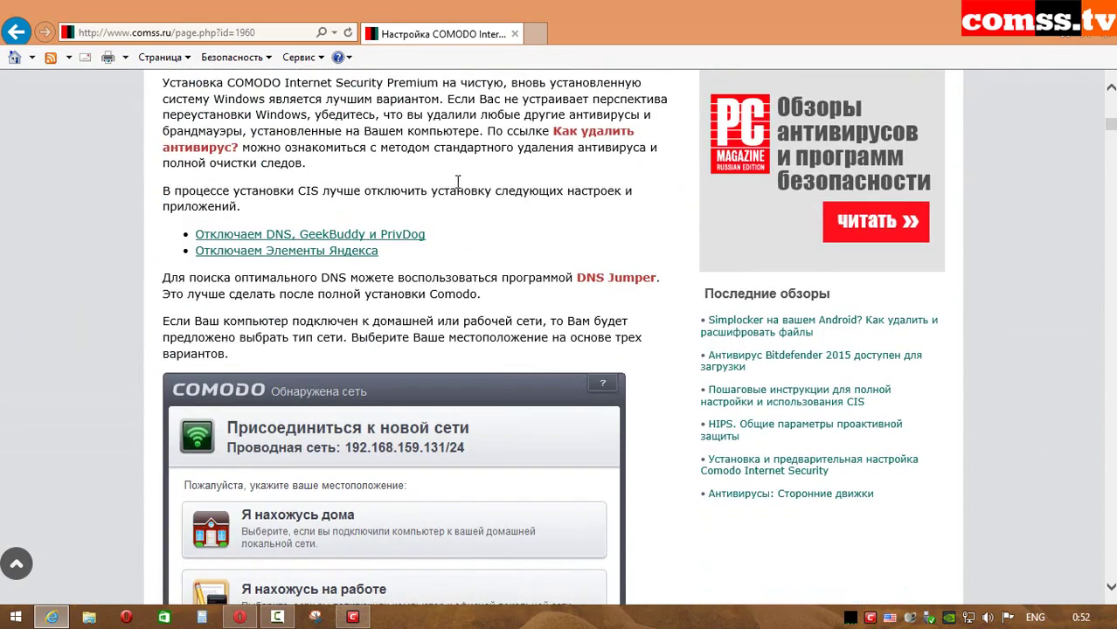
{"action": "scroll", "coordinate": [566, 267], "scroll_direction": "down", "scroll_amount": 3}
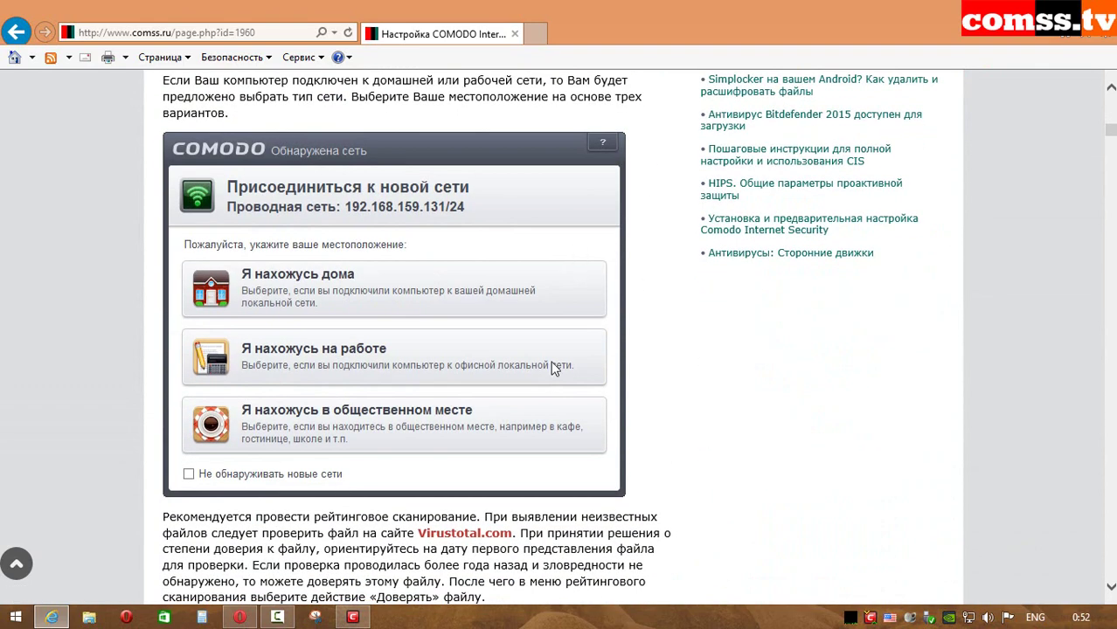
{"action": "scroll", "coordinate": [552, 364], "scroll_direction": "down", "scroll_amount": 6}
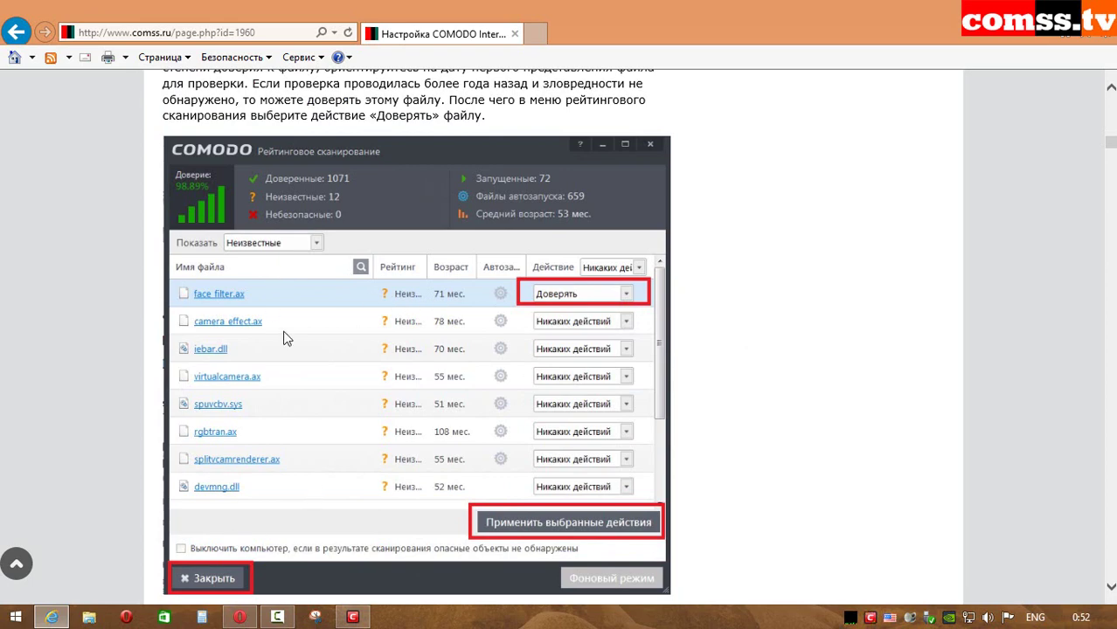
{"action": "scroll", "coordinate": [306, 332], "scroll_direction": "down", "scroll_amount": 2}
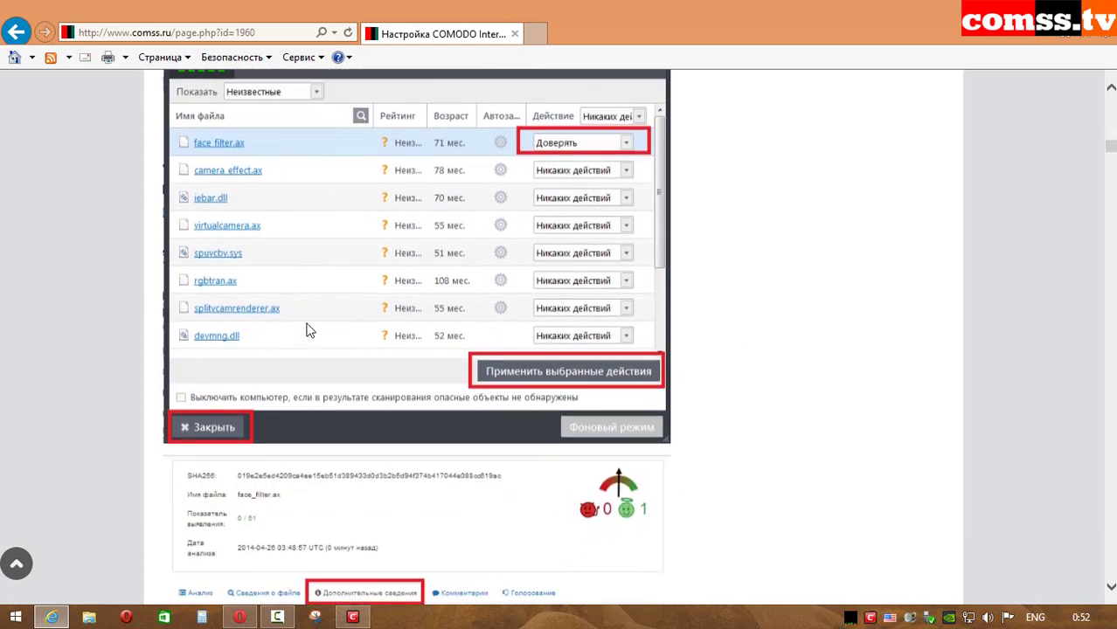
{"action": "scroll", "coordinate": [310, 332], "scroll_direction": "up", "scroll_amount": 2}
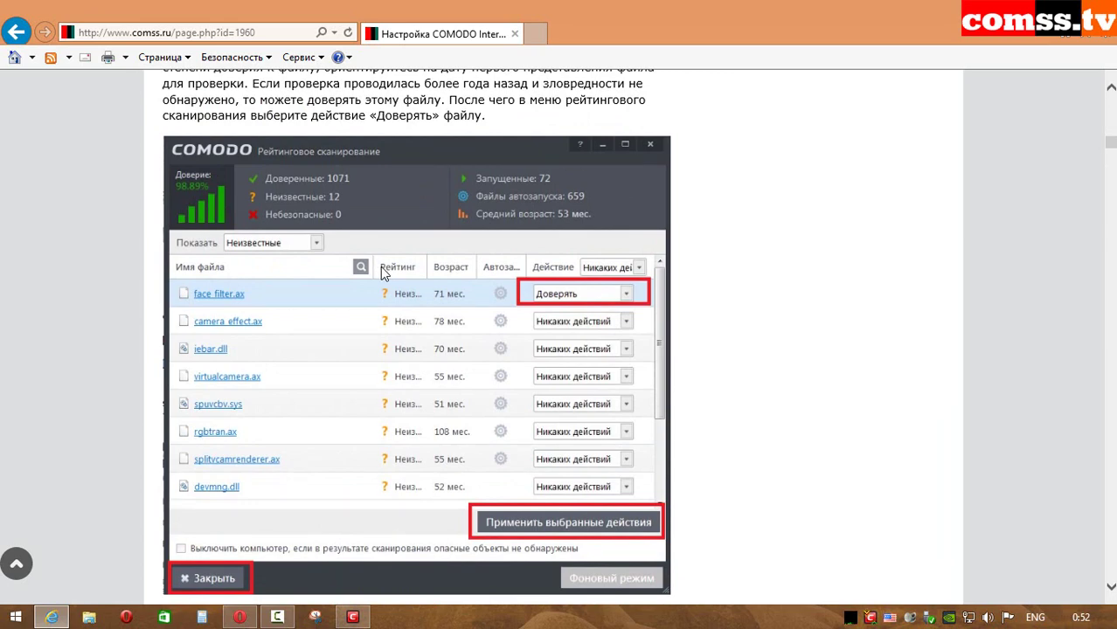
{"action": "scroll", "coordinate": [381, 279], "scroll_direction": "down", "scroll_amount": 8}
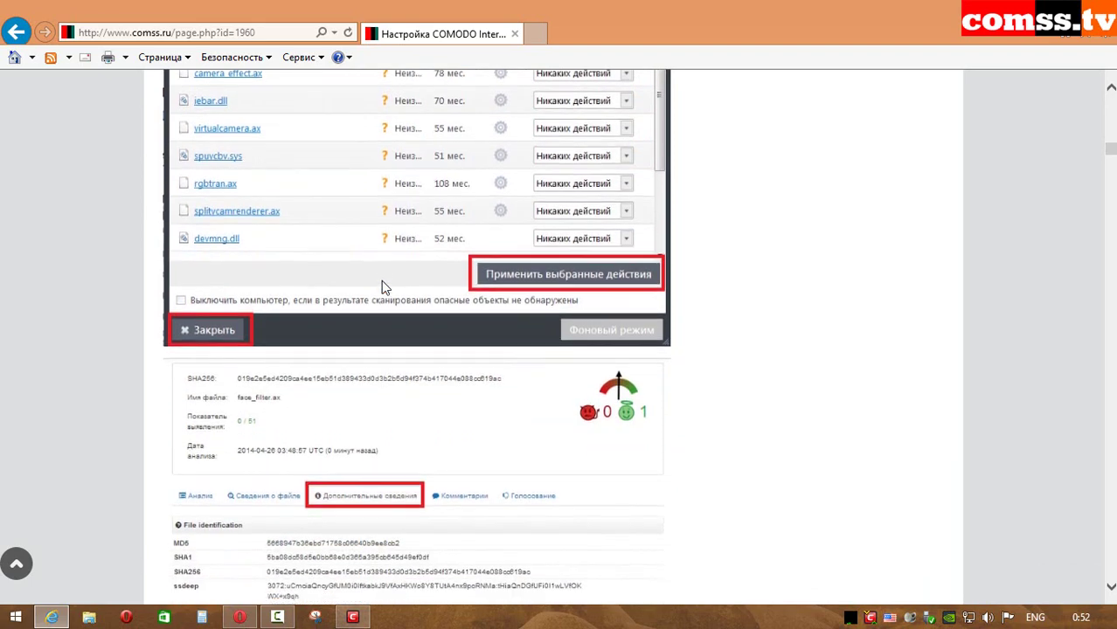
Read the article's sections on general settings and on choosing the current configuration, including the Proactive Security note
{"action": "scroll", "coordinate": [505, 282], "scroll_direction": "down", "scroll_amount": 2}
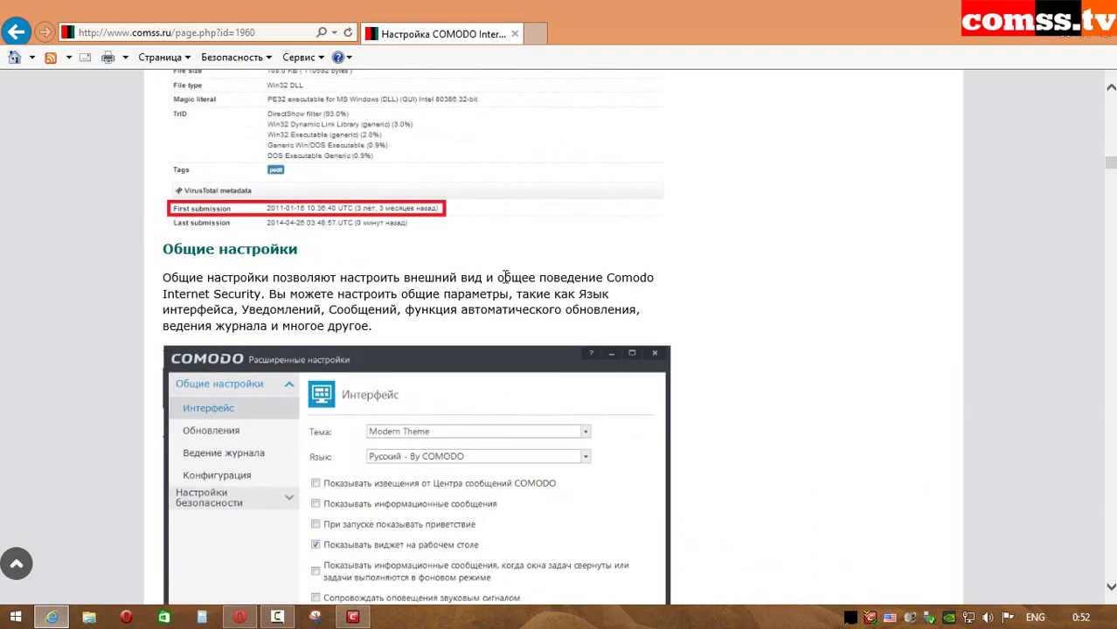
{"action": "scroll", "coordinate": [615, 221], "scroll_direction": "down", "scroll_amount": 2}
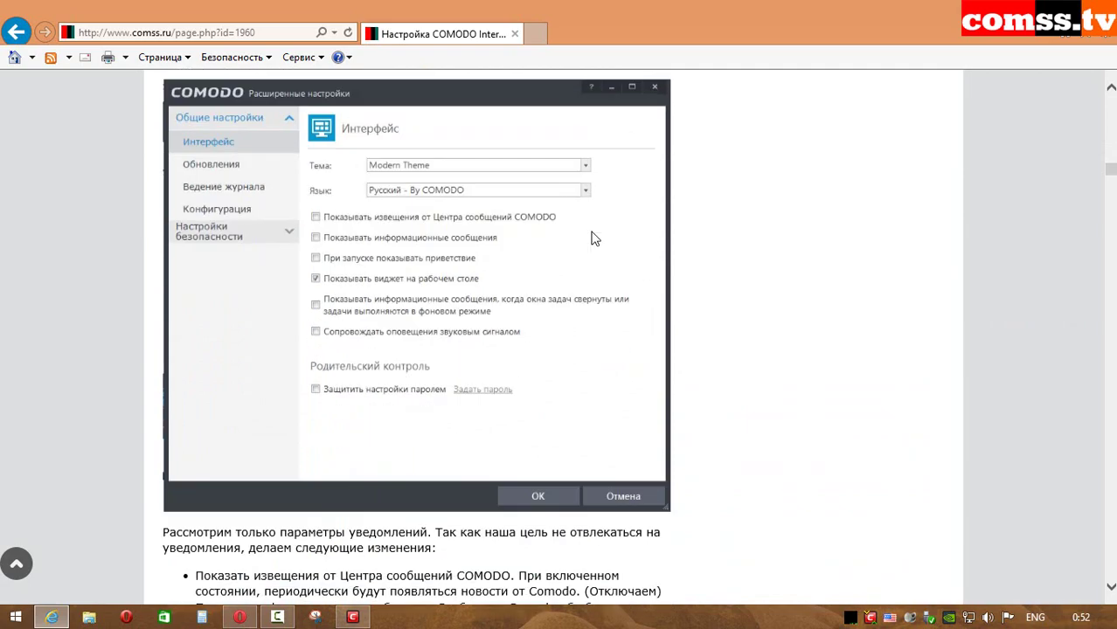
{"action": "scroll", "coordinate": [594, 240], "scroll_direction": "down", "scroll_amount": 5}
{"action": "scroll", "coordinate": [572, 273], "scroll_direction": "down", "scroll_amount": 4}
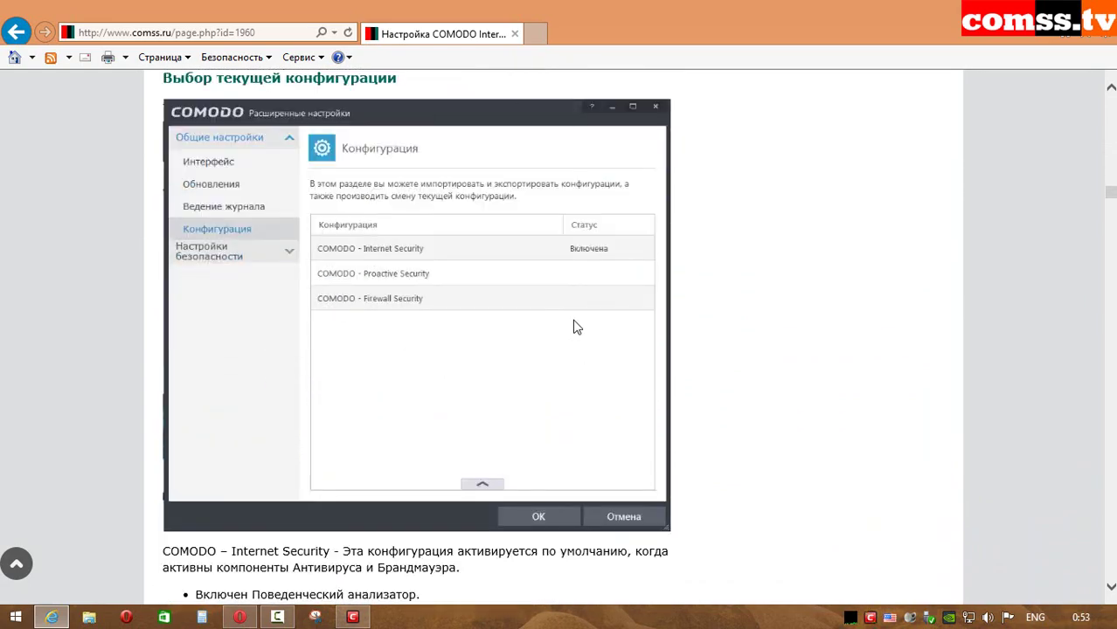
{"action": "scroll", "coordinate": [572, 327], "scroll_direction": "down", "scroll_amount": 1}
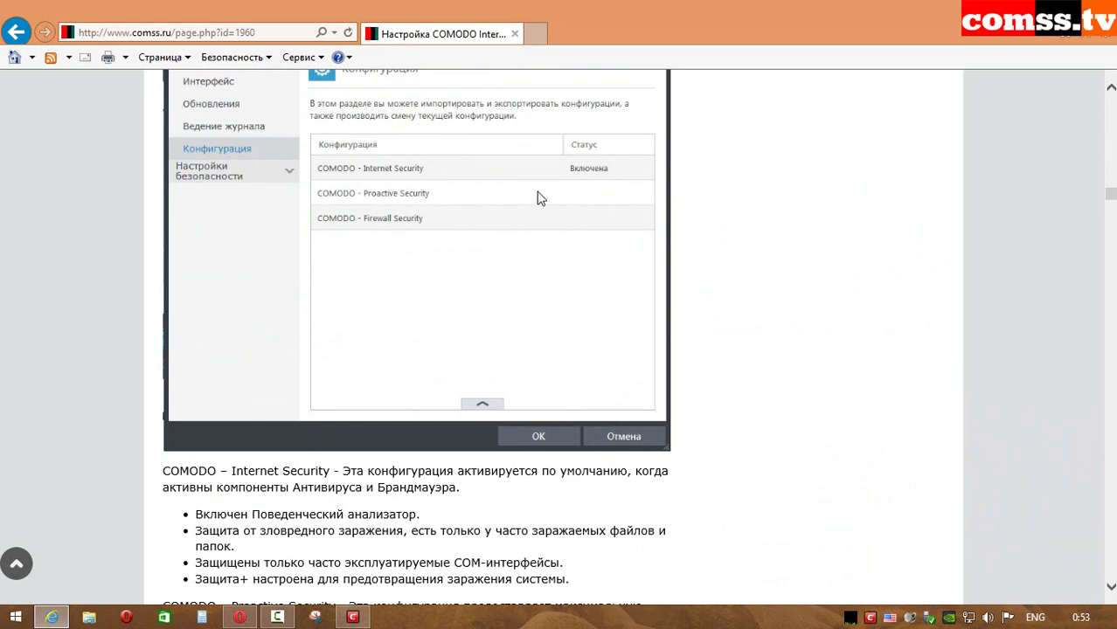
{"action": "scroll", "coordinate": [514, 200], "scroll_direction": "down", "scroll_amount": 3}
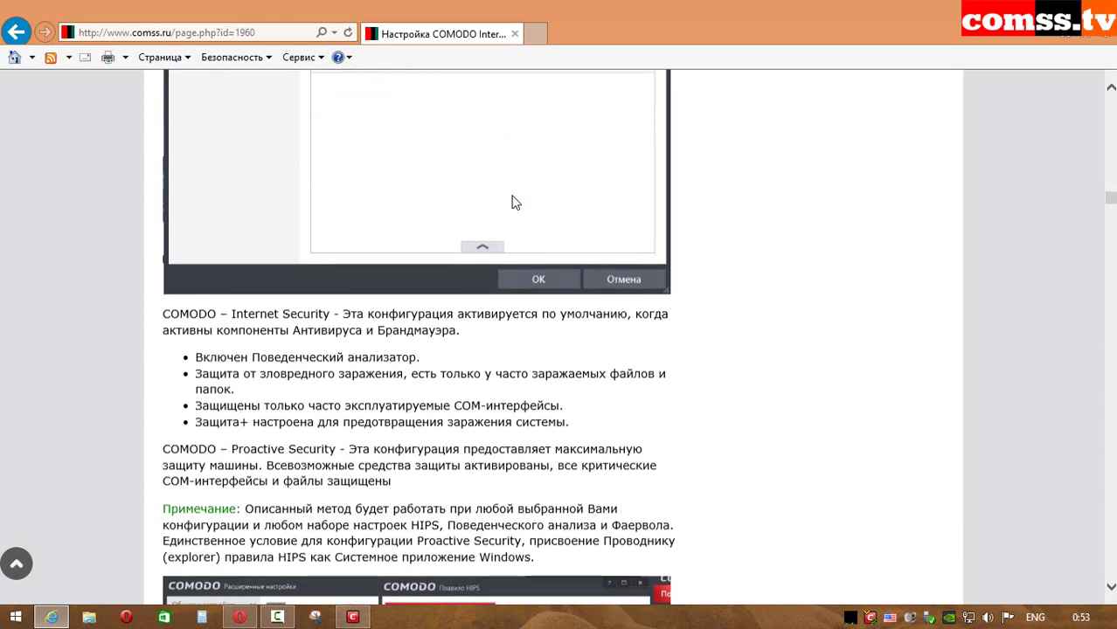
{"action": "scroll", "coordinate": [514, 199], "scroll_direction": "down", "scroll_amount": 3}
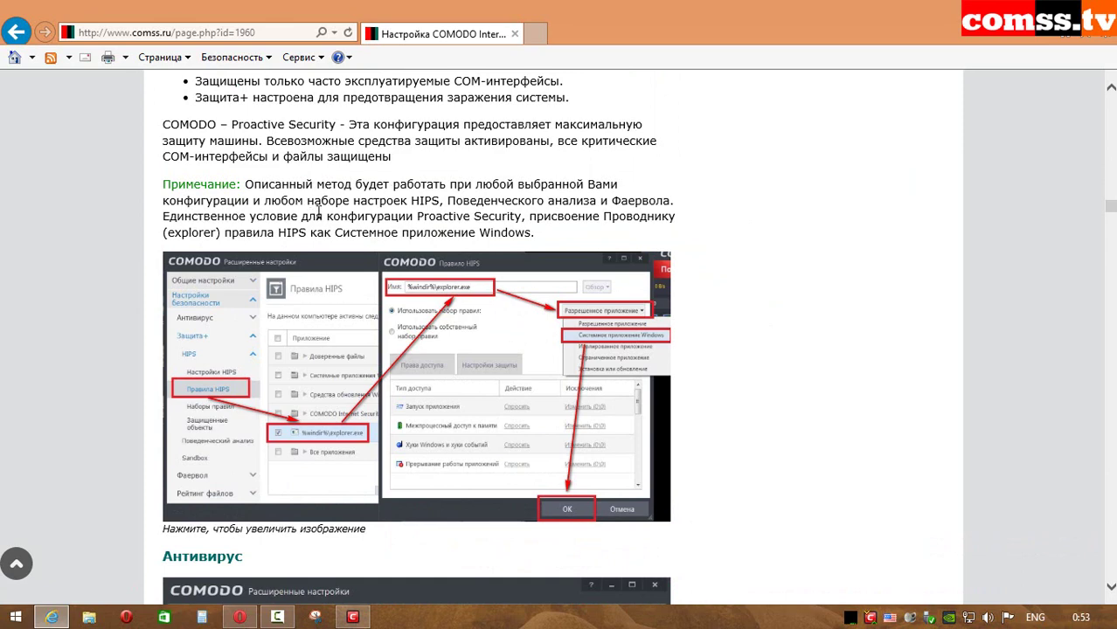
View the enlarged picture of the HIPS rule for explorer.exe and close its tab
{"action": "scroll", "coordinate": [363, 222], "scroll_direction": "down", "scroll_amount": 2}
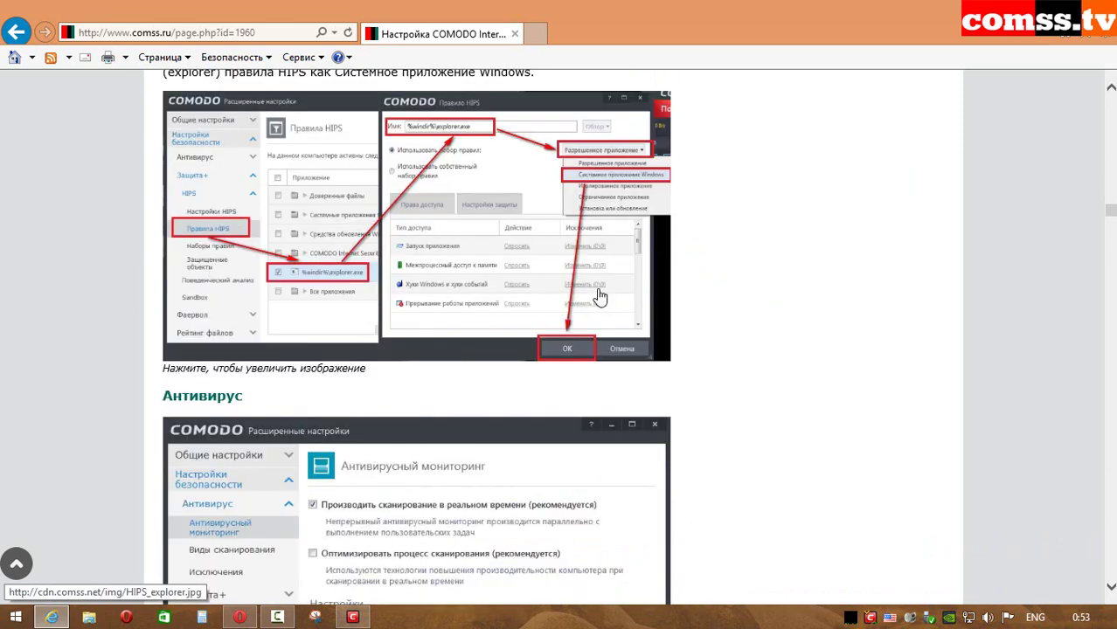
{"action": "left_click", "coordinate": [391, 236]}
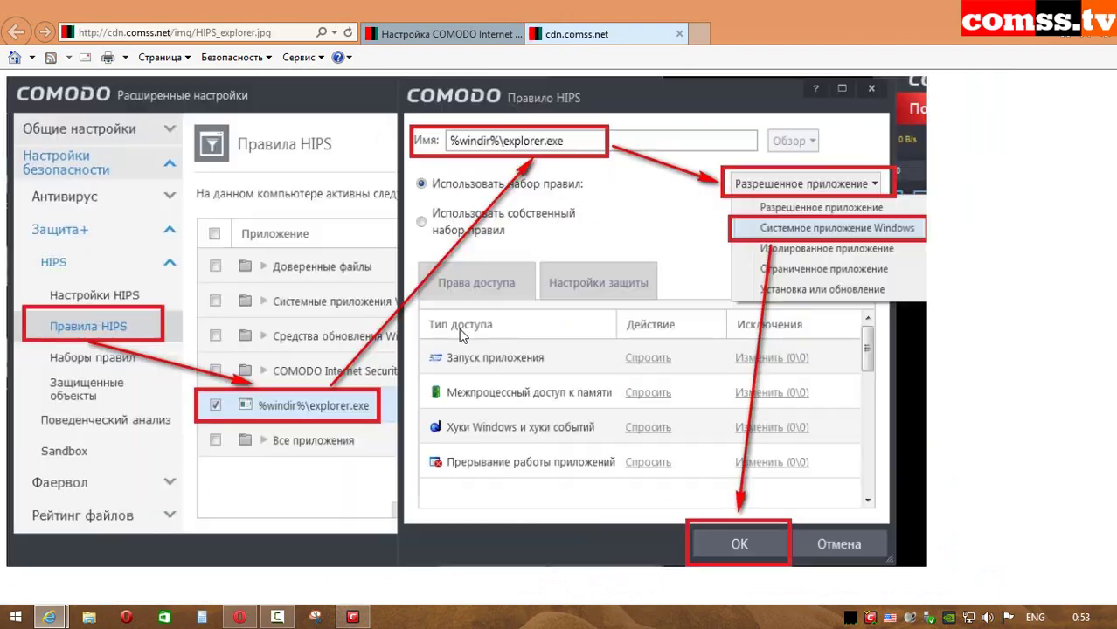
{"action": "left_click", "coordinate": [679, 33]}
Read the article's antivirus and HIPS sections, including blocking requests, enhanced protection for 64-bit systems and the ?:\* protected files entry
{"action": "scroll", "coordinate": [535, 229], "scroll_direction": "down", "scroll_amount": 3}
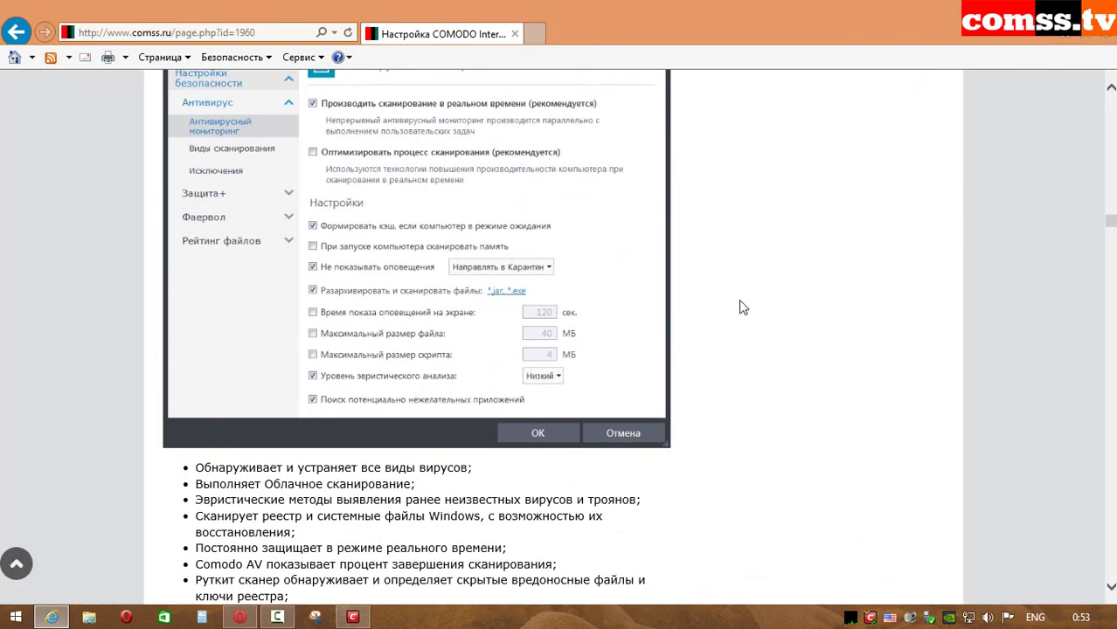
{"action": "scroll", "coordinate": [689, 336], "scroll_direction": "down", "scroll_amount": 3}
{"action": "scroll", "coordinate": [689, 336], "scroll_direction": "down", "scroll_amount": 3}
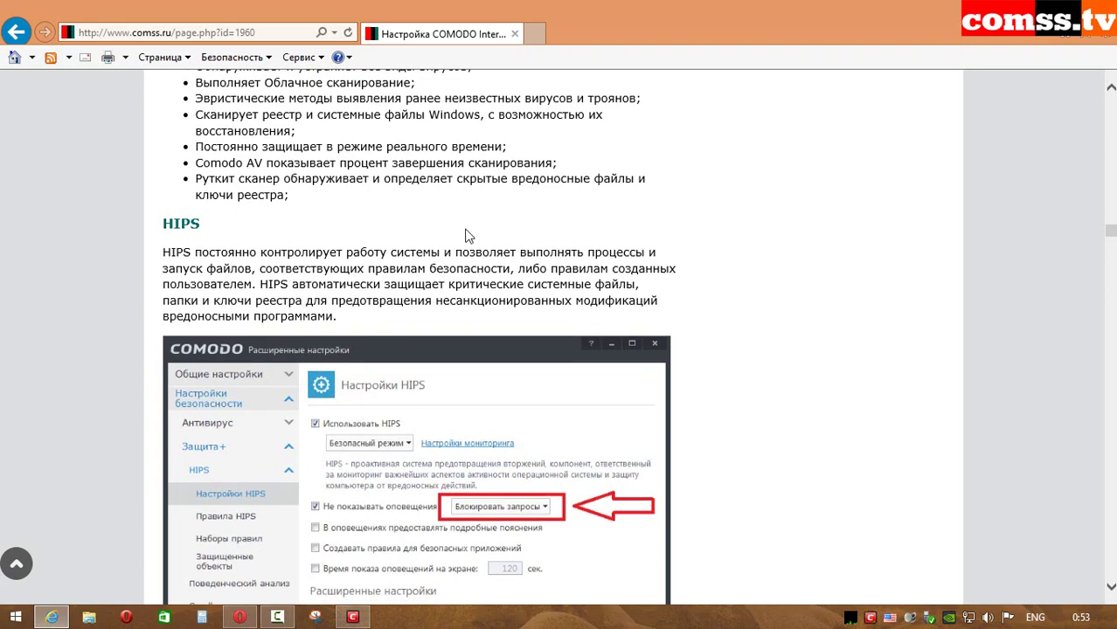
{"action": "scroll", "coordinate": [567, 284], "scroll_direction": "down", "scroll_amount": 3}
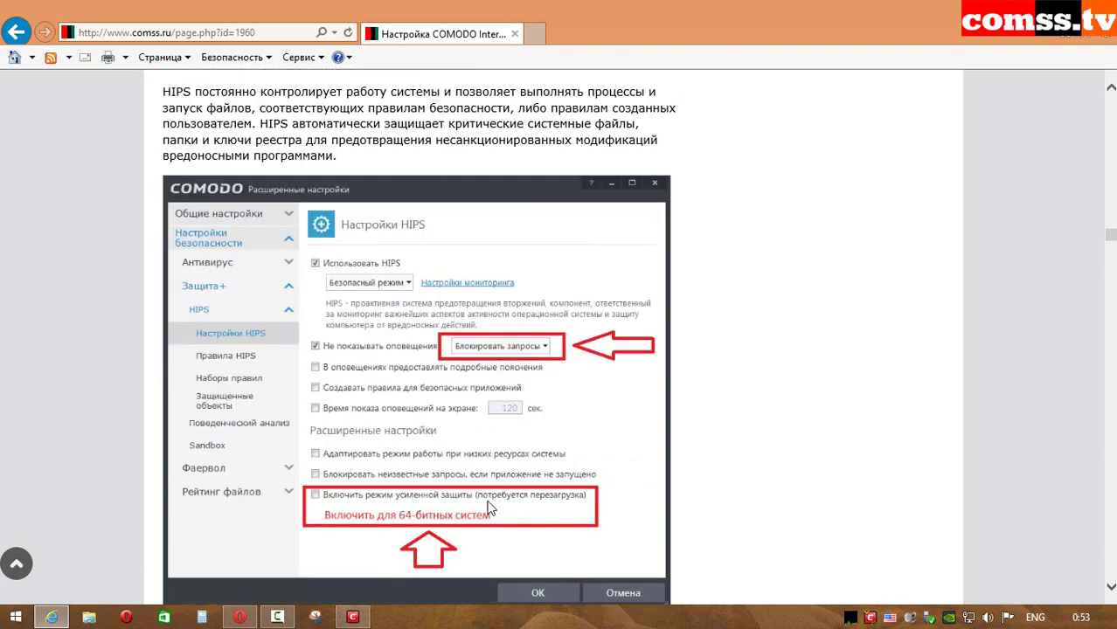
{"action": "scroll", "coordinate": [561, 488], "scroll_direction": "down", "scroll_amount": 3}
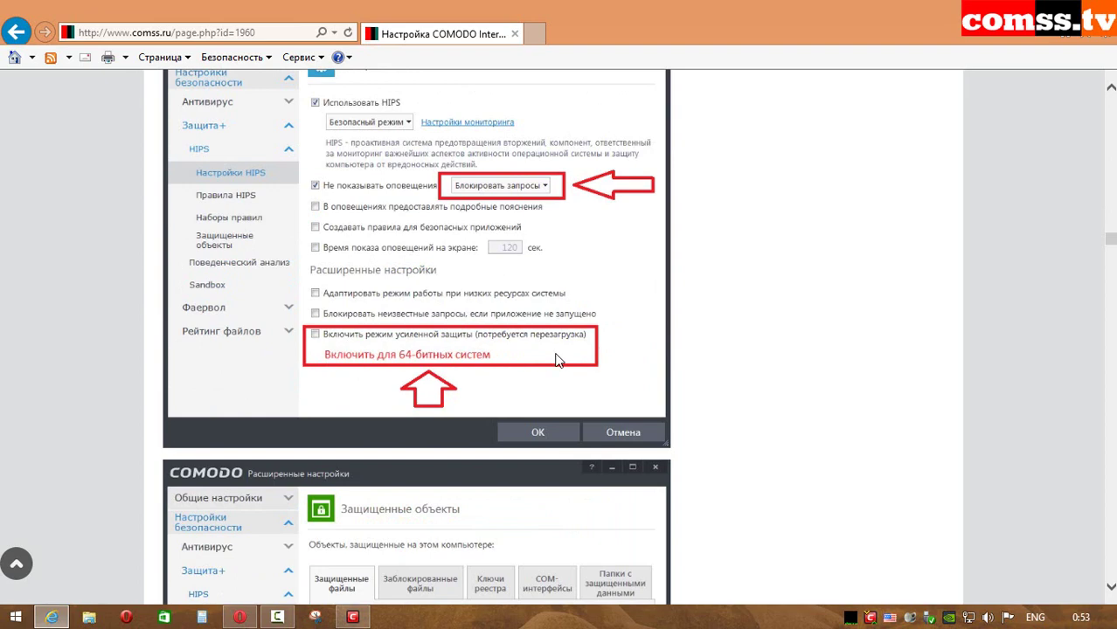
{"action": "scroll", "coordinate": [559, 360], "scroll_direction": "down", "scroll_amount": 4}
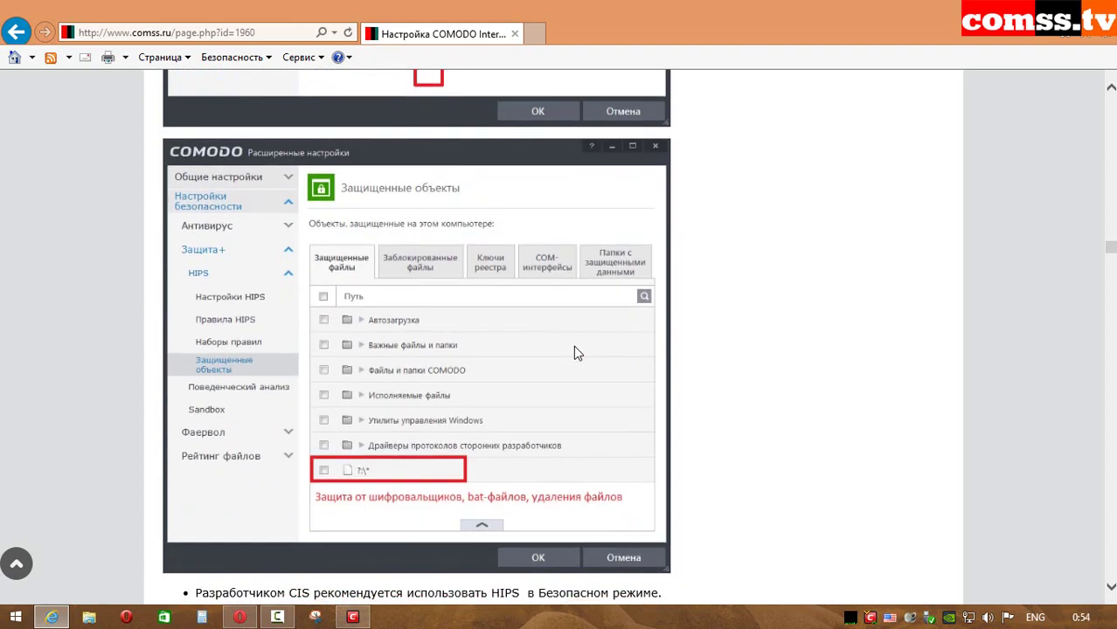
{"action": "scroll", "coordinate": [411, 452], "scroll_direction": "down", "scroll_amount": 1}
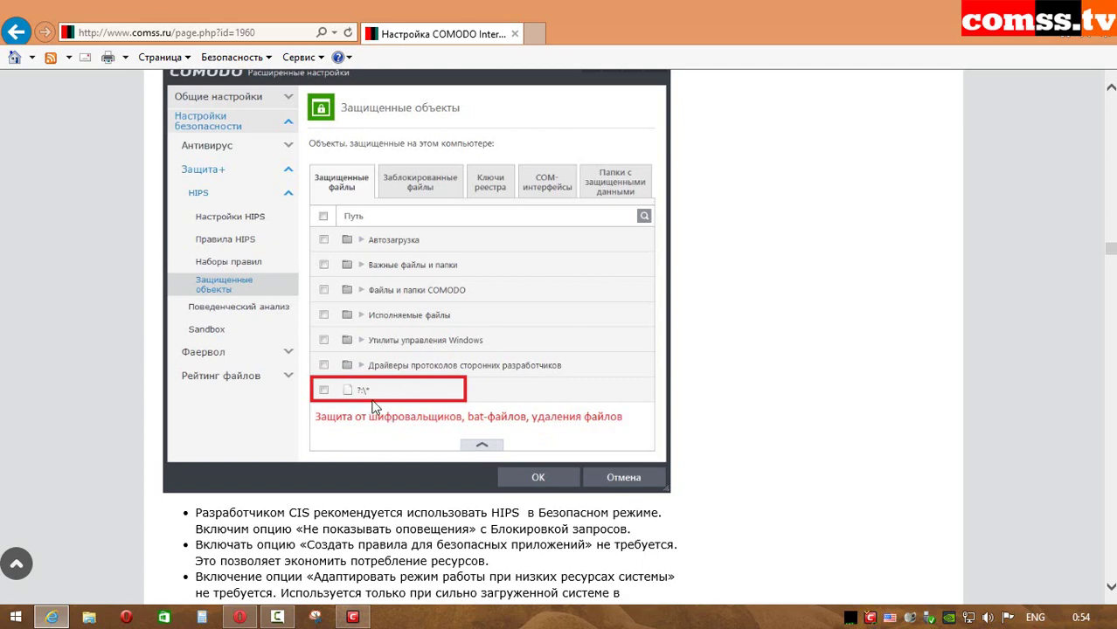
{"action": "scroll", "coordinate": [374, 407], "scroll_direction": "up", "scroll_amount": 3}
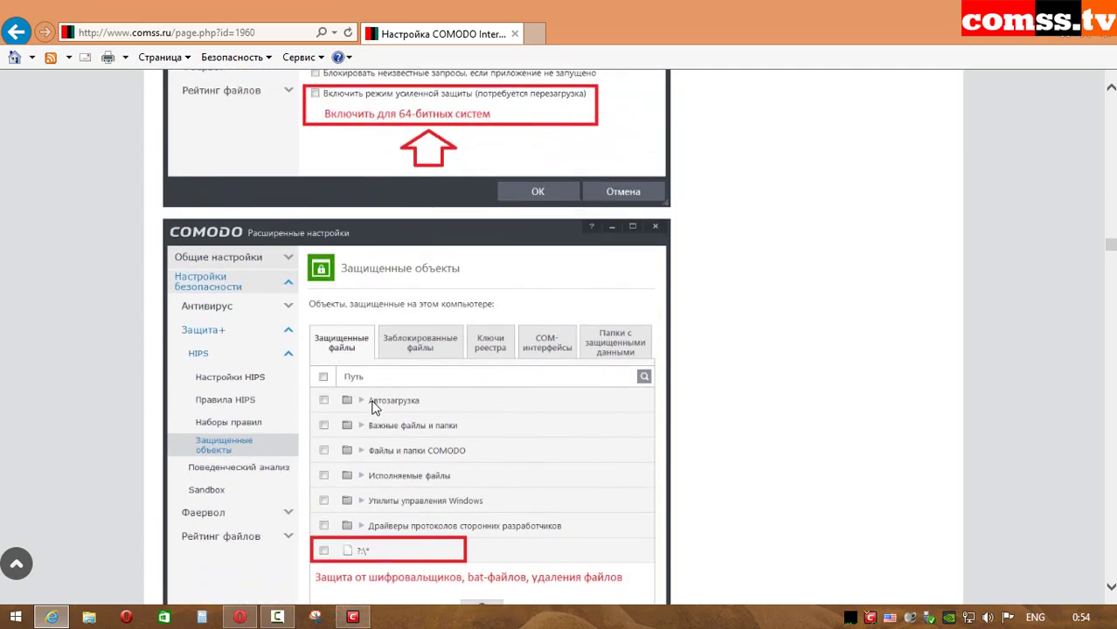
{"action": "scroll", "coordinate": [374, 408], "scroll_direction": "down", "scroll_amount": 3}
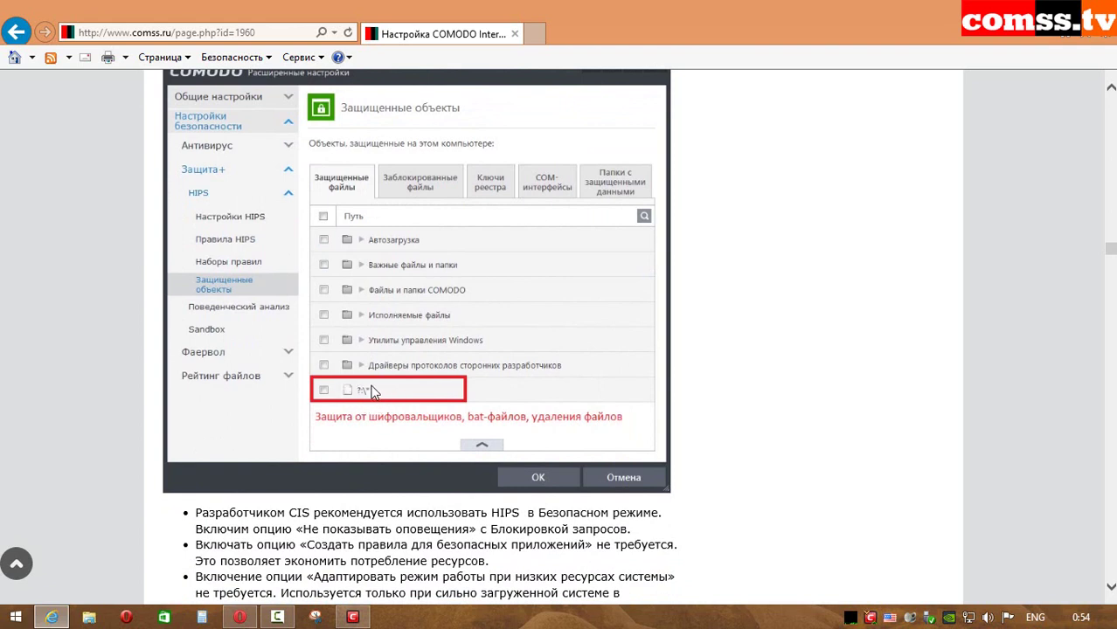
Read the article's sections on behaviour analysis, firewall settings, the virtual desktop and the content filter
{"action": "scroll", "coordinate": [498, 236], "scroll_direction": "down", "scroll_amount": 8}
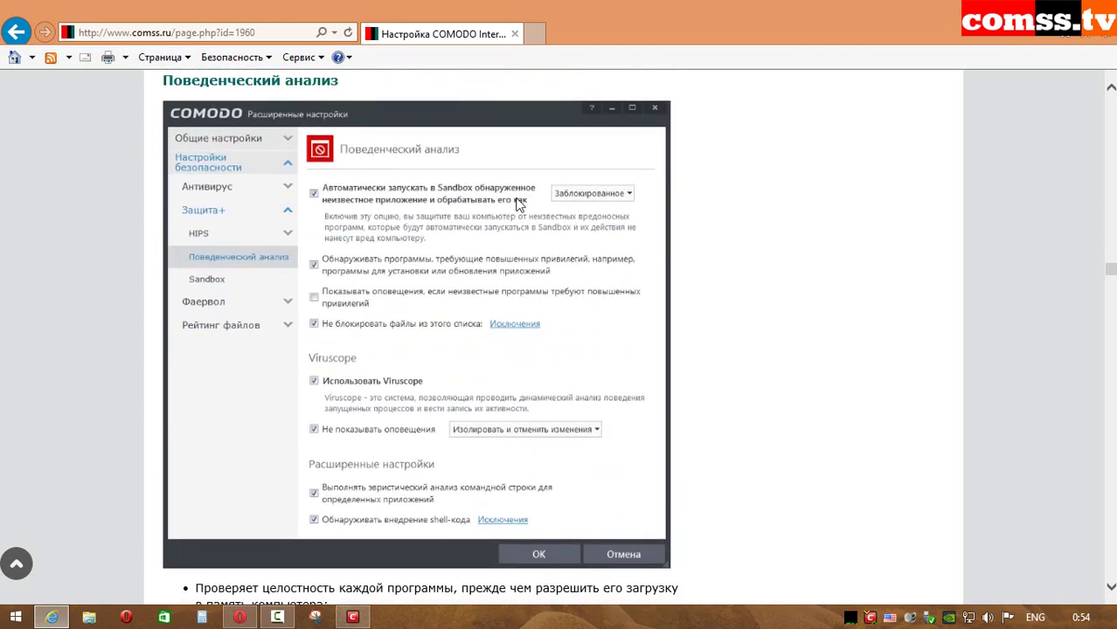
{"action": "scroll", "coordinate": [523, 327], "scroll_direction": "down", "scroll_amount": 5}
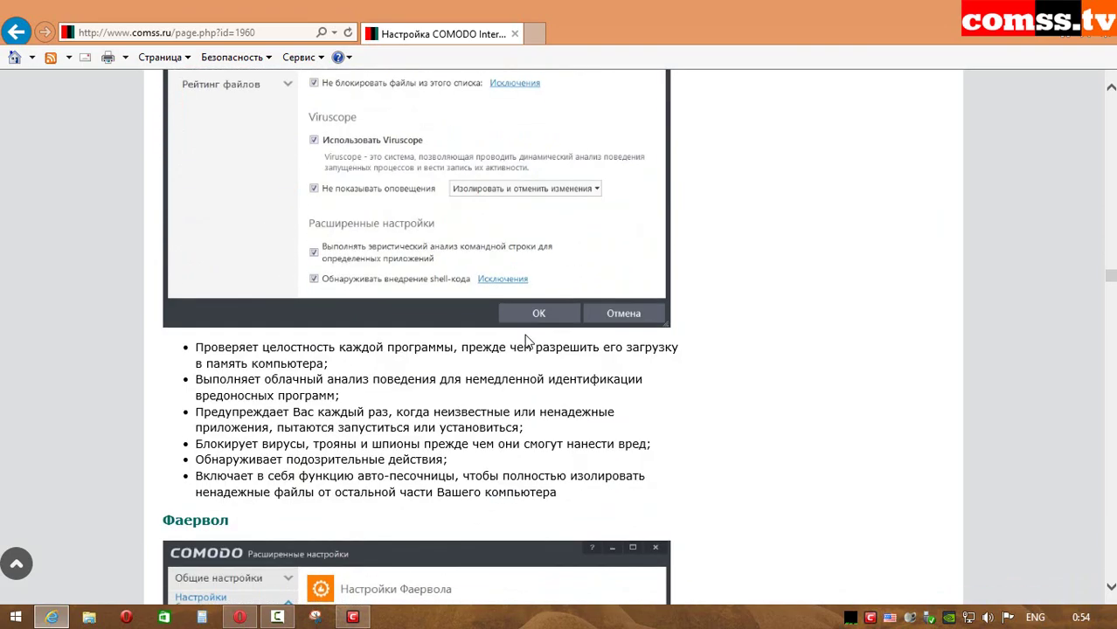
{"action": "scroll", "coordinate": [527, 334], "scroll_direction": "down", "scroll_amount": 2}
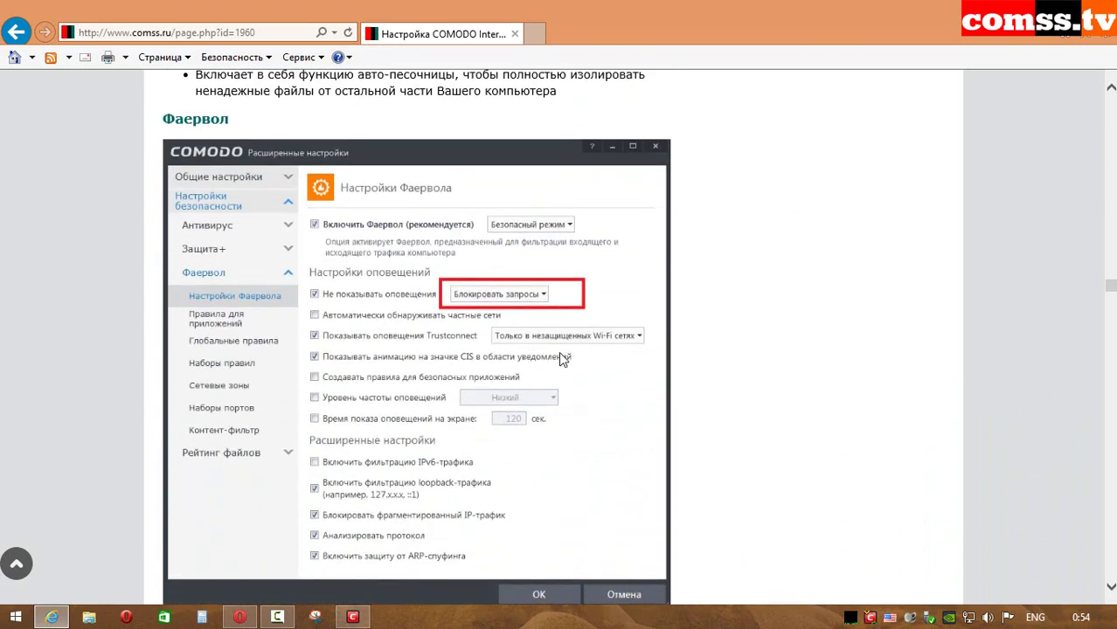
{"action": "scroll", "coordinate": [525, 367], "scroll_direction": "down", "scroll_amount": 15}
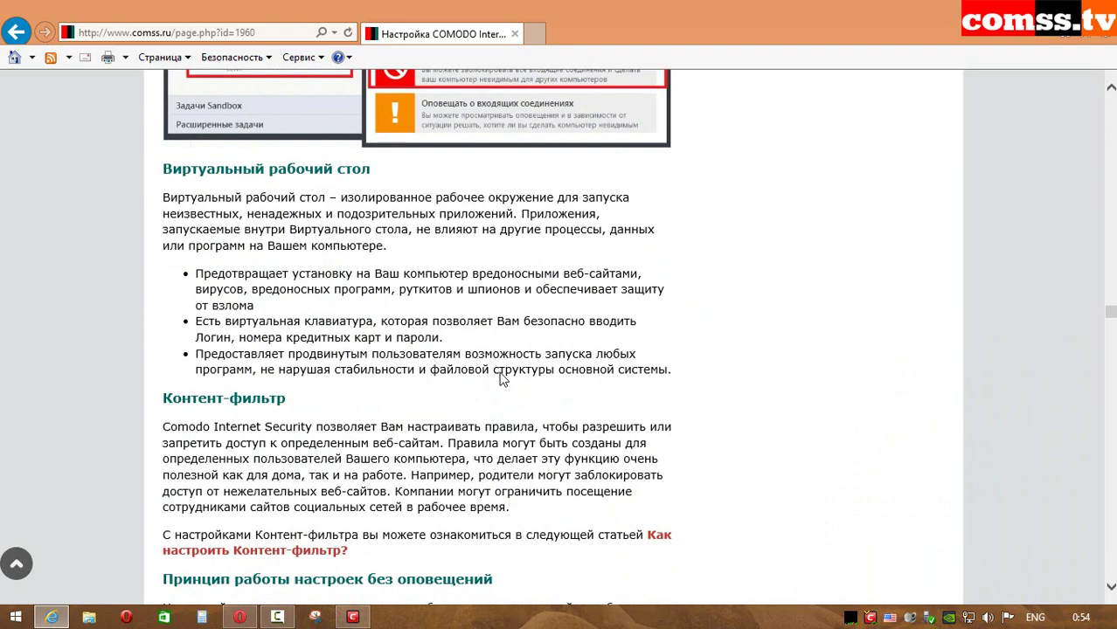
Read the instructions for trusting unrecognised files with the DANGER folder, the trusted files group, a HIPS rule and a behaviour analysis exclusion
{"action": "scroll", "coordinate": [497, 446], "scroll_direction": "down", "scroll_amount": 5}
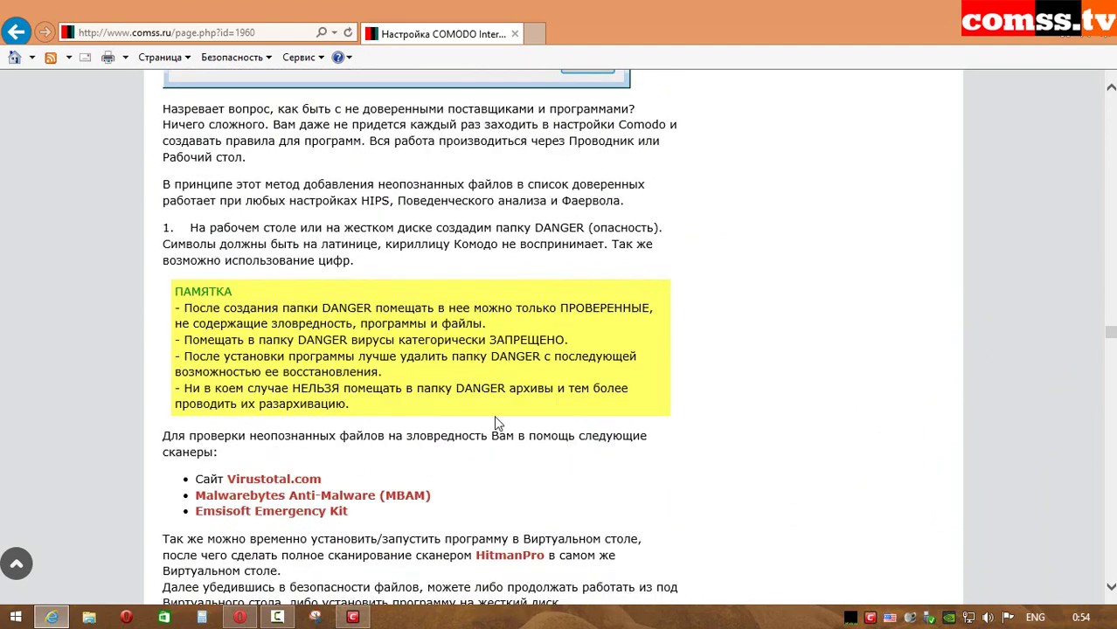
{"action": "scroll", "coordinate": [414, 367], "scroll_direction": "down", "scroll_amount": 3}
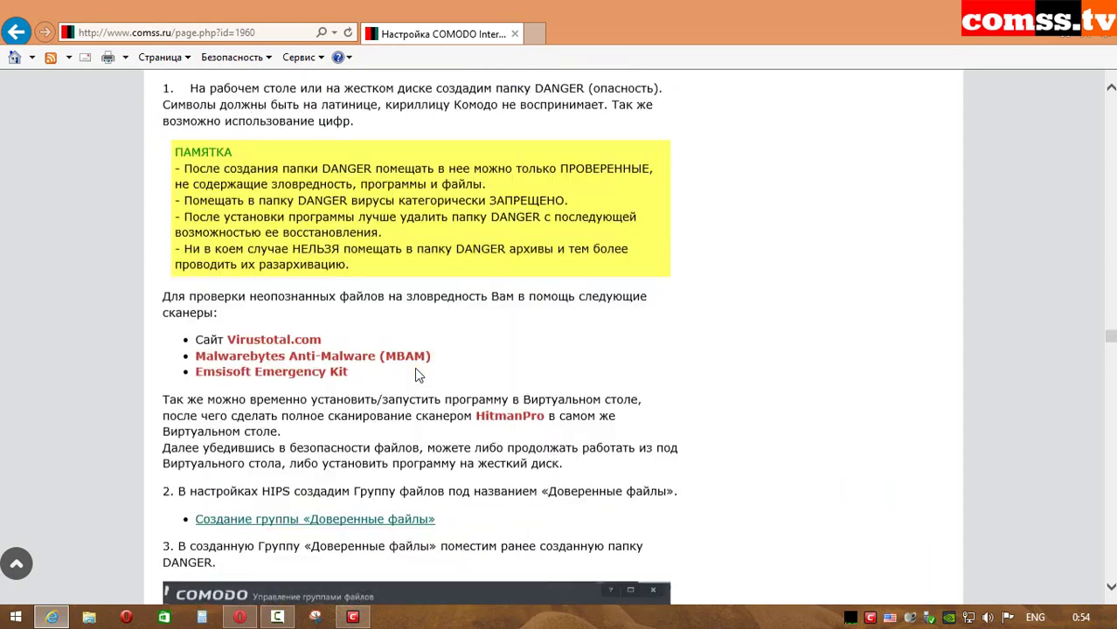
{"action": "scroll", "coordinate": [416, 369], "scroll_direction": "down", "scroll_amount": 2}
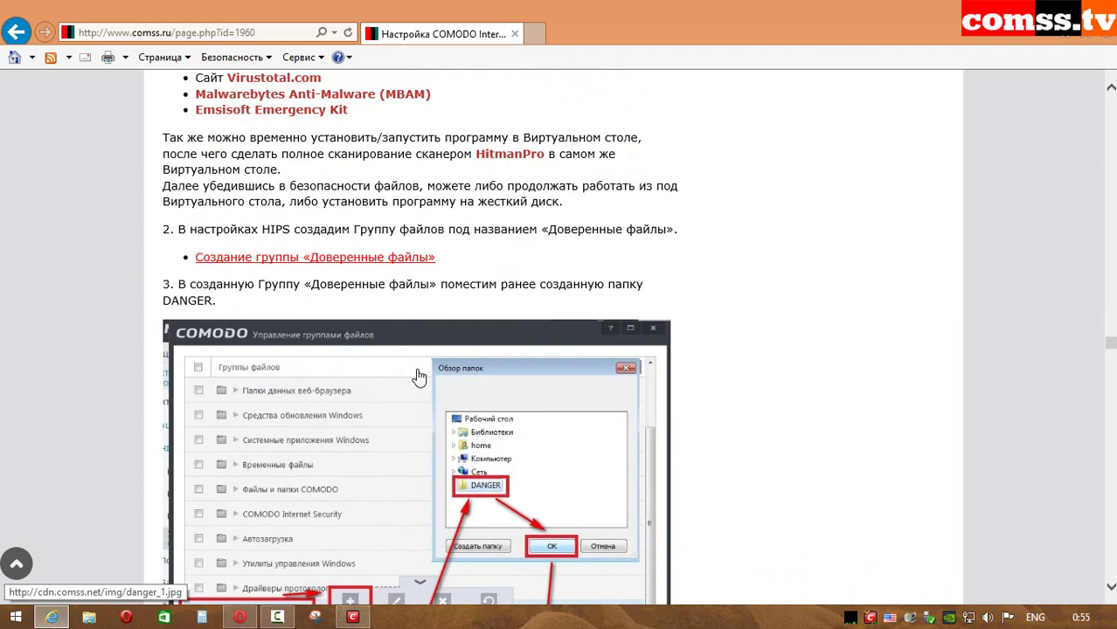
{"action": "scroll", "coordinate": [419, 376], "scroll_direction": "down", "scroll_amount": 2}
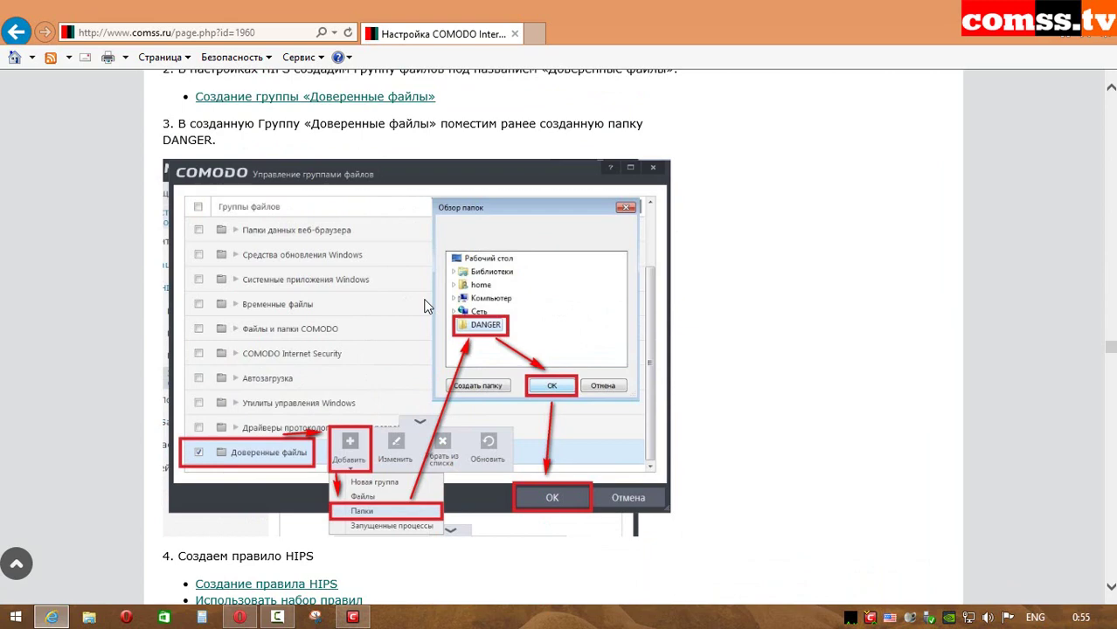
{"action": "scroll", "coordinate": [428, 306], "scroll_direction": "down", "scroll_amount": 2}
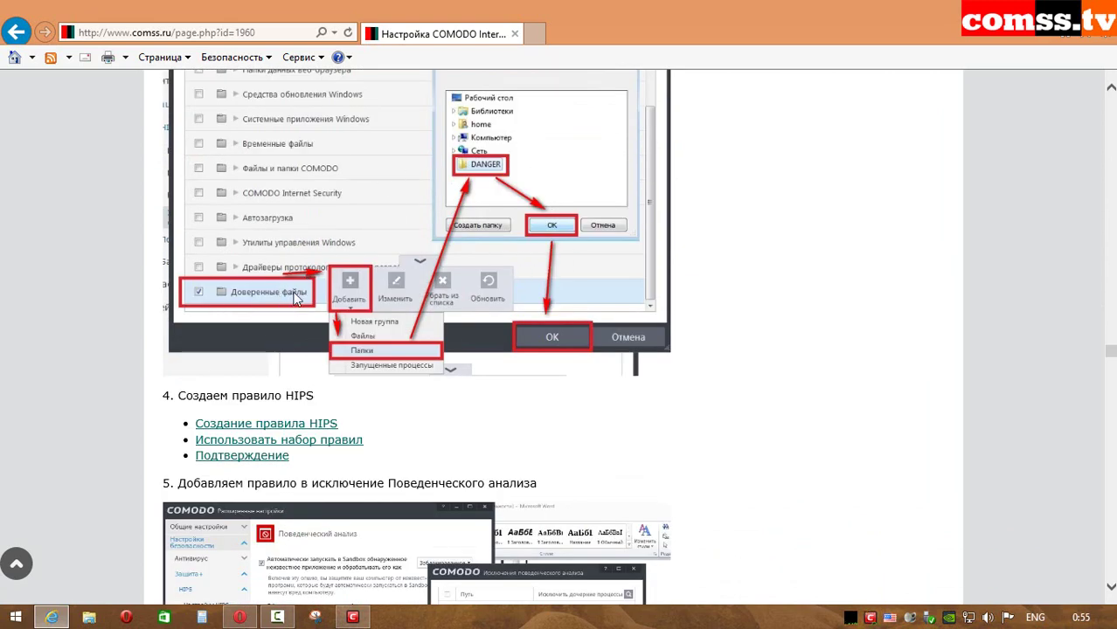
{"action": "scroll", "coordinate": [391, 219], "scroll_direction": "down", "scroll_amount": 5}
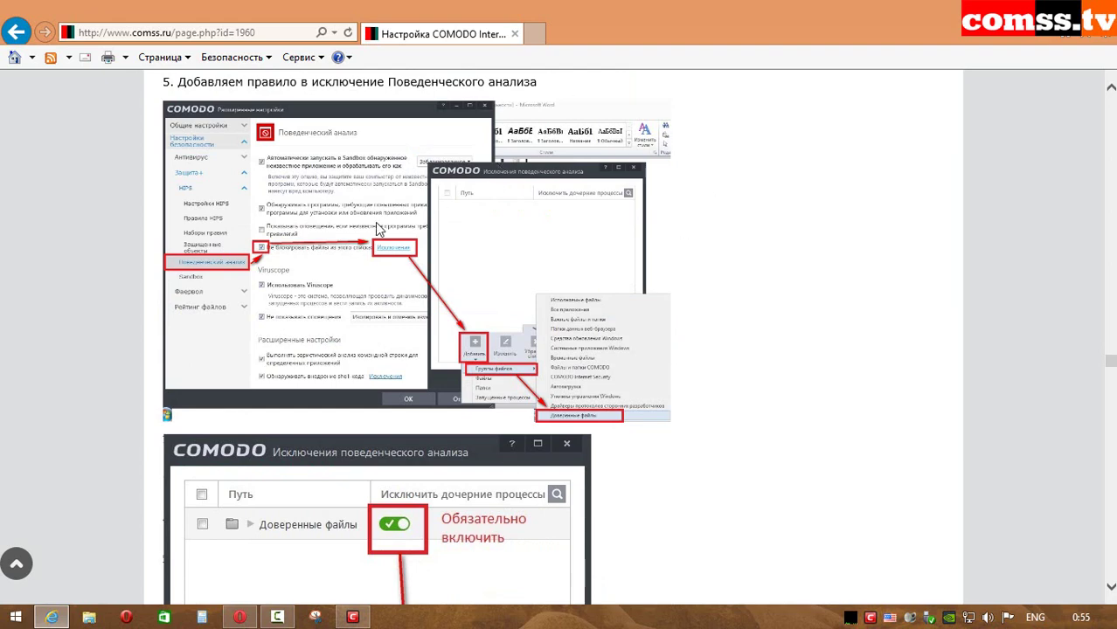
Read the article's test results and configuration import sections, including the Without_notification.cfgx import for Windows XP/Vista/7 and 8/8.1
{"action": "scroll", "coordinate": [400, 262], "scroll_direction": "down", "scroll_amount": 10}
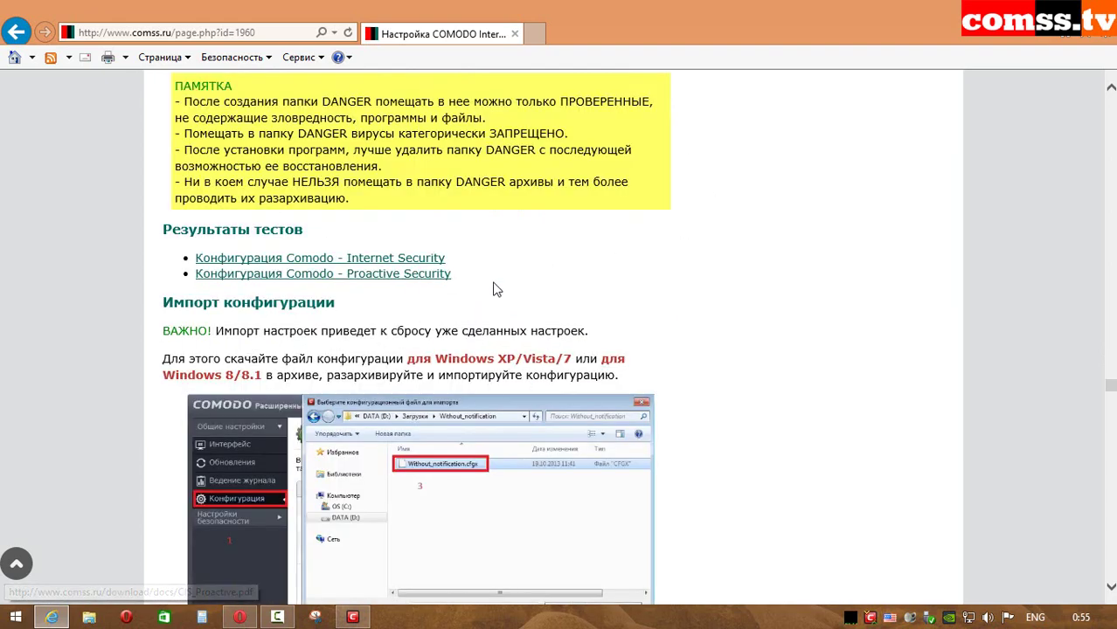
{"action": "scroll", "coordinate": [575, 294], "scroll_direction": "down", "scroll_amount": 1}
{"action": "scroll", "coordinate": [455, 360], "scroll_direction": "down", "scroll_amount": 2}
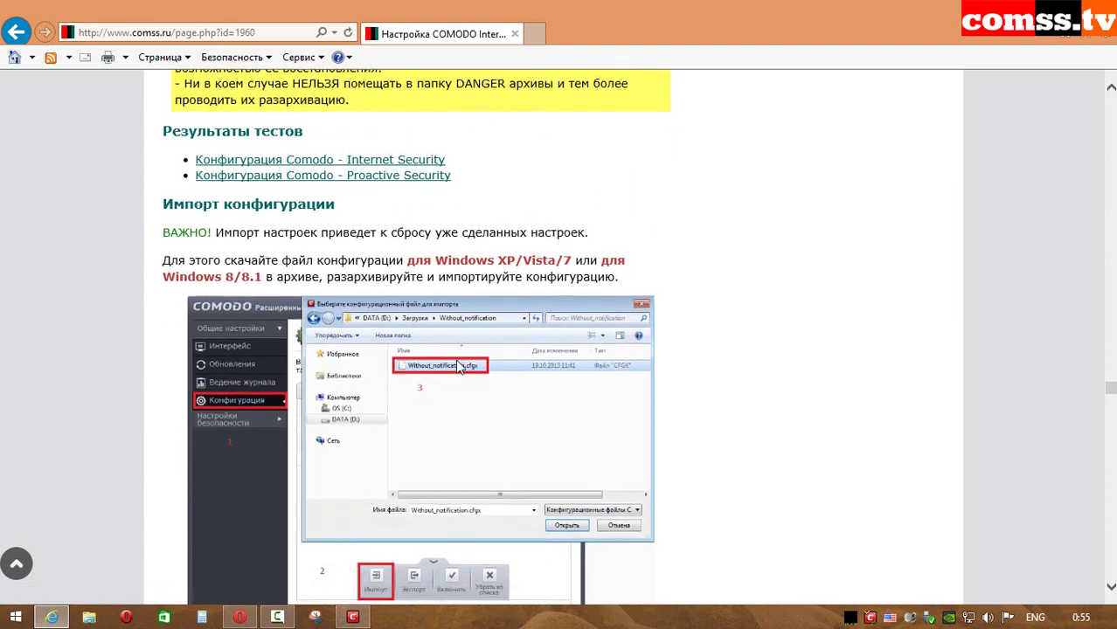
{"action": "scroll", "coordinate": [455, 360], "scroll_direction": "up", "scroll_amount": 1}
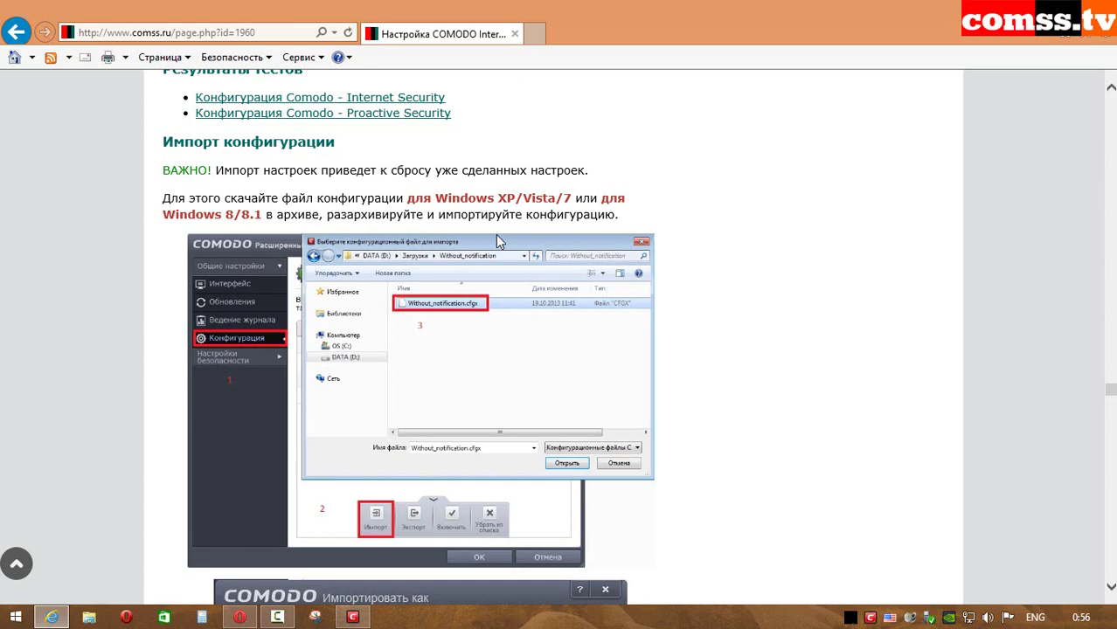
{"action": "scroll", "coordinate": [496, 236], "scroll_direction": "up", "scroll_amount": 2}
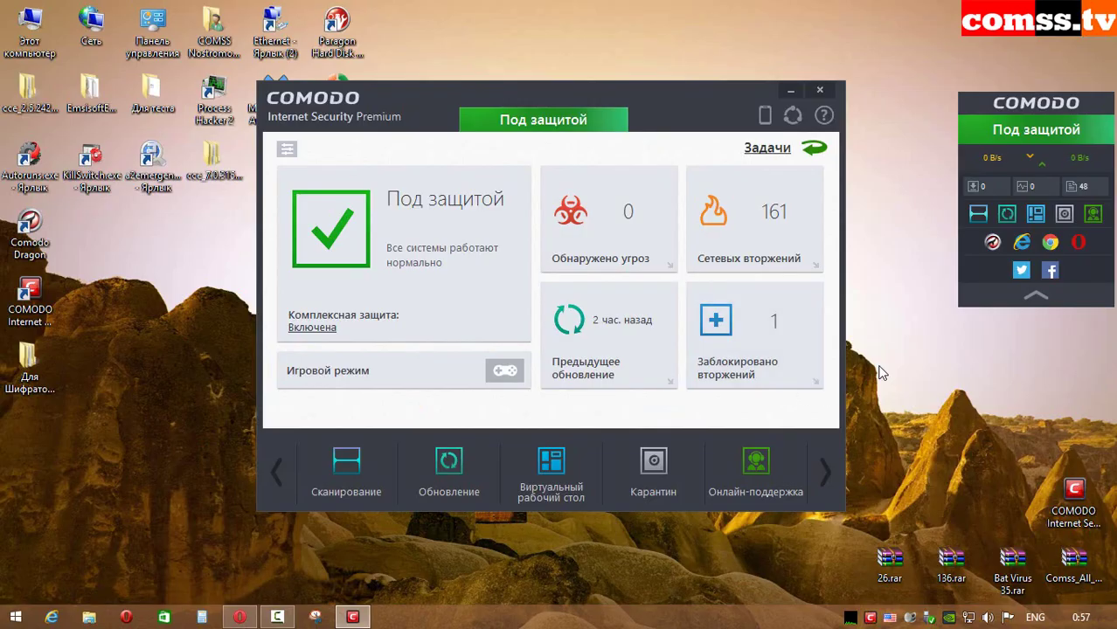
View the log of firewall events behind the network intrusions counter in Comodo Internet Security and close it
{"action": "left_click", "coordinate": [757, 235]}
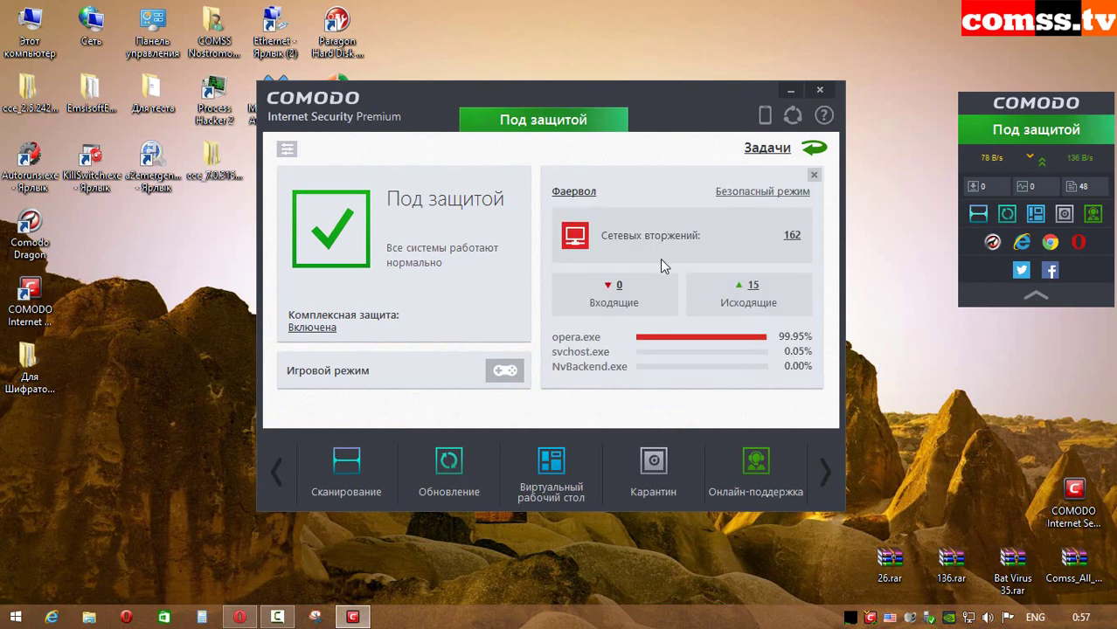
{"action": "left_click", "coordinate": [792, 236]}
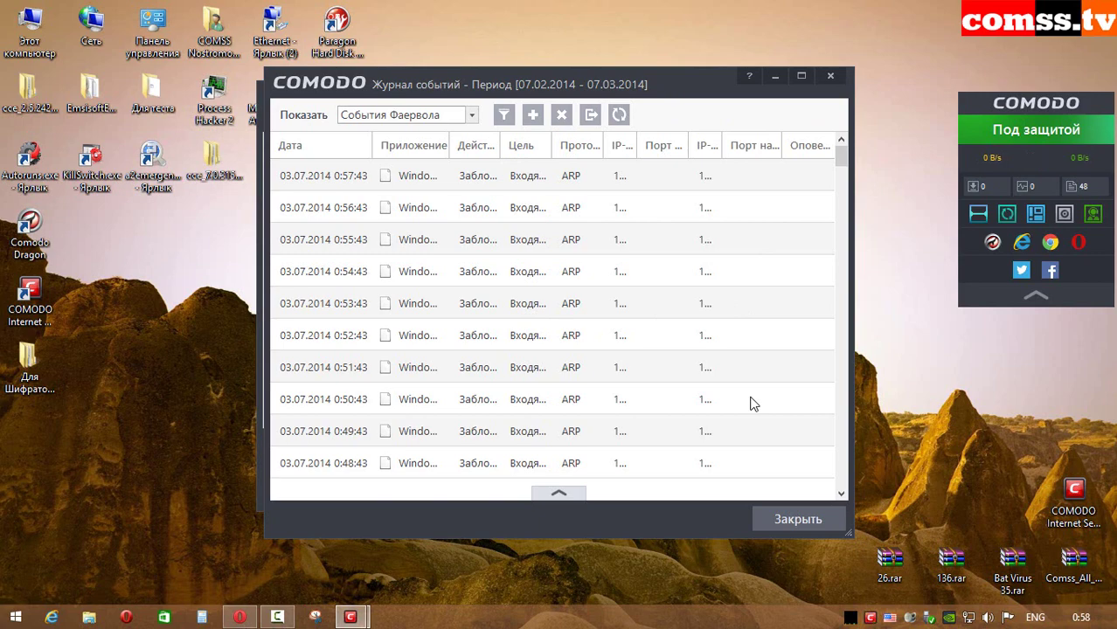
{"action": "key", "text": "Escape"}
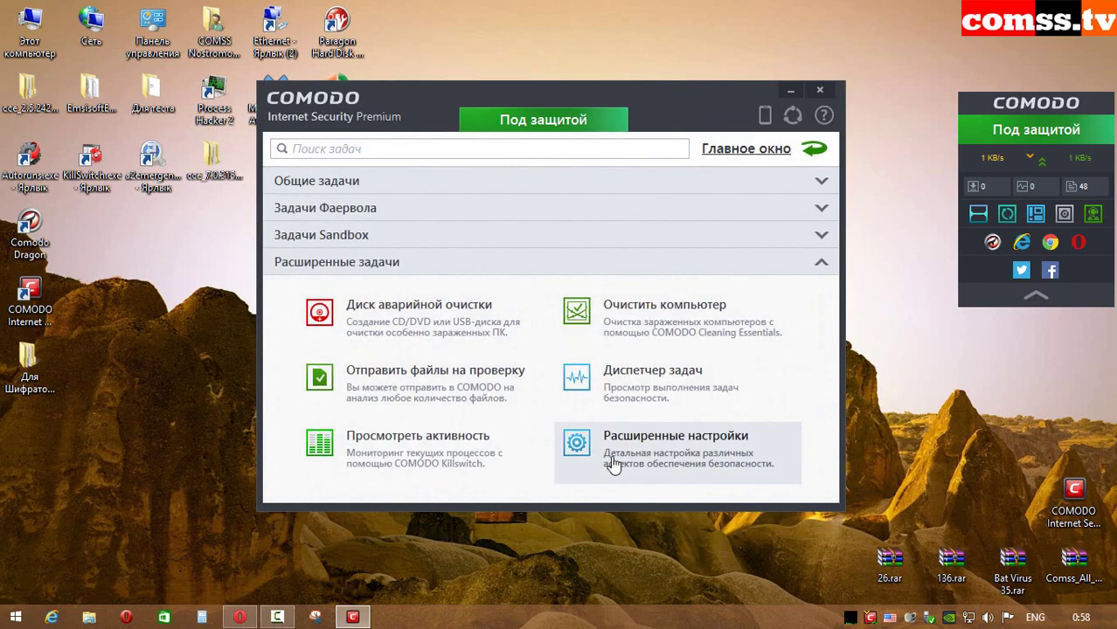
Review the firewall's alert and advanced options in the advanced settings, including ARP spoofing protection, and close the settings
{"action": "left_click", "coordinate": [614, 455]}
{"action": "left_click", "coordinate": [292, 212]}
{"action": "left_click", "coordinate": [315, 192]}
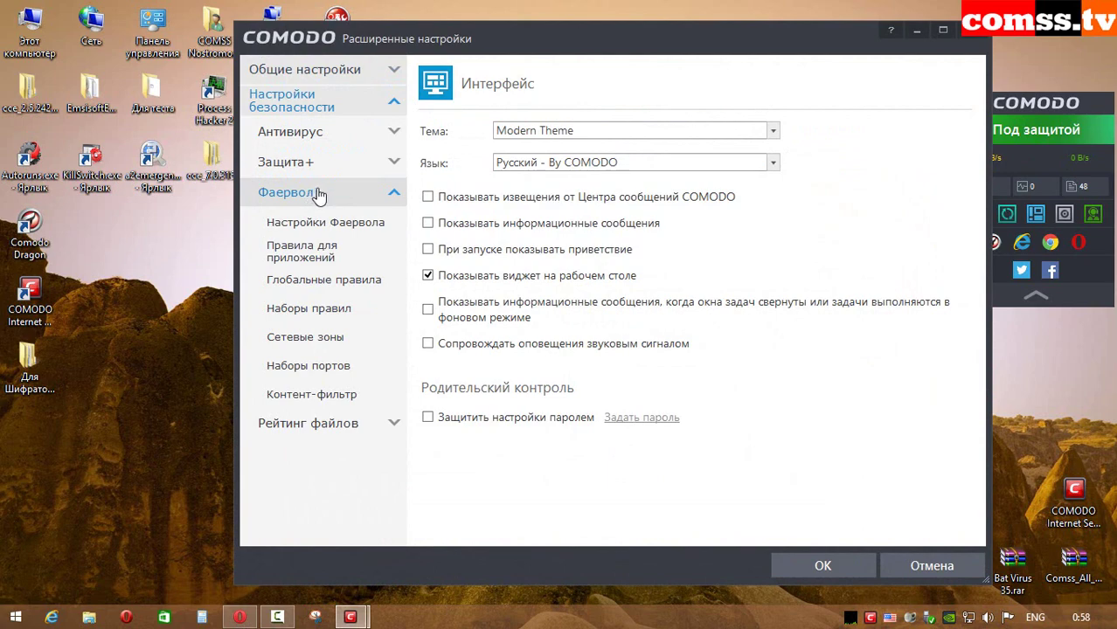
{"action": "left_click", "coordinate": [339, 224]}
{"action": "scroll", "coordinate": [743, 391], "scroll_direction": "down", "scroll_amount": 1}
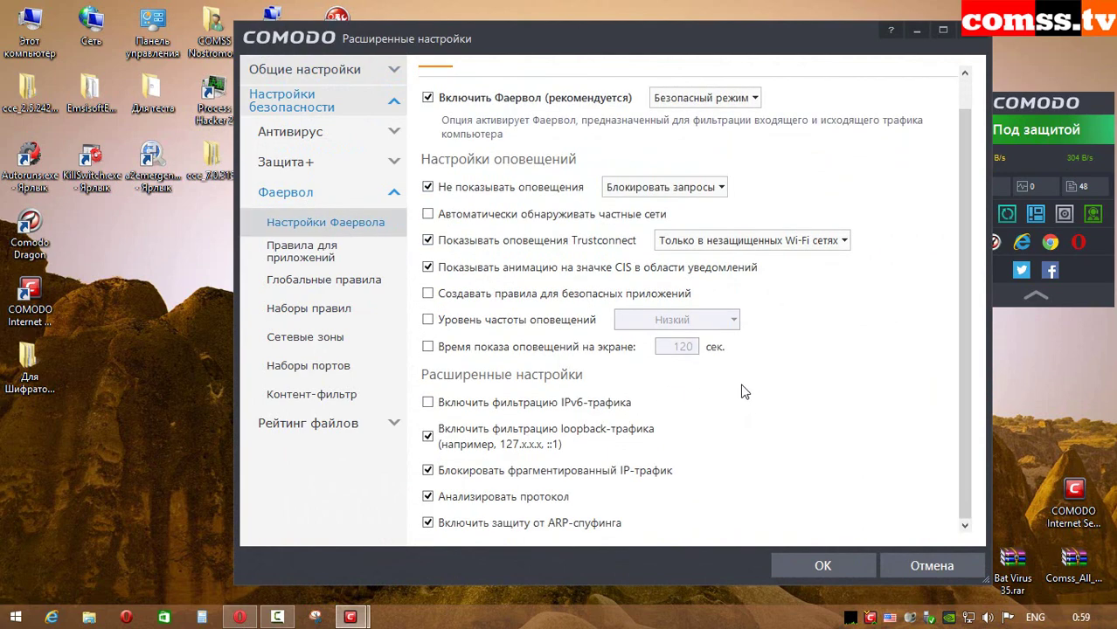
{"action": "left_click", "coordinate": [484, 528]}
{"action": "left_click", "coordinate": [570, 527]}
{"action": "left_click_drag", "start_coordinate": [965, 449], "coordinate": [970, 413]}
{"action": "key", "text": "Escape"}
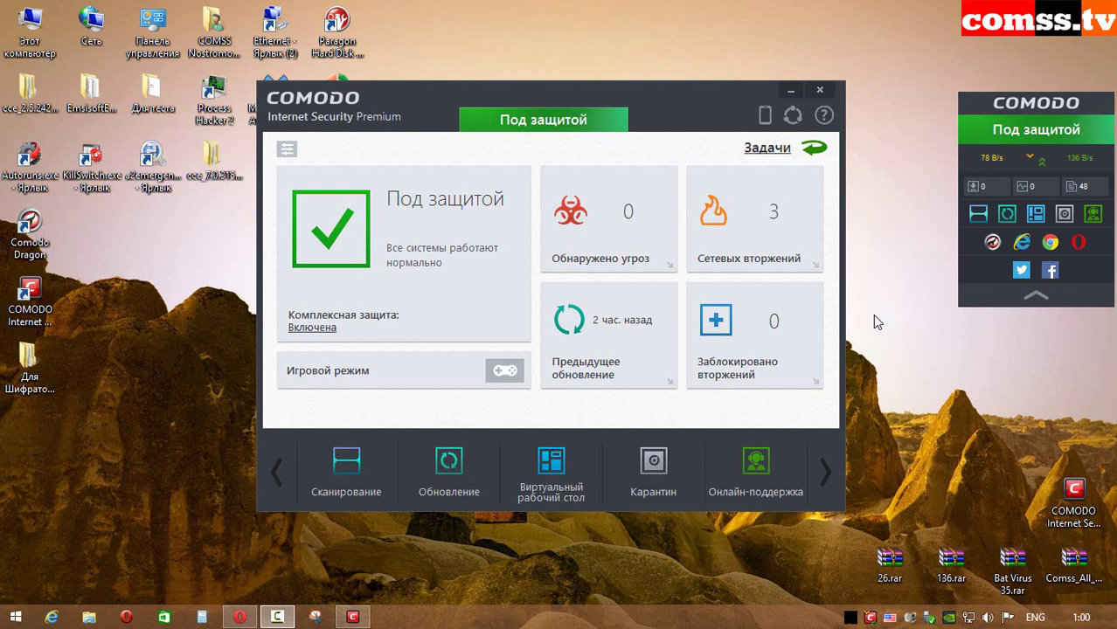
Check for updates to the antivirus database, website database, recognisers and program, and close the update results
{"action": "left_click", "coordinate": [588, 348]}
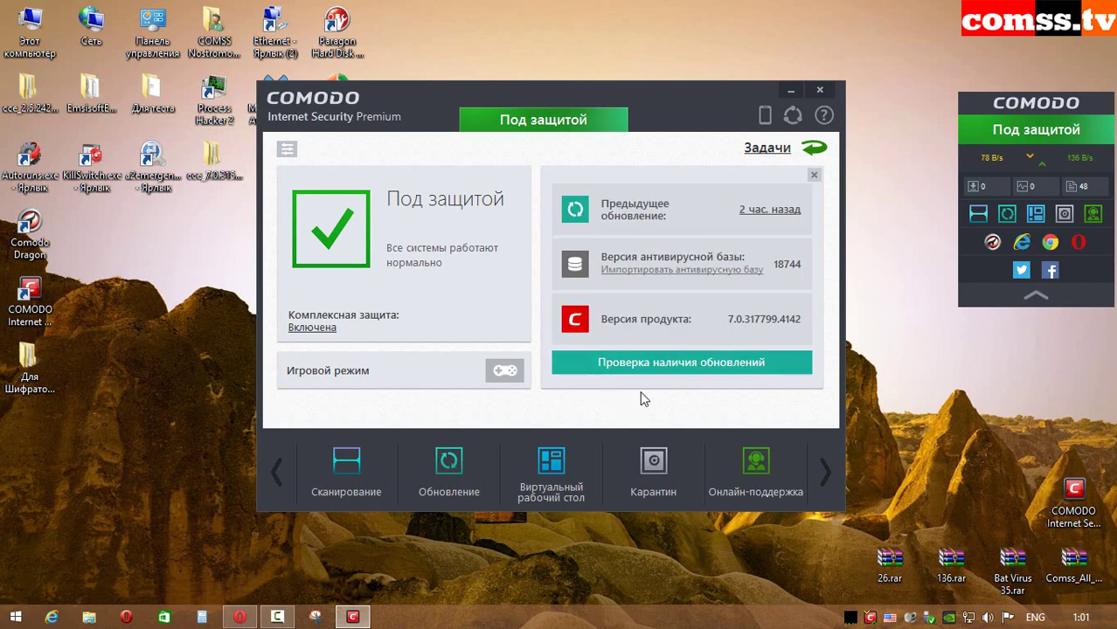
{"action": "left_click", "coordinate": [624, 362]}
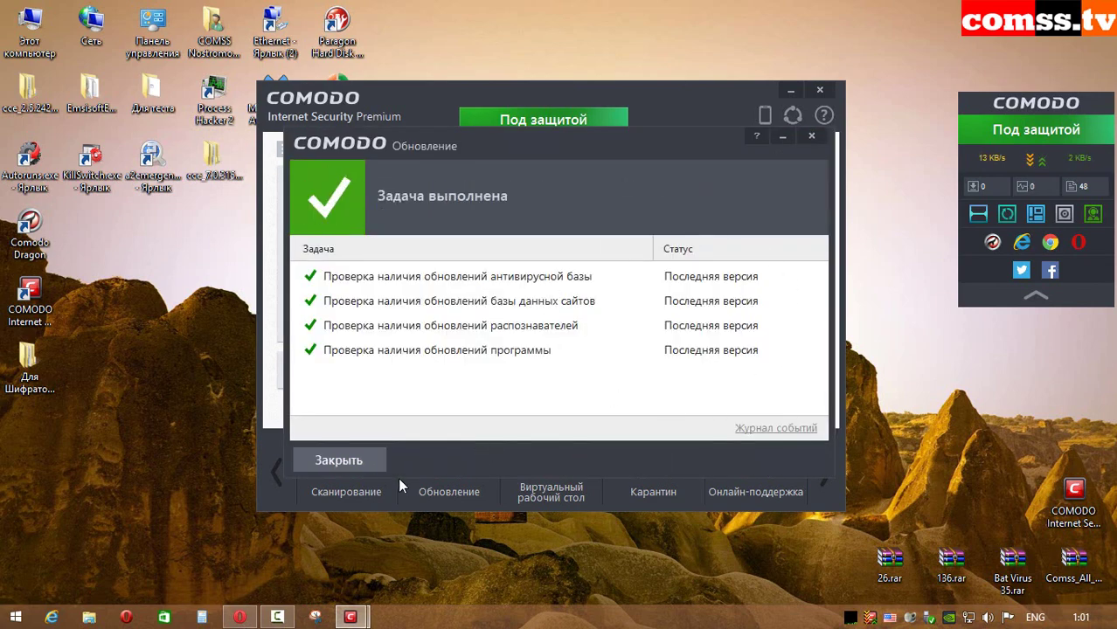
{"action": "left_click", "coordinate": [343, 461]}
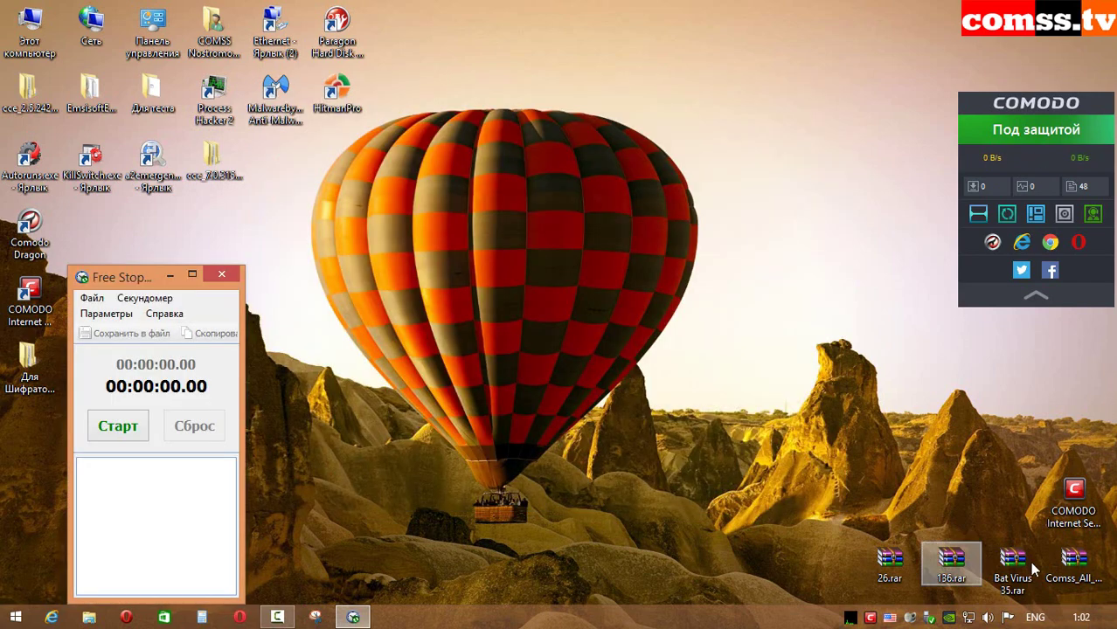
Extract the archive Comss_All_15-23_2014_2487.rar to the desktop, supplying the archive password
{"action": "left_click", "coordinate": [1073, 563]}
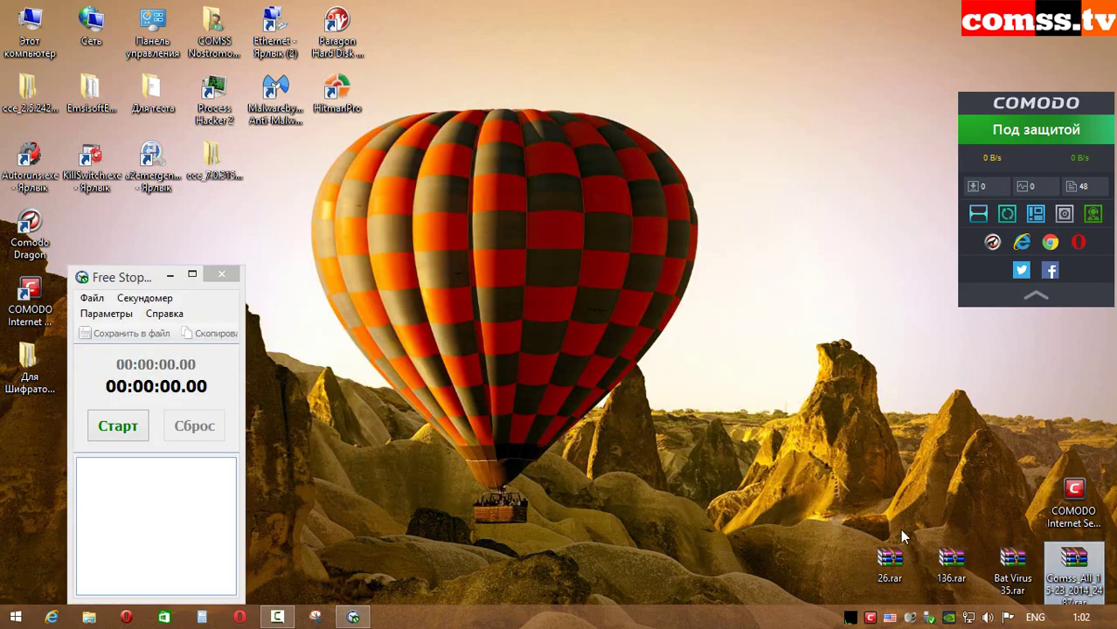
{"action": "right_click", "coordinate": [1073, 566]}
{"action": "left_click", "coordinate": [882, 287]}
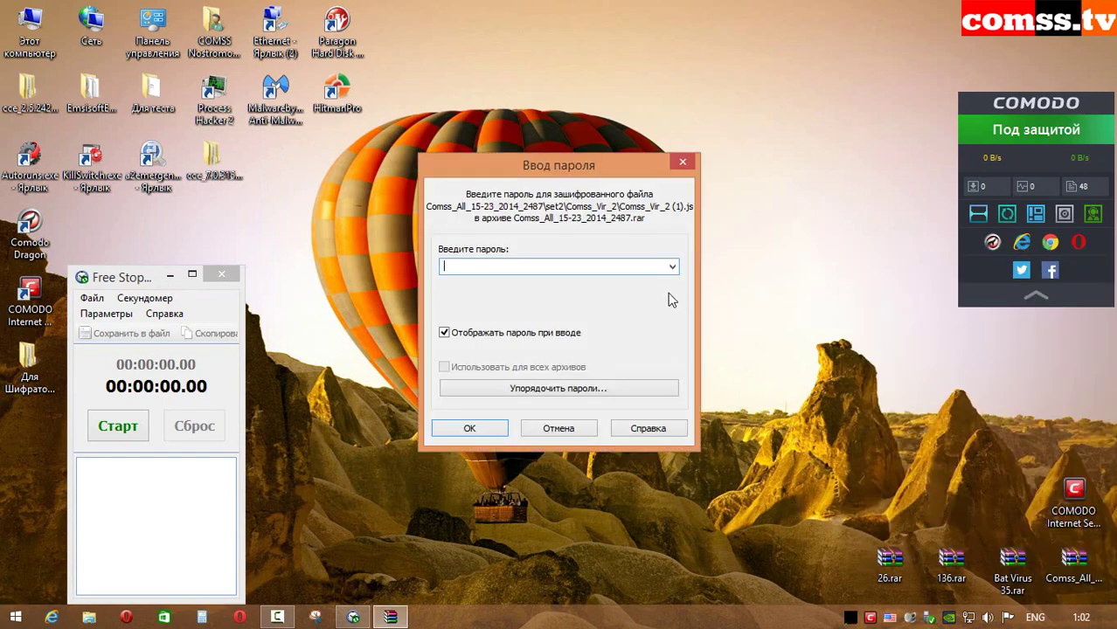
{"action": "key", "text": "Return"}
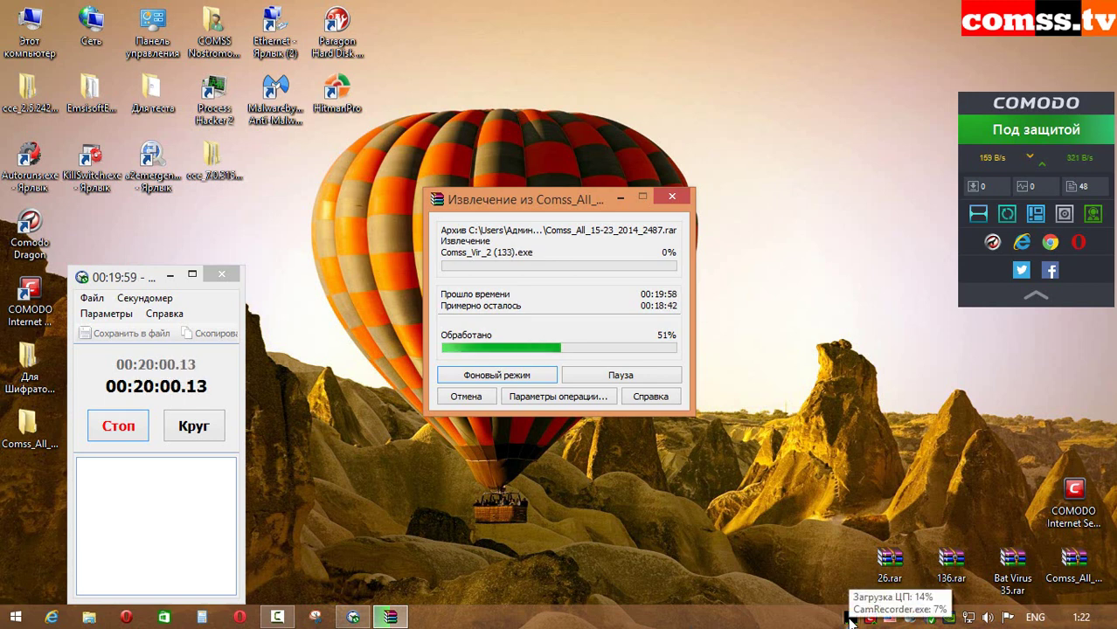
Check the size and file count of the extracted Comss_All_15-23_2014_2487 folder in its properties and close them
{"action": "right_click", "coordinate": [35, 422]}
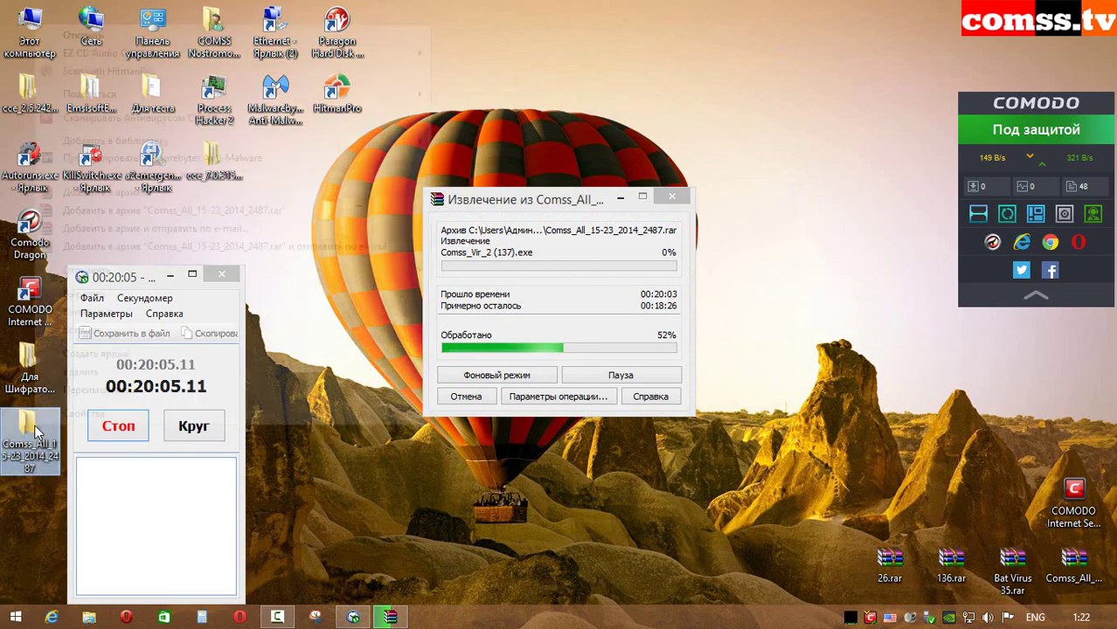
{"action": "left_click", "coordinate": [83, 413]}
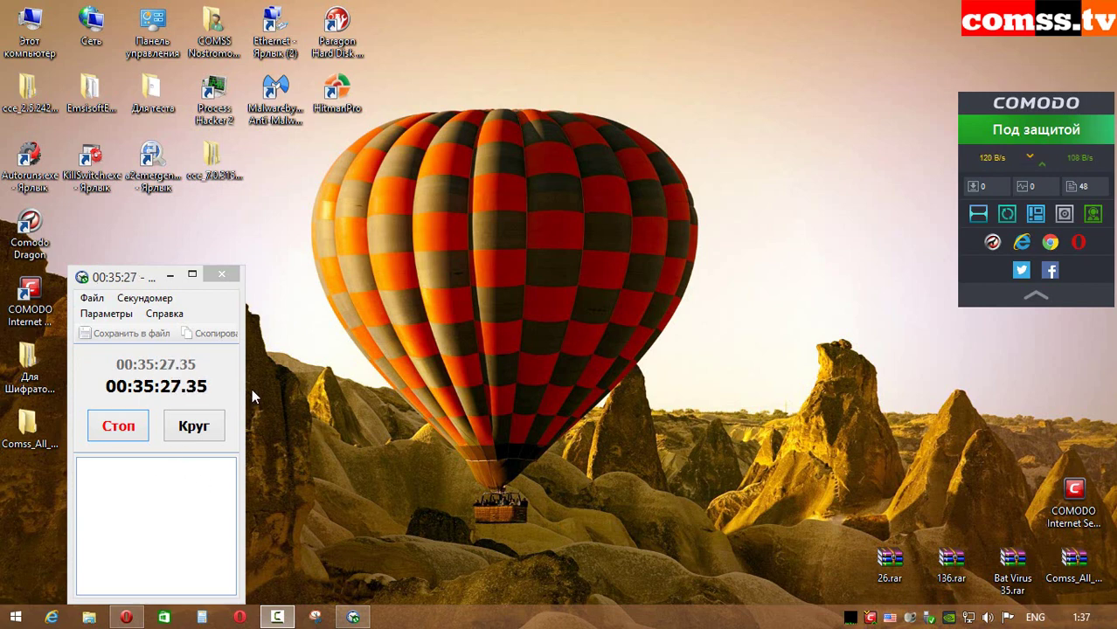
{"action": "double_click", "coordinate": [35, 427]}
{"action": "right_click", "coordinate": [462, 189]}
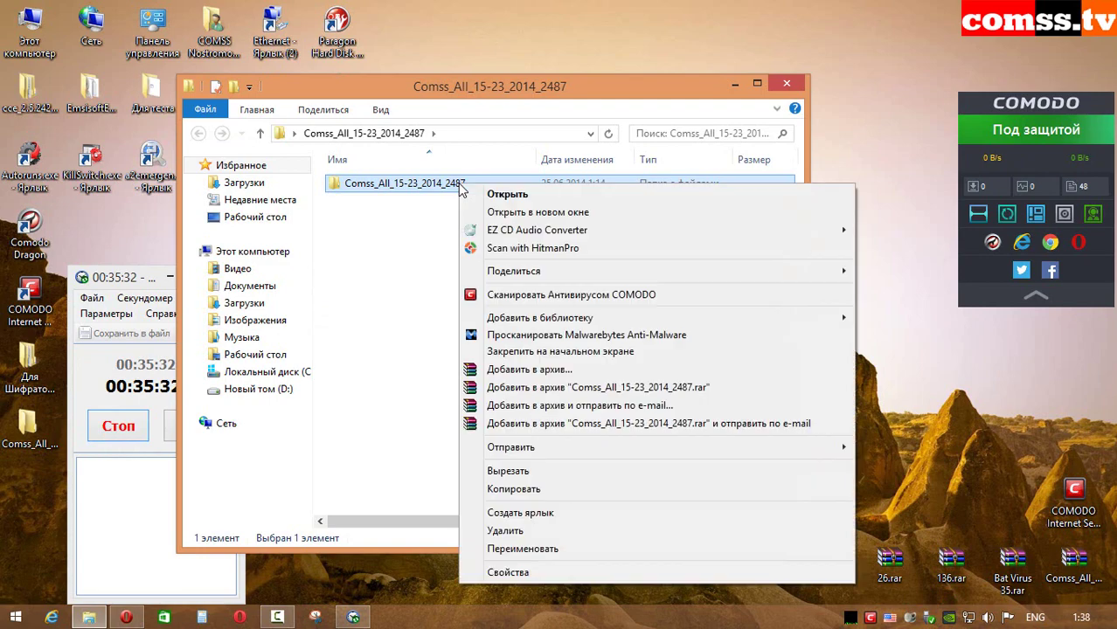
{"action": "left_click", "coordinate": [509, 573]}
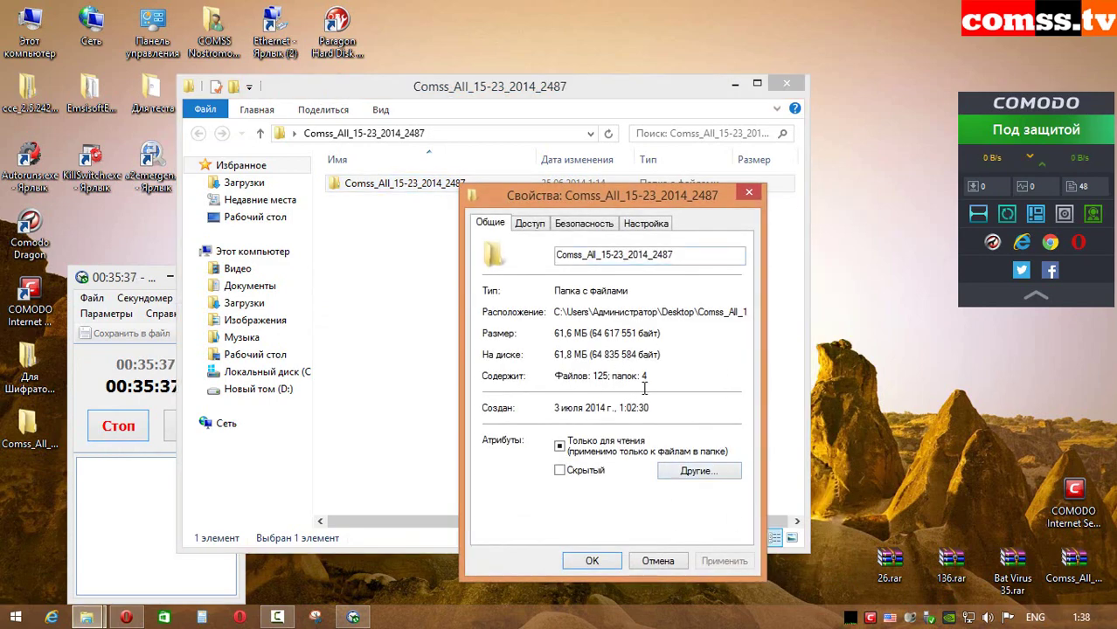
{"action": "left_click", "coordinate": [749, 193]}
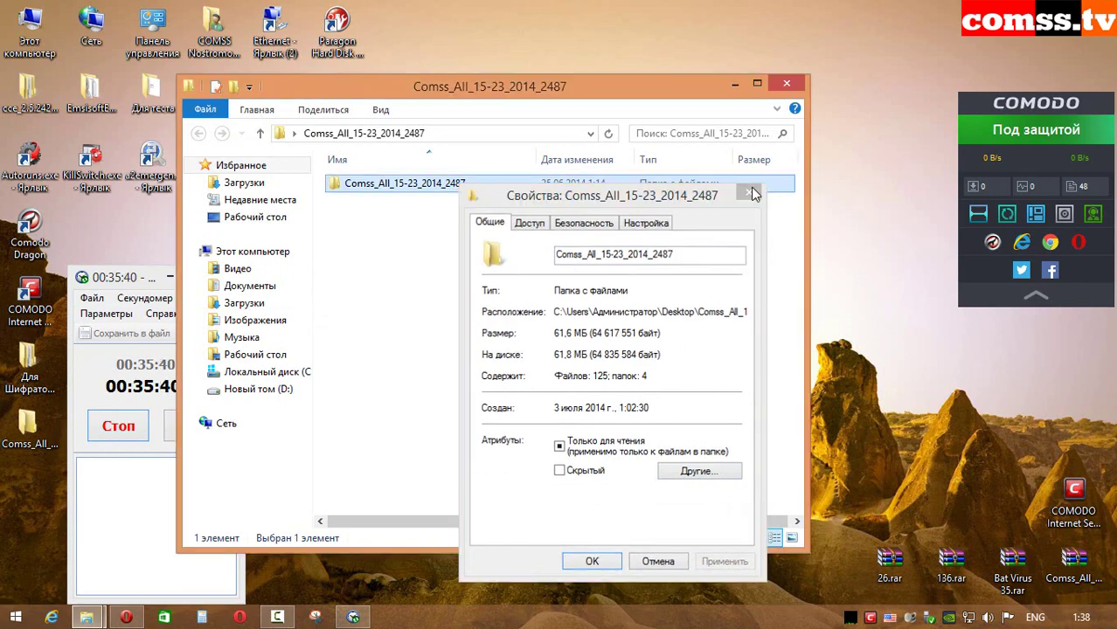
{"action": "left_click_drag", "start_coordinate": [576, 96], "coordinate": [703, 67]}
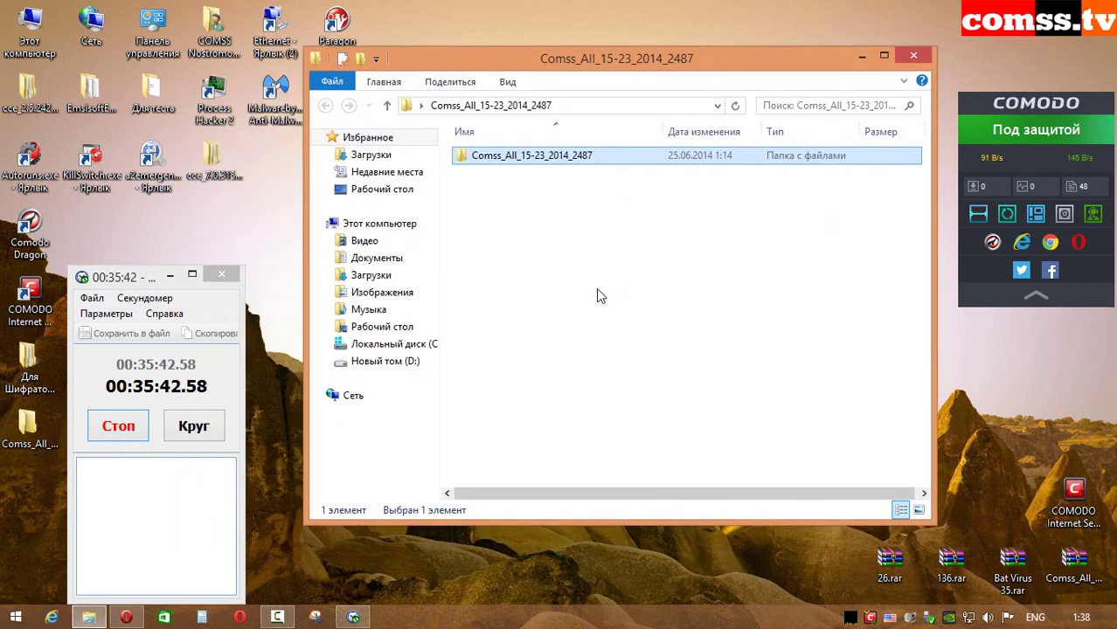
{"action": "key", "text": "alt+Return"}
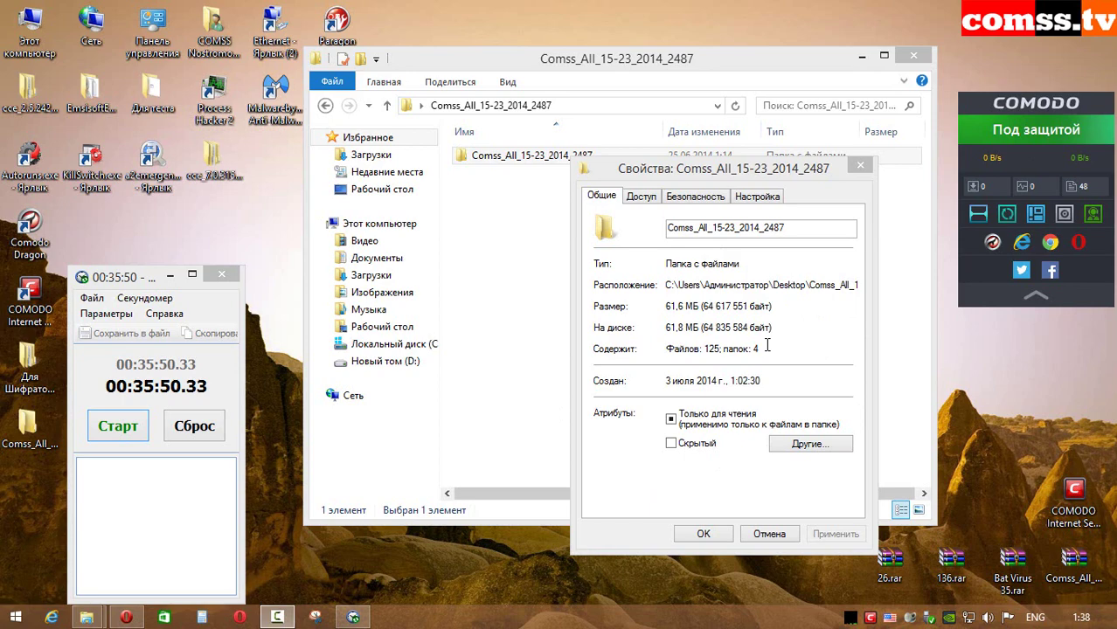
{"action": "left_click", "coordinate": [770, 534]}
Open the inner Comss_All_15-23_2014_2487 folder and look through the files in its Dll and exe subfolders
{"action": "double_click", "coordinate": [542, 156]}
{"action": "double_click", "coordinate": [546, 159]}
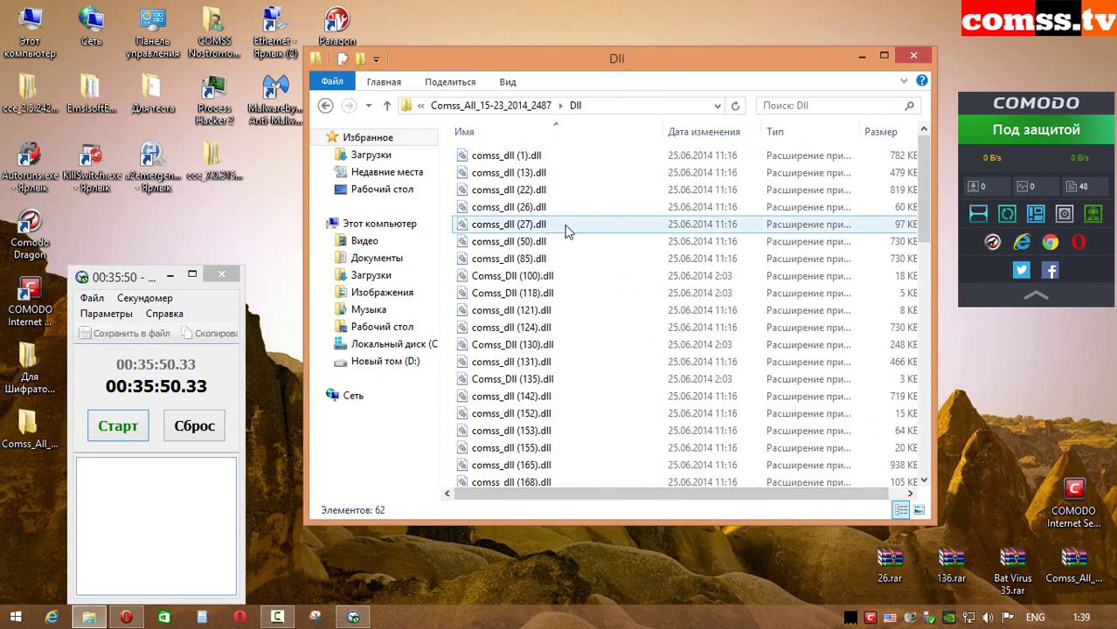
{"action": "key", "text": "BackSpace"}
{"action": "key", "text": "e"}
{"action": "key", "text": "Return"}
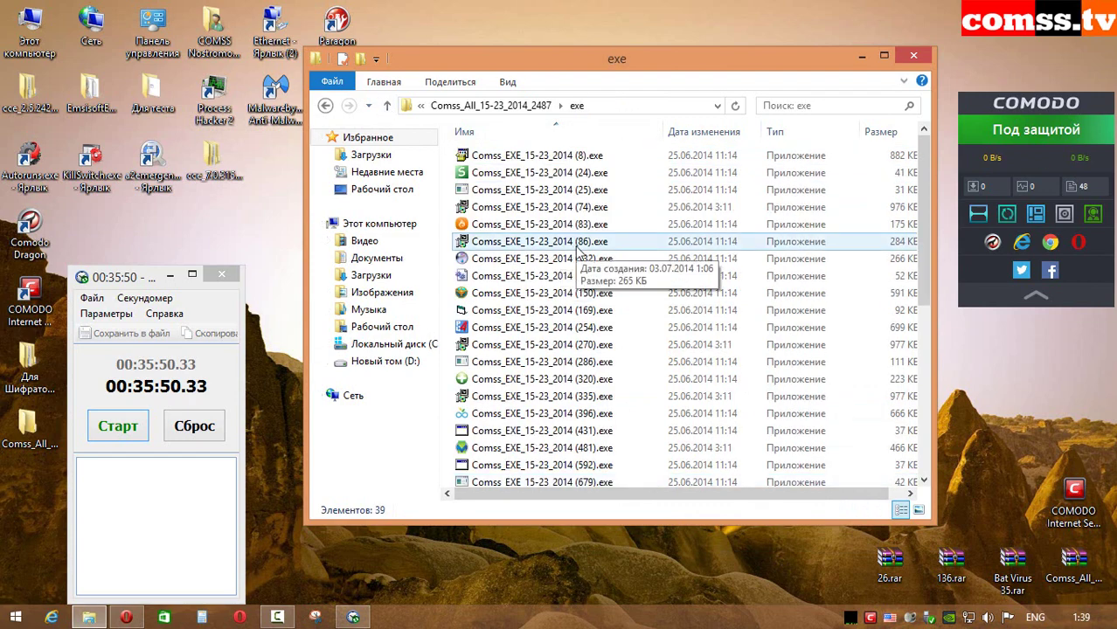
Move the files from the Comss_Vir_2 folder inside set2 into the exe folder
{"action": "left_click", "coordinate": [387, 104]}
{"action": "double_click", "coordinate": [507, 194]}
{"action": "left_click", "coordinate": [512, 161]}
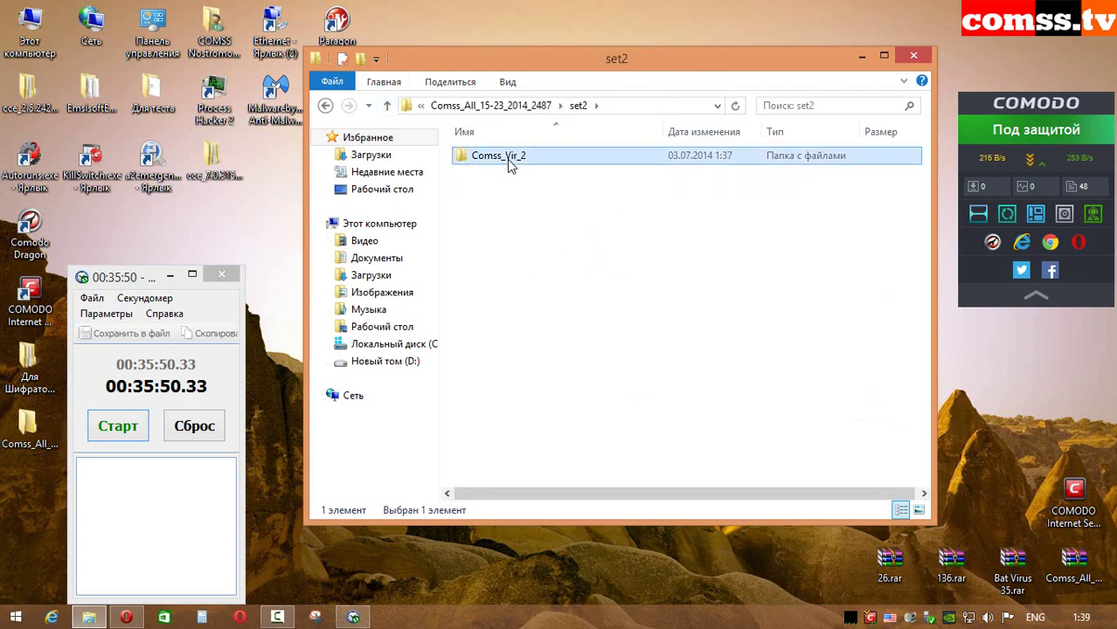
{"action": "double_click", "coordinate": [511, 161]}
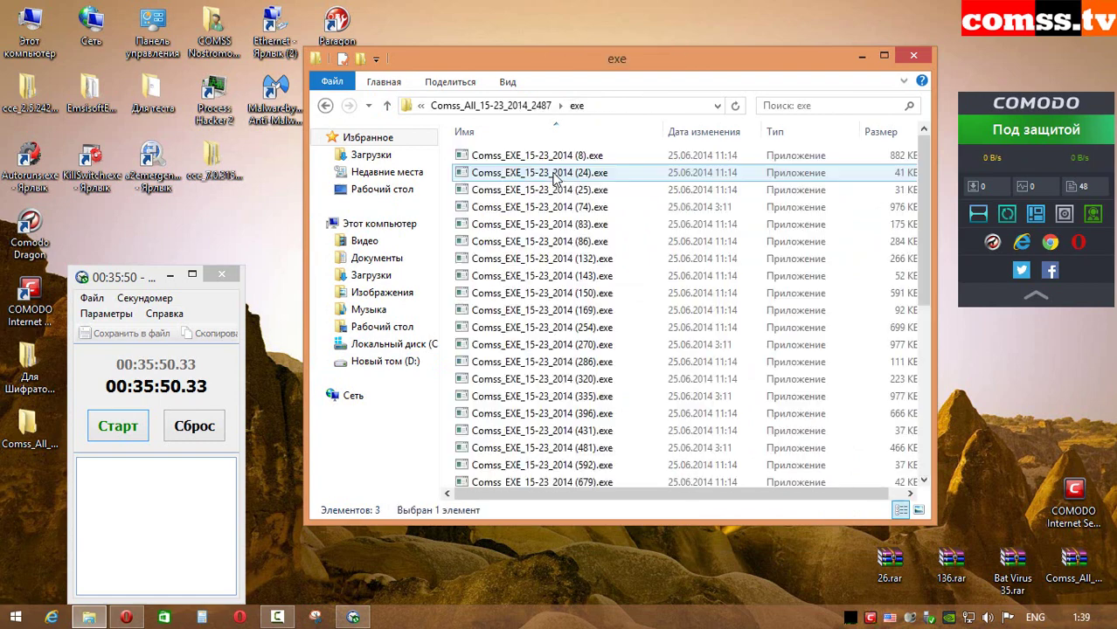
{"action": "right_click", "coordinate": [451, 363]}
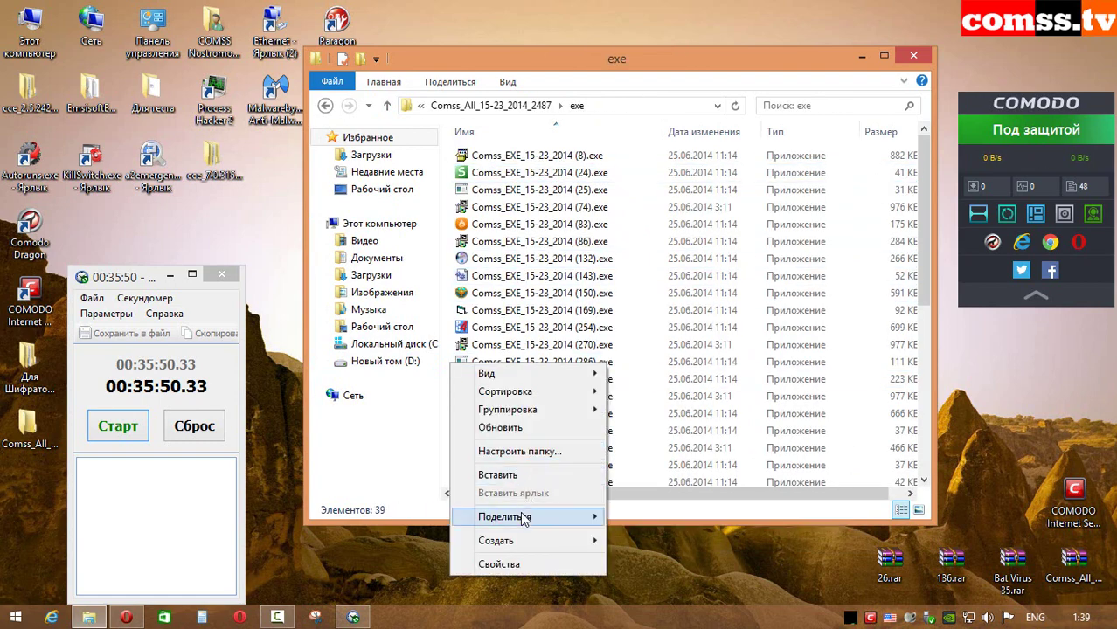
{"action": "left_click", "coordinate": [516, 477]}
Check the contents of set2, delete that folder and return to the outer Comss_All_15-23_2014_2487 folder
{"action": "left_click", "coordinate": [388, 105]}
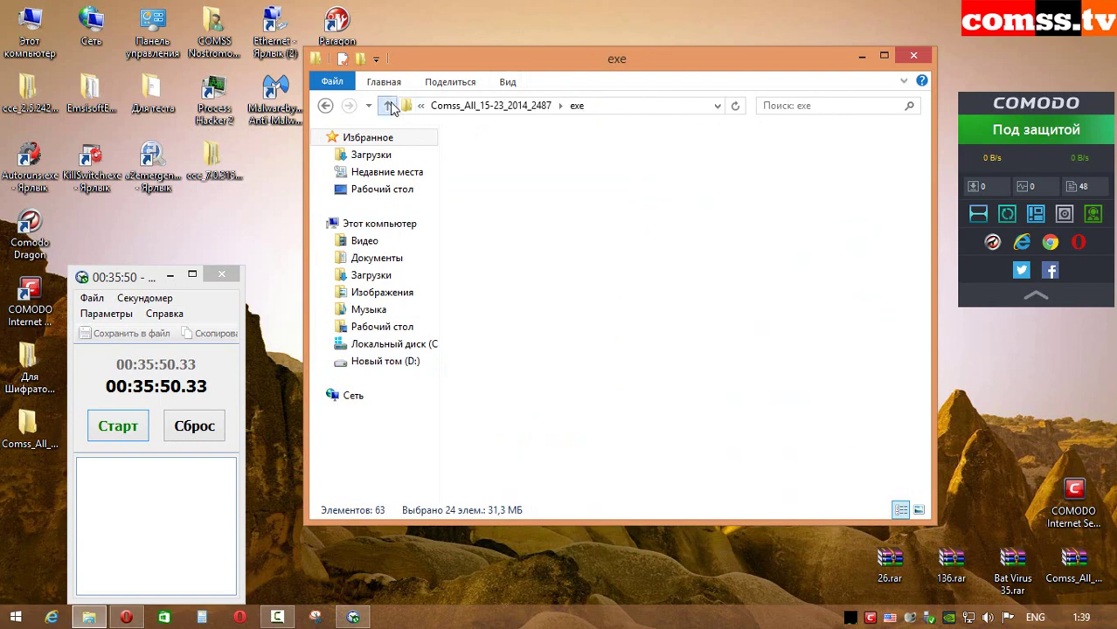
{"action": "double_click", "coordinate": [489, 191]}
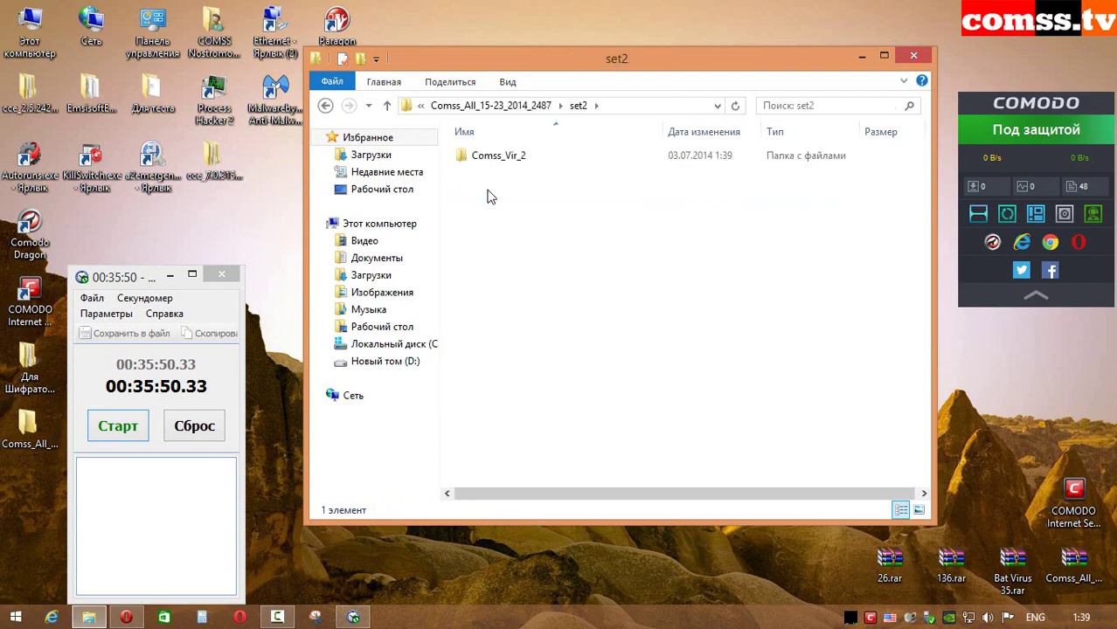
{"action": "key", "text": "alt+Up"}
{"action": "key", "text": "alt+Up"}
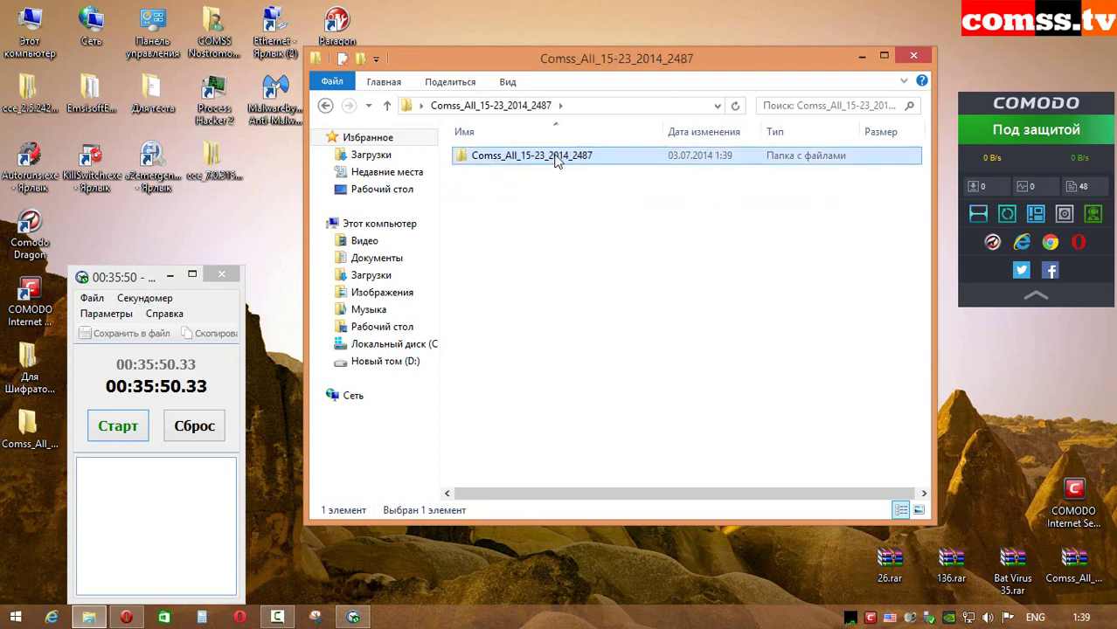
Scan the inner malware folder with COMODO Antivirus, timing it with the stopwatch, and disinfect the detected threats
{"action": "right_click", "coordinate": [556, 161]}
{"action": "left_click", "coordinate": [680, 264]}
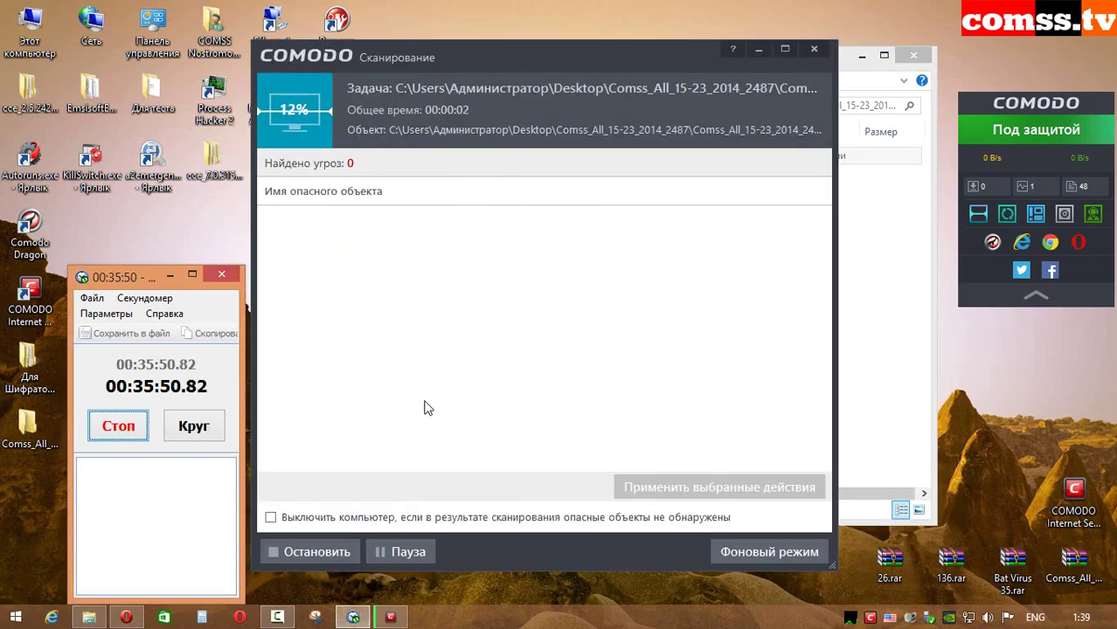
{"action": "left_click", "coordinate": [118, 426]}
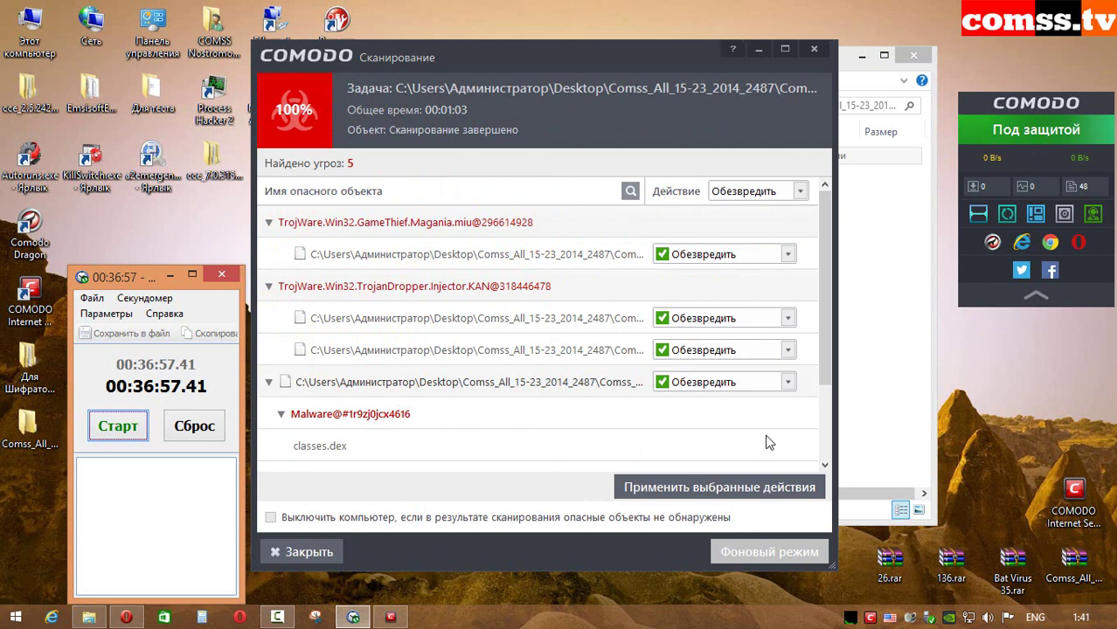
{"action": "left_click", "coordinate": [730, 489]}
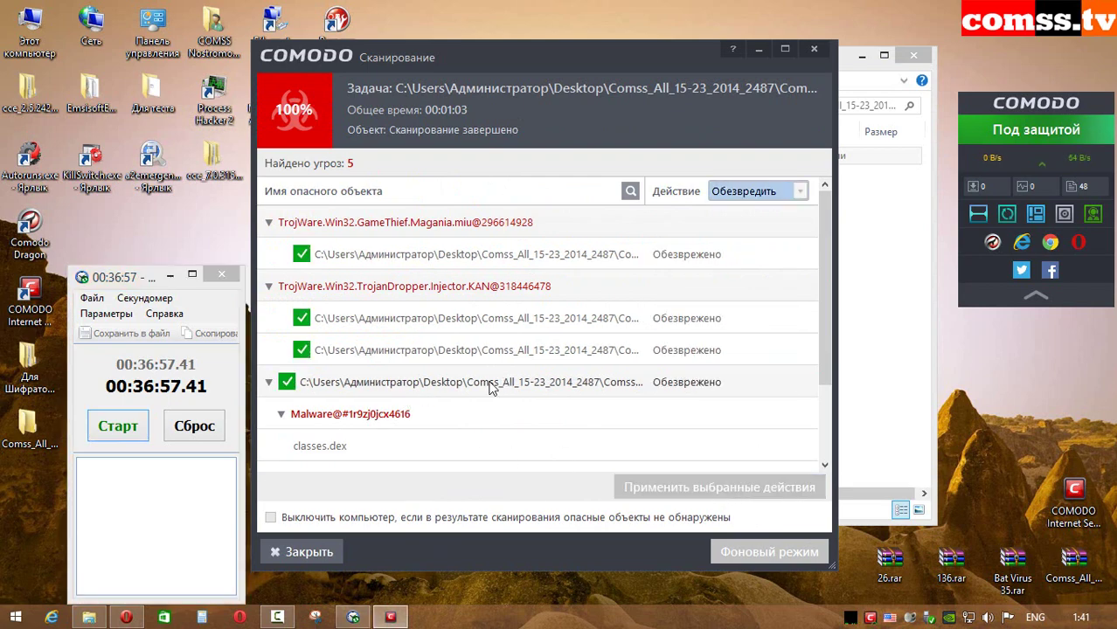
{"action": "left_click", "coordinate": [317, 554]}
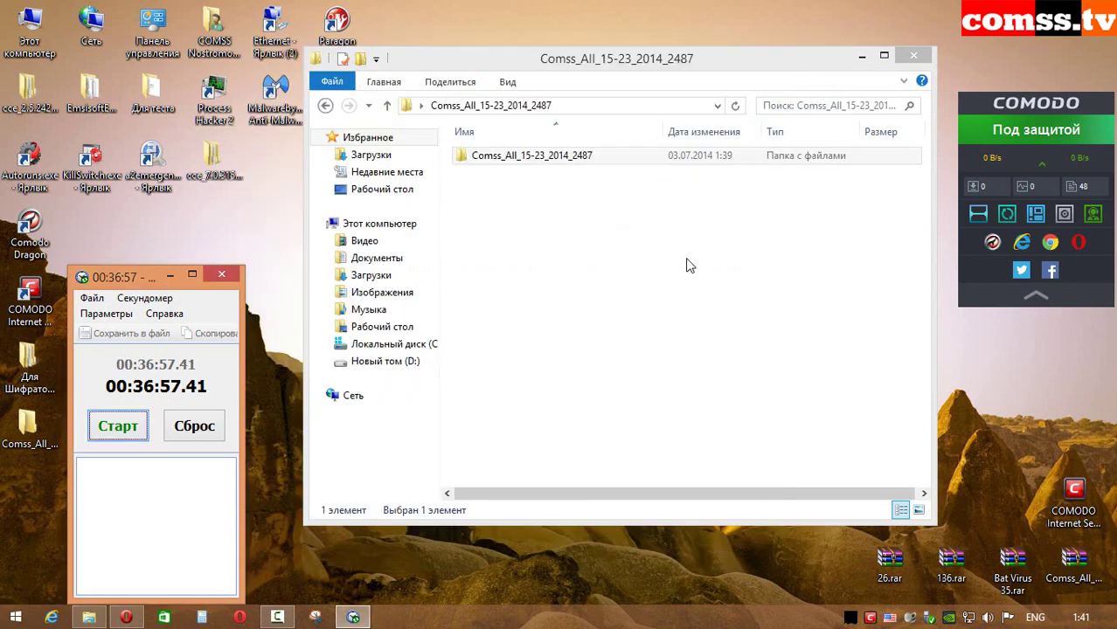
Check the scanned folder's properties for remaining files, and look through its Dll and exe subfolders
{"action": "right_click", "coordinate": [593, 161]}
{"action": "left_click", "coordinate": [647, 549]}
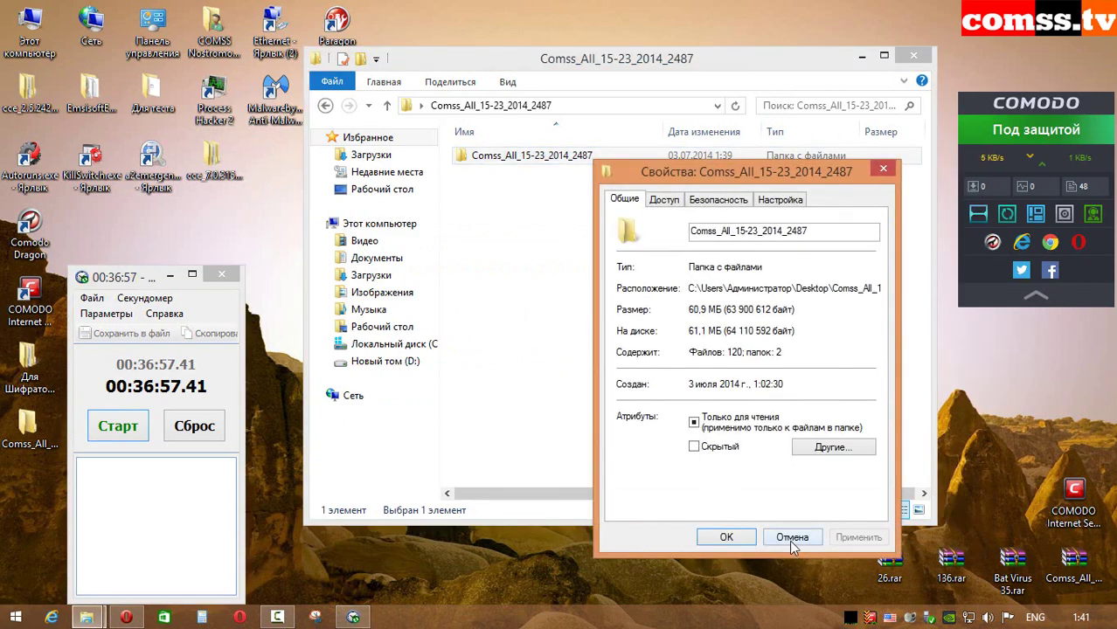
{"action": "left_click", "coordinate": [793, 542]}
{"action": "double_click", "coordinate": [532, 155]}
{"action": "double_click", "coordinate": [532, 155]}
{"action": "left_click", "coordinate": [387, 105]}
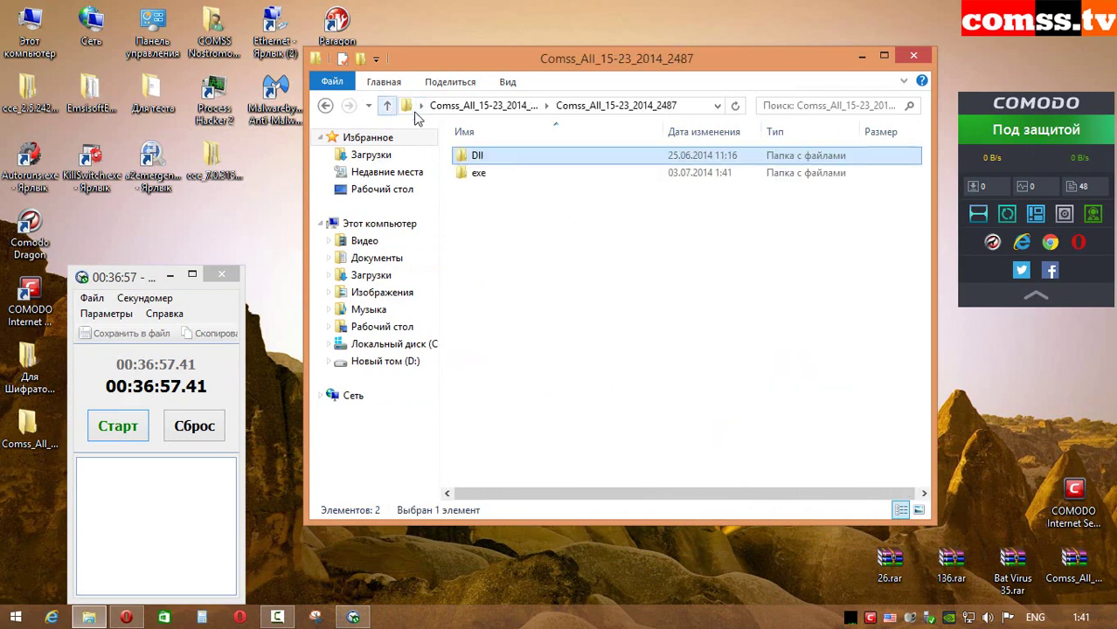
{"action": "double_click", "coordinate": [524, 172]}
{"action": "left_click", "coordinate": [387, 105]}
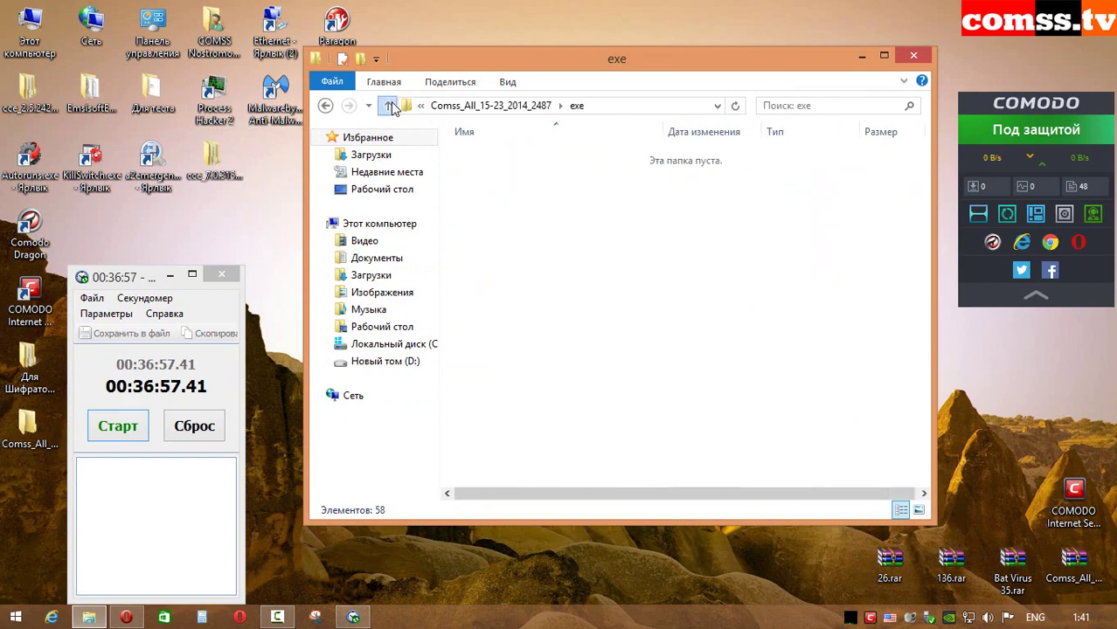
{"action": "left_click", "coordinate": [389, 105]}
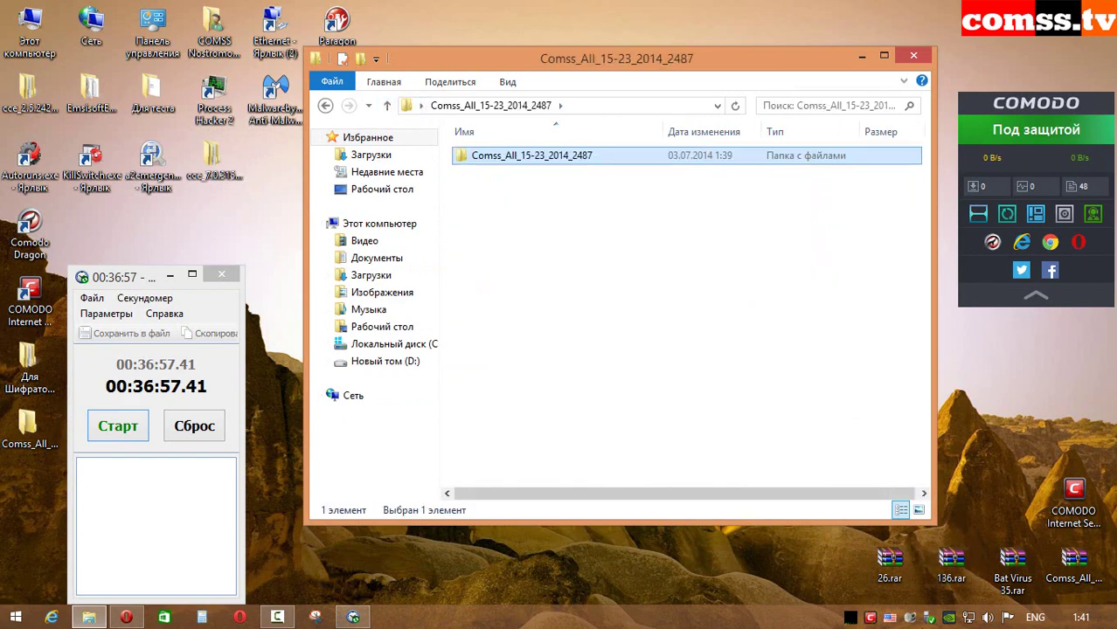
Run a timed folder scan of Comss_All_15-23_2014_2487 from the Comodo Internet Security main window and close the results
{"action": "left_click", "coordinate": [870, 619]}
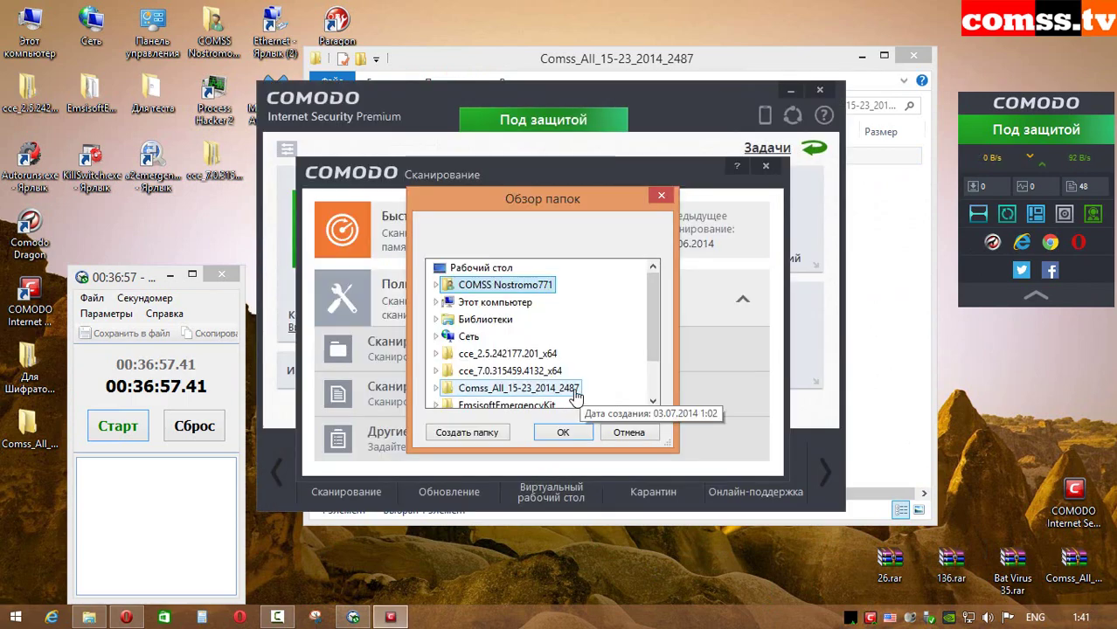
{"action": "left_click", "coordinate": [569, 396]}
{"action": "left_click", "coordinate": [131, 432]}
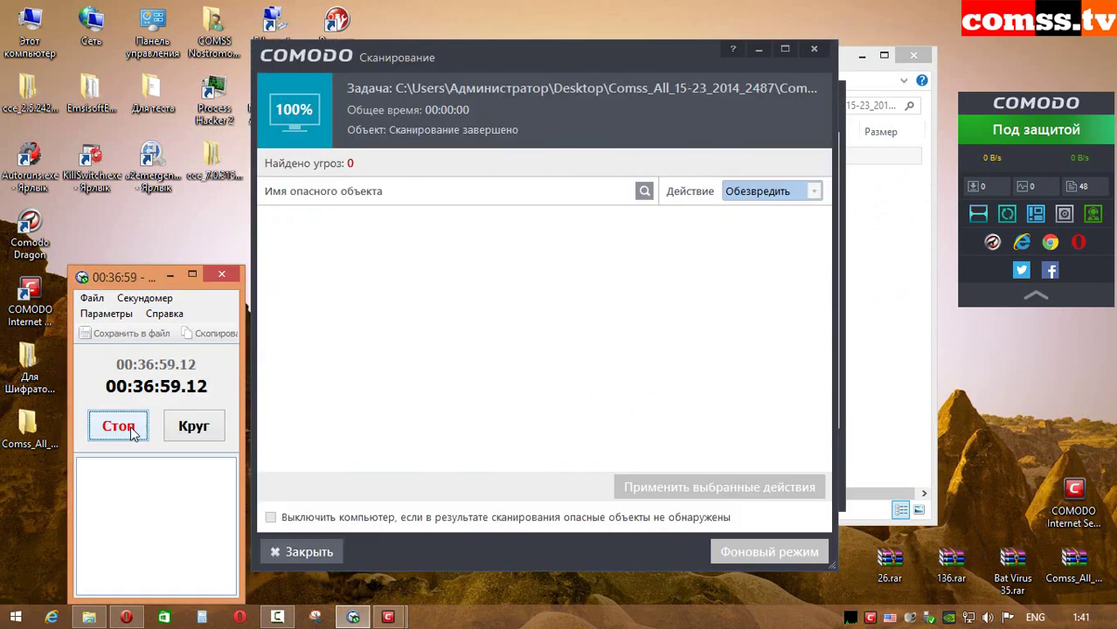
{"action": "left_click", "coordinate": [131, 432]}
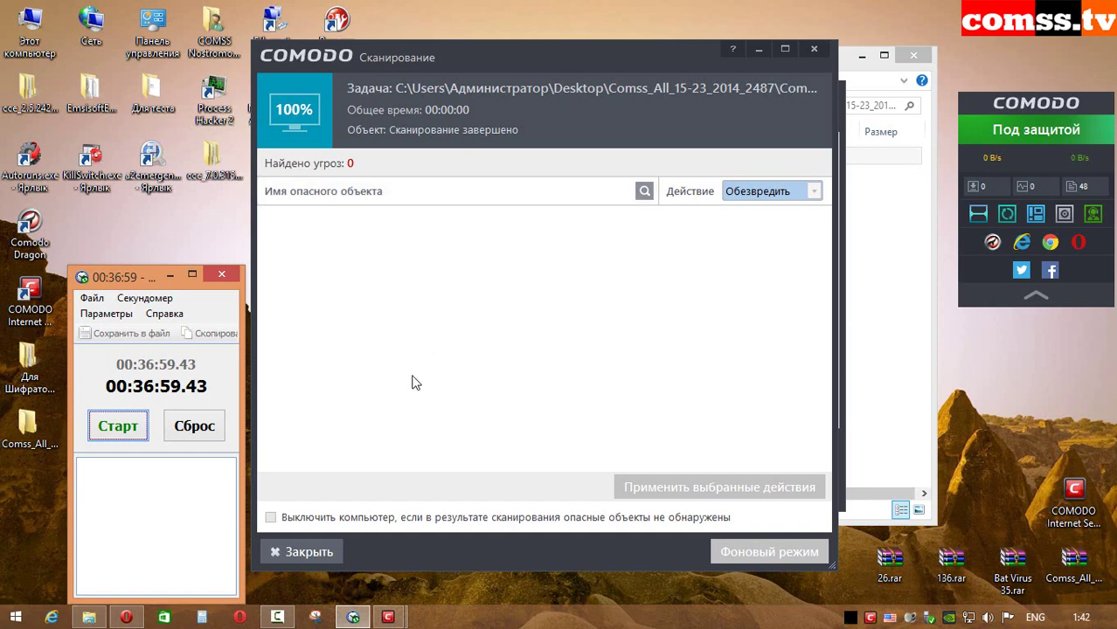
{"action": "left_click", "coordinate": [301, 552]}
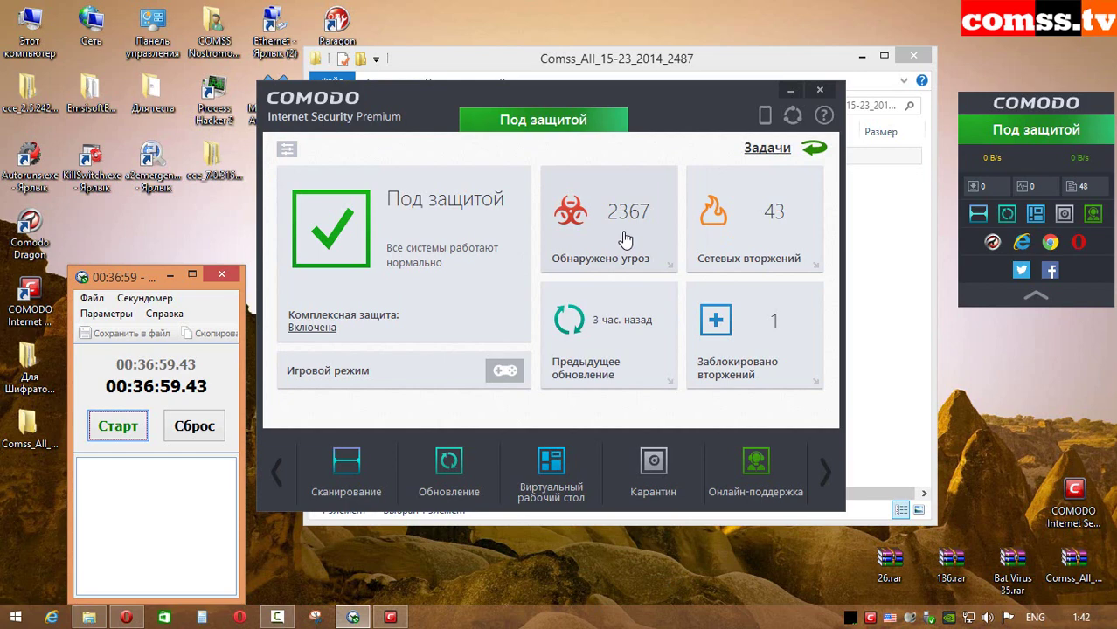
View the archive details of 120.rar in its properties, including file total and password protection, and close them
{"action": "left_click", "coordinate": [516, 175]}
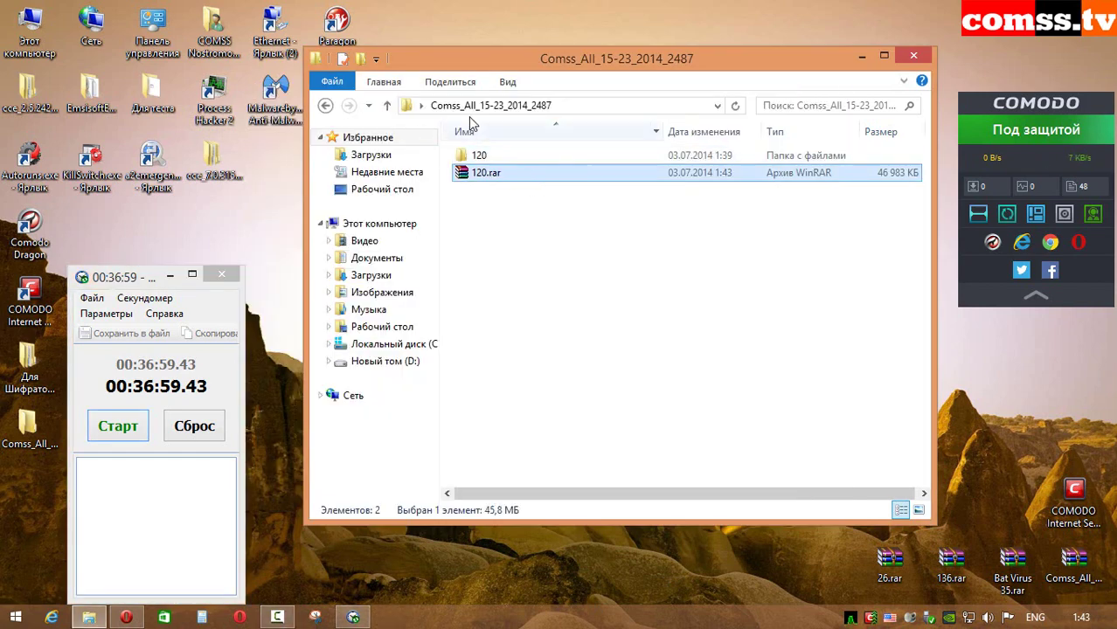
{"action": "right_click", "coordinate": [538, 179]}
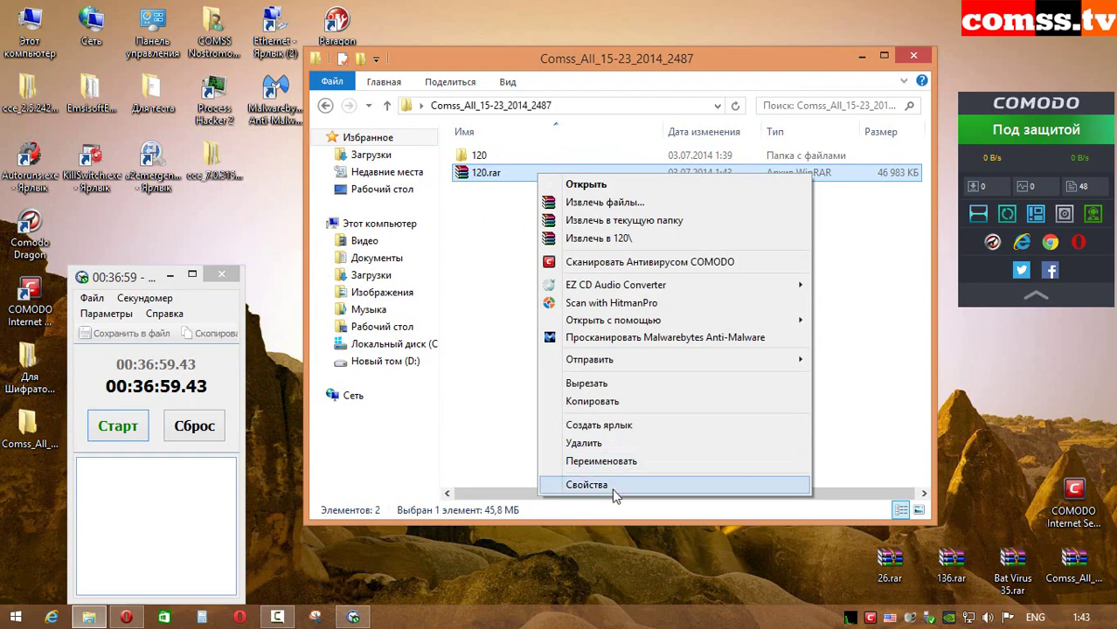
{"action": "left_click", "coordinate": [613, 488]}
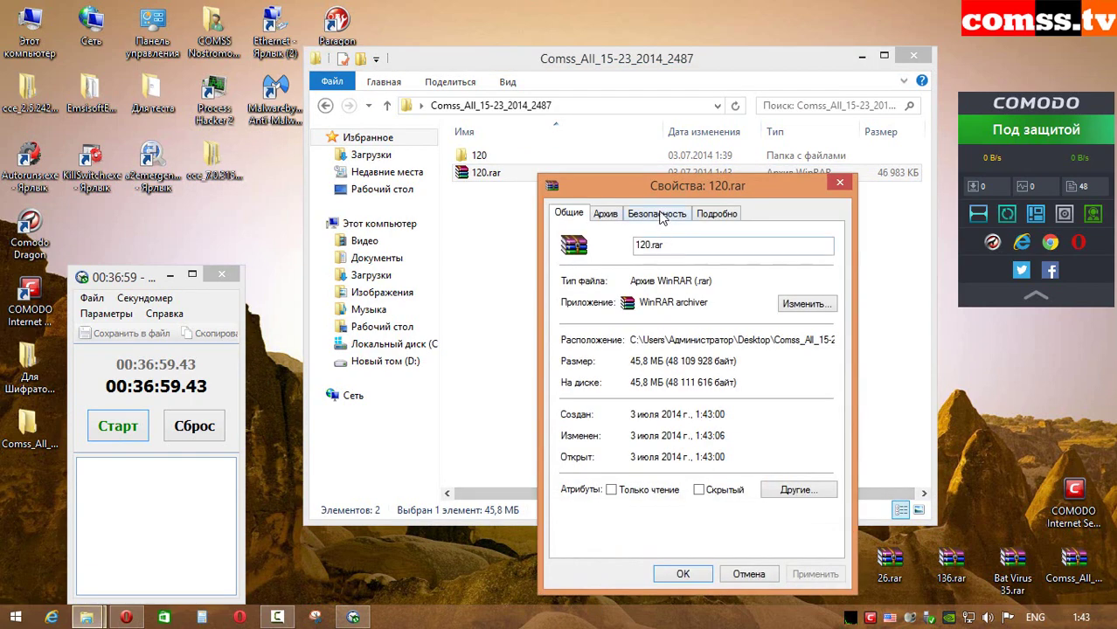
{"action": "left_click", "coordinate": [606, 214]}
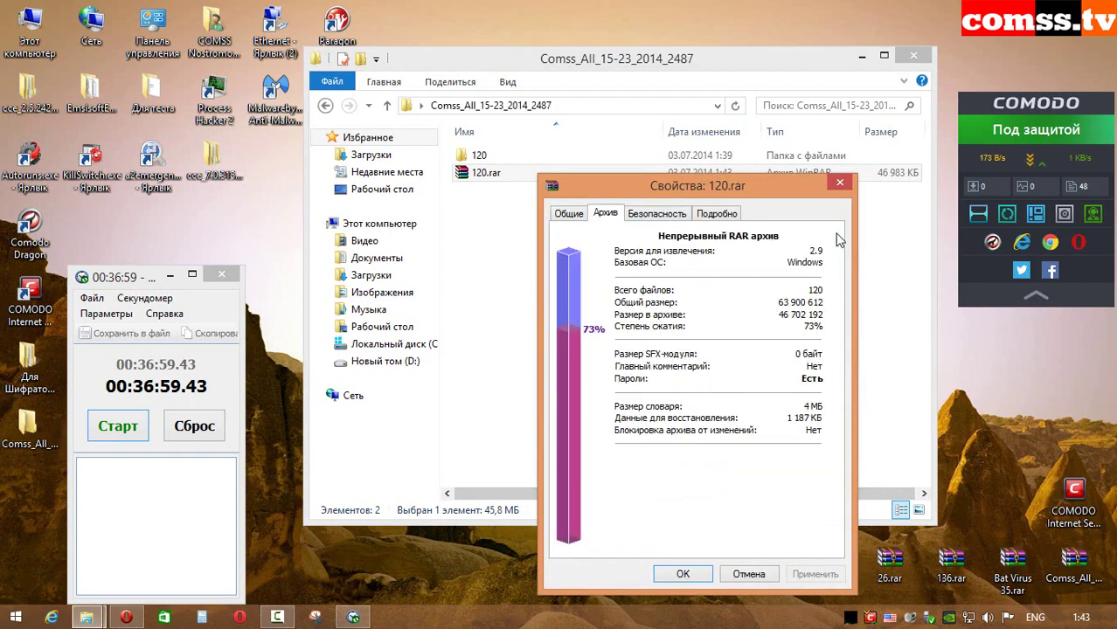
{"action": "left_click", "coordinate": [839, 181]}
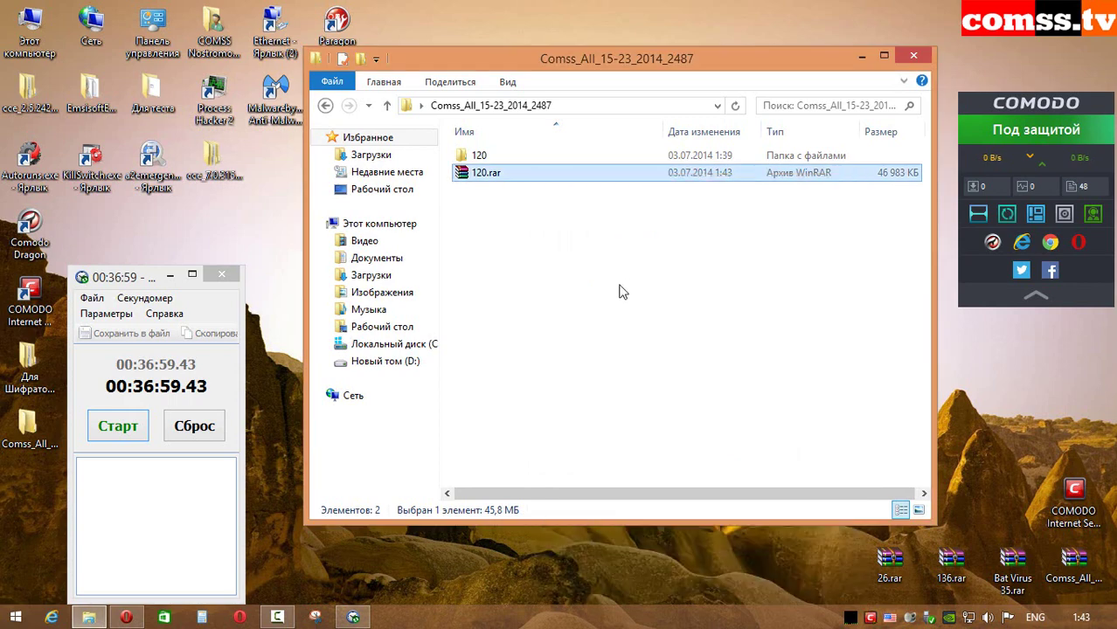
Copy the archive 120.rar to the desktop
{"action": "right_click", "coordinate": [571, 173]}
{"action": "right_click", "coordinate": [1083, 313]}
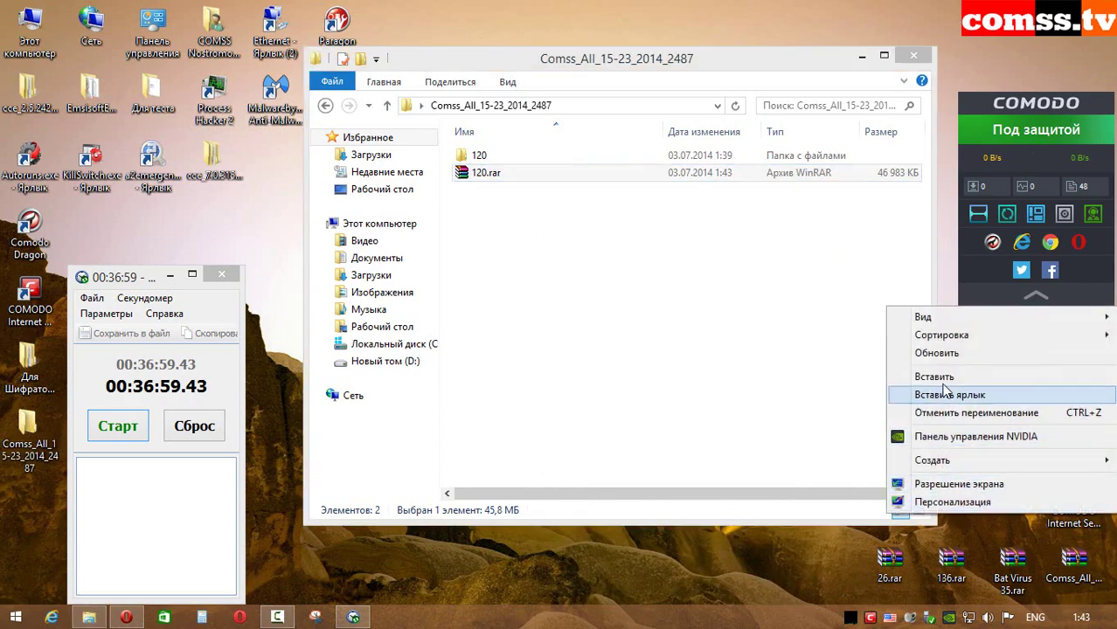
{"action": "left_click", "coordinate": [933, 376]}
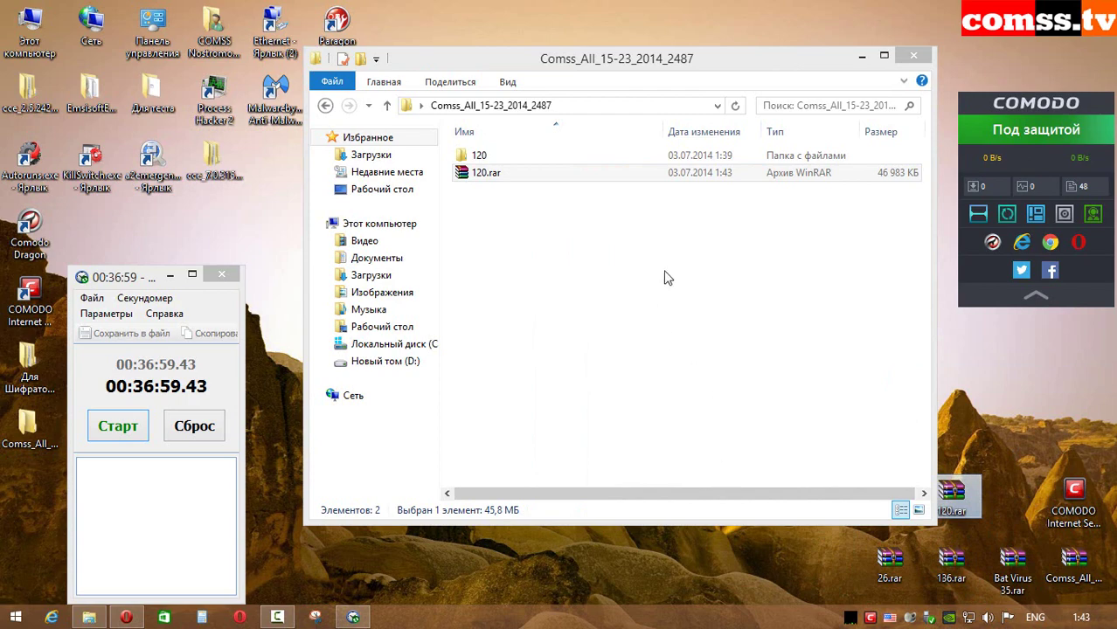
Scan the Dll folder inside folder 120 with HitmanPro, apply Delete to all detected files and exit the scanner
{"action": "double_click", "coordinate": [522, 157]}
{"action": "left_click", "coordinate": [522, 157]}
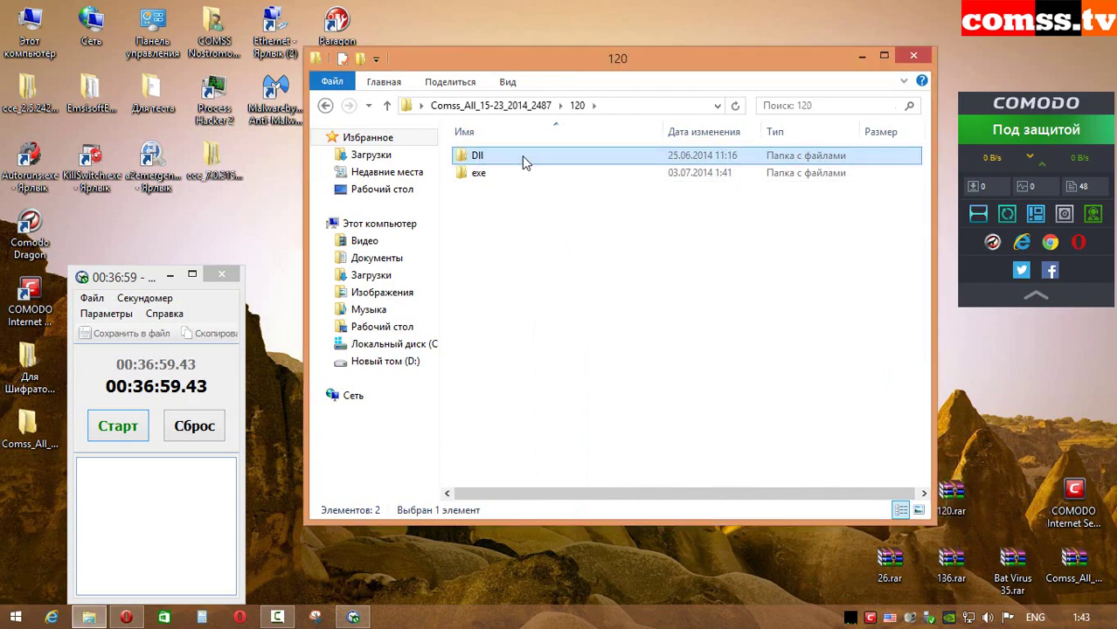
{"action": "right_click", "coordinate": [522, 156]}
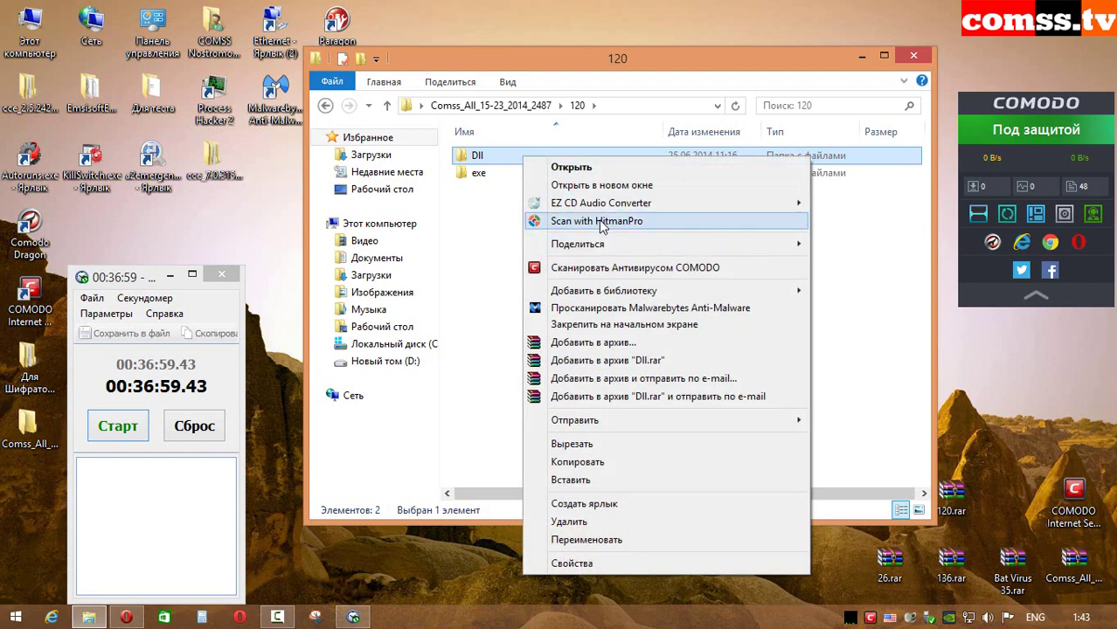
{"action": "left_click", "coordinate": [569, 220]}
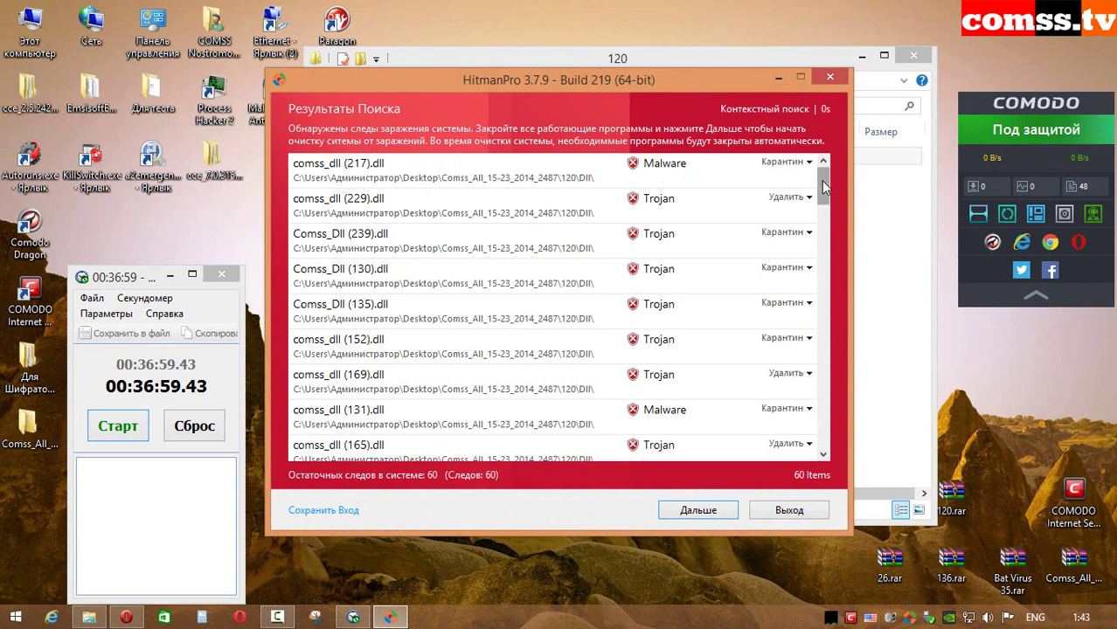
{"action": "left_click_drag", "start_coordinate": [821, 180], "coordinate": [827, 446]}
{"action": "right_click", "coordinate": [578, 280]}
{"action": "mouse_move", "coordinate": [687, 400]}
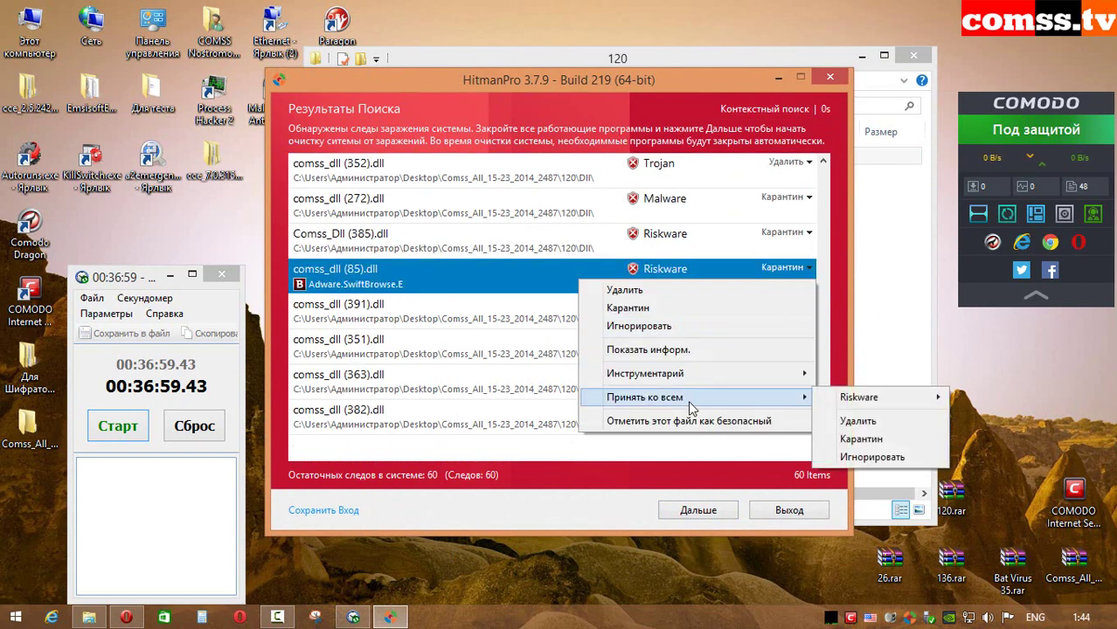
{"action": "left_click", "coordinate": [857, 423]}
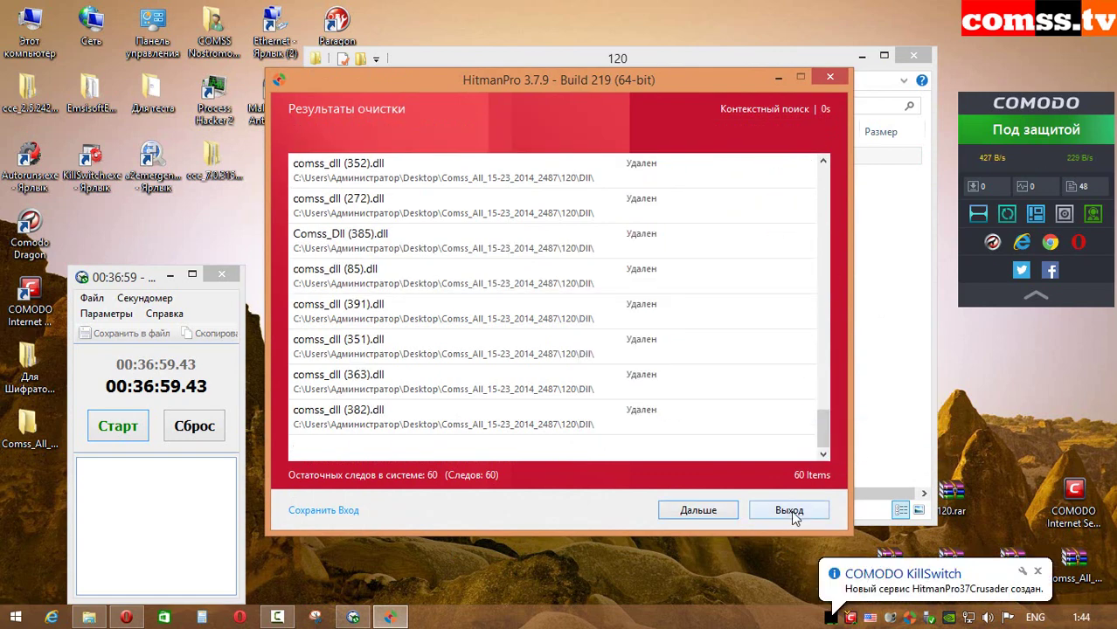
{"action": "left_click", "coordinate": [787, 509]}
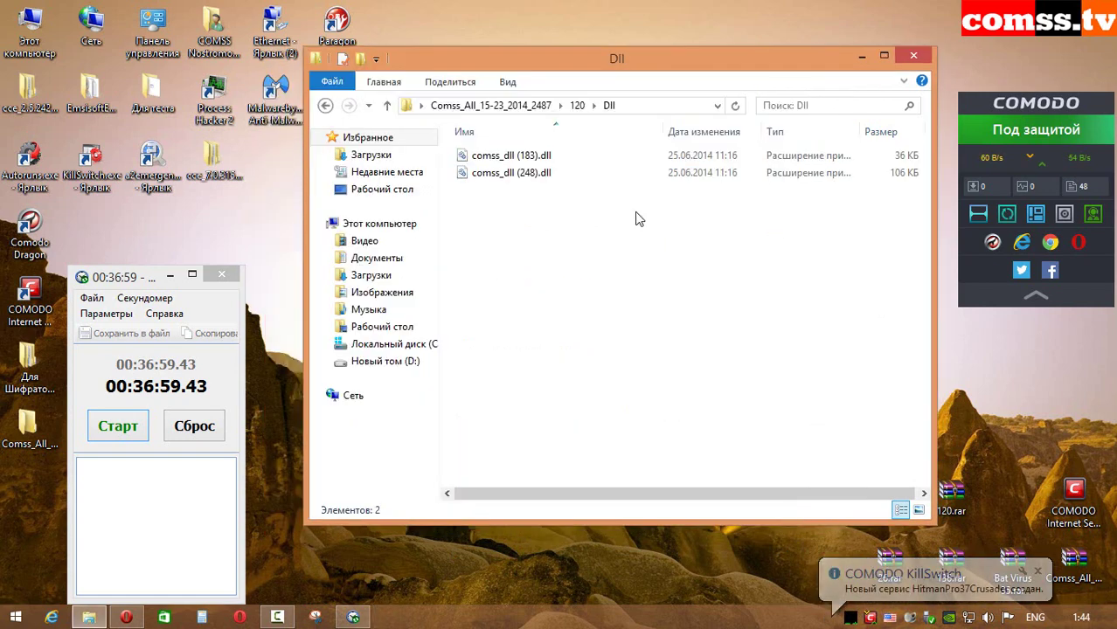
Scan the remaining Dll files with Malwarebytes Anti-Malware and Emsisoft Emergency Kit, and delete the objects Emsisoft detects
{"action": "left_click", "coordinate": [383, 105]}
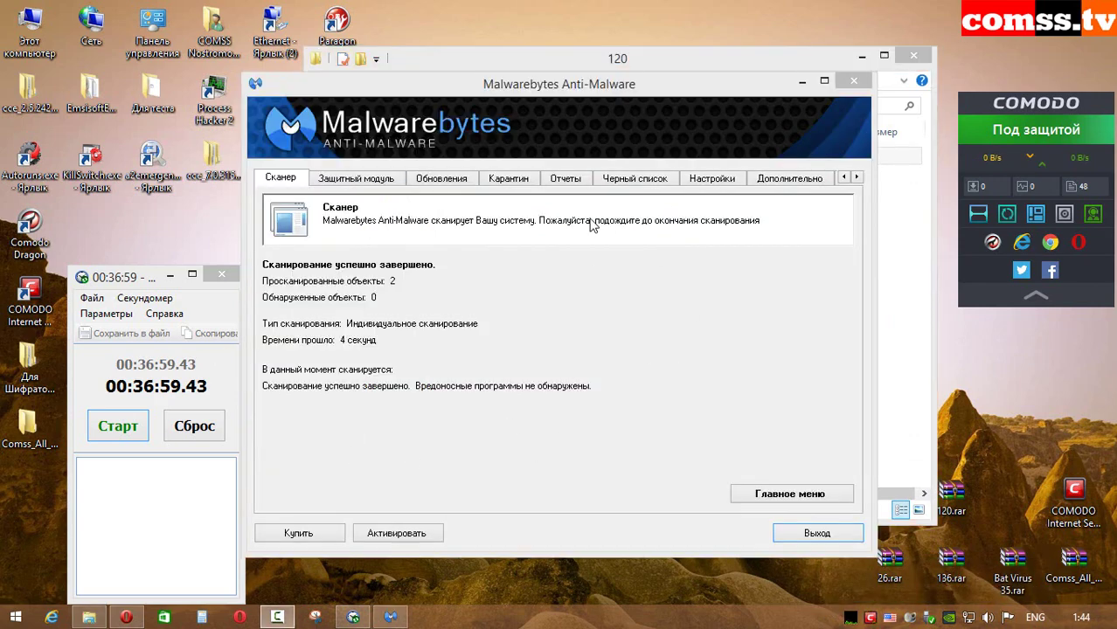
{"action": "left_click", "coordinate": [822, 533]}
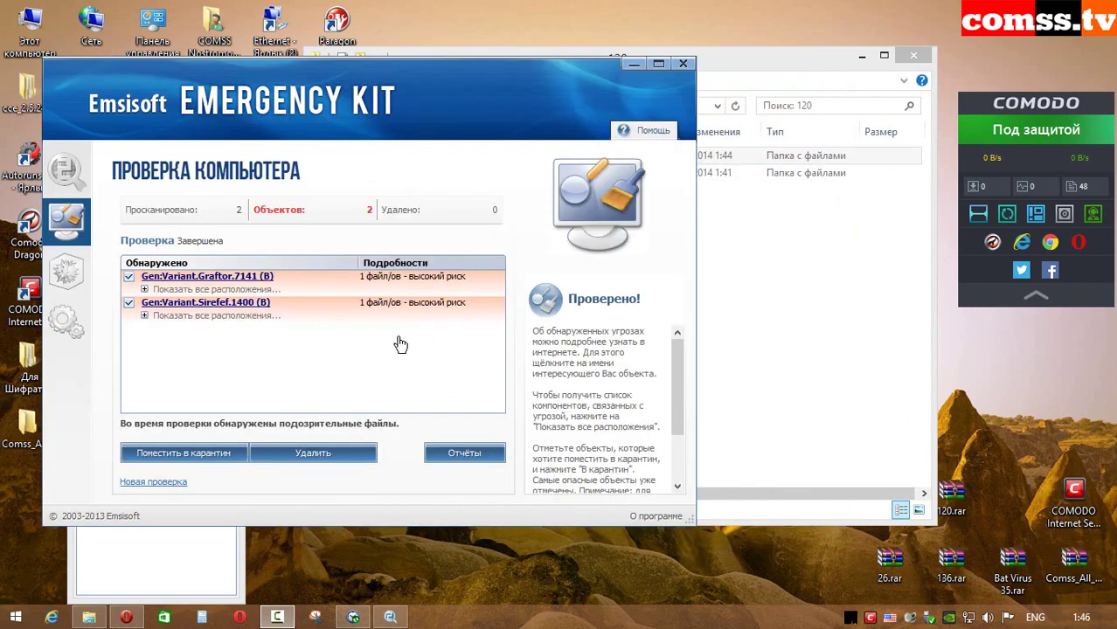
{"action": "left_click", "coordinate": [145, 289]}
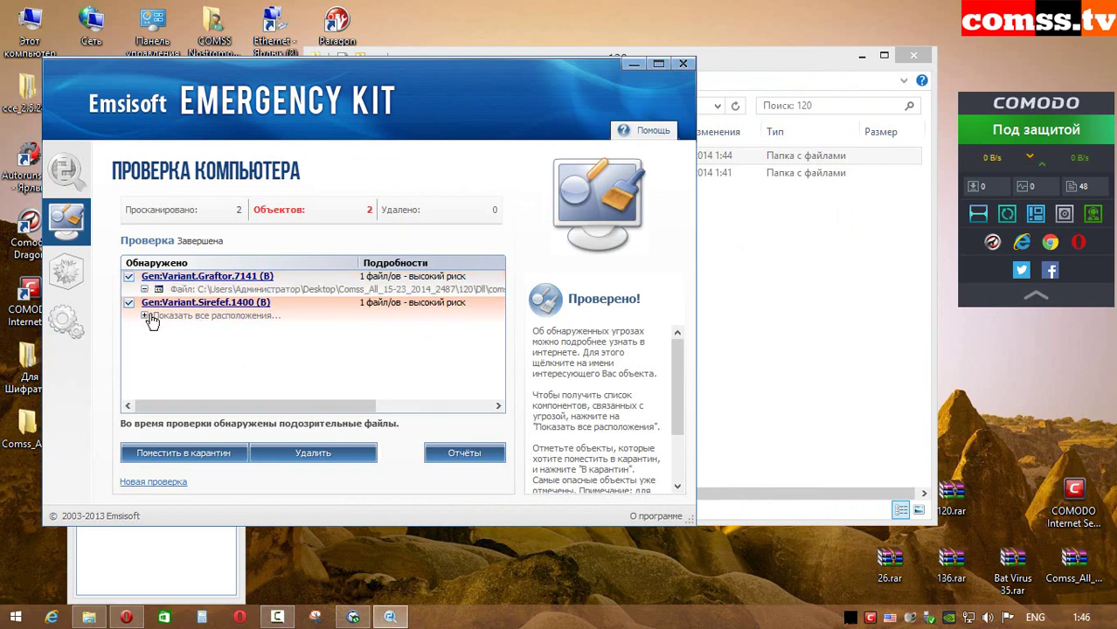
{"action": "left_click", "coordinate": [145, 315]}
{"action": "left_click", "coordinate": [350, 450]}
{"action": "left_click", "coordinate": [406, 332]}
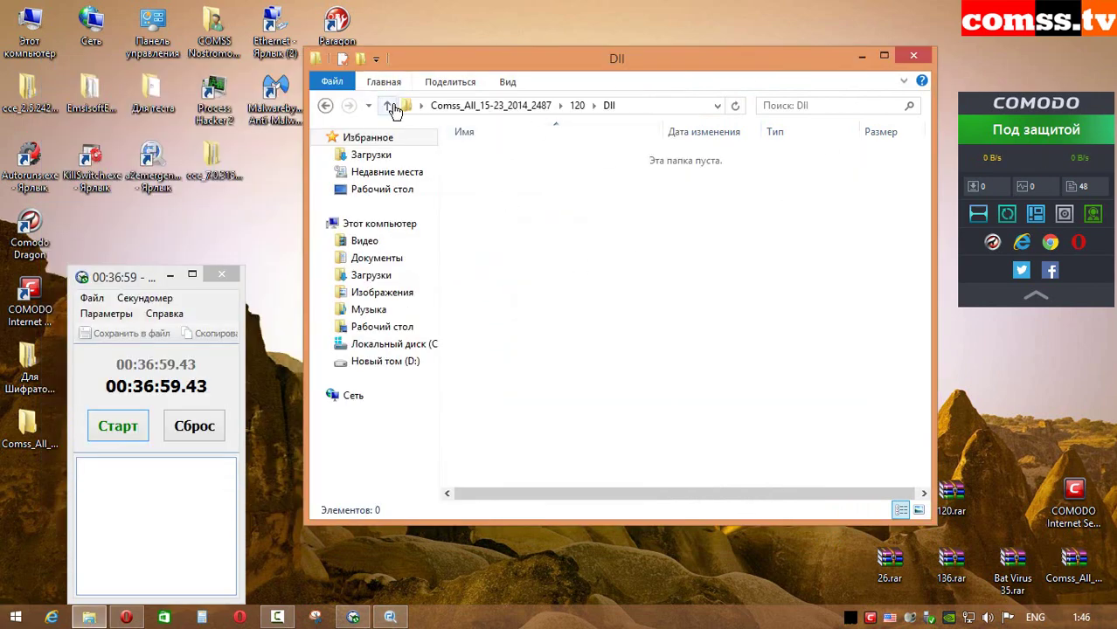
Look into the exe folder inside folder 120, scan it with HitmanPro and delete all detected files
{"action": "left_click", "coordinate": [392, 106]}
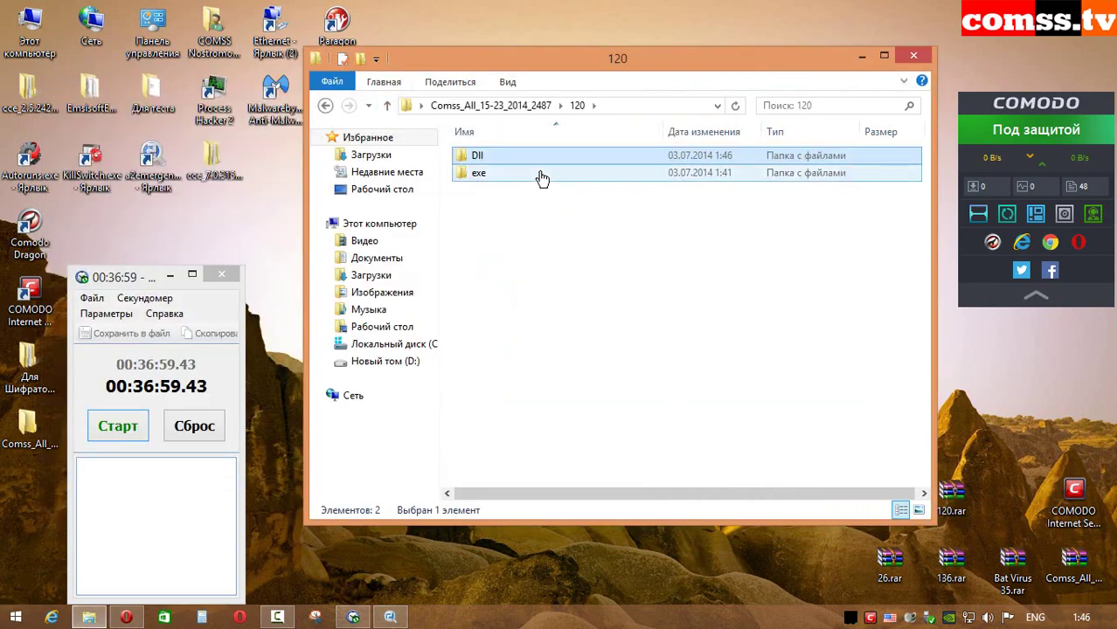
{"action": "double_click", "coordinate": [542, 178]}
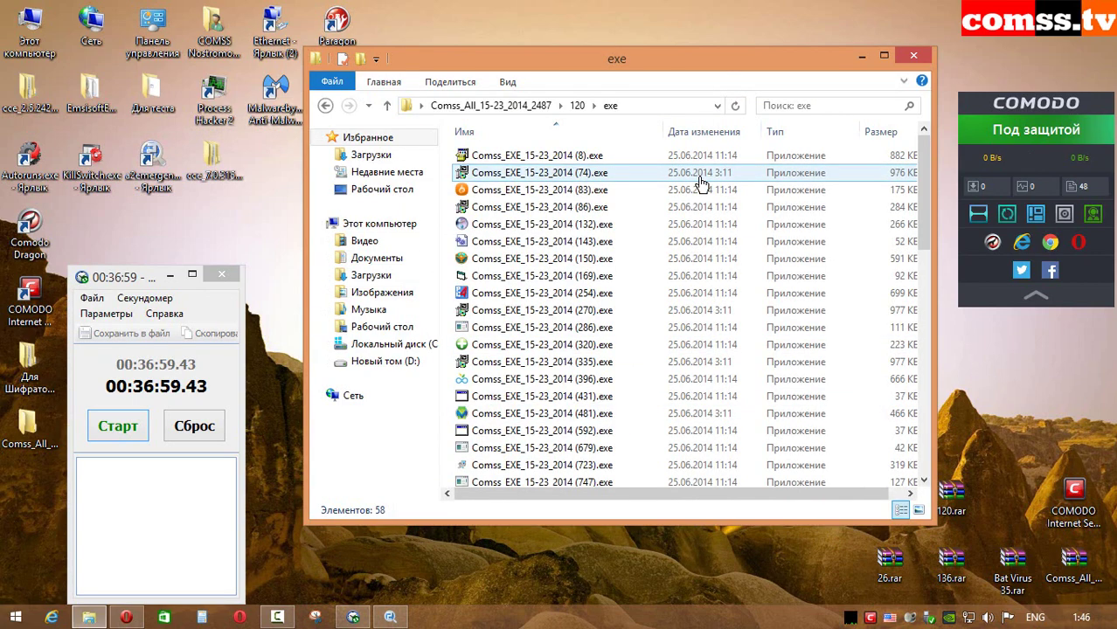
{"action": "key", "text": "BackSpace"}
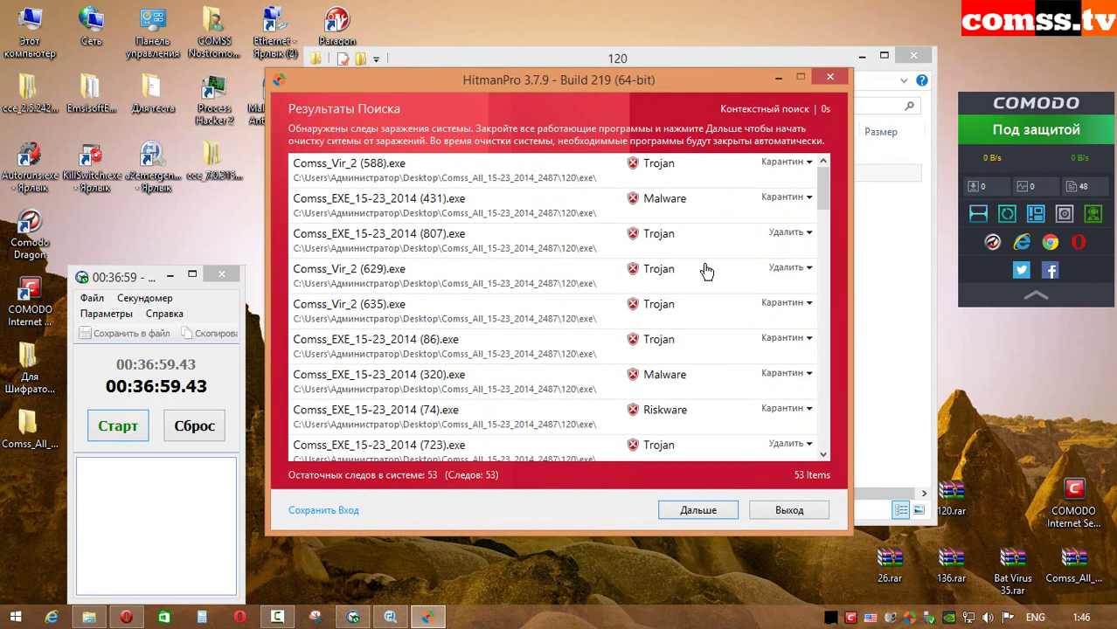
{"action": "left_click", "coordinate": [808, 163]}
{"action": "mouse_move", "coordinate": [700, 290]}
{"action": "mouse_move", "coordinate": [841, 289]}
{"action": "left_click", "coordinate": [860, 312]}
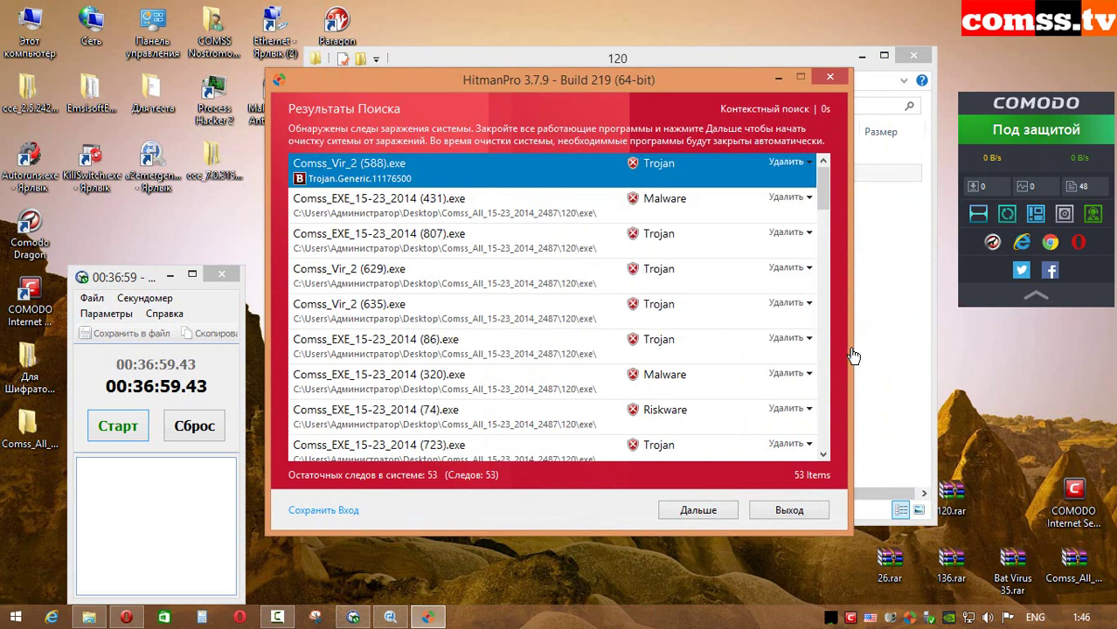
{"action": "left_click", "coordinate": [702, 515]}
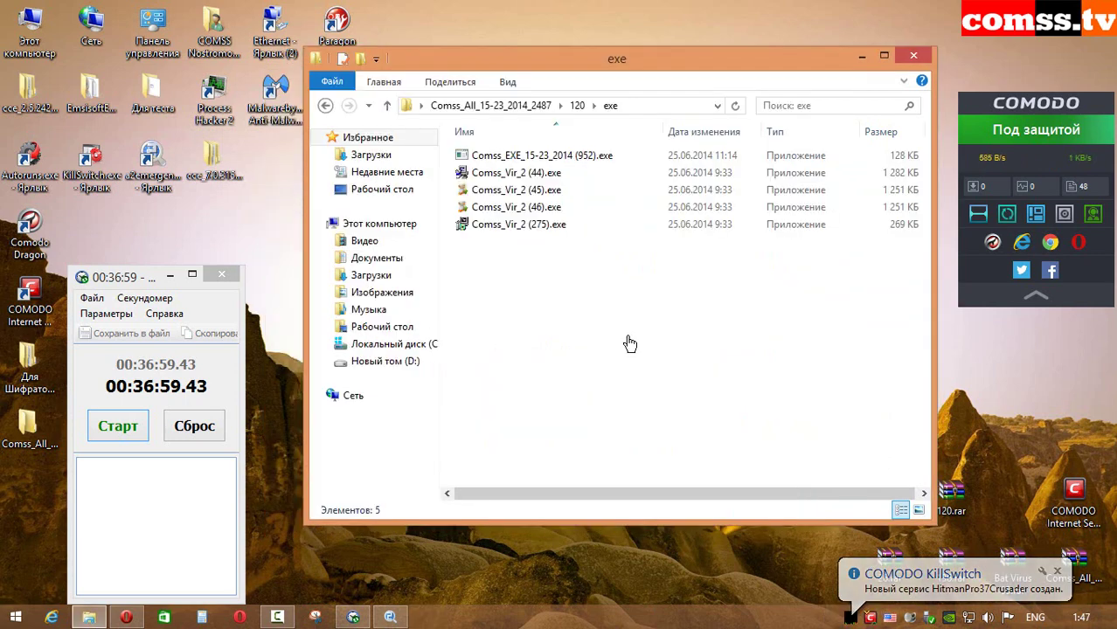
Scan the exe folder with Malwarebytes Anti-Malware and remove the detected objects through its results
{"action": "left_click", "coordinate": [387, 105]}
{"action": "right_click", "coordinate": [556, 173]}
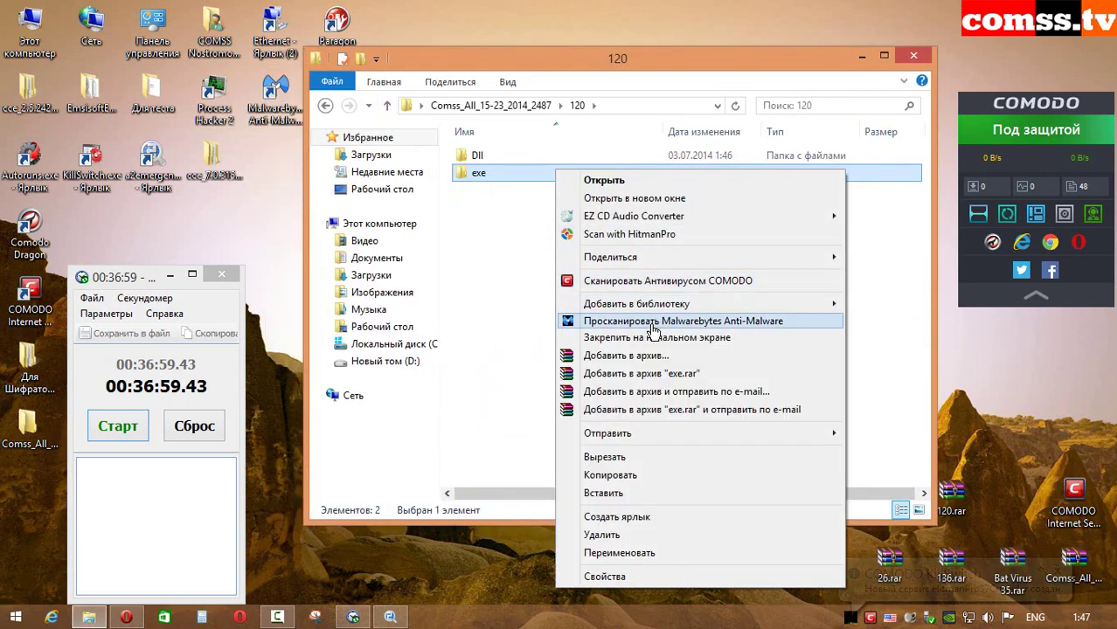
{"action": "left_click", "coordinate": [652, 323]}
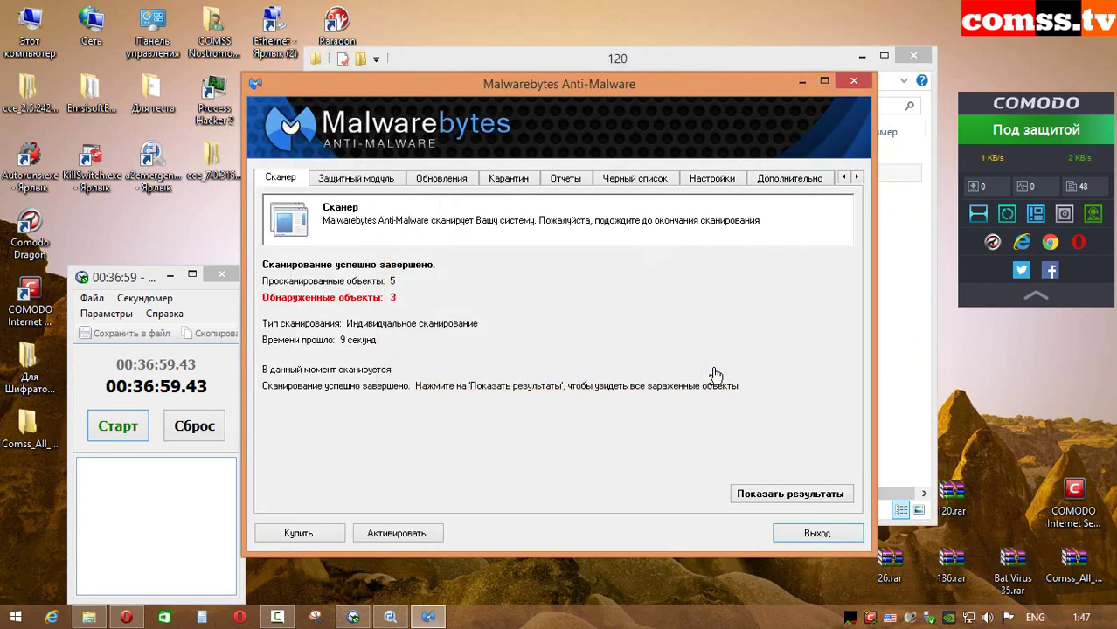
{"action": "left_click", "coordinate": [759, 498]}
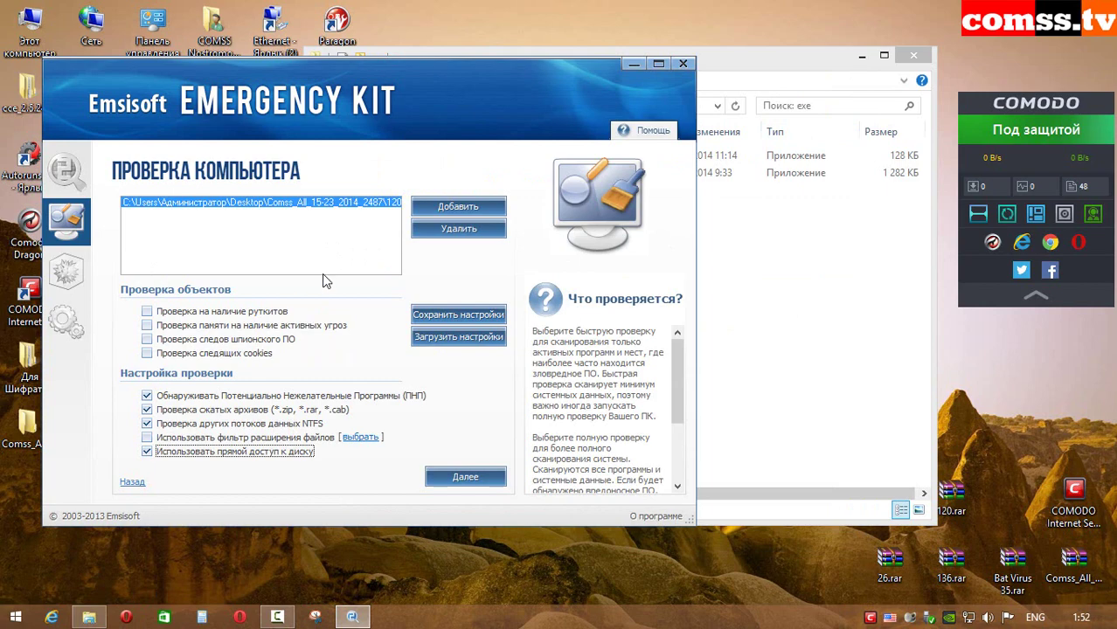
Scan the remaining exe files with Emsisoft Emergency Kit, delete the detected objects, and put away the folder 120 window
{"action": "left_click", "coordinate": [478, 480]}
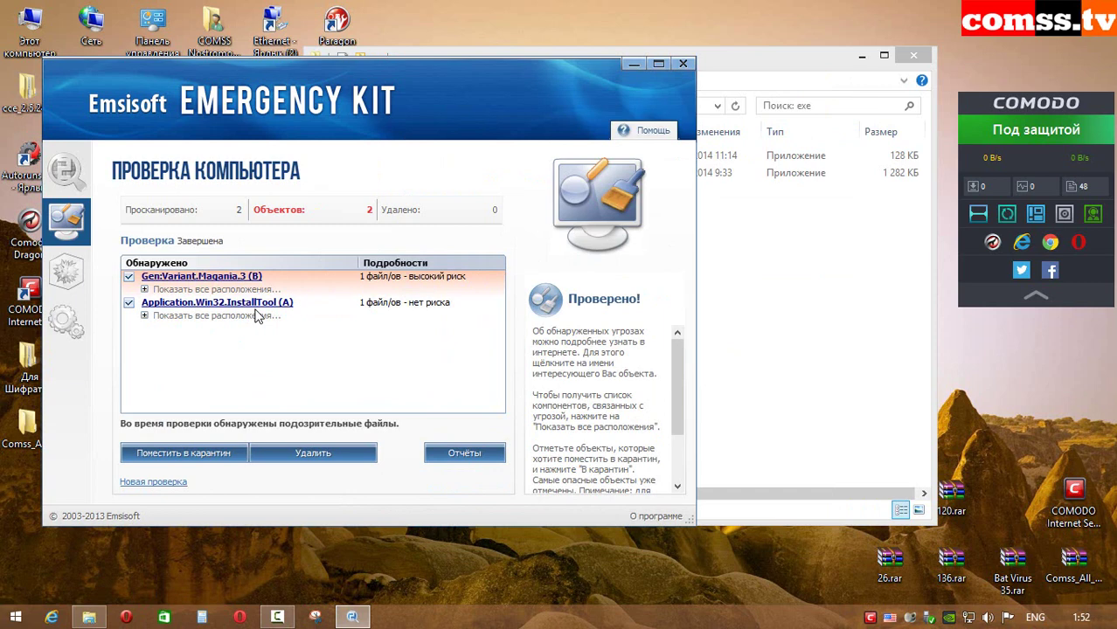
{"action": "left_click", "coordinate": [144, 316]}
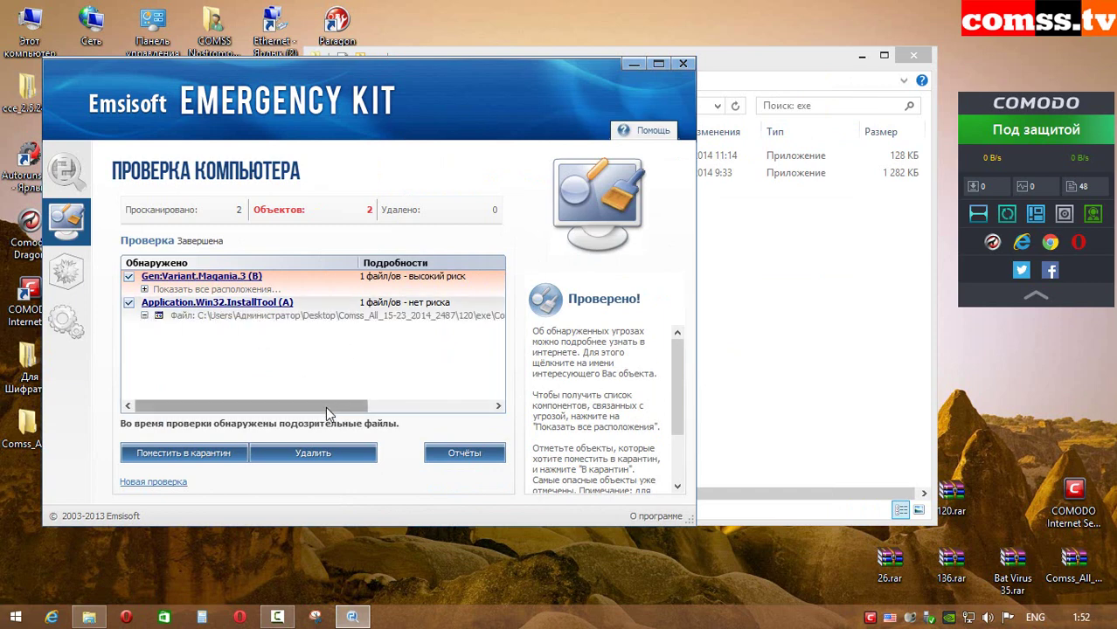
{"action": "mouse_move", "coordinate": [327, 408]}
{"action": "left_mouse_down"}
{"action": "mouse_move", "coordinate": [430, 415]}
{"action": "mouse_move", "coordinate": [328, 410]}
{"action": "left_mouse_up"}
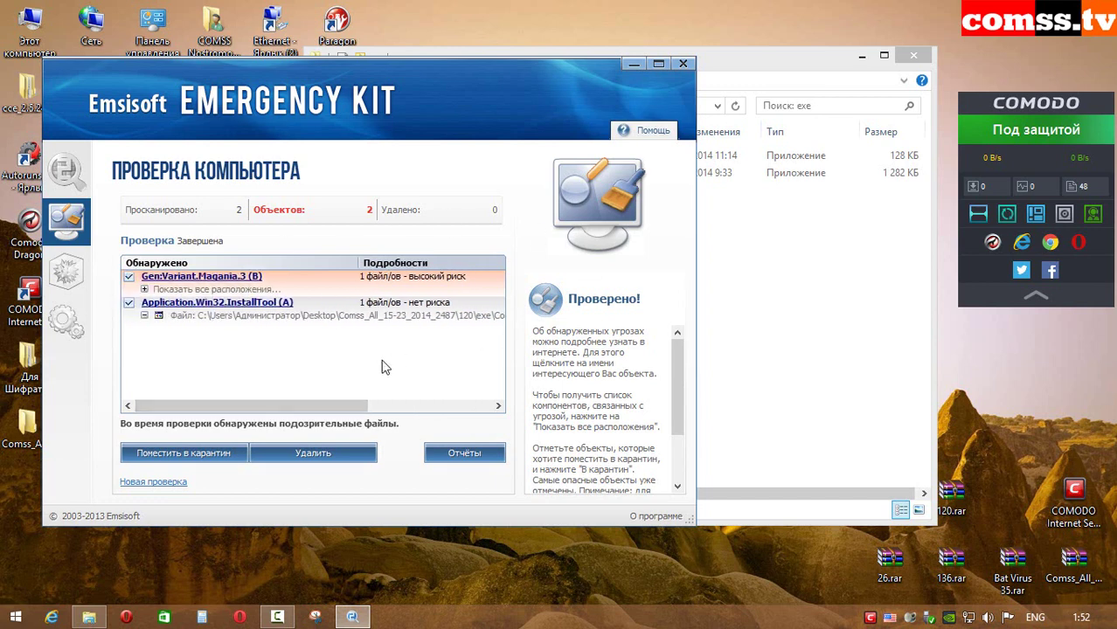
{"action": "left_click", "coordinate": [358, 455]}
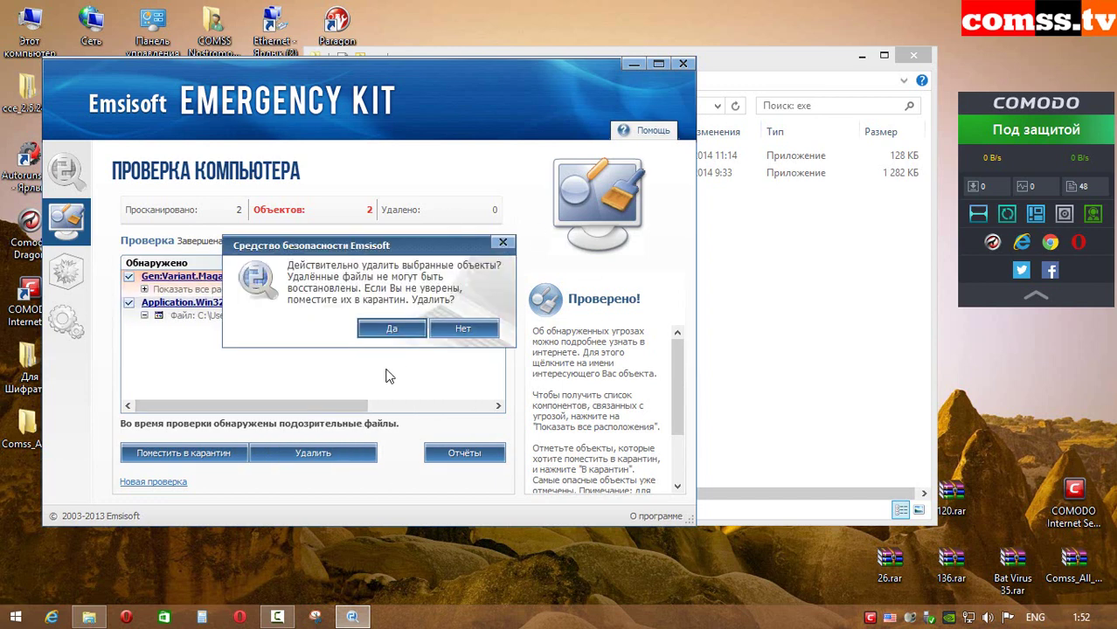
{"action": "left_click", "coordinate": [390, 331]}
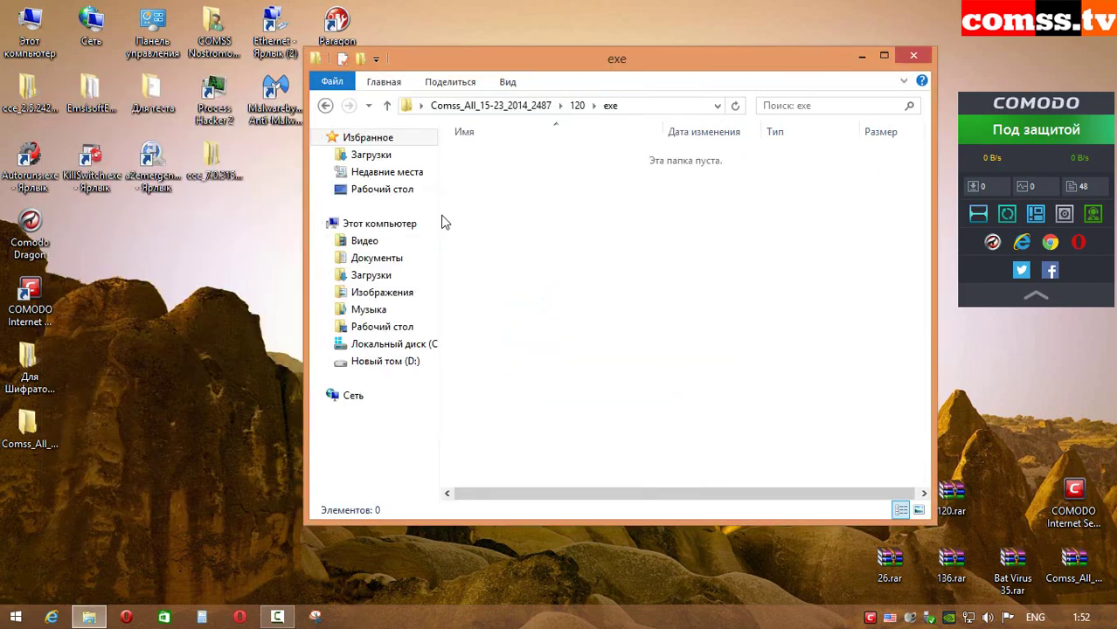
{"action": "left_click", "coordinate": [387, 105]}
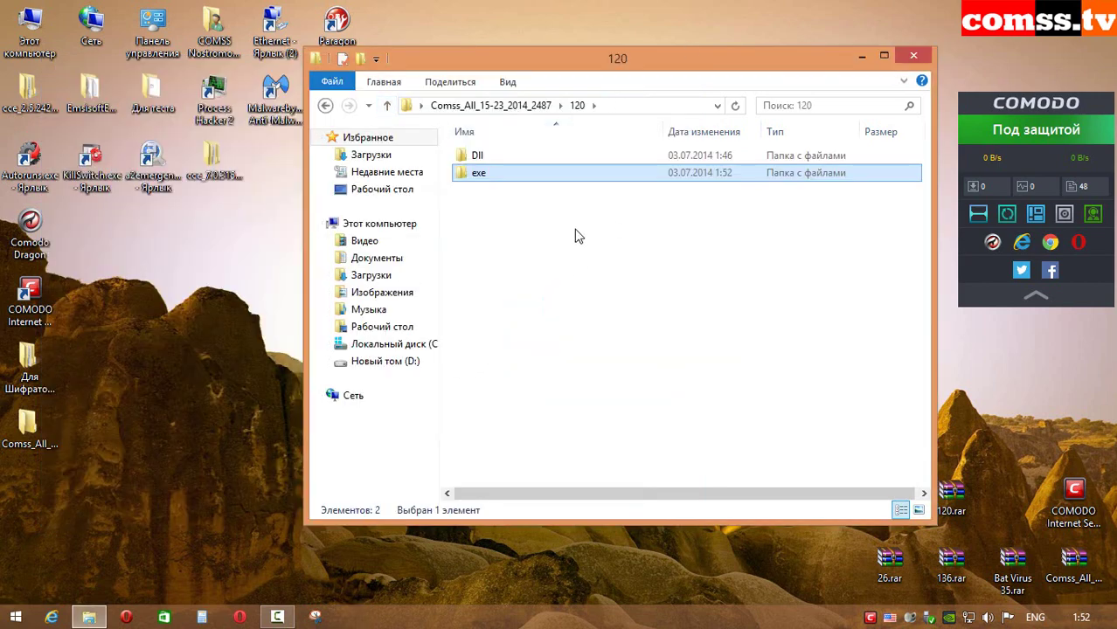
{"action": "left_click", "coordinate": [862, 56]}
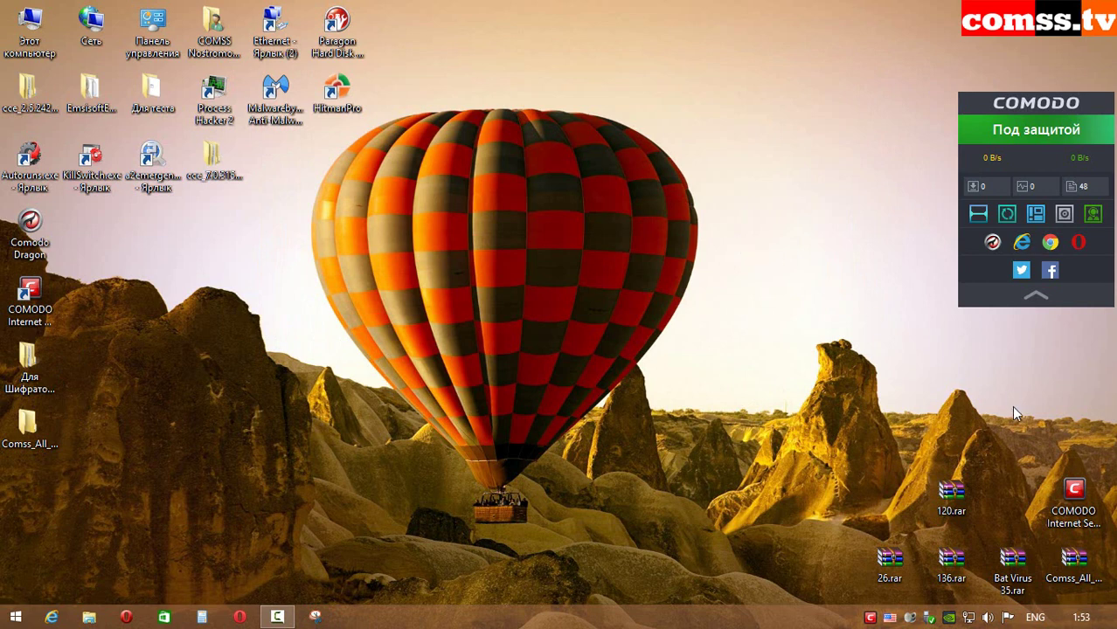
Extract the archive Bat Virus 35.rar into its own folder on the desktop, supplying the archive password
{"action": "left_click", "coordinate": [1020, 566]}
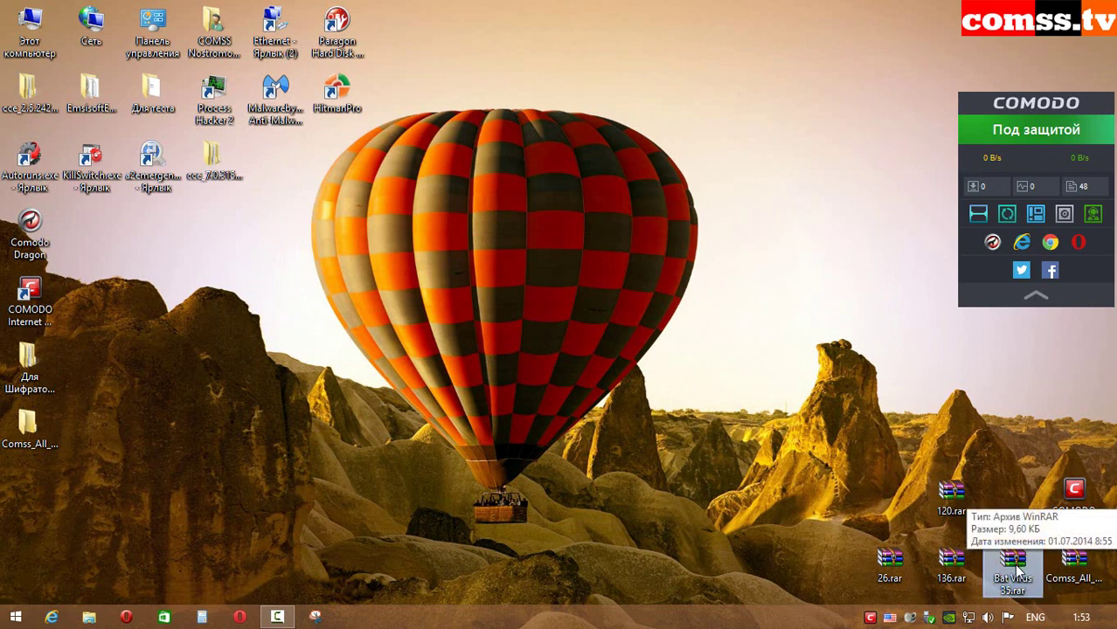
{"action": "right_click", "coordinate": [1016, 569]}
{"action": "left_click", "coordinate": [909, 309]}
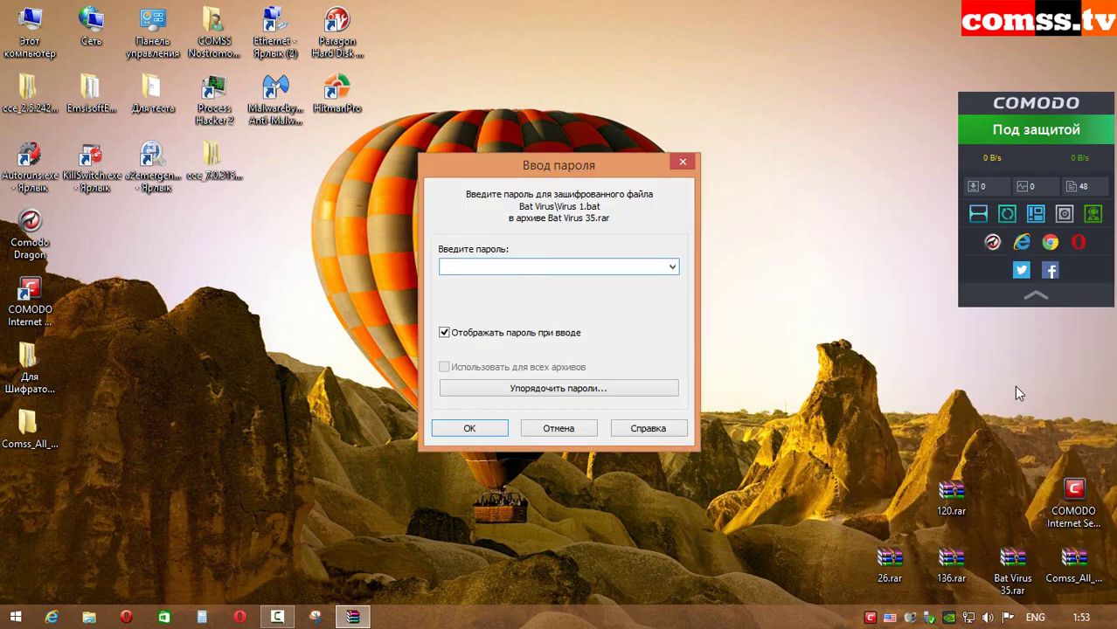
{"action": "left_click", "coordinate": [469, 428]}
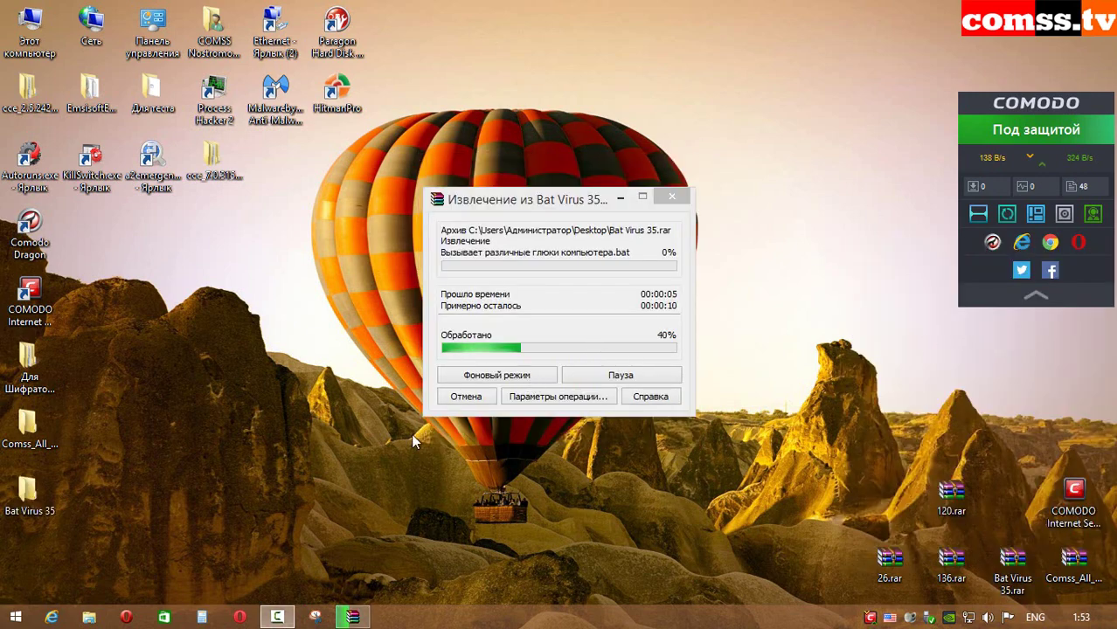
Look through the batch files in the Bat Virus subfolder of Bat Virus 35 and return to the parent folder
{"action": "double_click", "coordinate": [30, 498]}
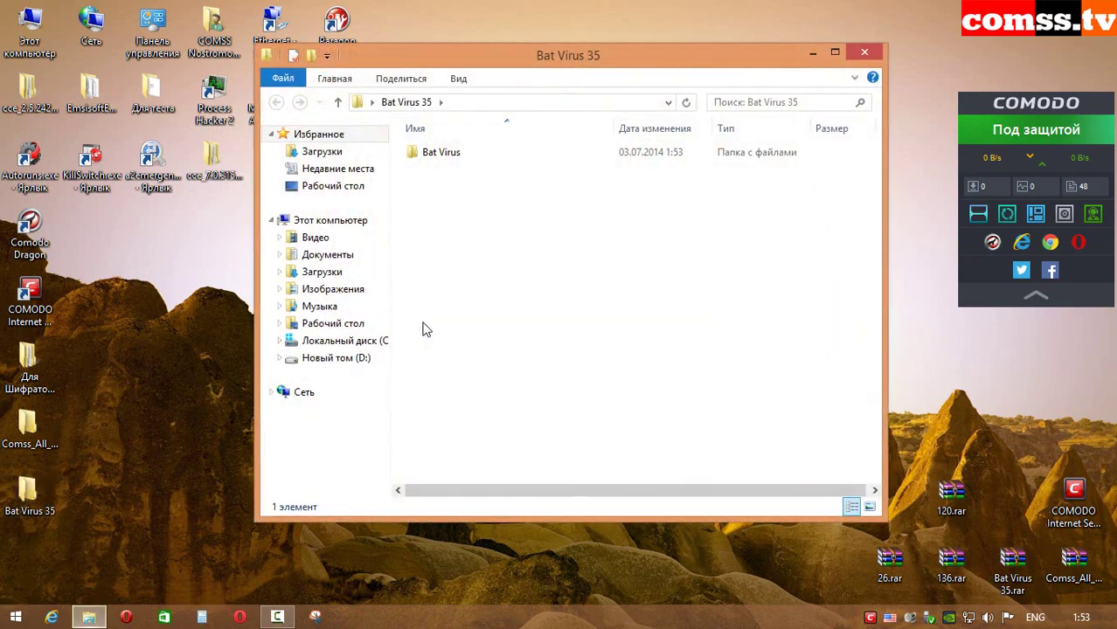
{"action": "double_click", "coordinate": [446, 152]}
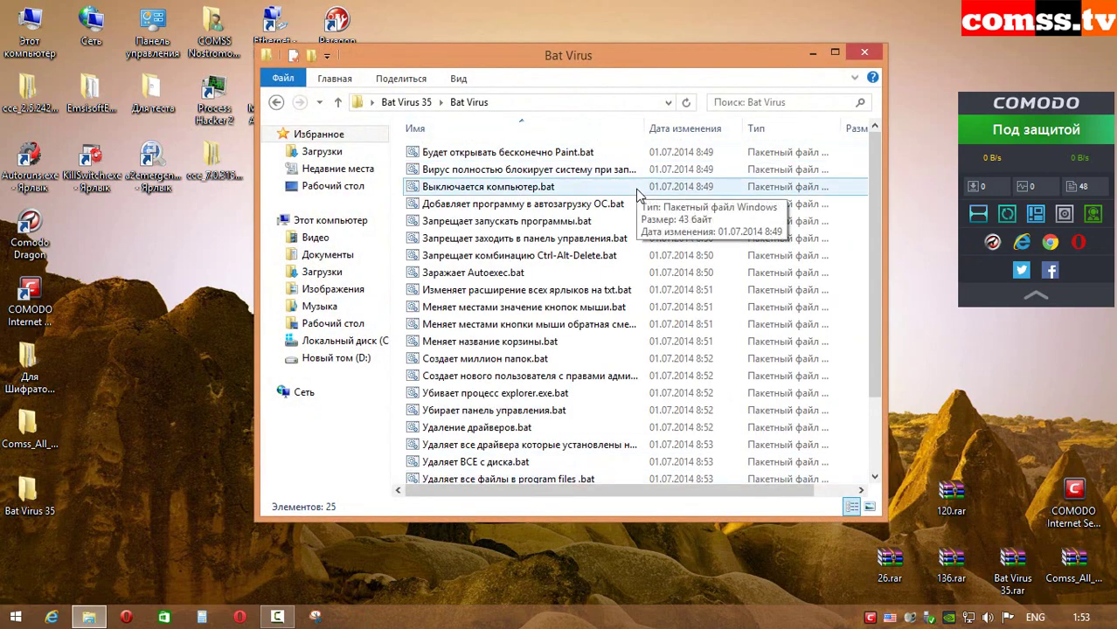
{"action": "key", "text": "BackSpace"}
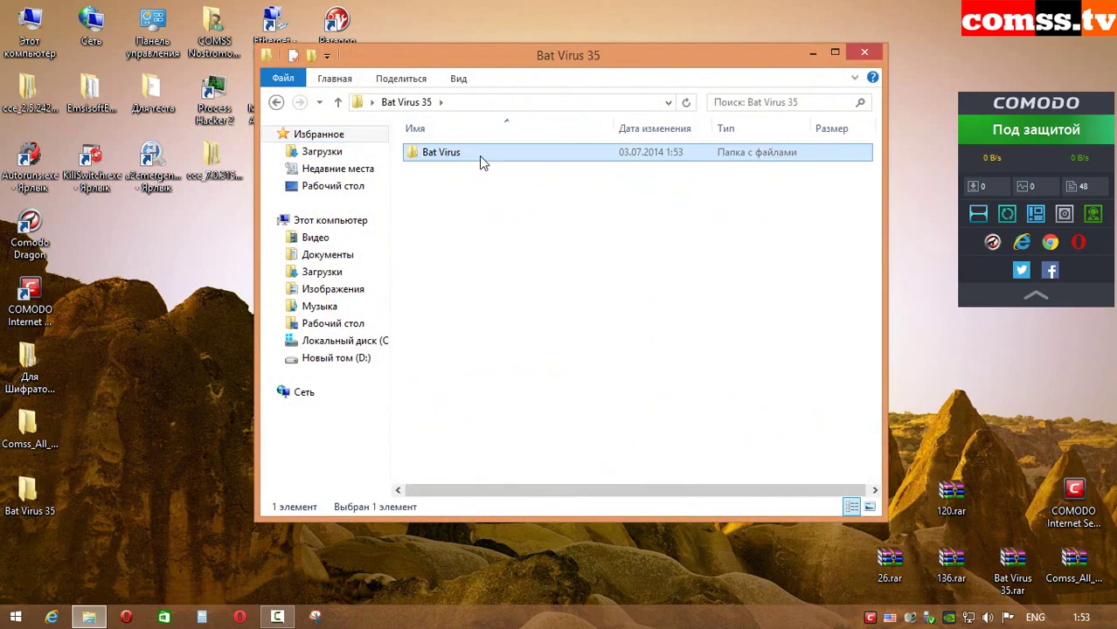
Scan the Bat Virus folder with Comodo Antivirus directly from the file manager and close the scan results
{"action": "right_click", "coordinate": [480, 157]}
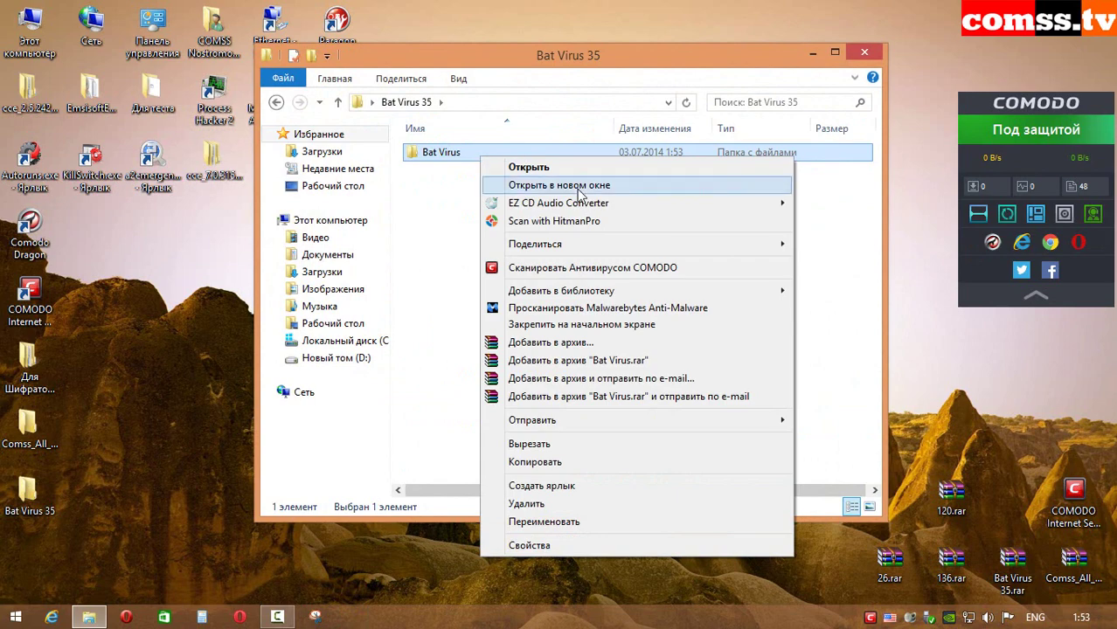
{"action": "left_click", "coordinate": [608, 269]}
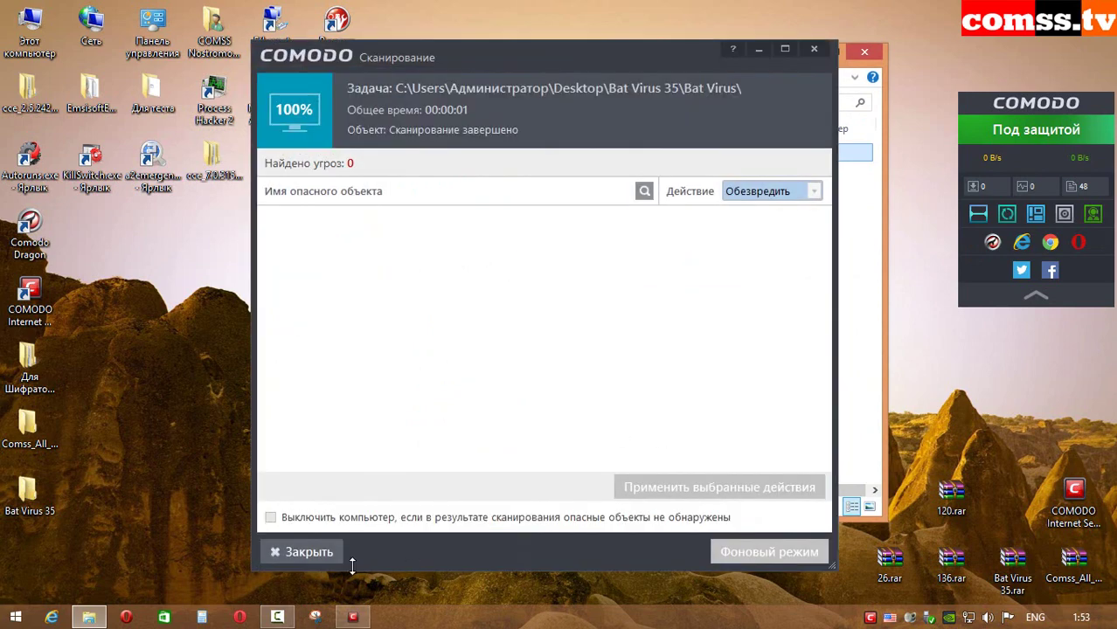
{"action": "left_click", "coordinate": [323, 555]}
Run a folder scan of Bat Virus 35\Bat Virus from the Comodo Internet Security main window
{"action": "left_click", "coordinate": [409, 347]}
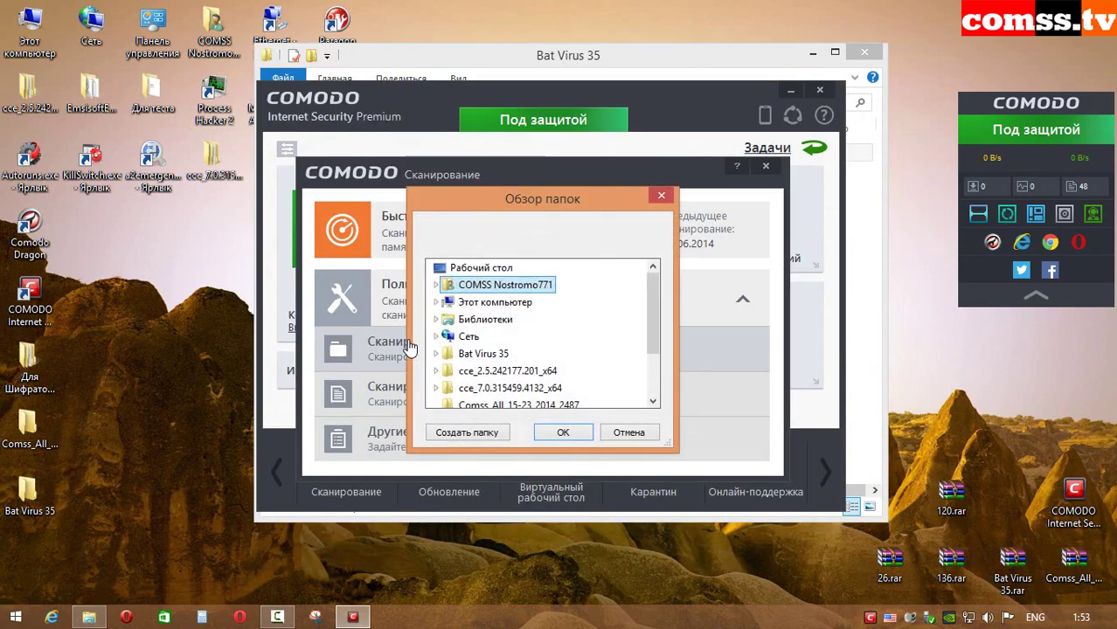
{"action": "key", "text": "Return"}
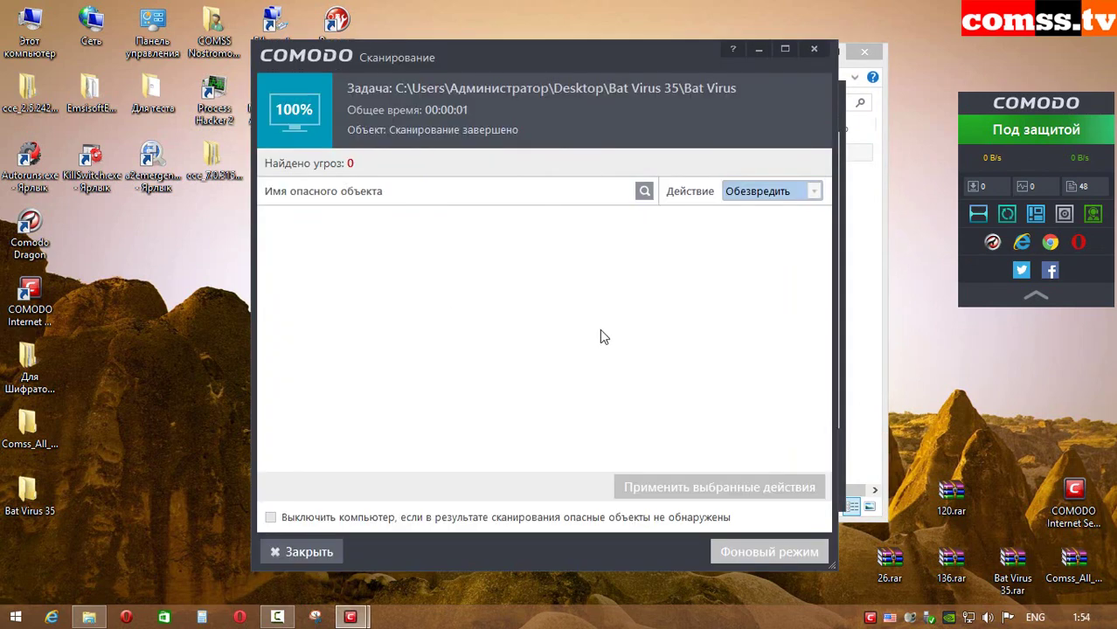
Close the Comodo scan results, scan the Bat Virus folder with HitmanPro, and exit the scanner
{"action": "left_click", "coordinate": [302, 551]}
{"action": "right_click", "coordinate": [444, 156]}
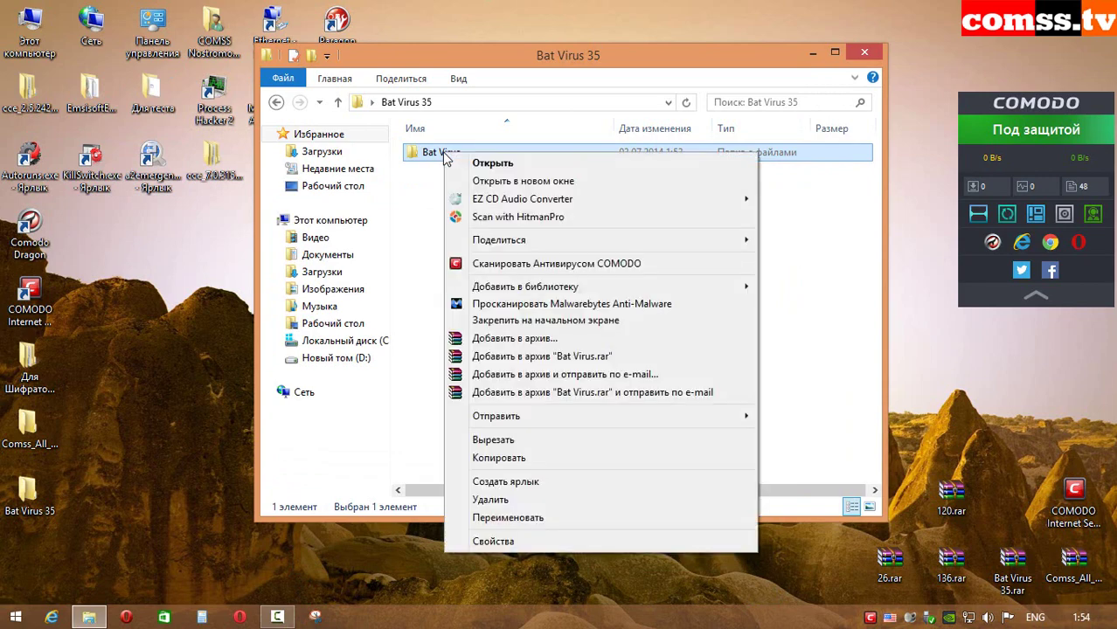
{"action": "left_click", "coordinate": [513, 218]}
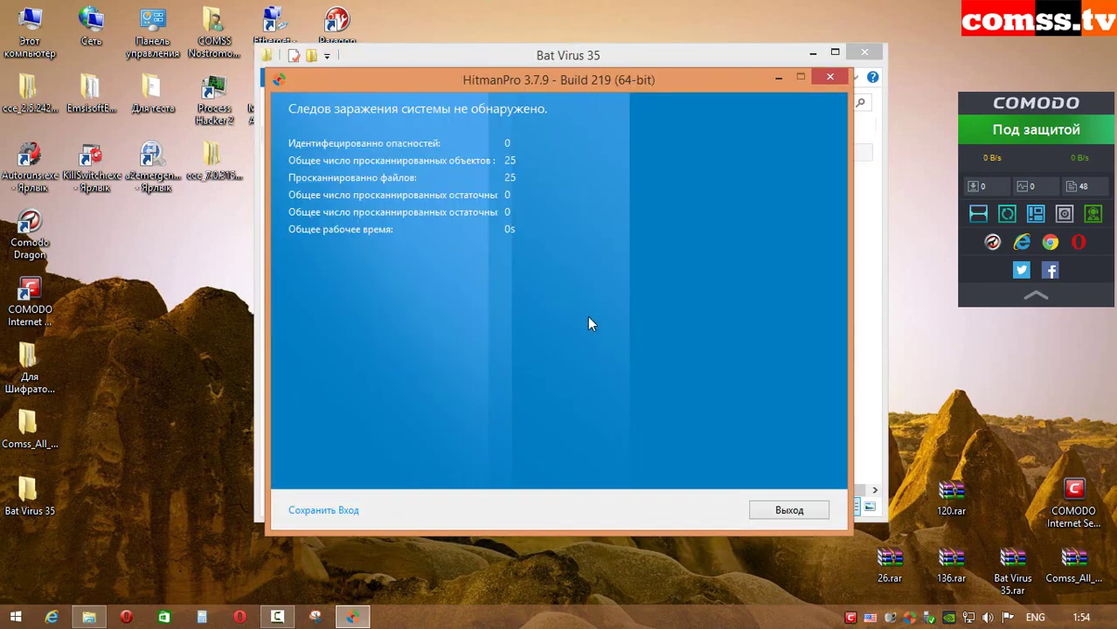
{"action": "left_click", "coordinate": [780, 509]}
Scan the Bat Virus folder with Malwarebytes Anti-Malware and exit the program
{"action": "right_click", "coordinate": [450, 155]}
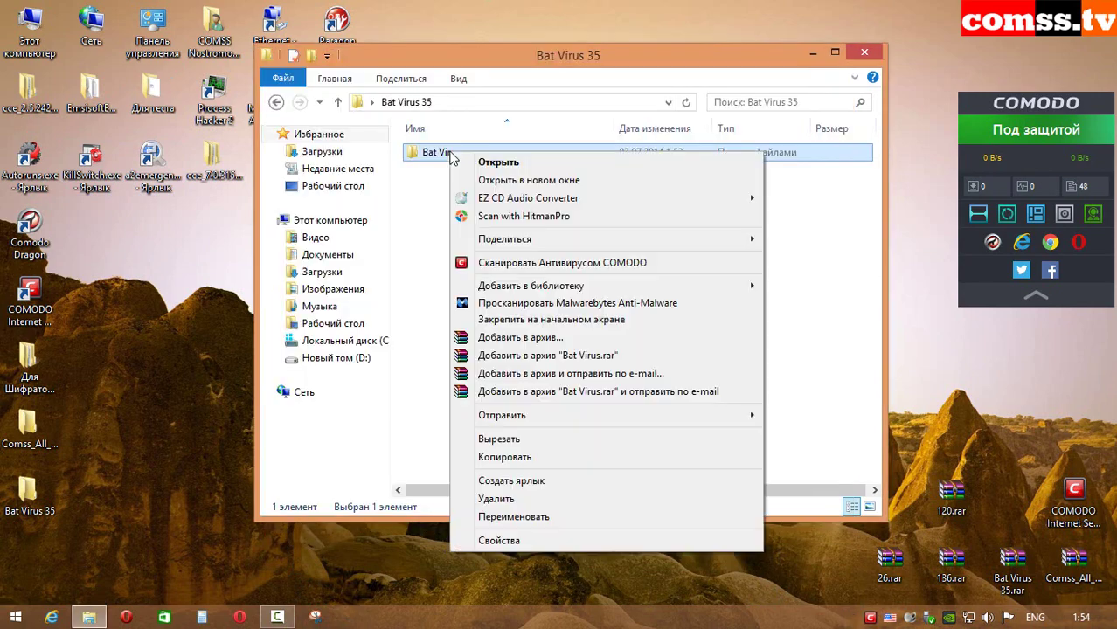
{"action": "left_click", "coordinate": [610, 304]}
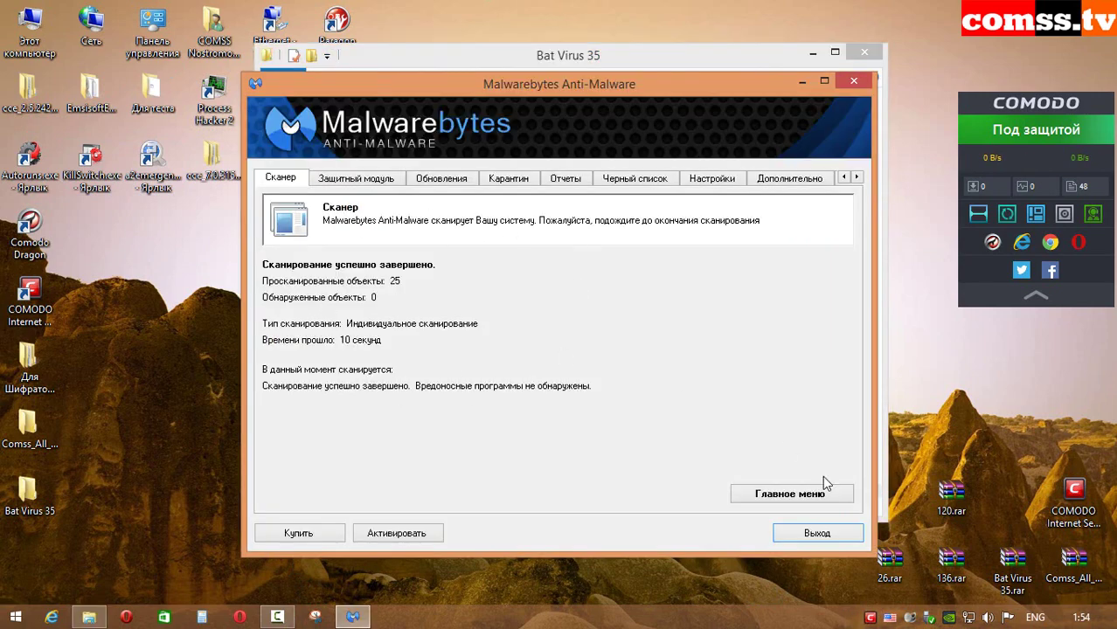
{"action": "left_click", "coordinate": [804, 530]}
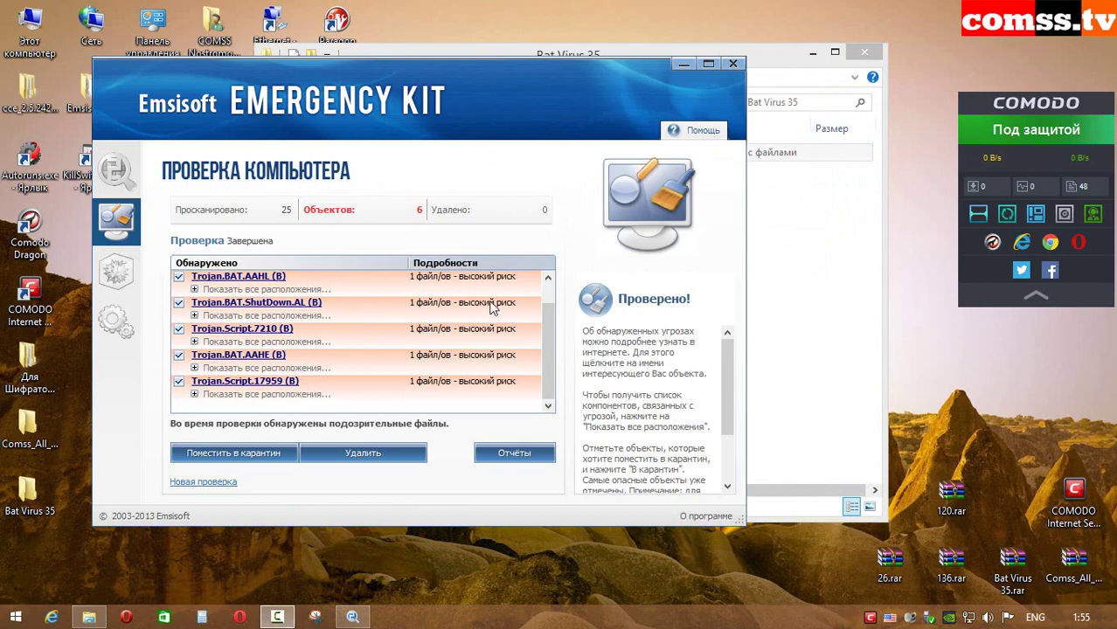
Review the list of detections for the batch files in Emsisoft Emergency Kit and close the program
{"action": "scroll", "coordinate": [545, 292], "scroll_direction": "up", "scroll_amount": 1}
{"action": "scroll", "coordinate": [546, 292], "scroll_direction": "down", "scroll_amount": 1}
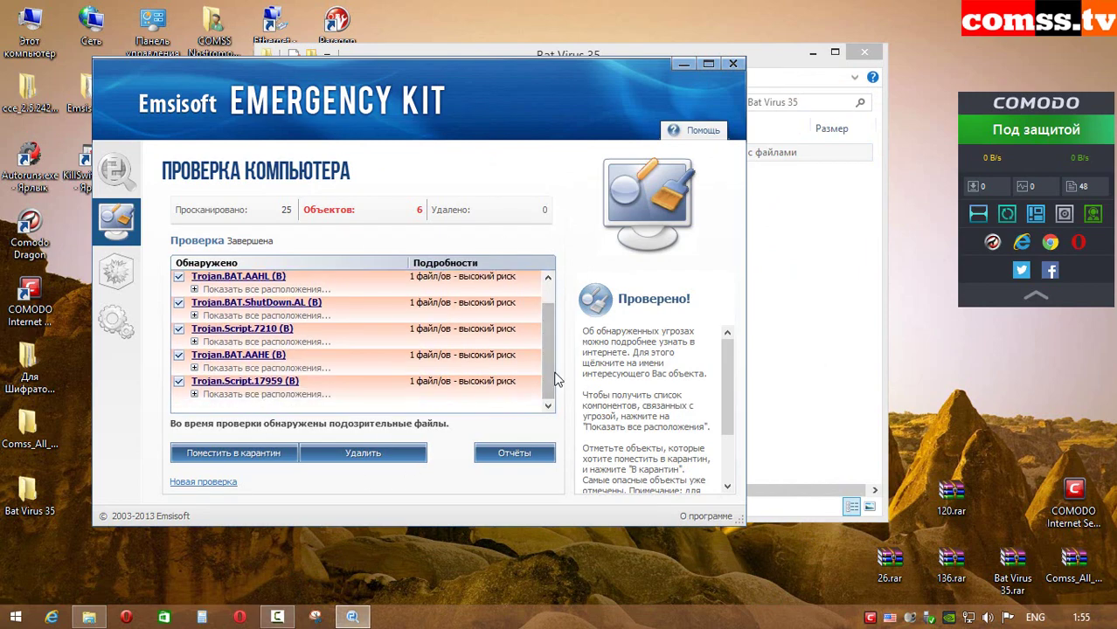
{"action": "key", "text": "alt+F4"}
{"action": "key", "text": "alt+Up"}
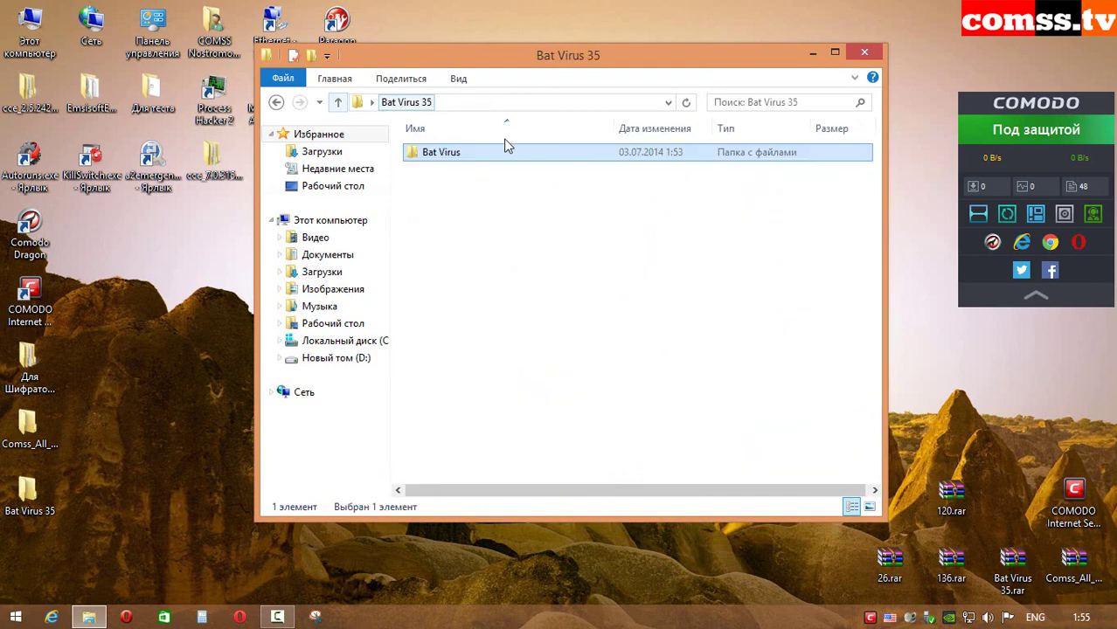
Pack the remaining batch samples into 25.rar and inspect the archive details in its properties
{"action": "right_click", "coordinate": [504, 154]}
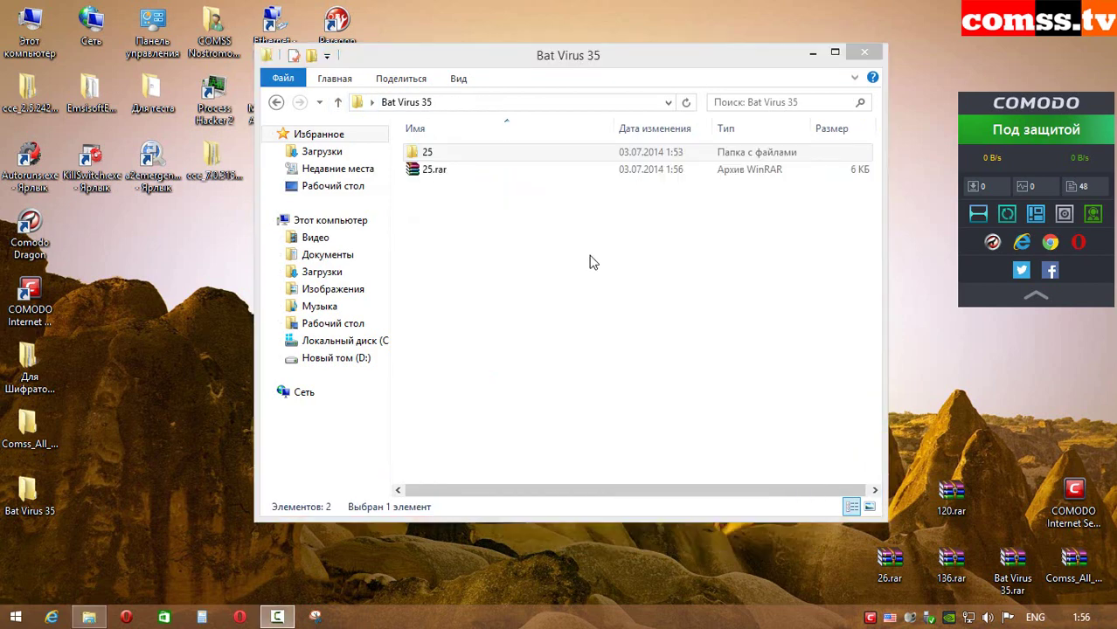
{"action": "left_click", "coordinate": [528, 171]}
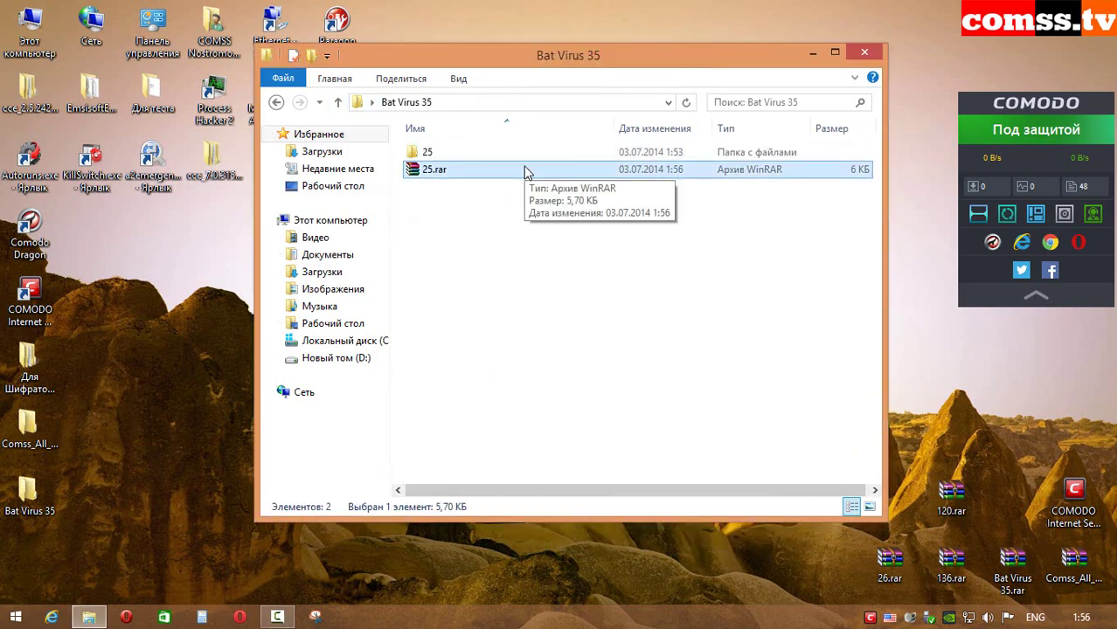
{"action": "right_click", "coordinate": [527, 174]}
{"action": "left_click", "coordinate": [616, 479]}
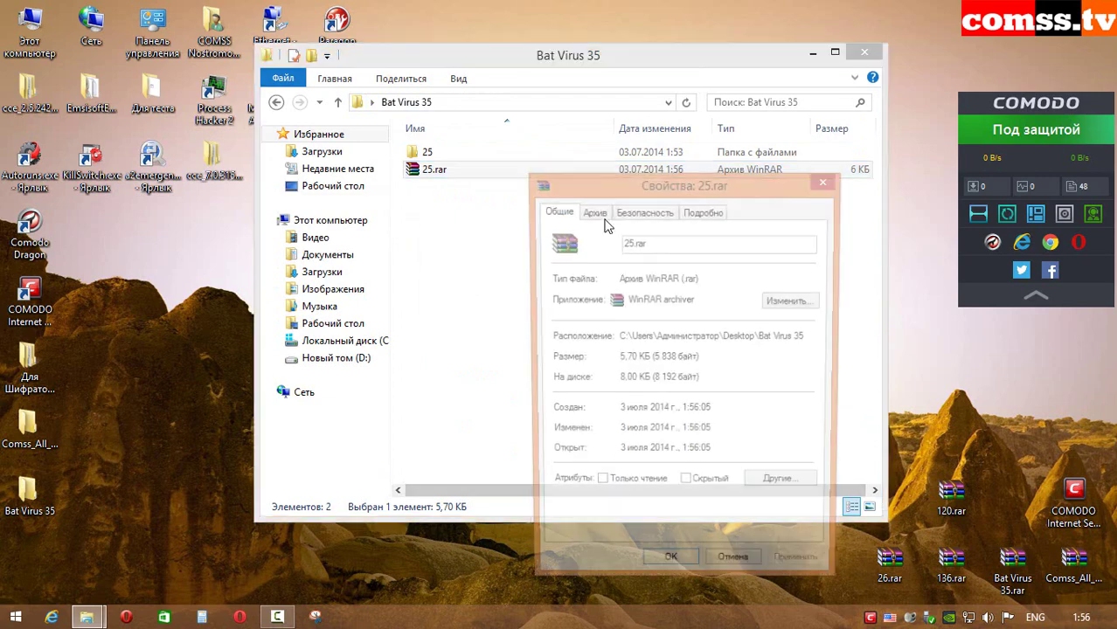
{"action": "left_click", "coordinate": [596, 212]}
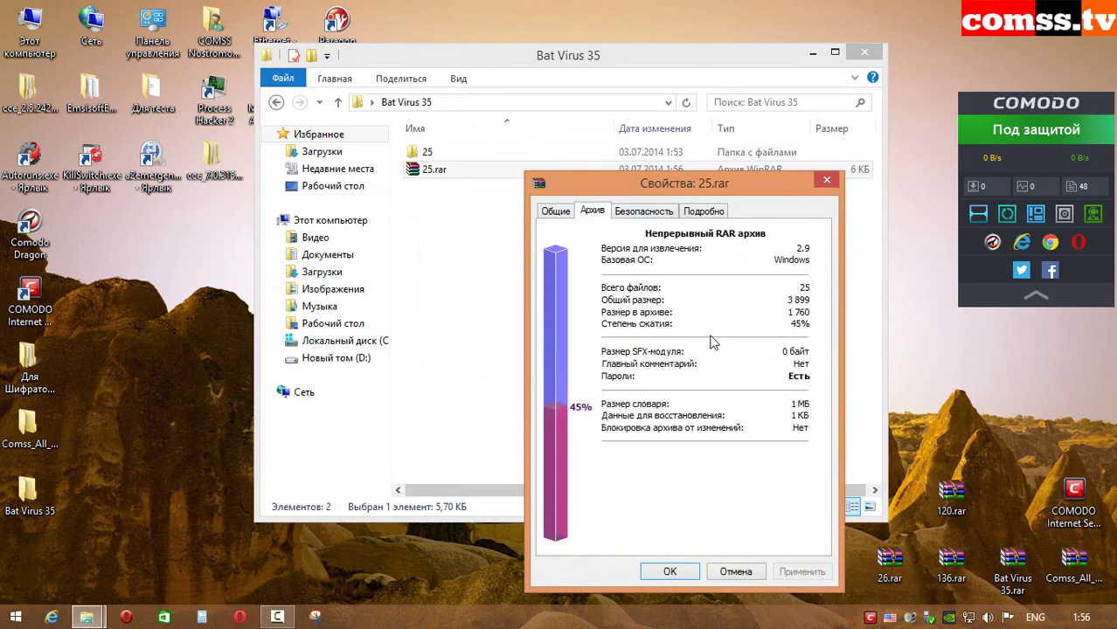
{"action": "left_click", "coordinate": [827, 180]}
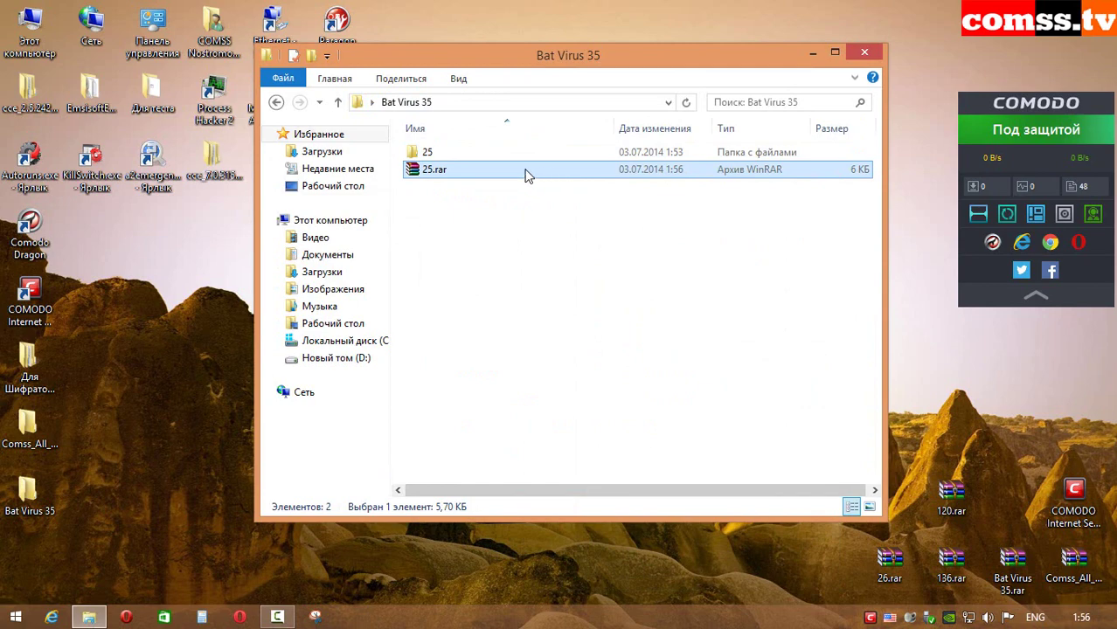
Move 25.rar to the desktop beside the other archives and try to extract 136.rar into its own folder
{"action": "left_click_drag", "start_coordinate": [527, 174], "coordinate": [878, 494]}
{"action": "key", "text": "super+d"}
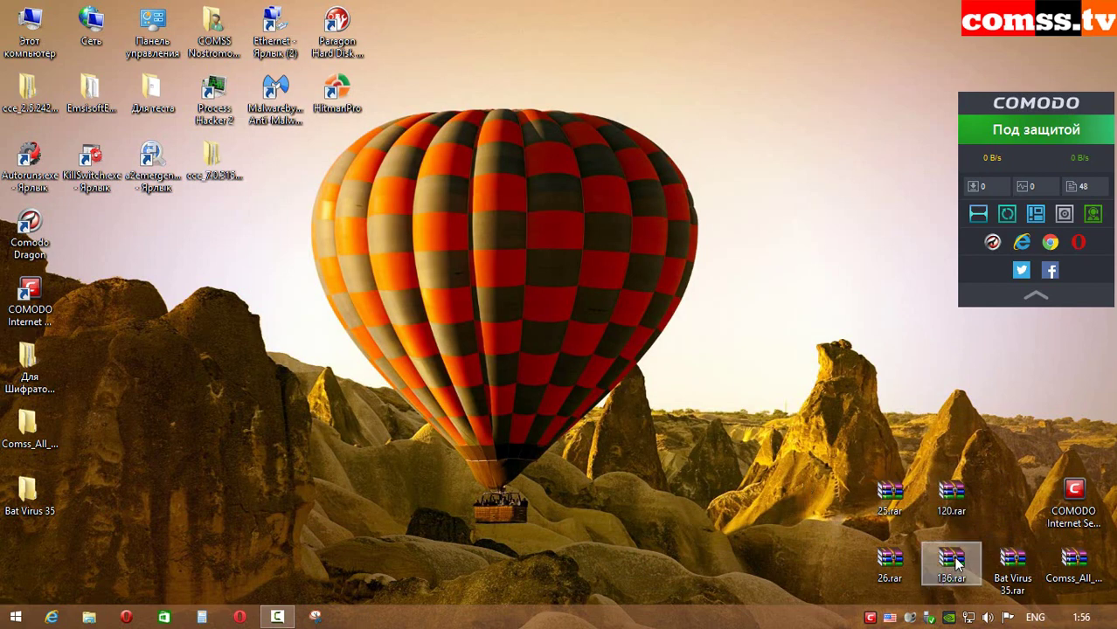
{"action": "mouse_move", "coordinate": [957, 564]}
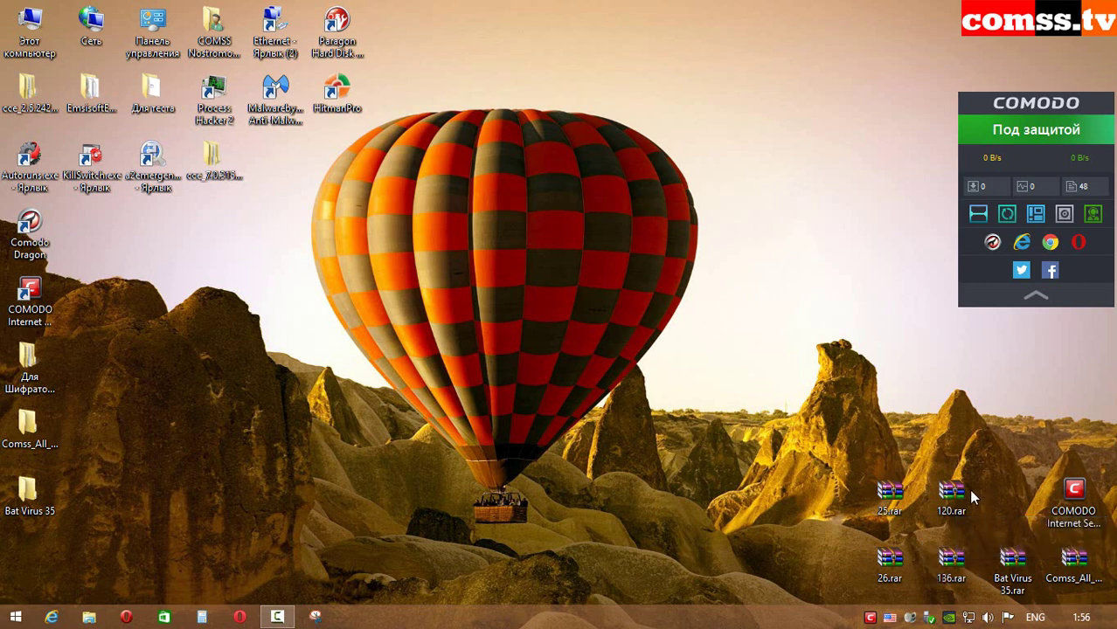
{"action": "mouse_move", "coordinate": [957, 500]}
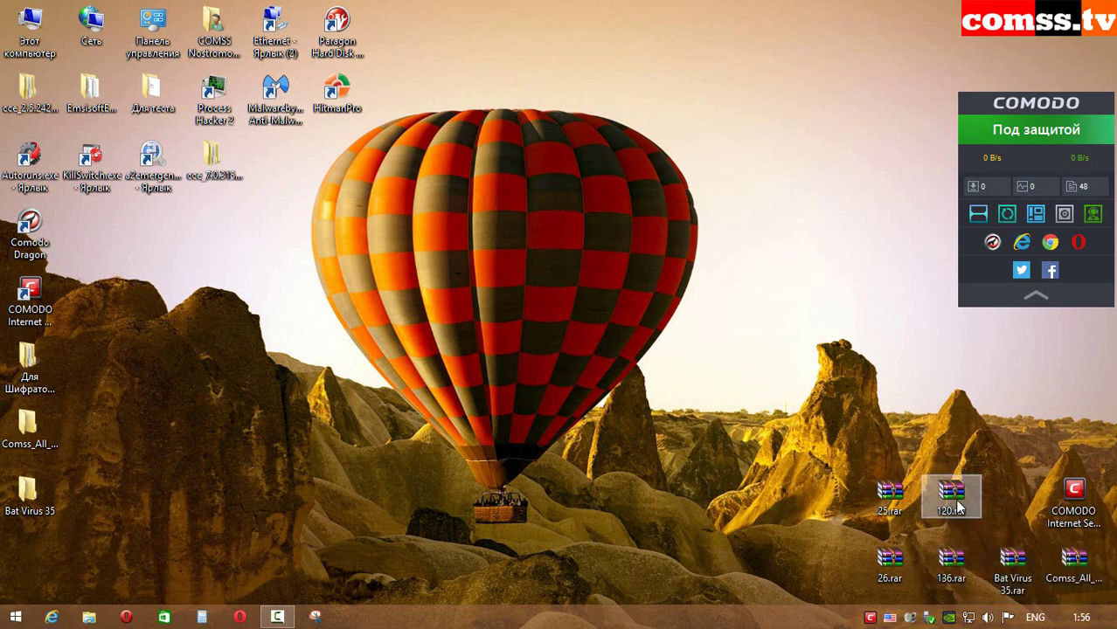
{"action": "right_click", "coordinate": [956, 566]}
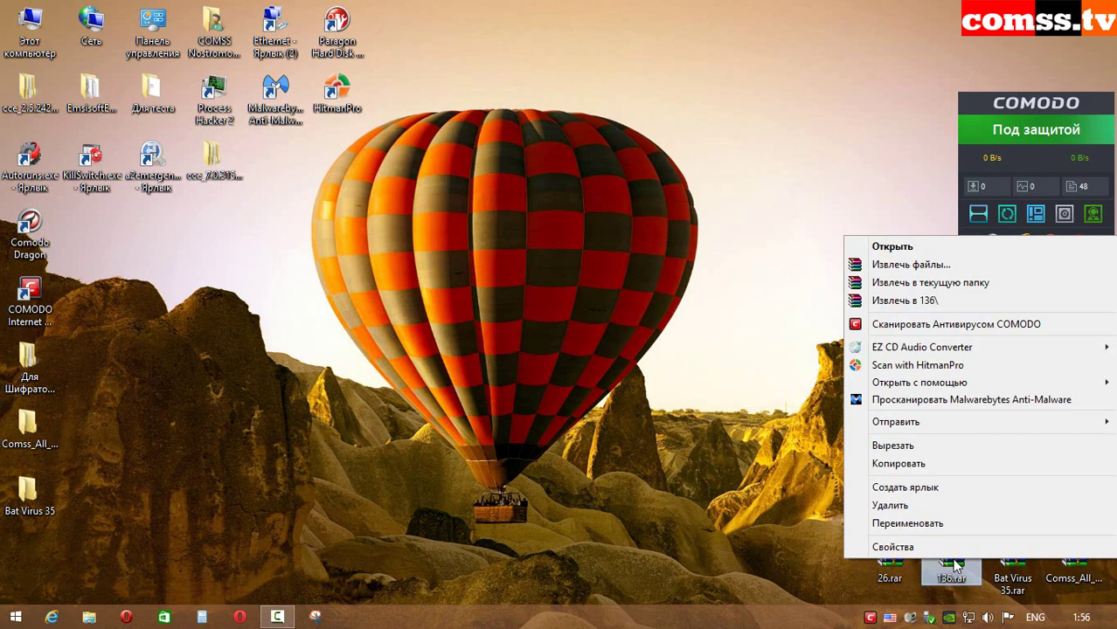
{"action": "left_click", "coordinate": [909, 300]}
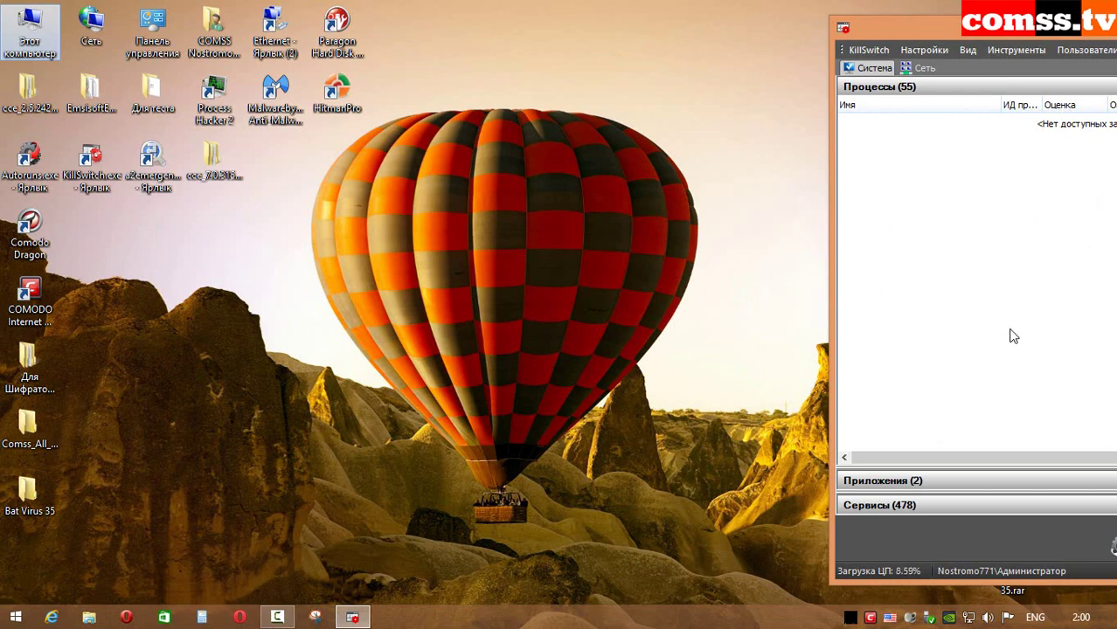
Extract 120.rar in the Comss_All_15-23_2014_2487 desktop folder into a subfolder named 120
{"action": "double_click", "coordinate": [29, 424]}
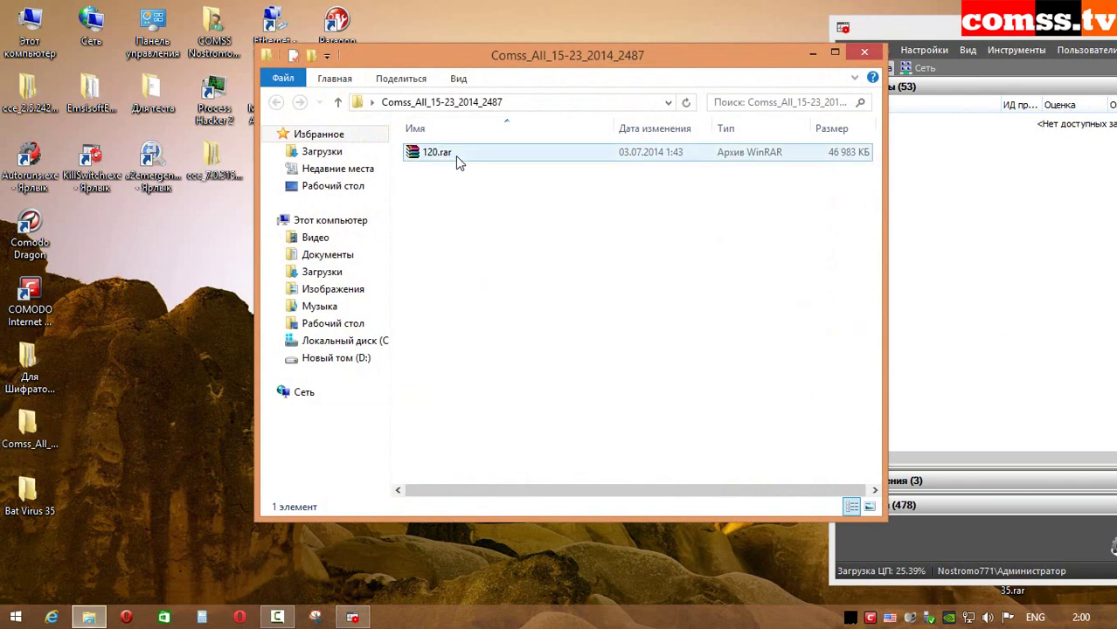
{"action": "right_click", "coordinate": [455, 156]}
{"action": "left_click", "coordinate": [525, 216]}
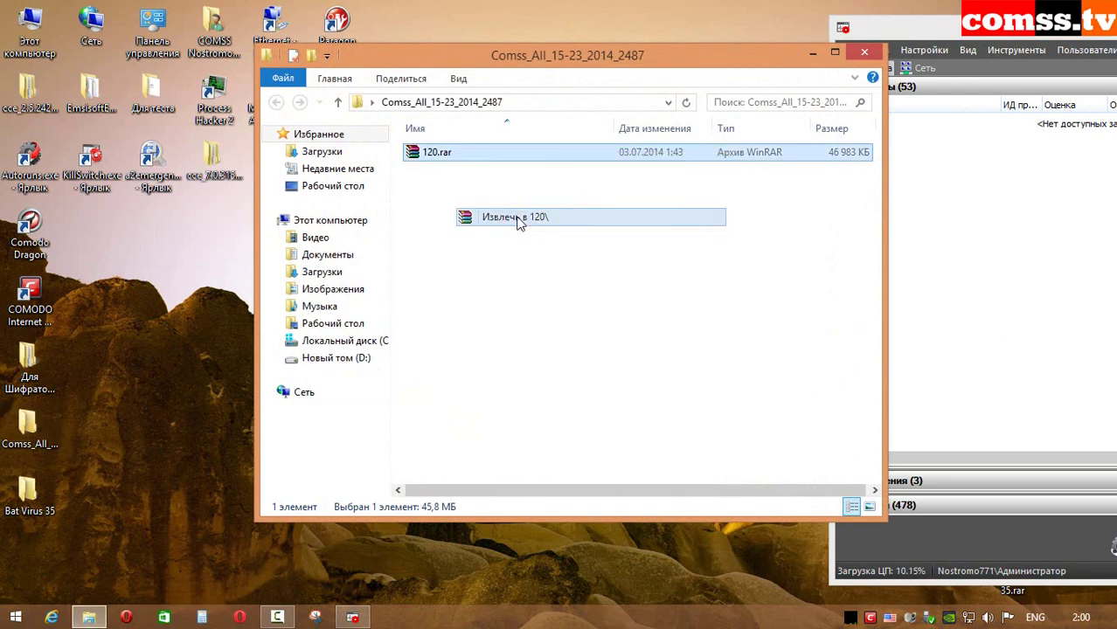
{"action": "left_click", "coordinate": [558, 428]}
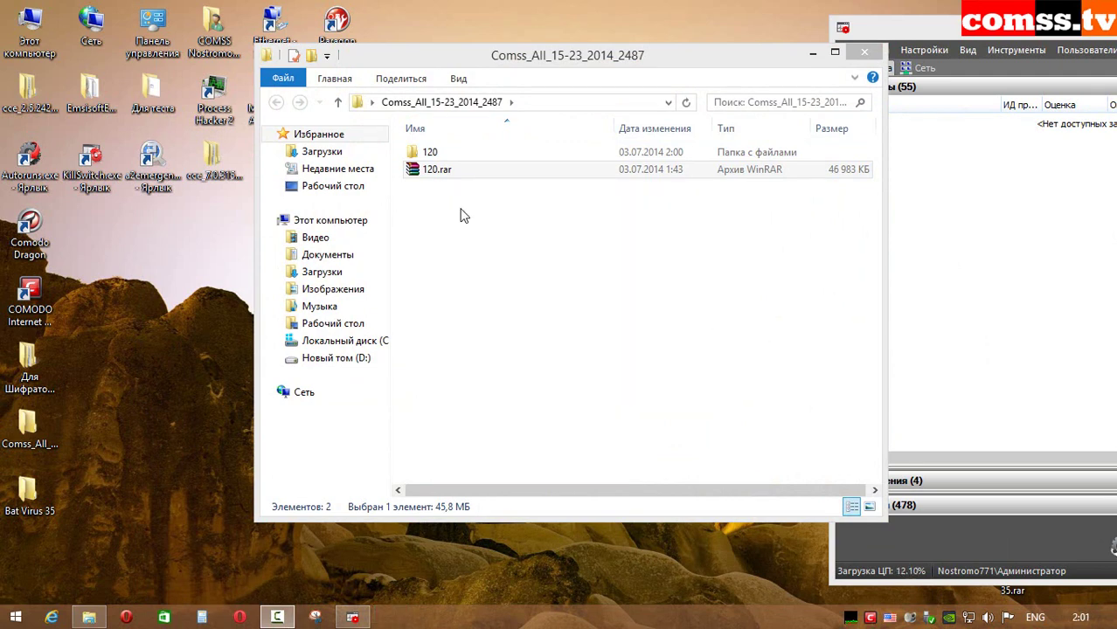
Look inside the Dll folder of the extracted 120\120 samples and delete that folder
{"action": "double_click", "coordinate": [465, 156]}
{"action": "double_click", "coordinate": [465, 156]}
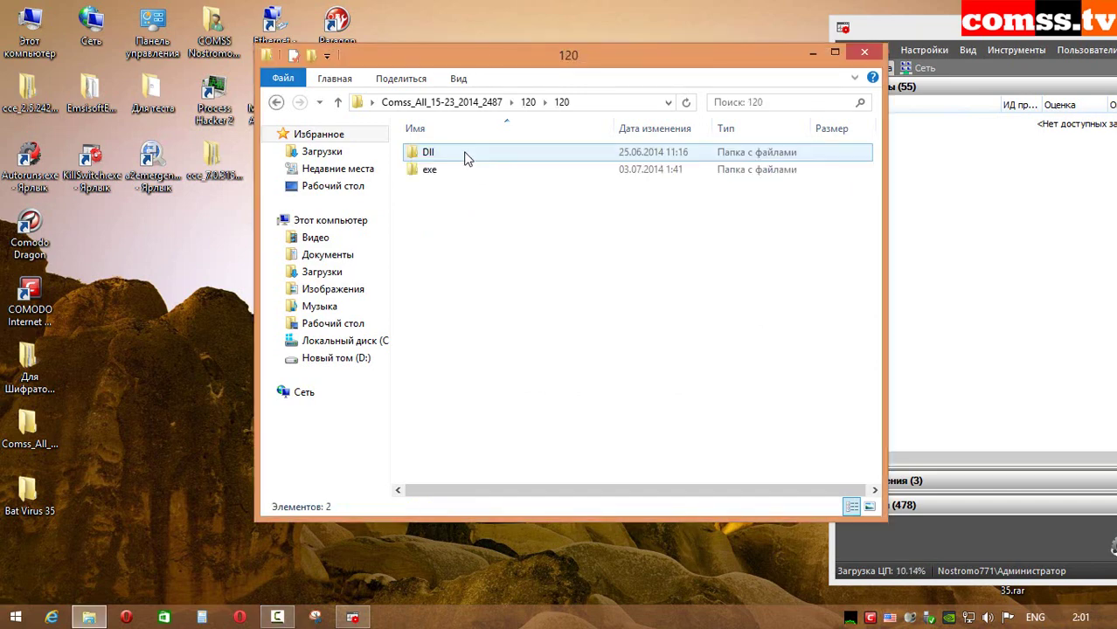
{"action": "double_click", "coordinate": [465, 155]}
{"action": "left_click", "coordinate": [337, 102]}
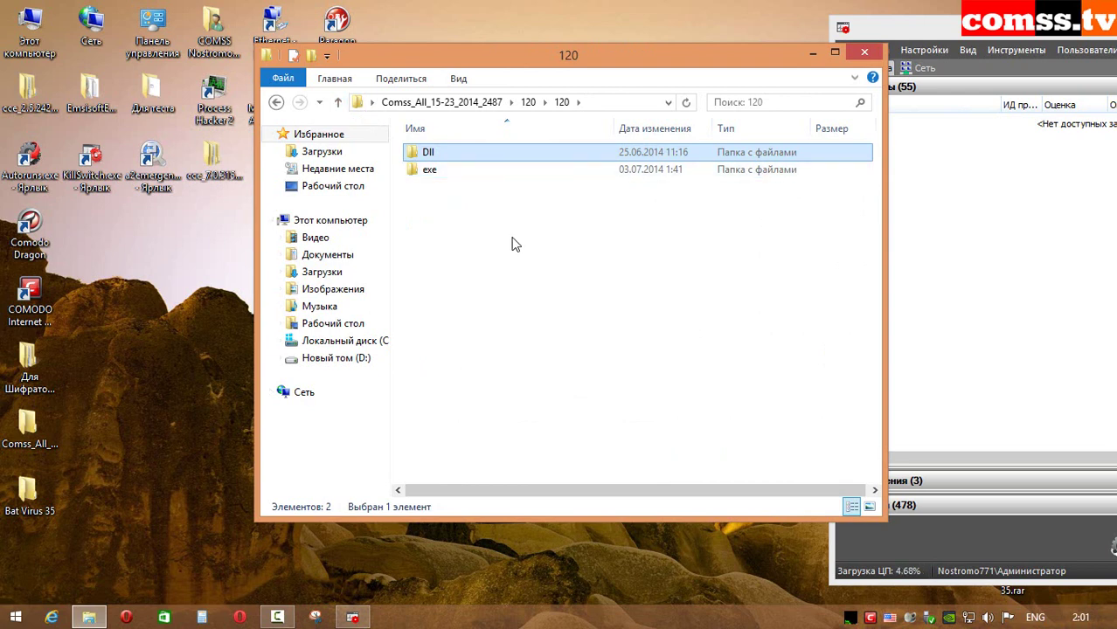
{"action": "key", "text": "Delete"}
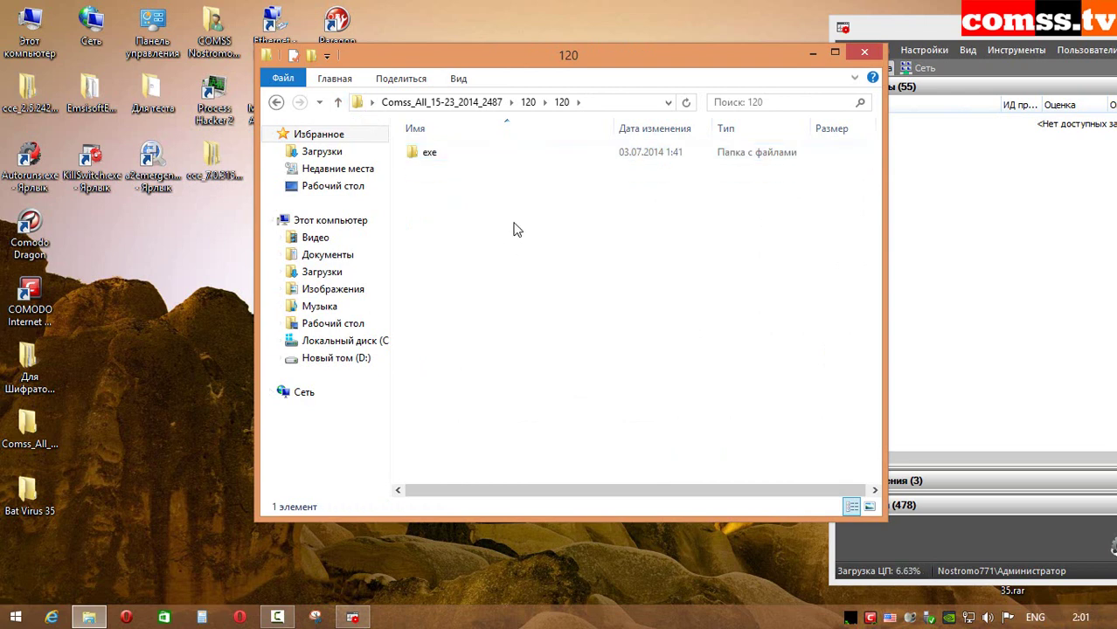
Open the exe sample folder and narrow and reposition its window beside KillSwitch
{"action": "left_click_drag", "start_coordinate": [577, 67], "coordinate": [377, 70]}
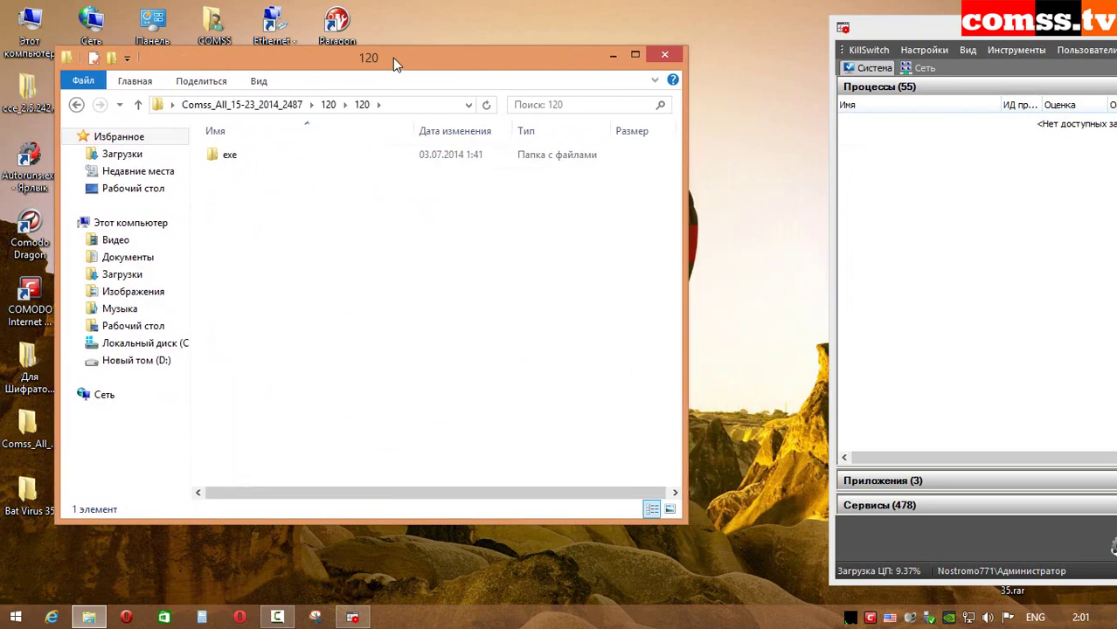
{"action": "double_click", "coordinate": [261, 161]}
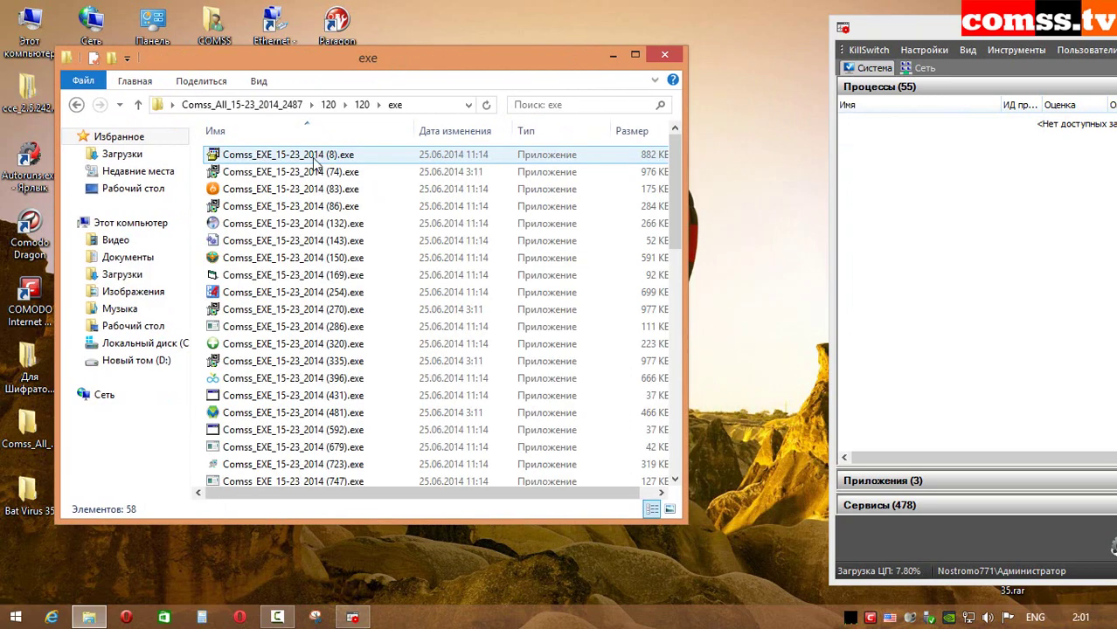
{"action": "left_click_drag", "start_coordinate": [418, 131], "coordinate": [404, 132]}
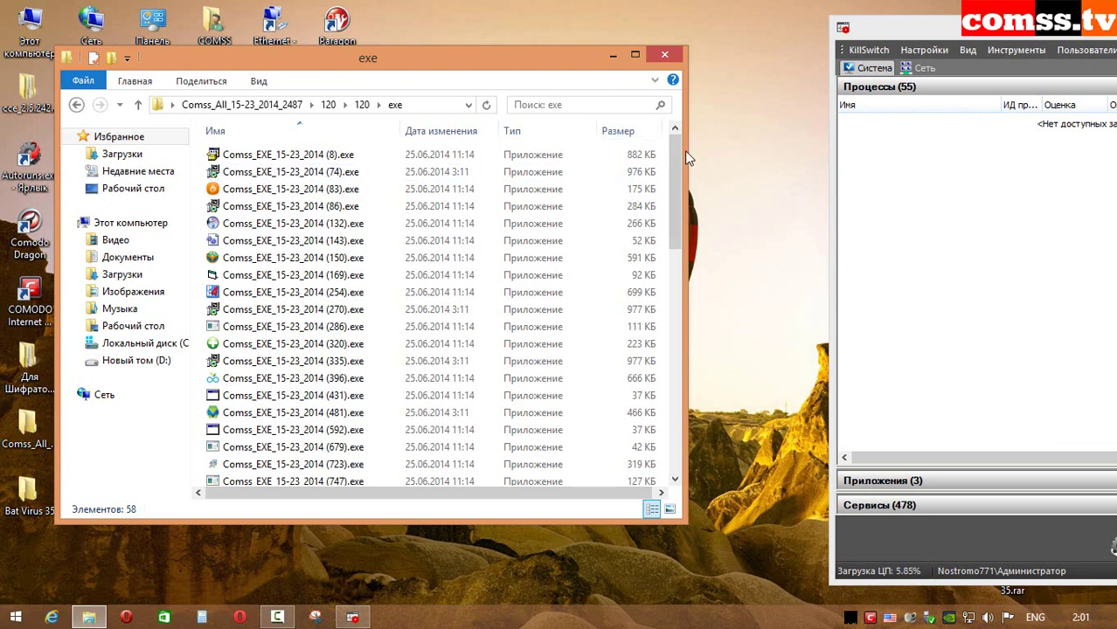
{"action": "left_click_drag", "start_coordinate": [688, 87], "coordinate": [627, 88]}
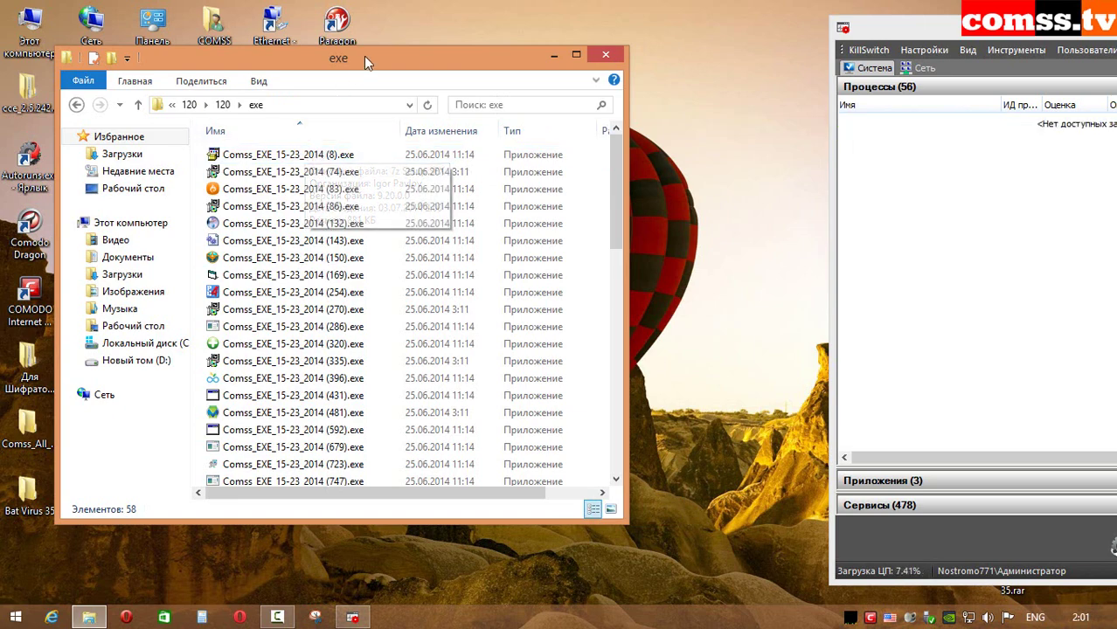
{"action": "left_click_drag", "start_coordinate": [363, 56], "coordinate": [335, 47]}
Try to launch samples Comss_EXE_15-23_2014 (8), (74), (83) and (86), dismissing the dialog after each
{"action": "left_click", "coordinate": [316, 146]}
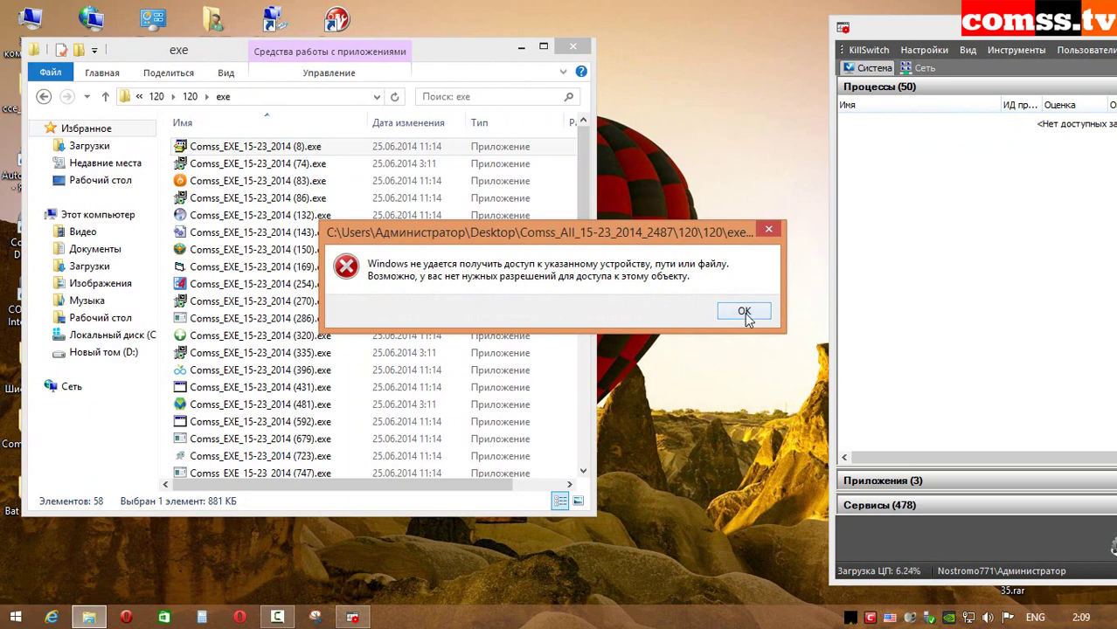
{"action": "left_click", "coordinate": [746, 313]}
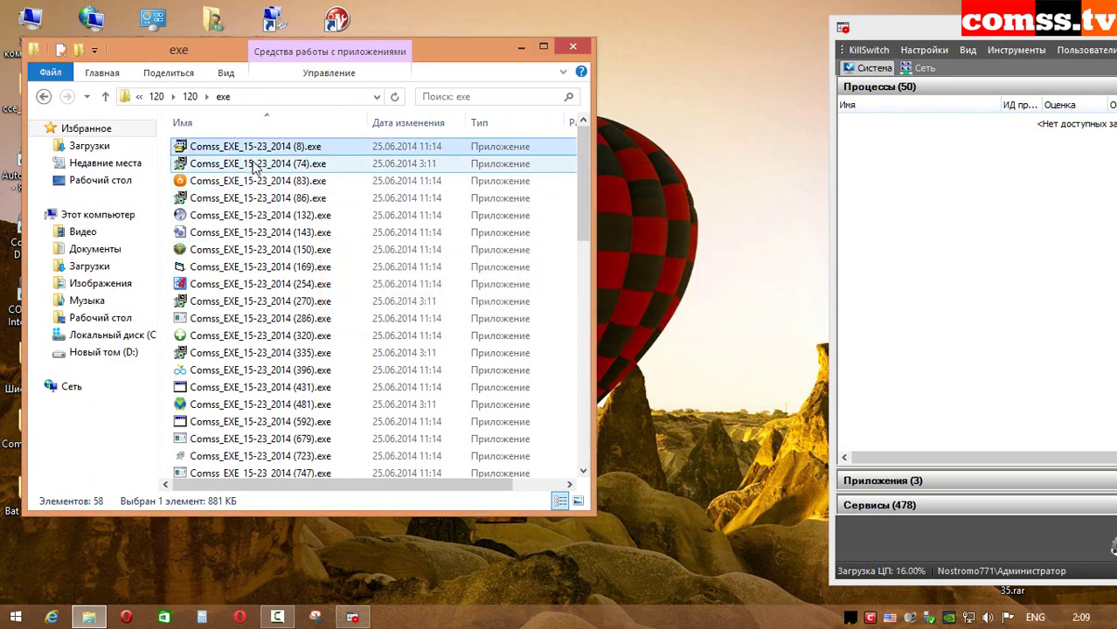
{"action": "left_click", "coordinate": [254, 167]}
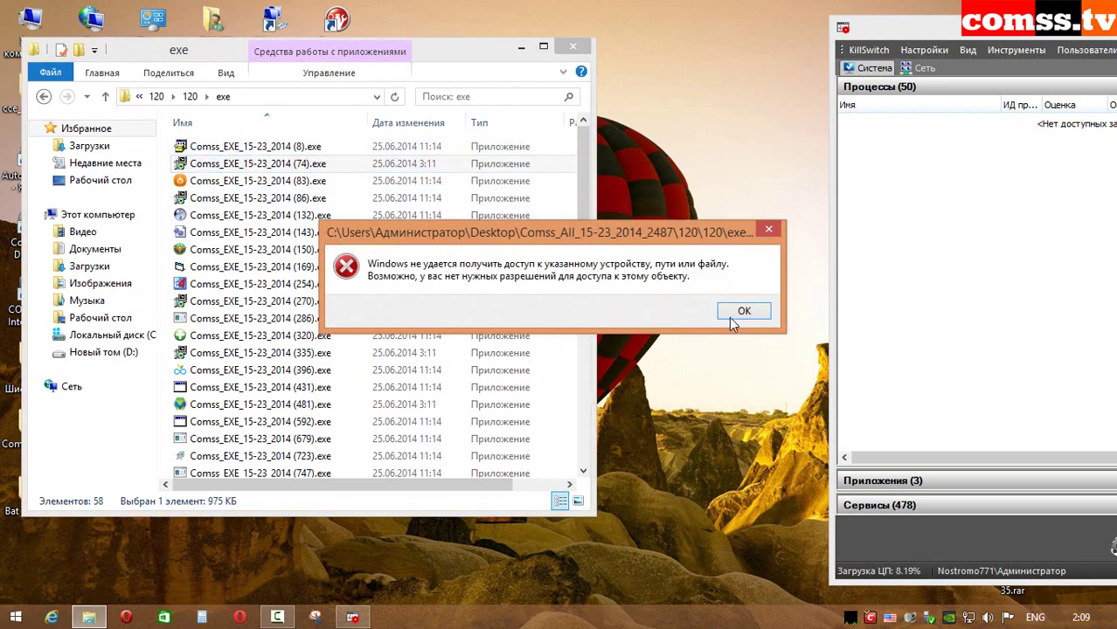
{"action": "left_click", "coordinate": [730, 315]}
{"action": "double_click", "coordinate": [306, 182]}
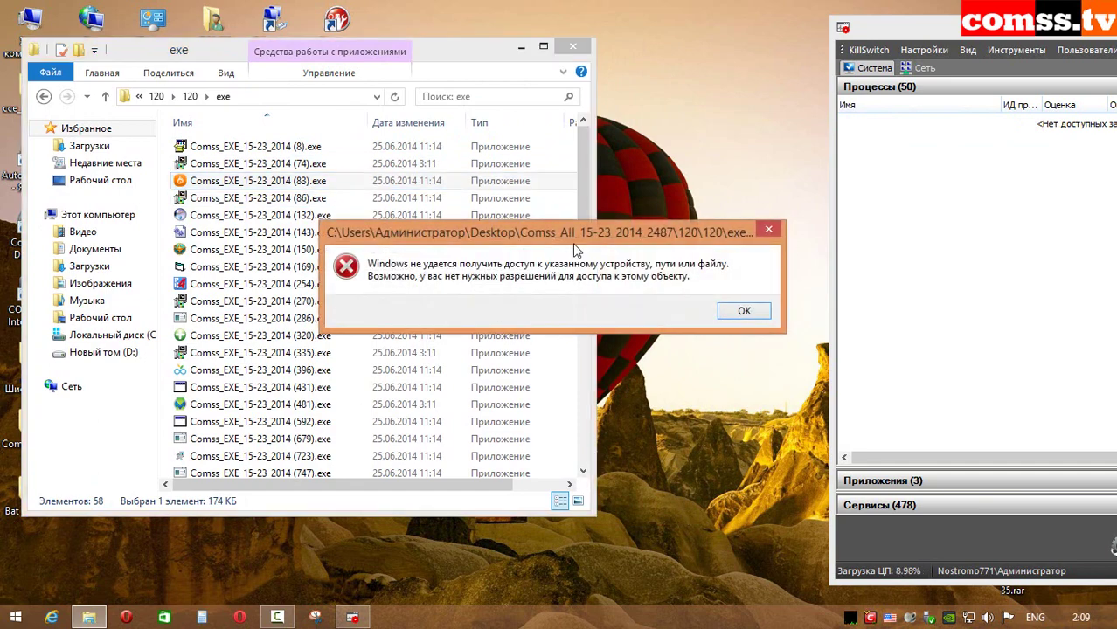
{"action": "left_click", "coordinate": [744, 312]}
{"action": "double_click", "coordinate": [298, 197]}
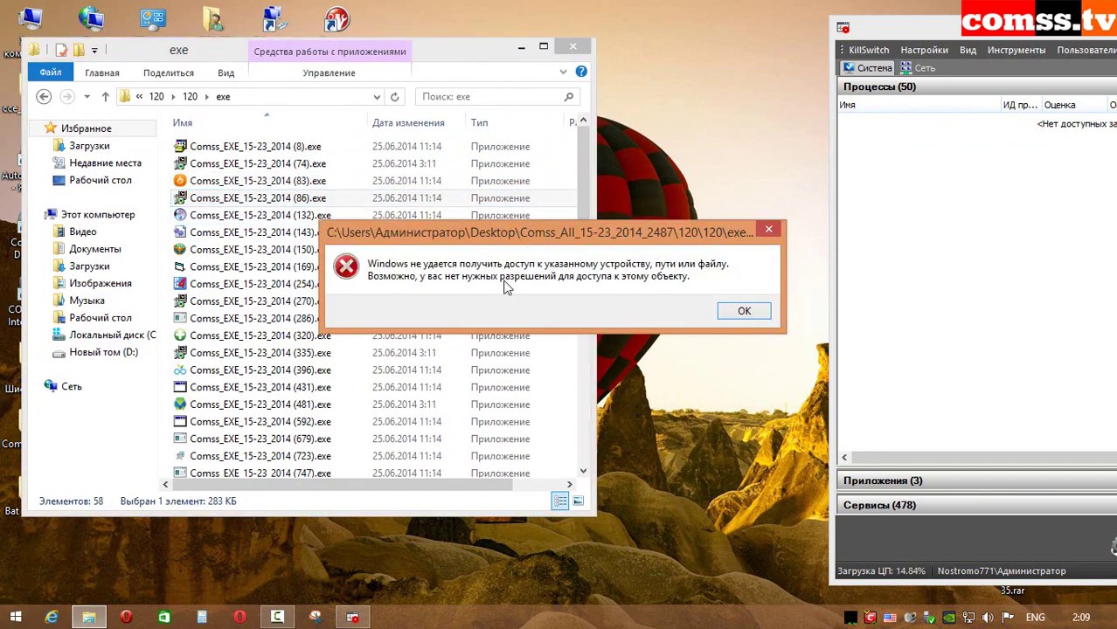
{"action": "left_click", "coordinate": [738, 313]}
Try to launch samples Comss_EXE_15-23_2014 (132), (143), (150) and (169), dismissing the dialog after each
{"action": "double_click", "coordinate": [271, 215]}
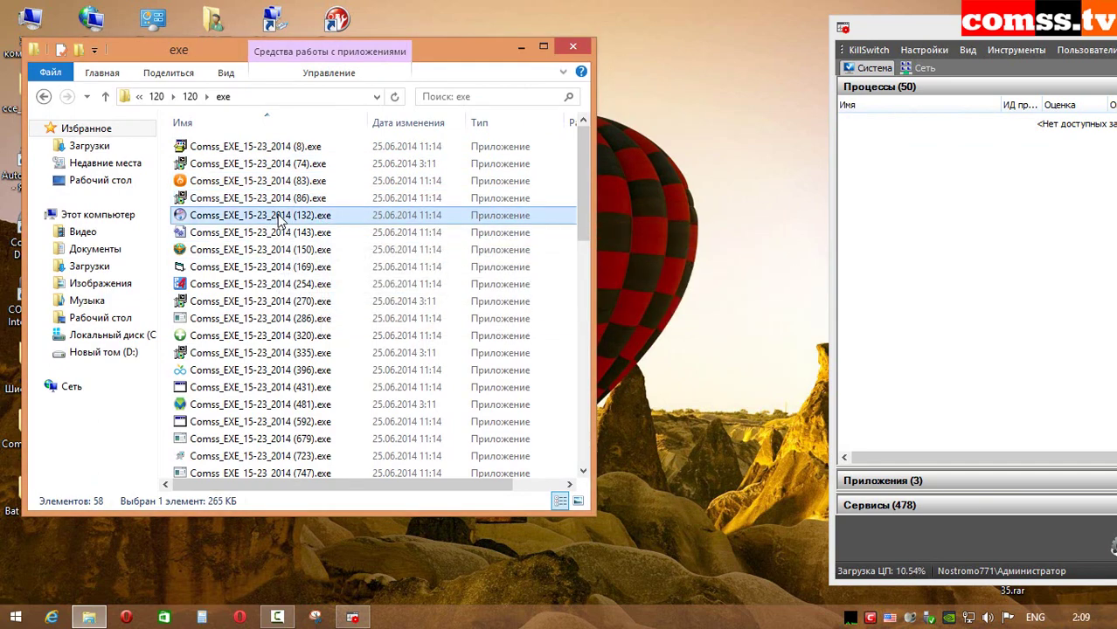
{"action": "left_click", "coordinate": [741, 314]}
{"action": "double_click", "coordinate": [312, 233]}
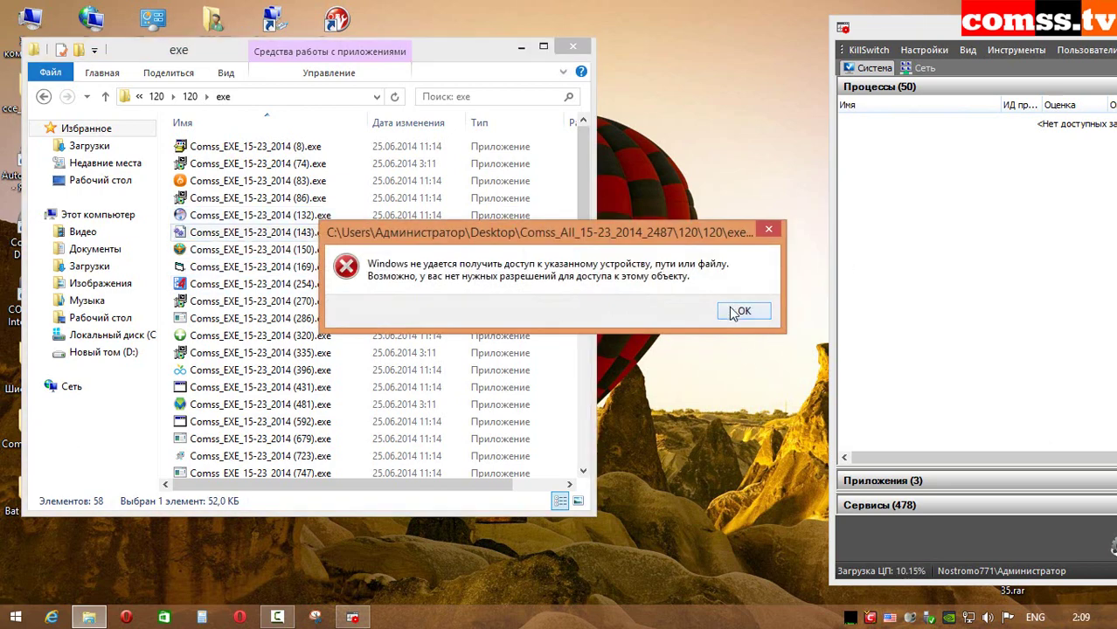
{"action": "left_click", "coordinate": [738, 312]}
{"action": "double_click", "coordinate": [367, 250]}
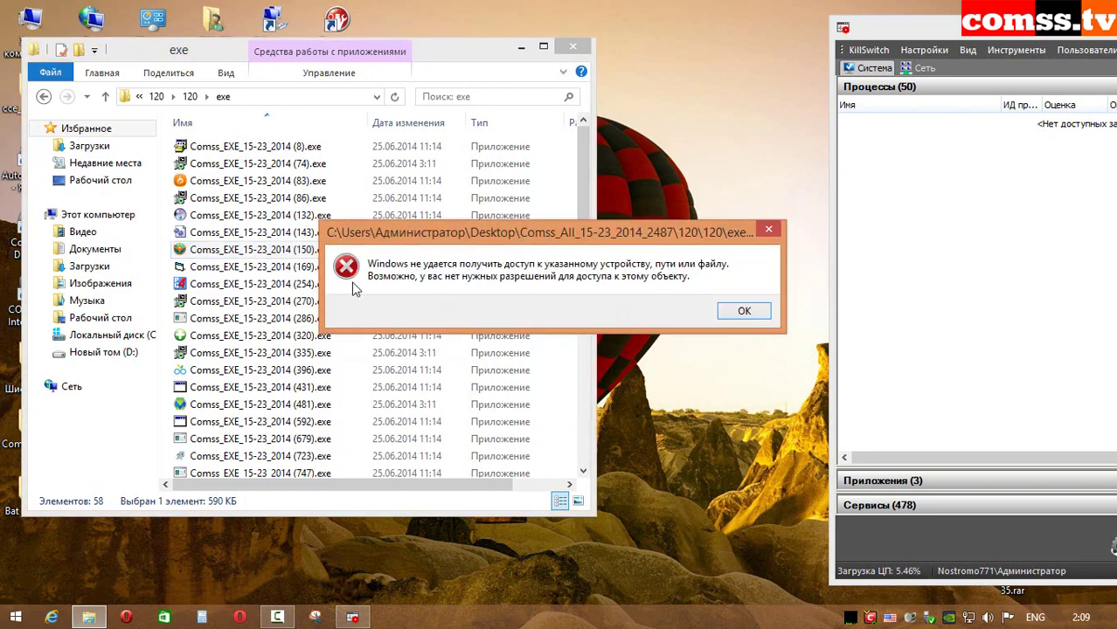
{"action": "left_click", "coordinate": [734, 317]}
{"action": "double_click", "coordinate": [315, 267]}
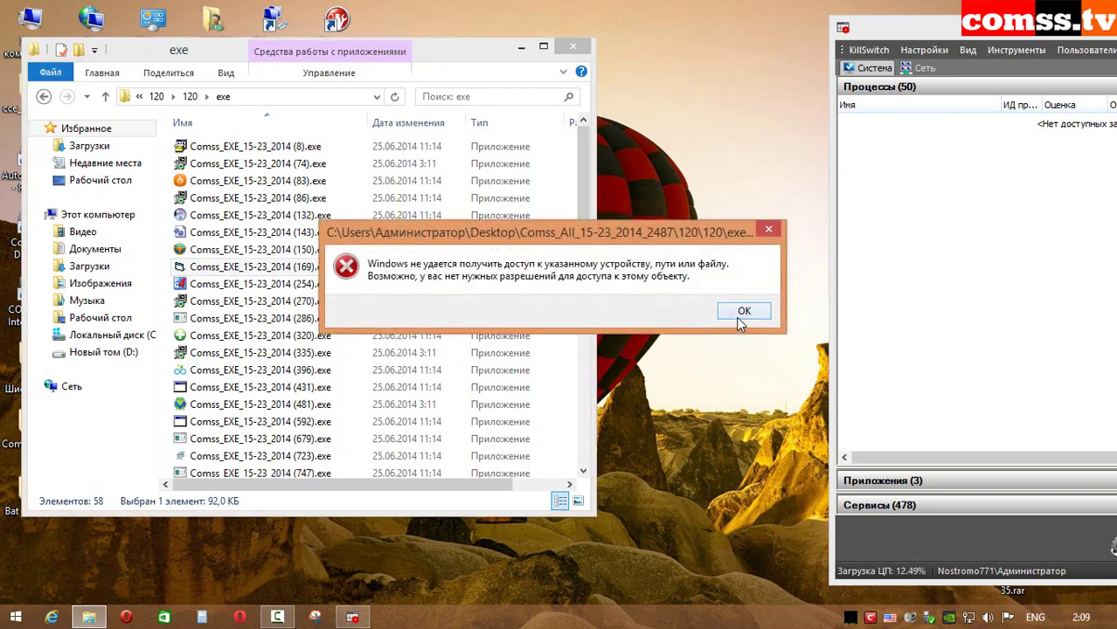
{"action": "left_click", "coordinate": [736, 316]}
Try to launch samples Comss_EXE_15-23_2014 (254), (270), (286) and (320), dismissing the dialog after each
{"action": "left_click", "coordinate": [318, 291]}
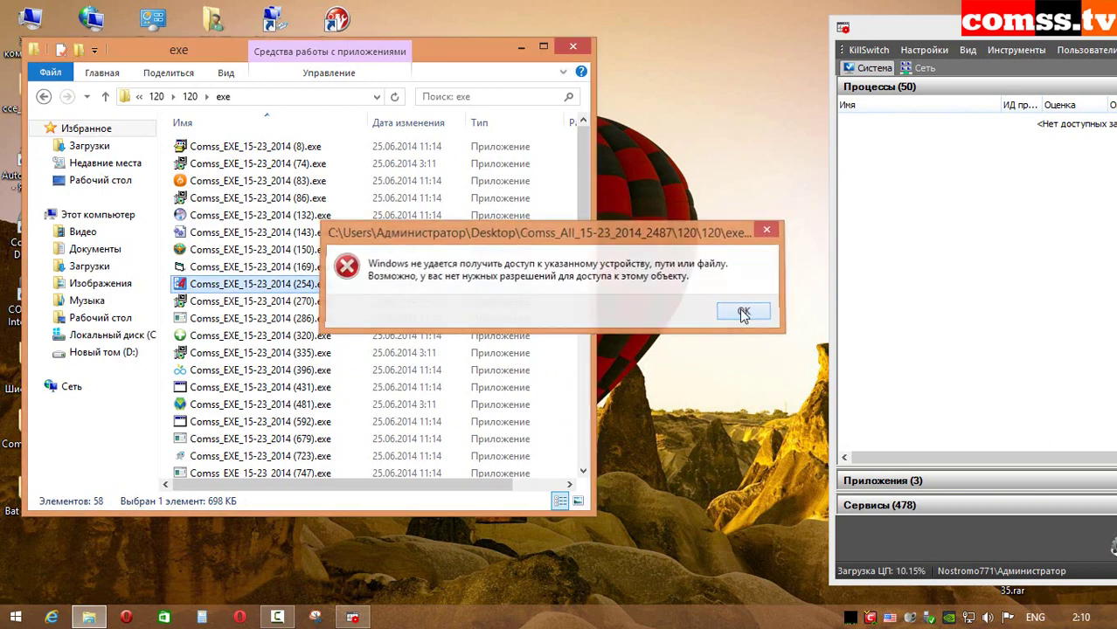
{"action": "left_click", "coordinate": [747, 310]}
{"action": "key", "text": "Down"}
{"action": "key", "text": "Return"}
{"action": "left_click", "coordinate": [757, 316]}
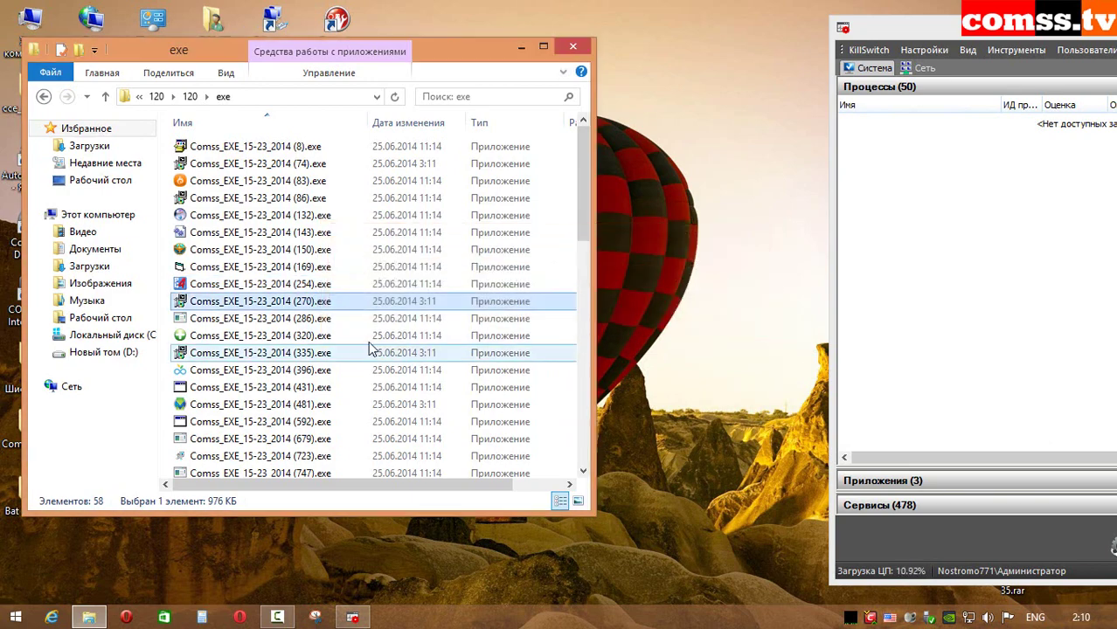
{"action": "key", "text": "Down"}
{"action": "key", "text": "Return"}
{"action": "left_click", "coordinate": [757, 320]}
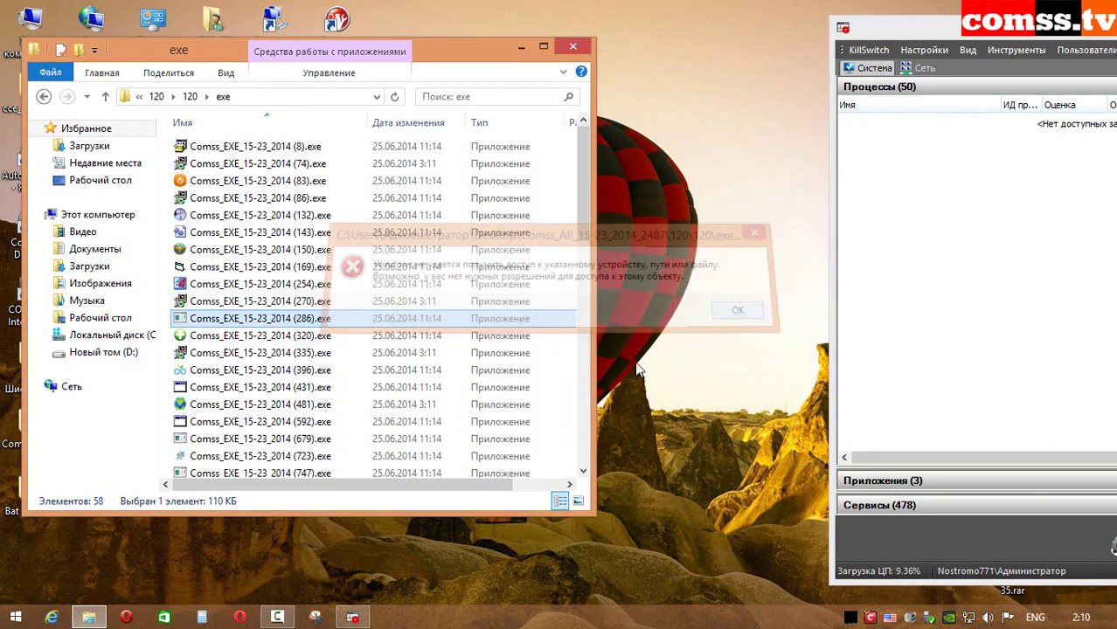
{"action": "left_click", "coordinate": [322, 339]}
{"action": "key", "text": "Return"}
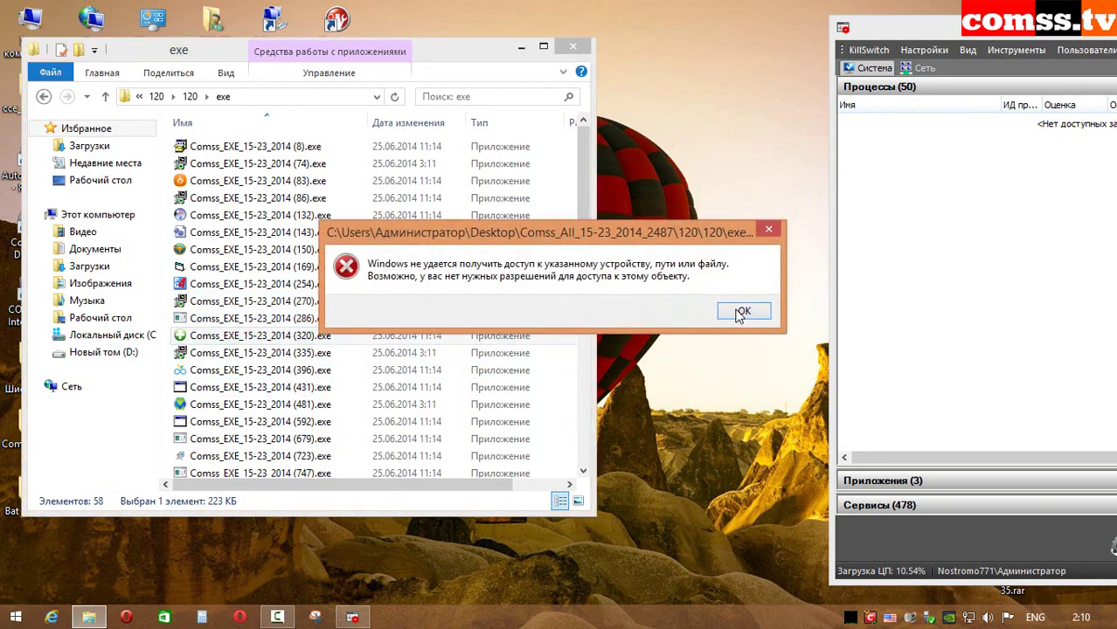
{"action": "key", "text": "Return"}
Try to launch samples Comss_EXE_15-23_2014 (335), (396) and (431), dismissing the dialog after each
{"action": "left_click", "coordinate": [323, 354]}
{"action": "key", "text": "Return"}
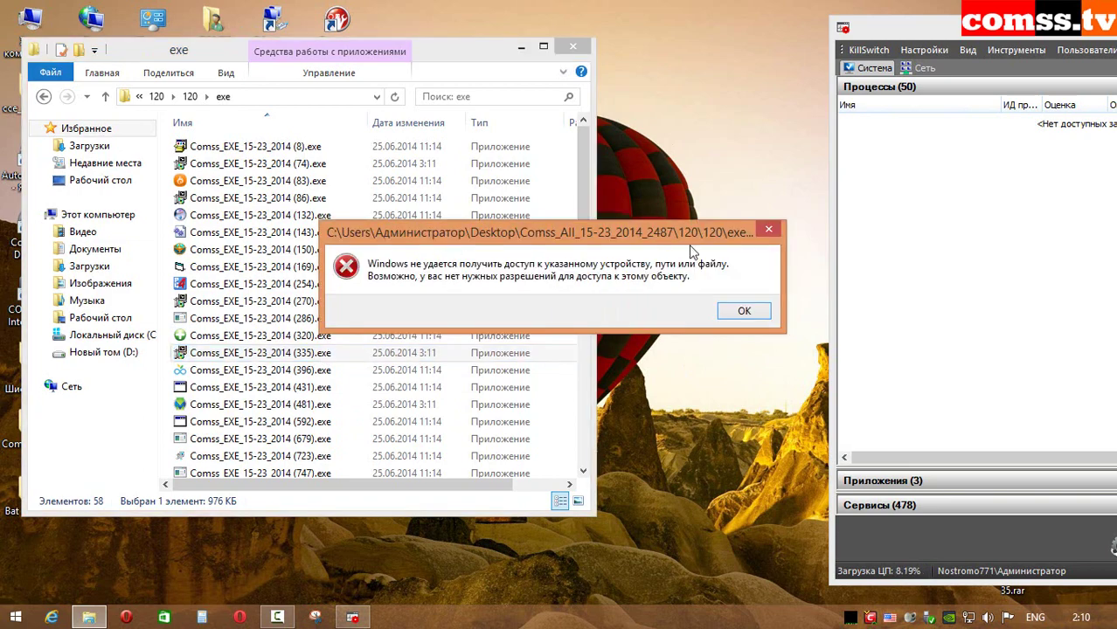
{"action": "left_click", "coordinate": [719, 314]}
{"action": "left_click", "coordinate": [309, 373]}
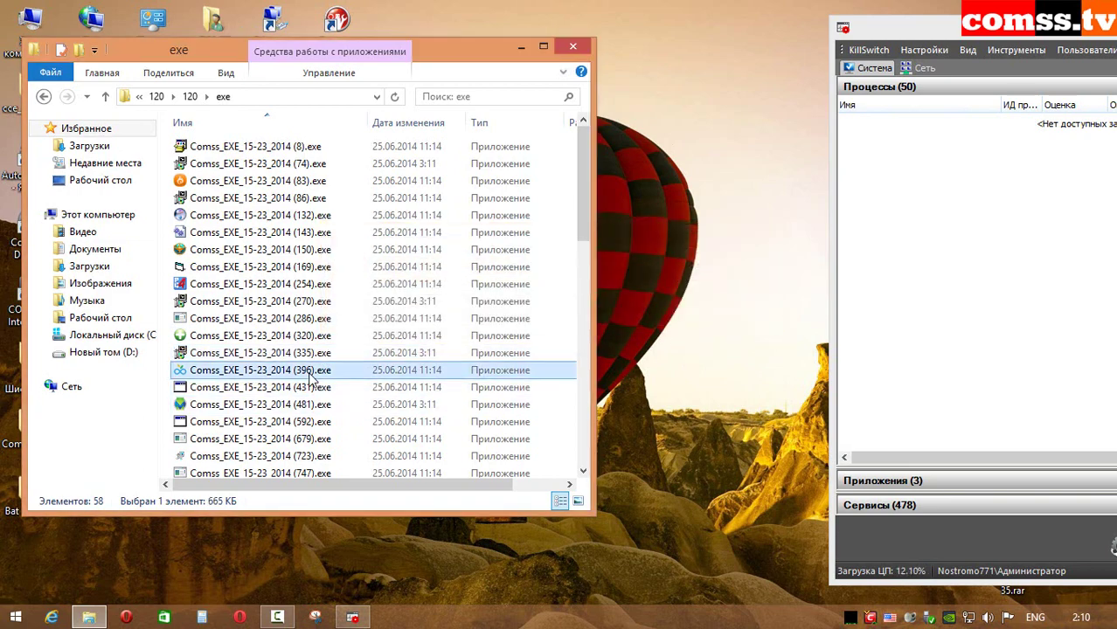
{"action": "key", "text": "Return"}
{"action": "left_click", "coordinate": [747, 313]}
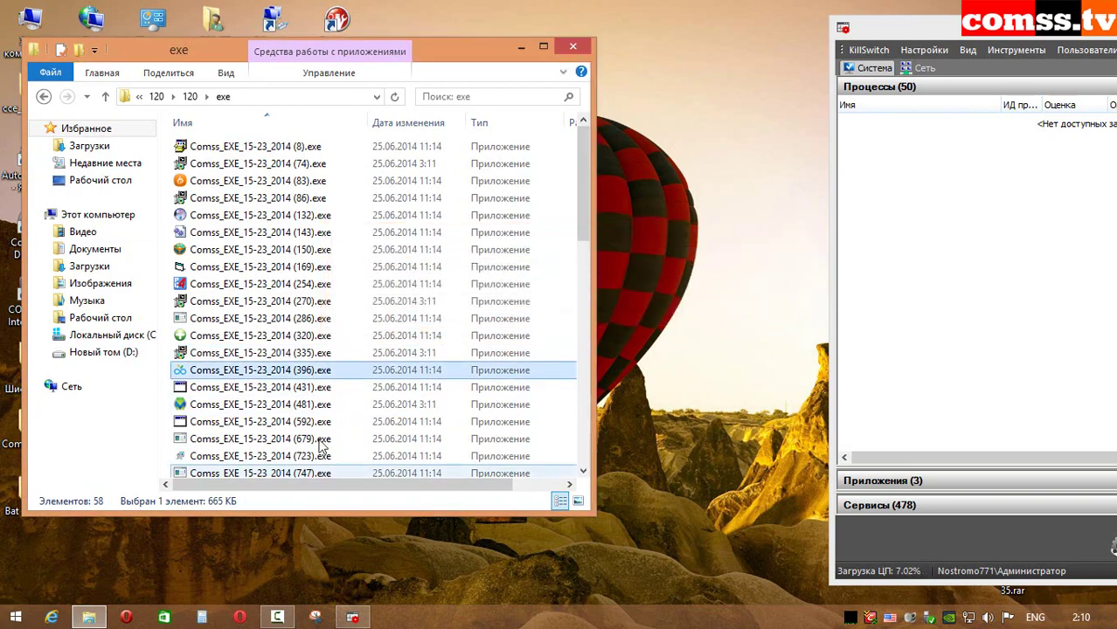
{"action": "left_click", "coordinate": [307, 390]}
{"action": "key", "text": "Return"}
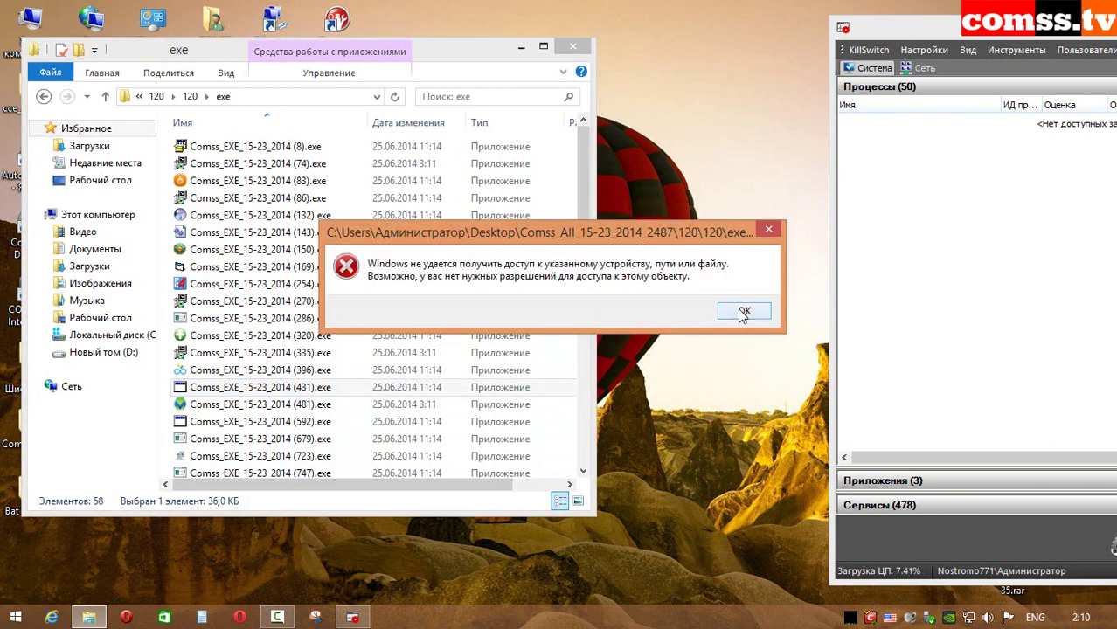
{"action": "left_click", "coordinate": [742, 313]}
Try to launch samples Comss_EXE_15-23_2014 (481), (592), (679) and (723), dismissing the dialog after each
{"action": "left_click", "coordinate": [303, 404]}
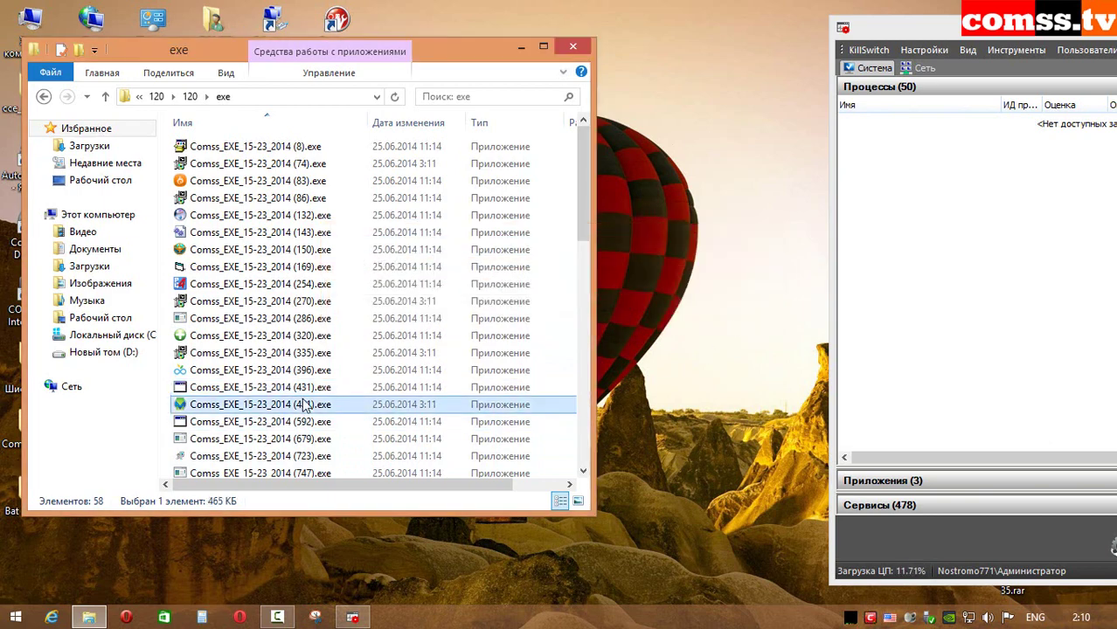
{"action": "key", "text": "Return"}
{"action": "left_click", "coordinate": [743, 313]}
{"action": "left_click", "coordinate": [313, 423]}
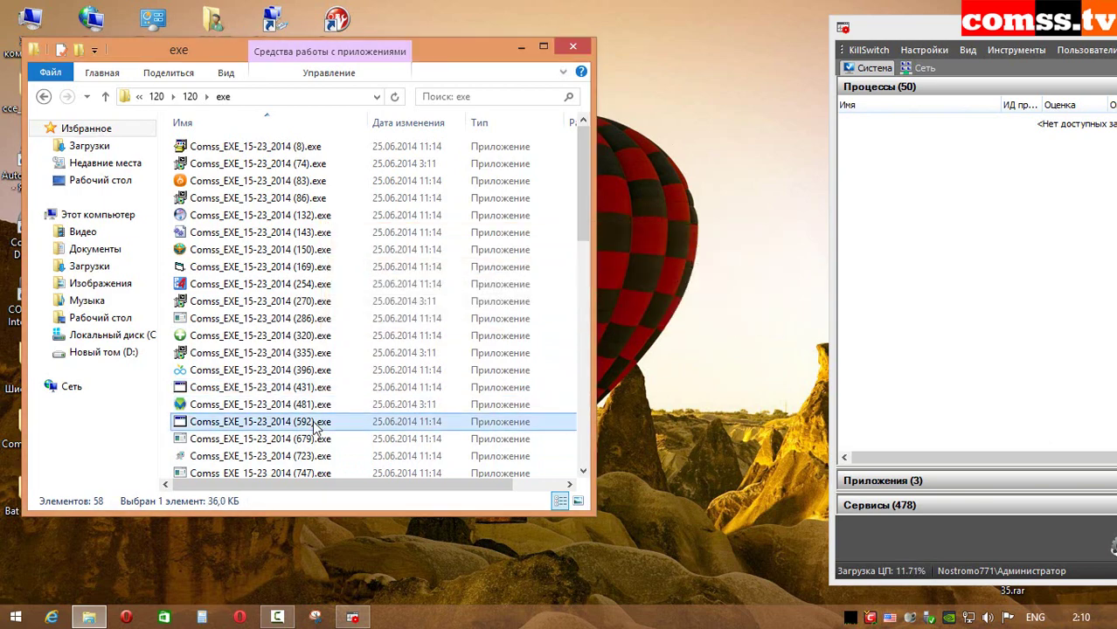
{"action": "key", "text": "Return"}
{"action": "left_click", "coordinate": [742, 313]}
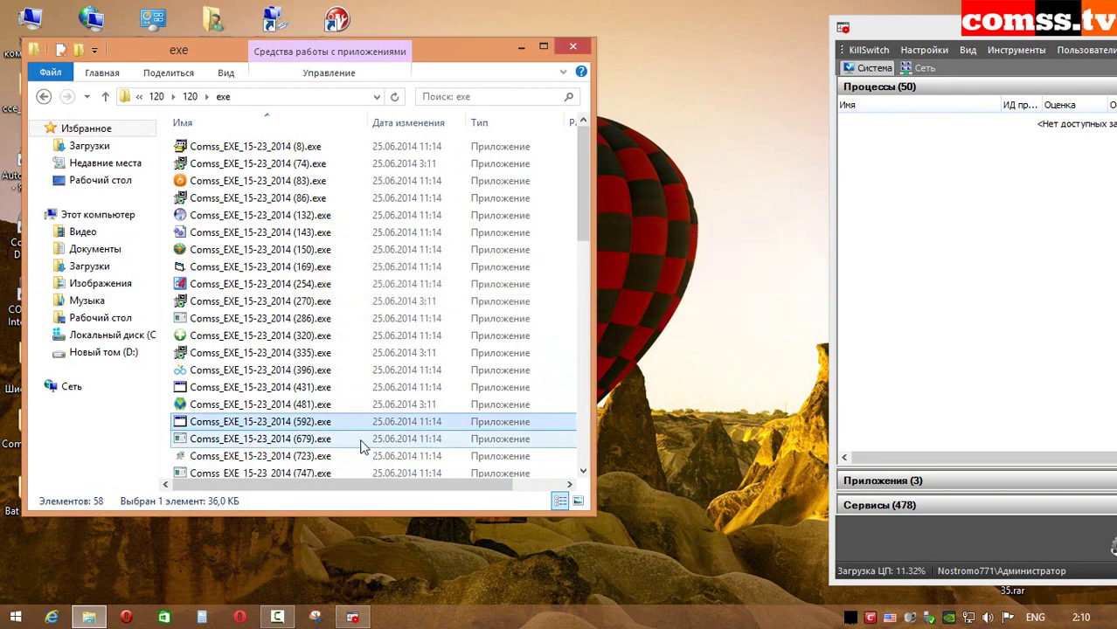
{"action": "left_click", "coordinate": [364, 440]}
{"action": "key", "text": "Return"}
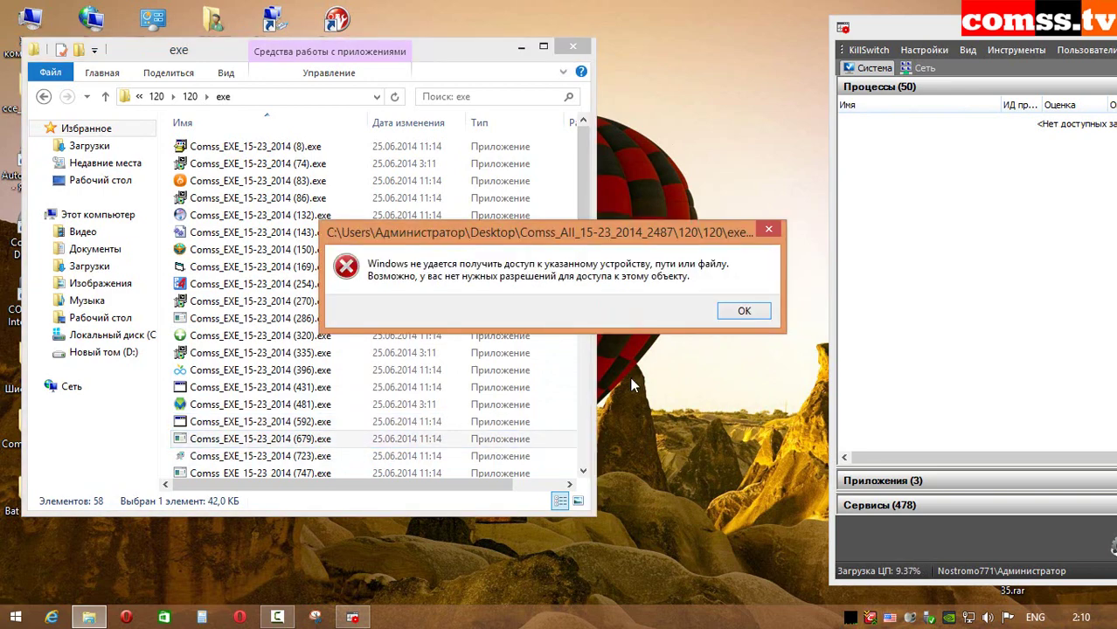
{"action": "left_click", "coordinate": [742, 312]}
{"action": "left_click", "coordinate": [327, 458]}
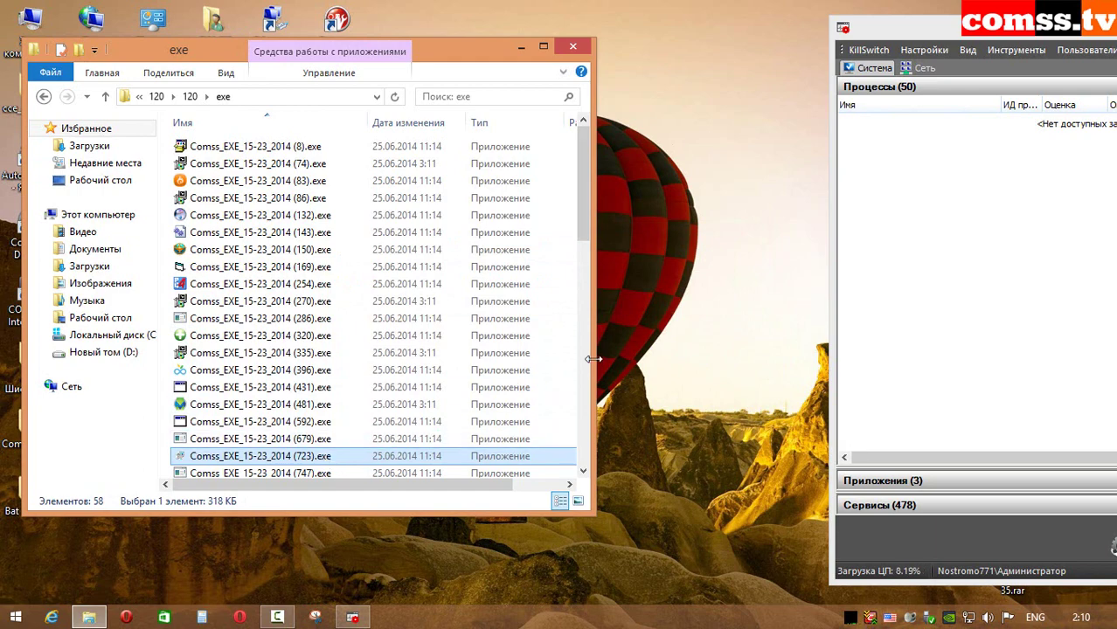
{"action": "key", "text": "Return"}
{"action": "left_click", "coordinate": [742, 312]}
Try to launch samples Comss_EXE_15-23_2014 (747), (789) and (807), dismissing the dialog after each
{"action": "scroll", "coordinate": [306, 227], "scroll_direction": "down", "scroll_amount": 5}
{"action": "left_click", "coordinate": [306, 197]}
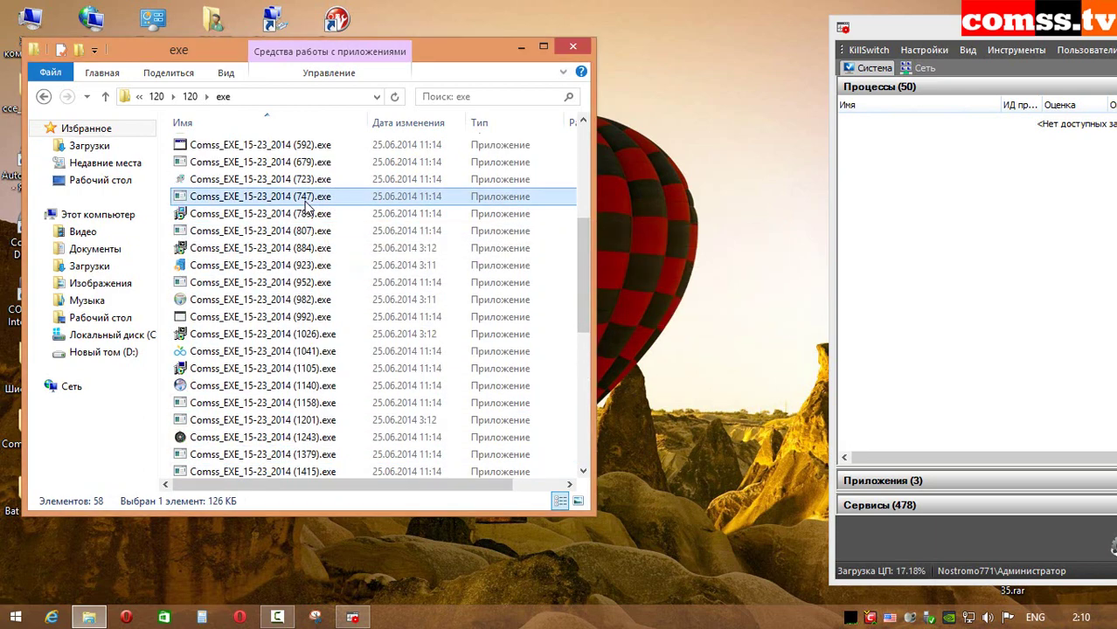
{"action": "key", "text": "Return"}
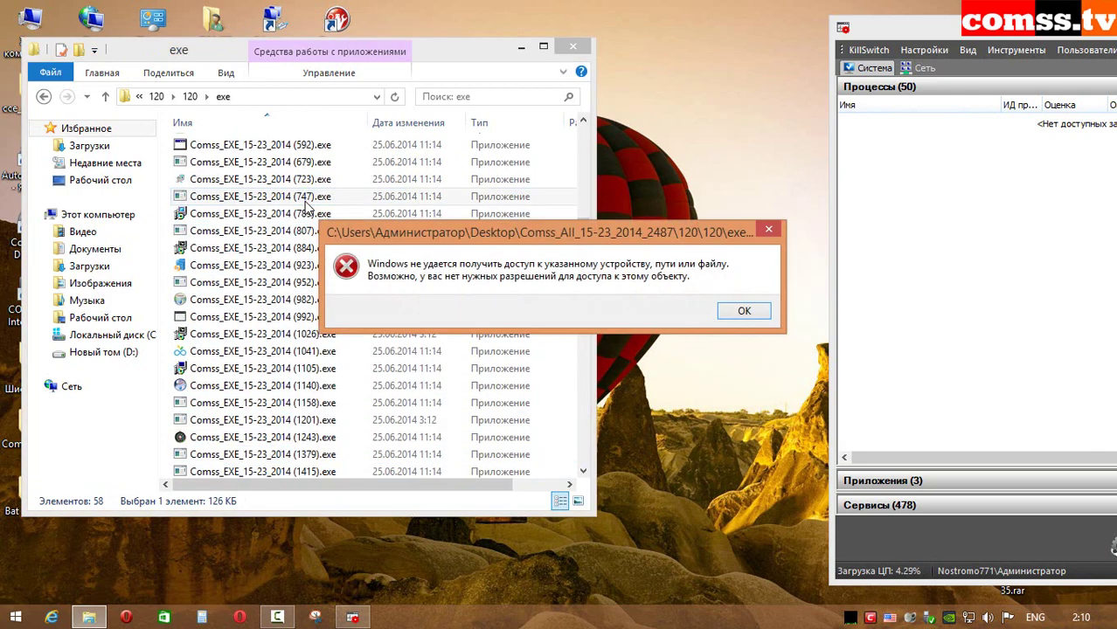
{"action": "left_click", "coordinate": [742, 312]}
{"action": "left_click", "coordinate": [316, 215]}
{"action": "key", "text": "Return"}
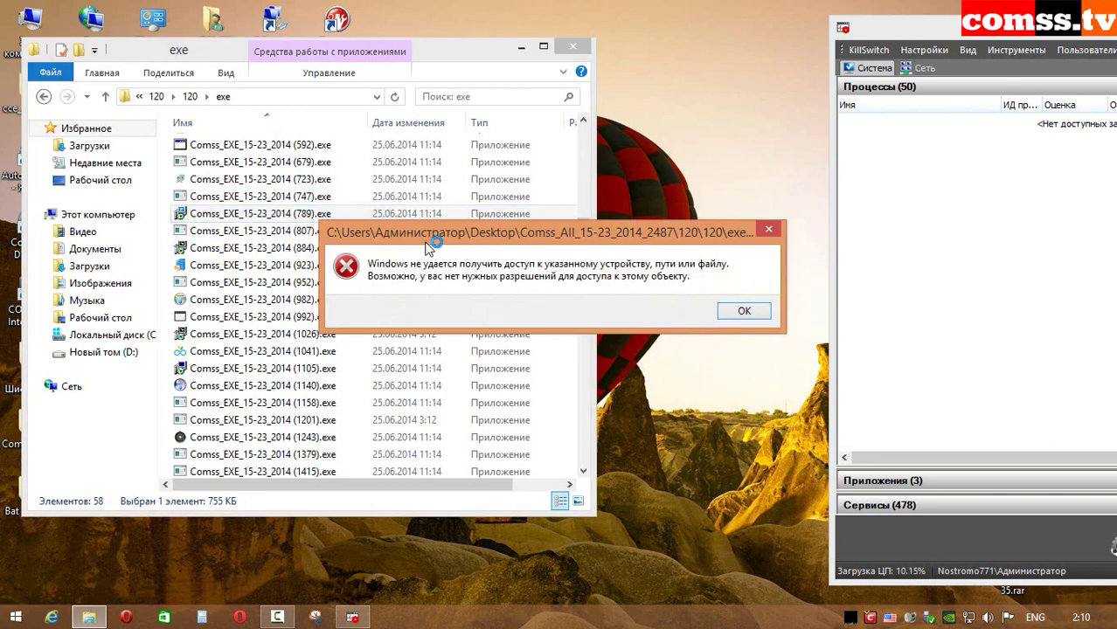
{"action": "left_click", "coordinate": [740, 312]}
{"action": "left_click", "coordinate": [319, 232]}
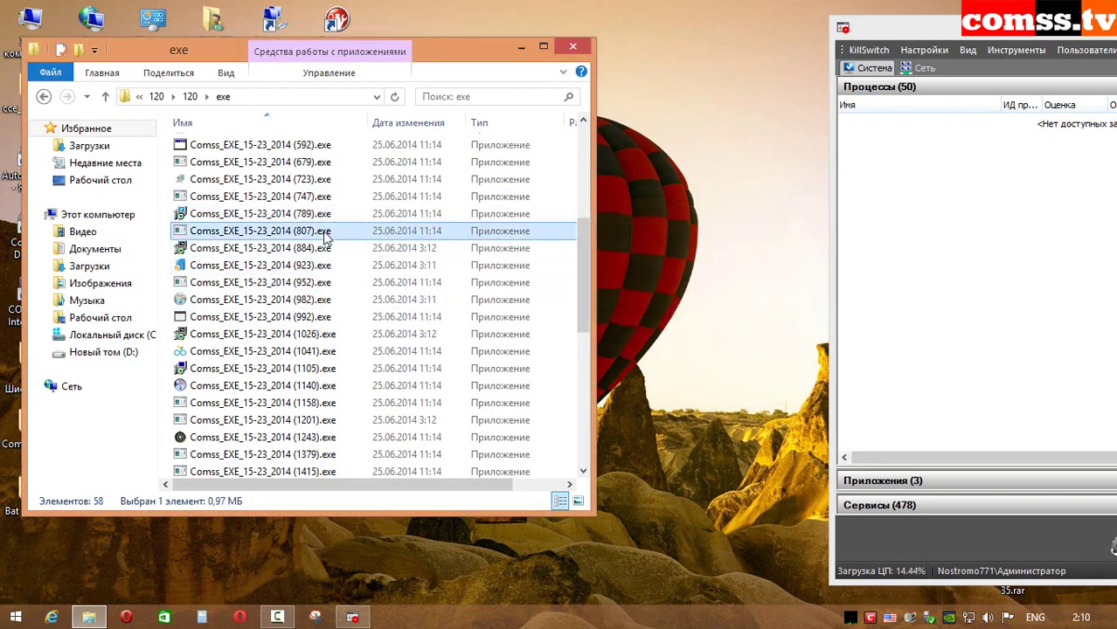
{"action": "key", "text": "Return"}
{"action": "left_click", "coordinate": [740, 312]}
Try to launch samples Comss_EXE_15-23_2014 (884), (923) and (952), dismissing the dialog after each
{"action": "left_click", "coordinate": [316, 248]}
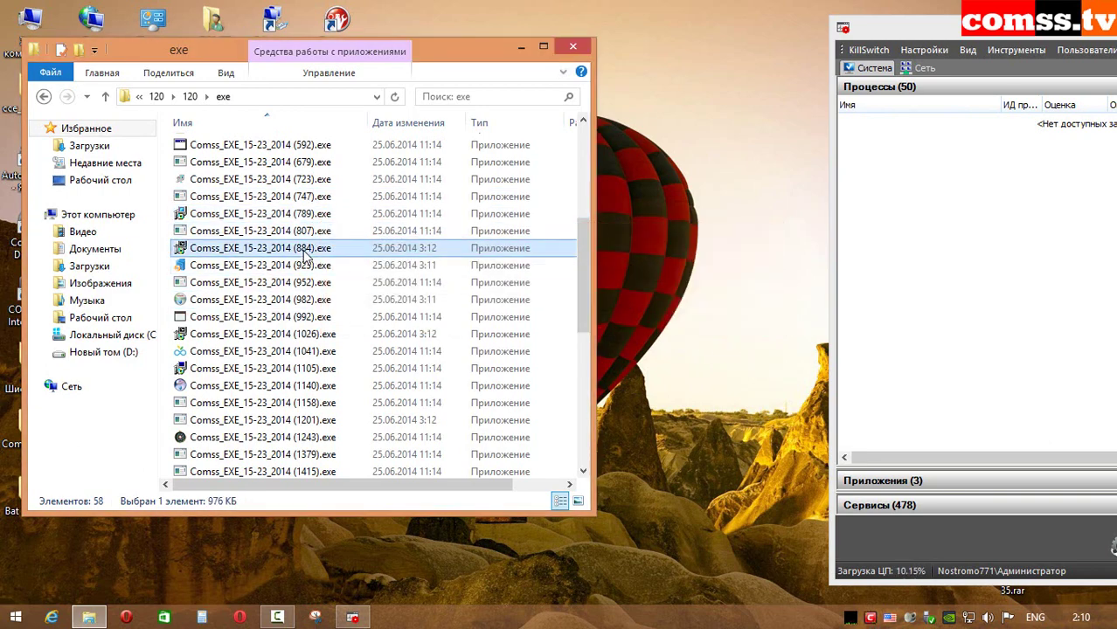
{"action": "key", "text": "Return"}
{"action": "left_click", "coordinate": [754, 314]}
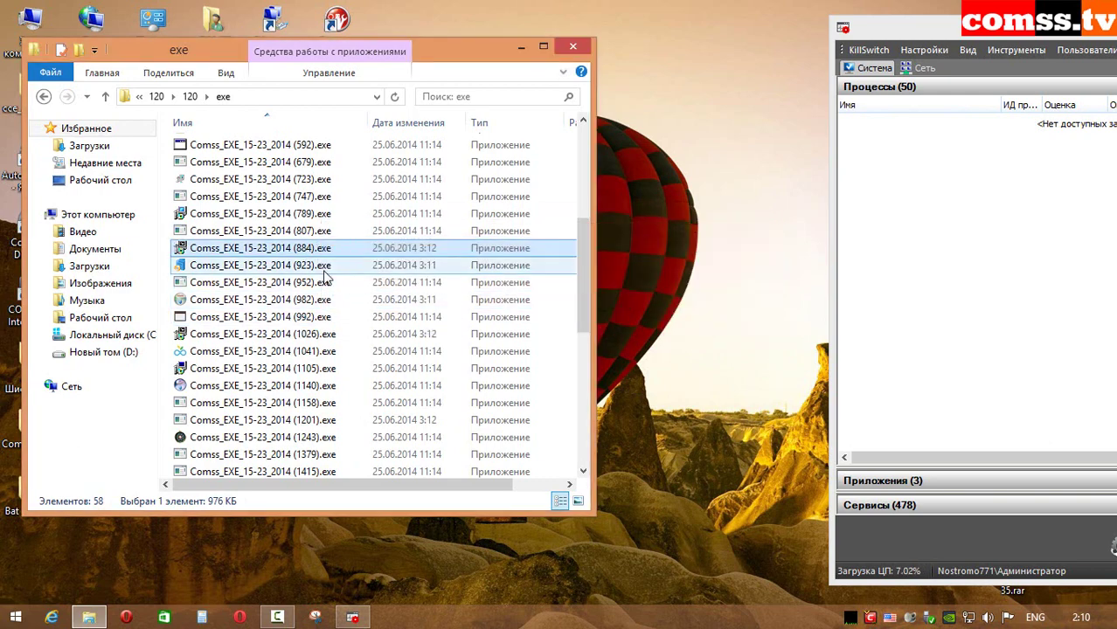
{"action": "left_click", "coordinate": [315, 265]}
{"action": "key", "text": "Return"}
{"action": "left_click", "coordinate": [745, 311]}
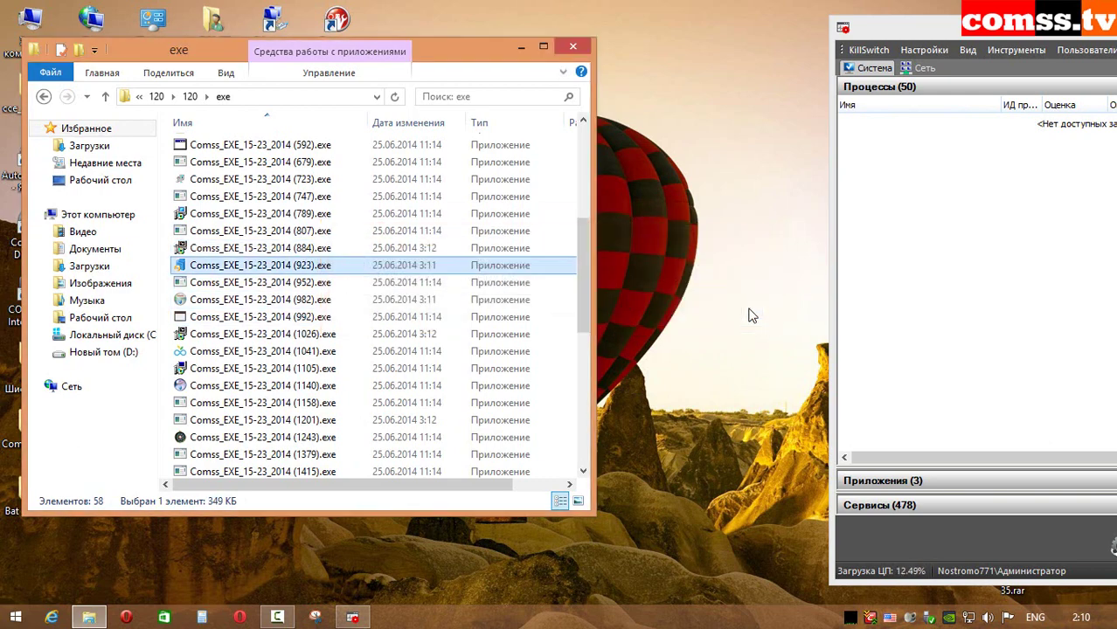
{"action": "left_click", "coordinate": [325, 285]}
{"action": "key", "text": "Return"}
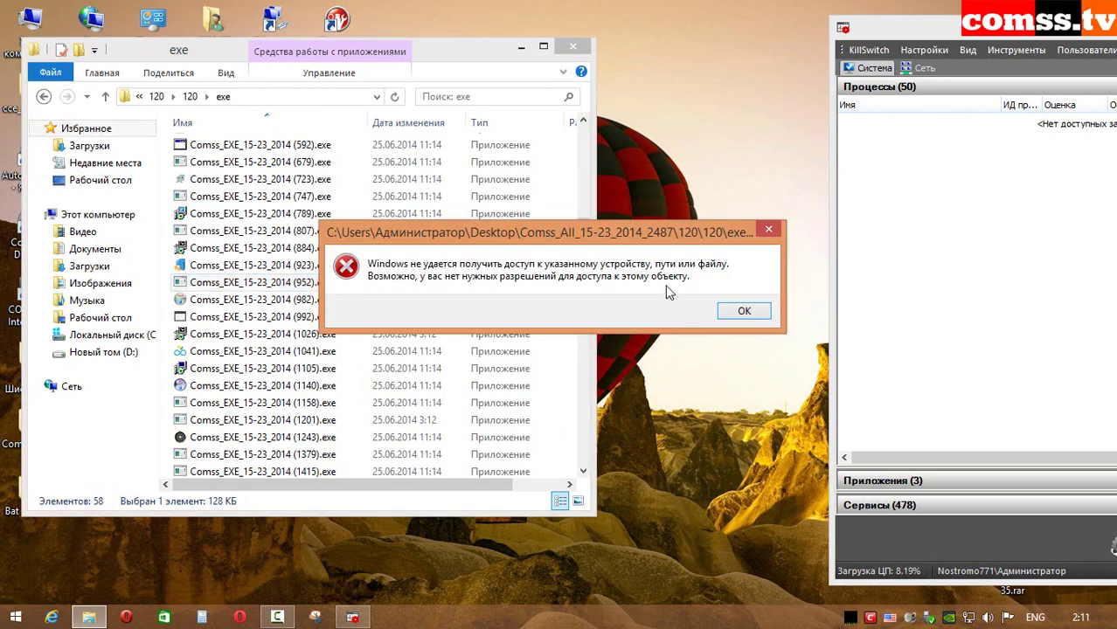
{"action": "left_click", "coordinate": [744, 312]}
Try to launch samples Comss_EXE_15-23_2014 (982), (992), (1026) and (1041), dismissing the dialog after each
{"action": "left_click", "coordinate": [324, 299]}
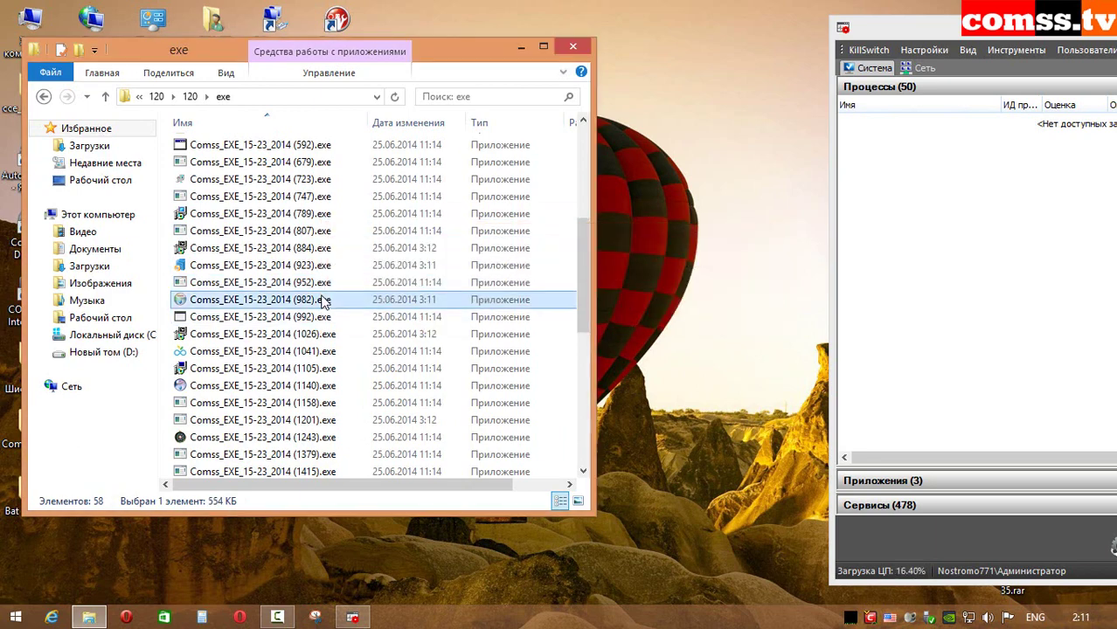
{"action": "key", "text": "Return"}
{"action": "left_click", "coordinate": [743, 311]}
{"action": "left_click", "coordinate": [321, 318]}
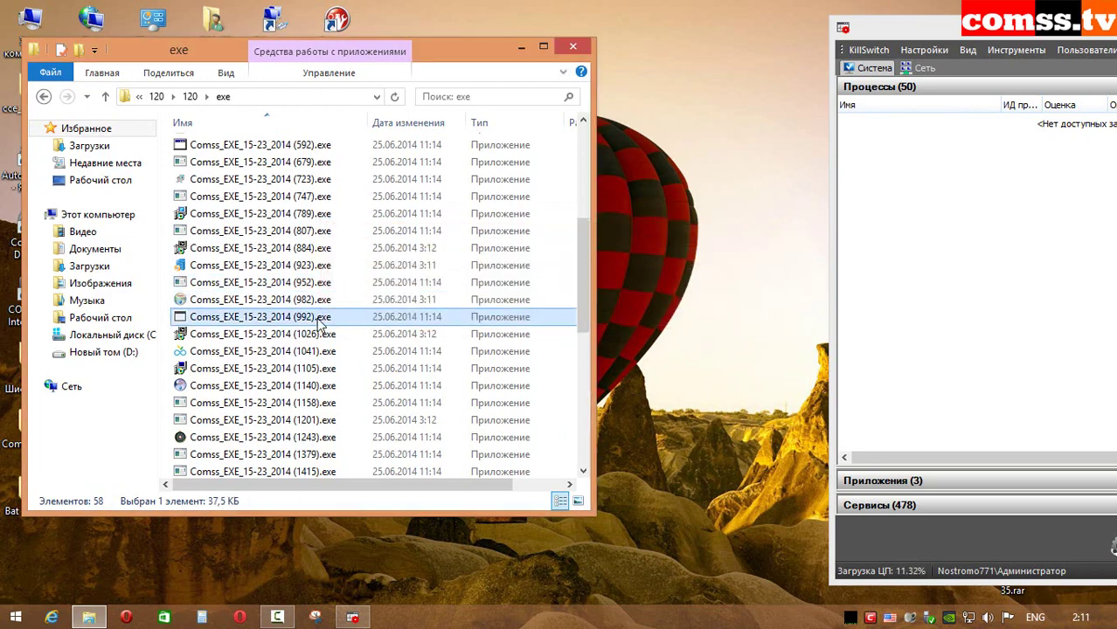
{"action": "key", "text": "Return"}
{"action": "left_click", "coordinate": [742, 311]}
{"action": "left_click", "coordinate": [321, 336]}
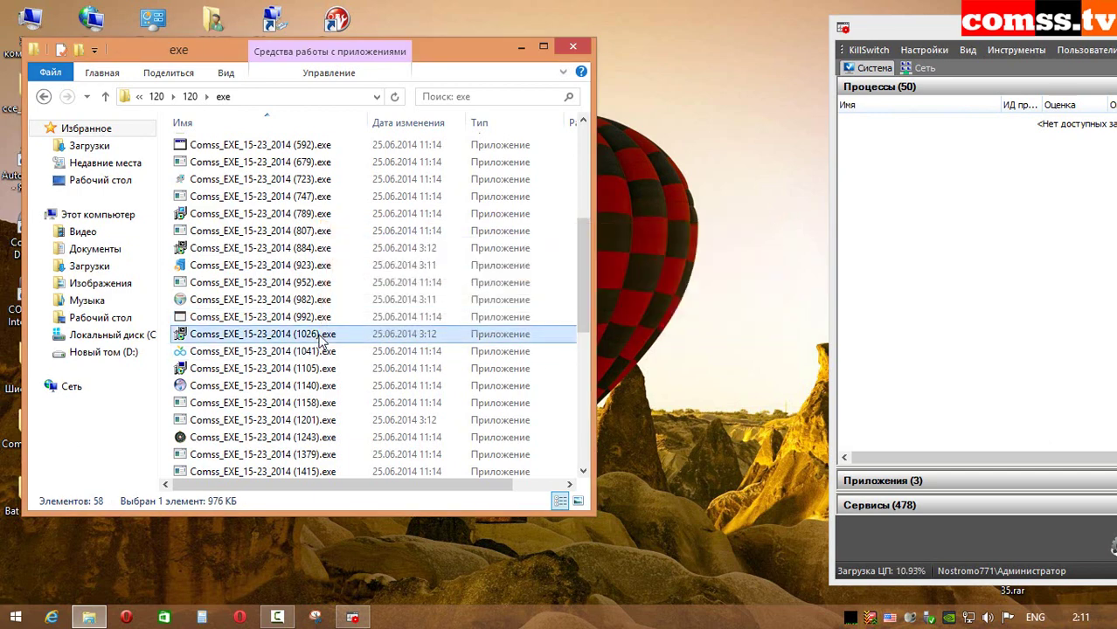
{"action": "key", "text": "Return"}
{"action": "key", "text": "Return"}
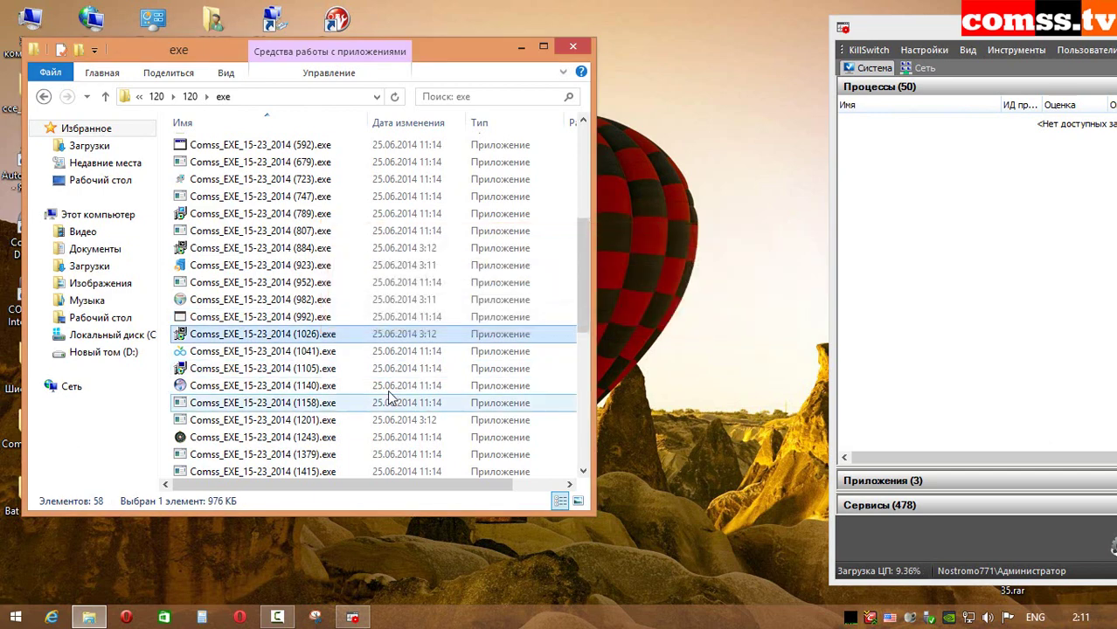
{"action": "left_click", "coordinate": [329, 353]}
{"action": "key", "text": "Return"}
{"action": "left_click", "coordinate": [743, 311]}
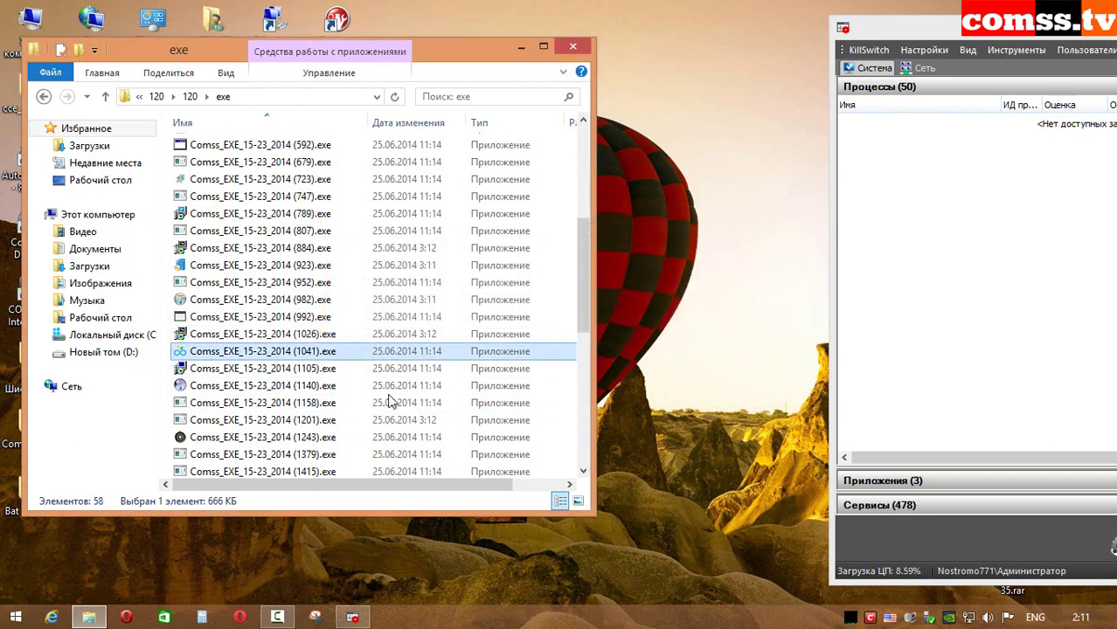
Try to launch samples Comss_EXE_15-23_2014 (1105), (1140) and (1158), dismissing the dialog after each
{"action": "left_click", "coordinate": [319, 370]}
{"action": "key", "text": "Return"}
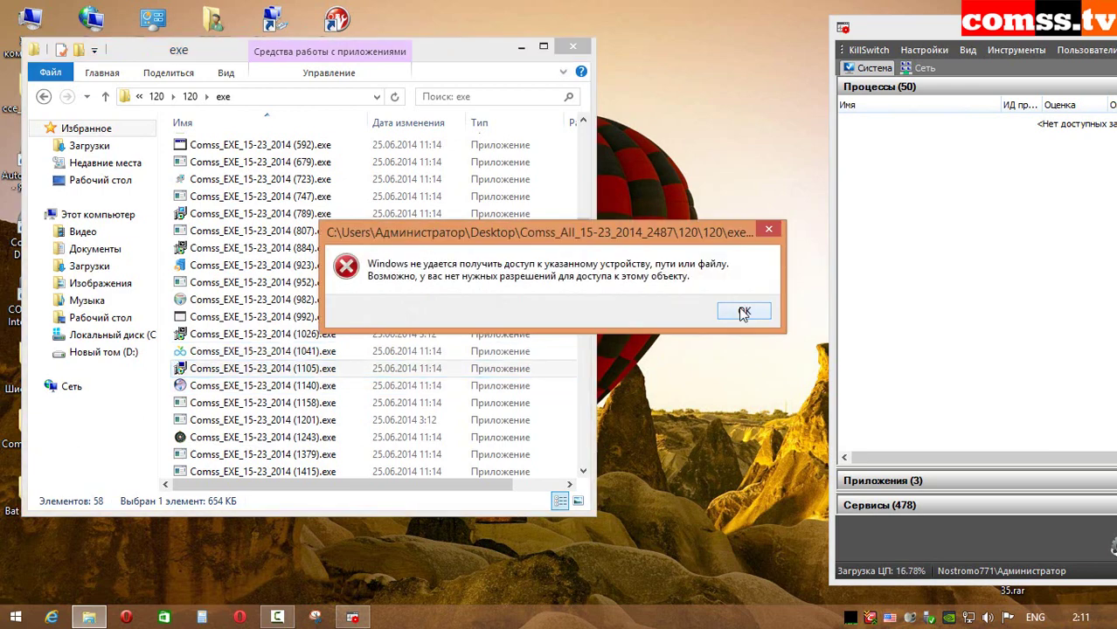
{"action": "left_click", "coordinate": [743, 311]}
{"action": "left_click", "coordinate": [321, 386]}
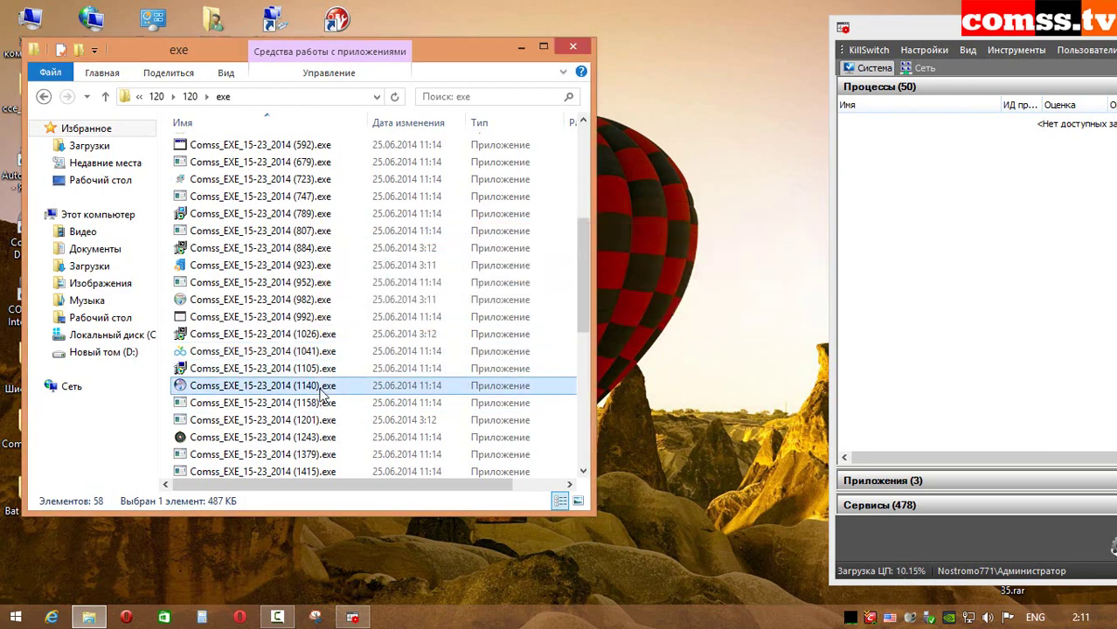
{"action": "key", "text": "Return"}
{"action": "left_click", "coordinate": [740, 314]}
{"action": "left_click", "coordinate": [324, 404]}
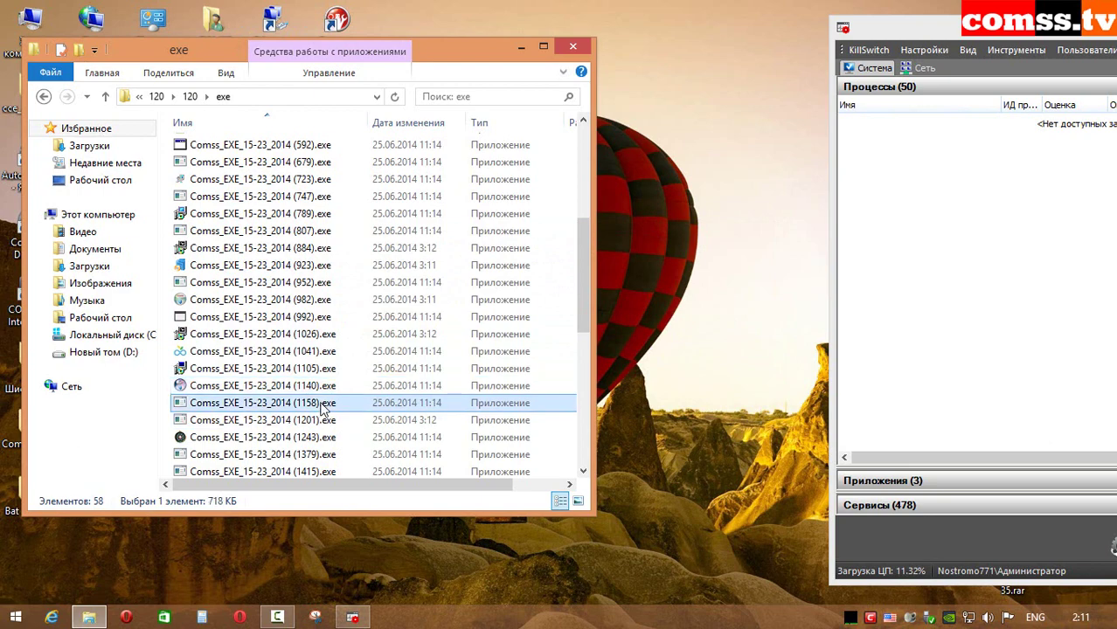
{"action": "key", "text": "Return"}
{"action": "left_click", "coordinate": [743, 312]}
Try to launch samples Comss_EXE_15-23_2014 (1201), (1243), (1379) and (1415), dismissing the dialog after each
{"action": "left_click", "coordinate": [332, 422]}
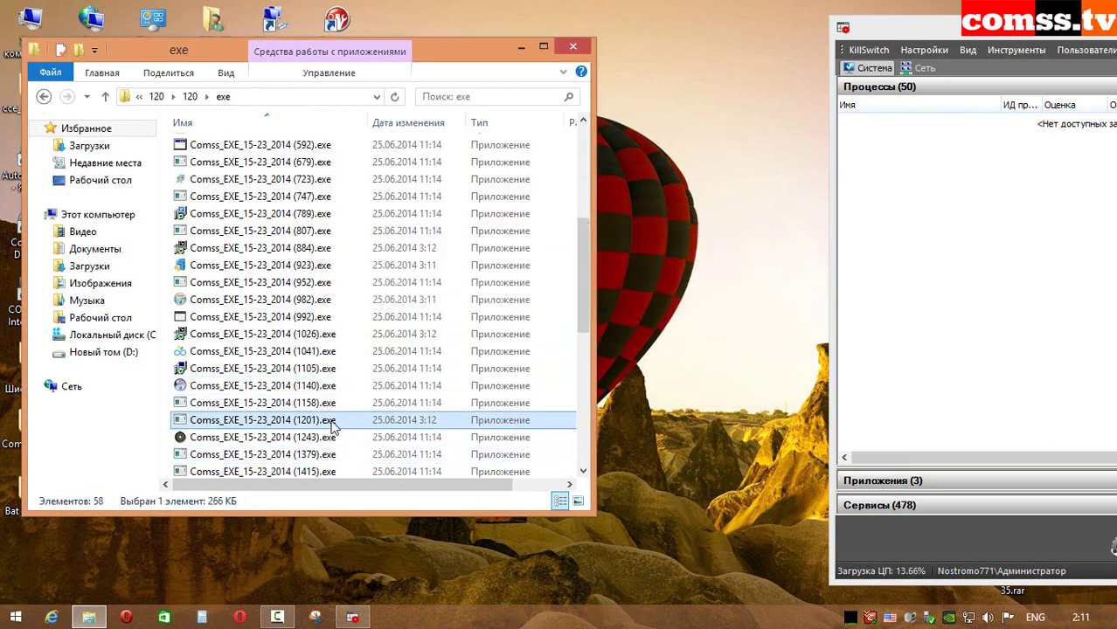
{"action": "key", "text": "Return"}
{"action": "left_click", "coordinate": [740, 312]}
{"action": "left_click", "coordinate": [326, 439]}
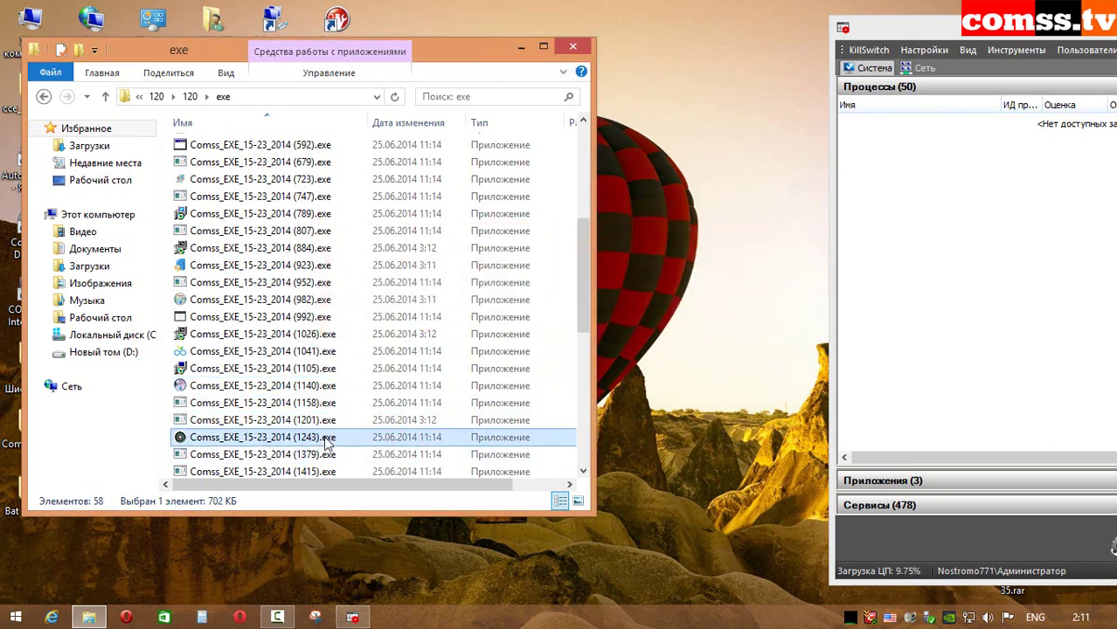
{"action": "key", "text": "Return"}
{"action": "left_click", "coordinate": [745, 312]}
{"action": "left_click", "coordinate": [305, 456]}
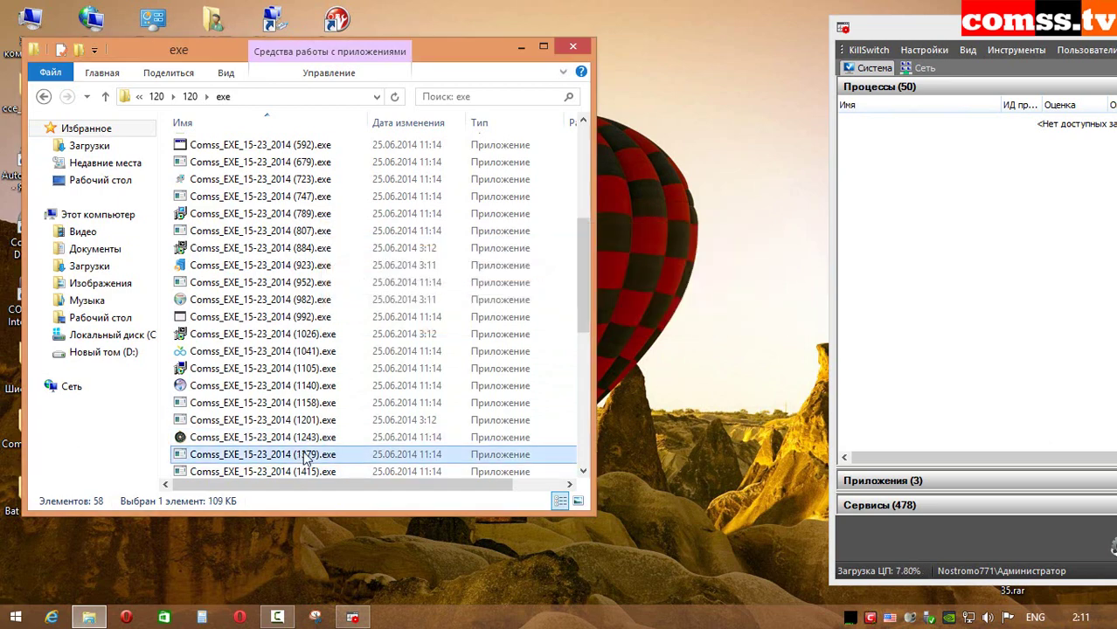
{"action": "key", "text": "Return"}
{"action": "left_click", "coordinate": [740, 320]}
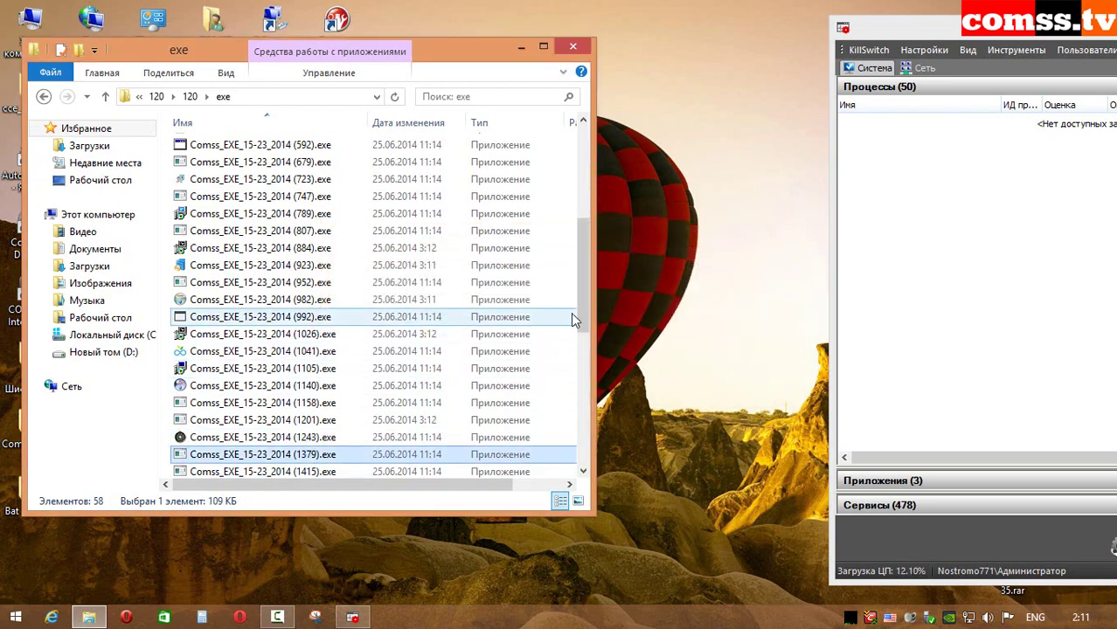
{"action": "scroll", "coordinate": [584, 349], "scroll_direction": "down", "scroll_amount": 5}
{"action": "double_click", "coordinate": [333, 224]}
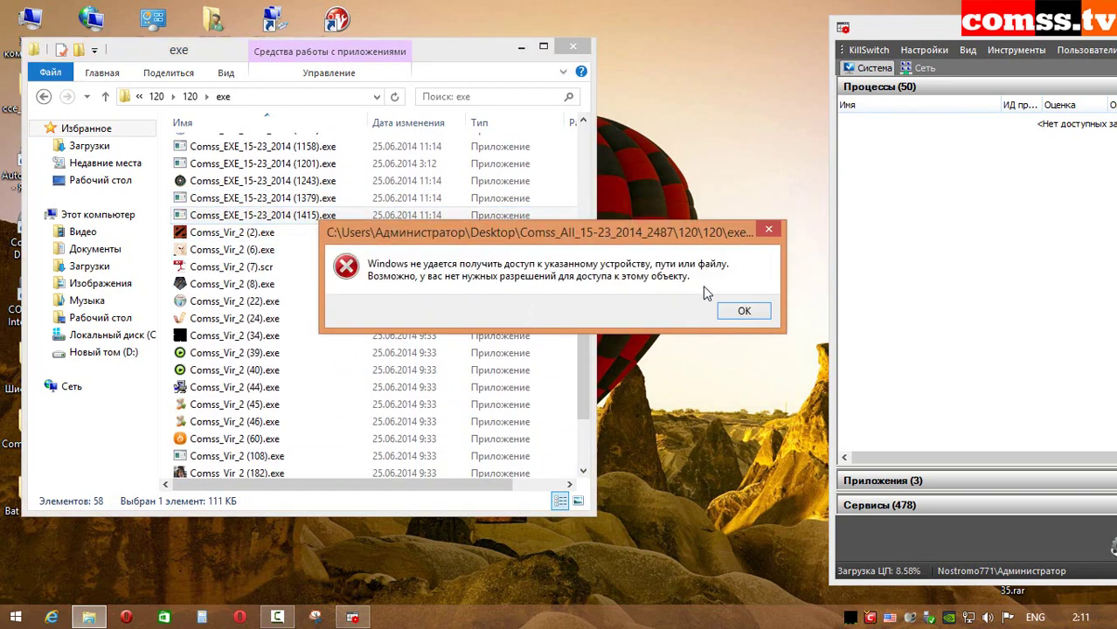
{"action": "left_click", "coordinate": [739, 313]}
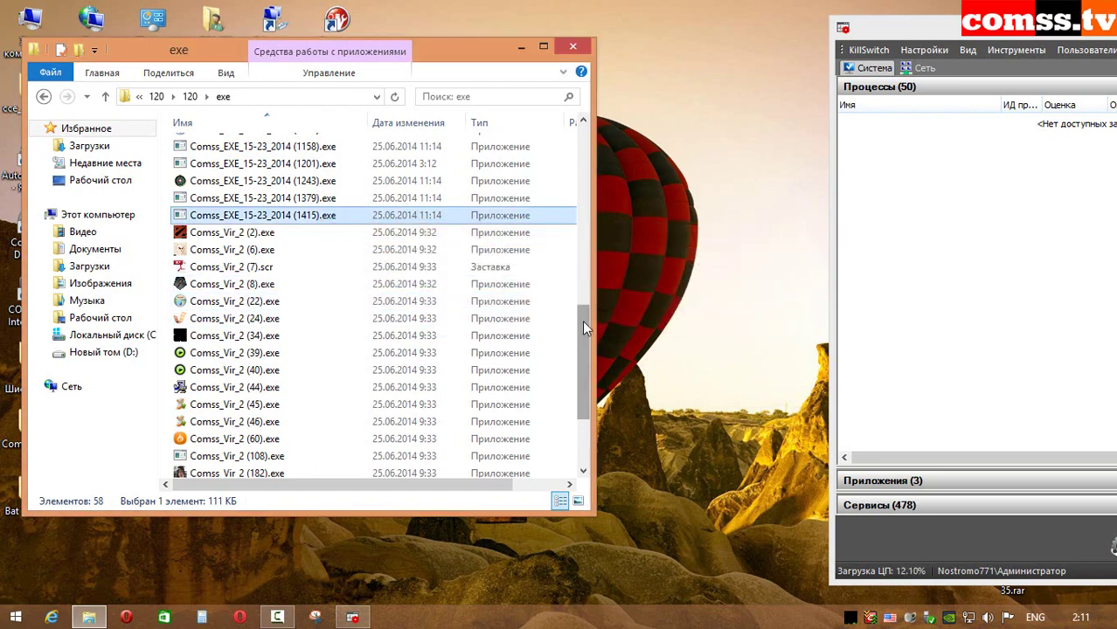
Try to launch samples Comss_Vir_2 (2).exe, (6).exe and (7).scr, dismissing the dialog after each
{"action": "left_click_drag", "start_coordinate": [582, 320], "coordinate": [585, 354]}
{"action": "left_click", "coordinate": [232, 182]}
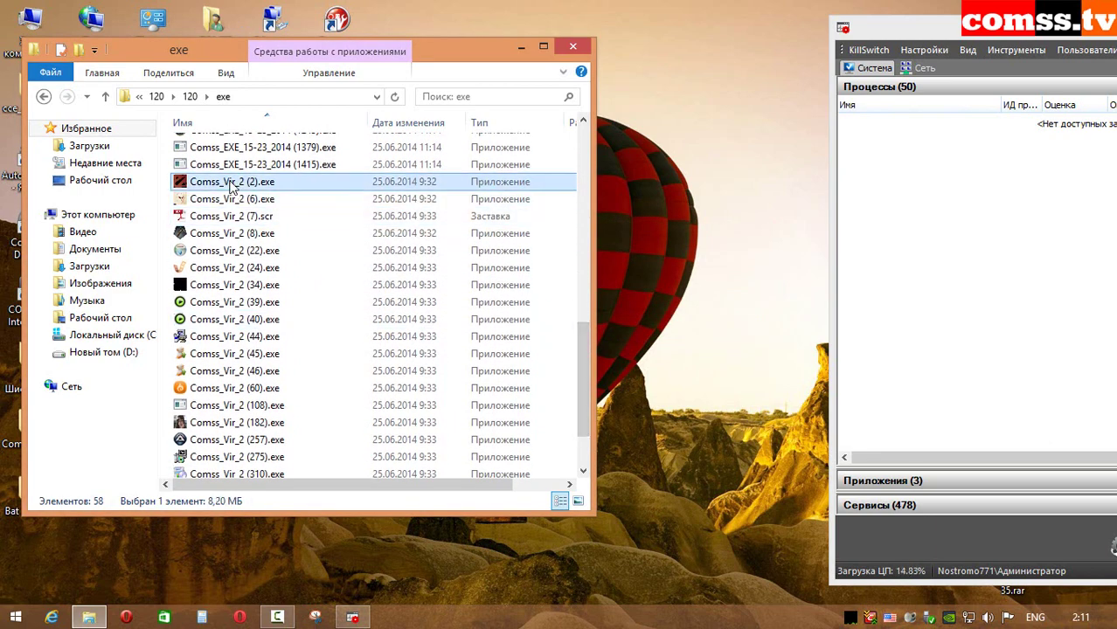
{"action": "double_click", "coordinate": [231, 183]}
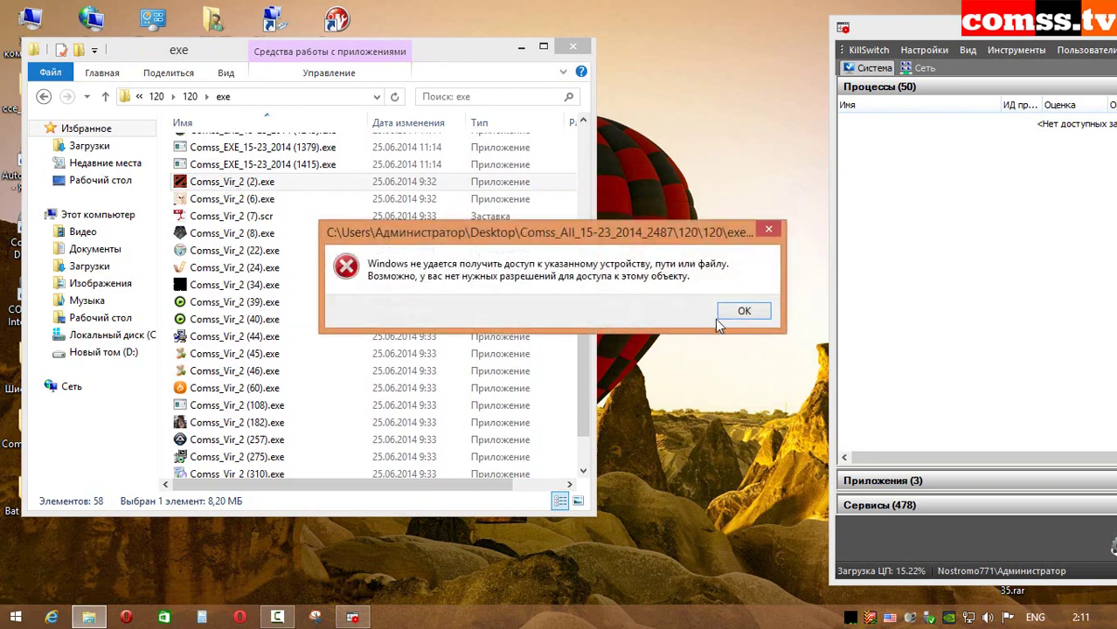
{"action": "left_click", "coordinate": [738, 313]}
{"action": "left_click", "coordinate": [243, 200]}
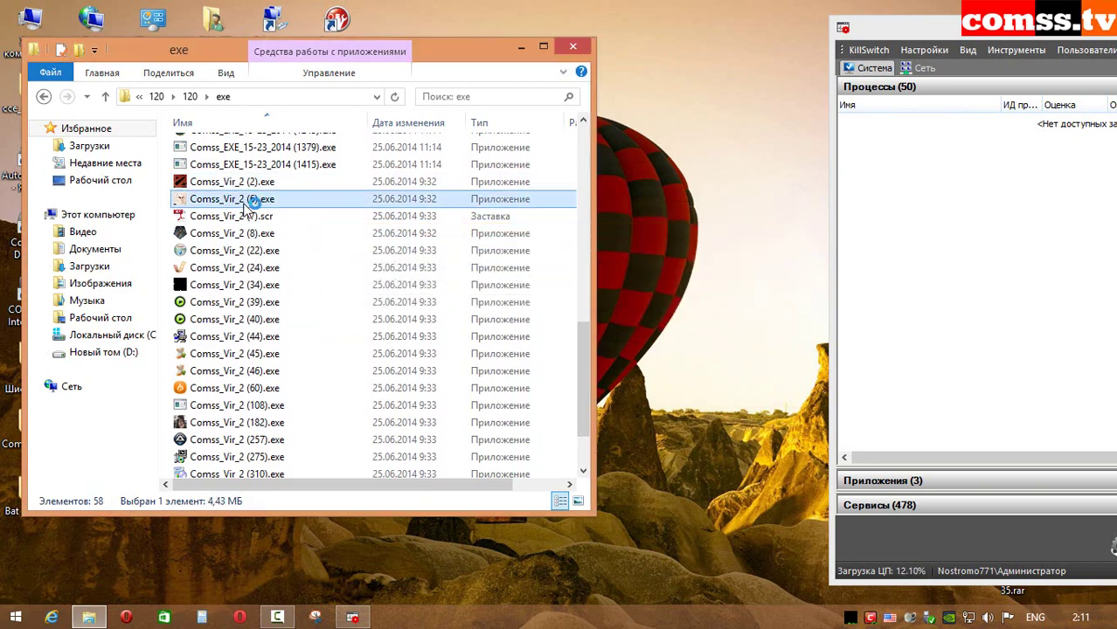
{"action": "key", "text": "Return"}
{"action": "left_click", "coordinate": [253, 217]}
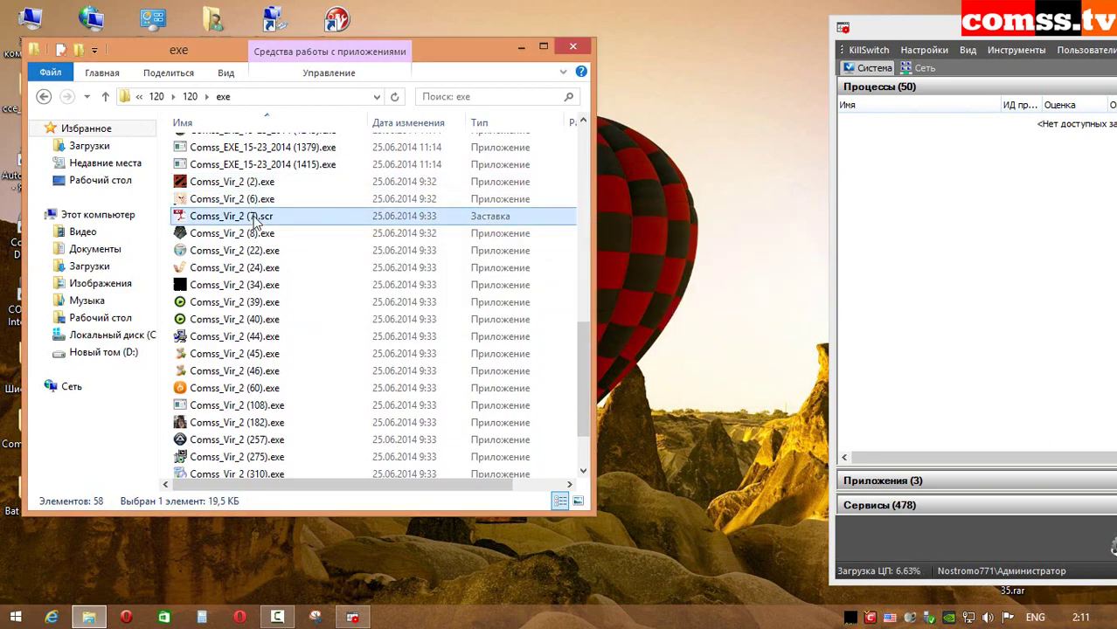
{"action": "double_click", "coordinate": [254, 218]}
{"action": "left_click", "coordinate": [747, 309]}
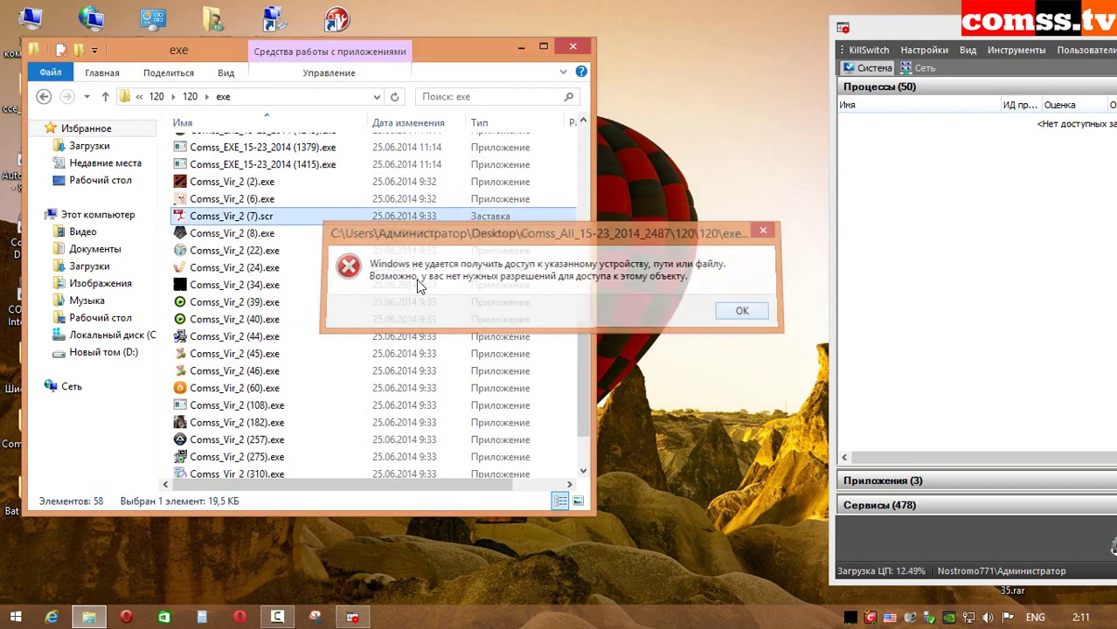
Try to launch samples Comss_Vir_2 (8), (22) and (24), dismissing the dialog after each
{"action": "double_click", "coordinate": [278, 234]}
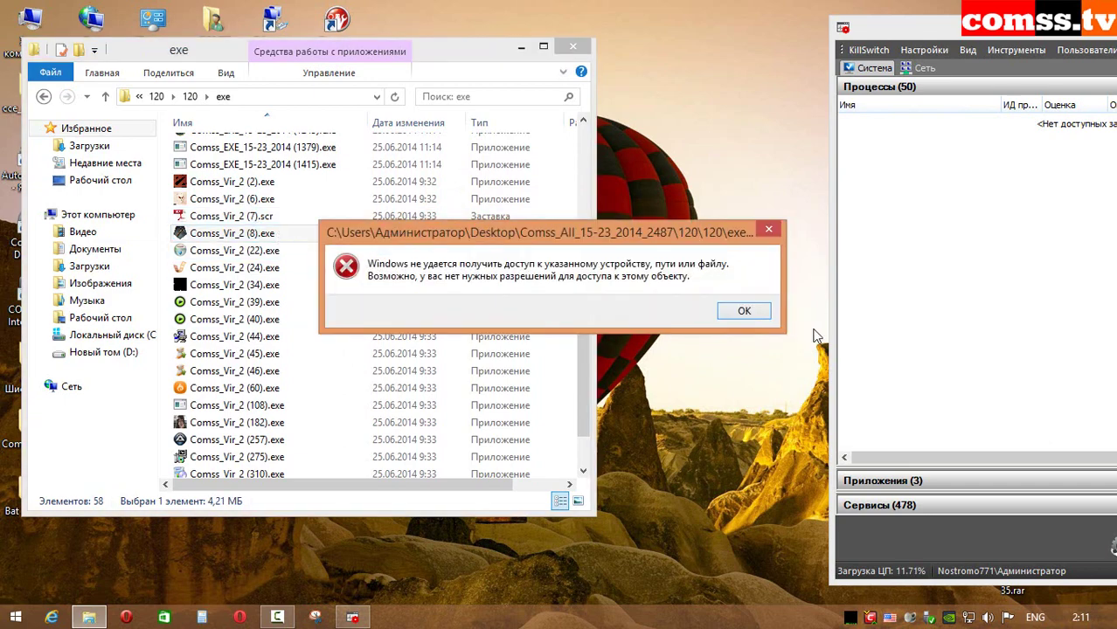
{"action": "left_click", "coordinate": [745, 315]}
{"action": "left_click", "coordinate": [263, 252]}
{"action": "double_click", "coordinate": [263, 251]}
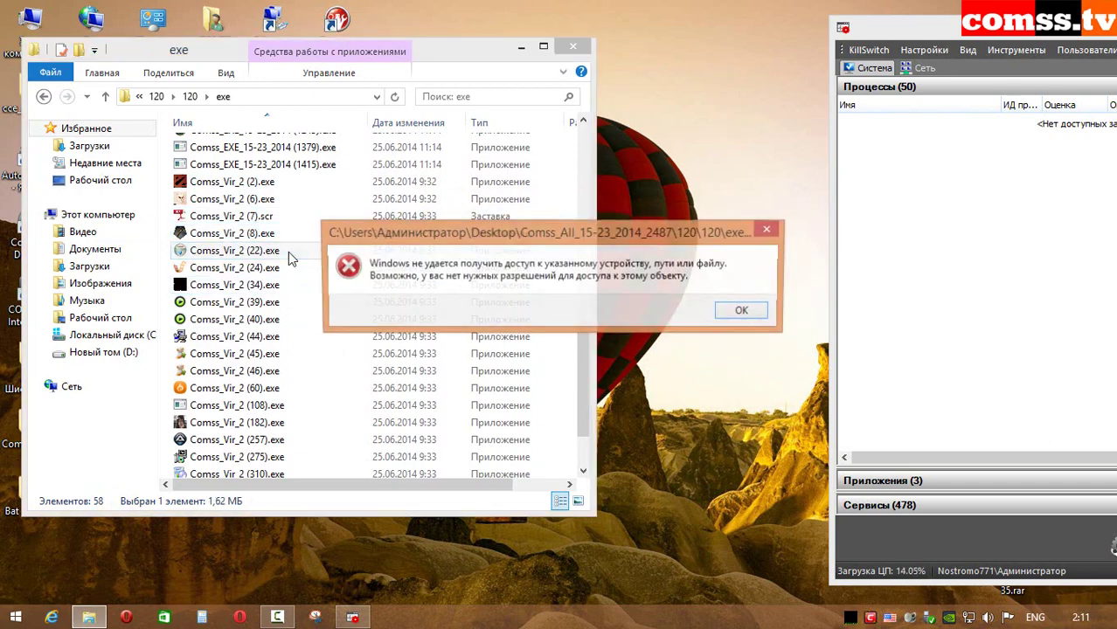
{"action": "left_click", "coordinate": [743, 310]}
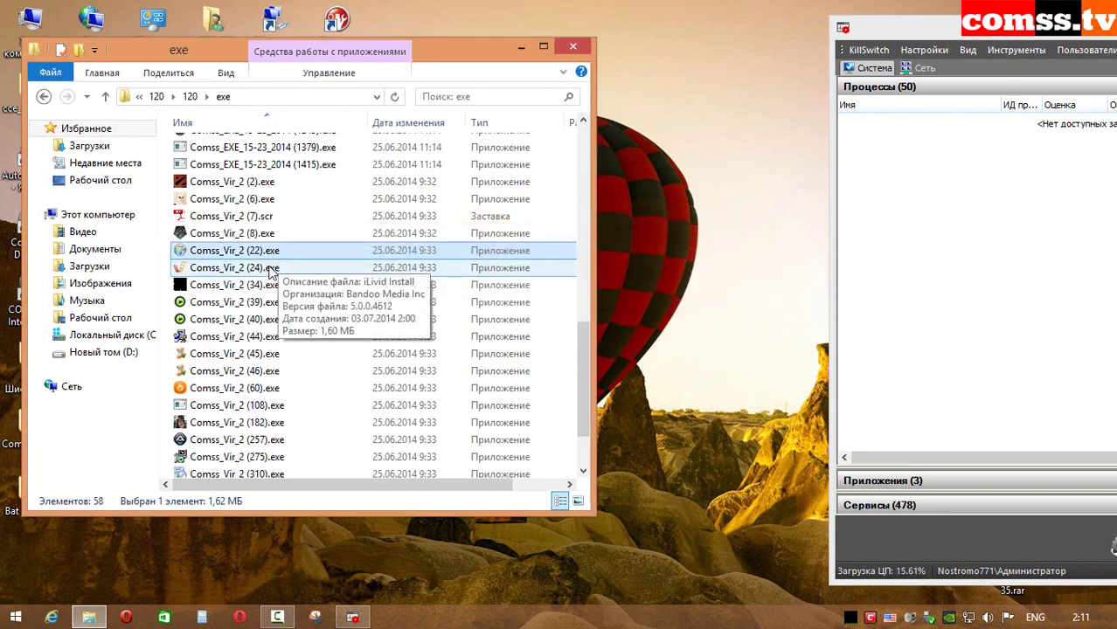
{"action": "left_click", "coordinate": [271, 270]}
{"action": "double_click", "coordinate": [271, 270]}
{"action": "left_click", "coordinate": [742, 310]}
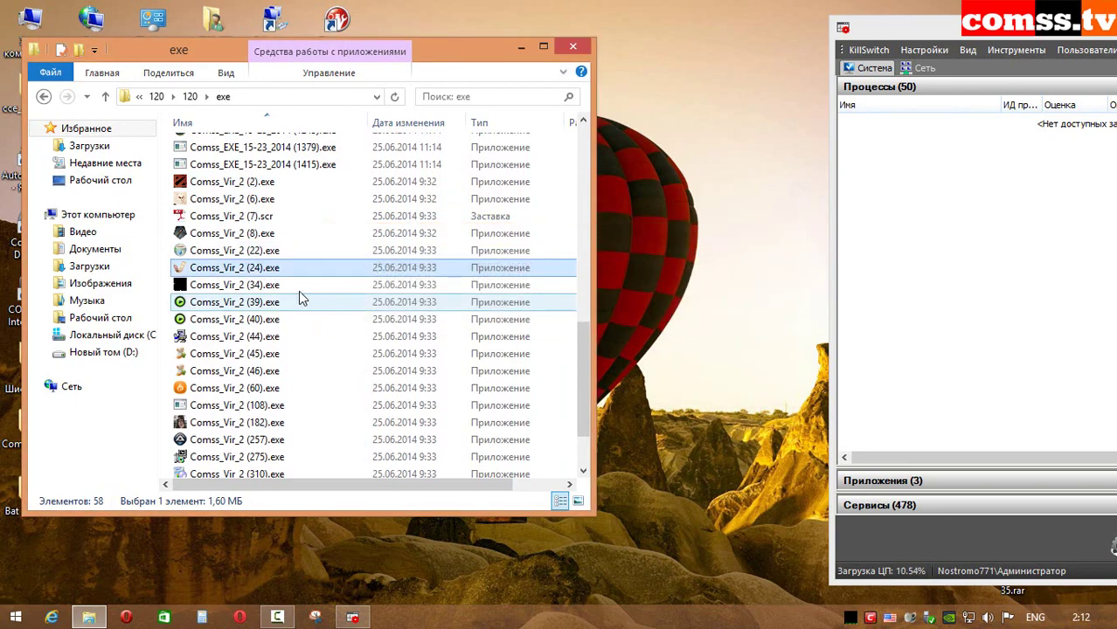
Try to launch samples Comss_Vir_2 (34), (39) and (40), dismissing the dialog after each
{"action": "left_click", "coordinate": [273, 289]}
{"action": "double_click", "coordinate": [273, 288]}
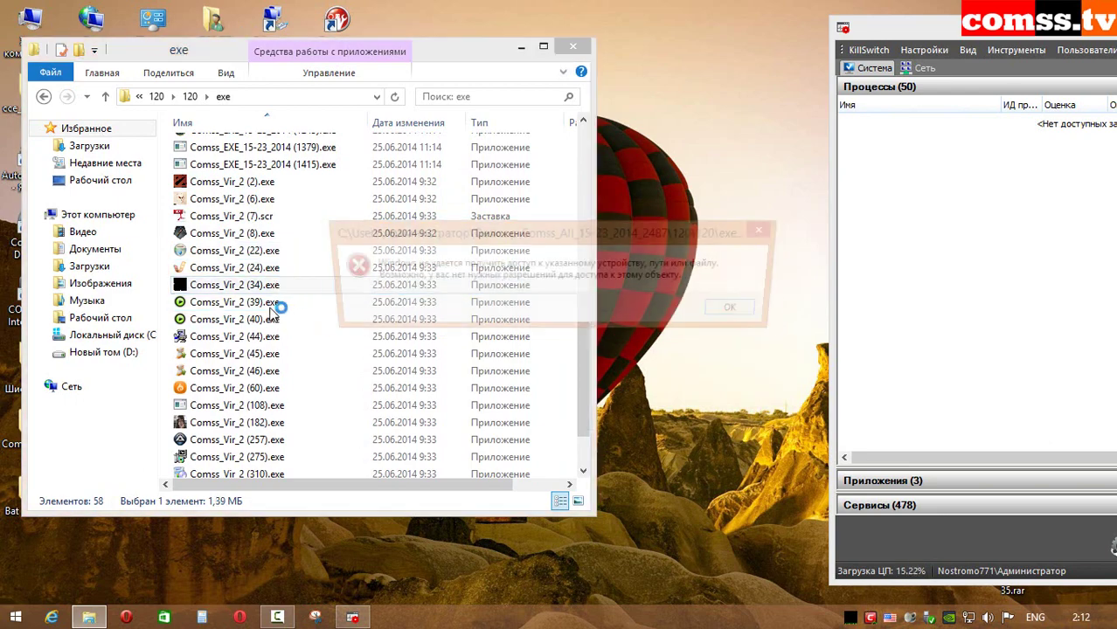
{"action": "left_click", "coordinate": [732, 313]}
{"action": "left_click", "coordinate": [262, 302]}
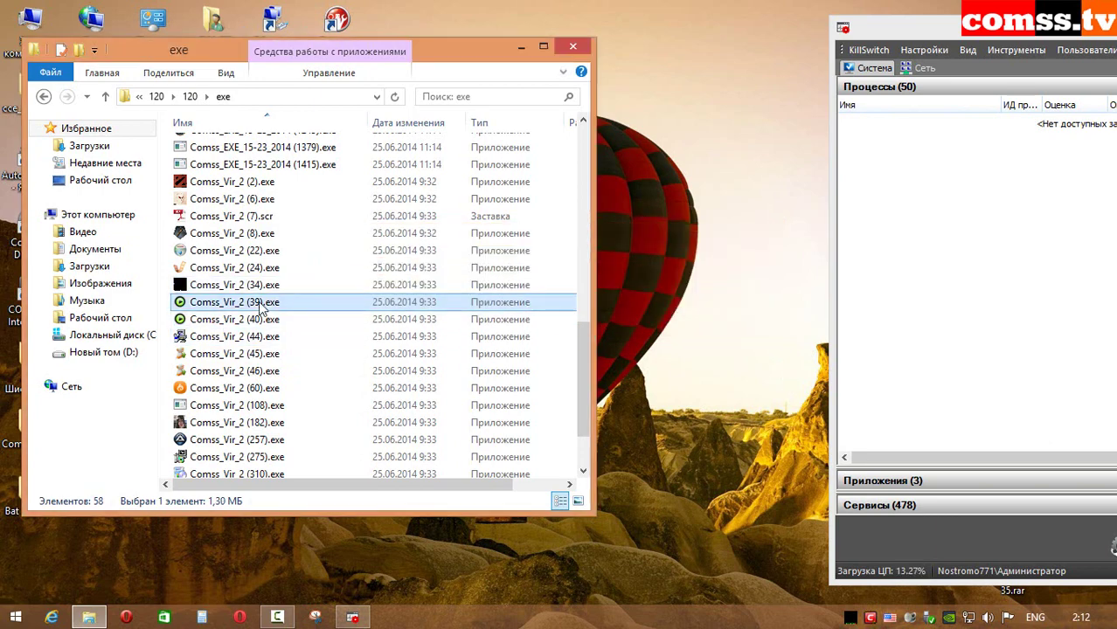
{"action": "double_click", "coordinate": [262, 302]}
{"action": "left_click", "coordinate": [742, 313]}
{"action": "left_click", "coordinate": [262, 319]}
{"action": "double_click", "coordinate": [262, 319]}
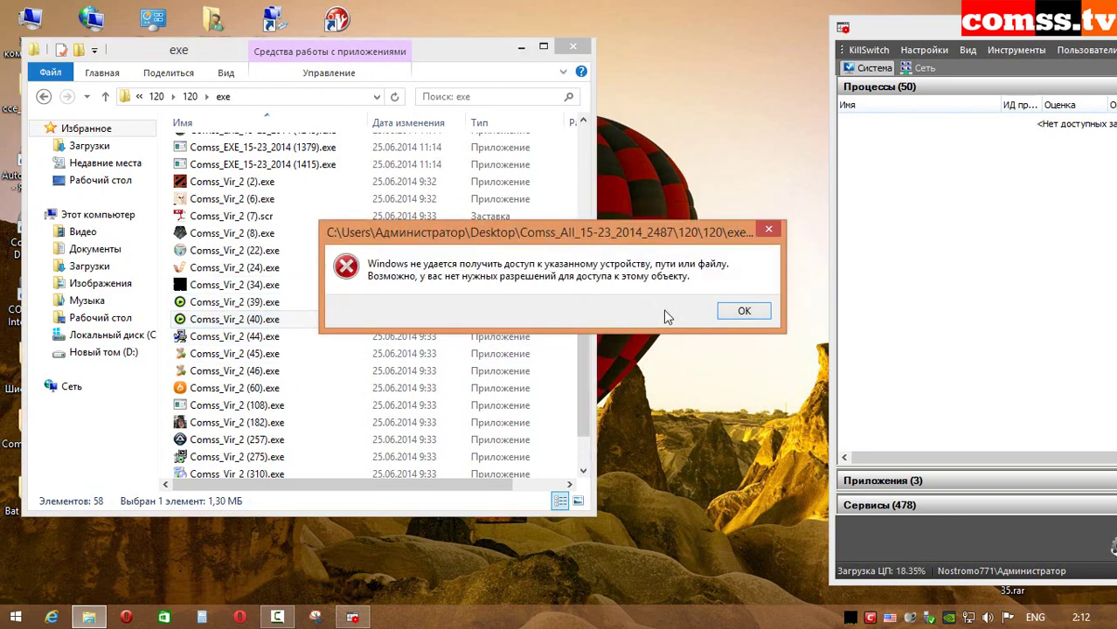
{"action": "left_click", "coordinate": [742, 313]}
Launch sample Comss_Vir_2 (44) and accept the license agreement to install the Internet_and_Web_News Toolbar with its preset options
{"action": "left_click", "coordinate": [262, 337]}
{"action": "double_click", "coordinate": [262, 337]}
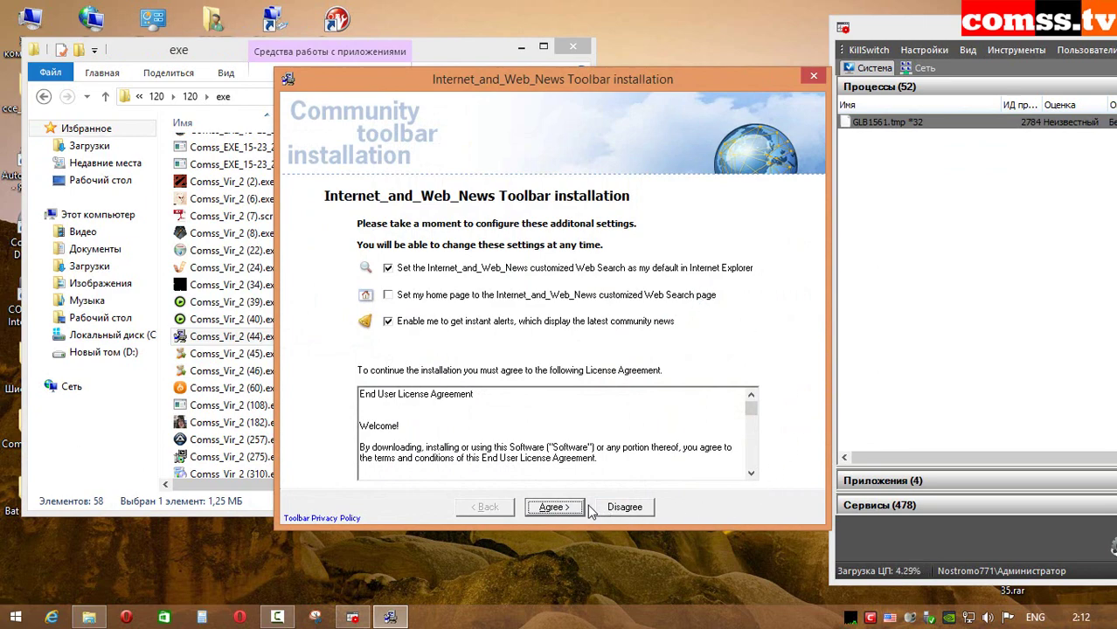
{"action": "left_click", "coordinate": [553, 507]}
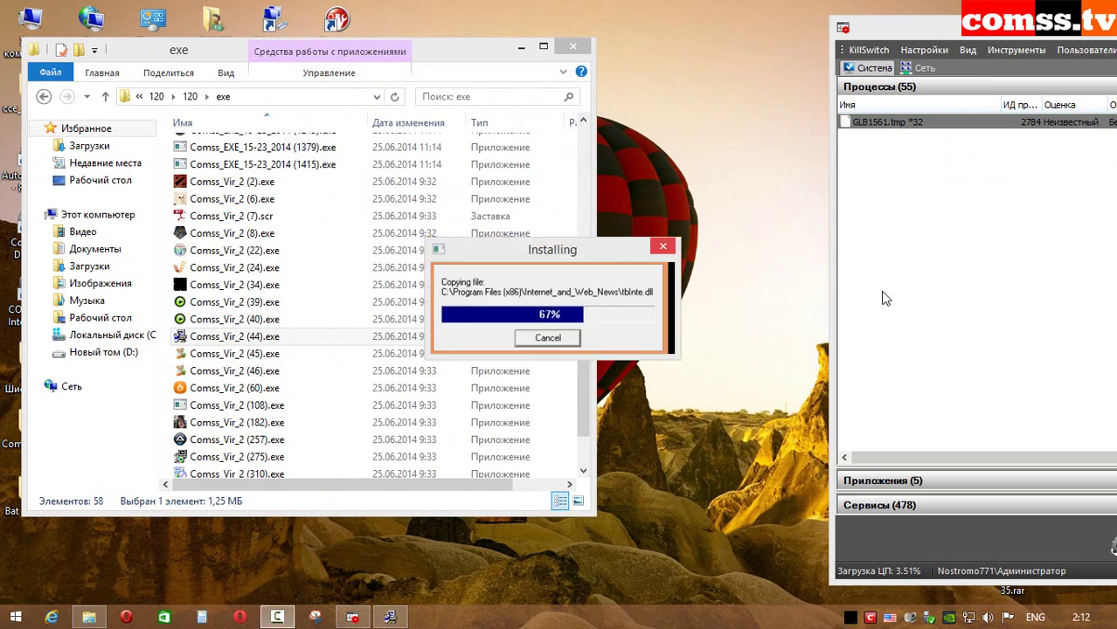
Return to the exe folder and try to launch samples Comss_Vir_2 (45), (46) and (60), dismissing the dialog after each
{"action": "left_click", "coordinate": [415, 70]}
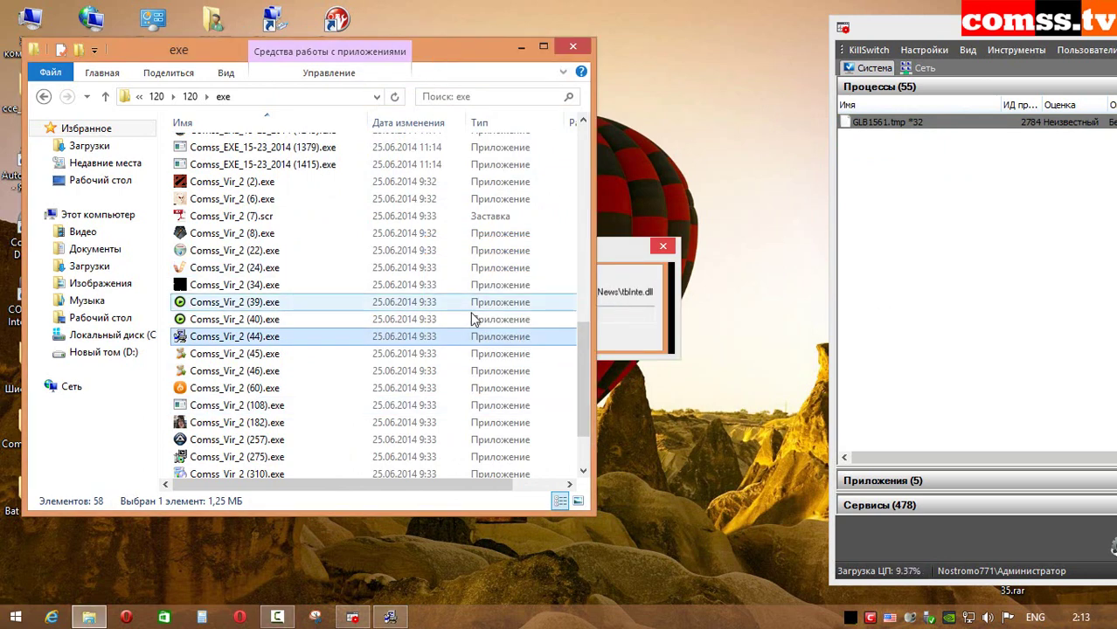
{"action": "double_click", "coordinate": [320, 363]}
{"action": "left_click", "coordinate": [746, 311]}
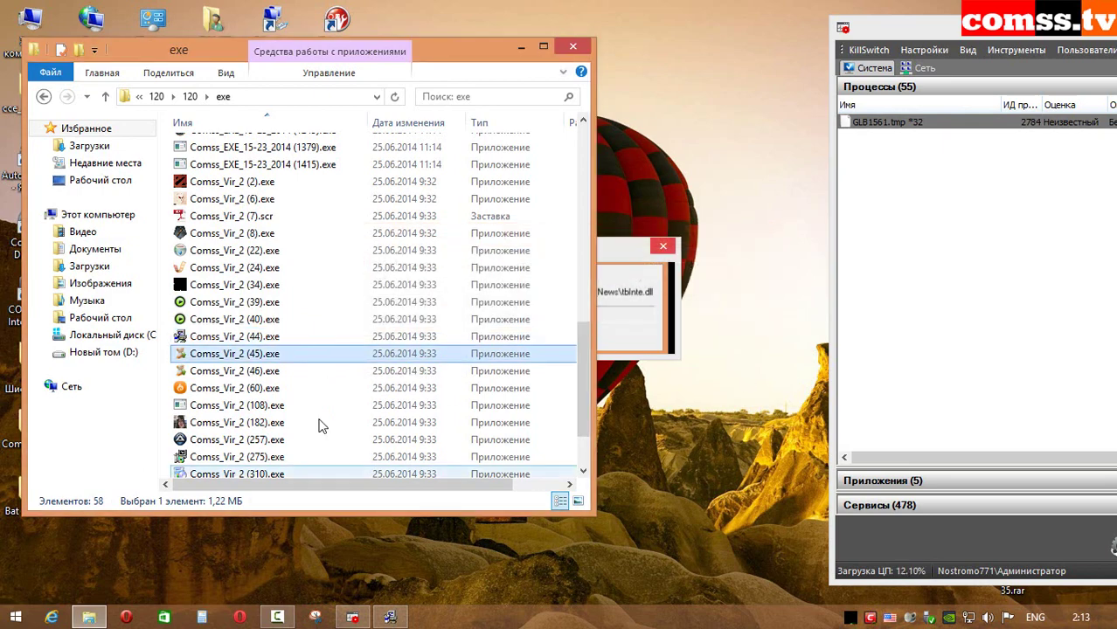
{"action": "double_click", "coordinate": [262, 370]}
{"action": "key", "text": "Return"}
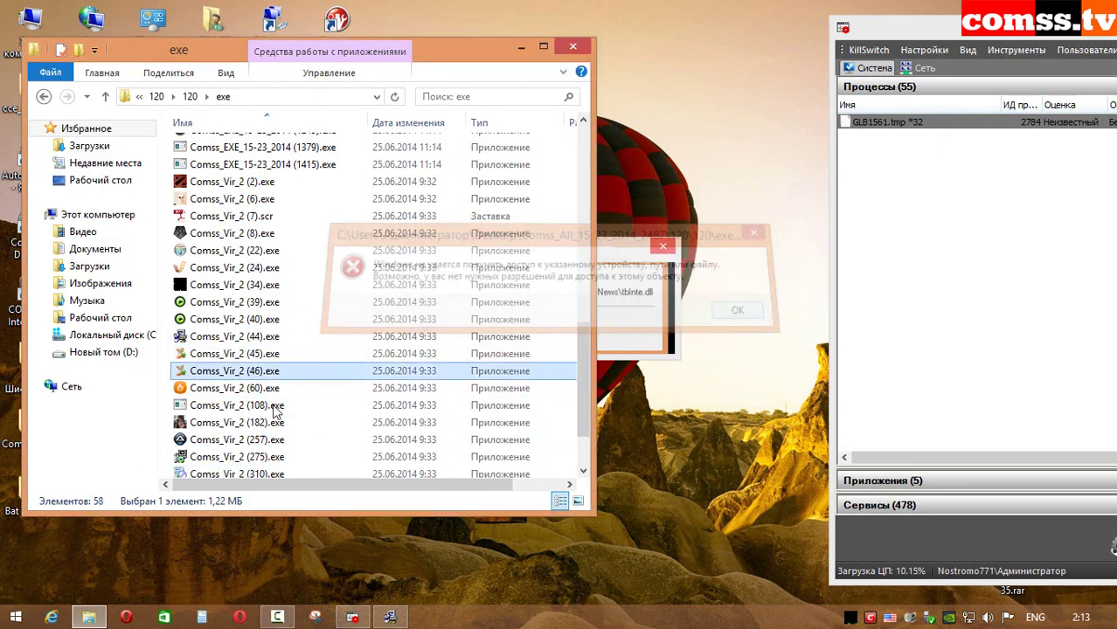
{"action": "double_click", "coordinate": [245, 388]}
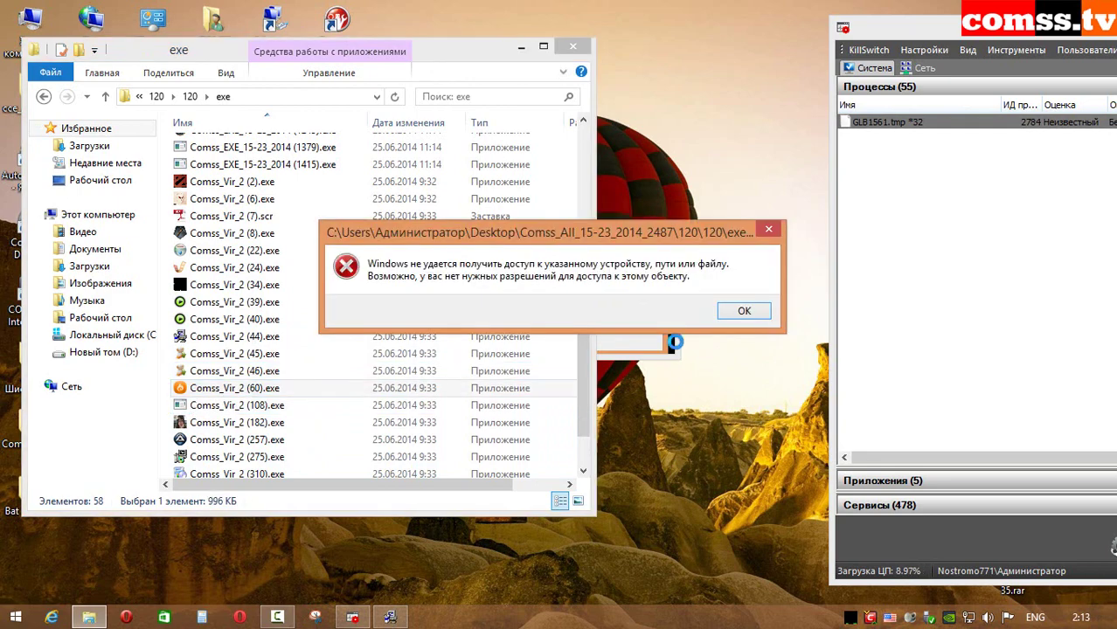
{"action": "left_click", "coordinate": [746, 310]}
Try to launch samples Comss_Vir_2 (108), (182) and (257), dismissing the dialog after each
{"action": "left_click", "coordinate": [262, 406]}
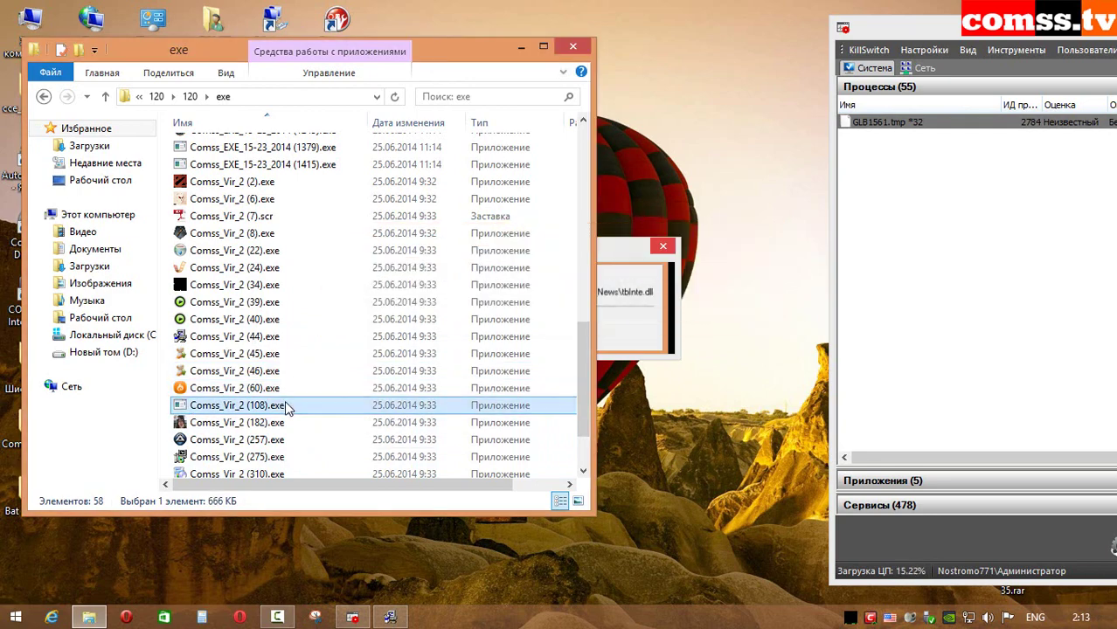
{"action": "double_click", "coordinate": [288, 408]}
{"action": "left_click", "coordinate": [741, 312]}
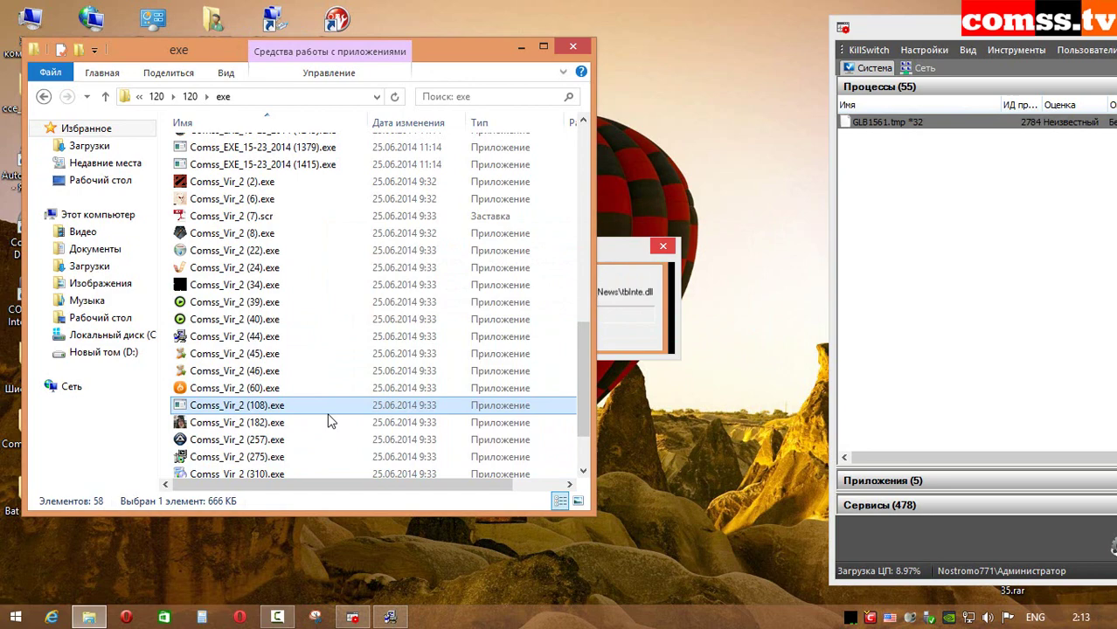
{"action": "double_click", "coordinate": [271, 425]}
{"action": "left_click", "coordinate": [744, 311]}
{"action": "double_click", "coordinate": [263, 441]}
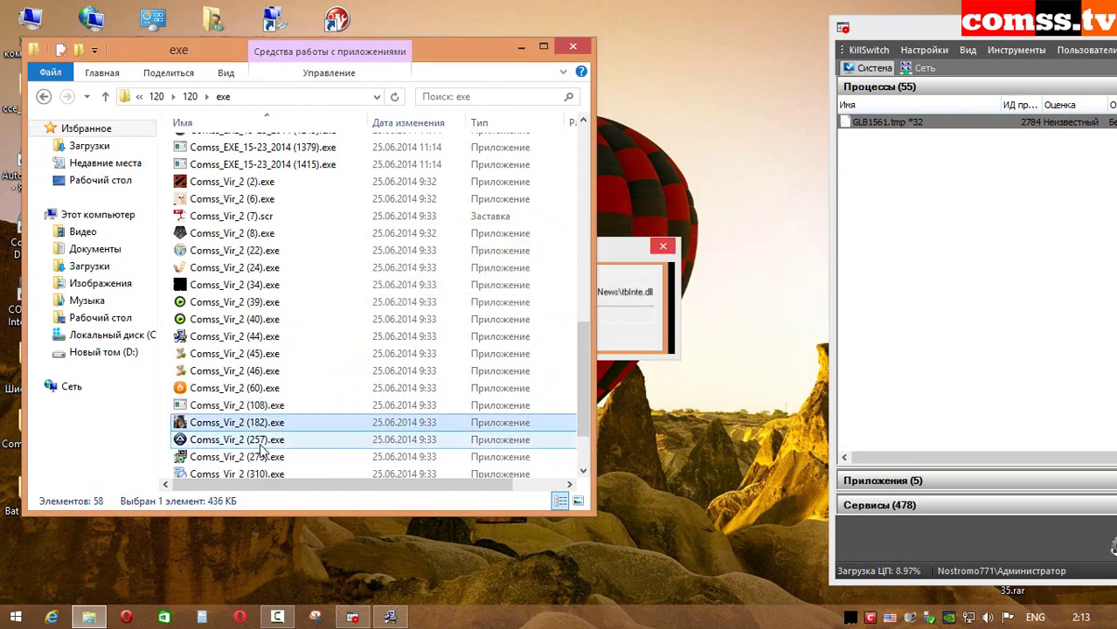
{"action": "left_click", "coordinate": [742, 312]}
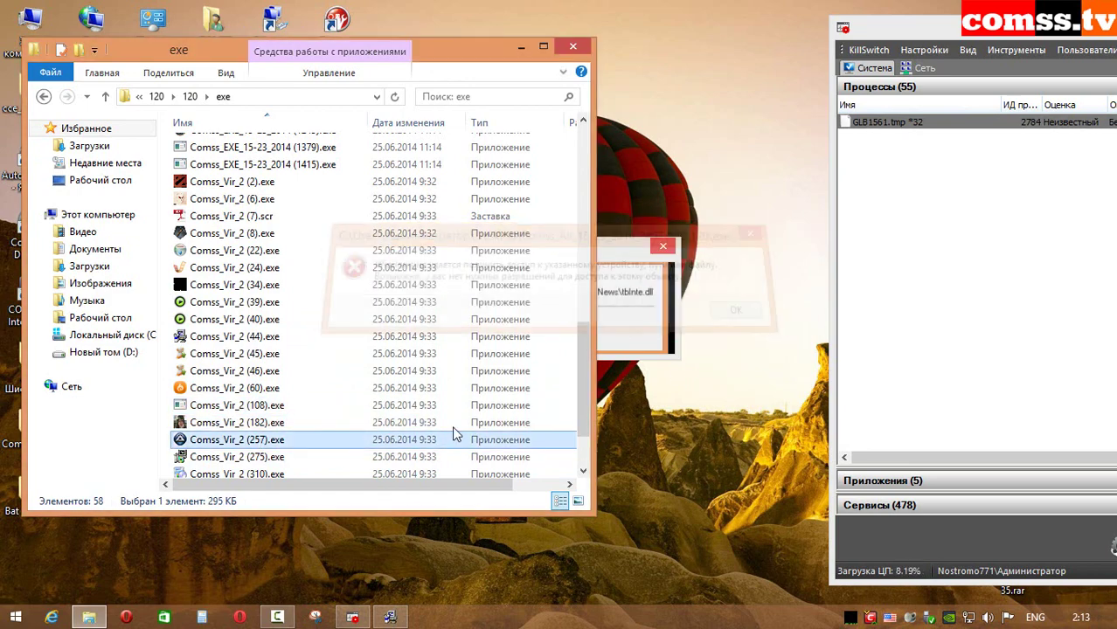
Try to launch samples Comss_Vir_2 (275), (310) and (539), dismissing the dialog after each
{"action": "double_click", "coordinate": [271, 459]}
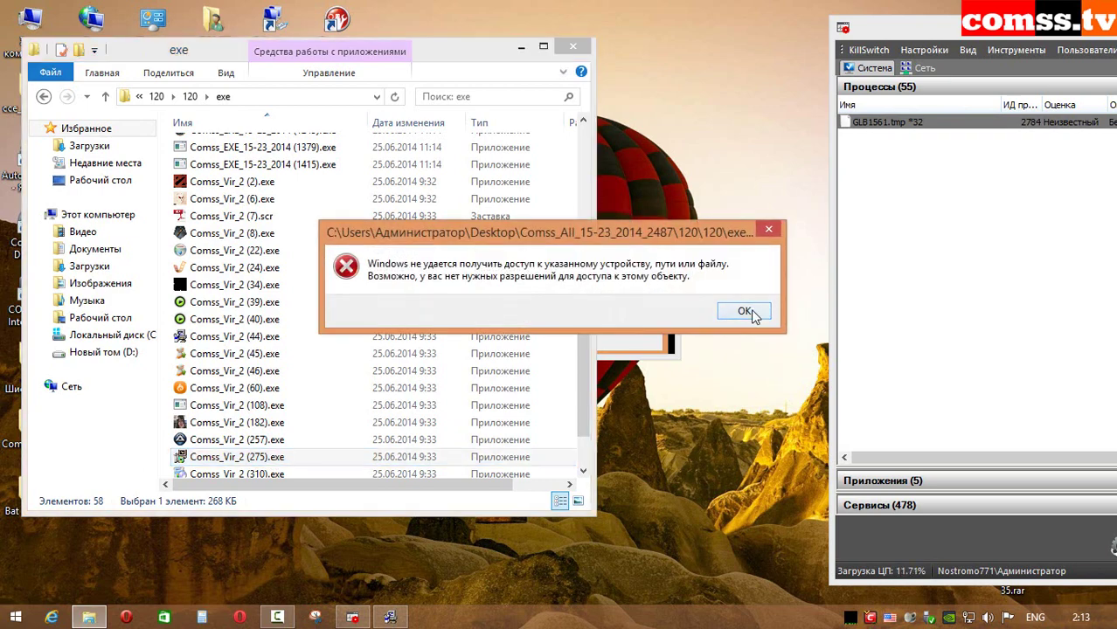
{"action": "left_click", "coordinate": [746, 311]}
{"action": "scroll", "coordinate": [577, 361], "scroll_direction": "down", "scroll_amount": 2}
{"action": "double_click", "coordinate": [262, 399]}
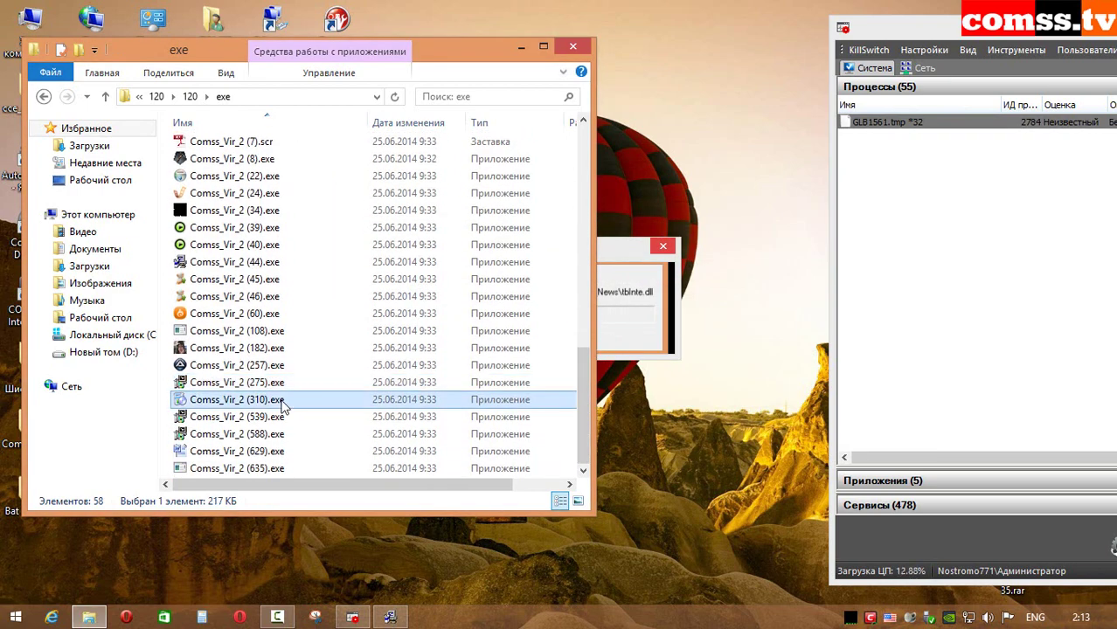
{"action": "left_click", "coordinate": [743, 309]}
{"action": "double_click", "coordinate": [284, 417]}
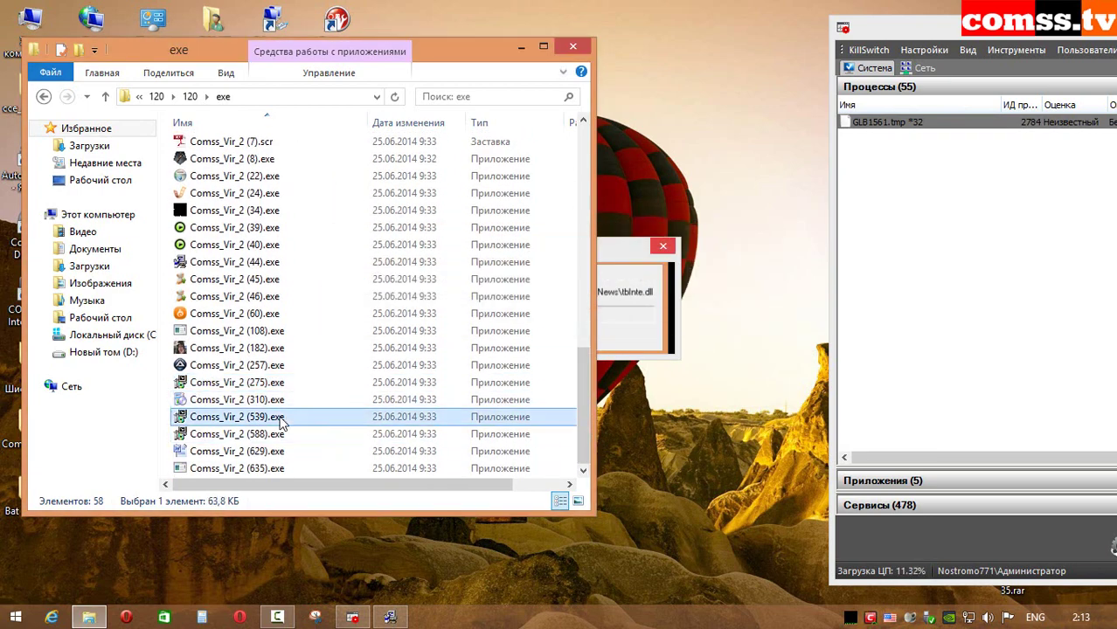
{"action": "key", "text": "Return"}
Try to launch samples Comss_Vir_2 (588), (629) and (635), dismissing the dialog after each
{"action": "left_click", "coordinate": [275, 437]}
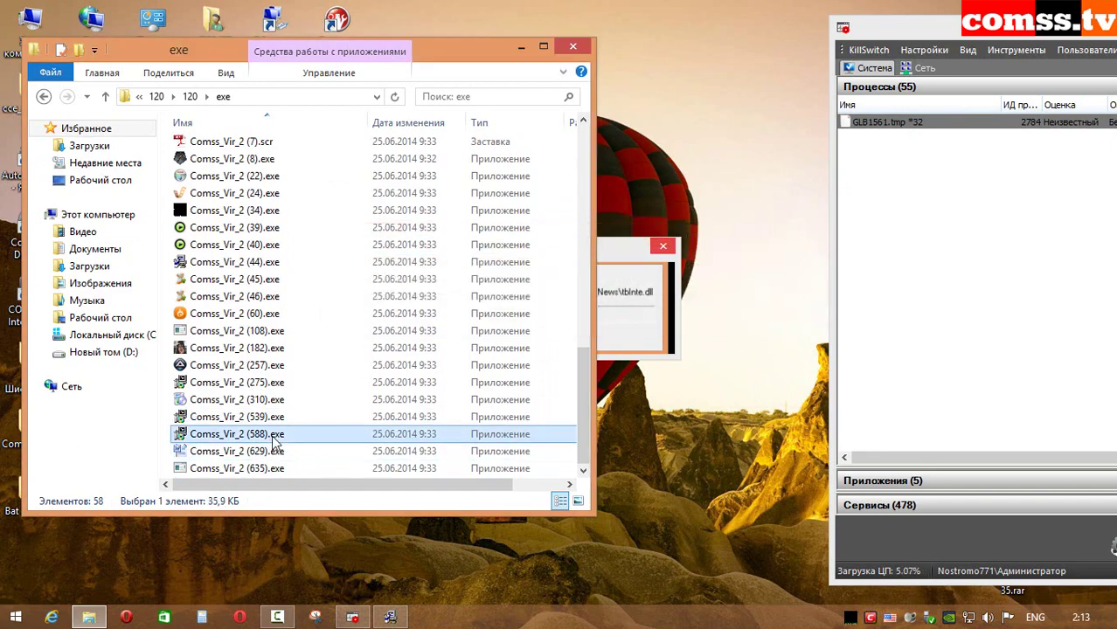
{"action": "double_click", "coordinate": [274, 437]}
{"action": "key", "text": "Return"}
{"action": "double_click", "coordinate": [271, 451]}
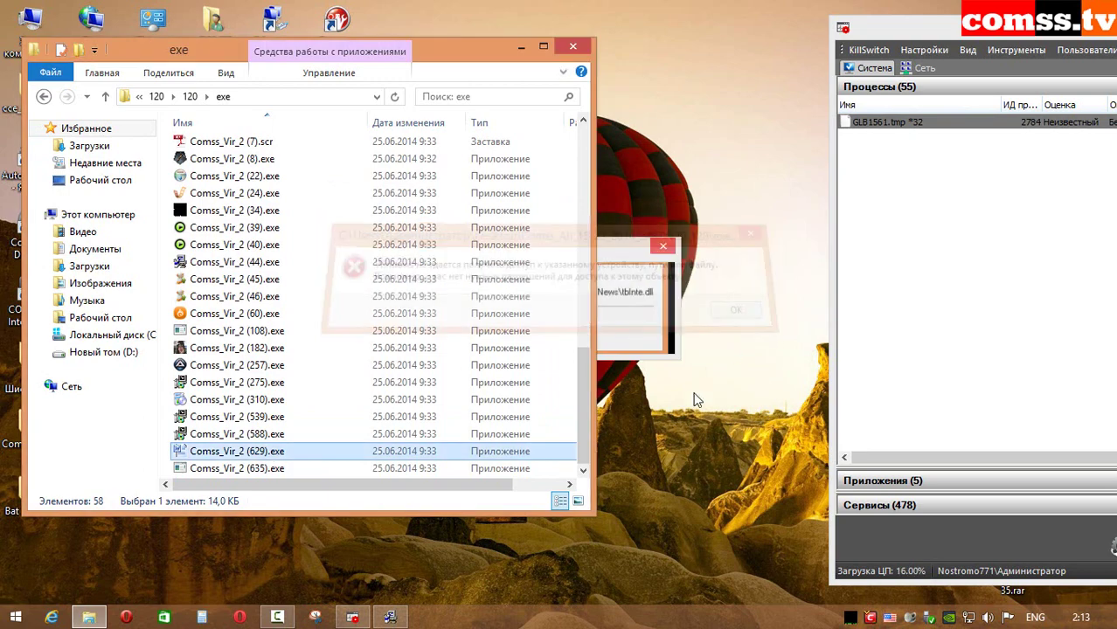
{"action": "key", "text": "Return"}
{"action": "left_click", "coordinate": [296, 472]}
{"action": "double_click", "coordinate": [296, 472]}
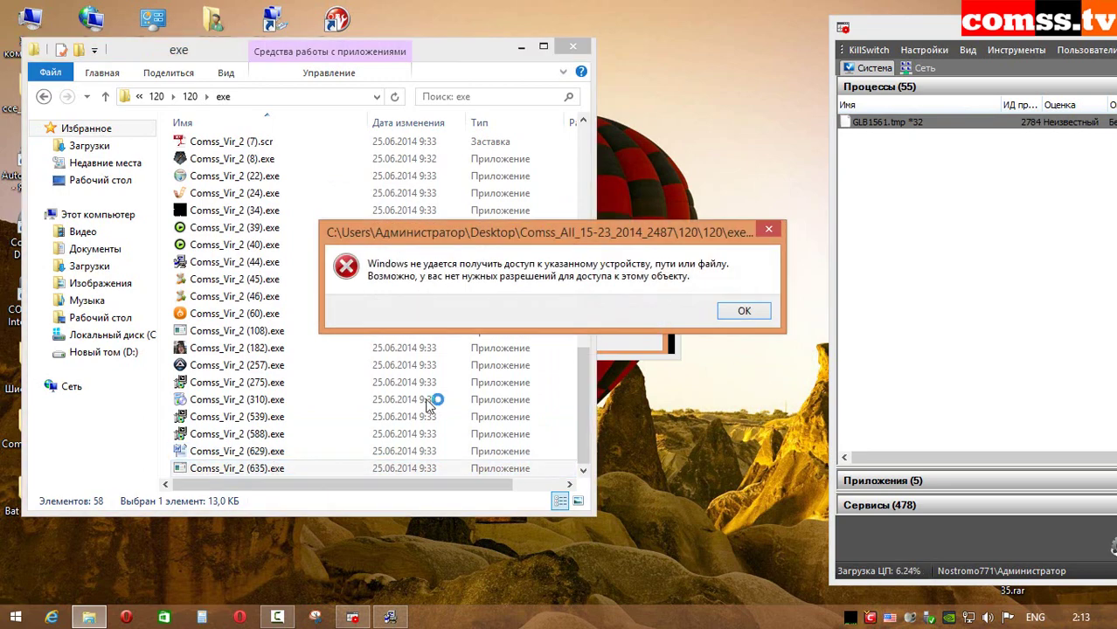
{"action": "left_click", "coordinate": [741, 313]}
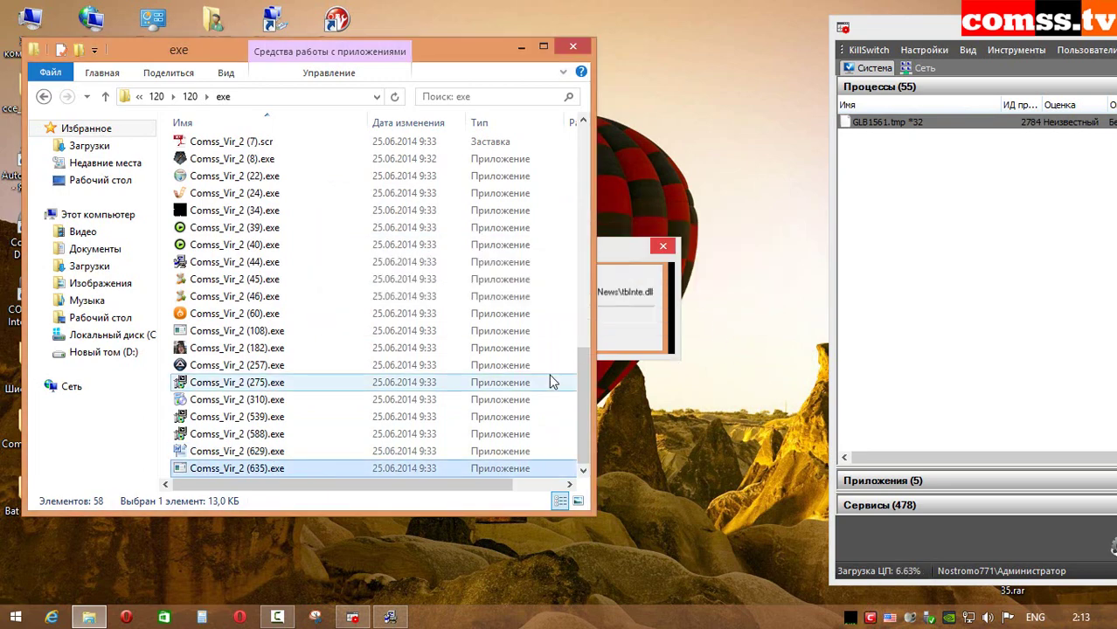
Check the stalled installer window, scan sample Comss_Vir_2 (44).exe with Malwarebytes Anti-Malware, and close the scanner
{"action": "left_click_drag", "start_coordinate": [581, 371], "coordinate": [587, 294]}
{"action": "left_click", "coordinate": [622, 262]}
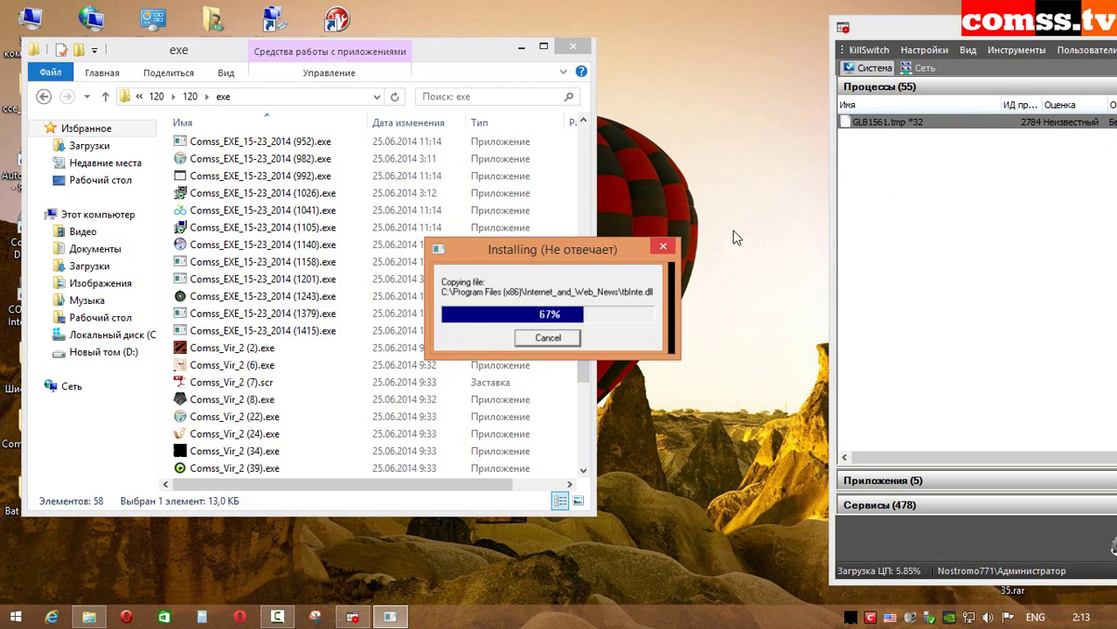
{"action": "left_click_drag", "start_coordinate": [585, 377], "coordinate": [586, 423]}
{"action": "left_click", "coordinate": [253, 351]}
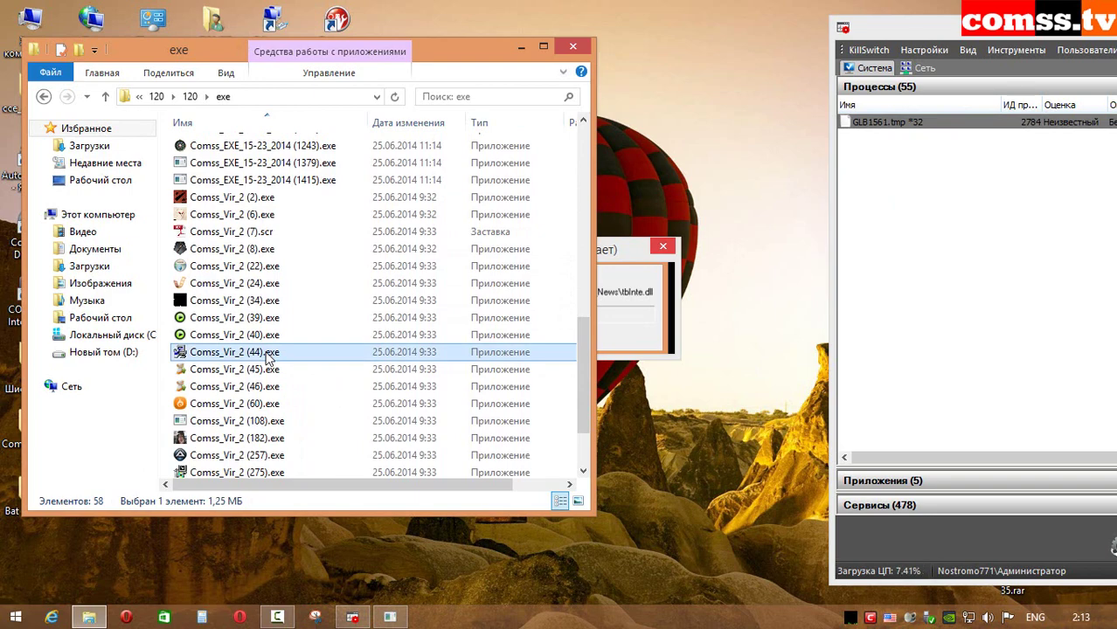
{"action": "right_click", "coordinate": [253, 352]}
{"action": "left_click", "coordinate": [367, 252]}
{"action": "right_click", "coordinate": [282, 354]}
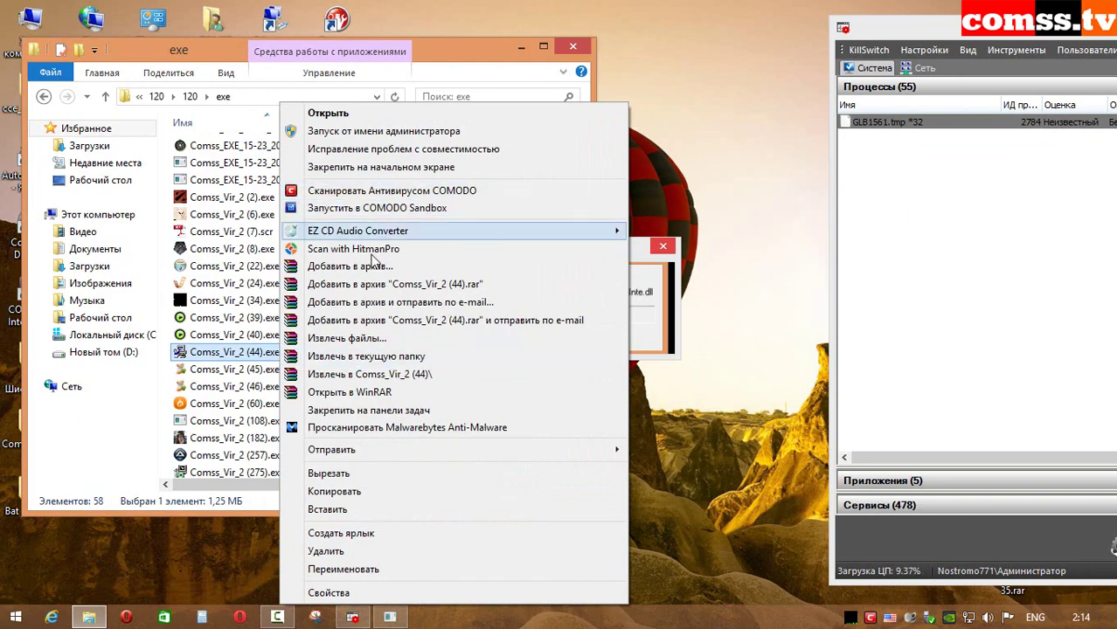
{"action": "left_click", "coordinate": [410, 427]}
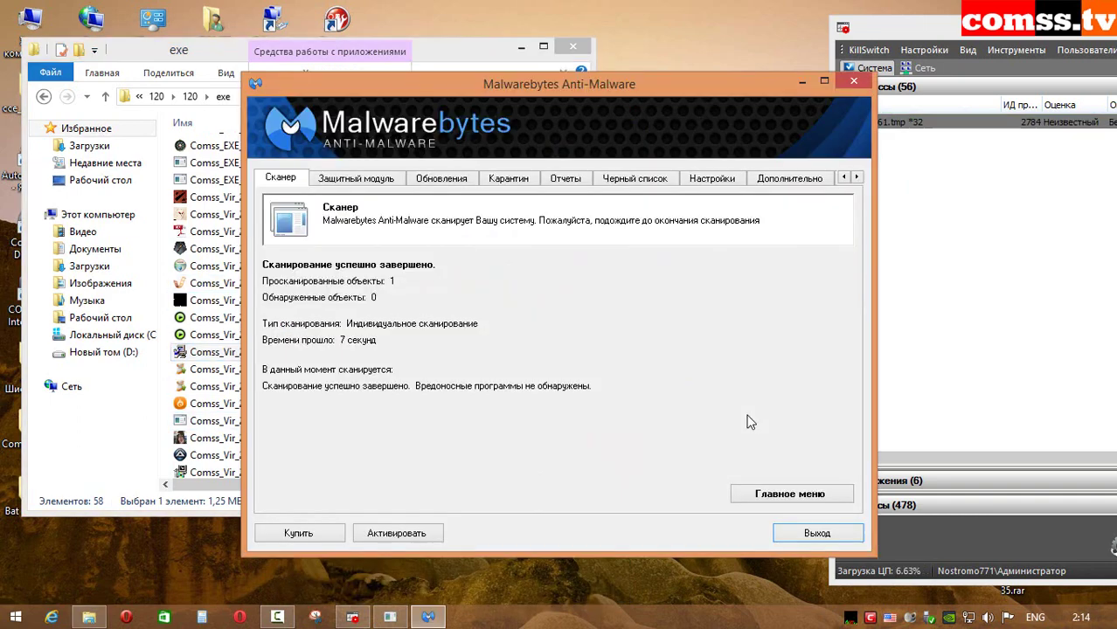
{"action": "left_click", "coordinate": [855, 81]}
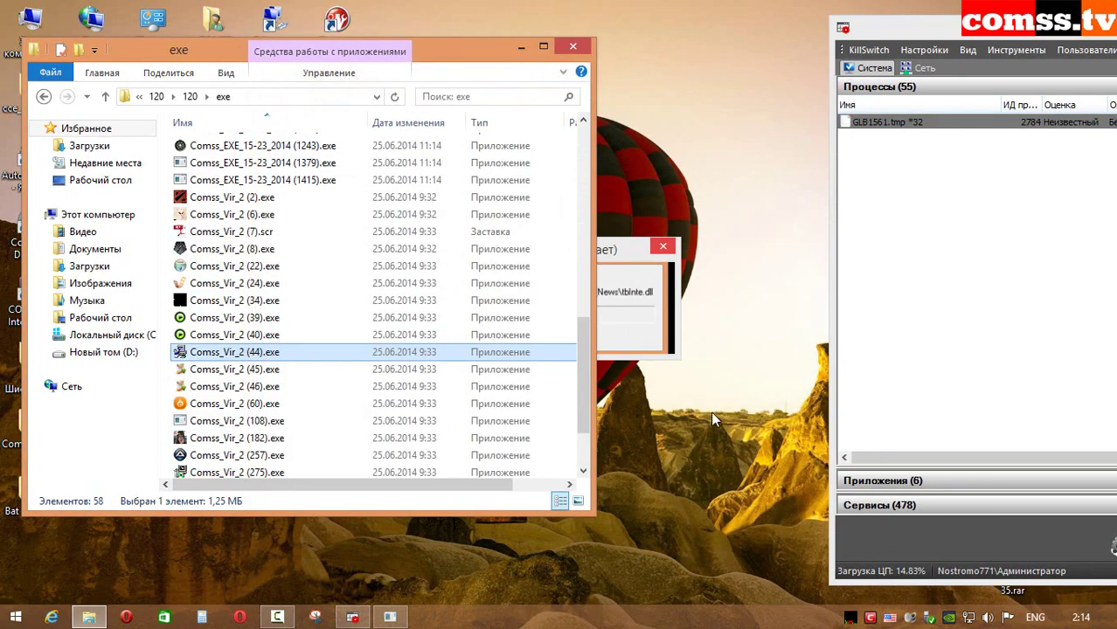
Move the exe folder window clear of the desktop icons and delete all the samples in it
{"action": "left_click_drag", "start_coordinate": [349, 50], "coordinate": [576, 91]}
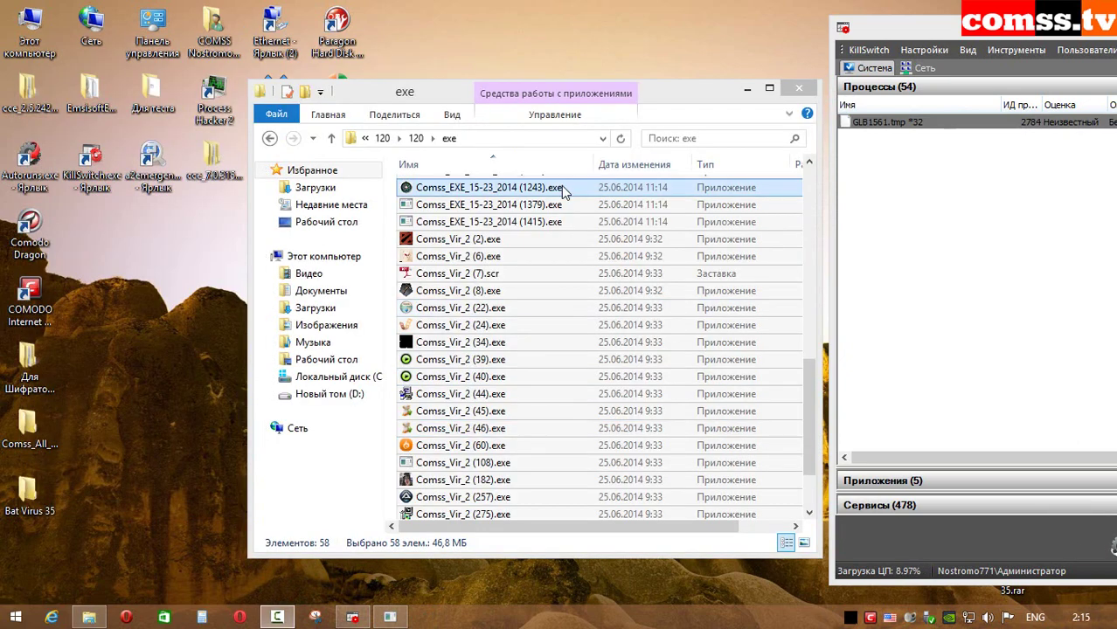
{"action": "left_click", "coordinate": [552, 212]}
{"action": "key", "text": "ctrl+a"}
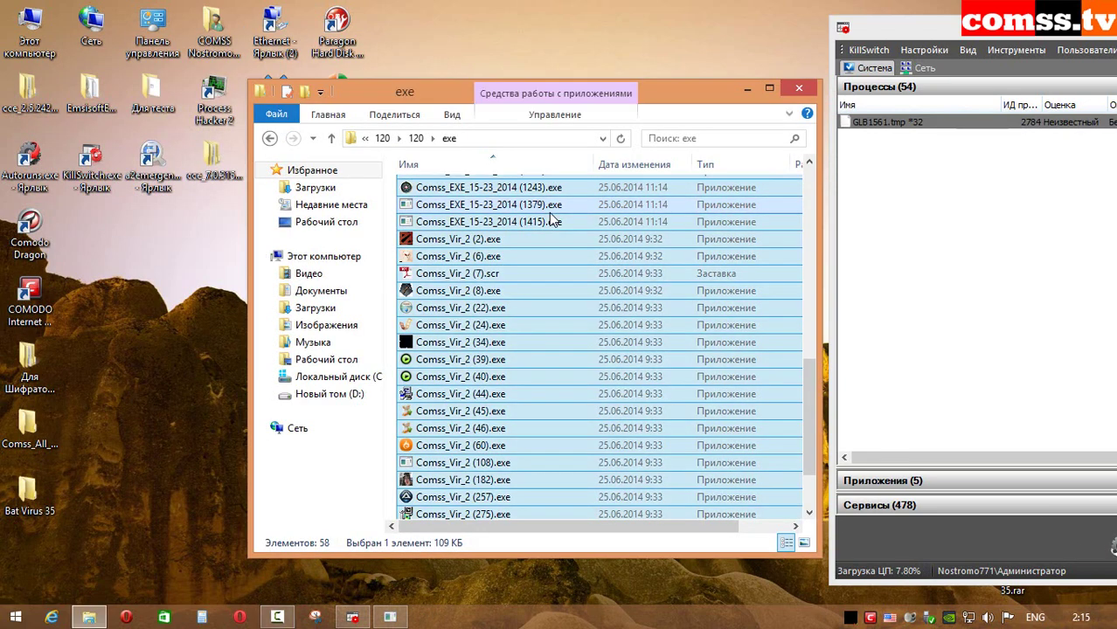
{"action": "key", "text": "Delete"}
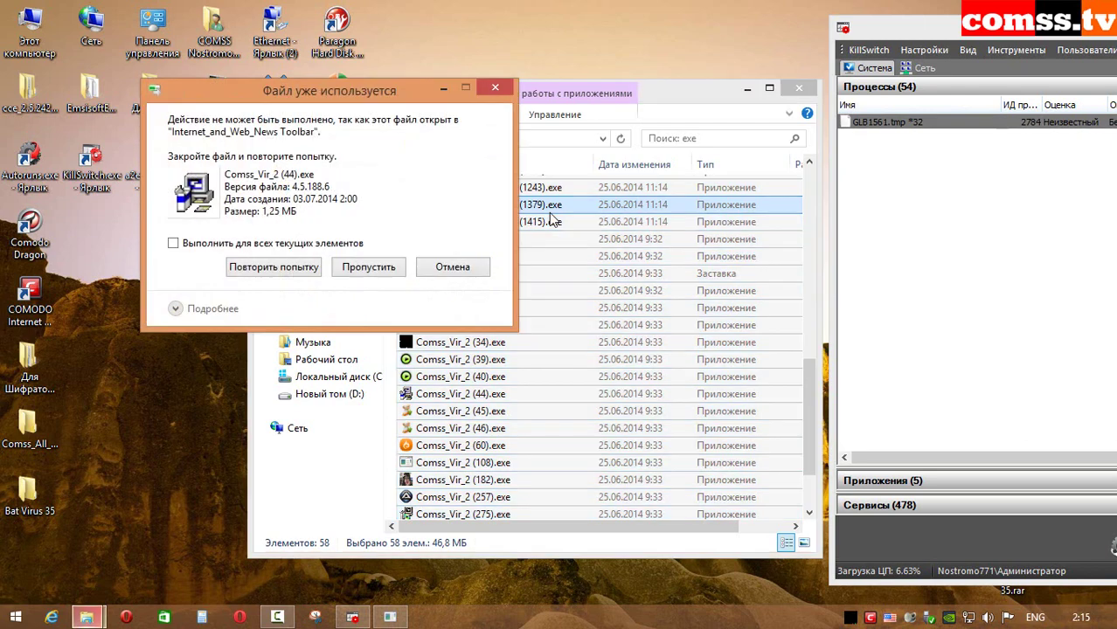
{"action": "left_click", "coordinate": [374, 401]}
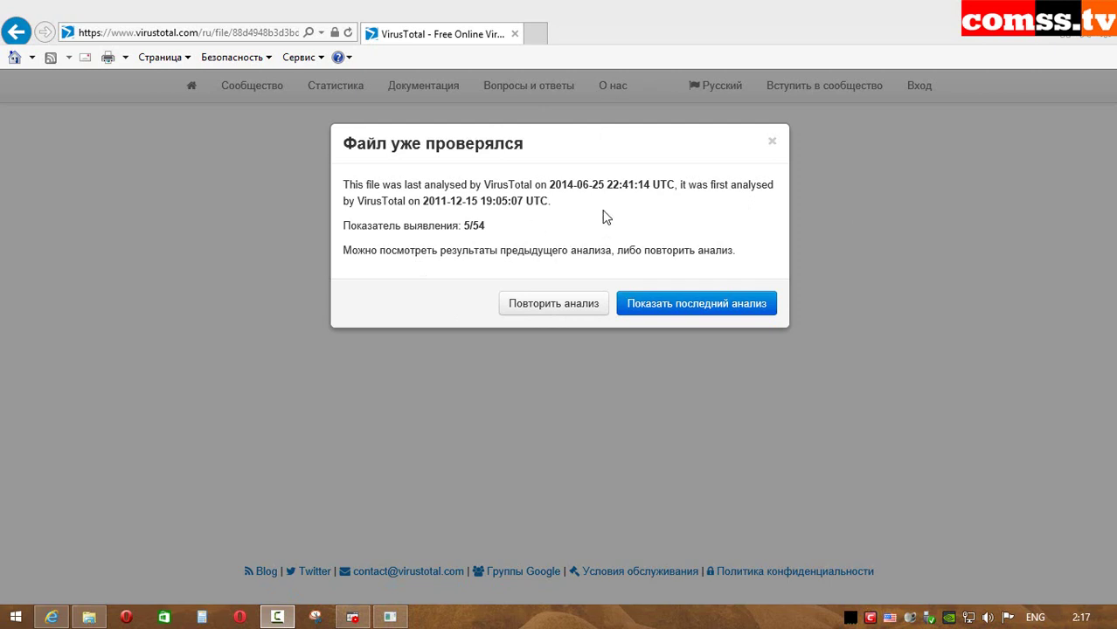
Repeat the VirusTotal analysis of Comss_Vir_2 (44).exe and examine the verdicts of the individual antivirus engines
{"action": "left_click", "coordinate": [553, 311]}
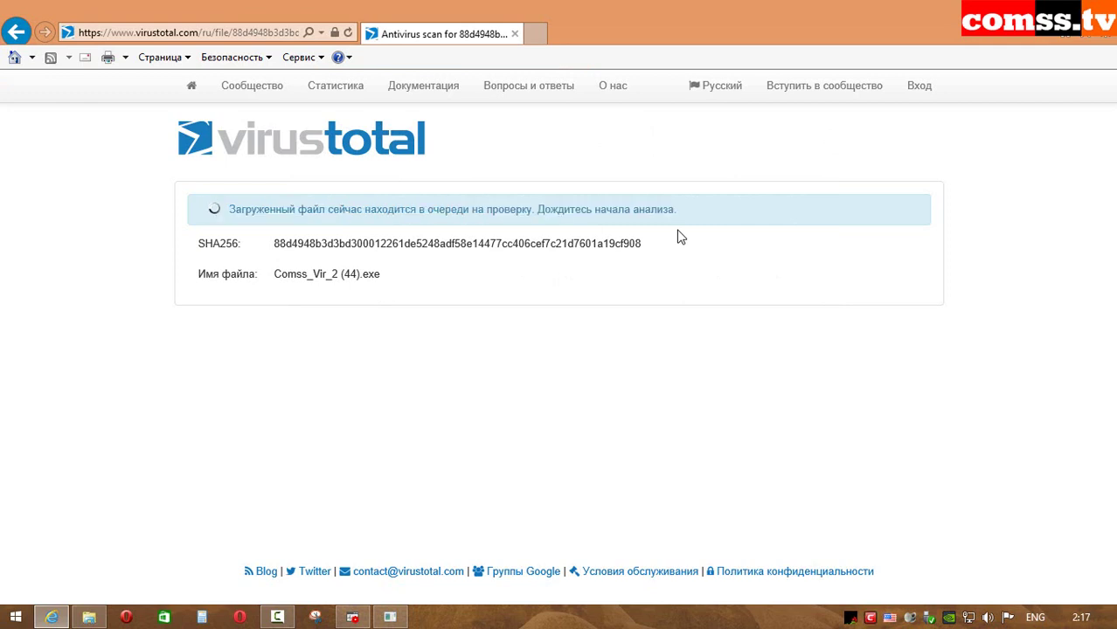
{"action": "scroll", "coordinate": [673, 254], "scroll_direction": "down", "scroll_amount": 1}
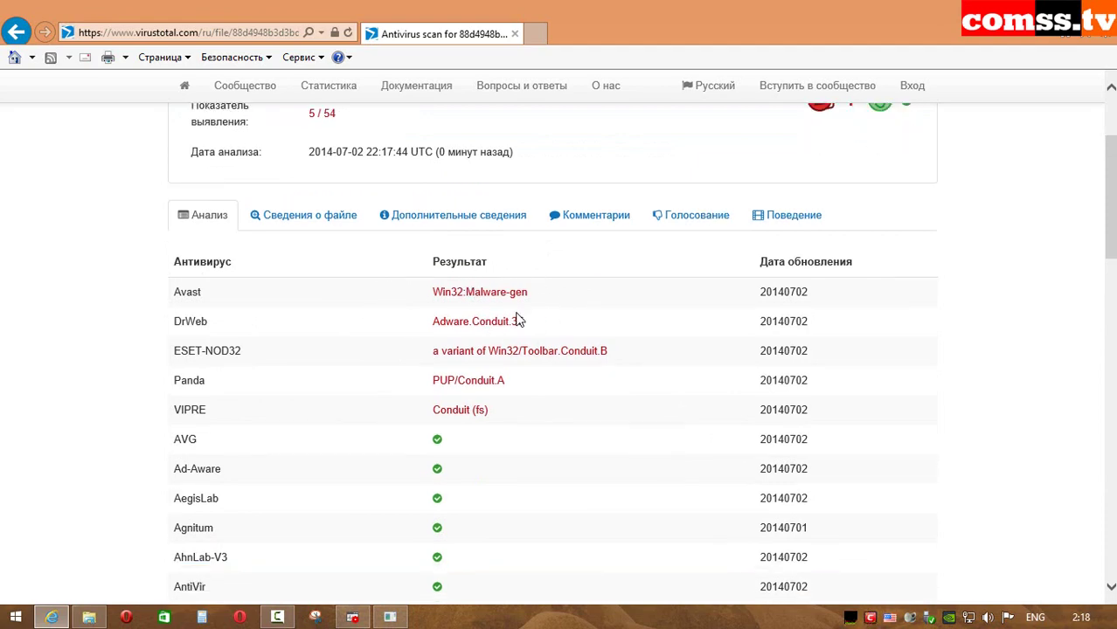
{"action": "scroll", "coordinate": [516, 321], "scroll_direction": "up", "scroll_amount": 2}
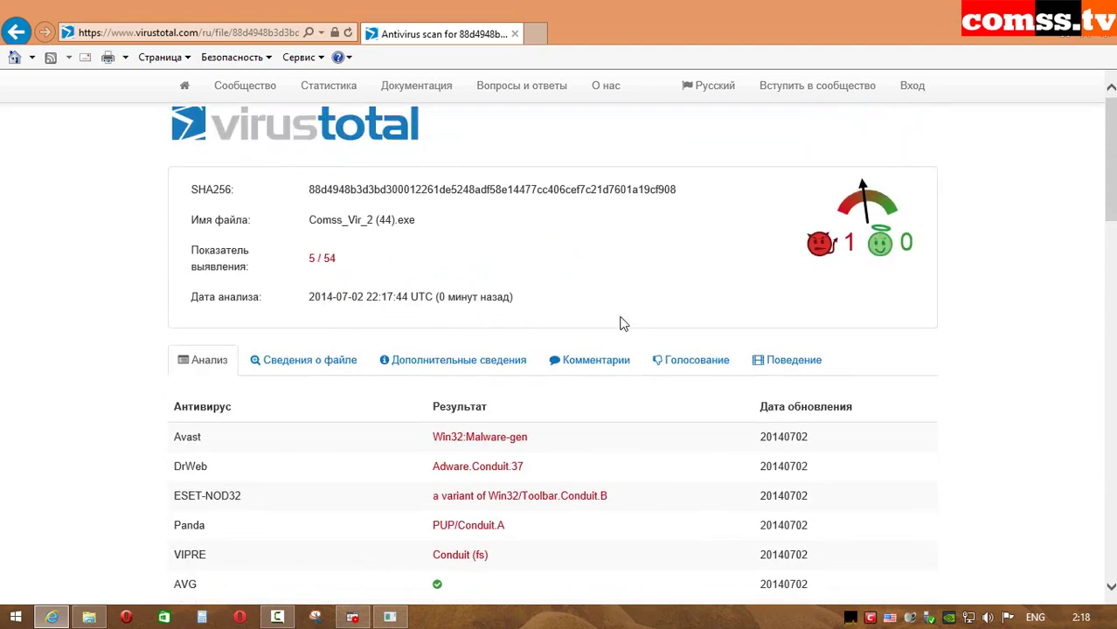
{"action": "scroll", "coordinate": [621, 323], "scroll_direction": "down", "scroll_amount": 3}
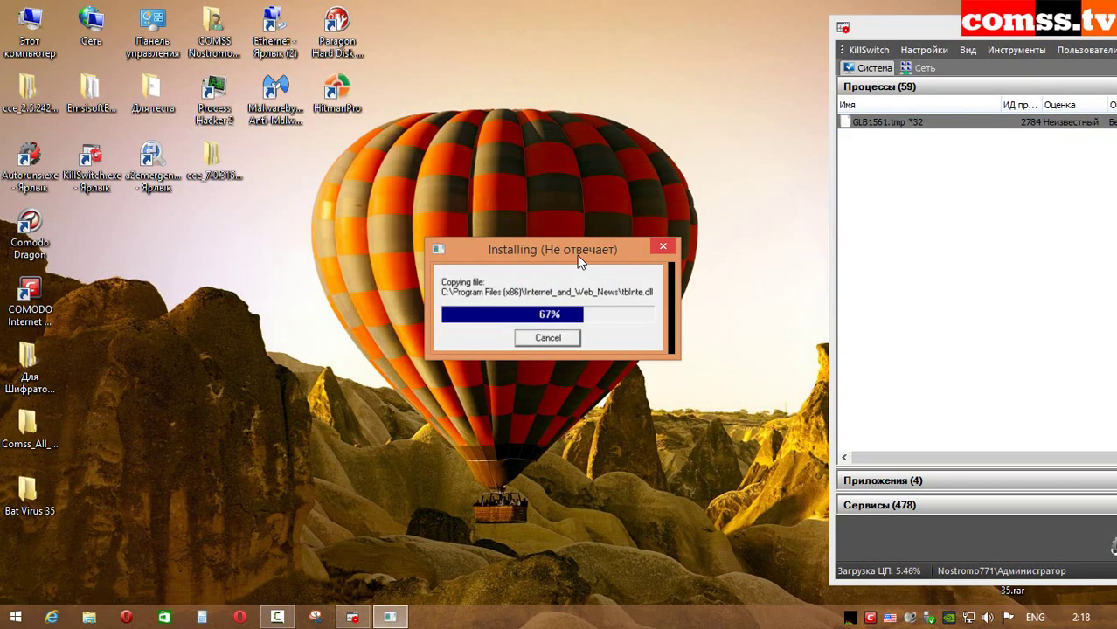
Force the unresponsive toolbar installer to close, and run a HitmanPro system scan, exiting without cleaning
{"action": "left_click", "coordinate": [664, 246]}
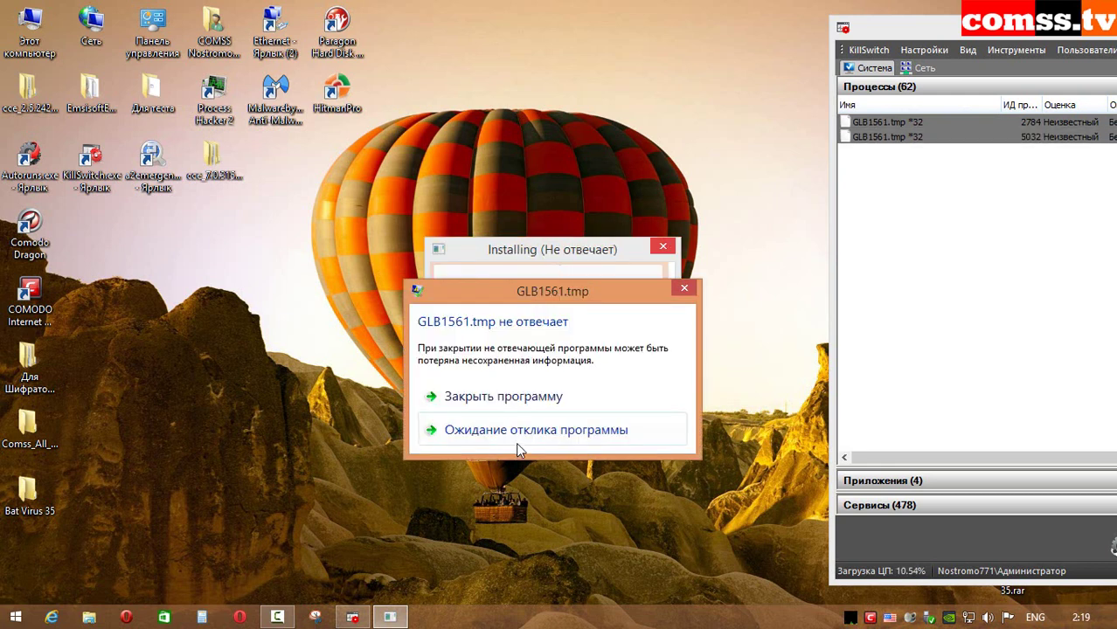
{"action": "left_click", "coordinate": [535, 396]}
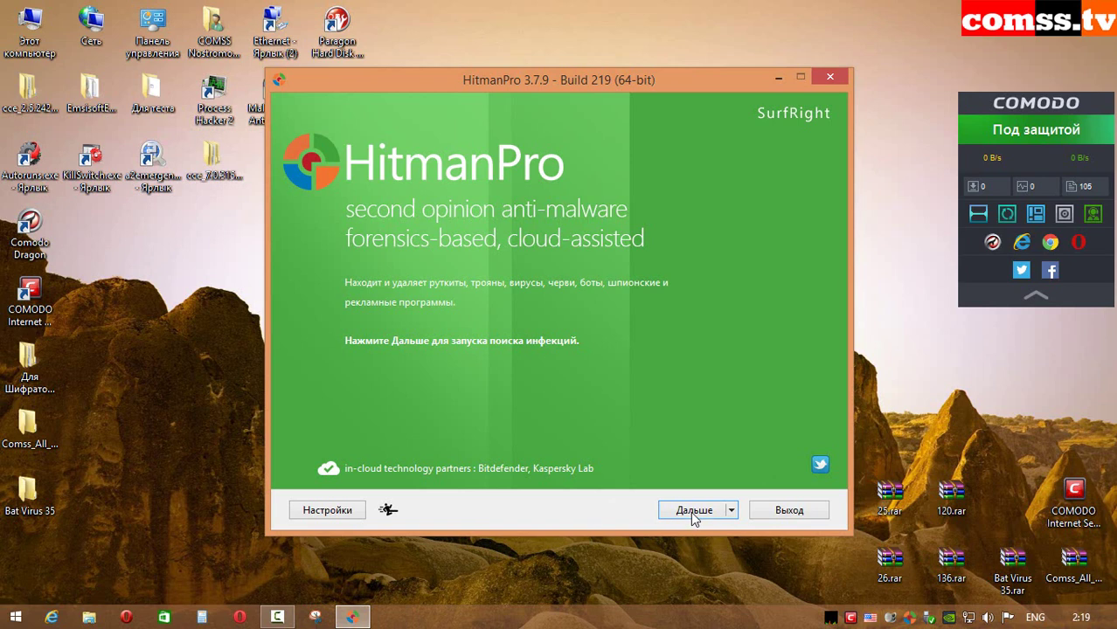
{"action": "left_click", "coordinate": [695, 512]}
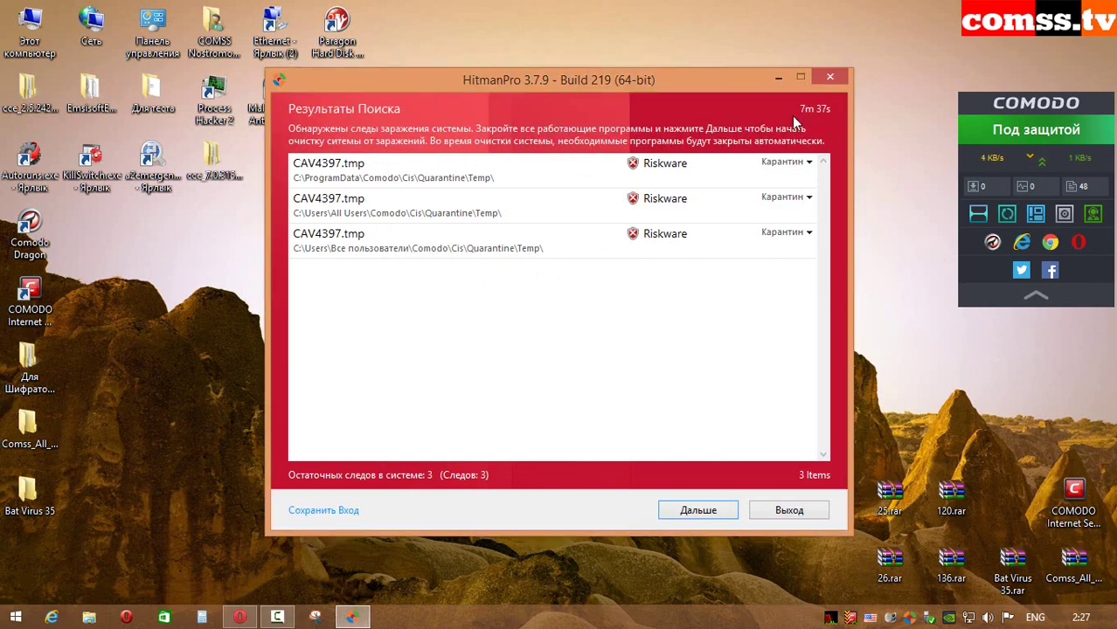
{"action": "left_click", "coordinate": [831, 79]}
Open the Internet_and_Web_News folder inside Program Files (x86) on drive C to inspect what the installer left
{"action": "double_click", "coordinate": [29, 22]}
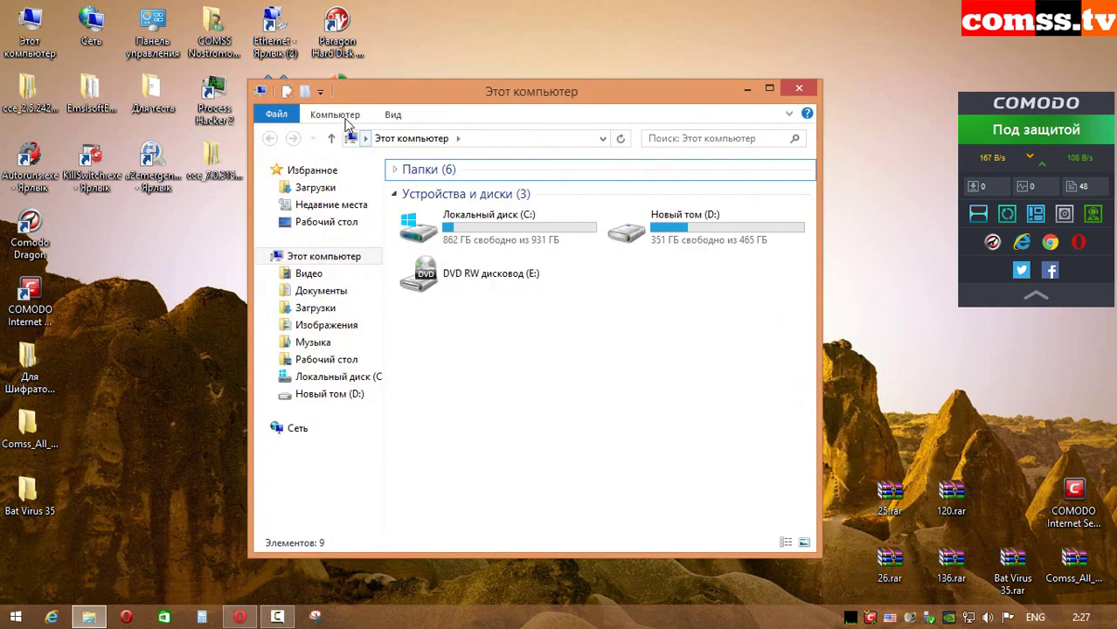
{"action": "left_click", "coordinate": [339, 115]}
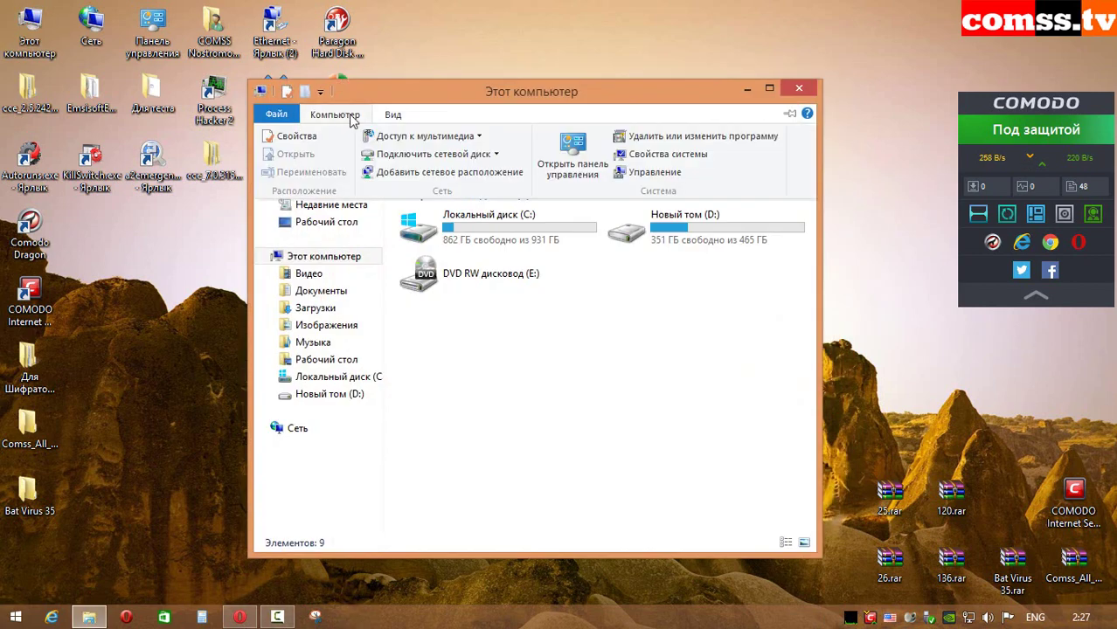
{"action": "double_click", "coordinate": [489, 226]}
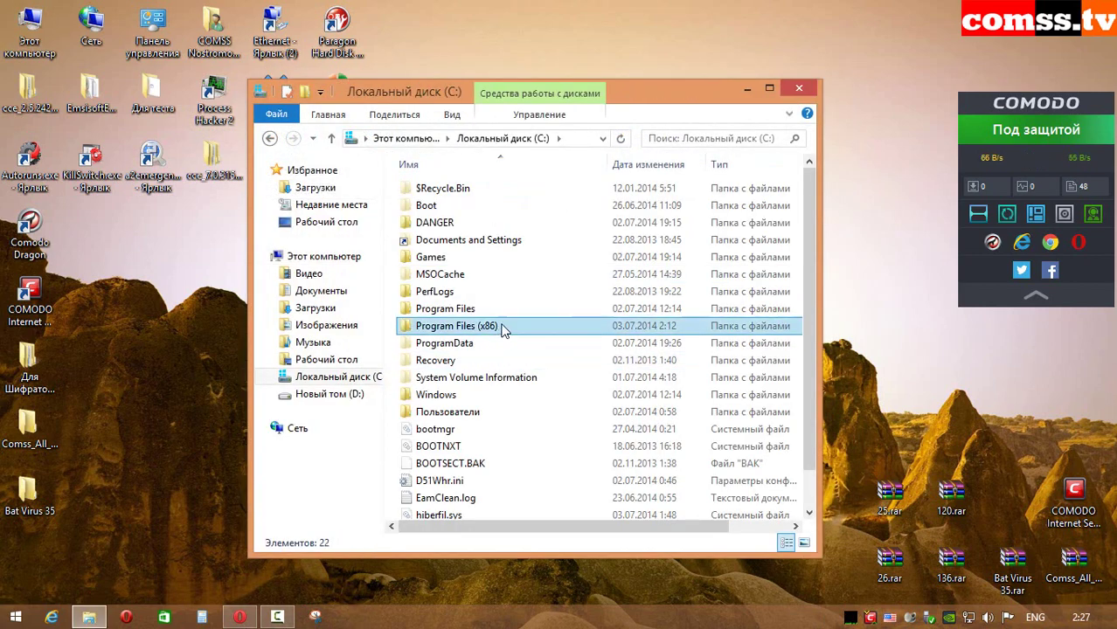
{"action": "double_click", "coordinate": [503, 329]}
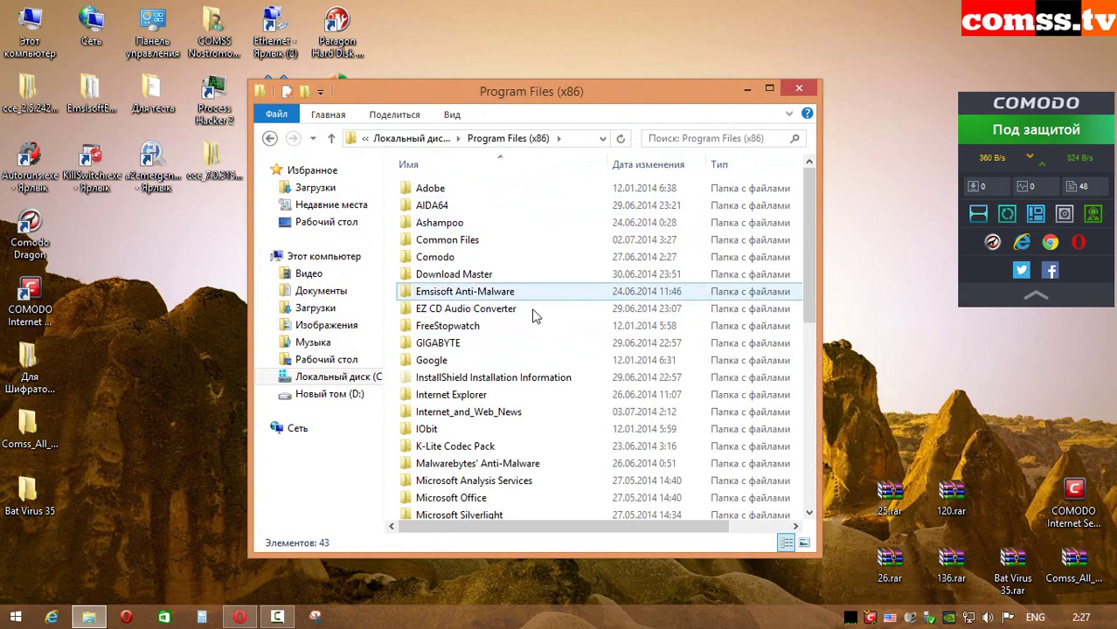
{"action": "type", "text": "internet_"}
{"action": "key", "text": "Return"}
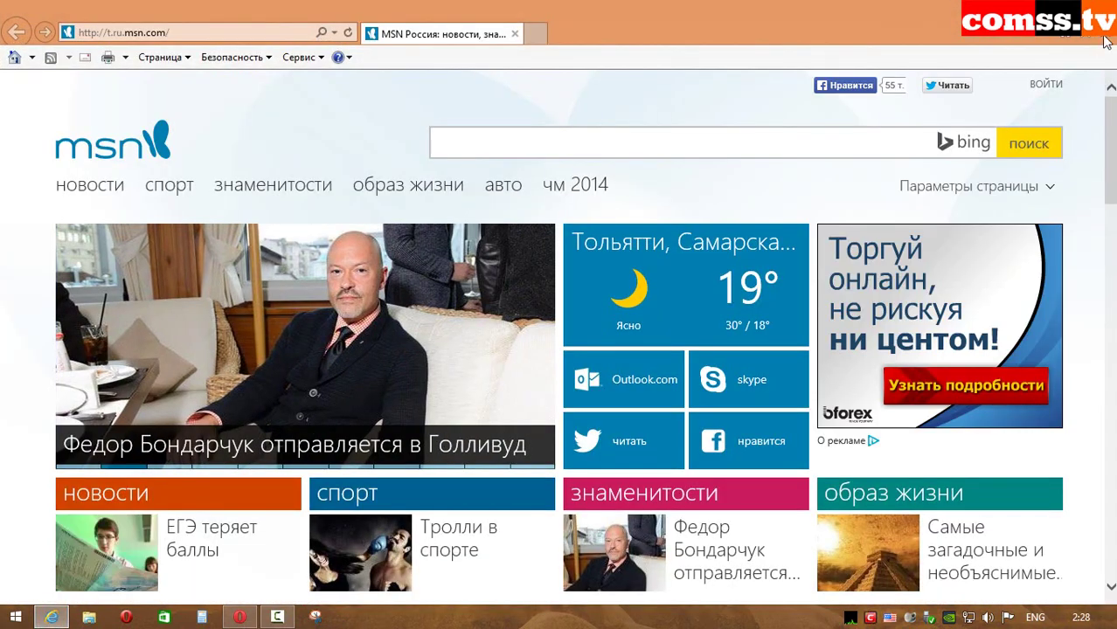
Open Internet Explorer's add-on management and examine the toolbars, search providers, accelerators and tracking protection for toolbar leftovers
{"action": "left_click", "coordinate": [1104, 37]}
{"action": "left_click", "coordinate": [866, 163]}
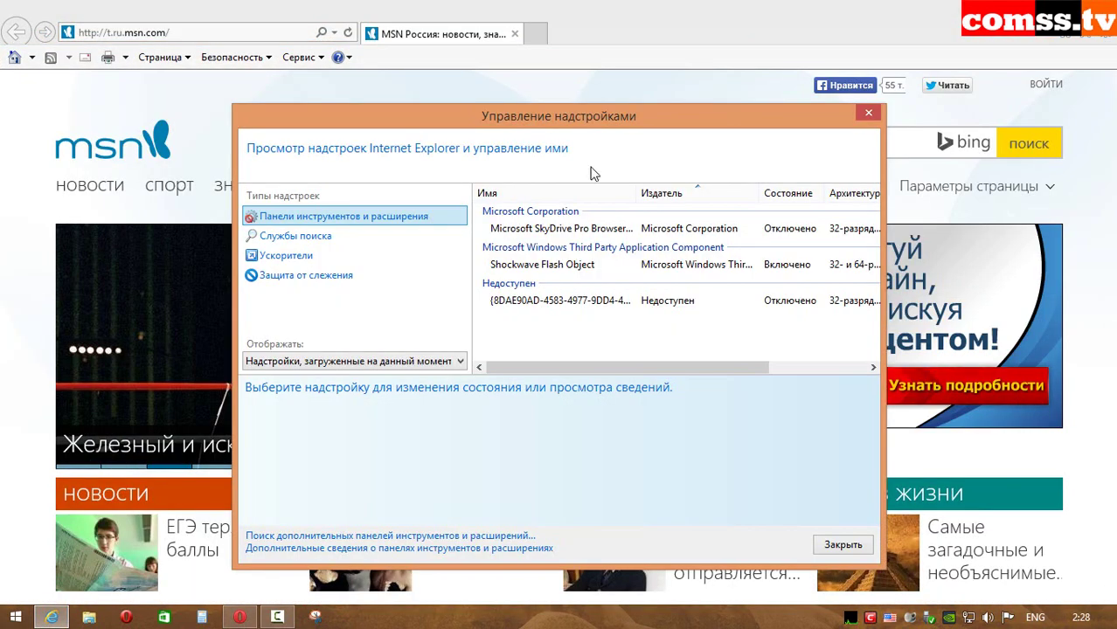
{"action": "left_click", "coordinate": [295, 236]}
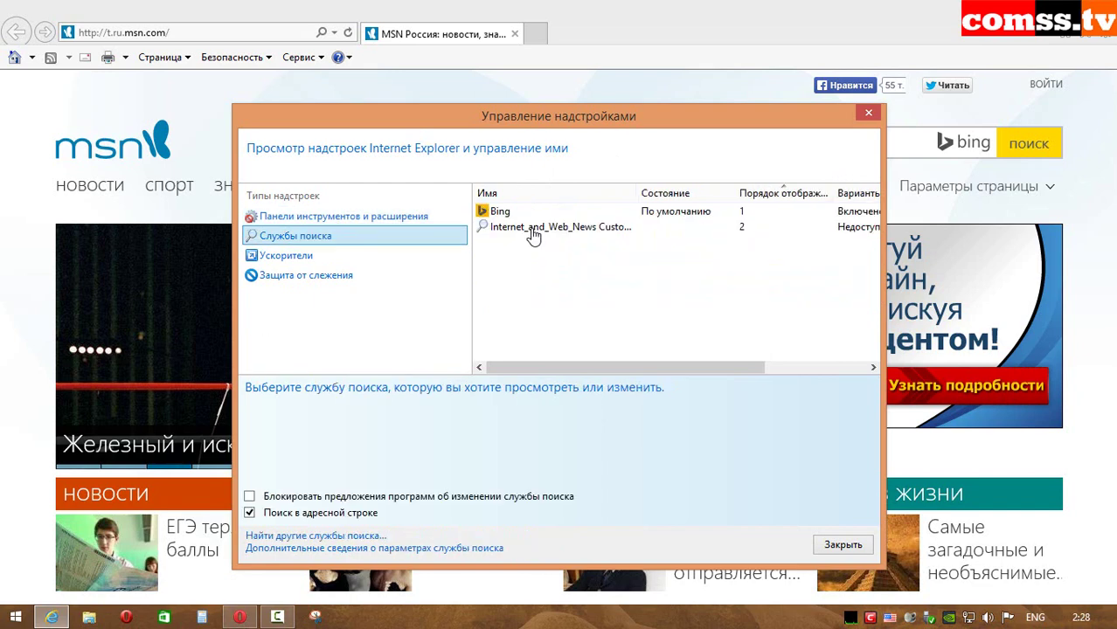
{"action": "left_click", "coordinate": [585, 229]}
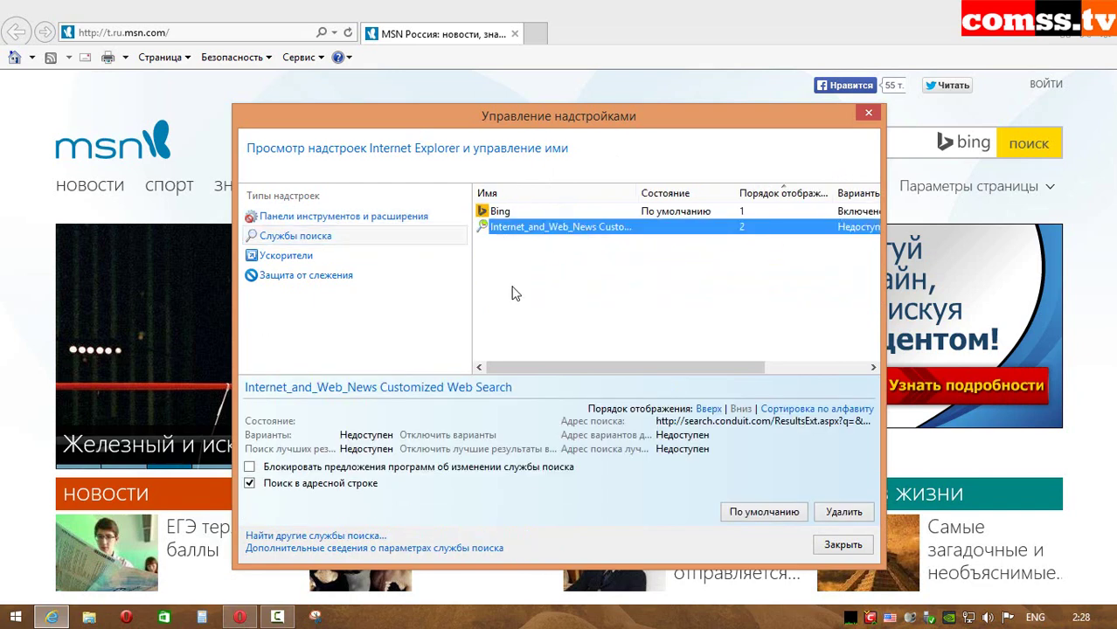
{"action": "left_click", "coordinate": [535, 211]}
{"action": "left_click", "coordinate": [530, 227]}
{"action": "left_click", "coordinate": [312, 253]}
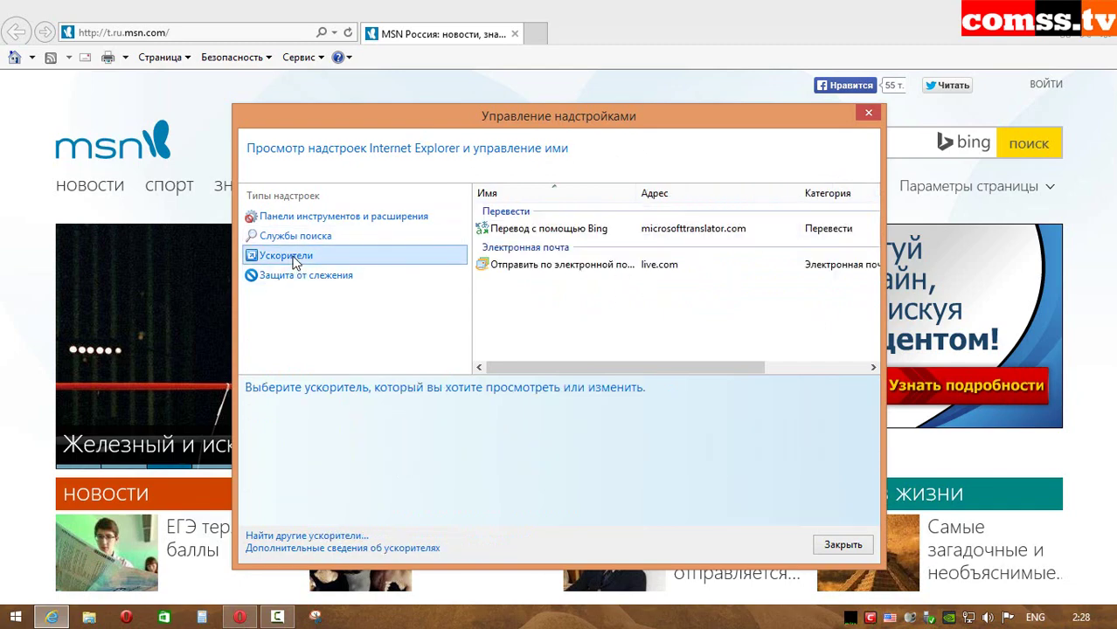
{"action": "left_click", "coordinate": [301, 276]}
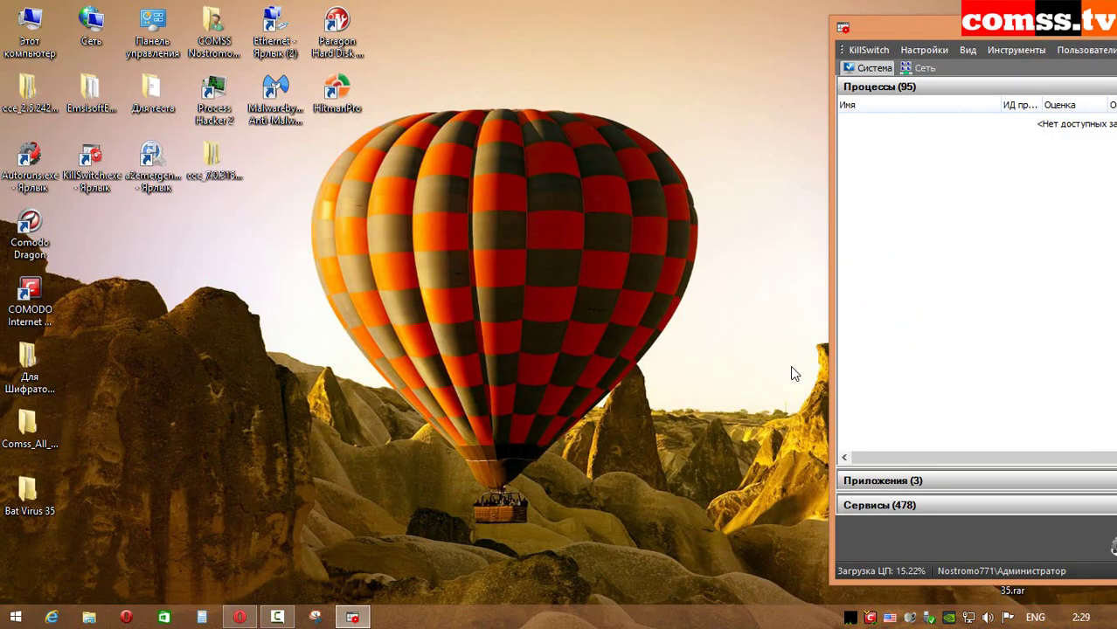
Open subfolder 25 of the Bat Virus 35 collection on the desktop
{"action": "double_click", "coordinate": [62, 500]}
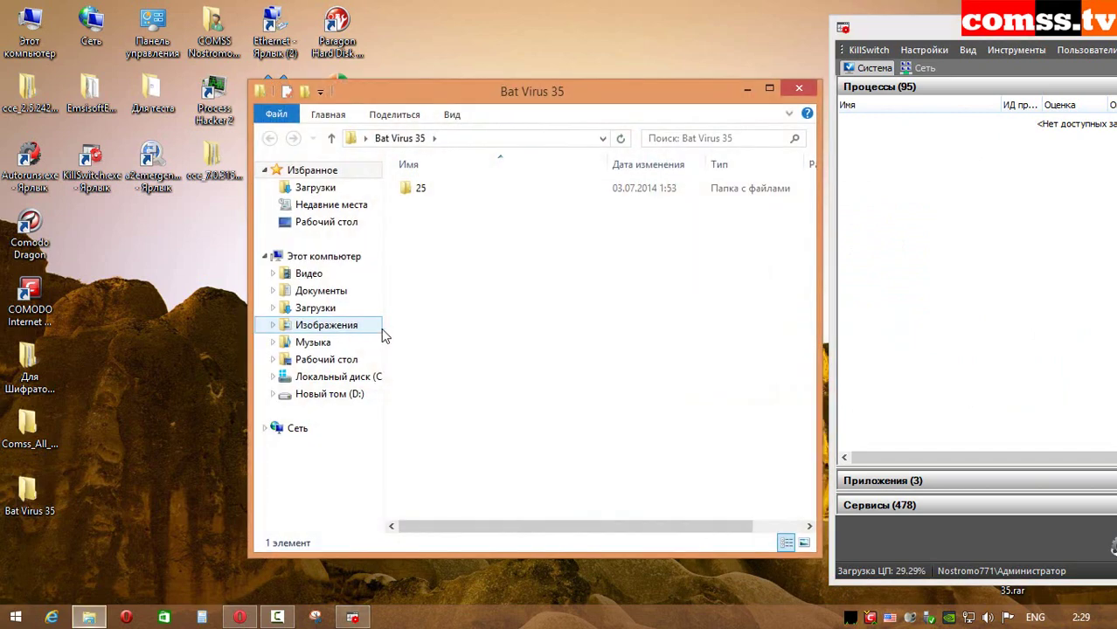
{"action": "double_click", "coordinate": [417, 188]}
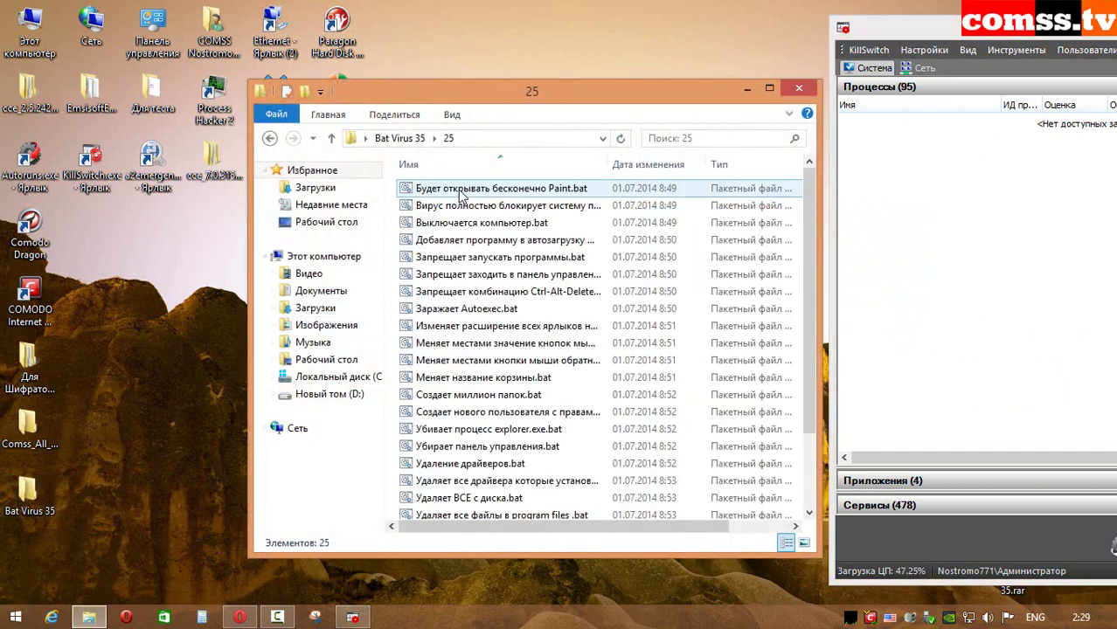
Move the folder 25 window aside and widen its name column to fit the batch file names
{"action": "left_click_drag", "start_coordinate": [615, 92], "coordinate": [418, 74]}
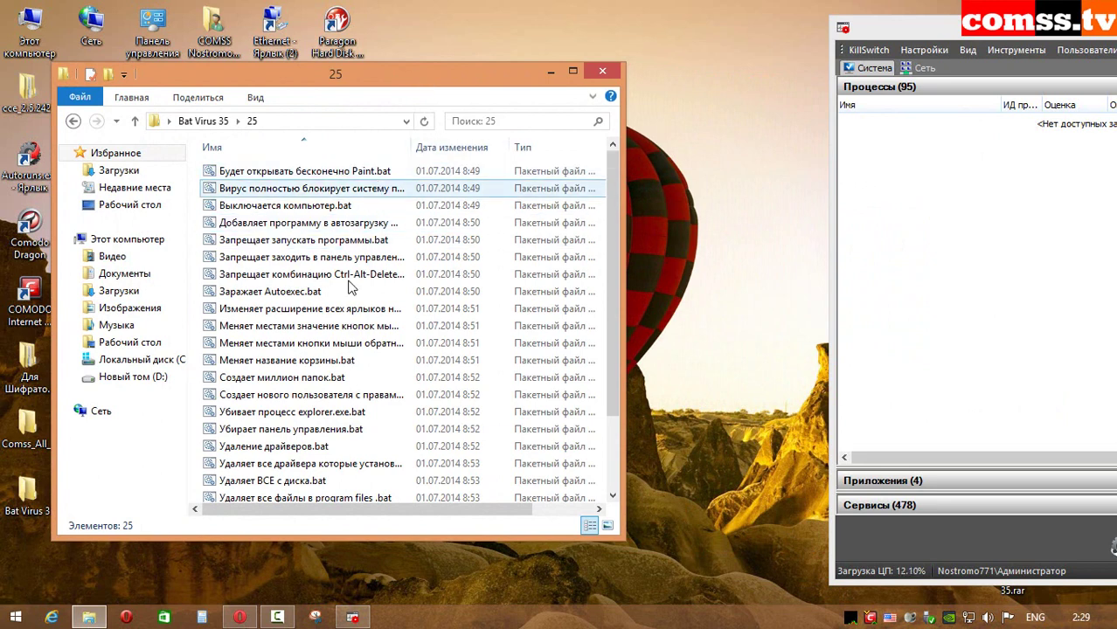
{"action": "double_click", "coordinate": [412, 147]}
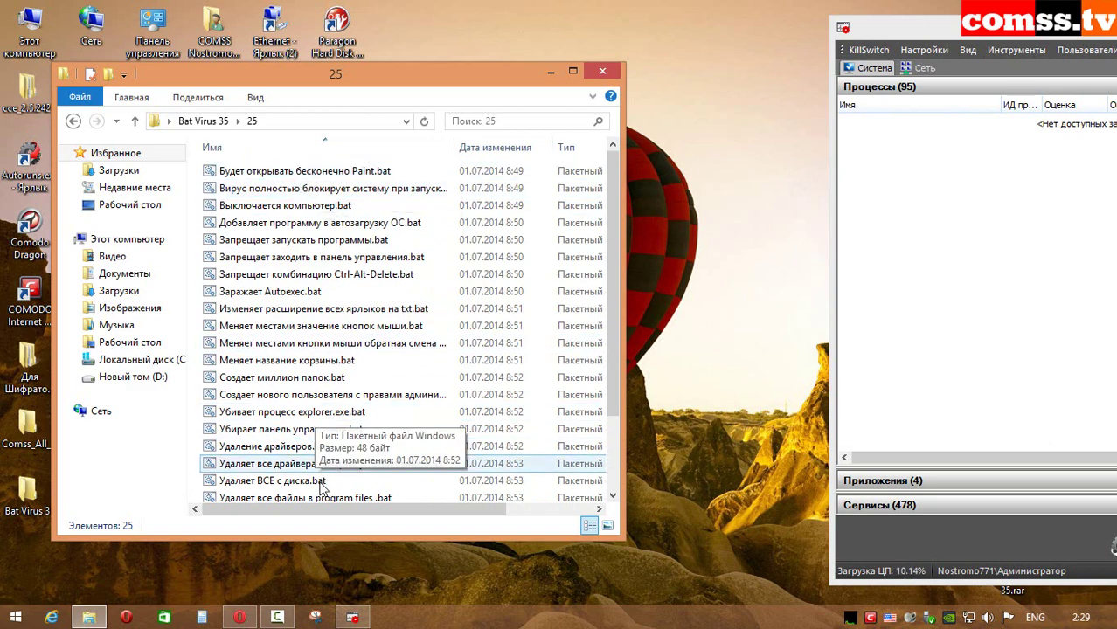
{"action": "left_click", "coordinate": [293, 430]}
{"action": "left_click_drag", "start_coordinate": [372, 79], "coordinate": [364, 67]}
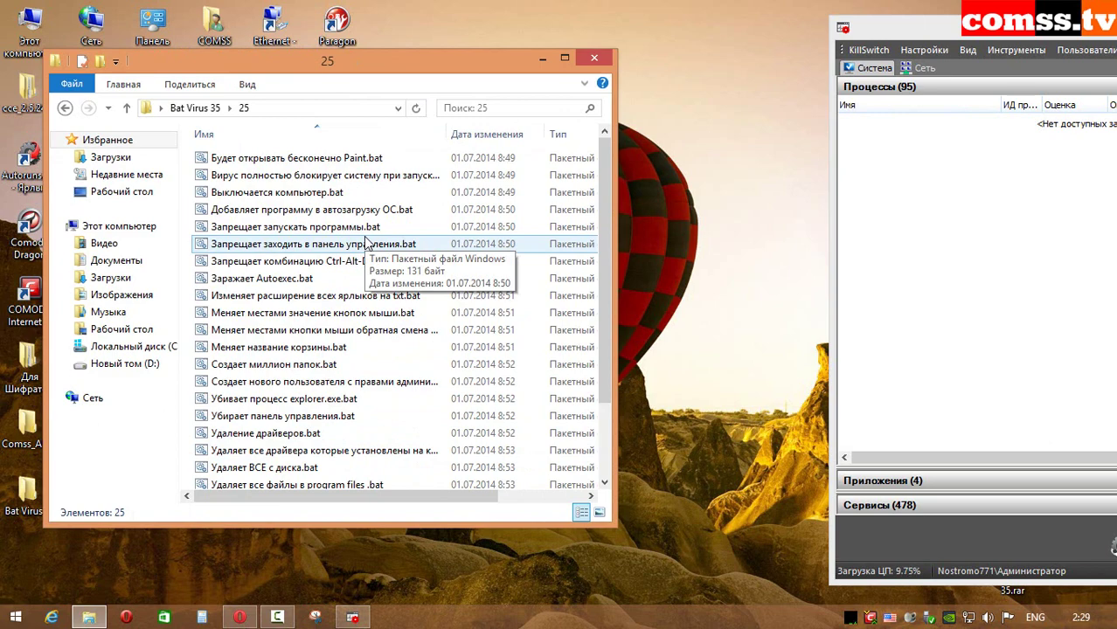
{"action": "mouse_move", "coordinate": [608, 269]}
{"action": "left_mouse_down"}
{"action": "mouse_move", "coordinate": [623, 383]}
{"action": "mouse_move", "coordinate": [613, 254]}
{"action": "left_mouse_up"}
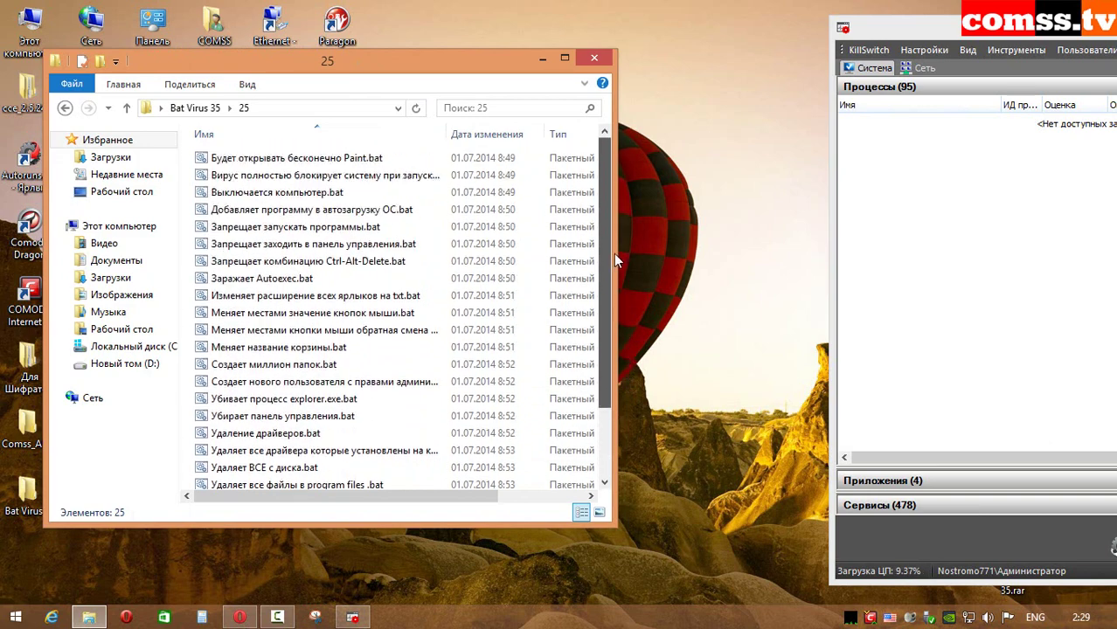
Try launching the batch file "Будет открывать бесконечно Paint.bat", dismiss the access error, and close KillSwitch
{"action": "left_click", "coordinate": [302, 159]}
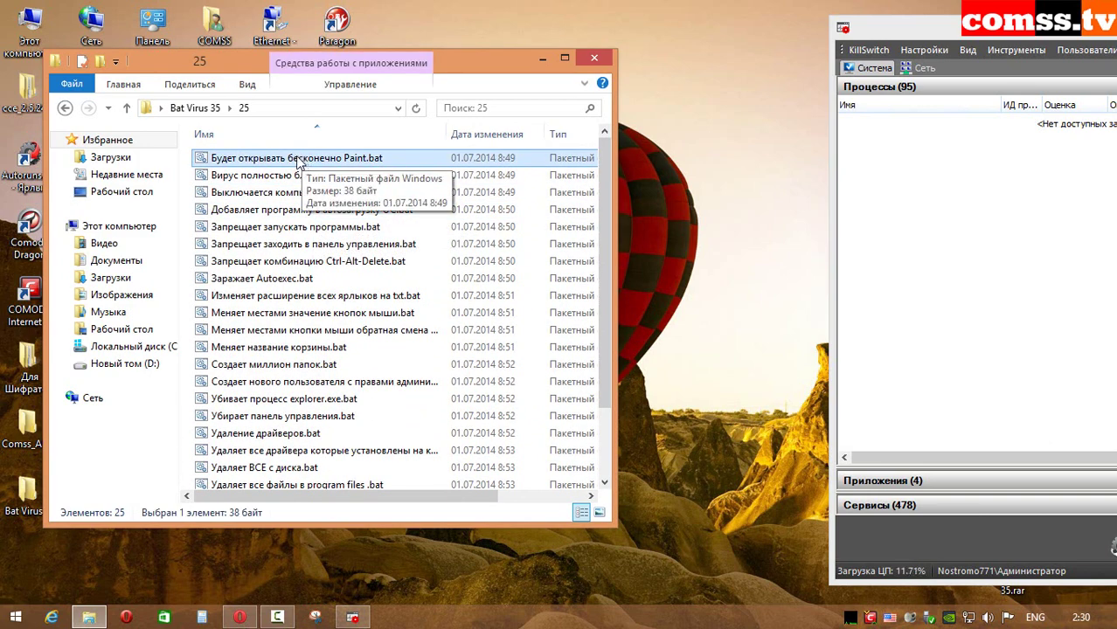
{"action": "double_click", "coordinate": [297, 160]}
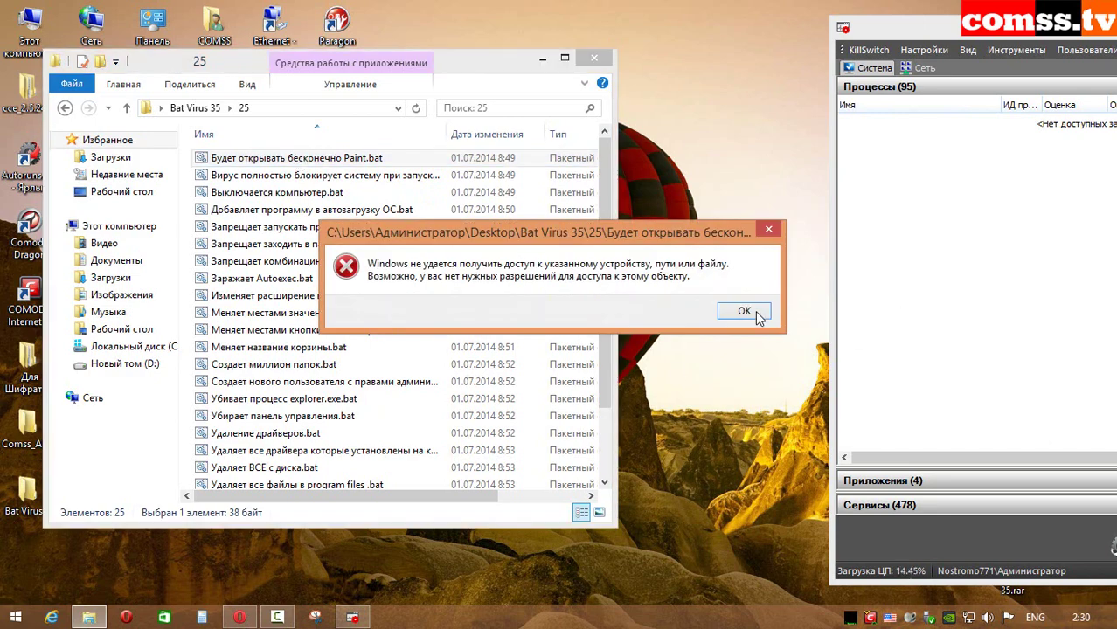
{"action": "left_click", "coordinate": [744, 312]}
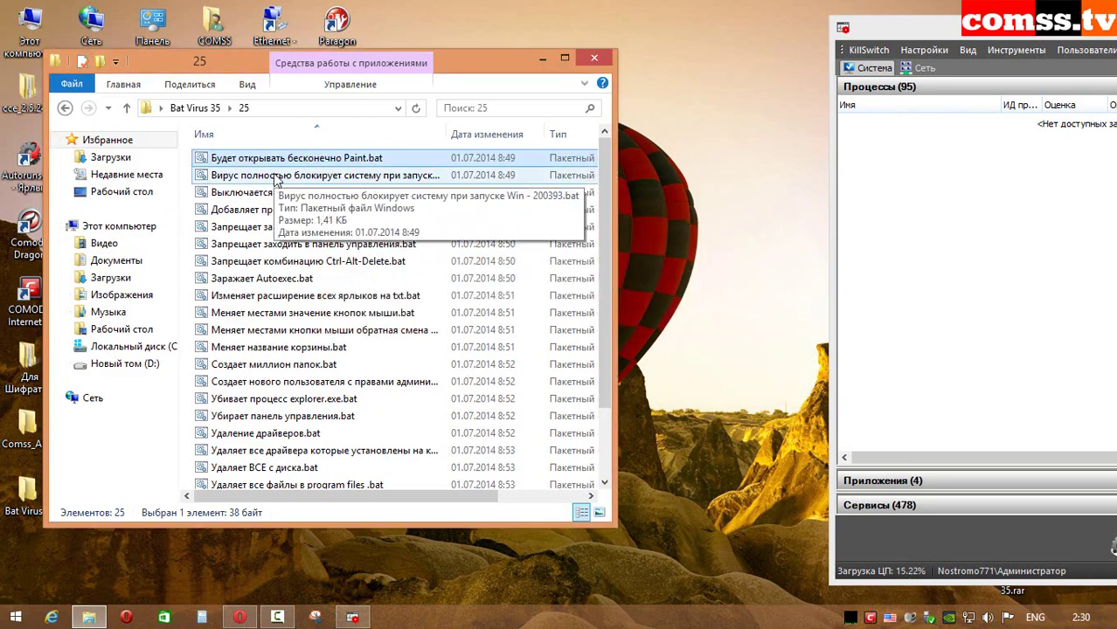
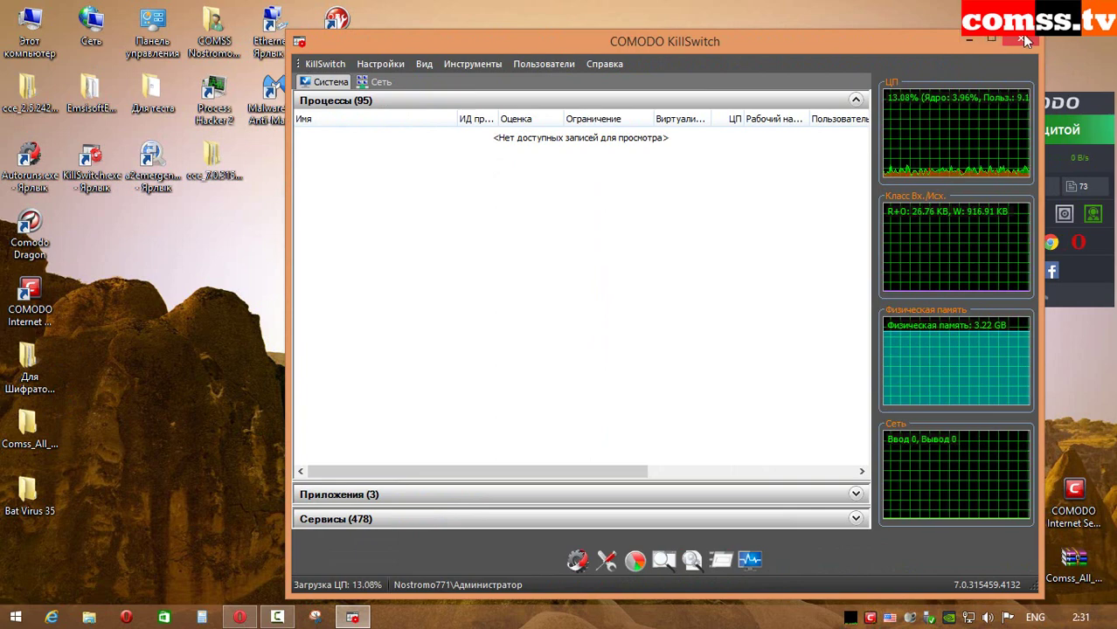
{"action": "left_click", "coordinate": [1021, 39]}
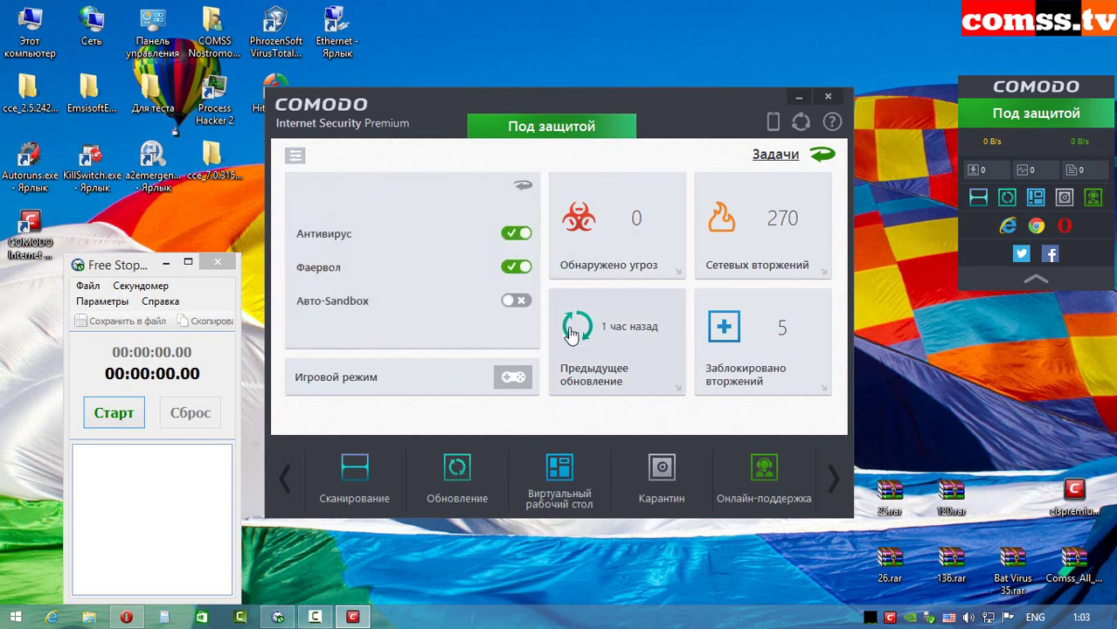
Check the Auto-Sandbox and HIPS summary, and set the firewall's port hiding task to block incoming connections
{"action": "left_click", "coordinate": [552, 215]}
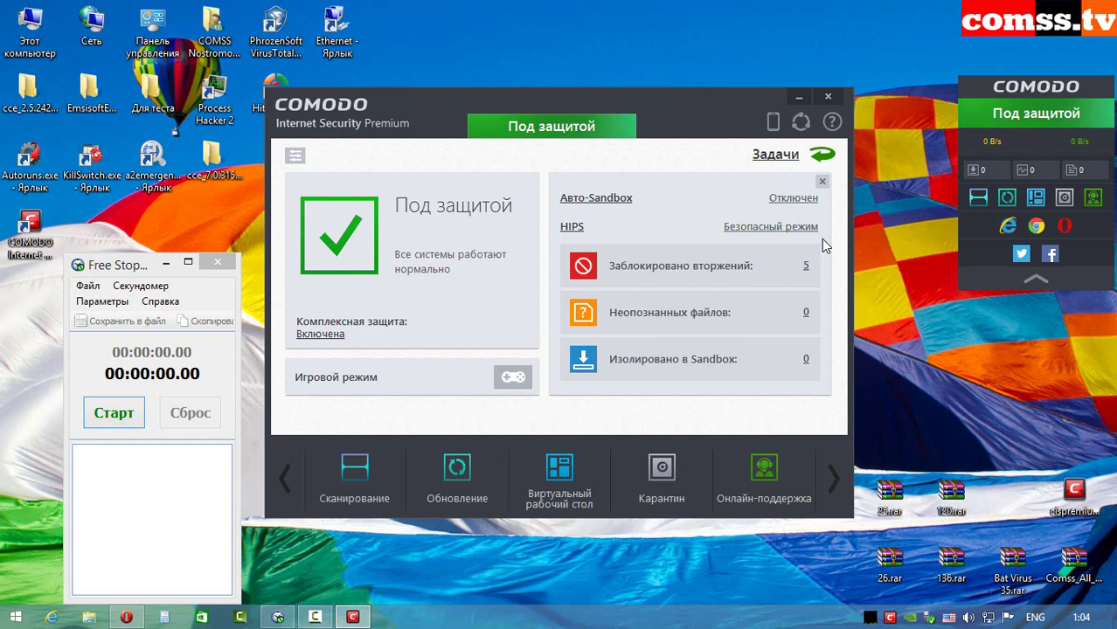
{"action": "left_click", "coordinate": [822, 153]}
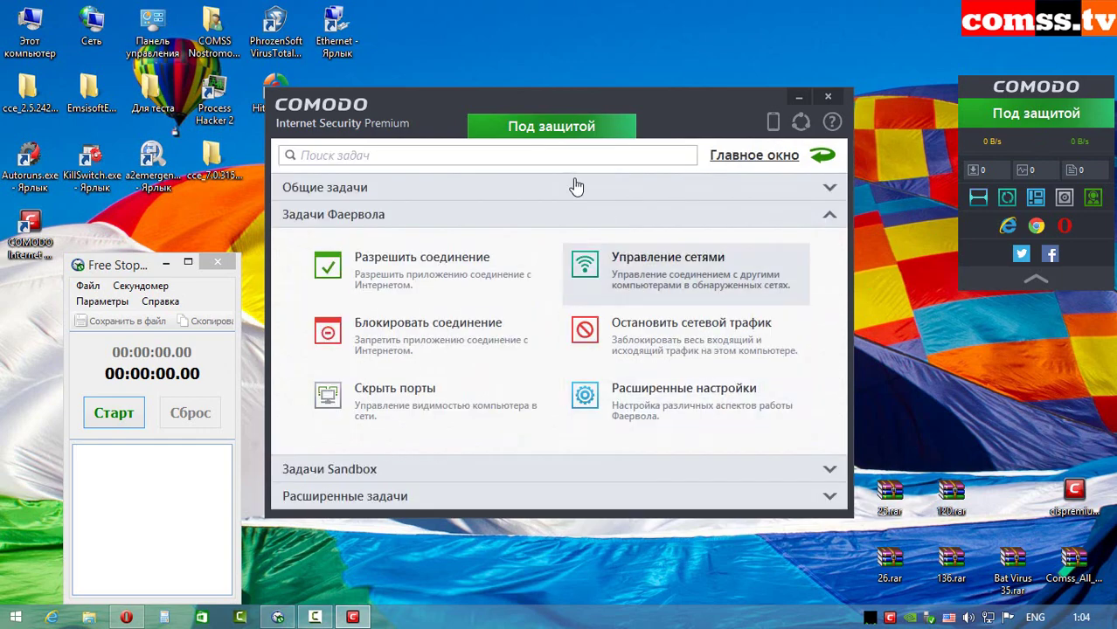
{"action": "left_click", "coordinate": [424, 404]}
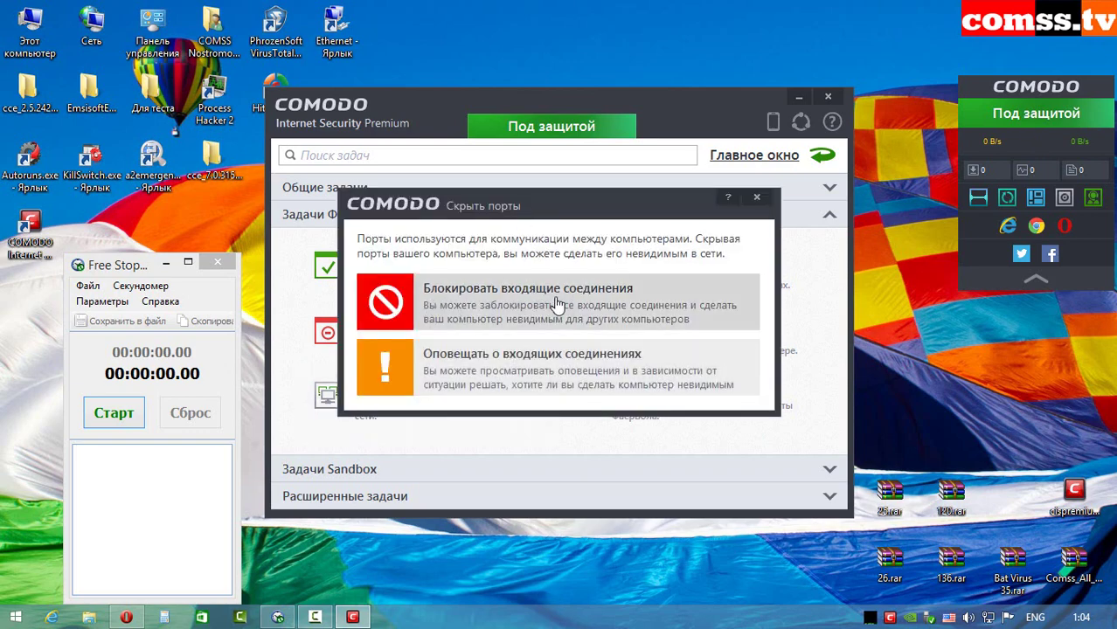
{"action": "left_click", "coordinate": [556, 303]}
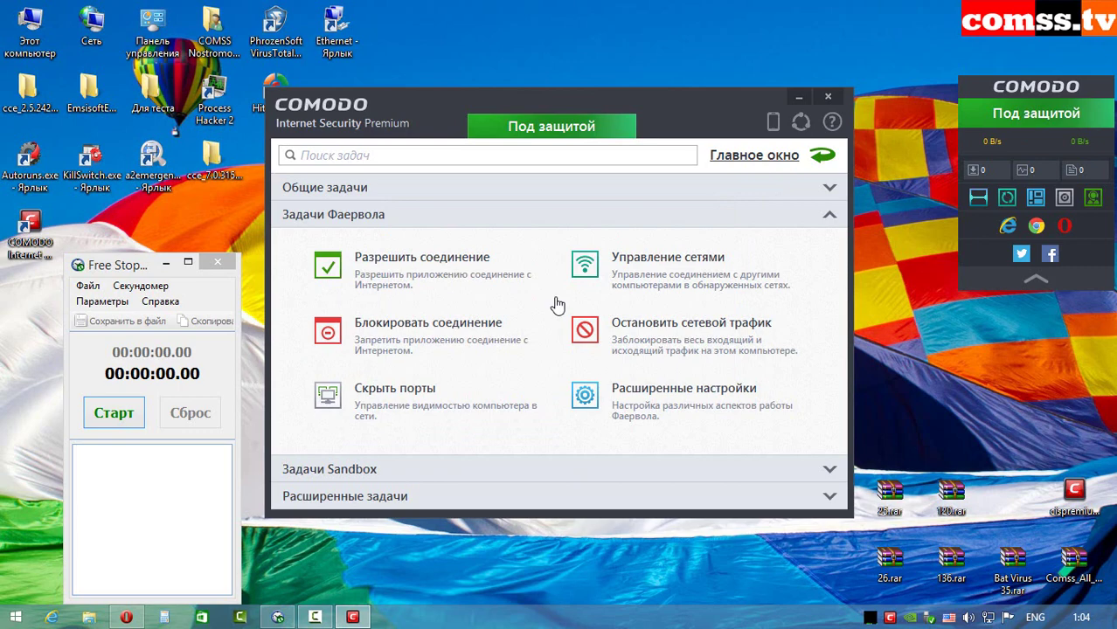
{"action": "left_click", "coordinate": [424, 406]}
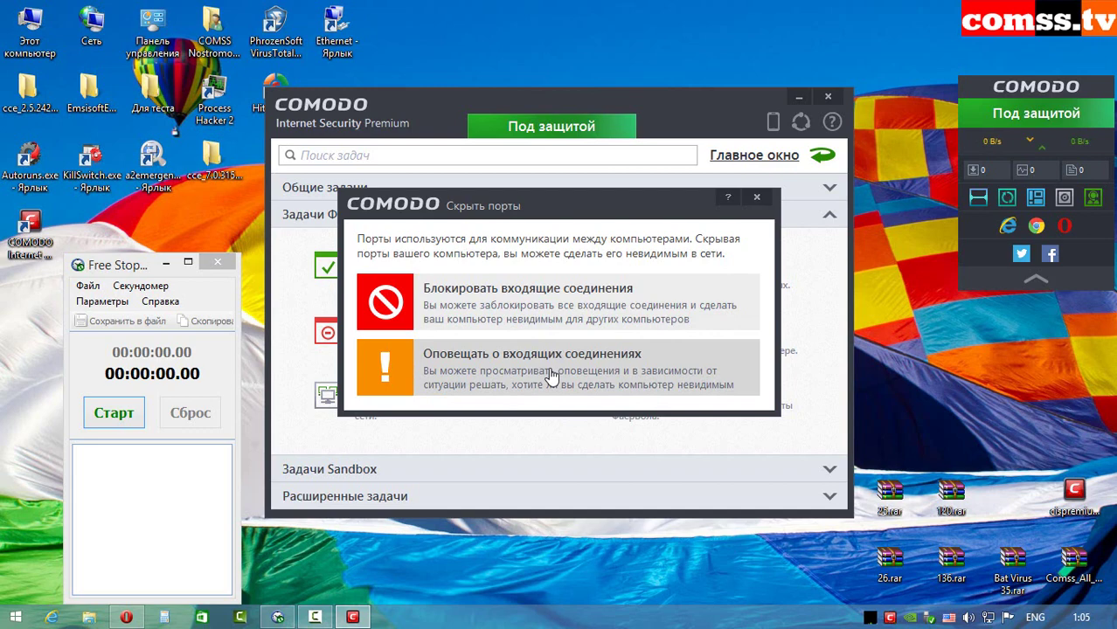
{"action": "left_click", "coordinate": [535, 305]}
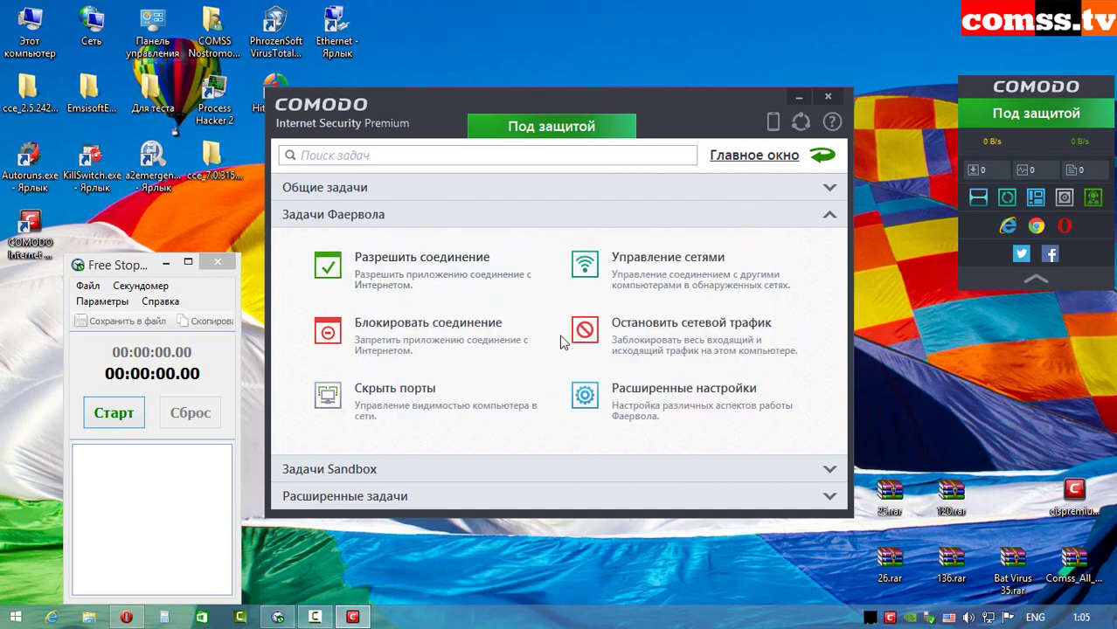
Open the advanced settings and toggle the sound option for alerts on and back off in the interface settings
{"action": "left_click", "coordinate": [603, 402]}
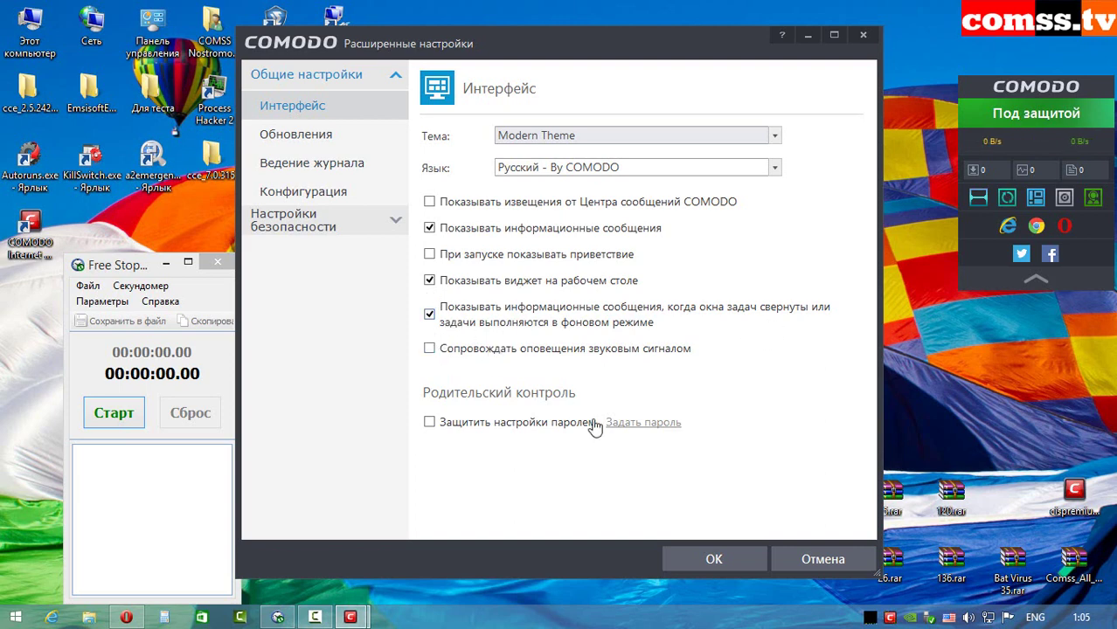
{"action": "left_click", "coordinate": [432, 353]}
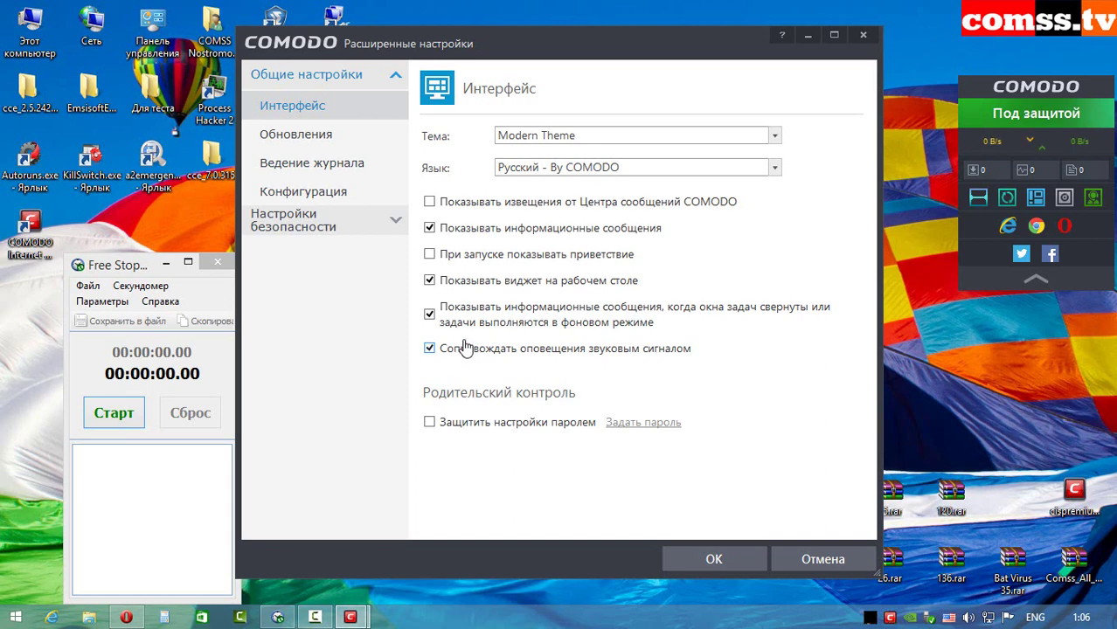
{"action": "left_click", "coordinate": [466, 350]}
Examine the updates, logging and configuration sections of the general settings
{"action": "left_click", "coordinate": [317, 140]}
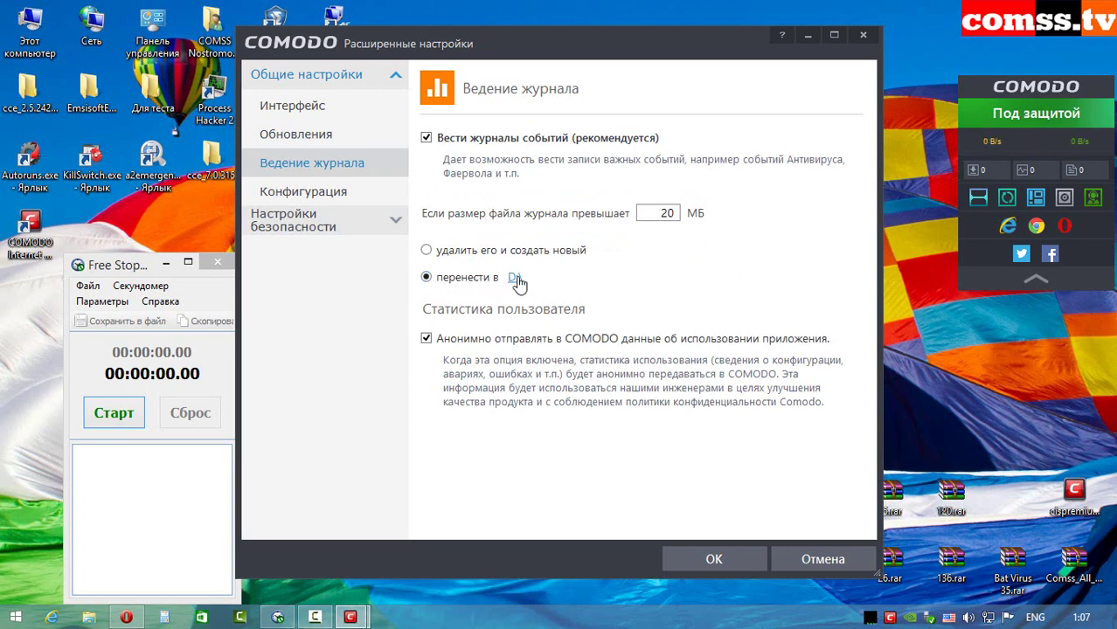
{"action": "left_click", "coordinate": [319, 192]}
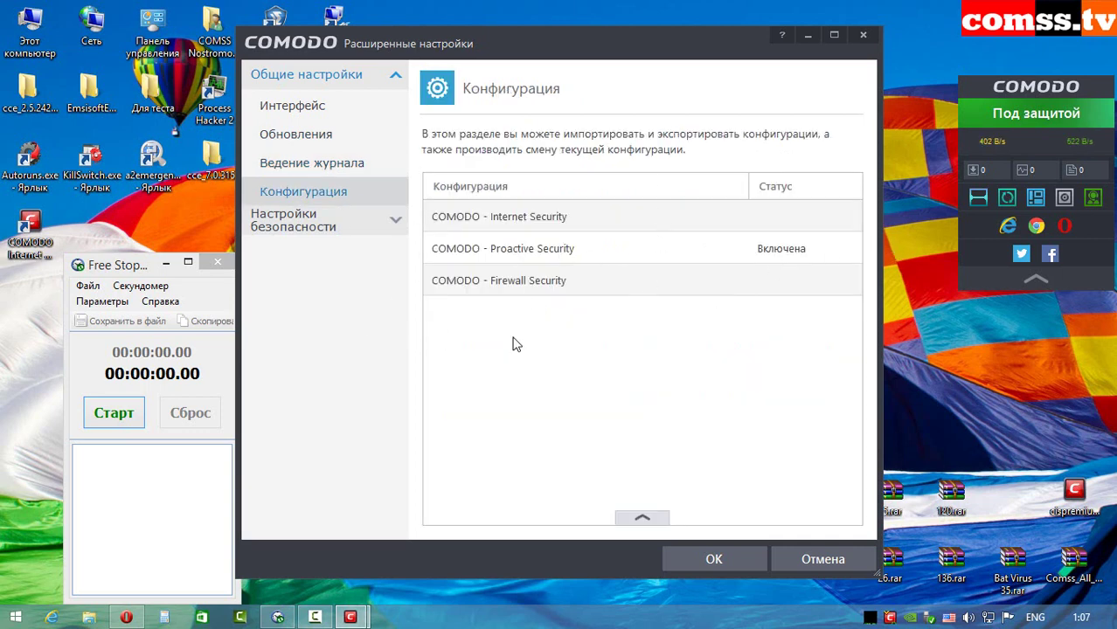
Review the antivirus real-time monitoring settings under the security settings, including the archive file extensions it unpacks and scans
{"action": "left_click", "coordinate": [307, 226]}
{"action": "left_click", "coordinate": [304, 146]}
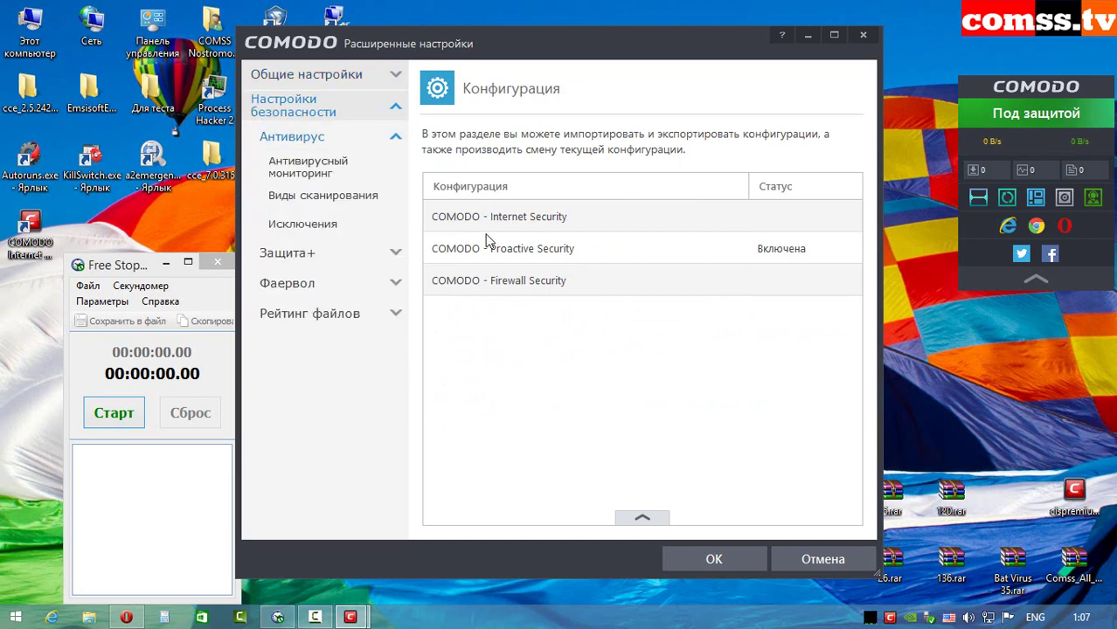
{"action": "left_click", "coordinate": [305, 167]}
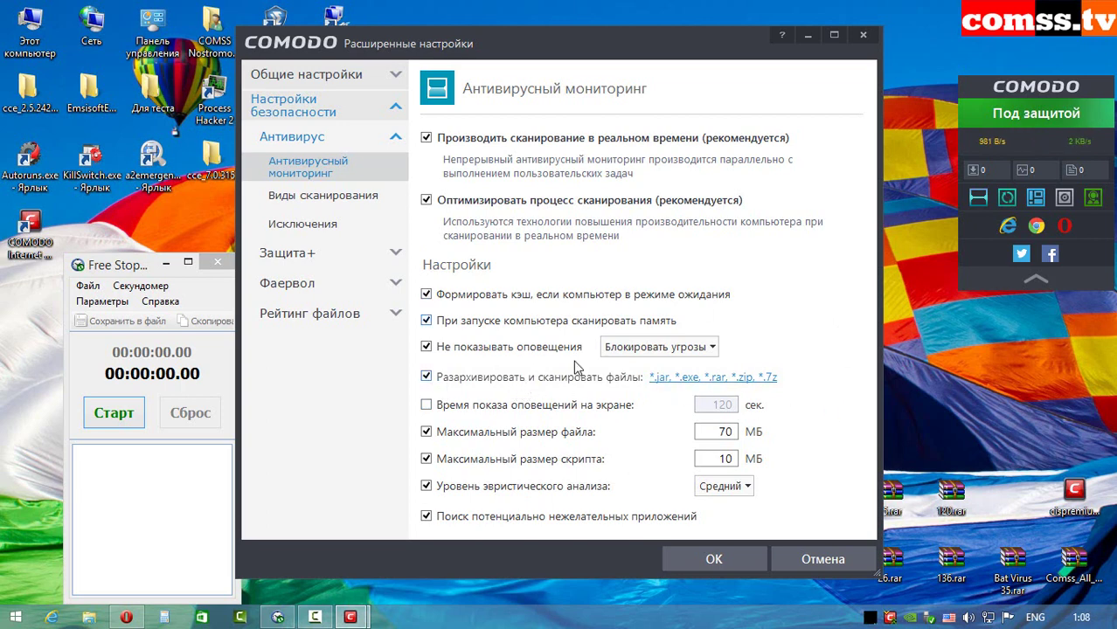
{"action": "left_click", "coordinate": [724, 378]}
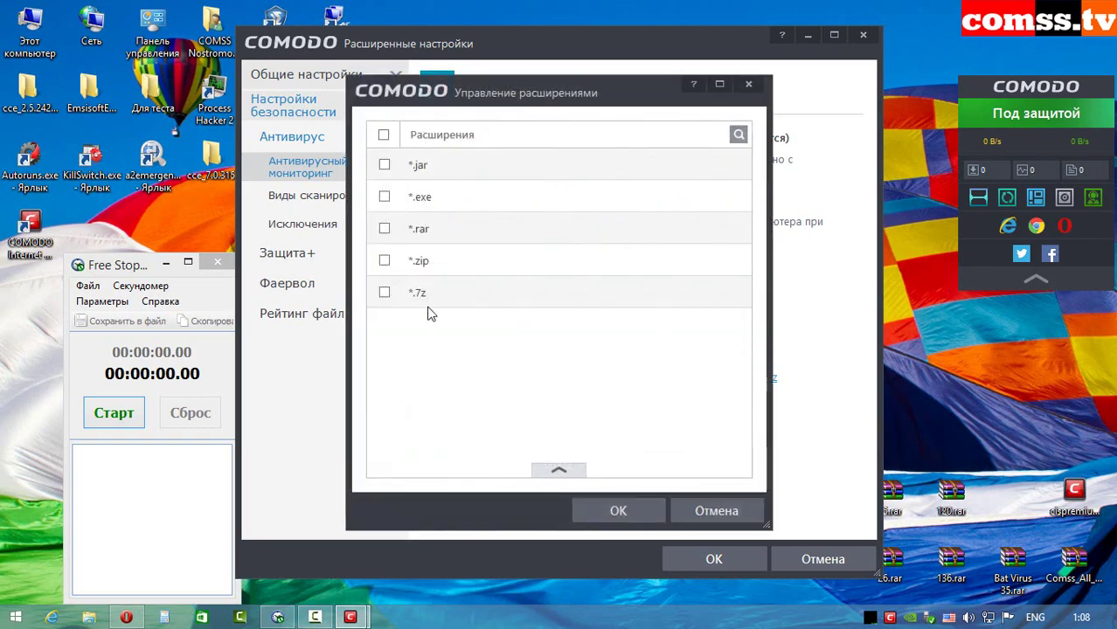
{"action": "key", "text": "Escape"}
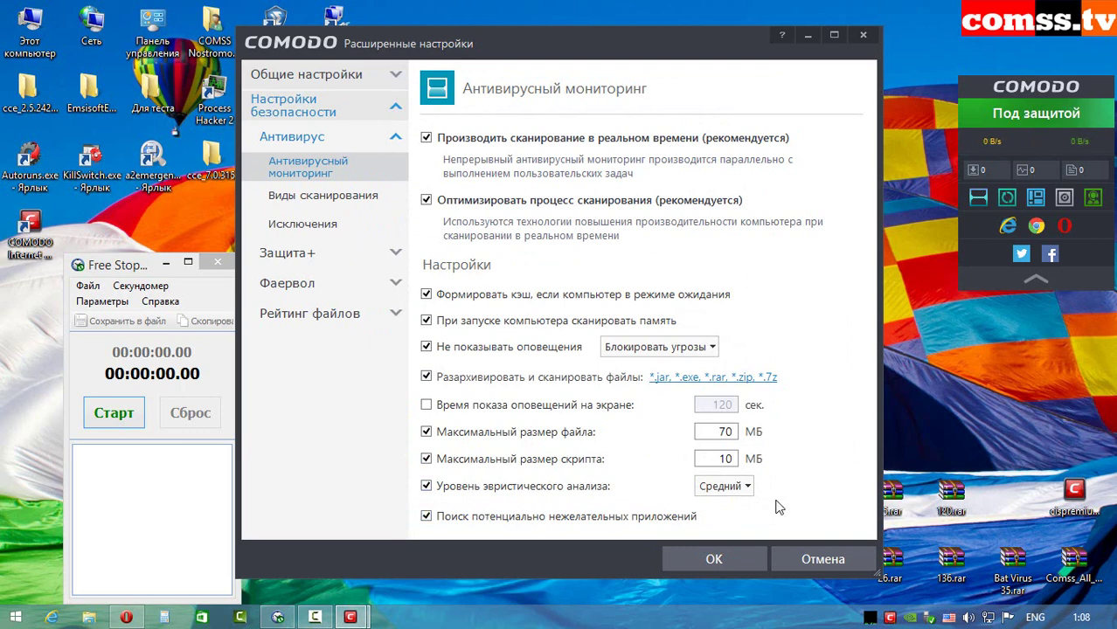
Review the full scan profile's objects, scanning options and schedule among the scan types, and accept the dialog without changes
{"action": "left_click", "coordinate": [297, 198]}
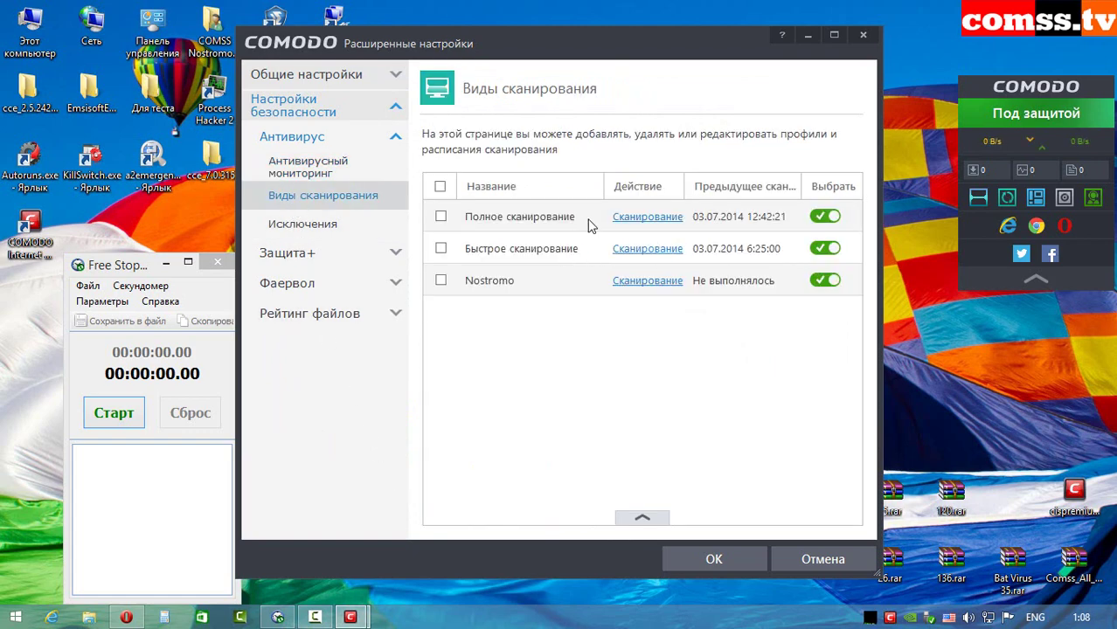
{"action": "left_click", "coordinate": [626, 219]}
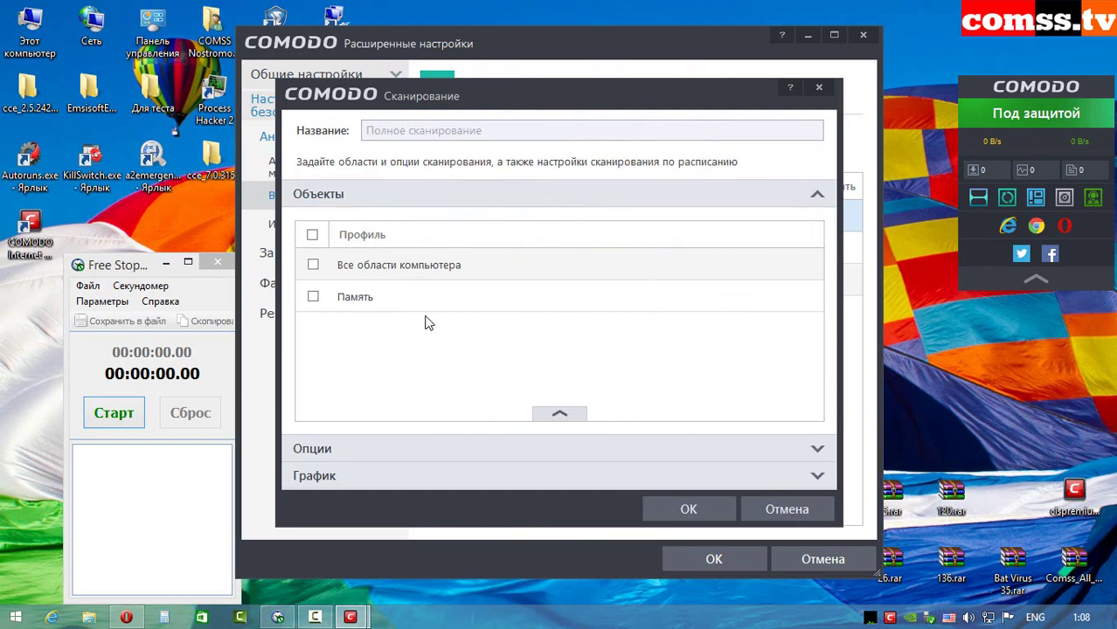
{"action": "left_click", "coordinate": [459, 450]}
{"action": "scroll", "coordinate": [844, 291], "scroll_direction": "down", "scroll_amount": 2}
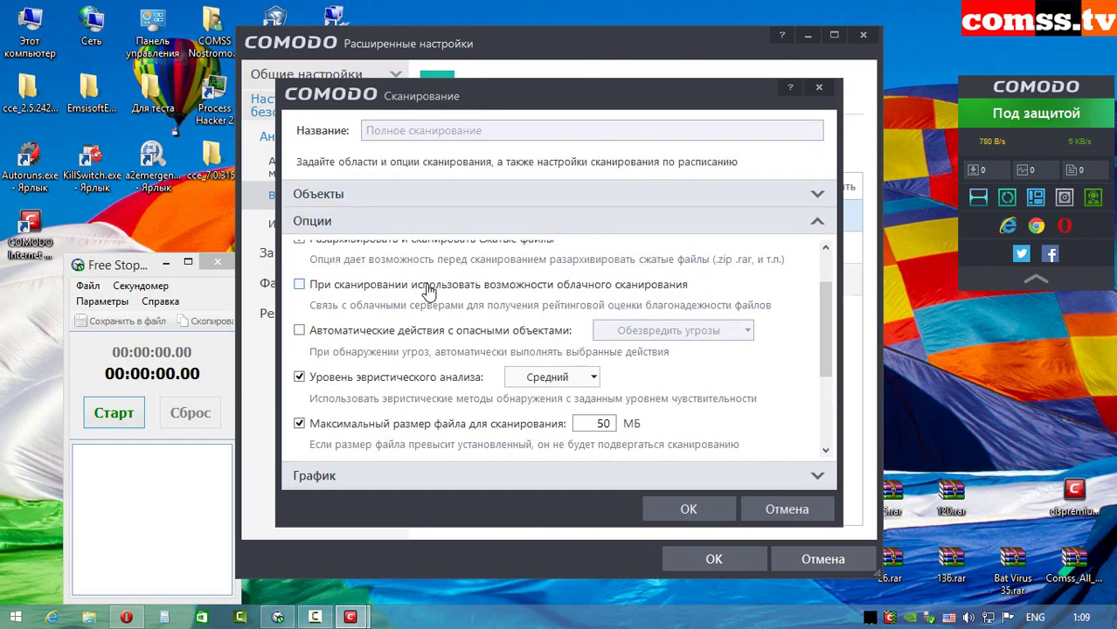
{"action": "scroll", "coordinate": [822, 339], "scroll_direction": "up", "scroll_amount": 1}
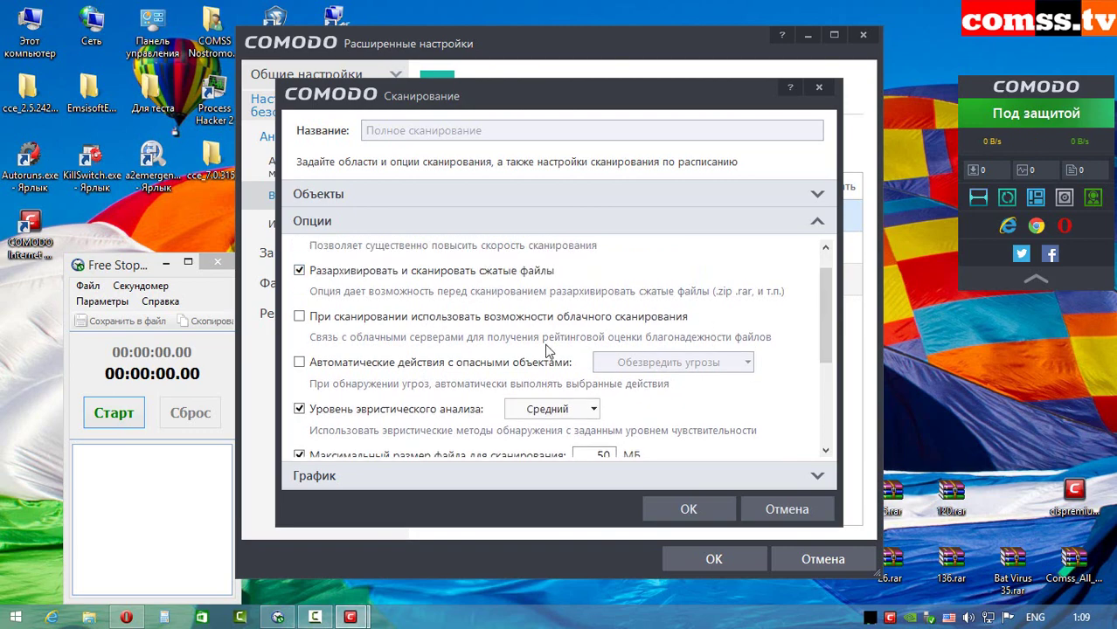
{"action": "scroll", "coordinate": [826, 325], "scroll_direction": "down", "scroll_amount": 3}
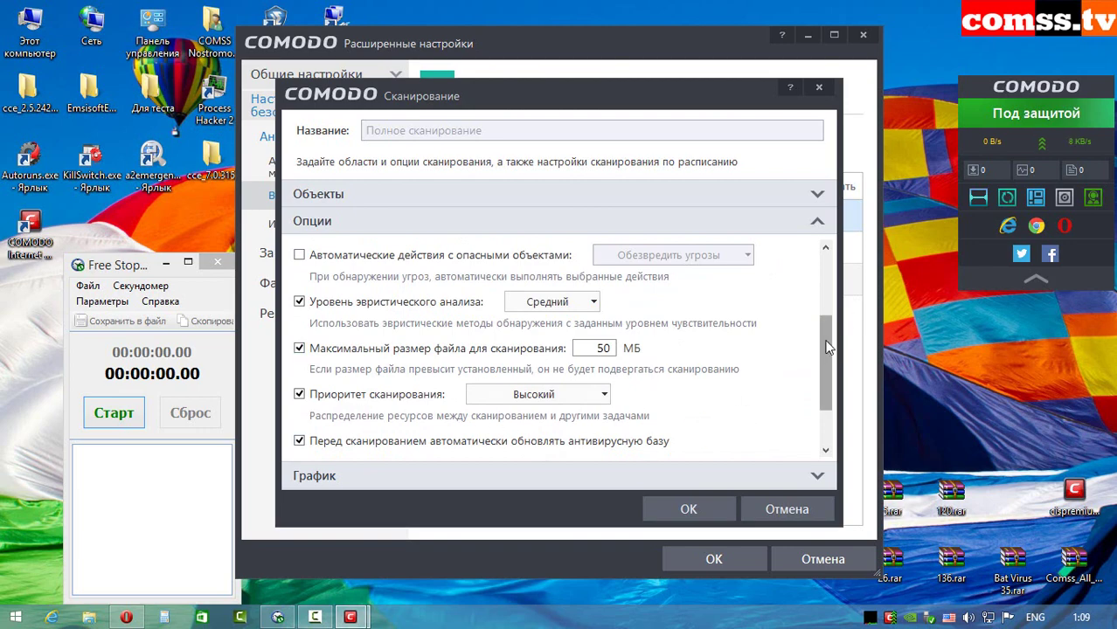
{"action": "scroll", "coordinate": [846, 404], "scroll_direction": "down", "scroll_amount": 2}
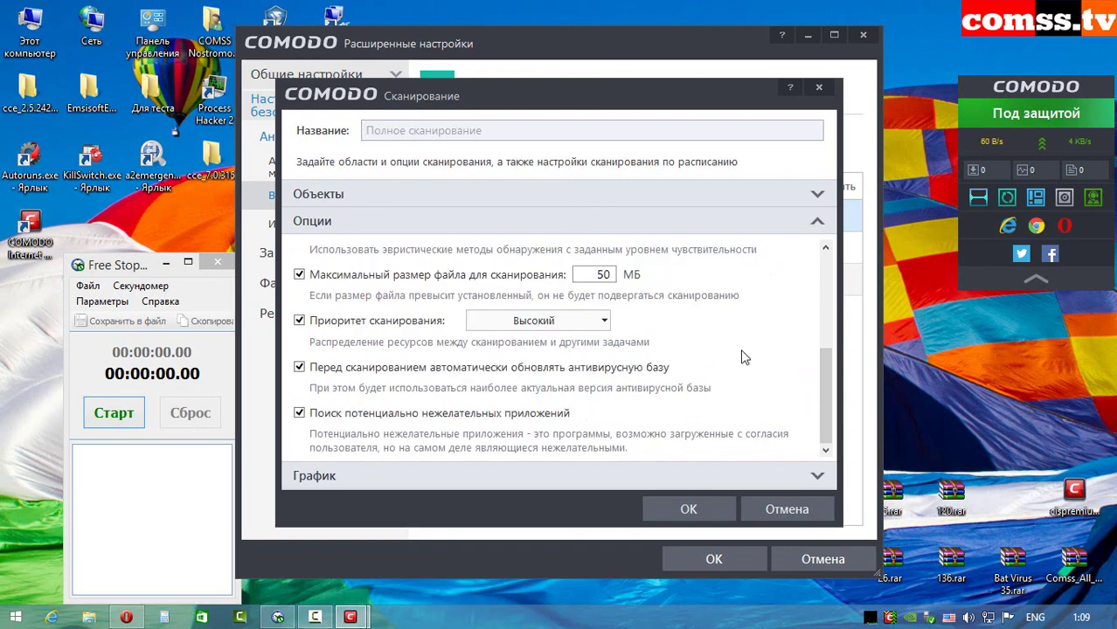
{"action": "left_click", "coordinate": [536, 479]}
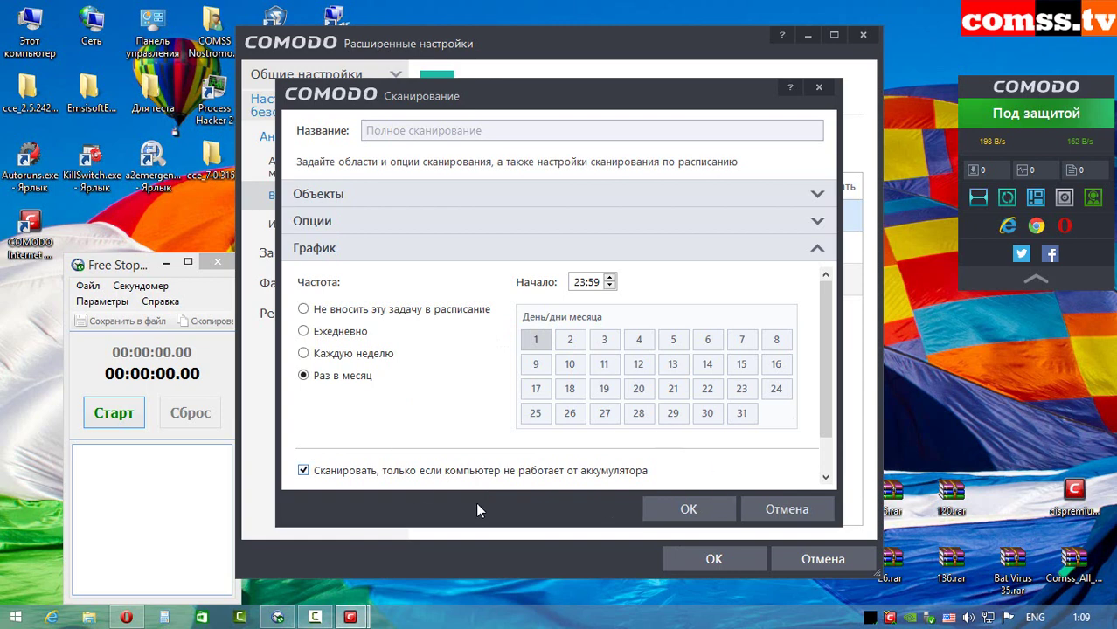
{"action": "left_click", "coordinate": [690, 510]}
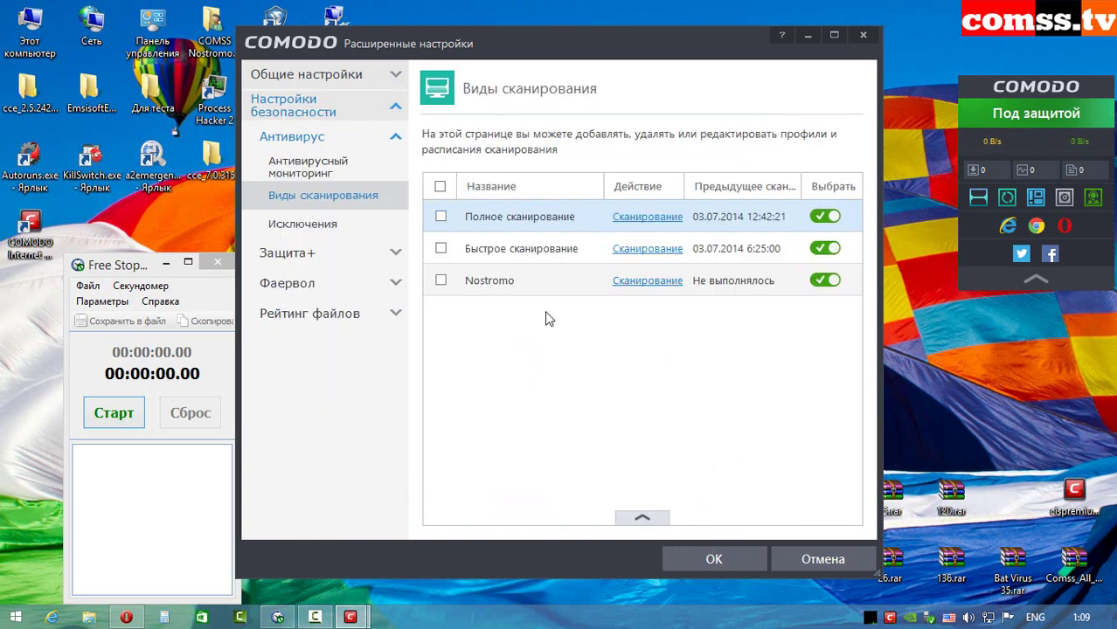
Review the custom scan profile's objects, scanning options and schedule
{"action": "left_click", "coordinate": [545, 287]}
{"action": "double_click", "coordinate": [552, 287]}
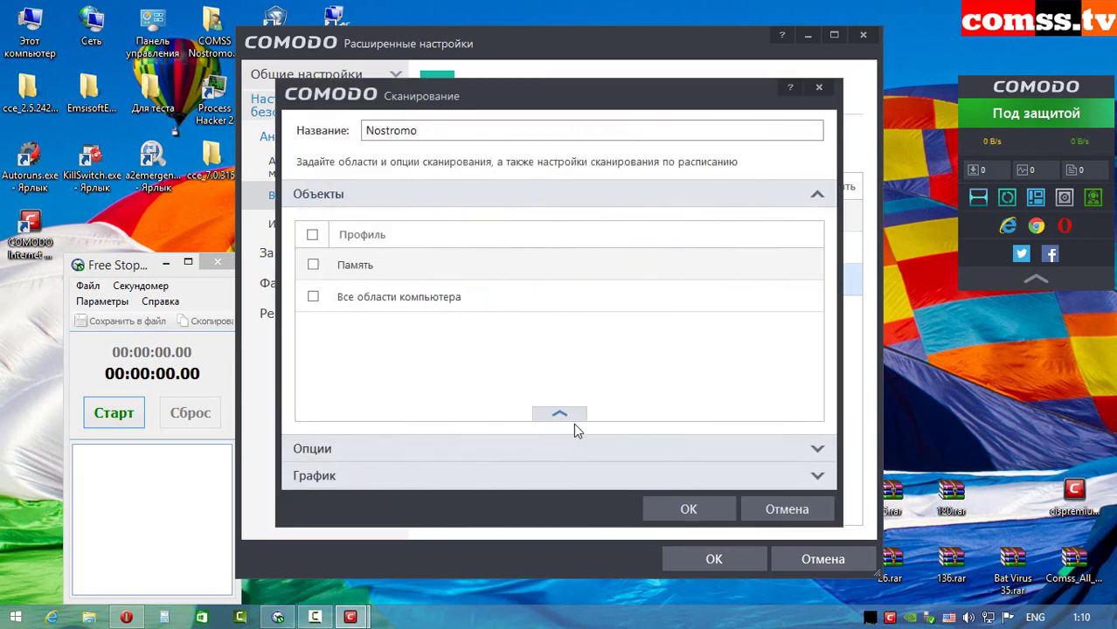
{"action": "left_click", "coordinate": [561, 449]}
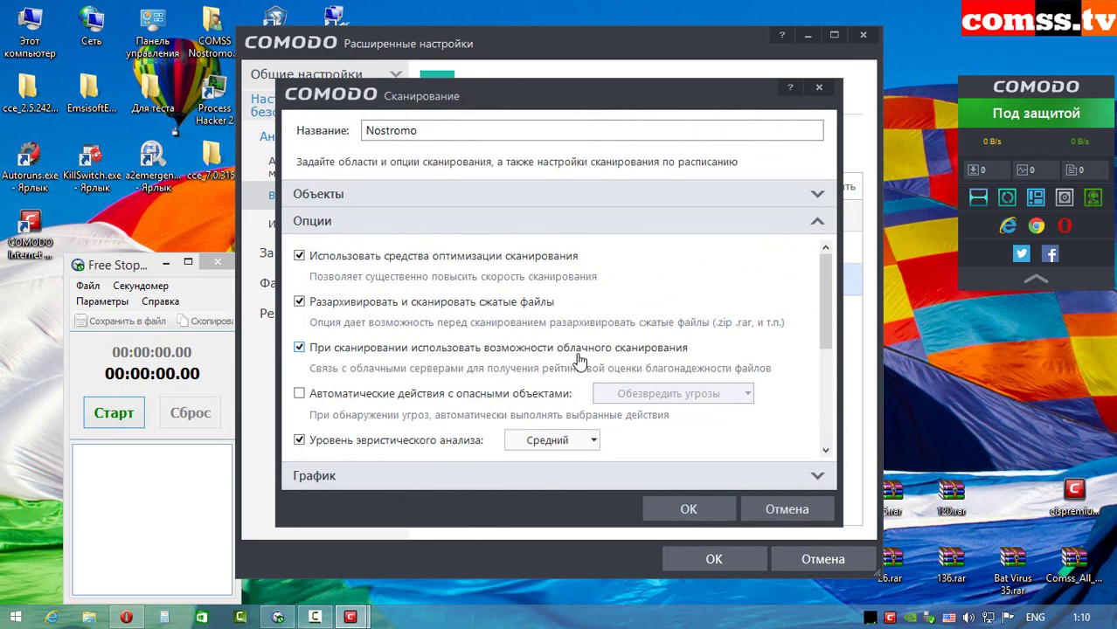
{"action": "left_click_drag", "start_coordinate": [829, 295], "coordinate": [830, 319]}
{"action": "scroll", "coordinate": [448, 317], "scroll_direction": "down", "scroll_amount": 2}
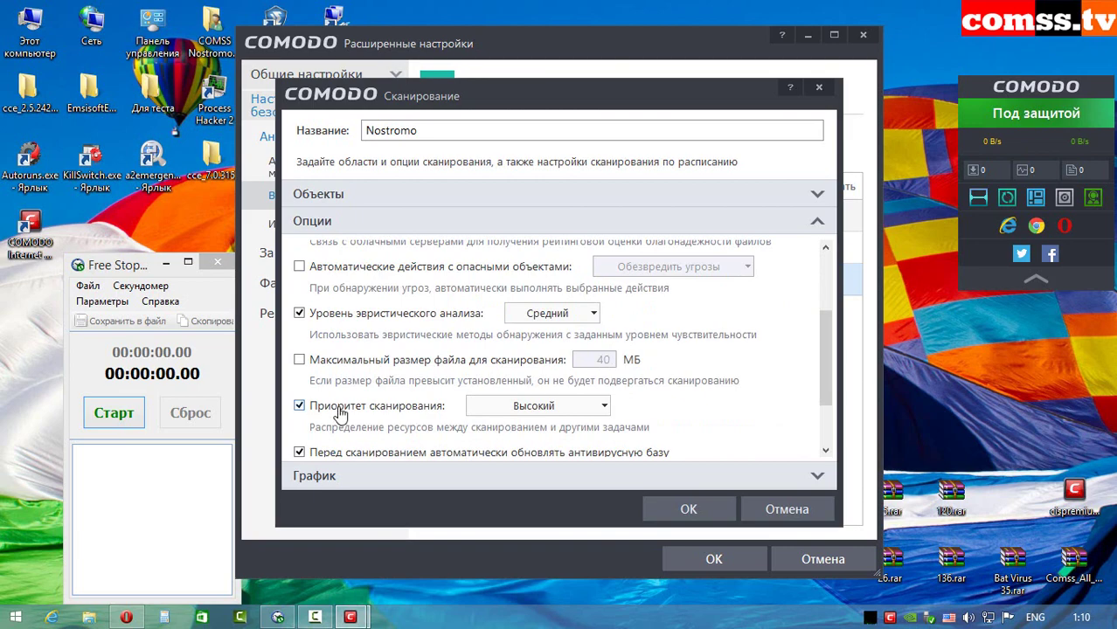
{"action": "left_click_drag", "start_coordinate": [827, 326], "coordinate": [833, 385]}
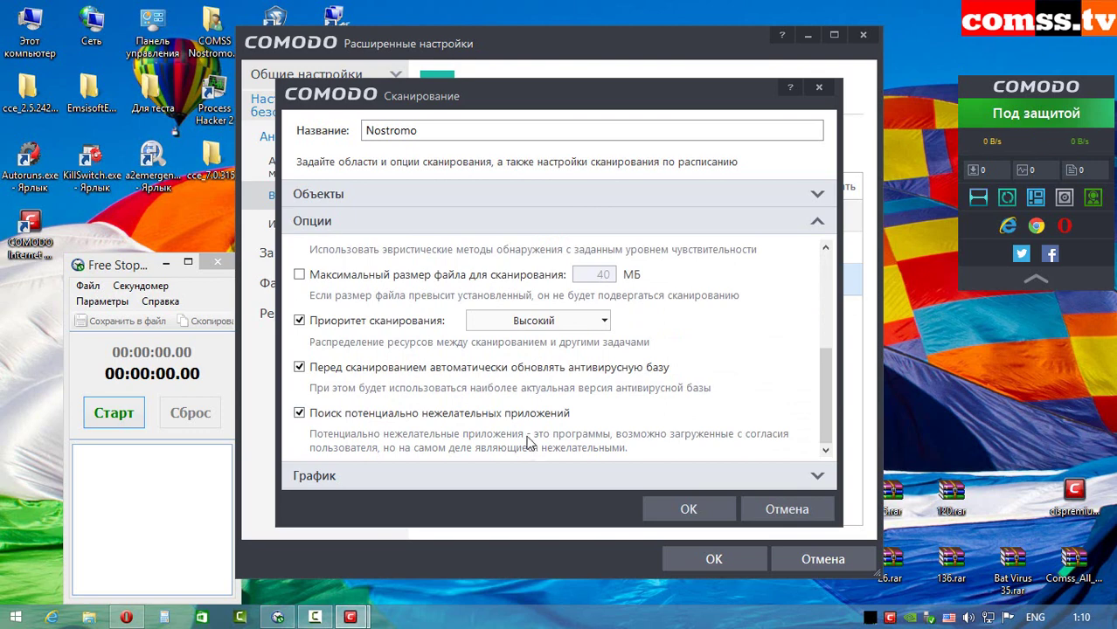
{"action": "left_click", "coordinate": [505, 476]}
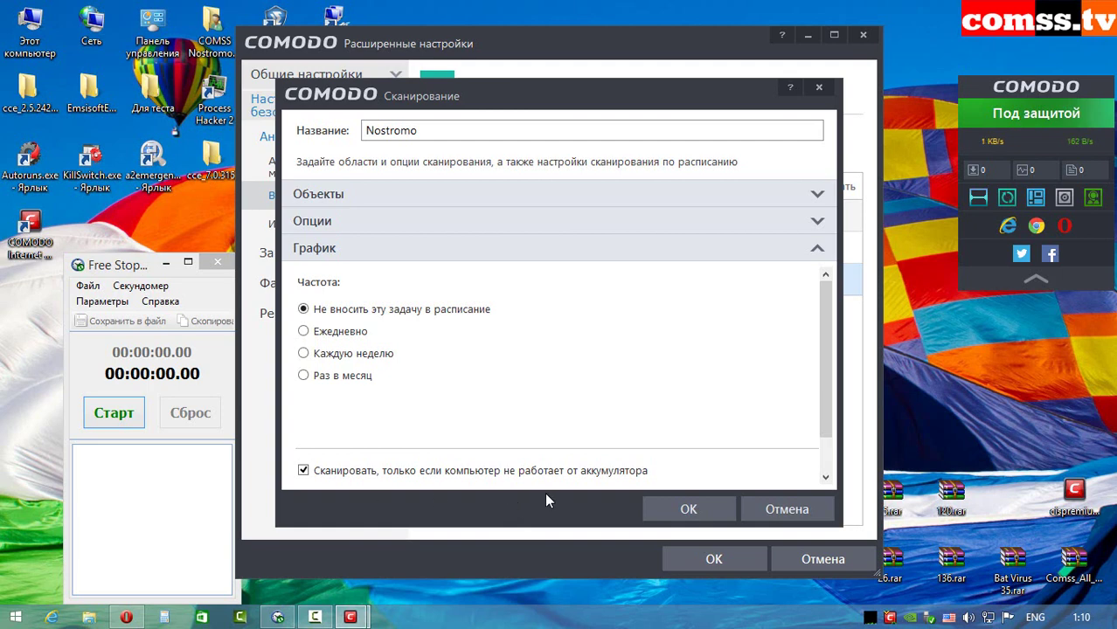
Dismiss the Nostromo scan profile without changes and review the antivirus exclusions for both paths and applications
{"action": "left_click", "coordinate": [751, 510]}
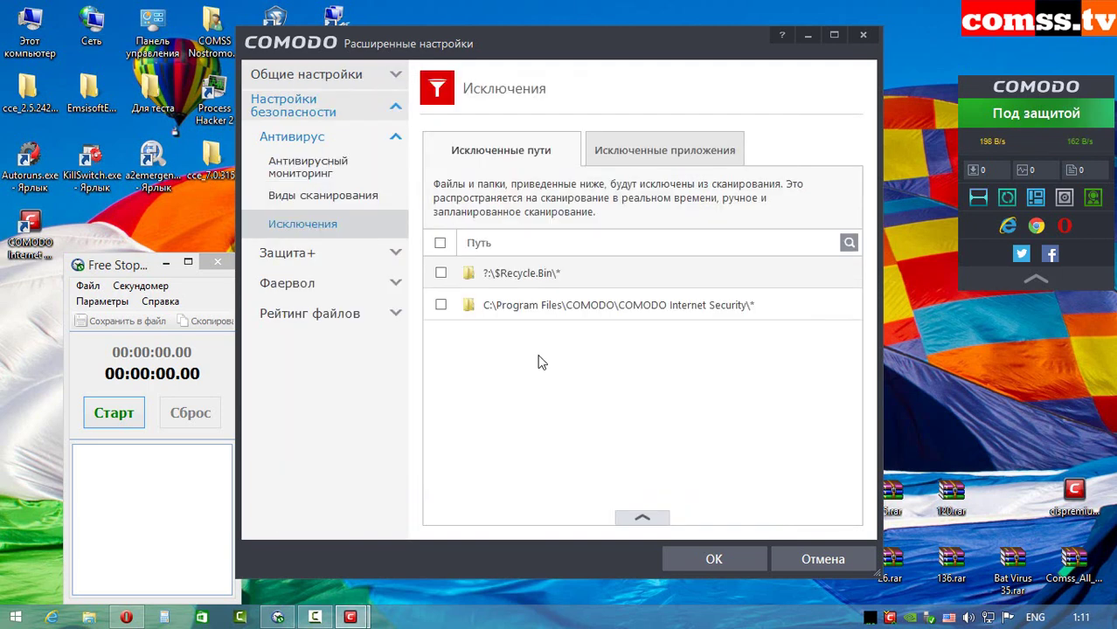
{"action": "left_click", "coordinate": [666, 155]}
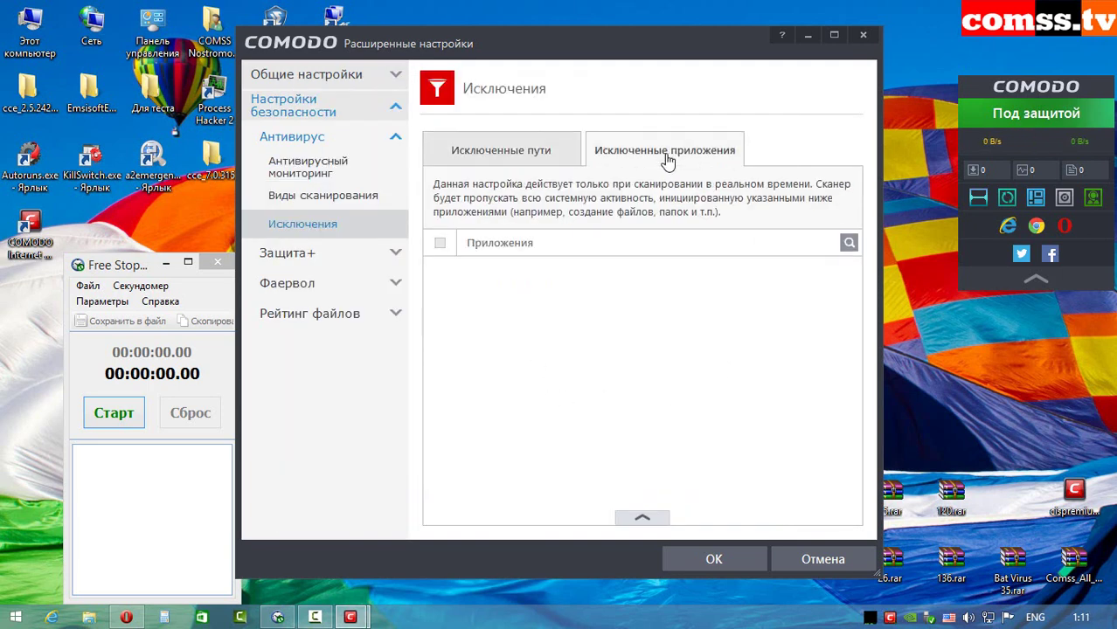
{"action": "left_click", "coordinate": [505, 157]}
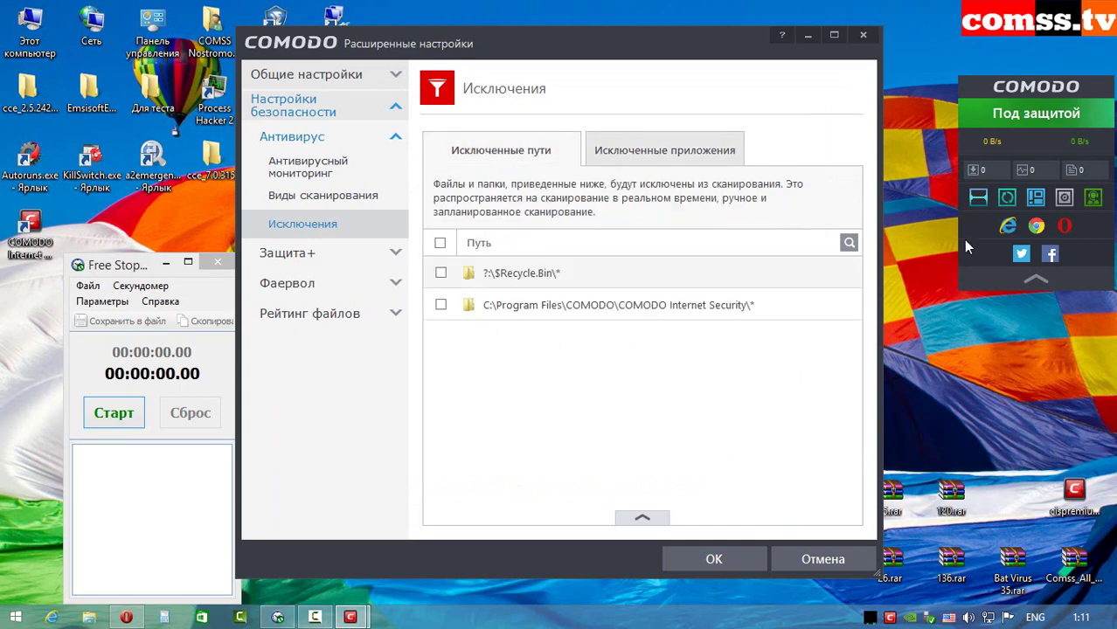
Review the HIPS settings under Защита+, including the monitoring settings for activity, protected objects and direct access
{"action": "left_click", "coordinate": [293, 252]}
{"action": "left_click", "coordinate": [298, 199]}
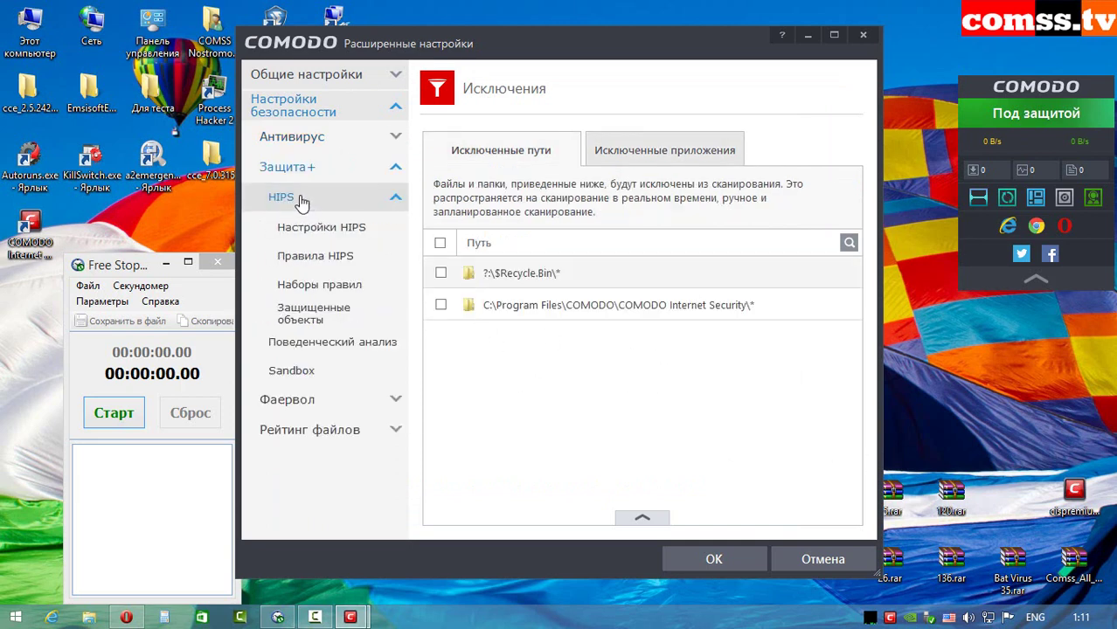
{"action": "left_click", "coordinate": [318, 229]}
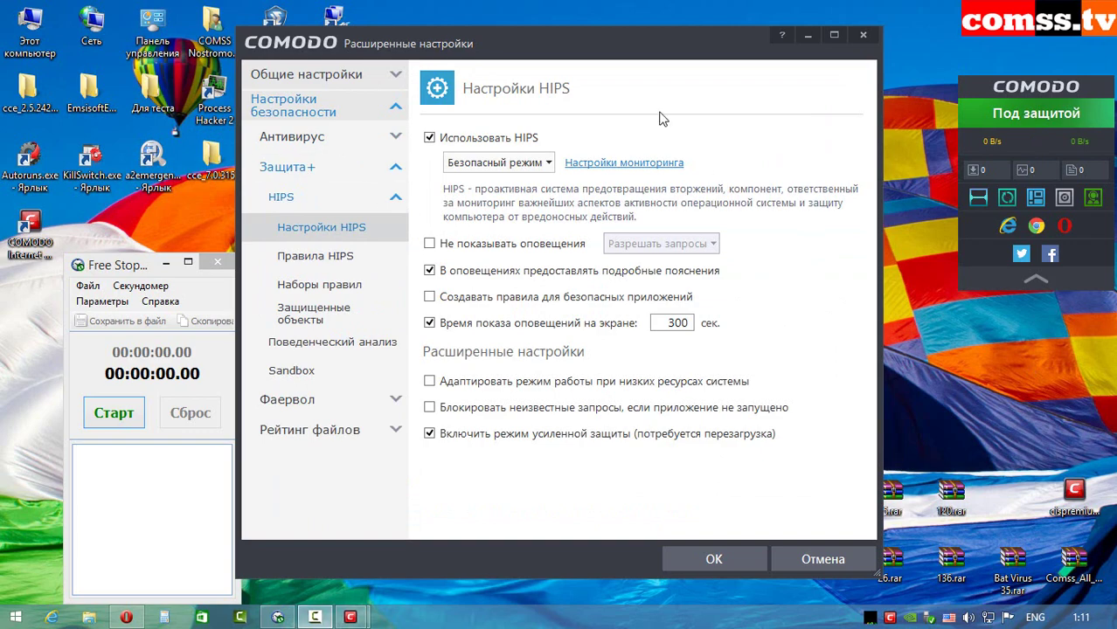
{"action": "left_click", "coordinate": [615, 164]}
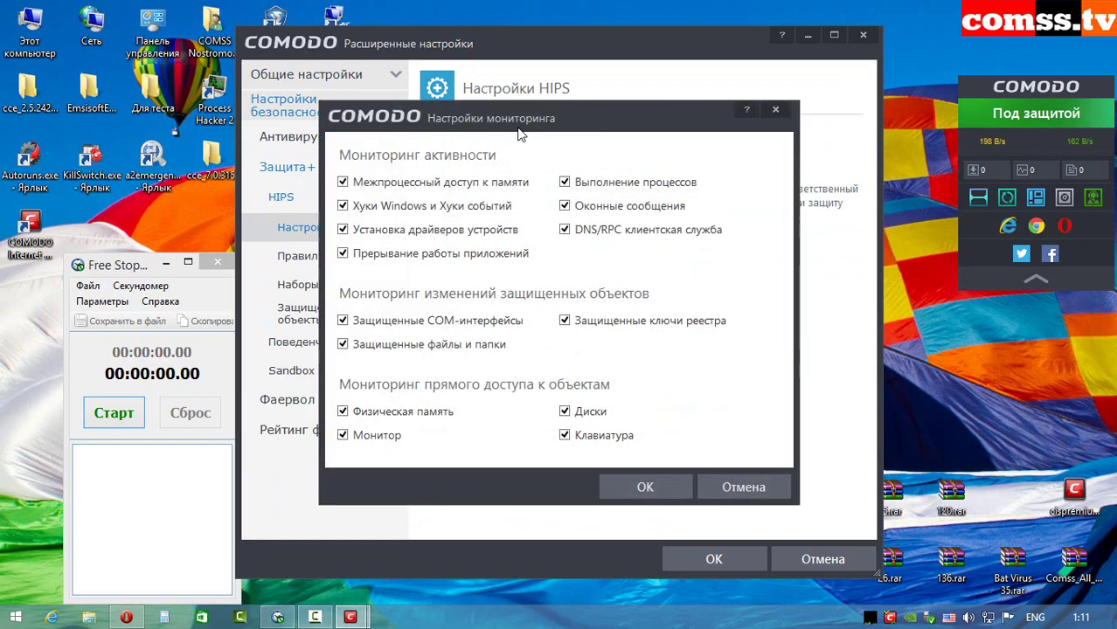
{"action": "left_click", "coordinate": [742, 487]}
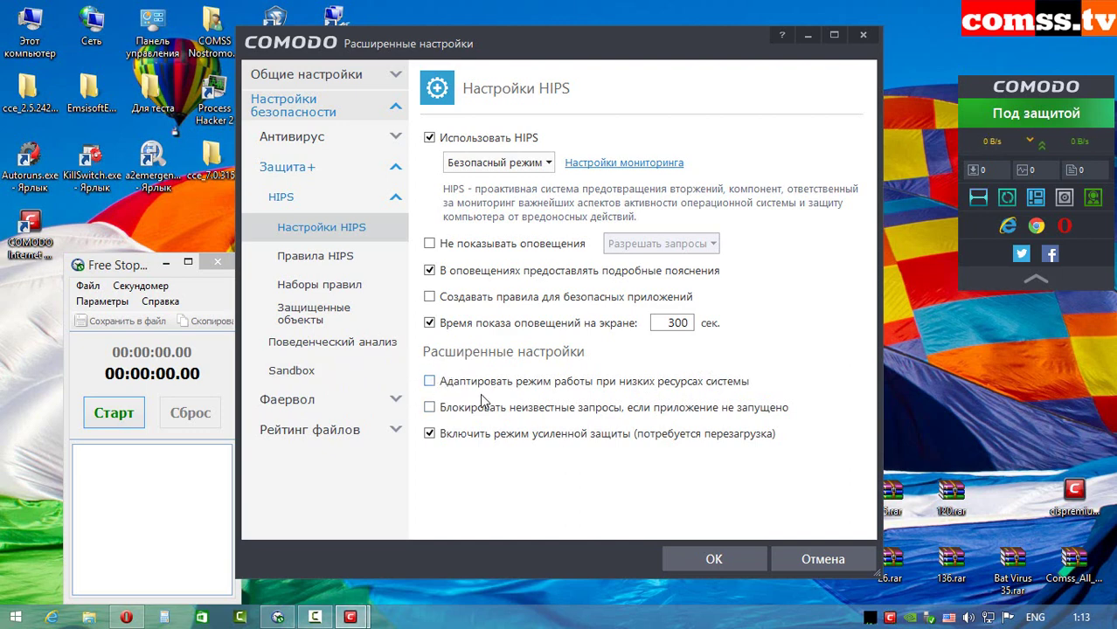
Look through the list of active HIPS rules for applications on this computer
{"action": "left_click", "coordinate": [316, 255]}
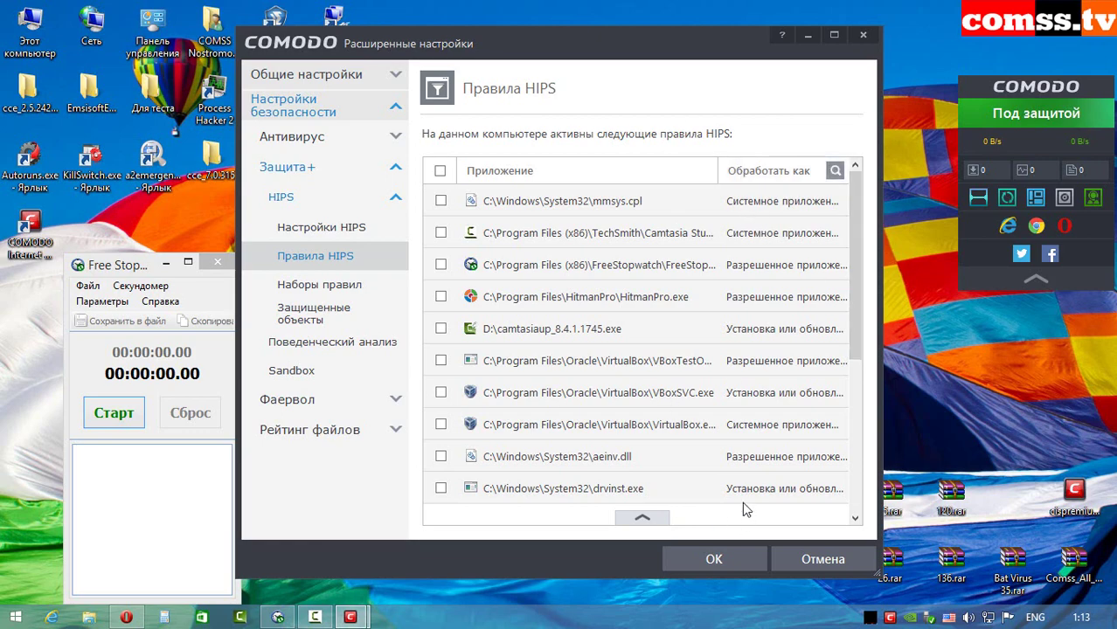
{"action": "left_click_drag", "start_coordinate": [853, 245], "coordinate": [878, 386]}
{"action": "key", "text": "Down"}
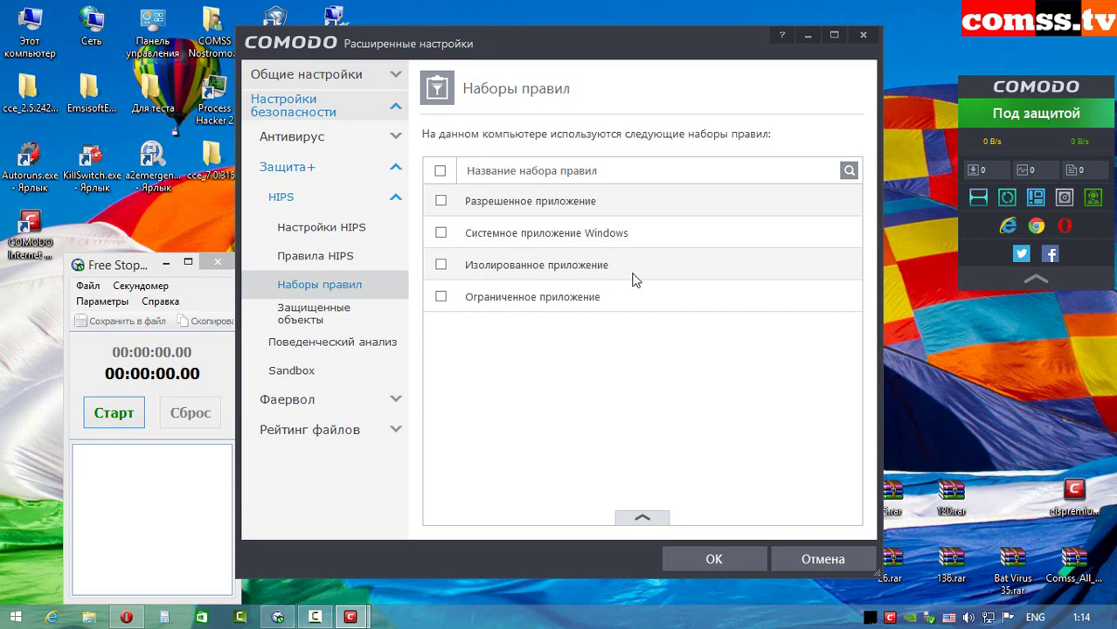
Examine the access rights of the Ограниченное приложение ruleset and its allowed and blocked exceptions for protected files and folders
{"action": "left_click", "coordinate": [564, 299]}
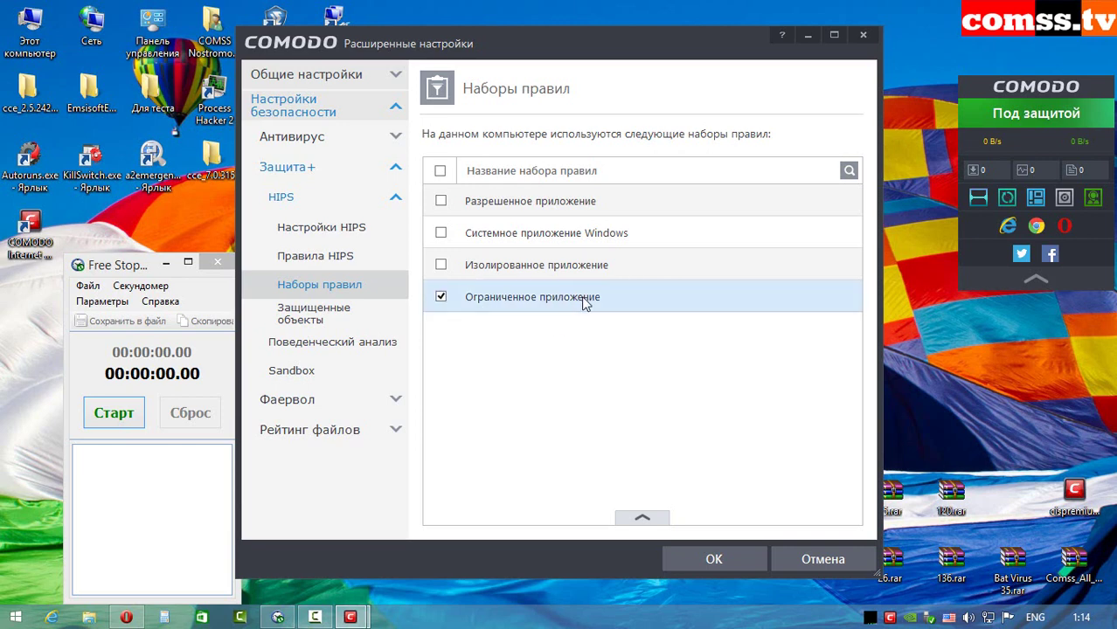
{"action": "double_click", "coordinate": [586, 299]}
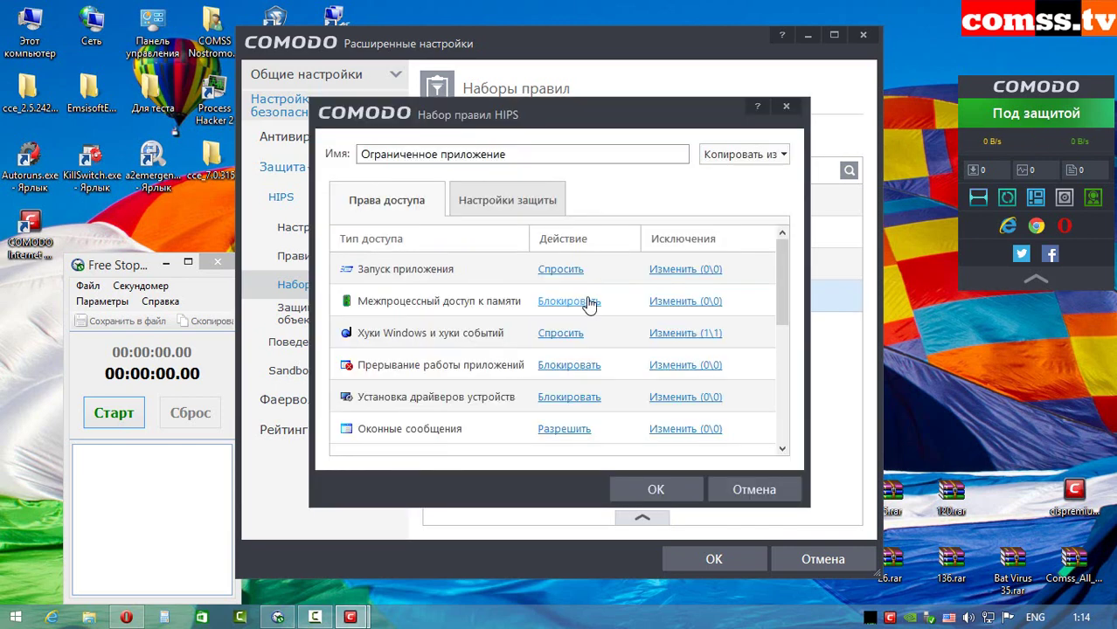
{"action": "scroll", "coordinate": [437, 348], "scroll_direction": "down", "scroll_amount": 3}
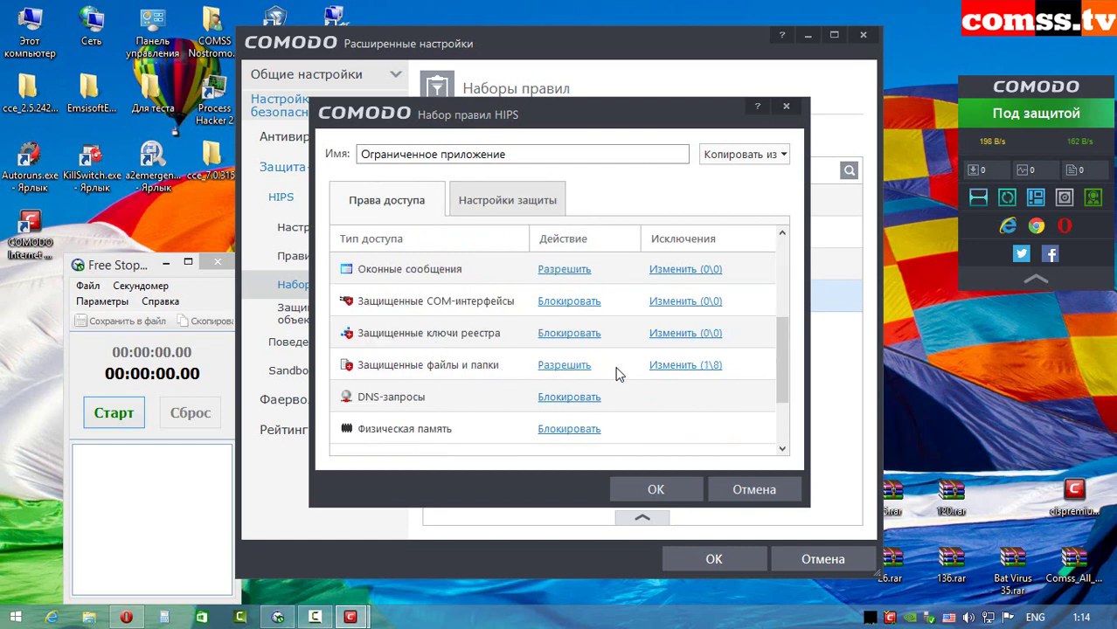
{"action": "left_click", "coordinate": [687, 367]}
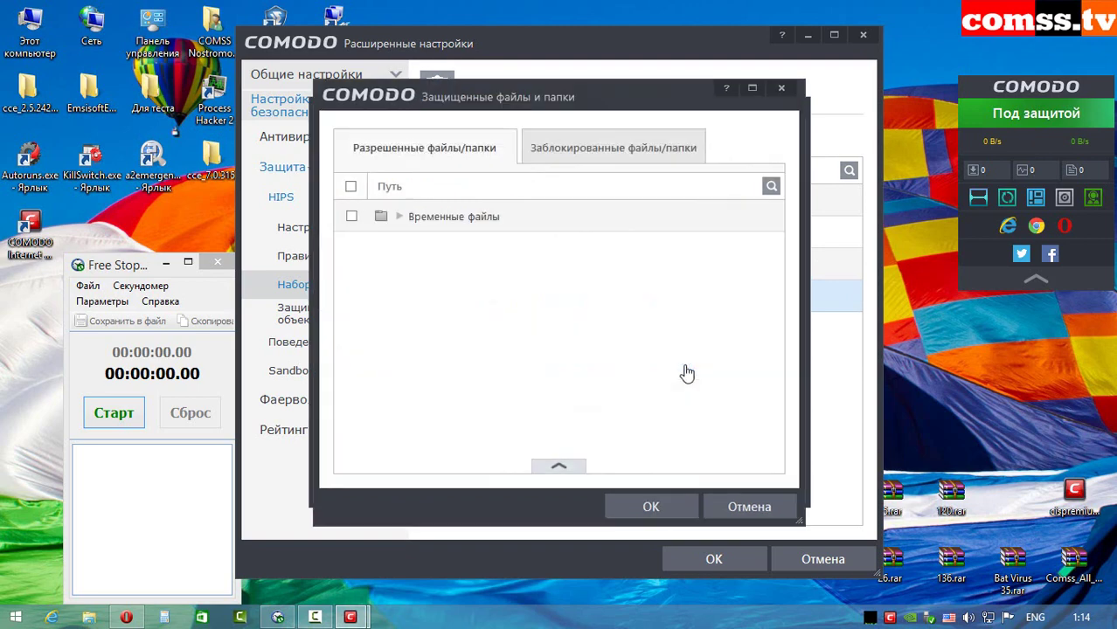
{"action": "left_click", "coordinate": [620, 156]}
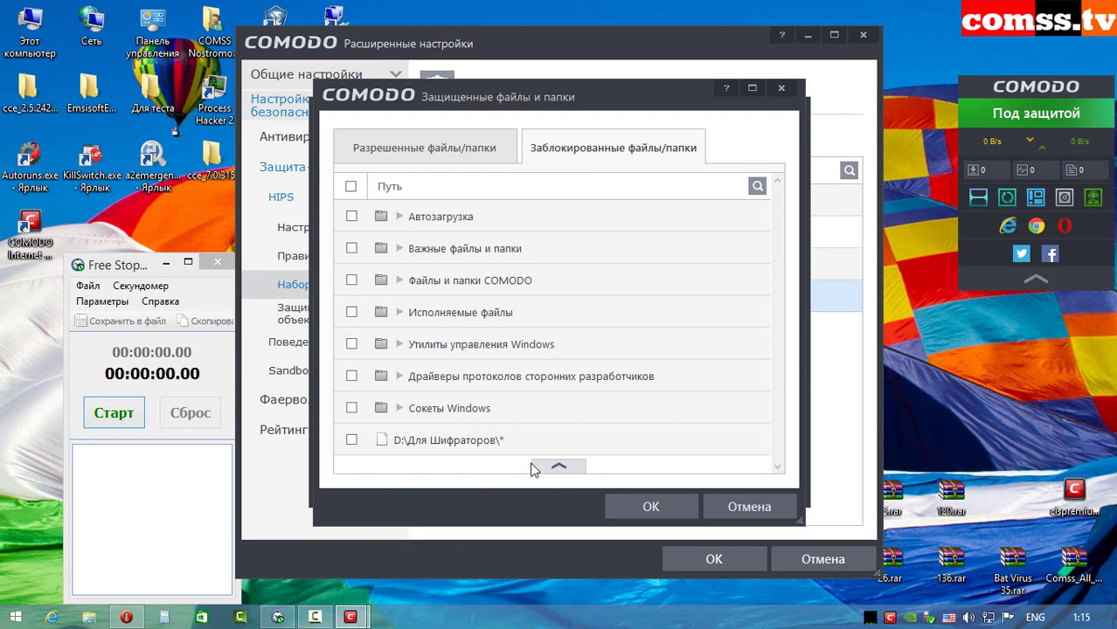
{"action": "left_click", "coordinate": [428, 148]}
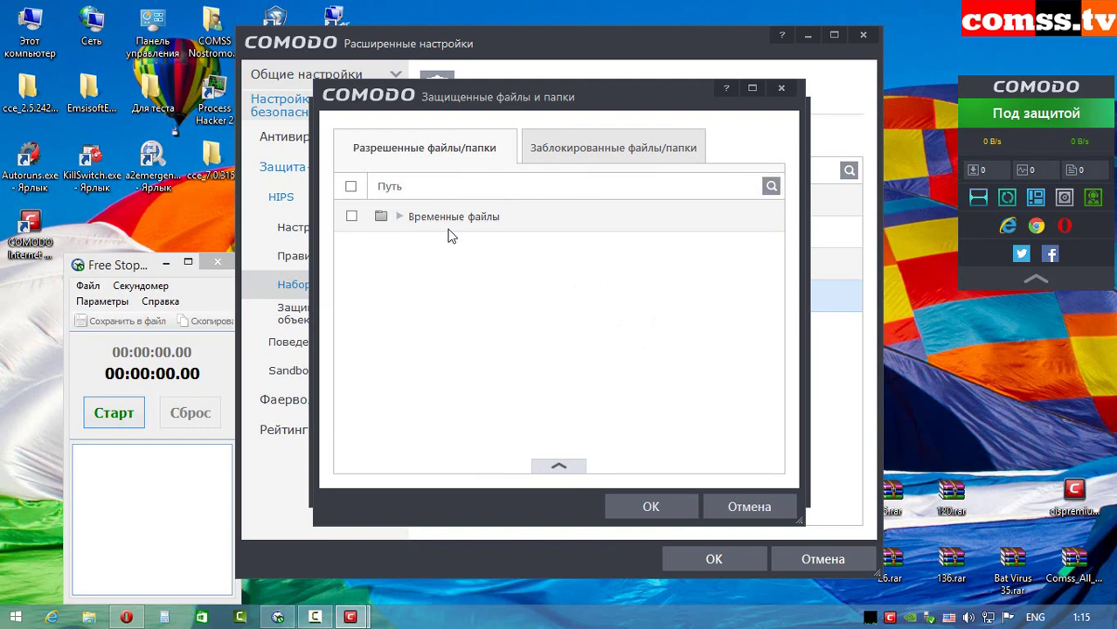
{"action": "key", "text": "Escape"}
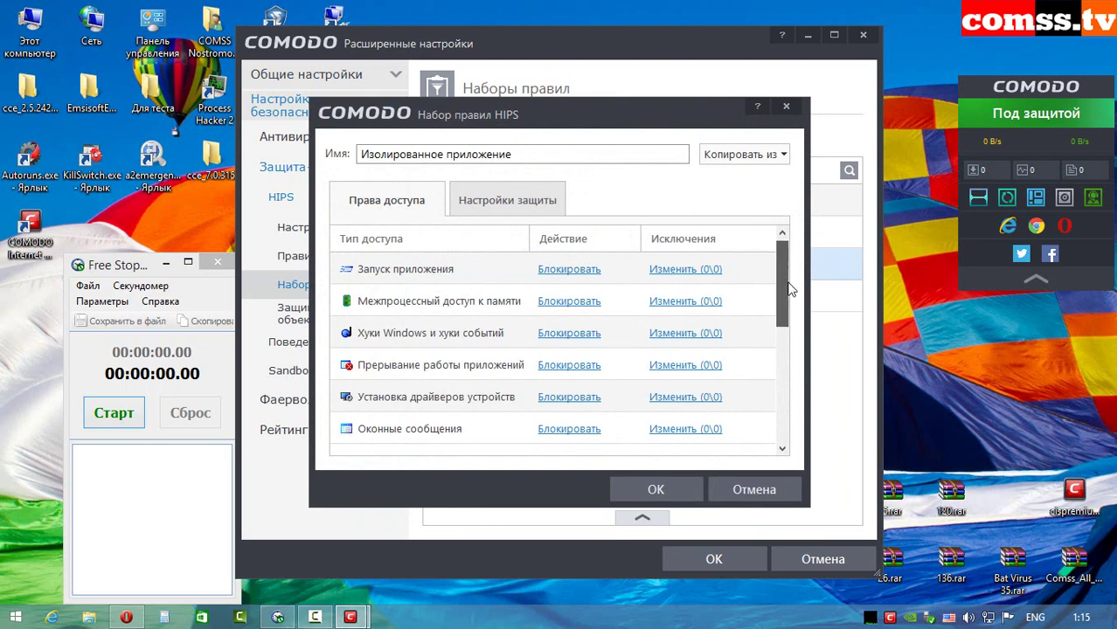
Examine the access rights of the Изолированное приложение ruleset and its allowed and blocked exceptions for protected files and folders
{"action": "scroll", "coordinate": [794, 303], "scroll_direction": "down", "scroll_amount": 1}
{"action": "scroll", "coordinate": [793, 303], "scroll_direction": "down", "scroll_amount": 2}
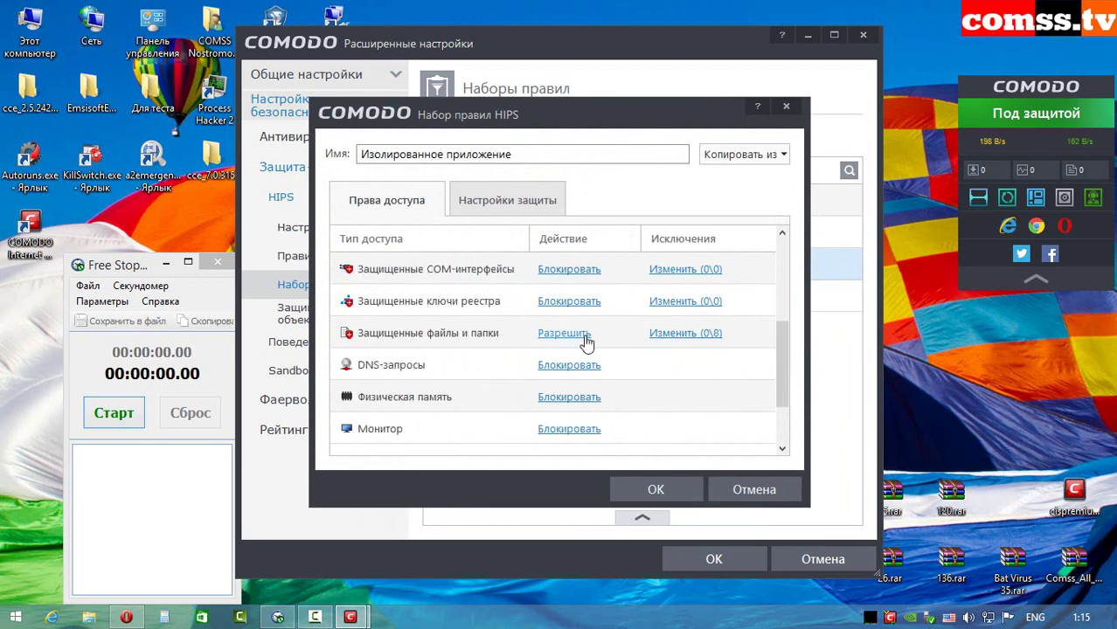
{"action": "left_click", "coordinate": [702, 333]}
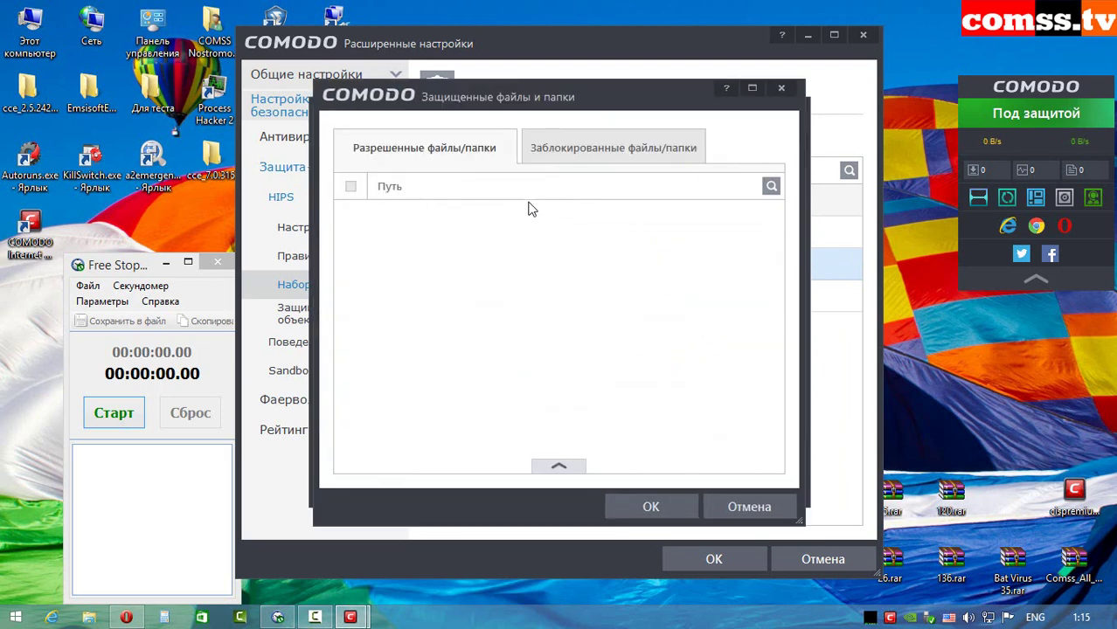
{"action": "left_click", "coordinate": [605, 153]}
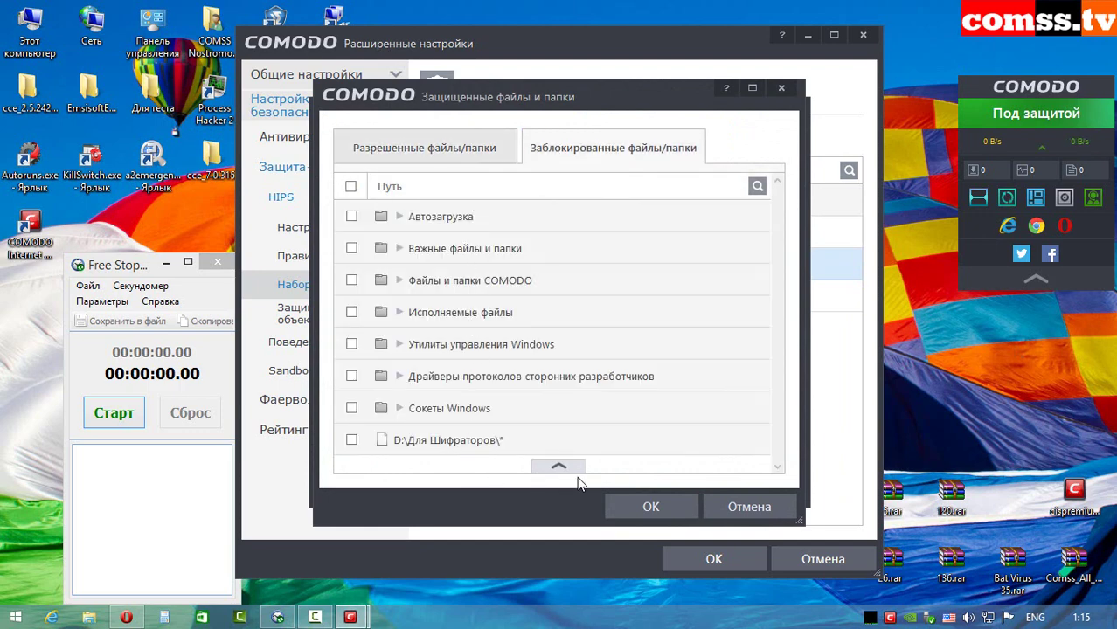
{"action": "left_click", "coordinate": [650, 506]}
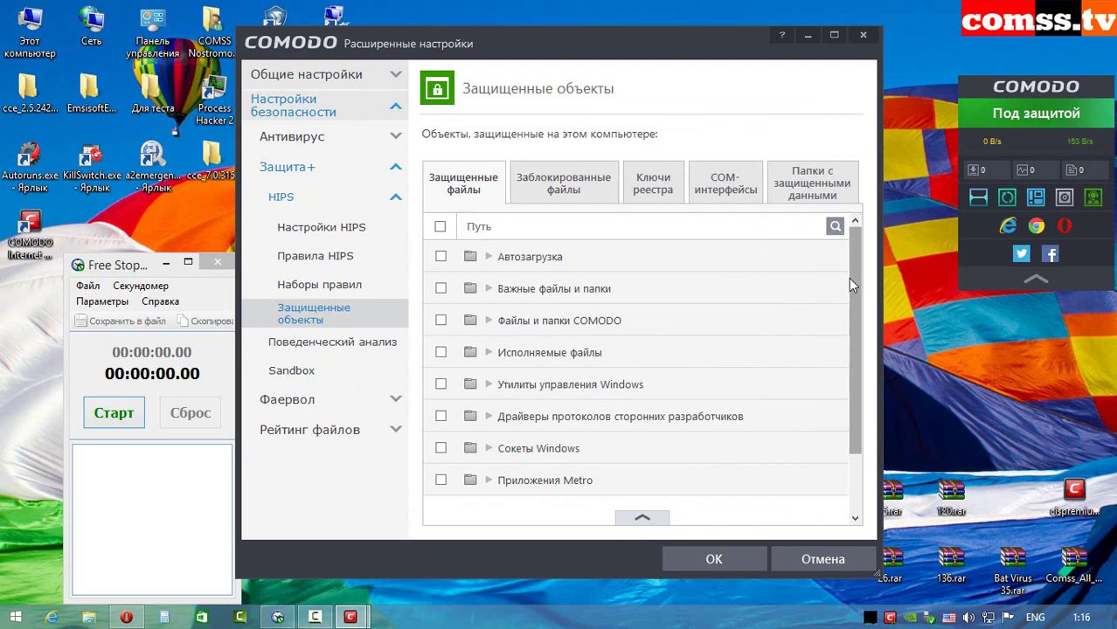
Review the HIPS protected objects: protected files, blocked files, registry keys, COM interfaces and protected data folders
{"action": "scroll", "coordinate": [854, 279], "scroll_direction": "down", "scroll_amount": 2}
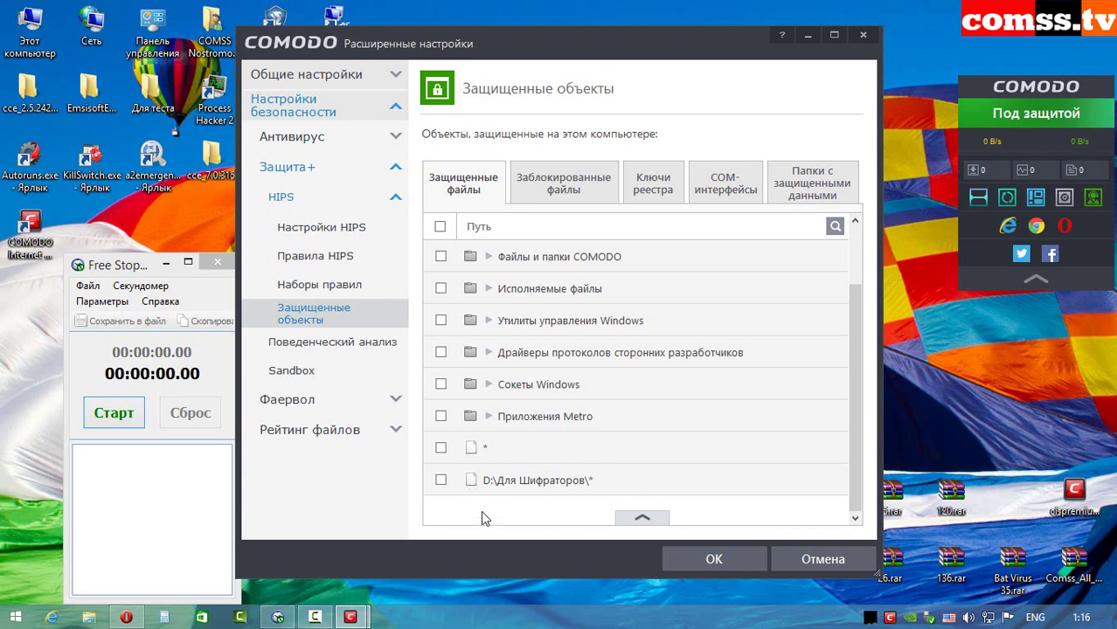
{"action": "left_click", "coordinate": [564, 184]}
{"action": "left_click", "coordinate": [653, 185]}
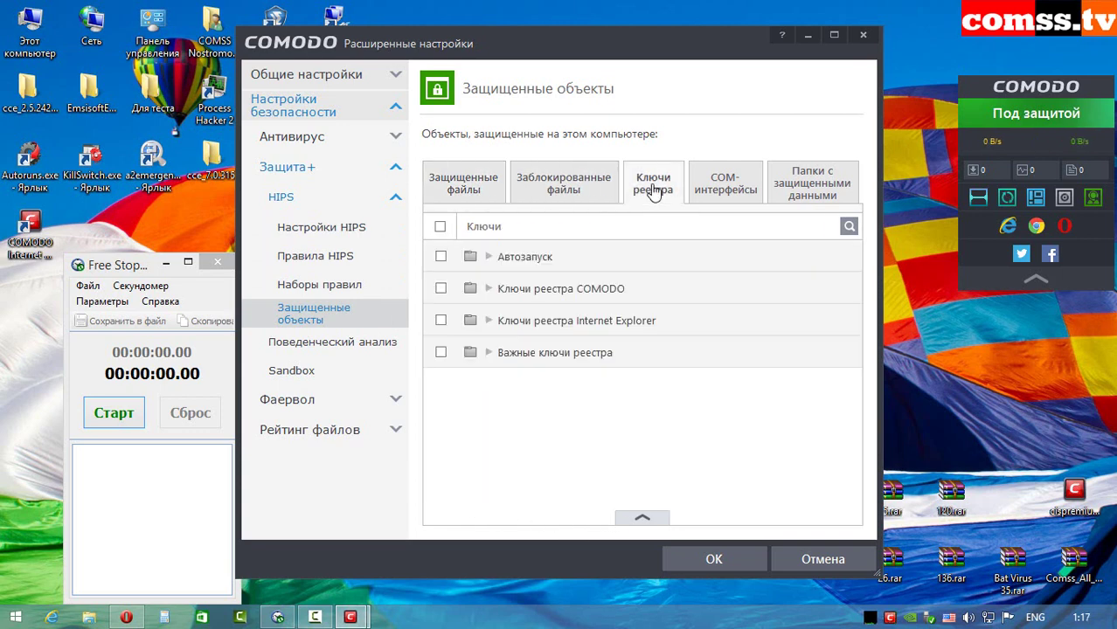
{"action": "left_click", "coordinate": [756, 200]}
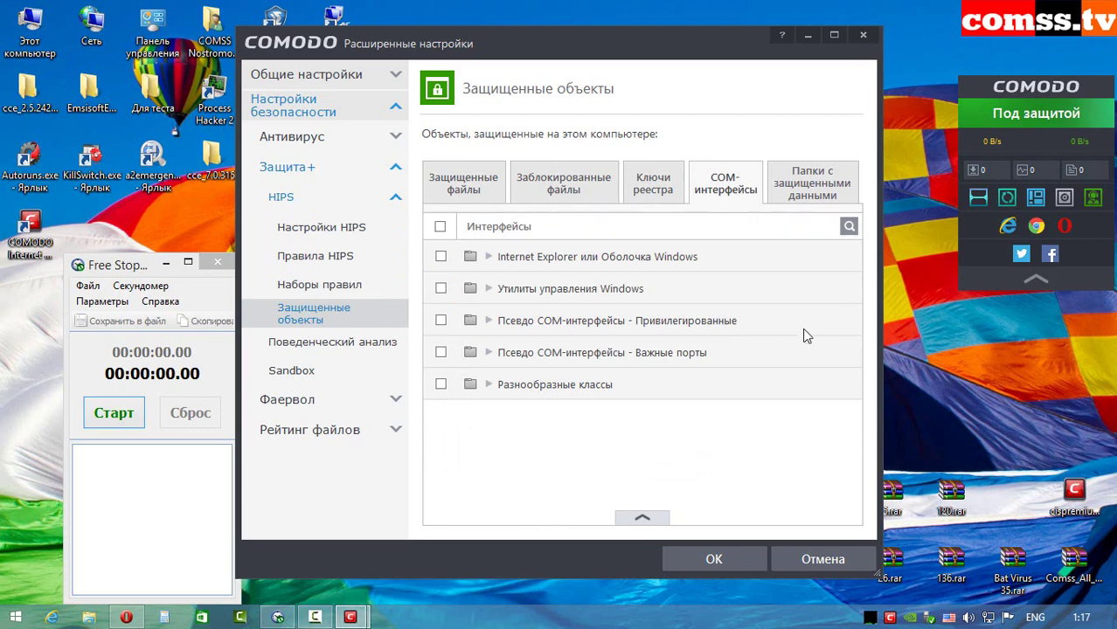
{"action": "left_click", "coordinate": [820, 182]}
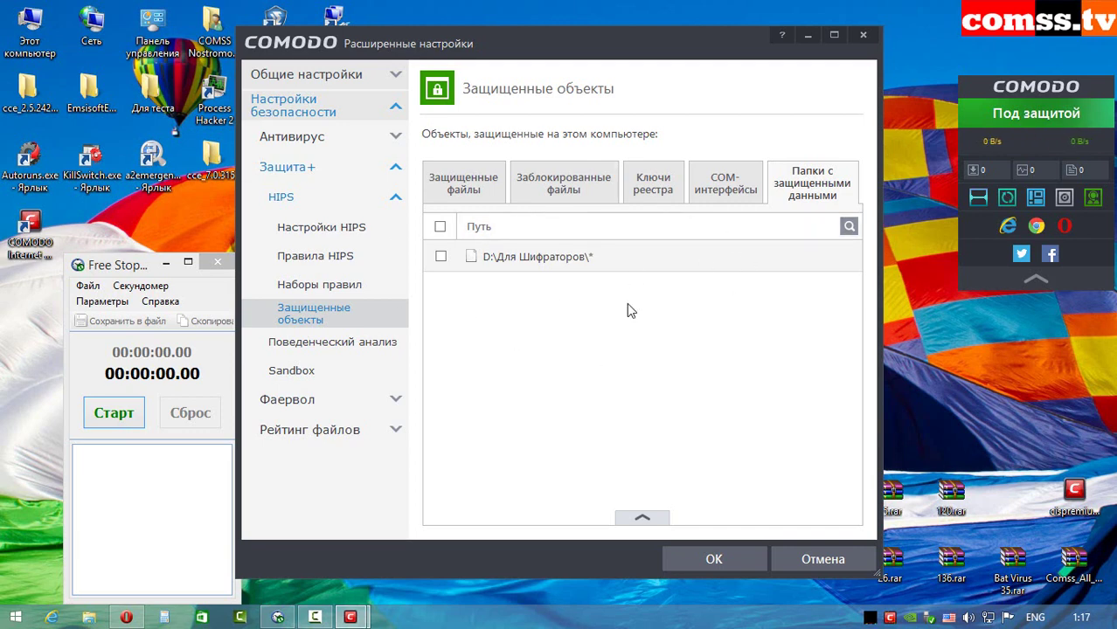
{"action": "left_click", "coordinate": [472, 183]}
Review the behavioural analysis settings with their list of files excluded from blocking, and check the Sandbox settings
{"action": "left_click", "coordinate": [330, 344]}
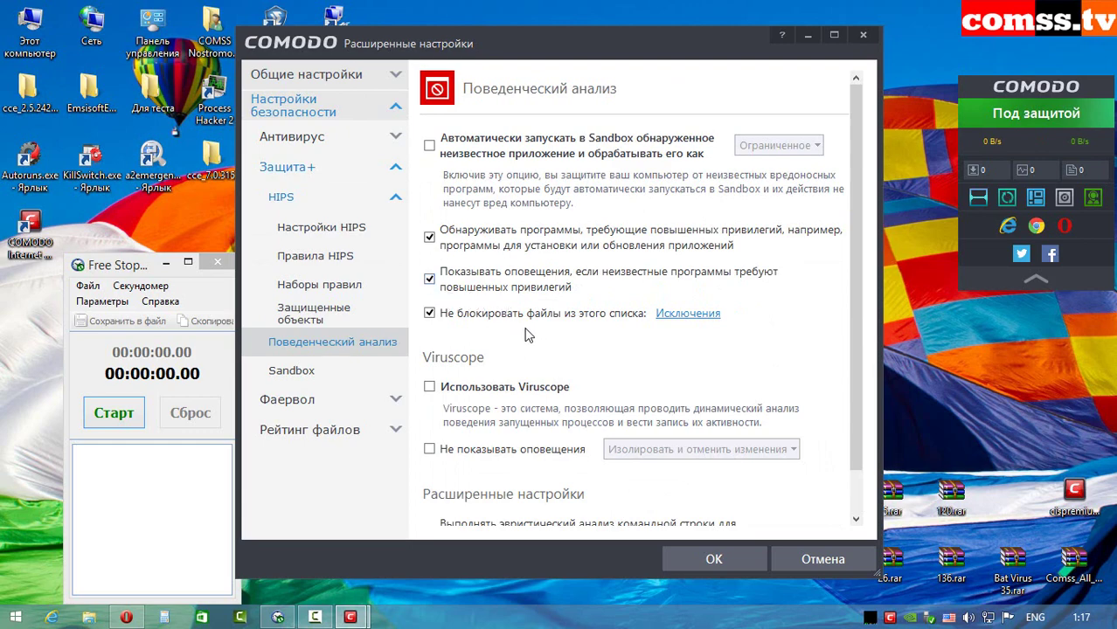
{"action": "left_click", "coordinate": [681, 317]}
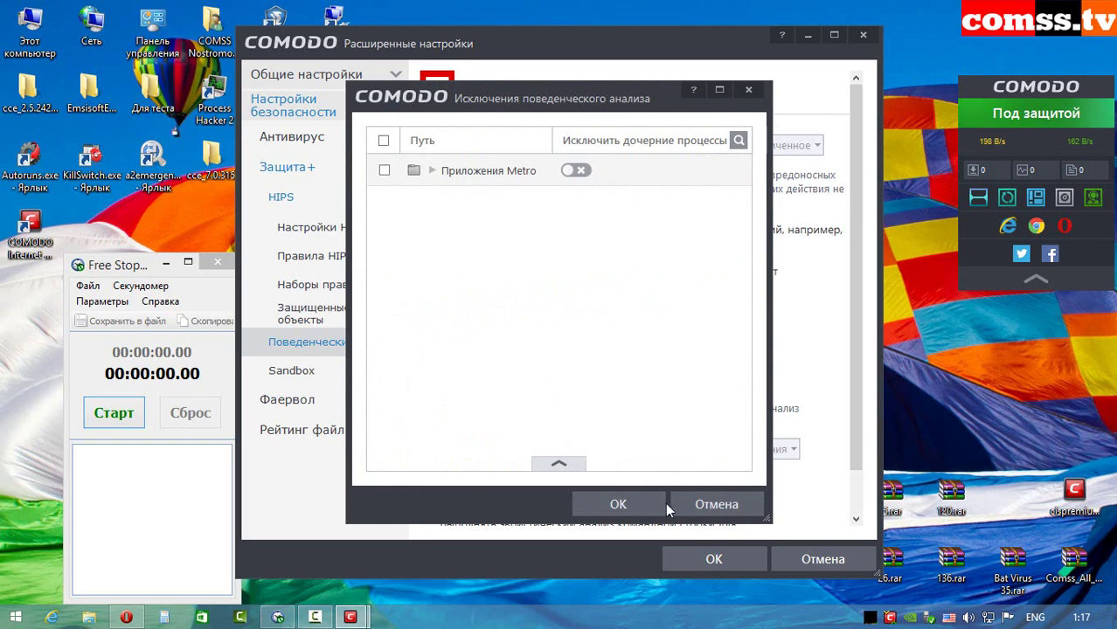
{"action": "left_click", "coordinate": [644, 507]}
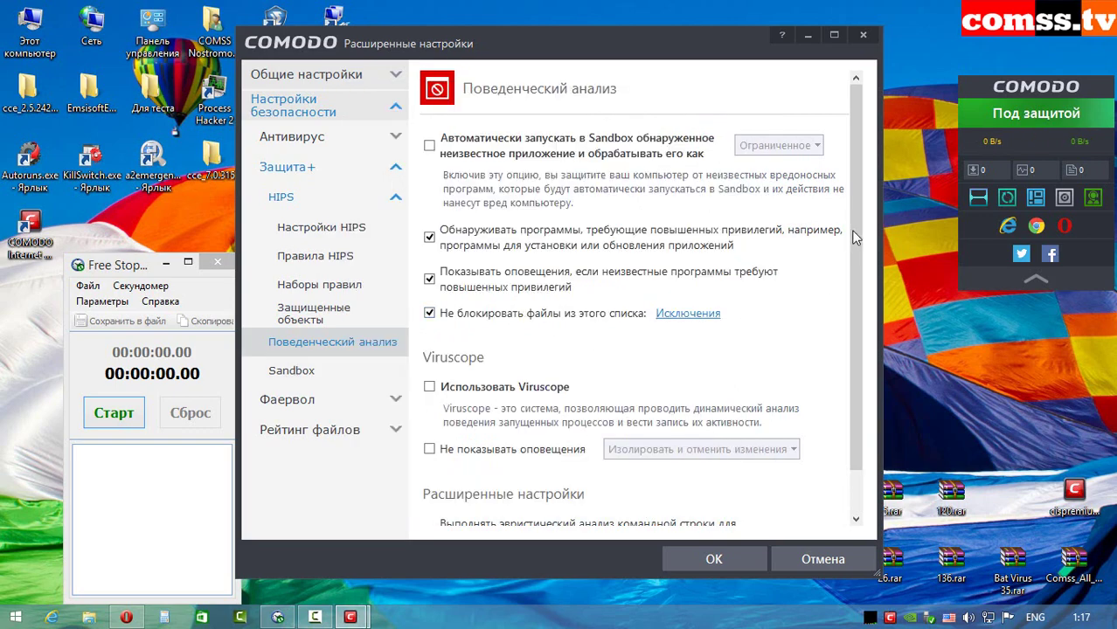
{"action": "scroll", "coordinate": [855, 220], "scroll_direction": "down", "scroll_amount": 2}
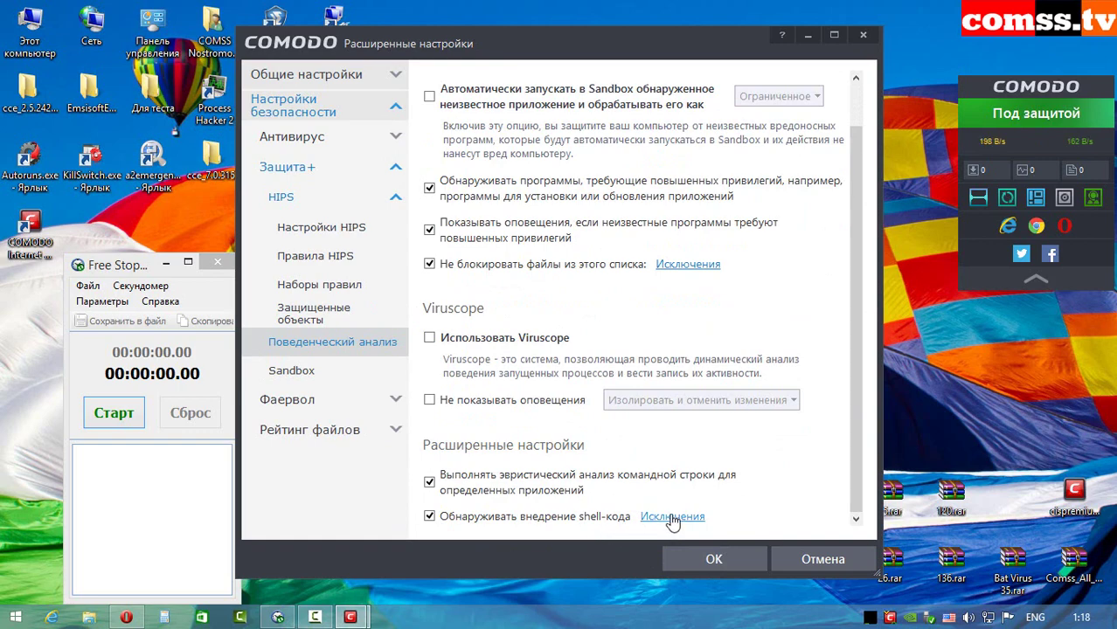
{"action": "left_click", "coordinate": [307, 372]}
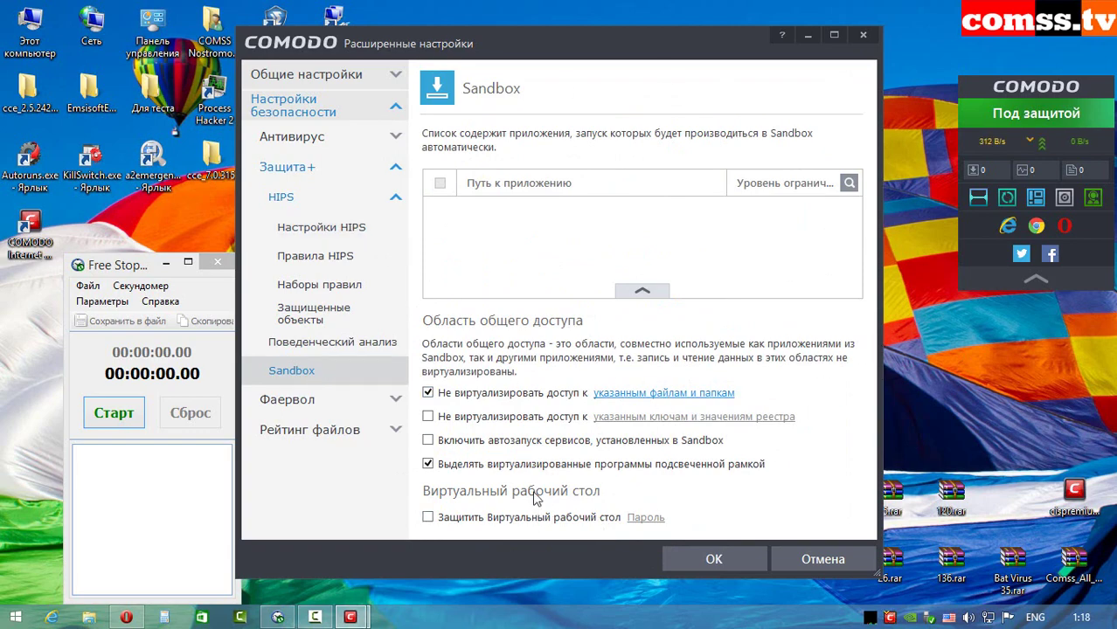
Review the firewall settings, including the available firewall modes, alert options and advanced traffic filtering options
{"action": "left_click", "coordinate": [286, 399]}
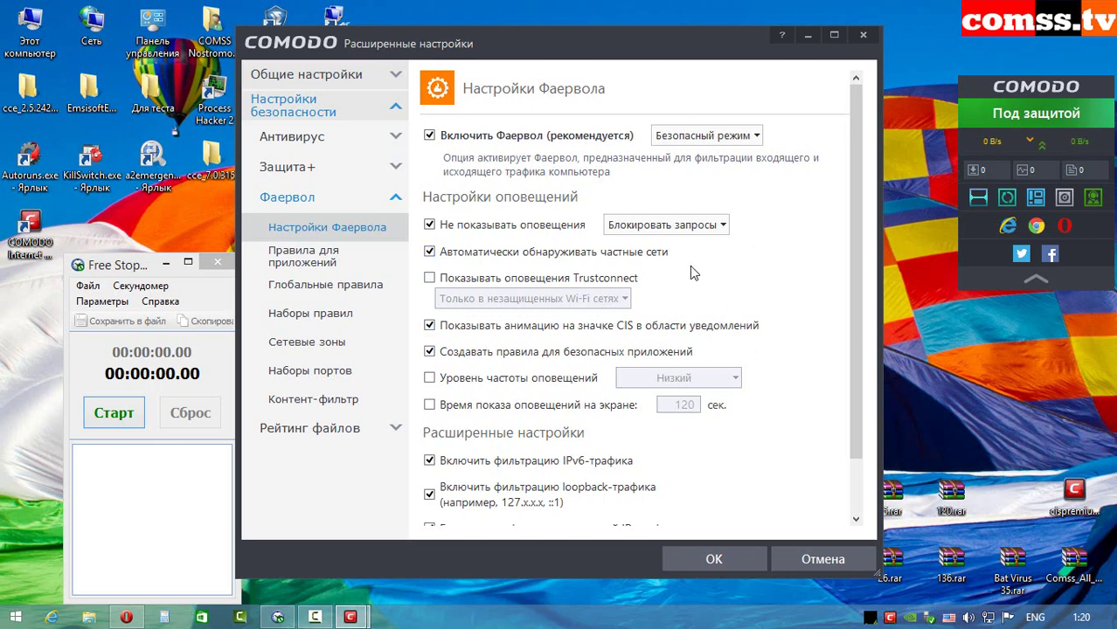
{"action": "left_click", "coordinate": [756, 137]}
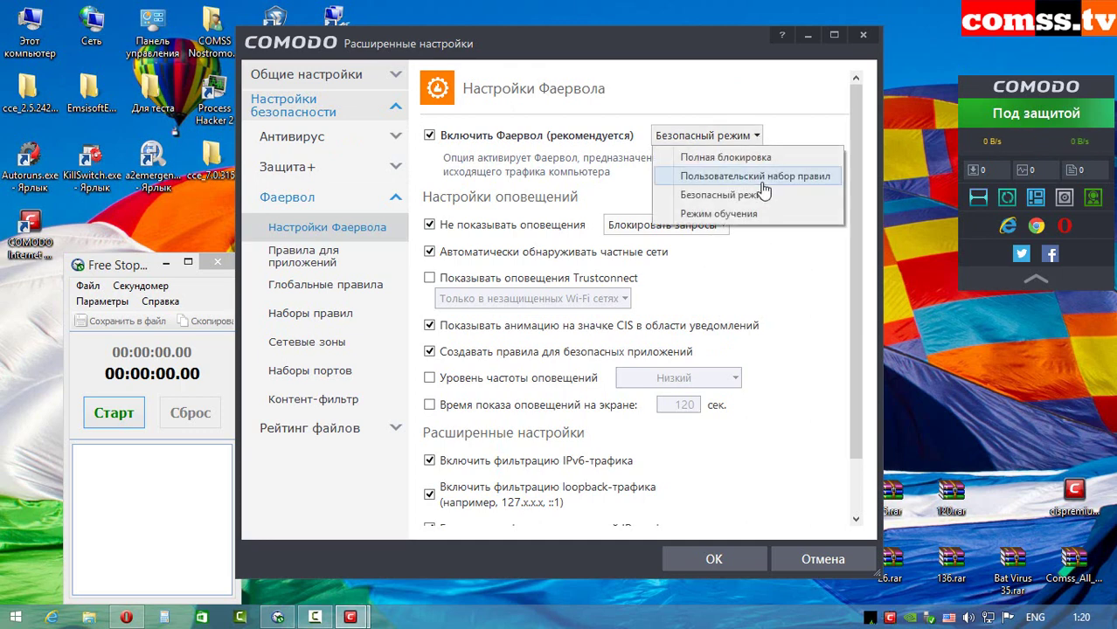
{"action": "left_click", "coordinate": [797, 133]}
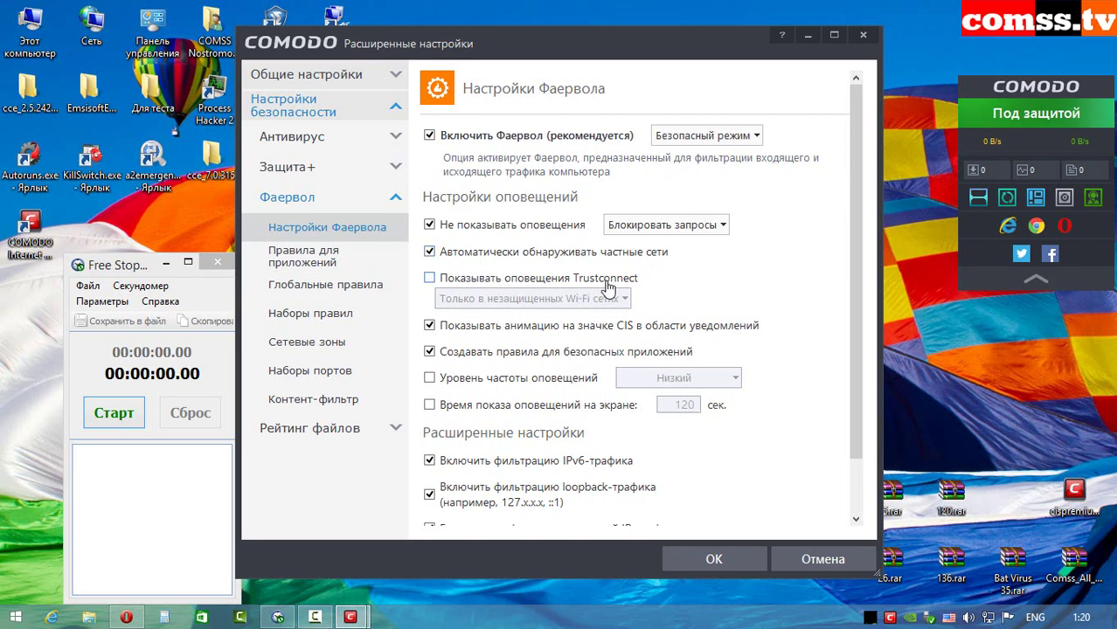
{"action": "scroll", "coordinate": [543, 358], "scroll_direction": "down", "scroll_amount": 2}
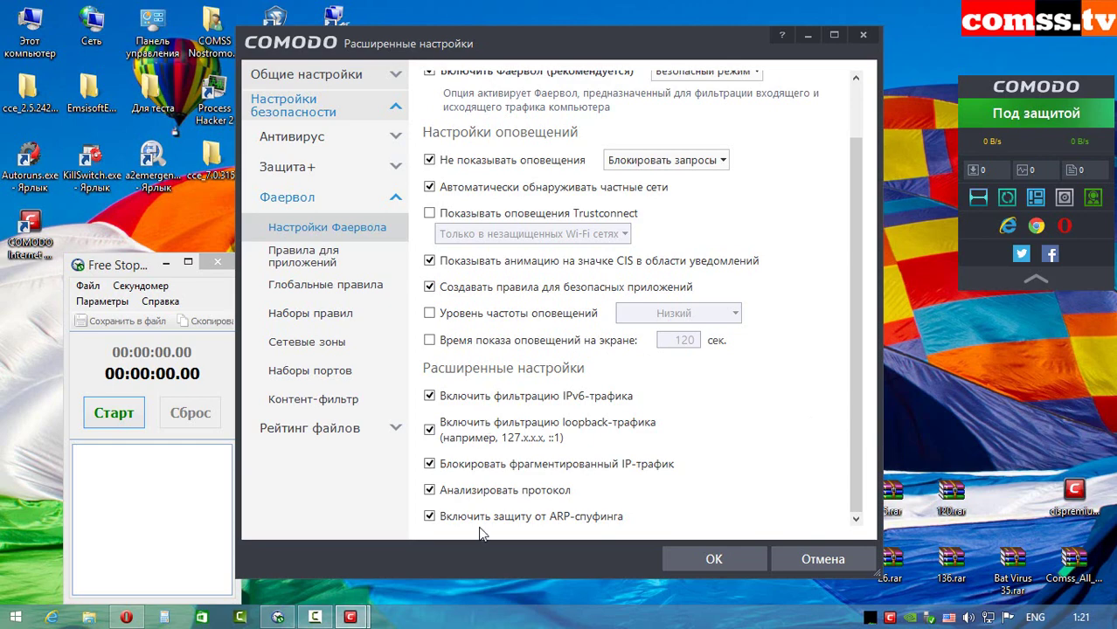
Look through the firewall's application rules down to the end of the list
{"action": "left_click", "coordinate": [322, 258]}
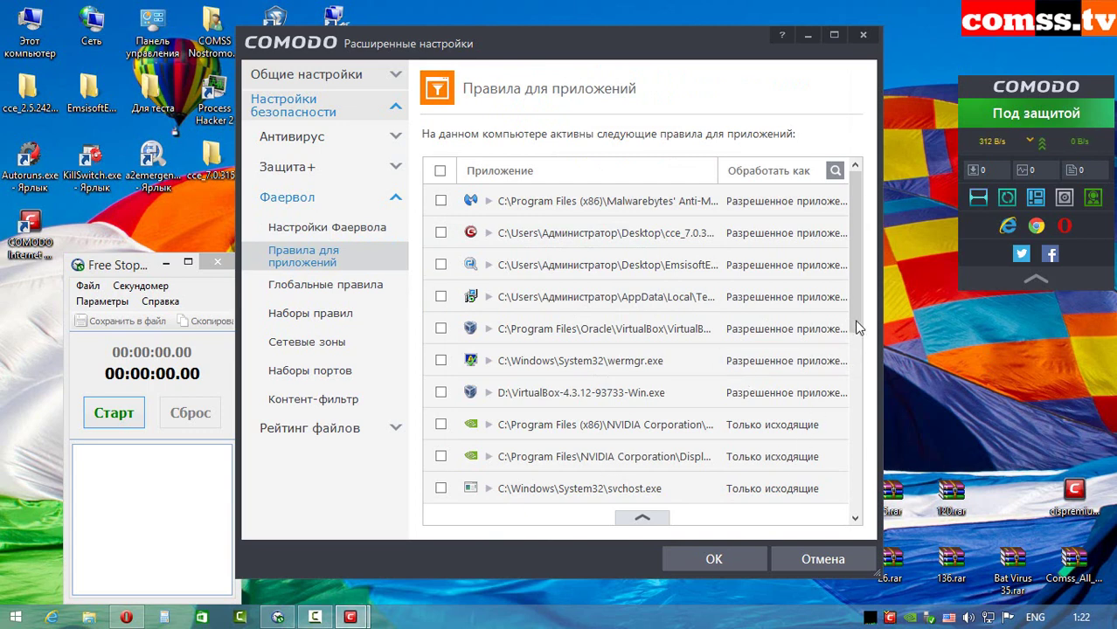
{"action": "left_click_drag", "start_coordinate": [858, 329], "coordinate": [872, 489]}
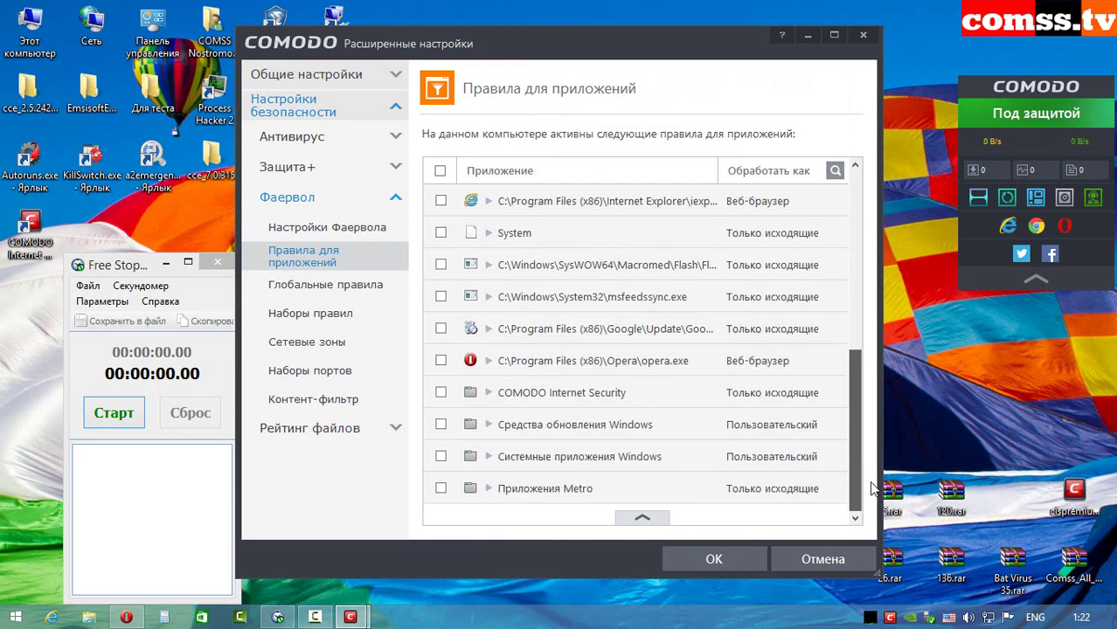
Review the firewall's global rules, rule sets, network zones and port sets
{"action": "left_click", "coordinate": [336, 286]}
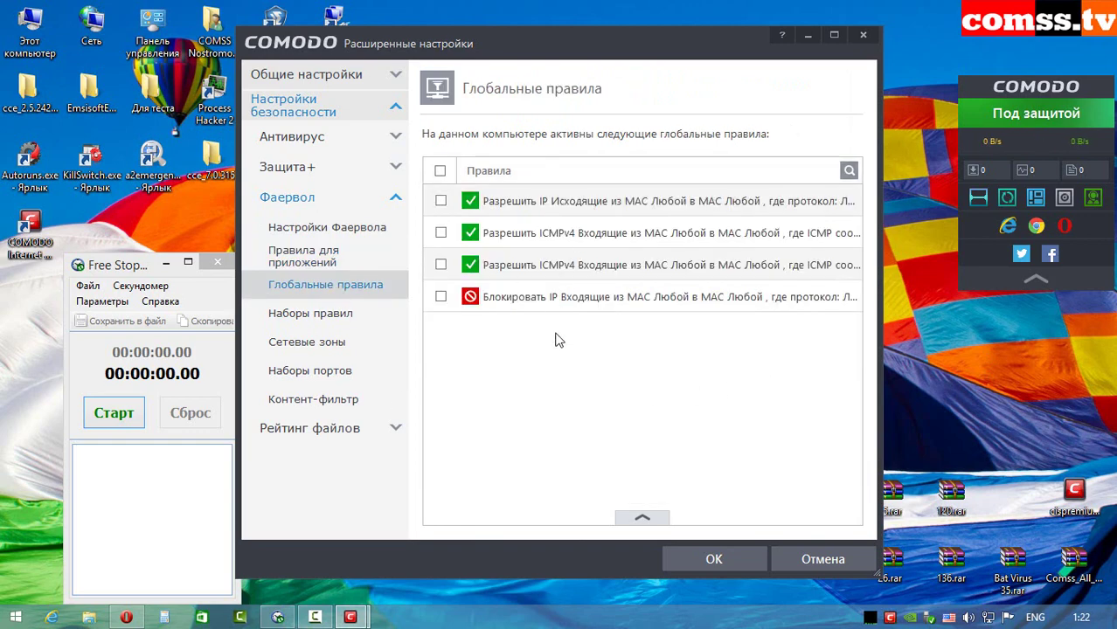
{"action": "left_click", "coordinate": [311, 314]}
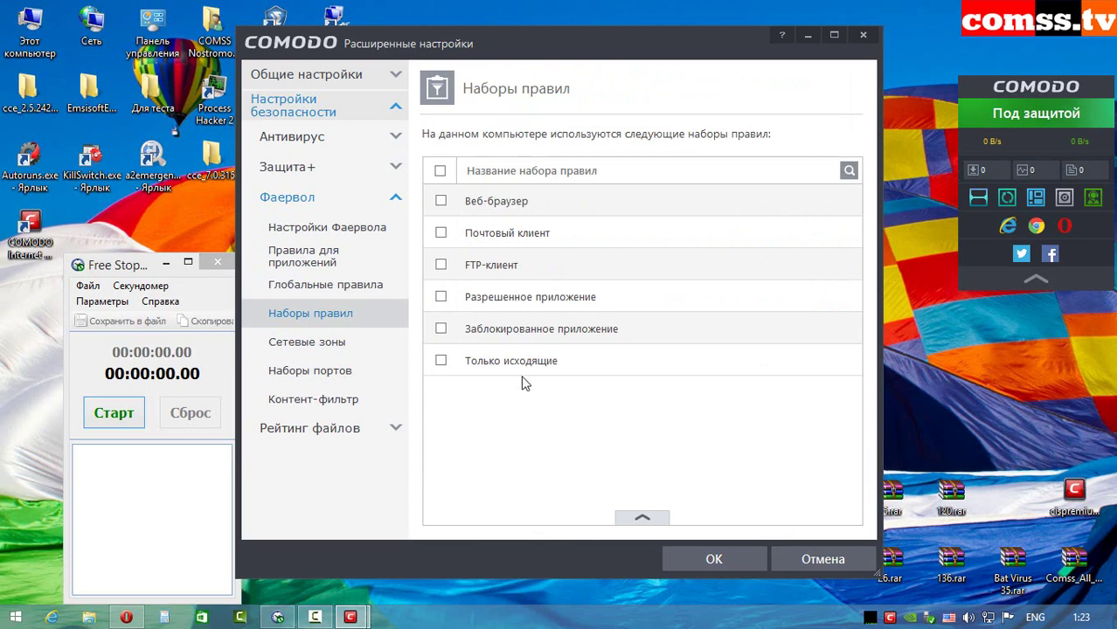
{"action": "left_click", "coordinate": [305, 348]}
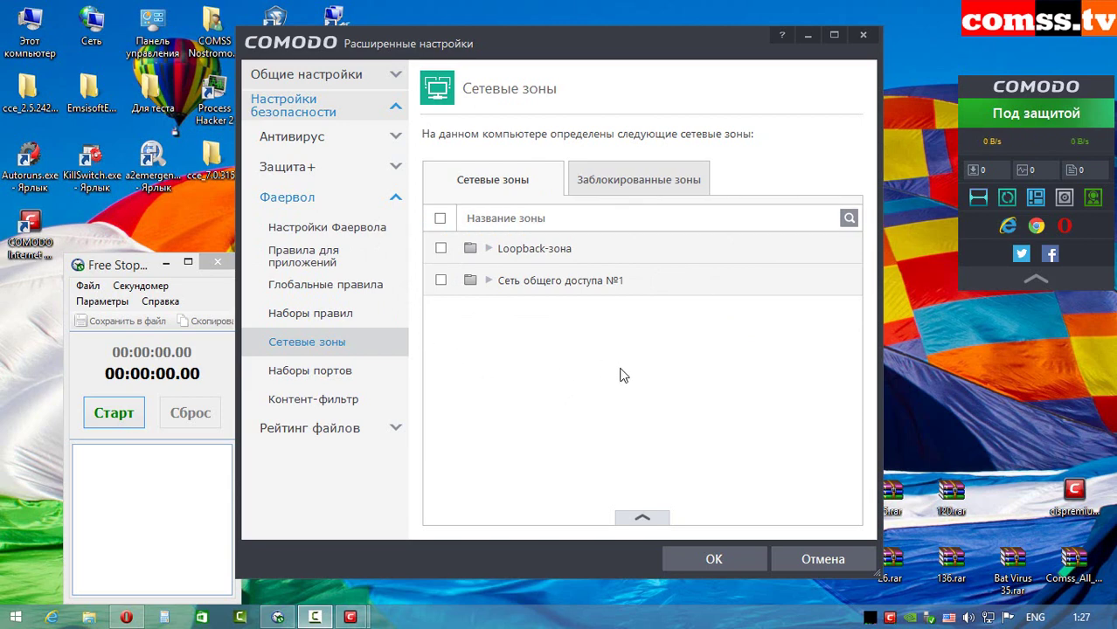
{"action": "left_click", "coordinate": [310, 372]}
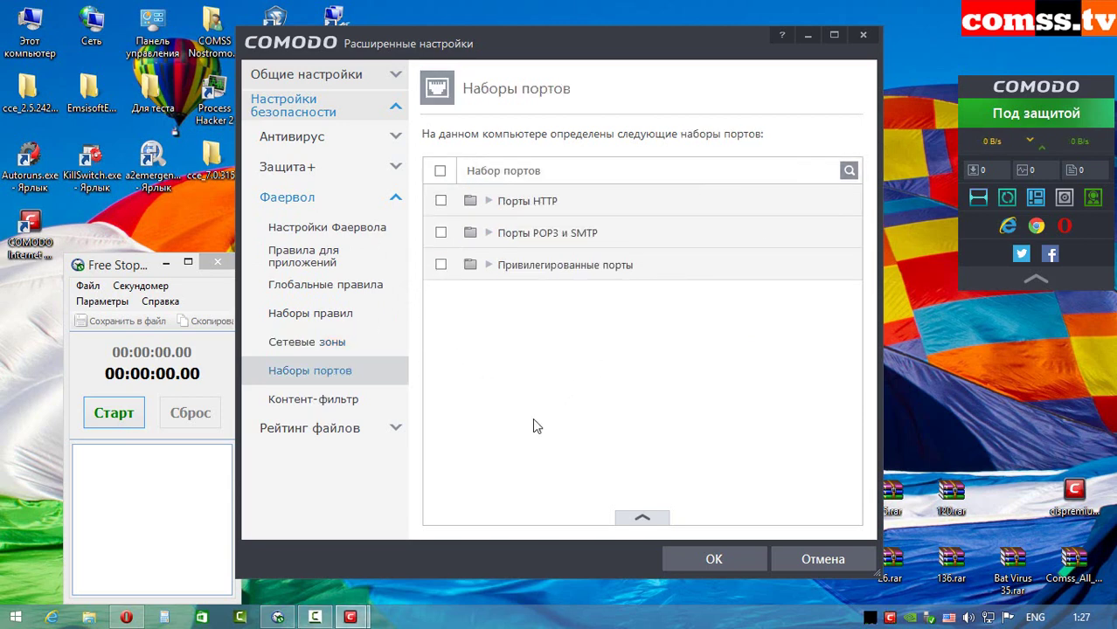
Review the Content Filter's rules for blocked and allowed sites and its categories
{"action": "left_click", "coordinate": [287, 399]}
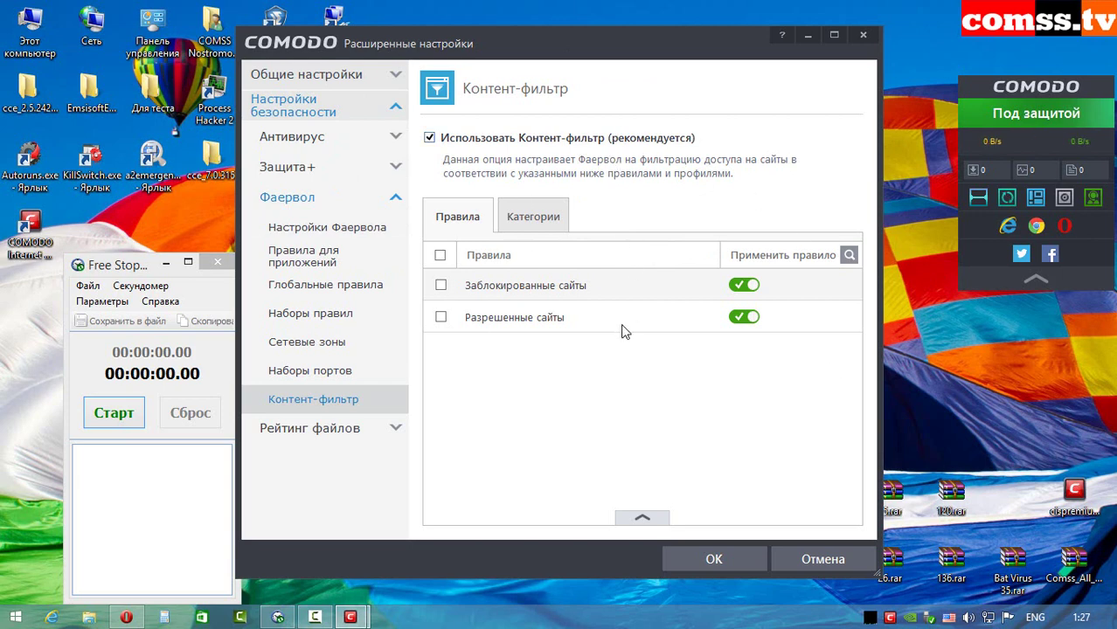
{"action": "left_click", "coordinate": [521, 222]}
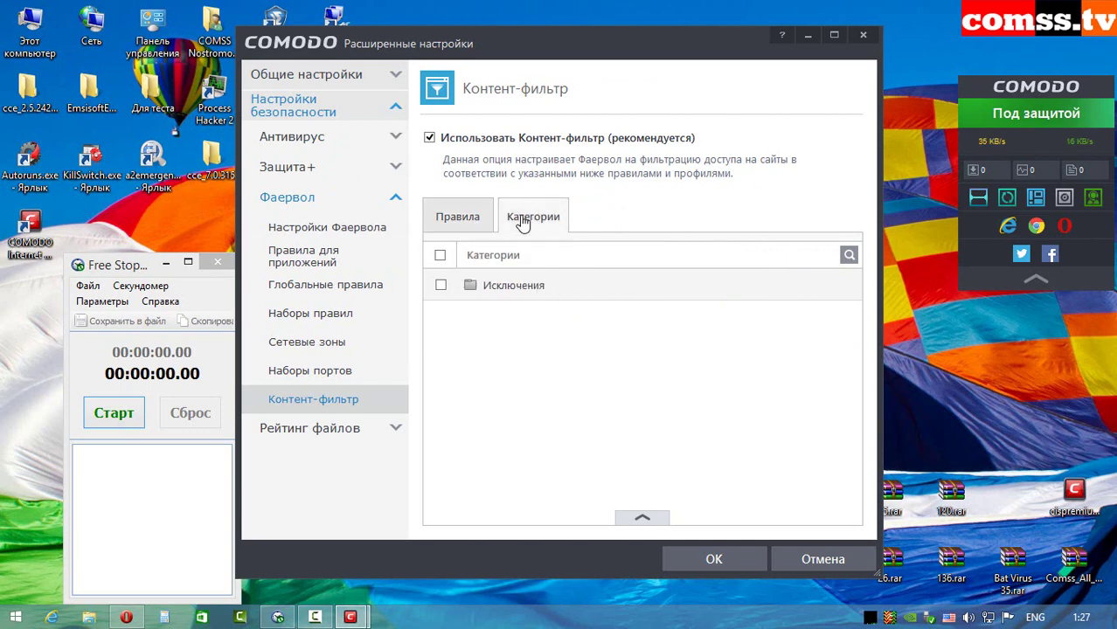
{"action": "left_click", "coordinate": [479, 226]}
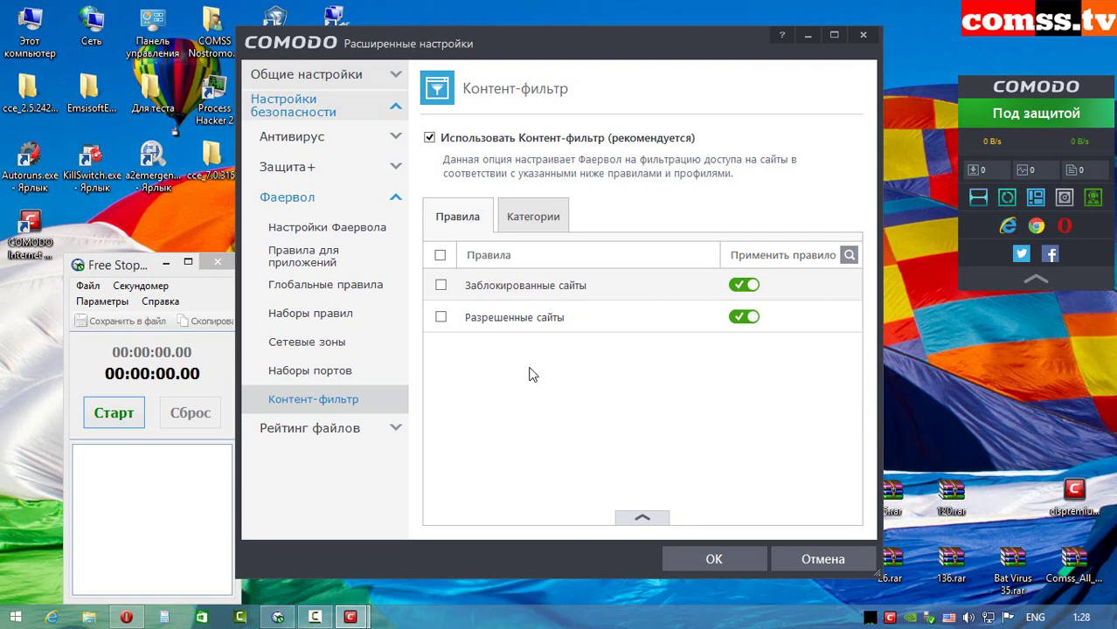
Review the file rating section: rating settings, trusted files, unrecognised files, submitted files and trusted vendors
{"action": "left_click", "coordinate": [397, 430]}
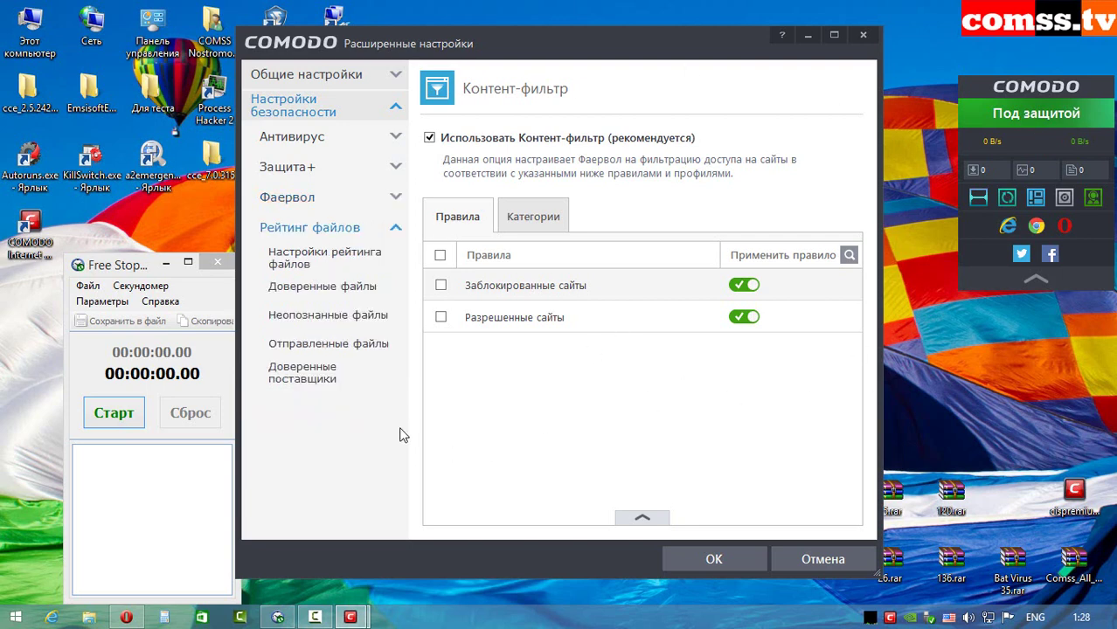
{"action": "left_click", "coordinate": [306, 253]}
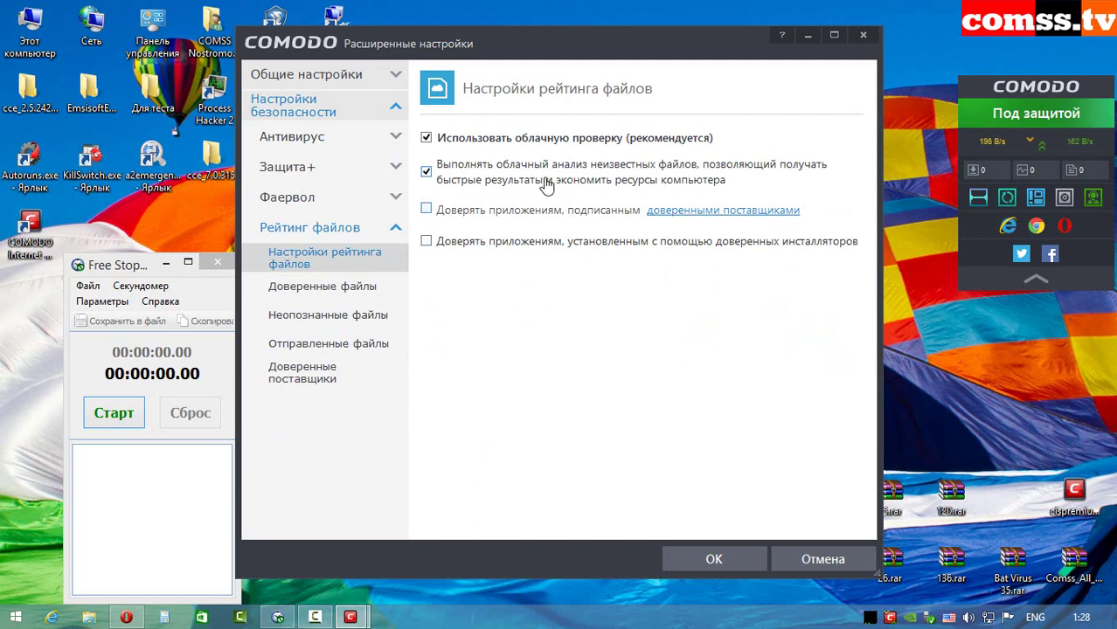
{"action": "left_click", "coordinate": [322, 286]}
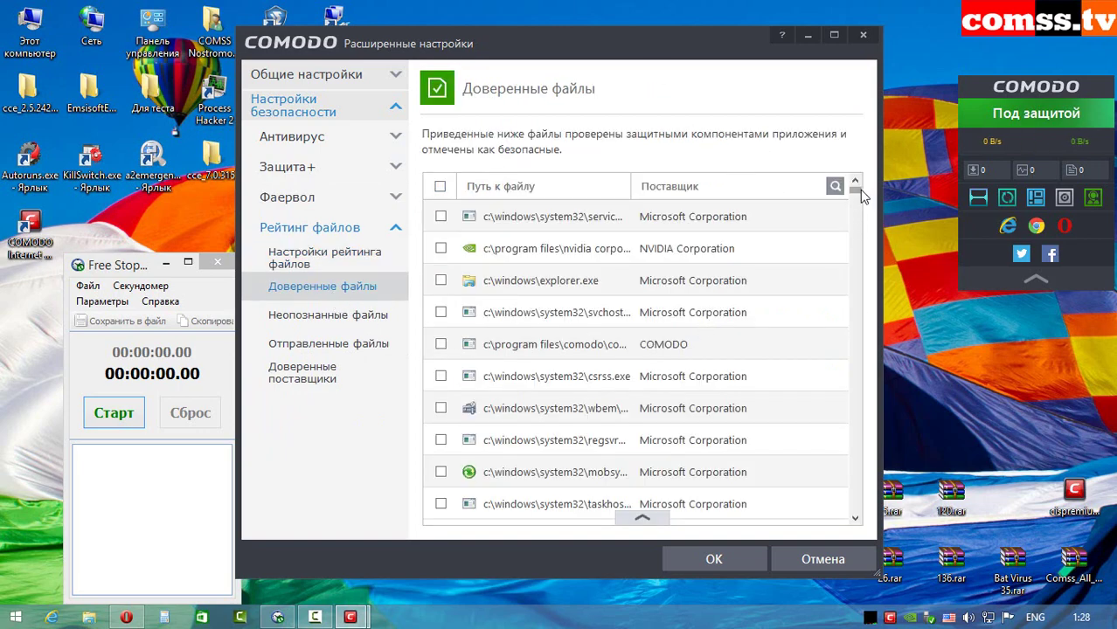
{"action": "mouse_move", "coordinate": [860, 190]}
{"action": "left_mouse_down"}
{"action": "mouse_move", "coordinate": [868, 249]}
{"action": "mouse_move", "coordinate": [859, 190]}
{"action": "left_mouse_up"}
{"action": "left_click", "coordinate": [364, 315]}
{"action": "left_click", "coordinate": [360, 346]}
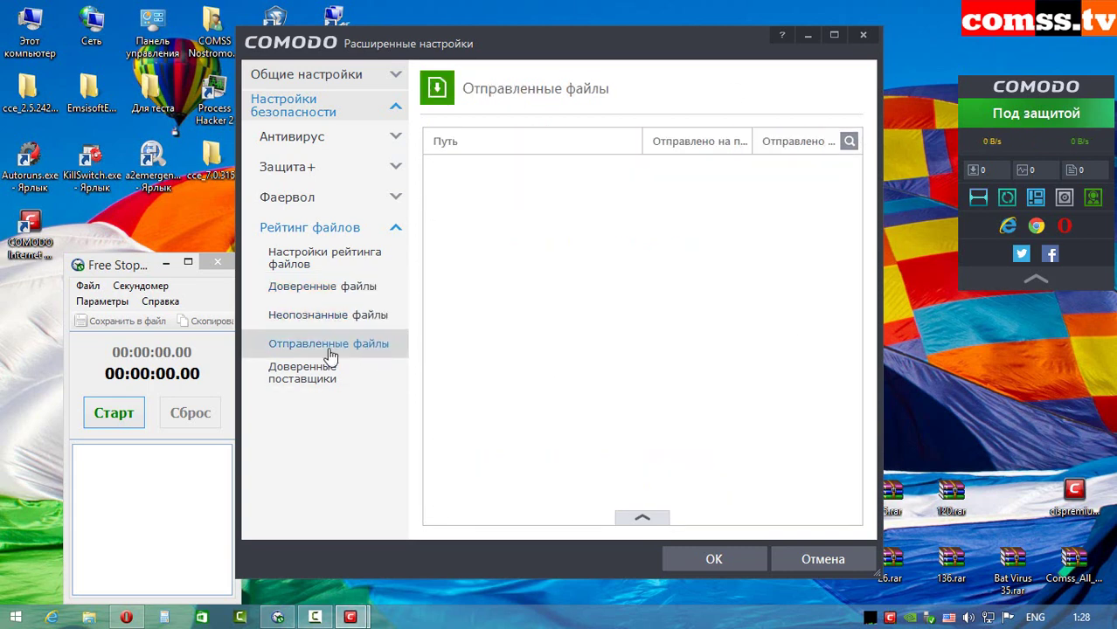
{"action": "left_click", "coordinate": [315, 385]}
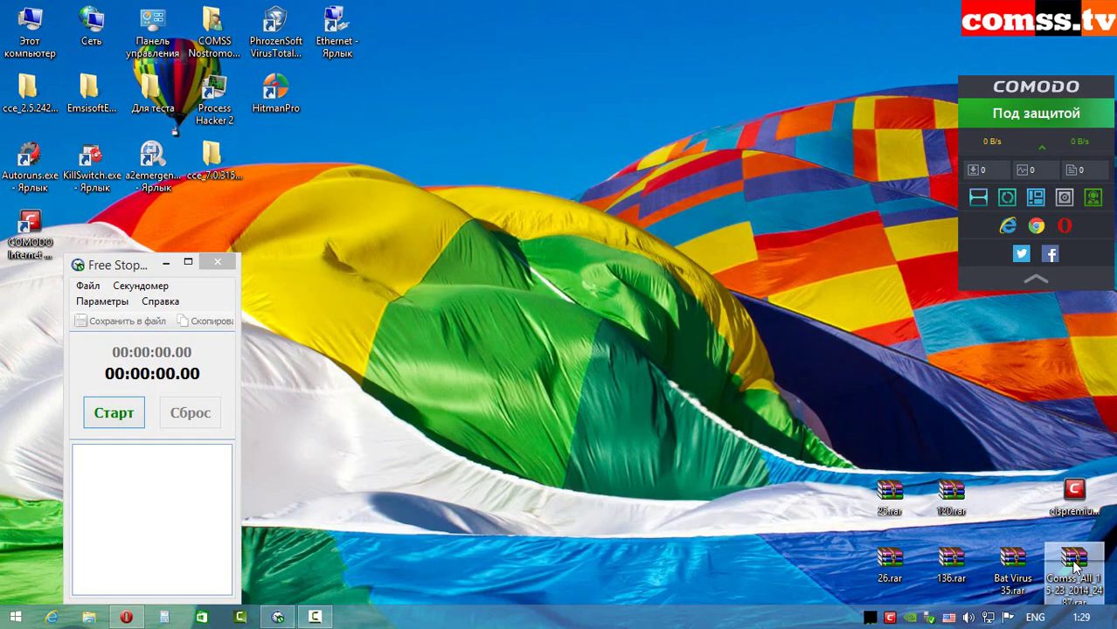
Extract the Comss_All_15-23_2014_2487 archive into its own folder on the desktop and open the extracted sample folder
{"action": "right_click", "coordinate": [1073, 565]}
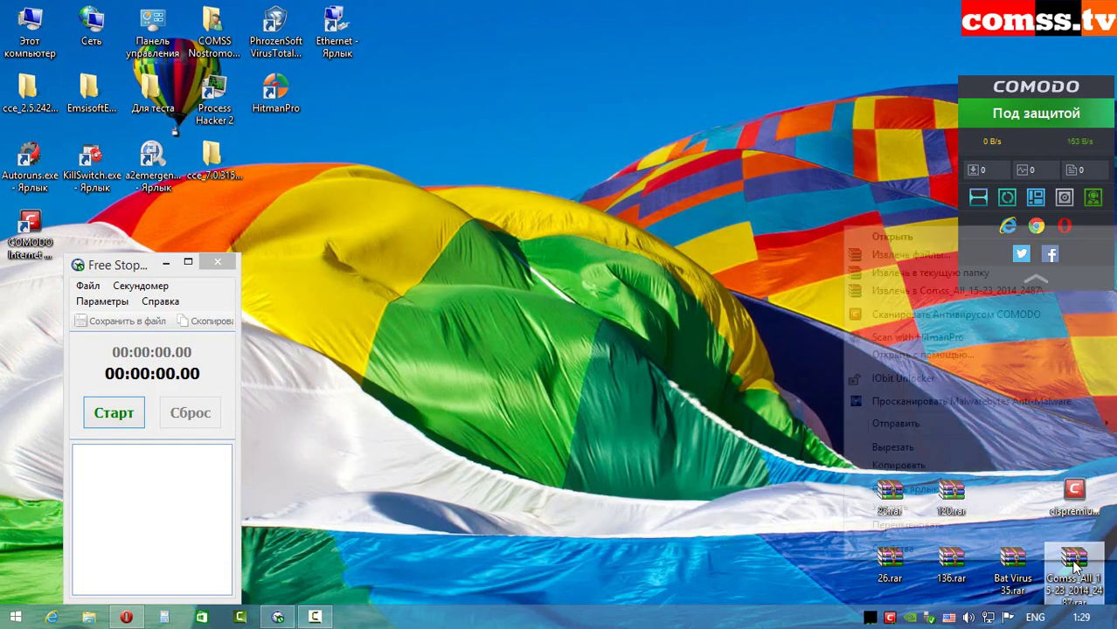
{"action": "left_click", "coordinate": [958, 290]}
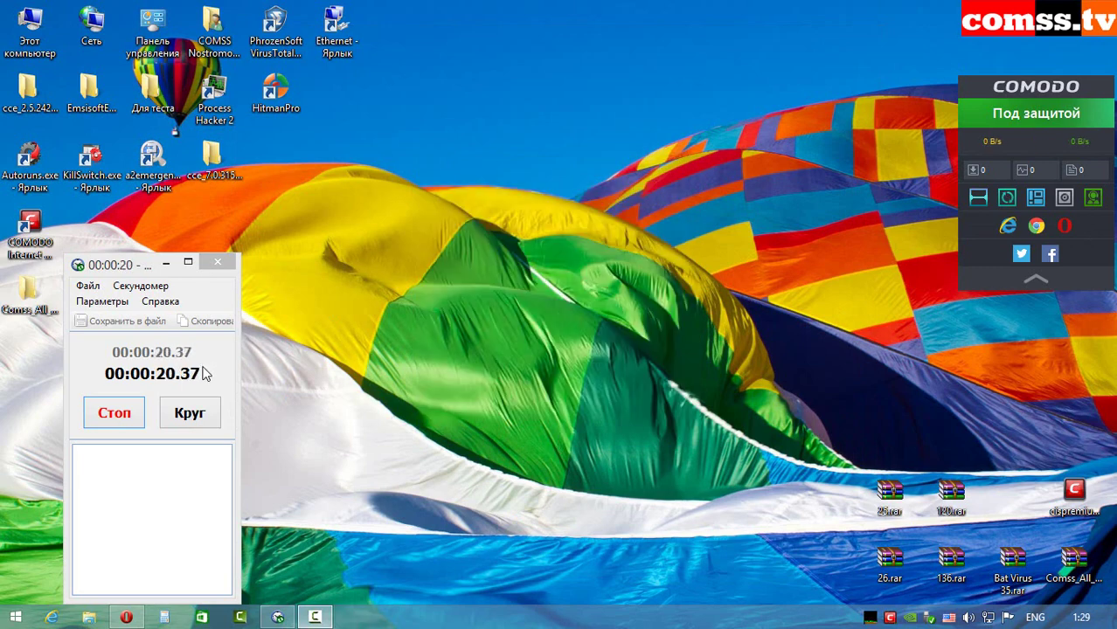
{"action": "double_click", "coordinate": [29, 293]}
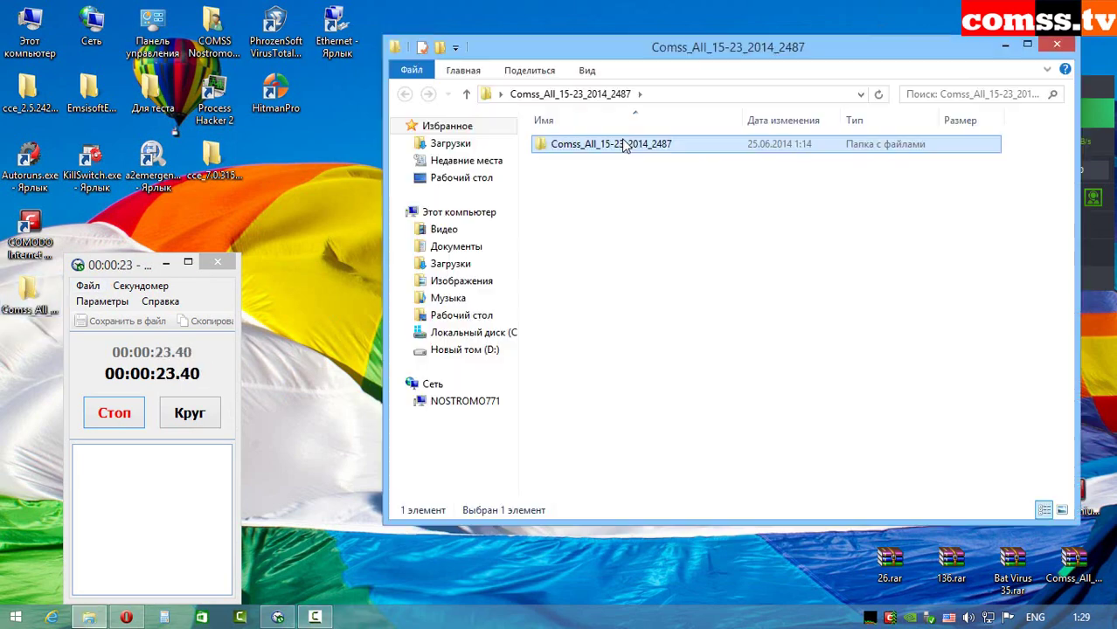
{"action": "double_click", "coordinate": [624, 145]}
{"action": "double_click", "coordinate": [625, 145]}
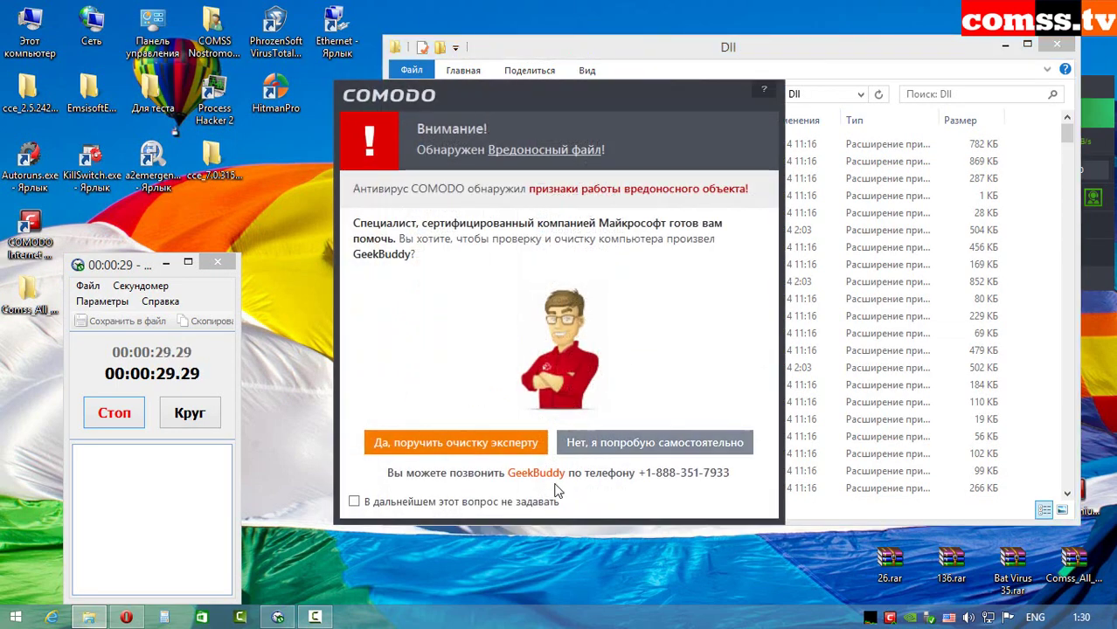
Decline the GeekBuddy cleanup offer, then look through the exe samples and check the sample folder's properties
{"action": "left_click", "coordinate": [668, 447]}
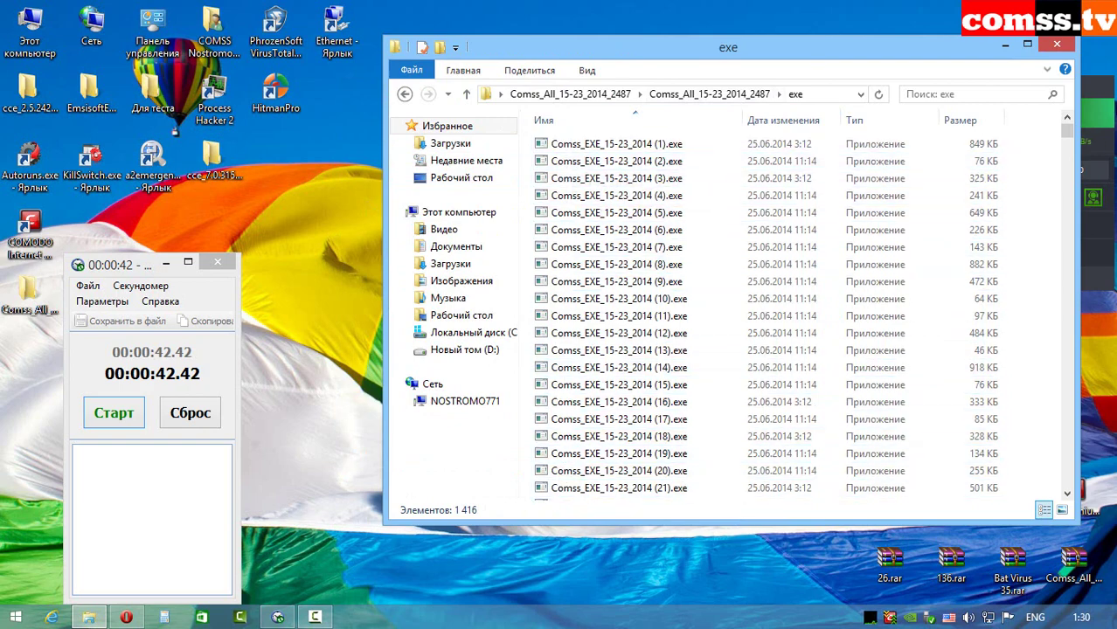
{"action": "left_click_drag", "start_coordinate": [1067, 140], "coordinate": [1082, 468]}
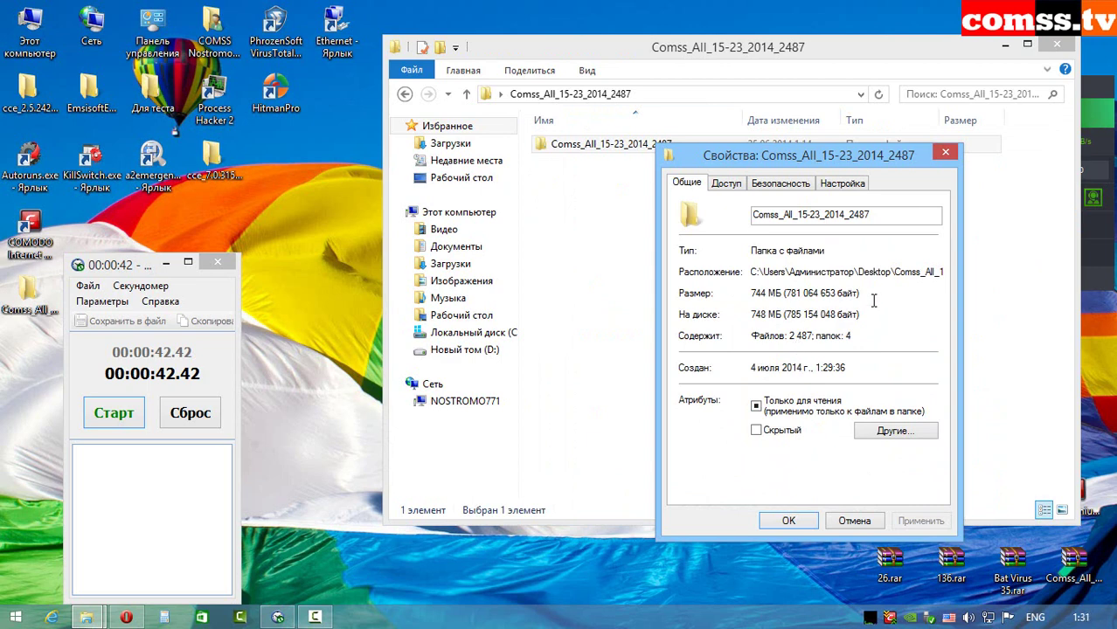
{"action": "left_click", "coordinate": [945, 154]}
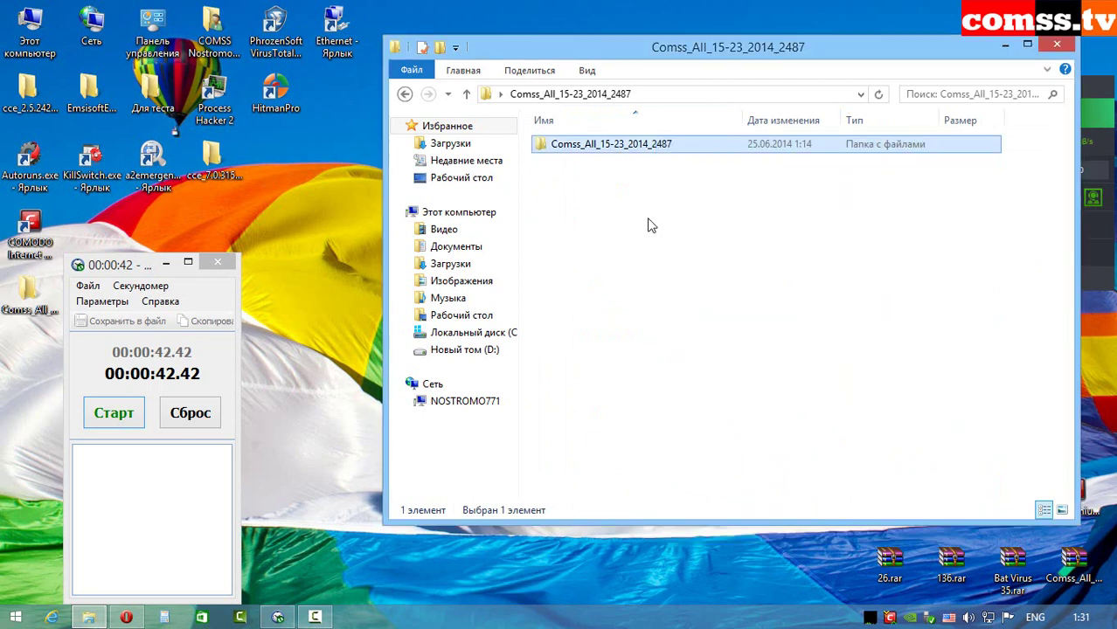
Scan the Comss_All_15-23_2014_2487 folder with COMODO Antivirus while timing the scan with the stopwatch
{"action": "right_click", "coordinate": [612, 154]}
{"action": "left_click", "coordinate": [690, 305]}
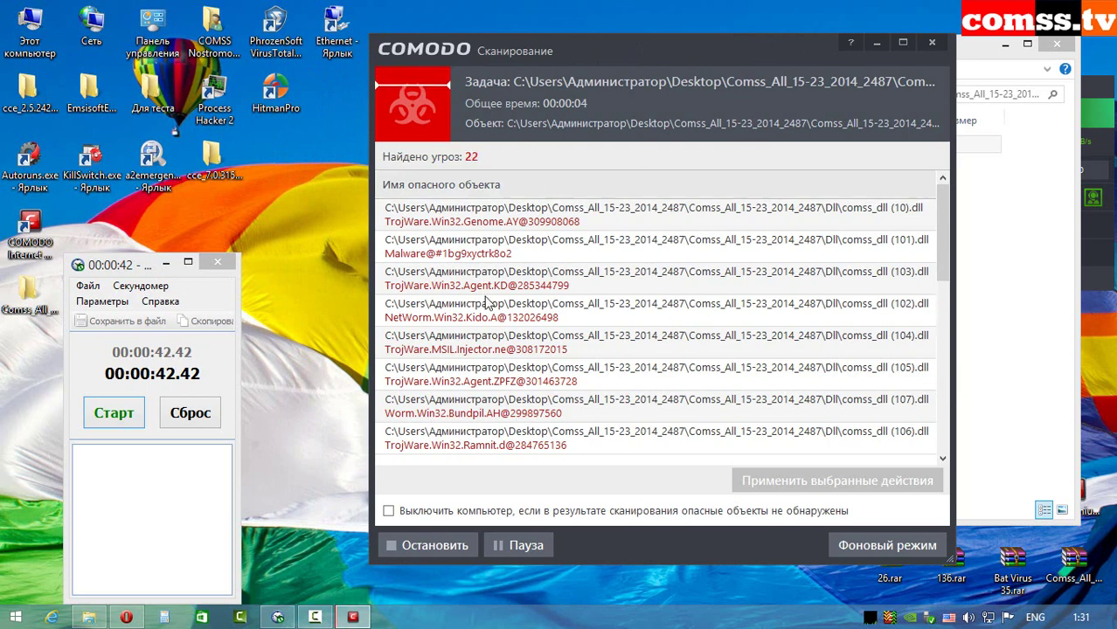
{"action": "left_click", "coordinate": [114, 412]}
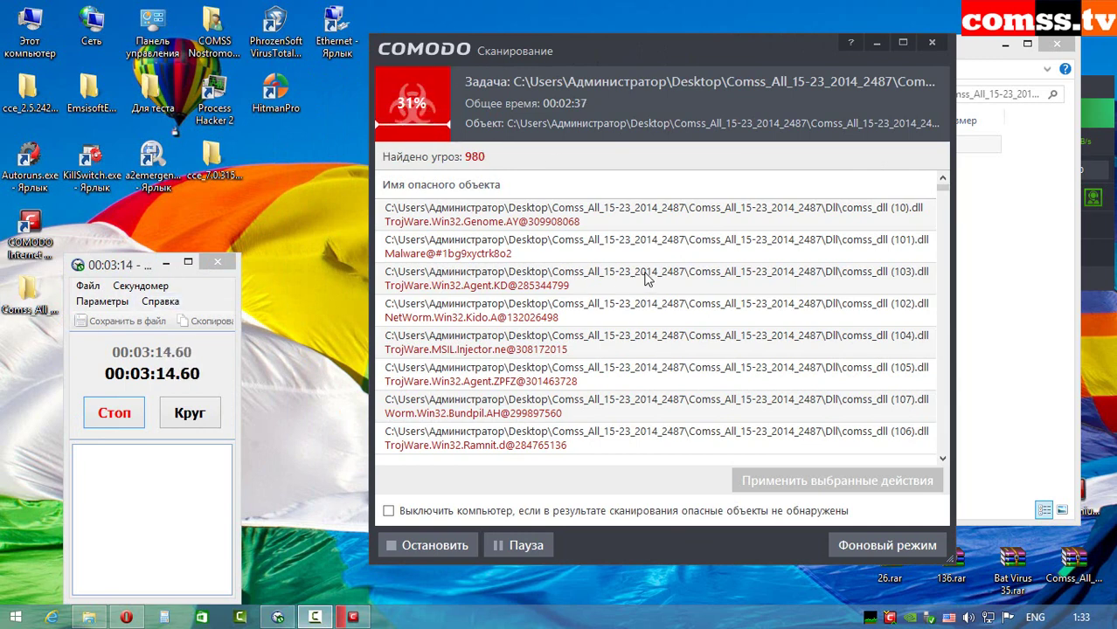
{"action": "mouse_move", "coordinate": [875, 619]}
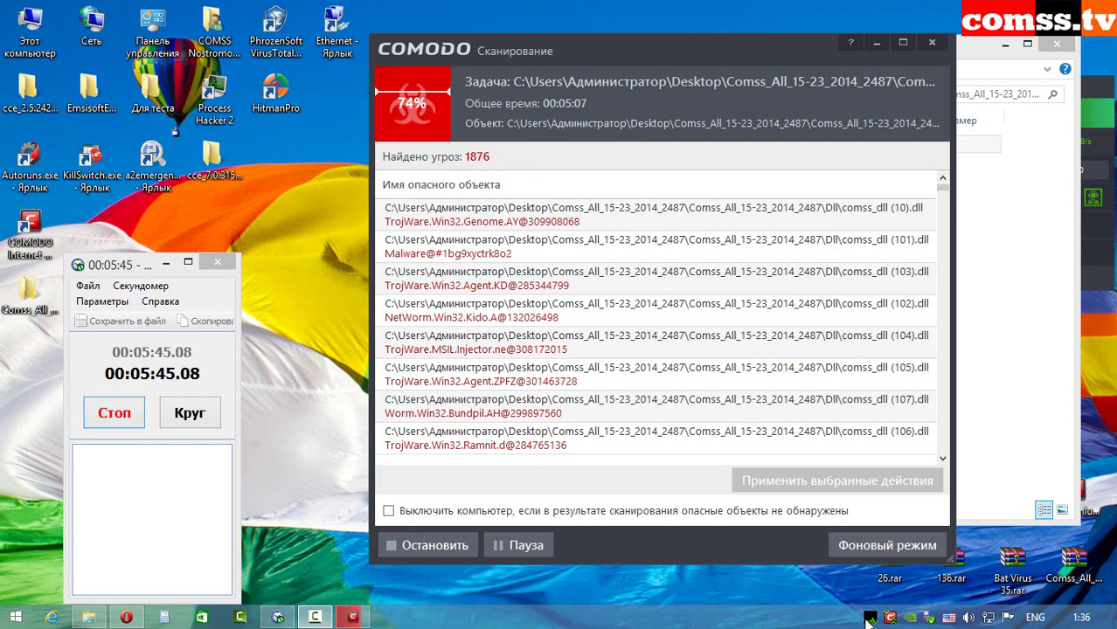
{"action": "mouse_move", "coordinate": [867, 617]}
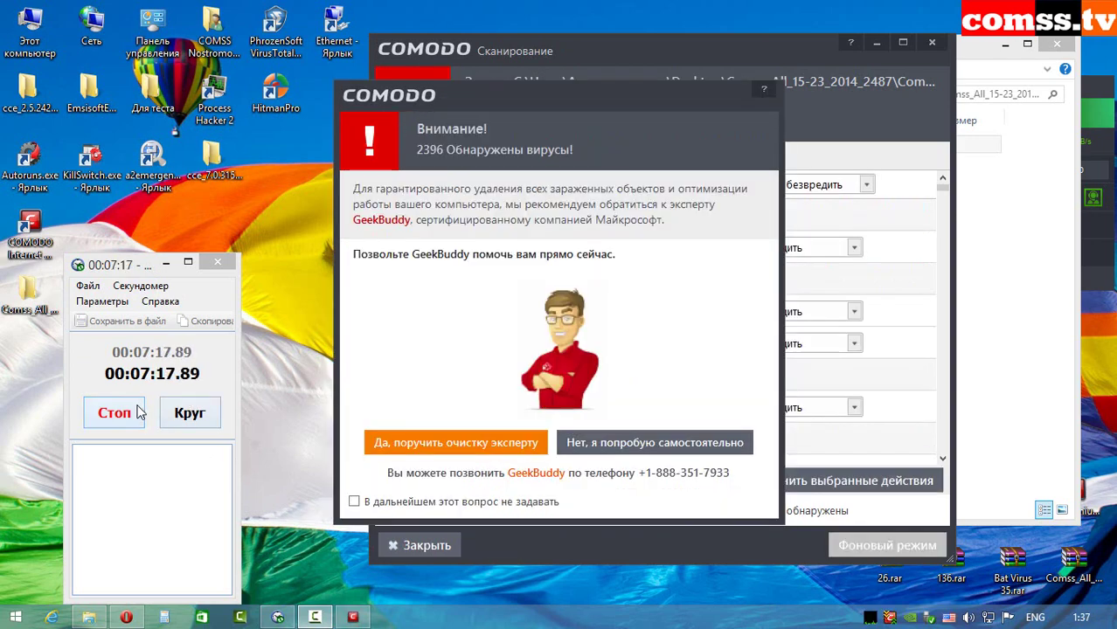
Stop the stopwatch and decline the GeekBuddy offer, opting not to be asked this question again
{"action": "key", "text": "space"}
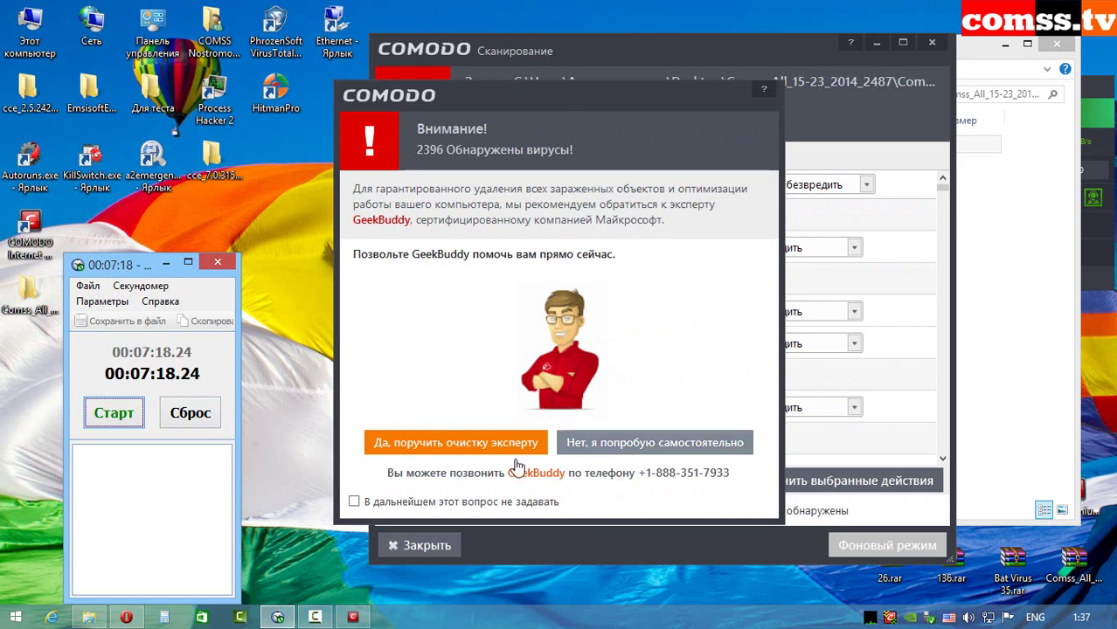
{"action": "left_click", "coordinate": [468, 501]}
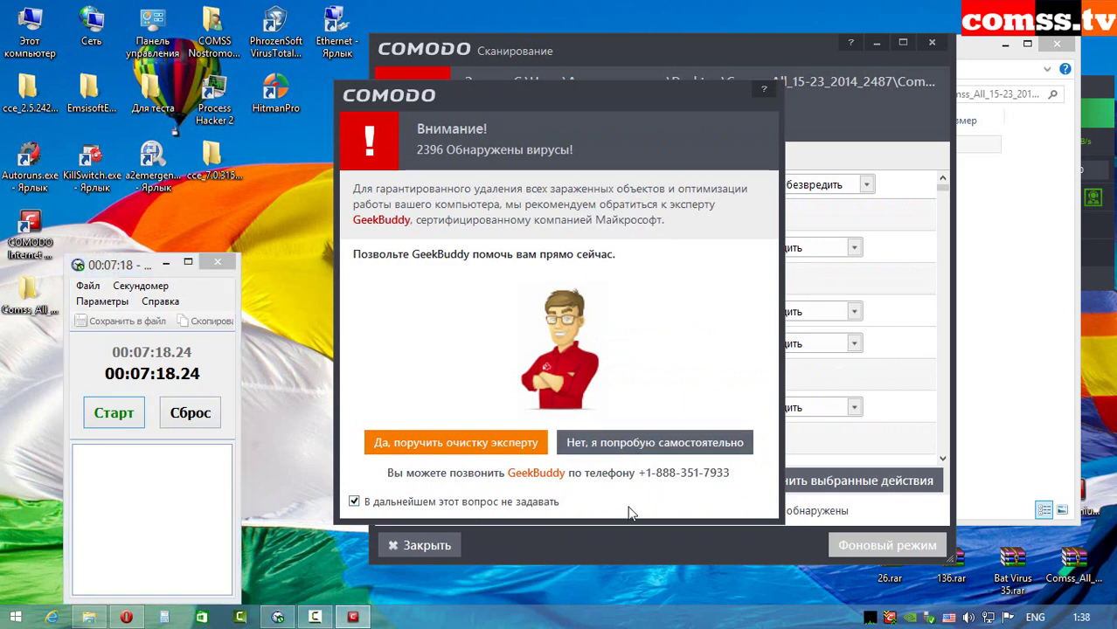
{"action": "left_click", "coordinate": [639, 442]}
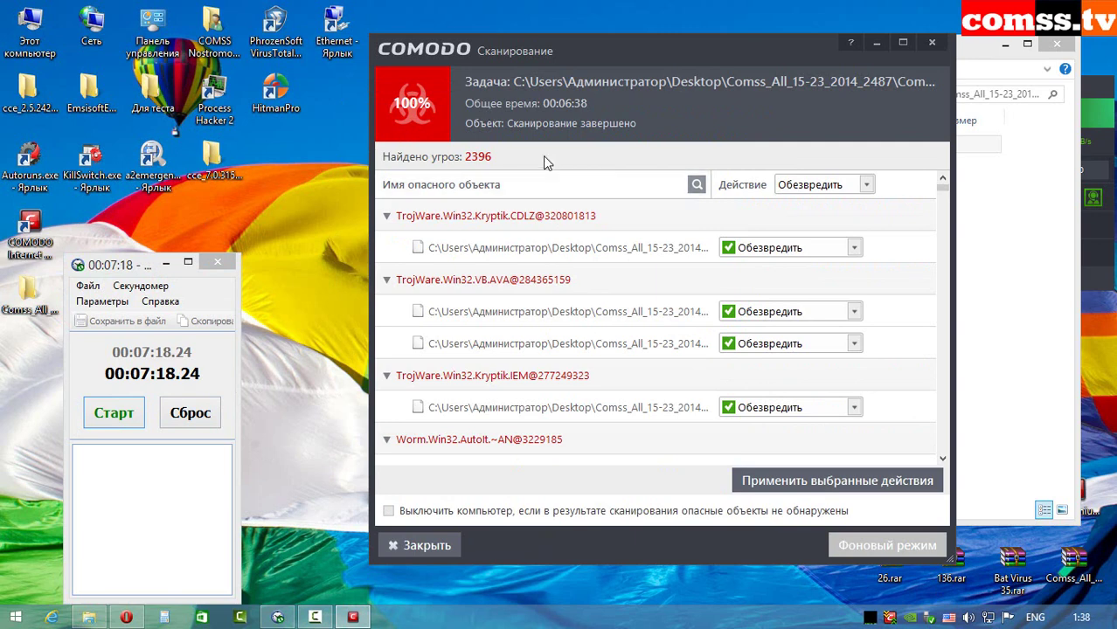
Apply the action Обезвредить to all detected threats, timing the cleanup with the stopwatch
{"action": "left_click", "coordinate": [868, 187]}
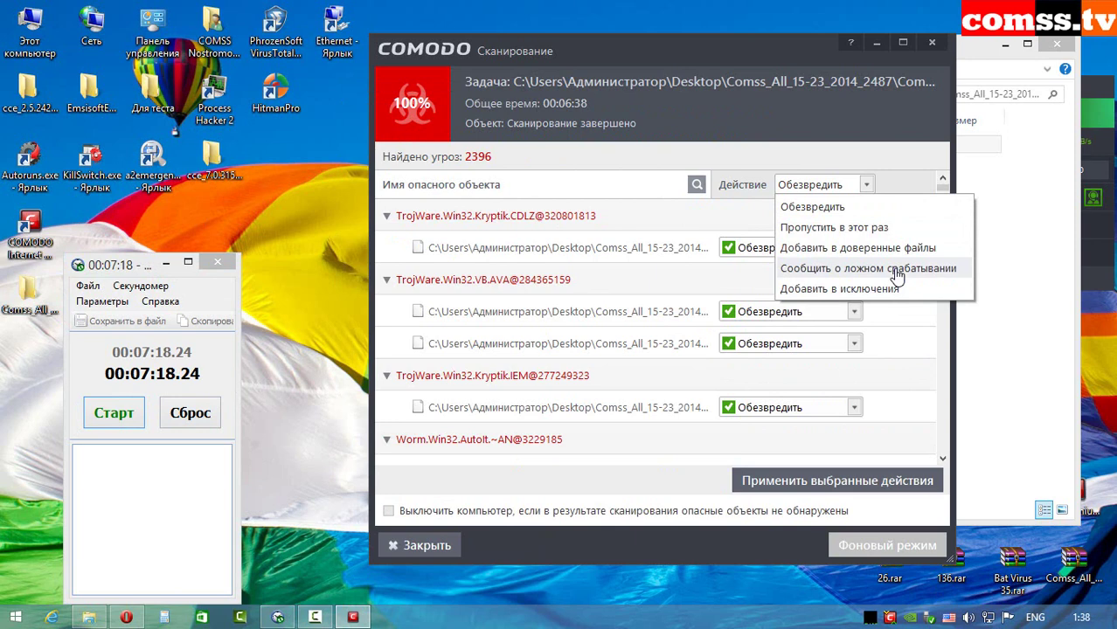
{"action": "left_click", "coordinate": [837, 208]}
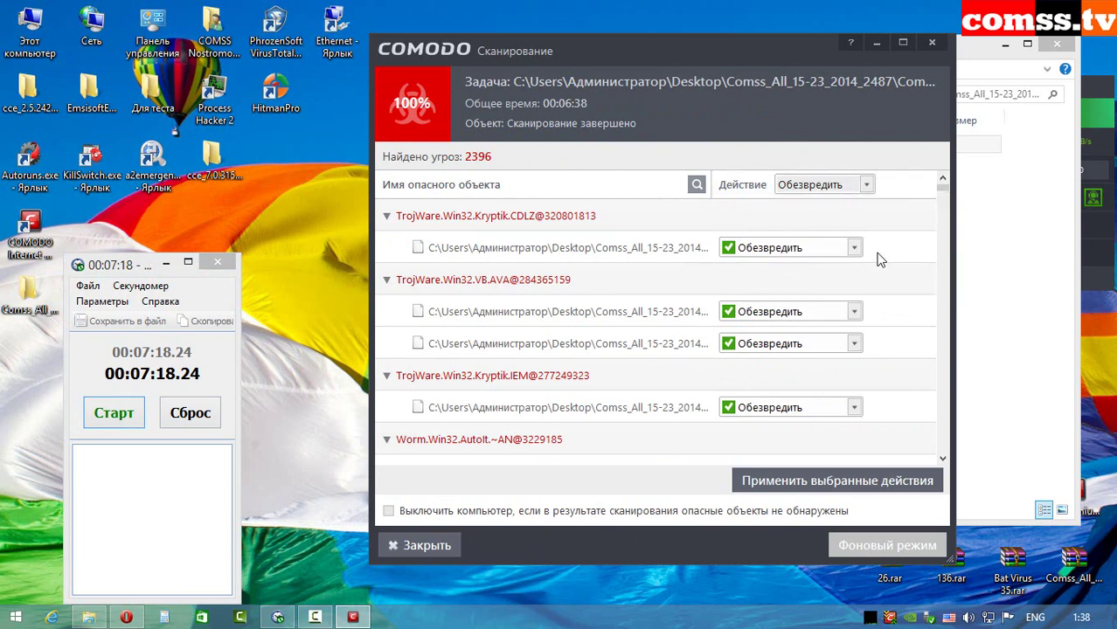
{"action": "left_click", "coordinate": [855, 249]}
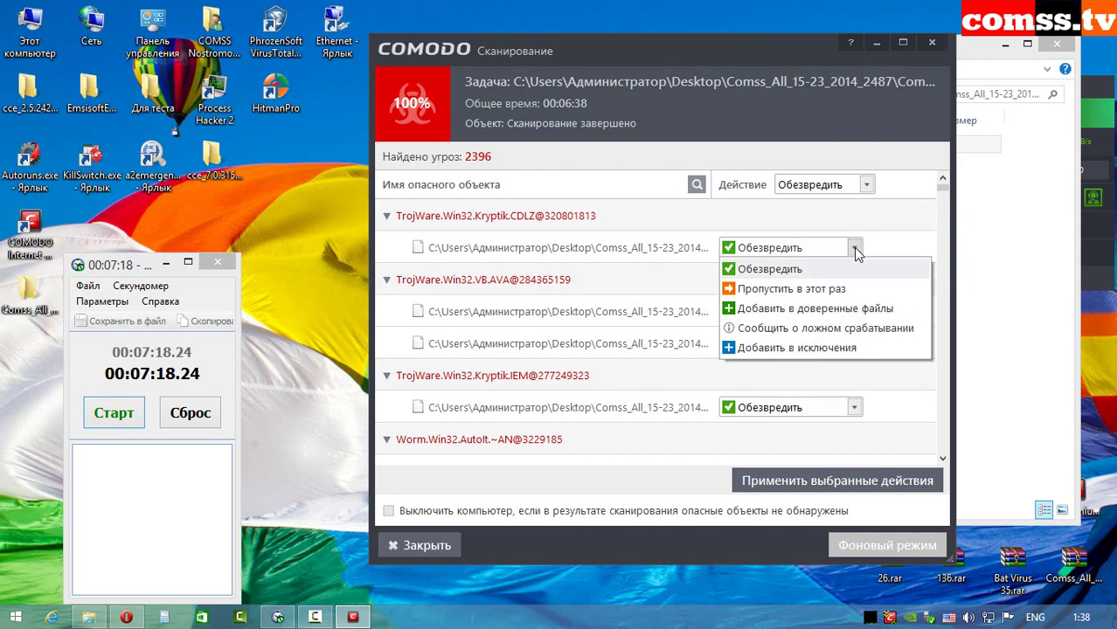
{"action": "left_click", "coordinate": [838, 480]}
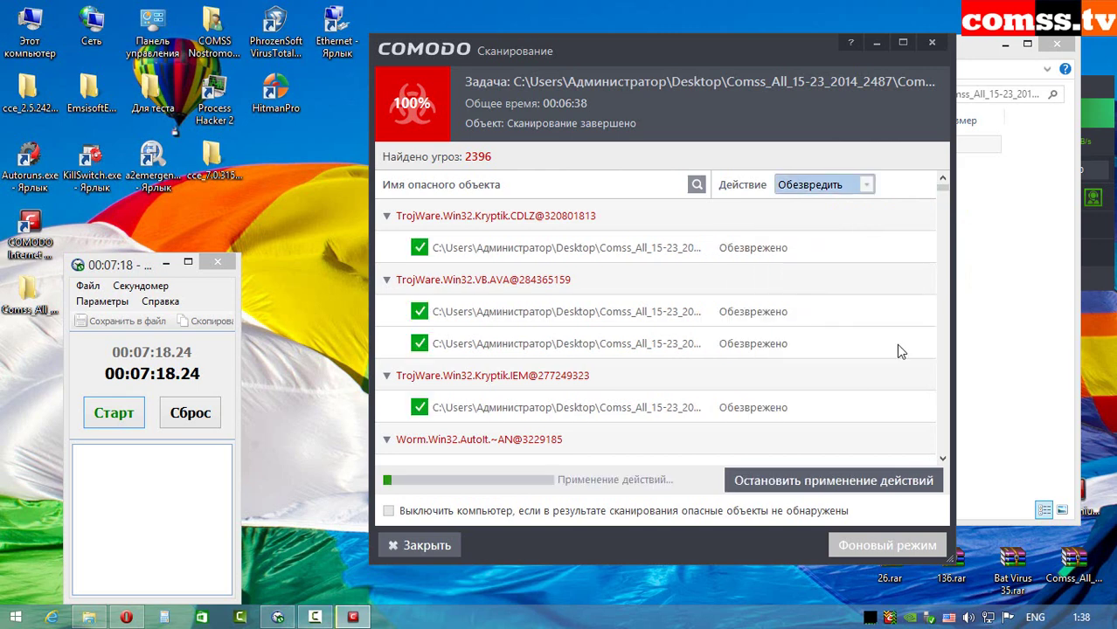
{"action": "left_click", "coordinate": [114, 413]}
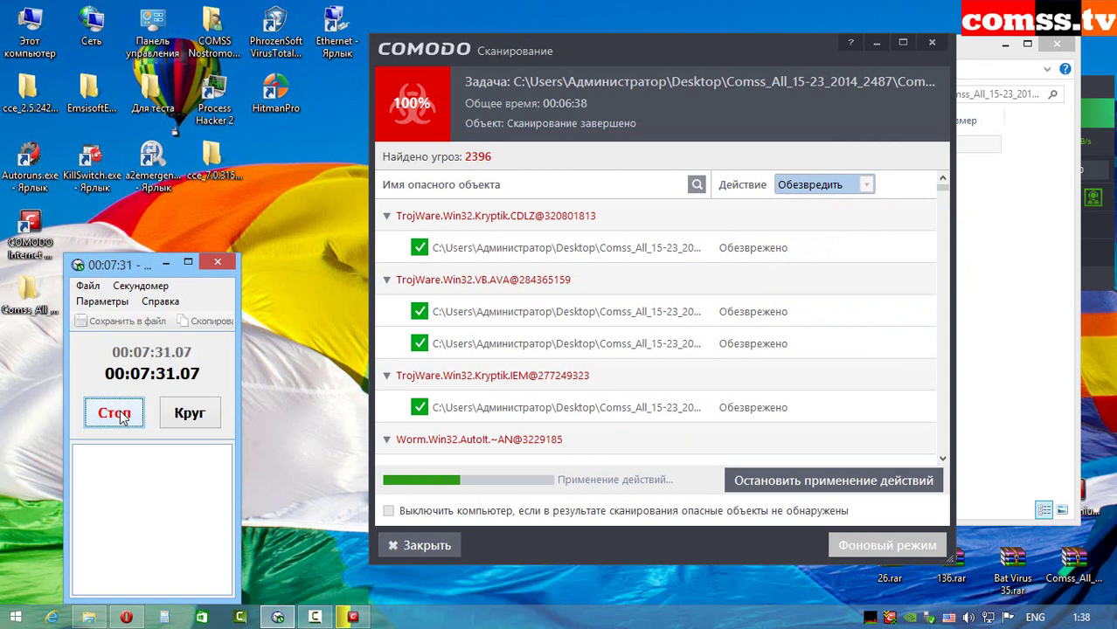
{"action": "left_click", "coordinate": [114, 412]}
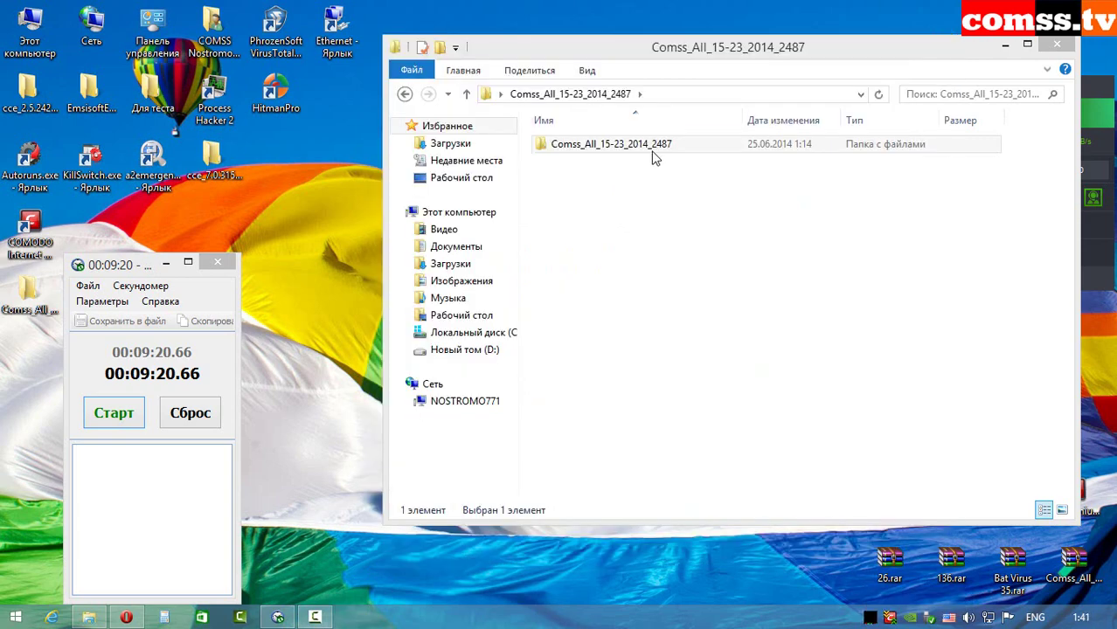
Inspect the cleaned Comss_All_15-23_2014_2487 folder and the samples remaining in set2's Comss_Vir_2 subfolder
{"action": "right_click", "coordinate": [652, 150]}
{"action": "left_click", "coordinate": [698, 541]}
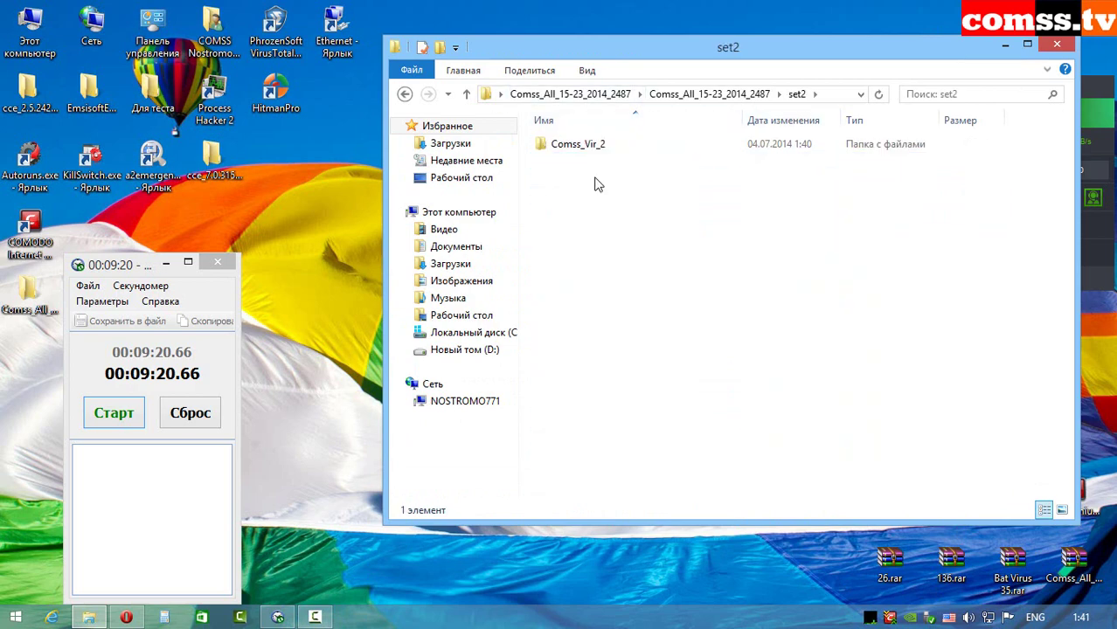
{"action": "double_click", "coordinate": [622, 145]}
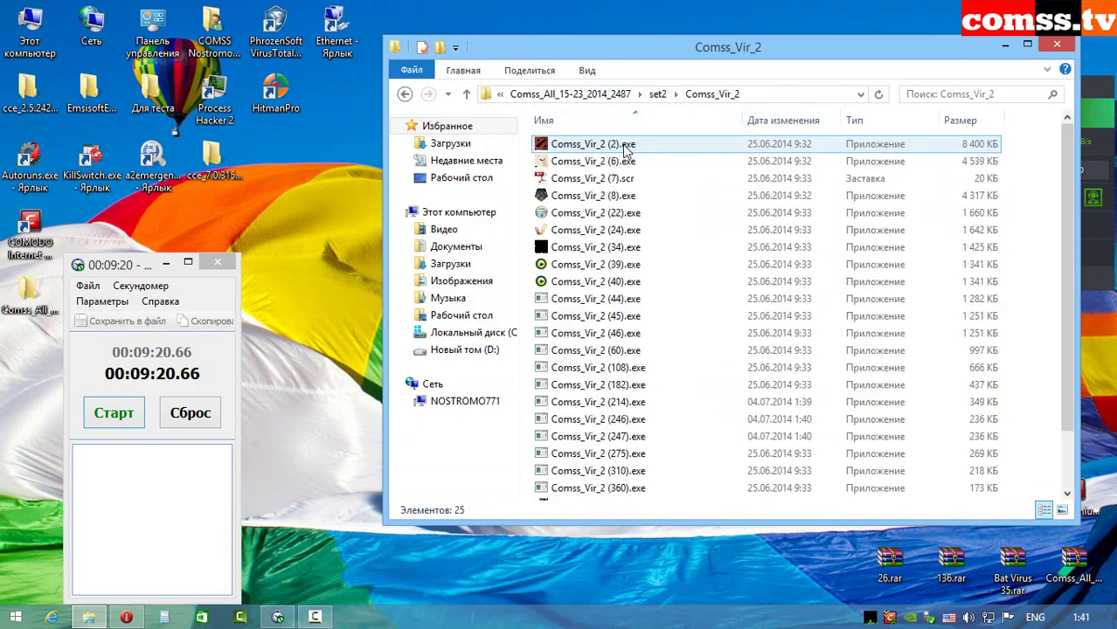
{"action": "left_click", "coordinate": [467, 93]}
{"action": "left_click", "coordinate": [467, 93]}
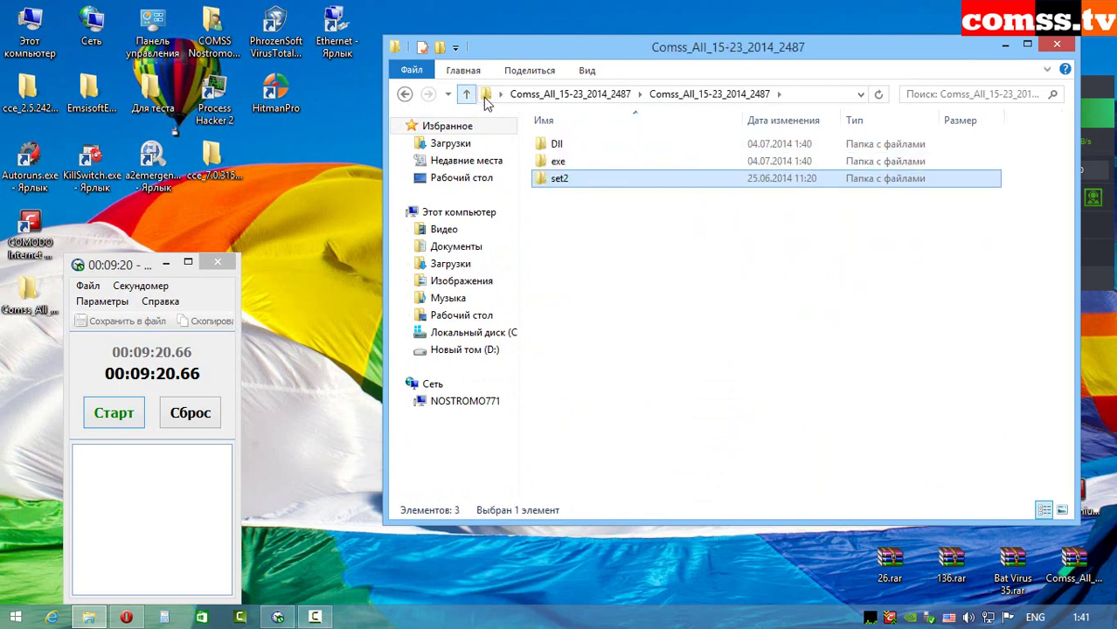
Rescan the Comss_All_15-23_2014_2487 folder with COMODO Antivirus and stop the stopwatch when the scan completes
{"action": "left_click", "coordinate": [467, 94]}
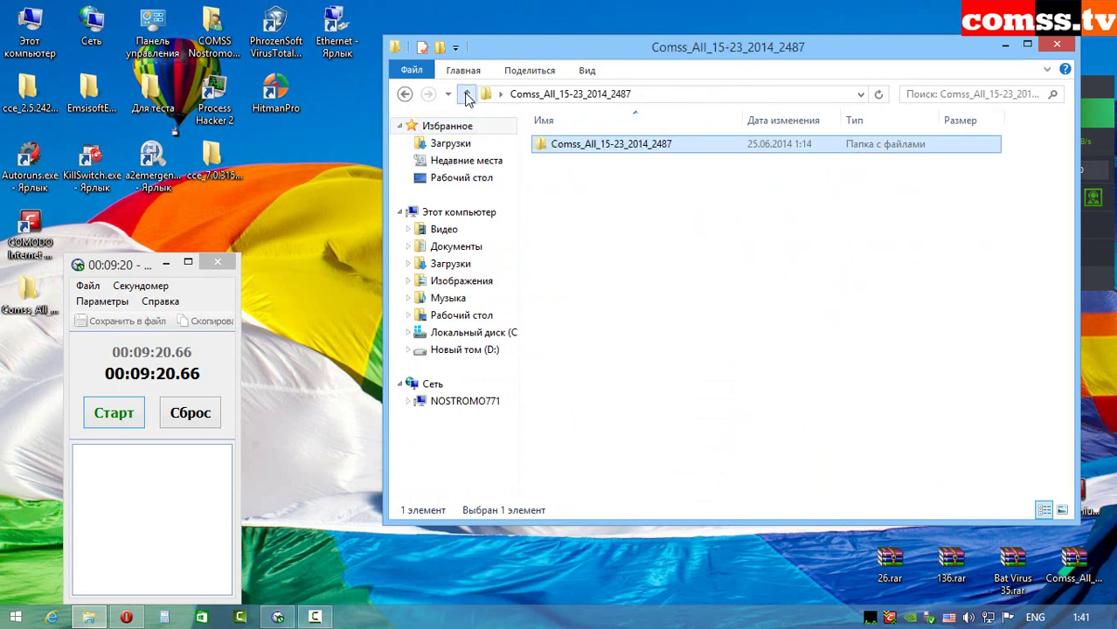
{"action": "left_click", "coordinate": [890, 618]}
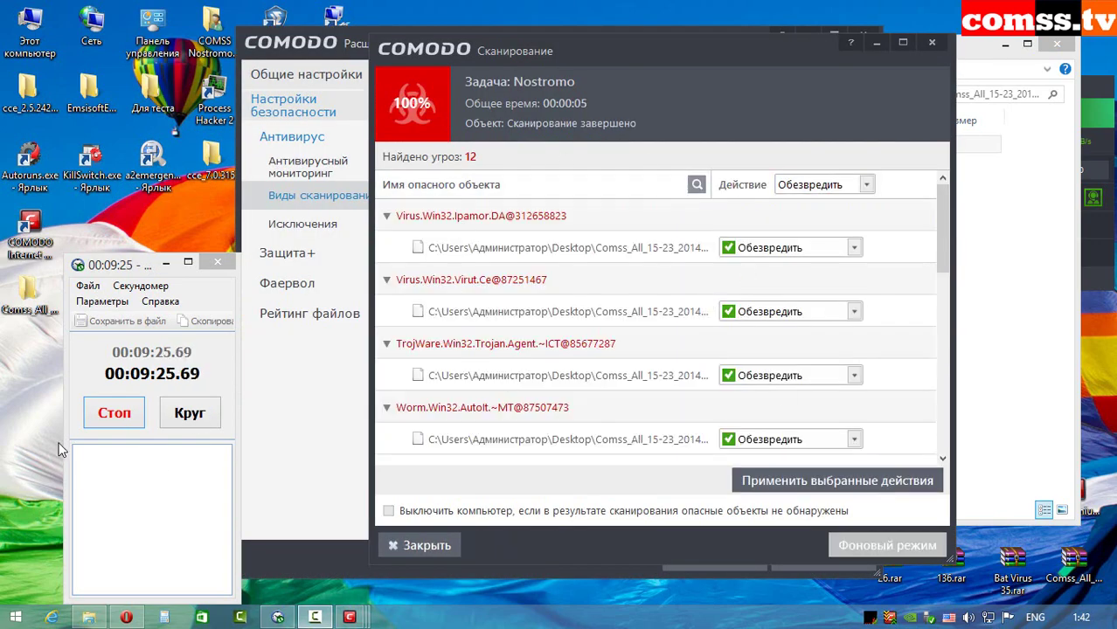
{"action": "left_click", "coordinate": [95, 423]}
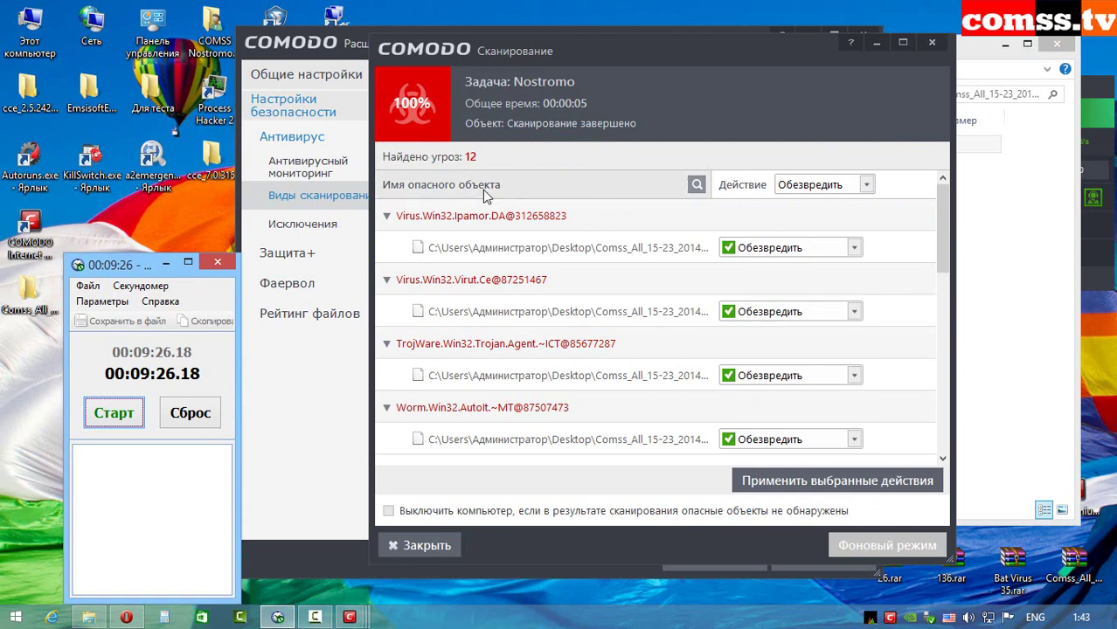
Apply the action Обезвредить to all threats from the repeat scan and close the scan results
{"action": "left_click", "coordinate": [837, 480]}
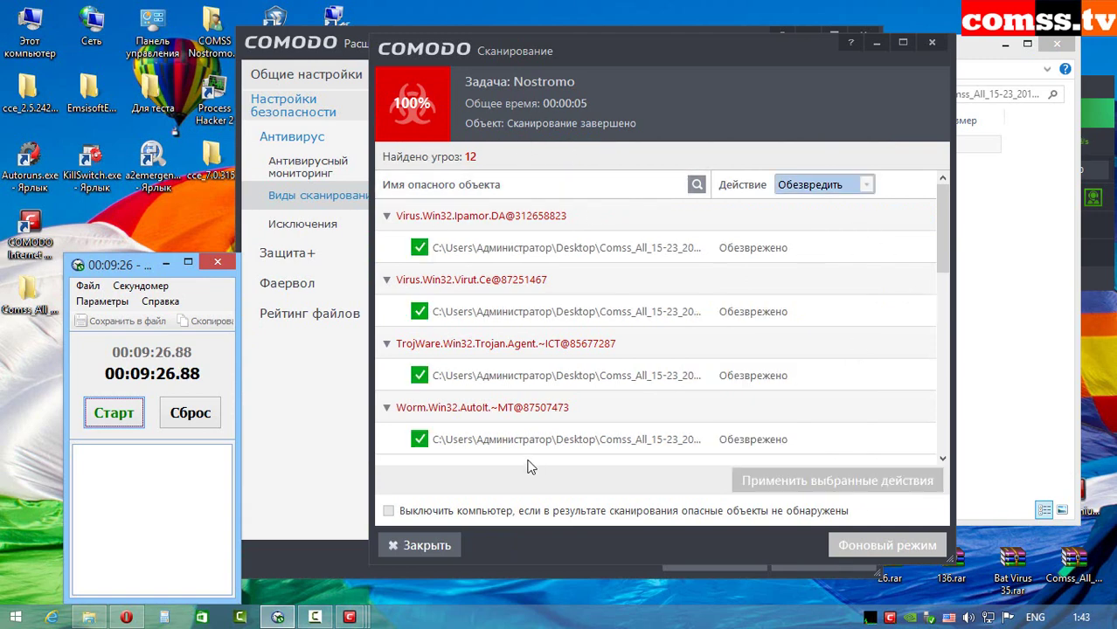
{"action": "left_click", "coordinate": [422, 546]}
{"action": "key", "text": "Escape"}
Check the properties of the inner Comss_All_15-23_2014_2487 folder and examine the samples remaining in its Dll subfolder
{"action": "right_click", "coordinate": [704, 146]}
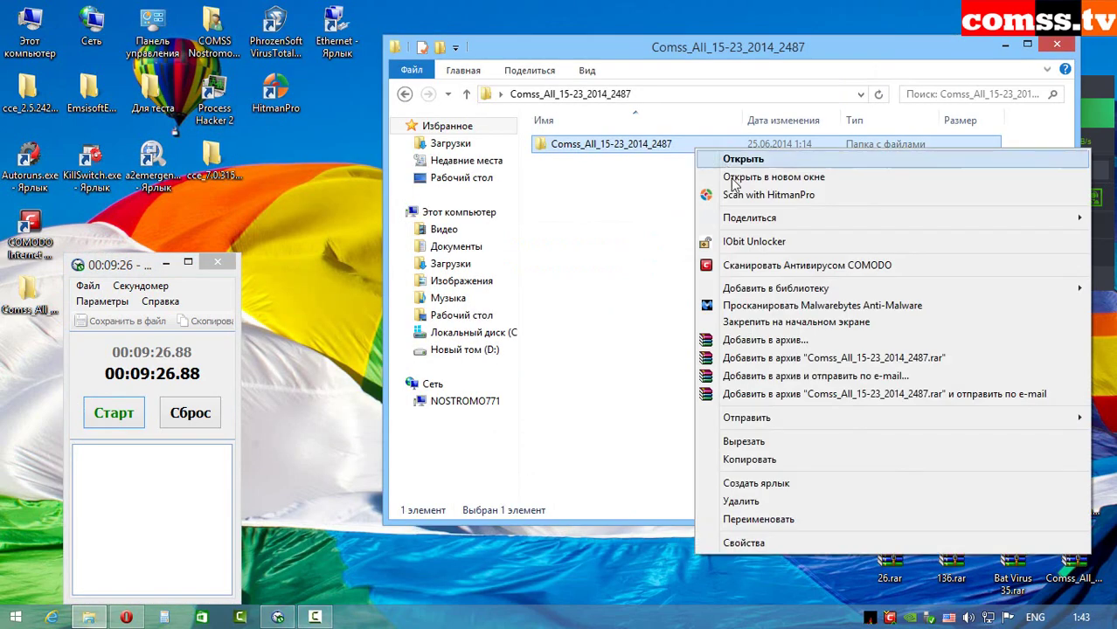
{"action": "left_click", "coordinate": [743, 543]}
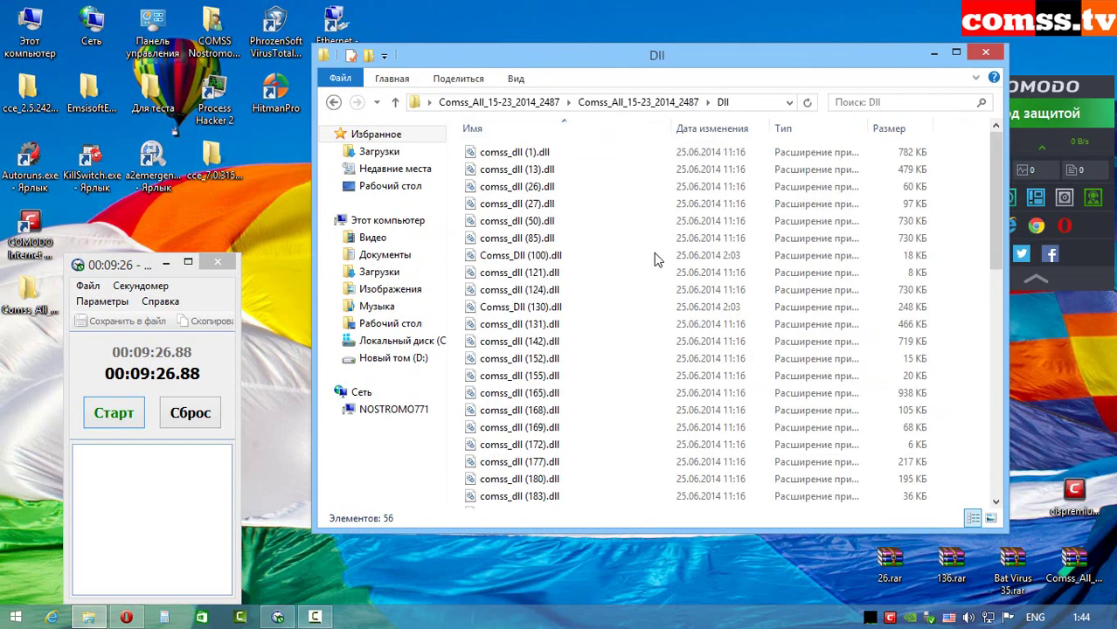
{"action": "scroll", "coordinate": [655, 257], "scroll_direction": "down", "scroll_amount": 5}
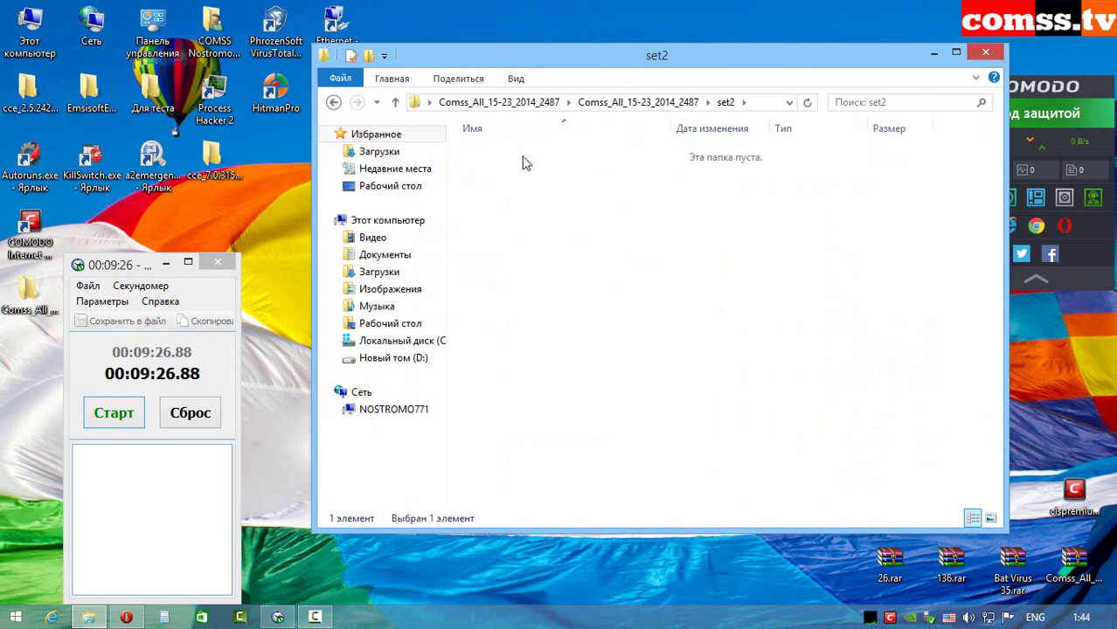
Paste the samples remaining from set2 into the exe folder
{"action": "double_click", "coordinate": [522, 156]}
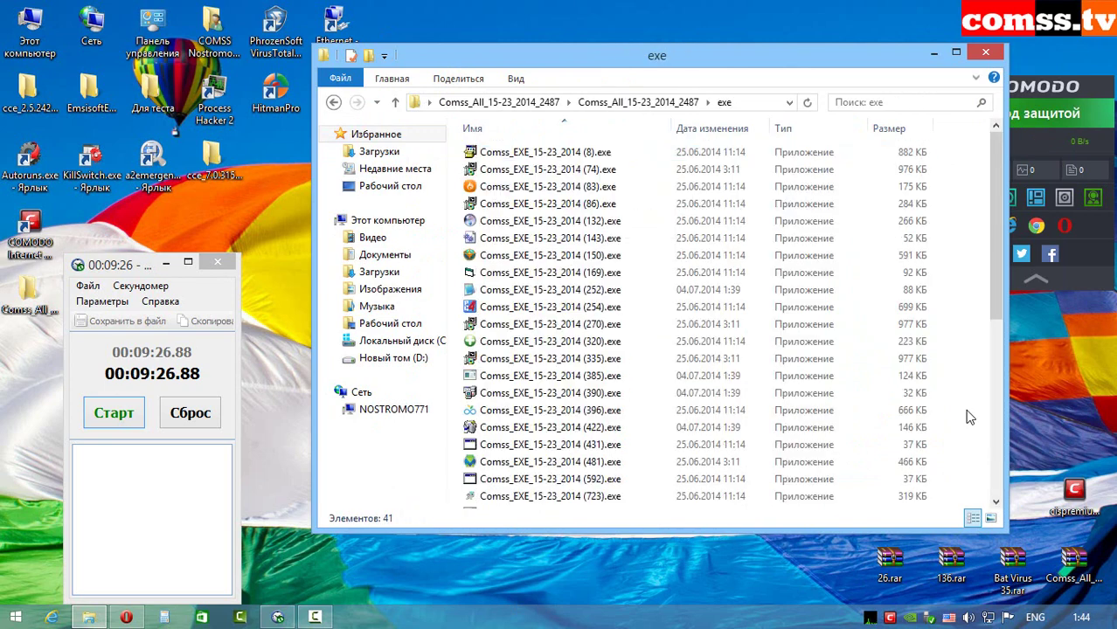
{"action": "right_click", "coordinate": [959, 197]}
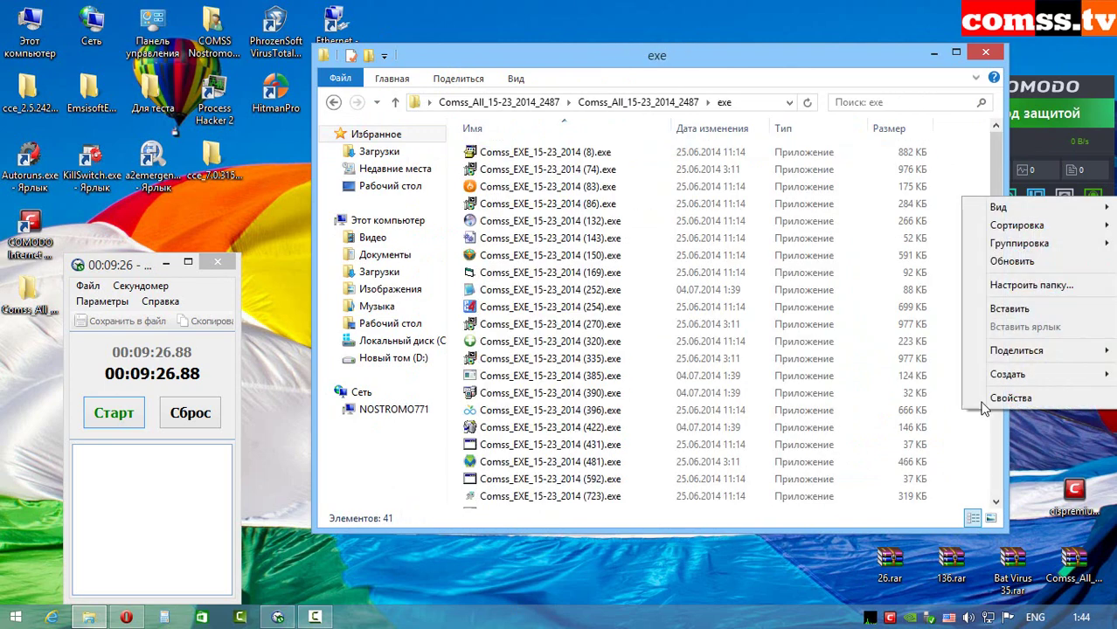
{"action": "left_click", "coordinate": [1028, 313]}
Rename the inner Comss_All_15-23_2014_2487 folder as 121 and pack it into the archive 121.rar, entering an archive password
{"action": "double_click", "coordinate": [395, 103]}
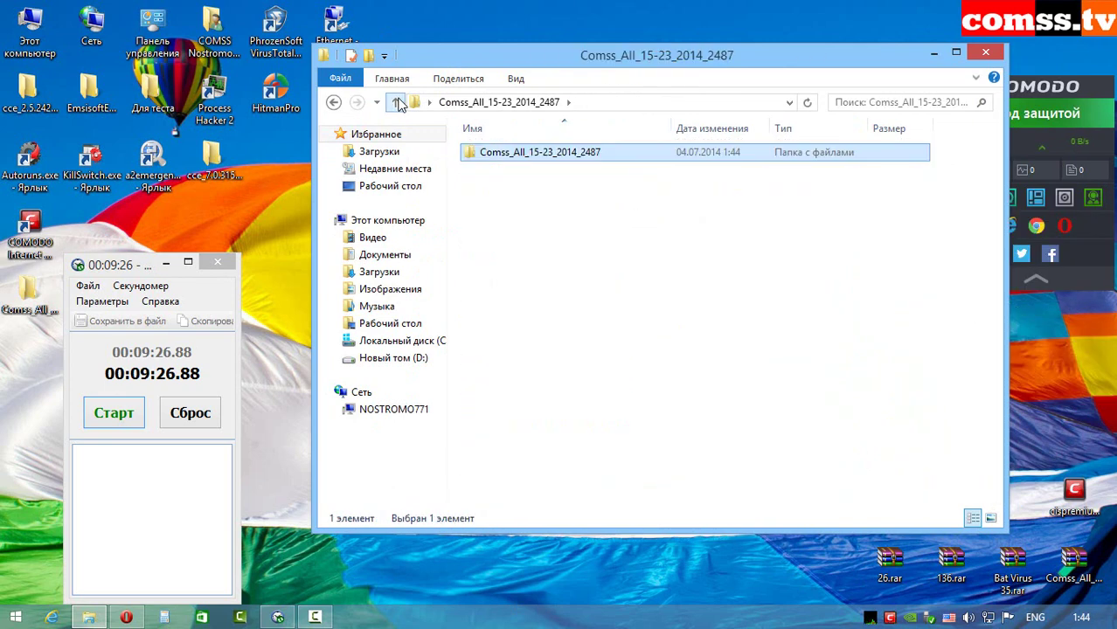
{"action": "key", "text": "F2"}
{"action": "type", "text": "121.rar"}
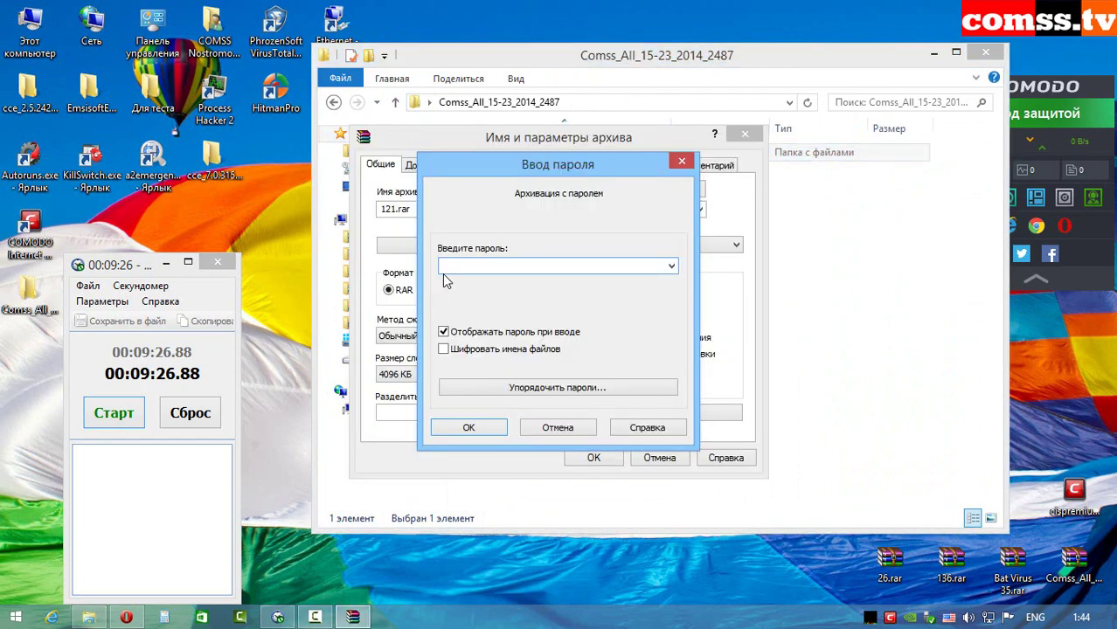
{"action": "type", "text": "1"}
{"action": "key", "text": "Return"}
{"action": "key", "text": "Return"}
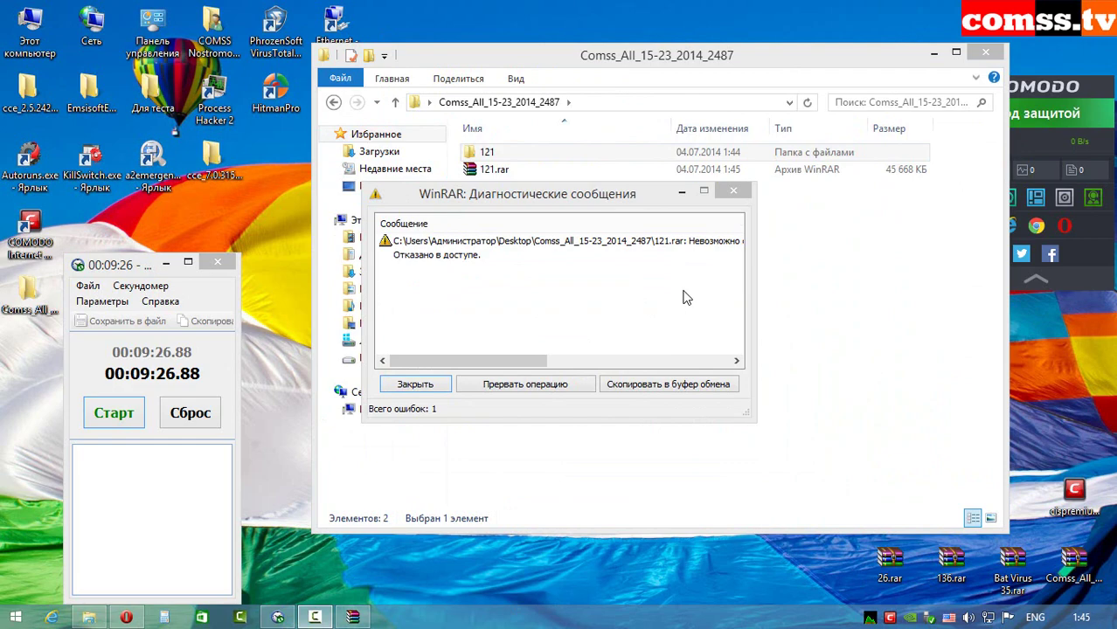
{"action": "key", "text": "Escape"}
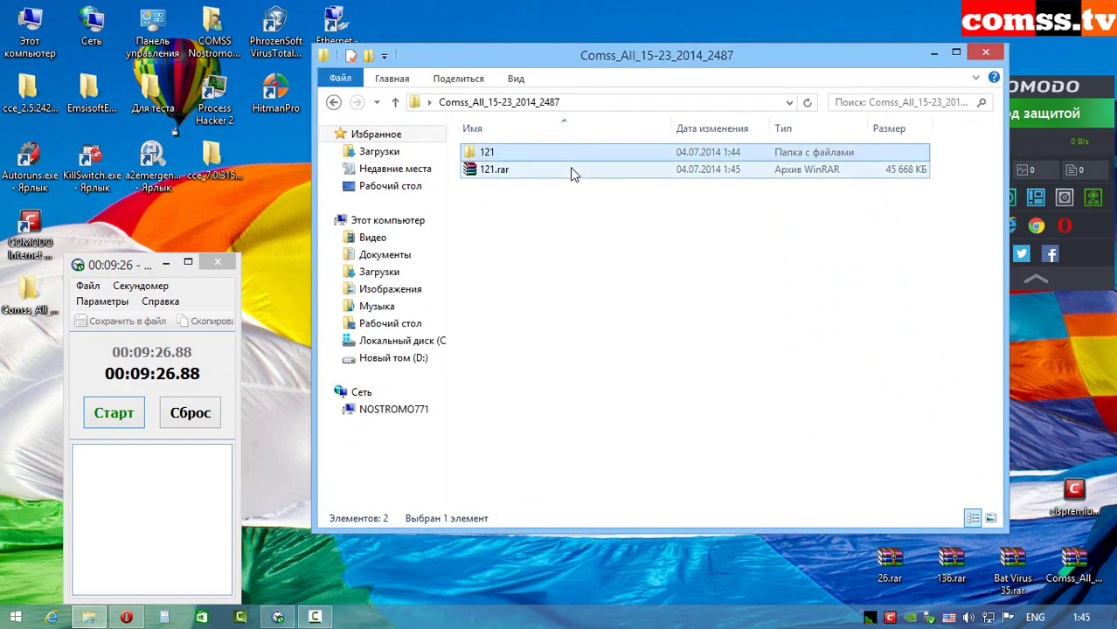
Check the file properties of 121.rar, and examine the performance statistics of the cavwp.exe process in COMODO KillSwitch
{"action": "right_click", "coordinate": [570, 168]}
{"action": "left_click", "coordinate": [625, 490]}
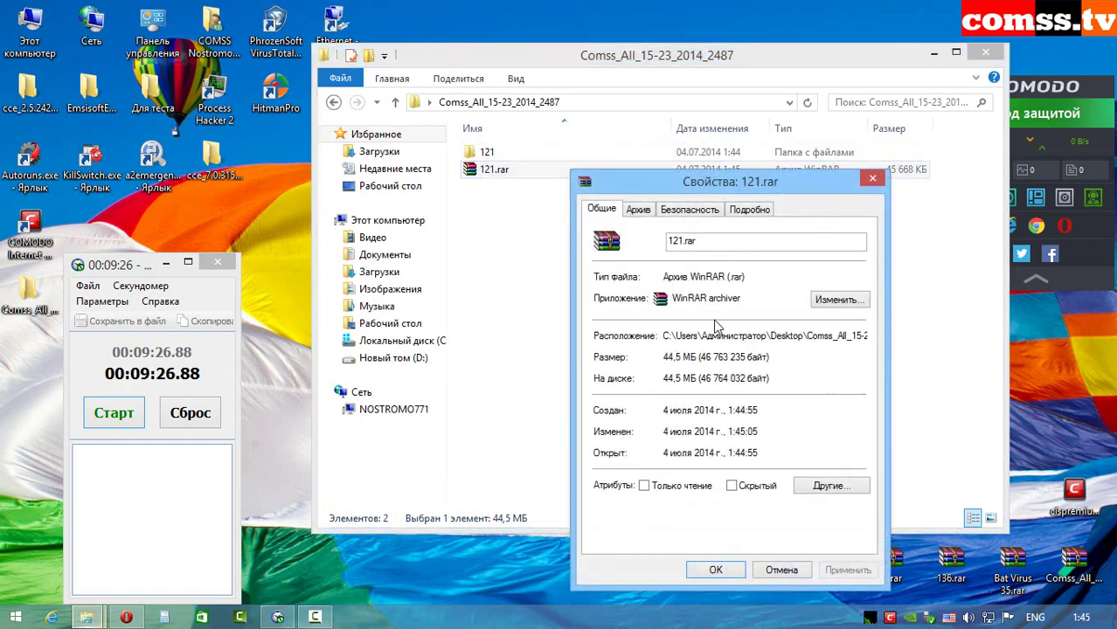
{"action": "key", "text": "ctrl+Tab"}
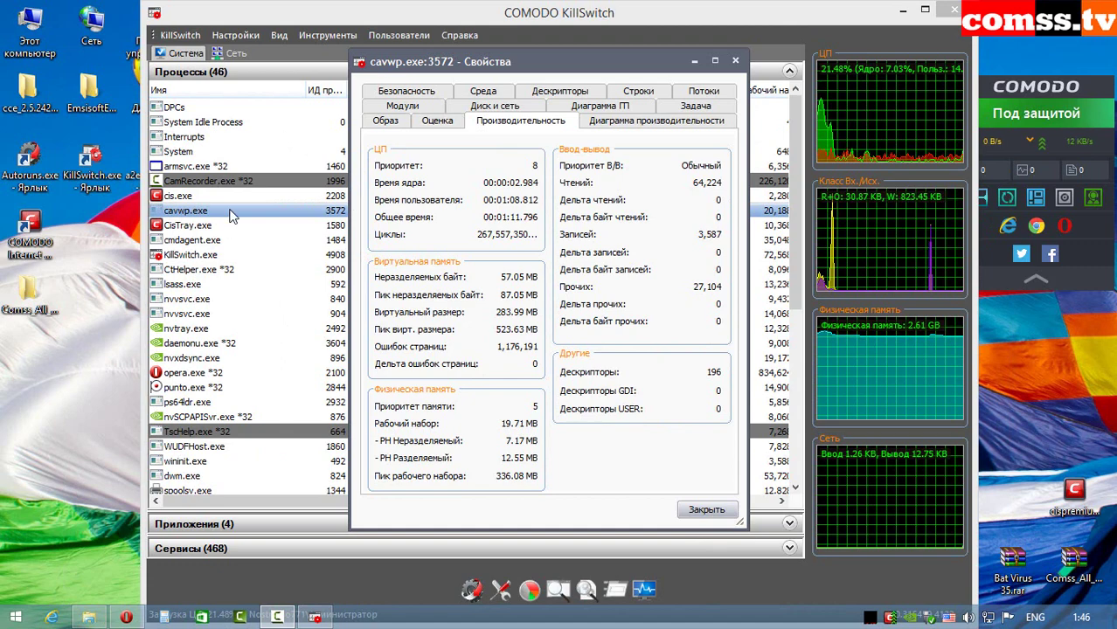
{"action": "left_click_drag", "start_coordinate": [575, 67], "coordinate": [777, 70]}
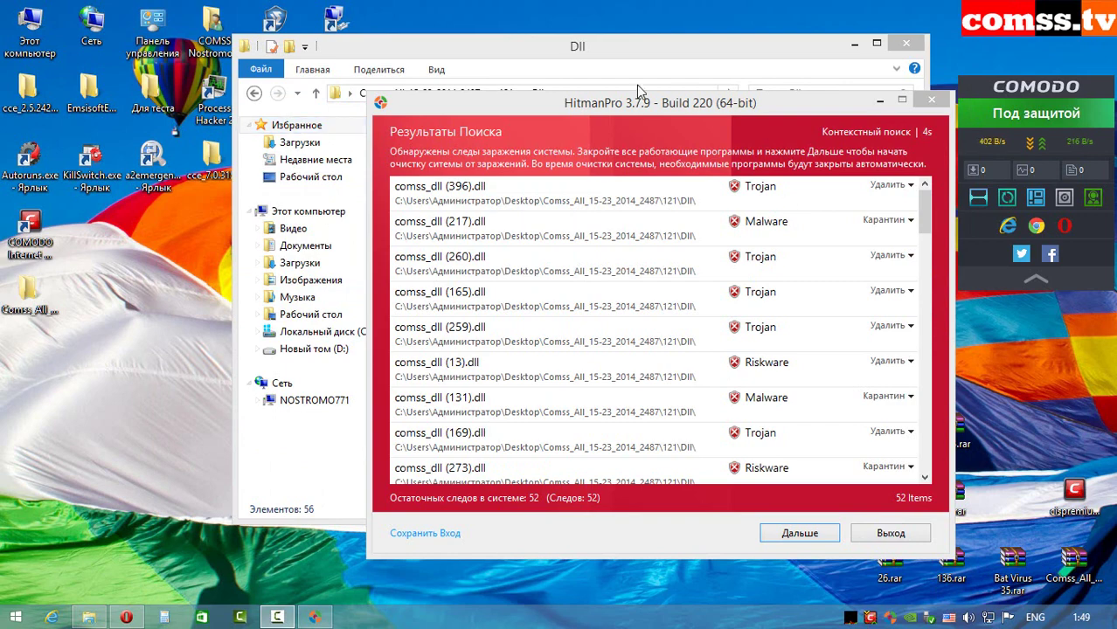
In HitmanPro, apply Удалить to every threat detected in folder 121's Dll subfolder and run the cleanup
{"action": "right_click", "coordinate": [679, 188]}
{"action": "mouse_move", "coordinate": [830, 303]}
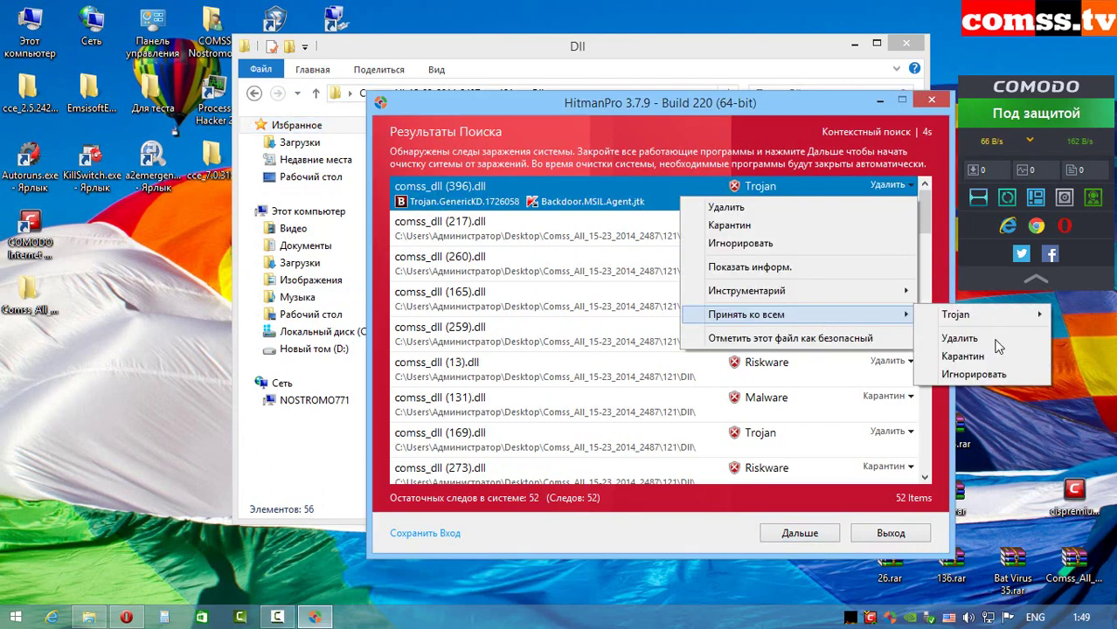
{"action": "left_click", "coordinate": [961, 338]}
{"action": "left_click", "coordinate": [800, 532]}
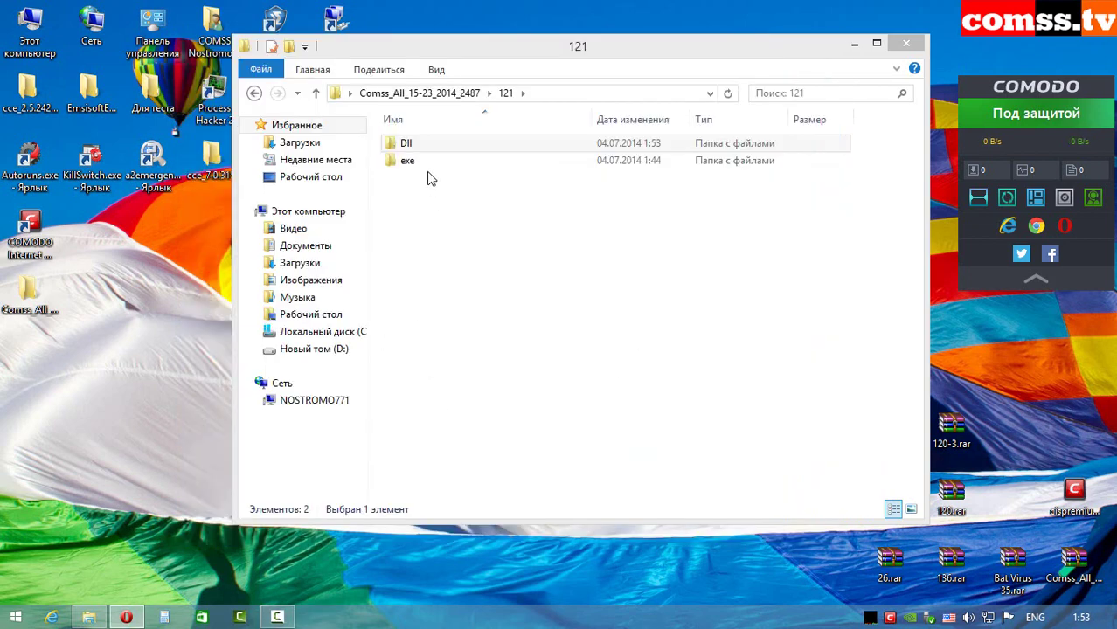
Inspect the samples remaining in the Dll subfolder and return to folder 121
{"action": "double_click", "coordinate": [437, 145]}
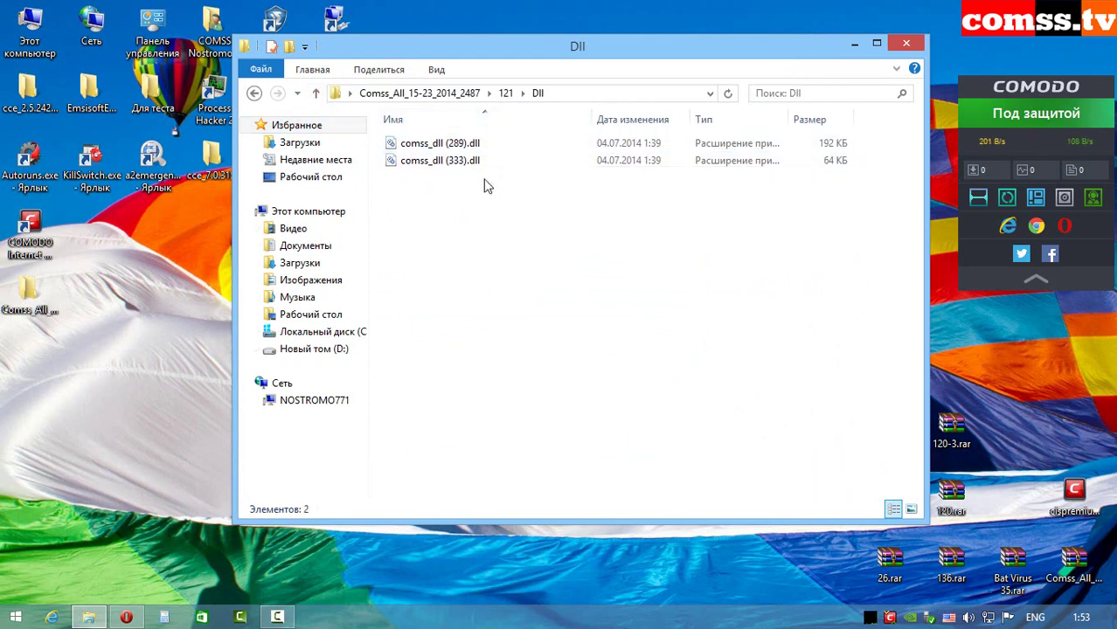
{"action": "left_click", "coordinate": [506, 161]}
{"action": "left_click", "coordinate": [315, 93]}
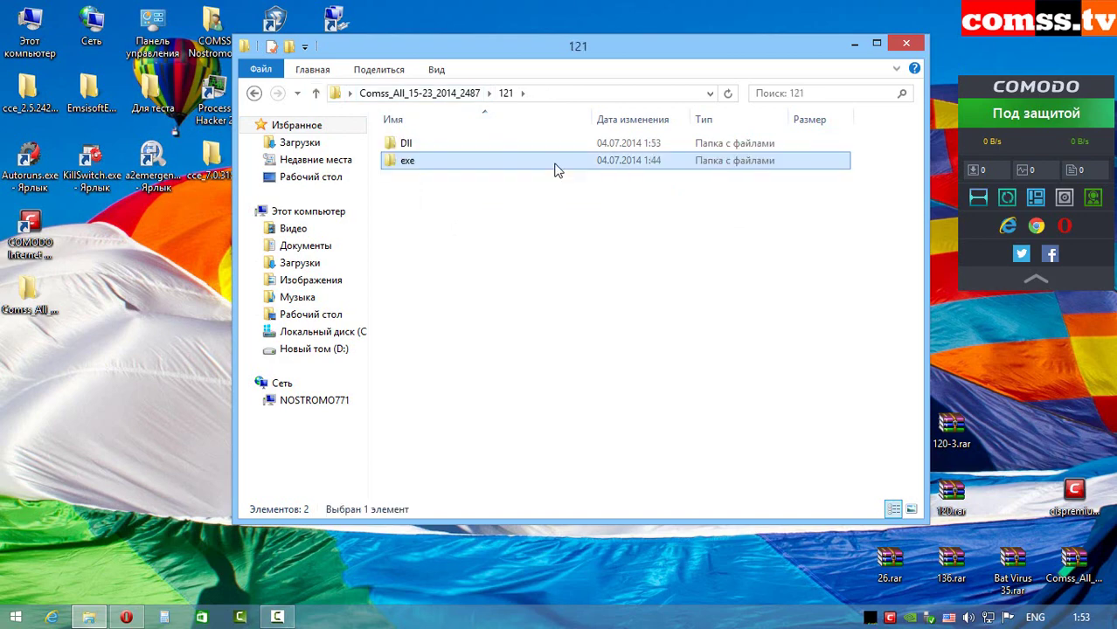
Scan the exe subfolder with HitmanPro and apply Удалить to every detected threat
{"action": "right_click", "coordinate": [556, 164]}
{"action": "left_click", "coordinate": [647, 211]}
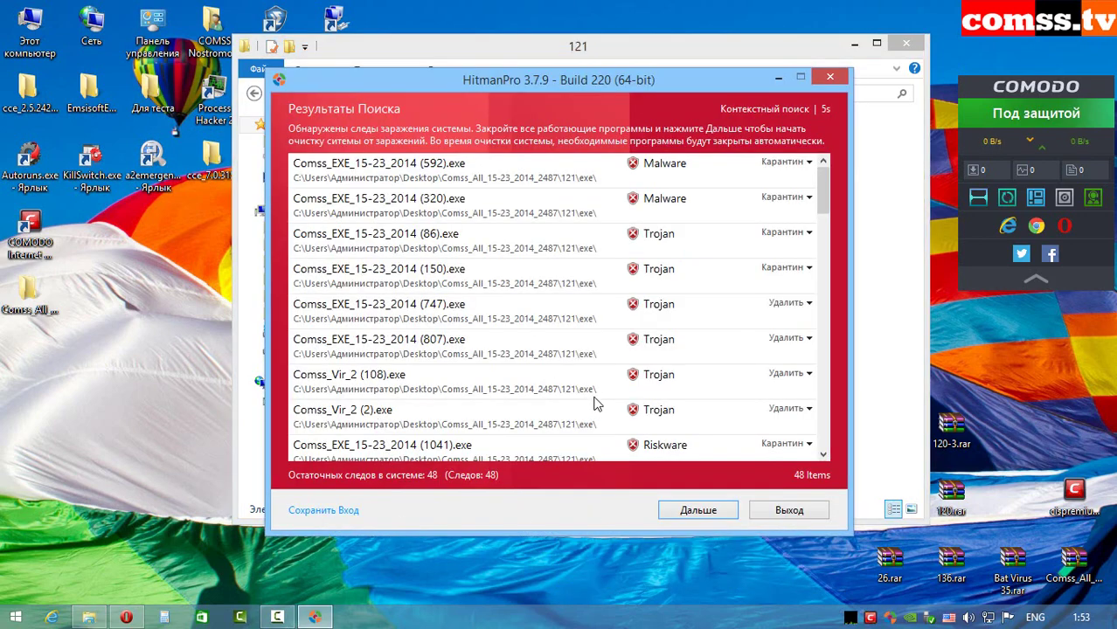
{"action": "left_click", "coordinate": [808, 162]}
{"action": "mouse_move", "coordinate": [787, 292]}
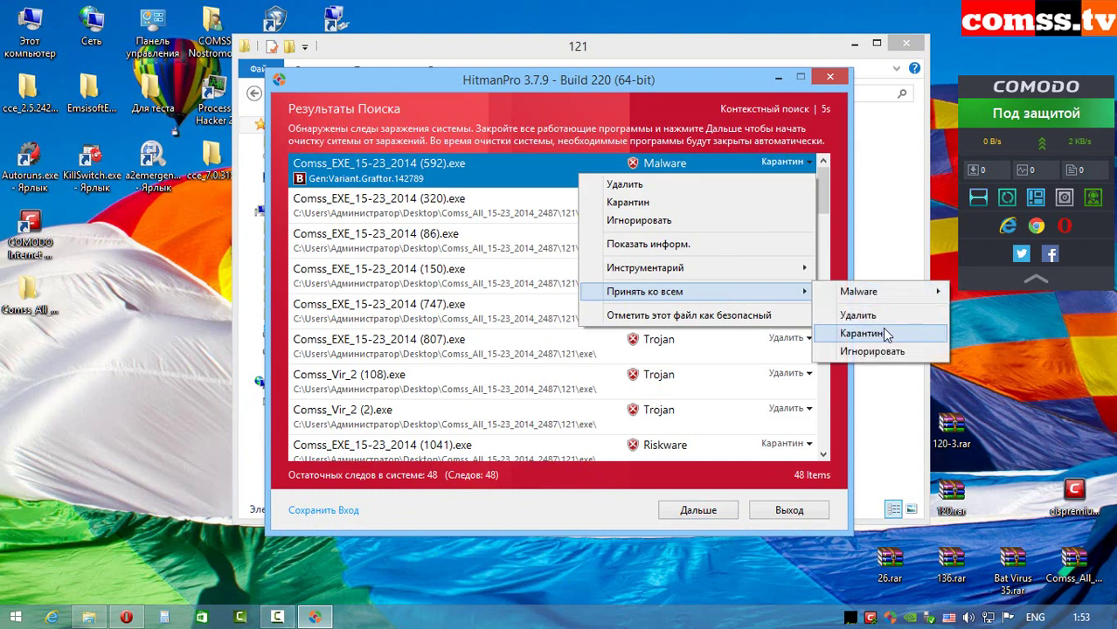
{"action": "left_click", "coordinate": [878, 318]}
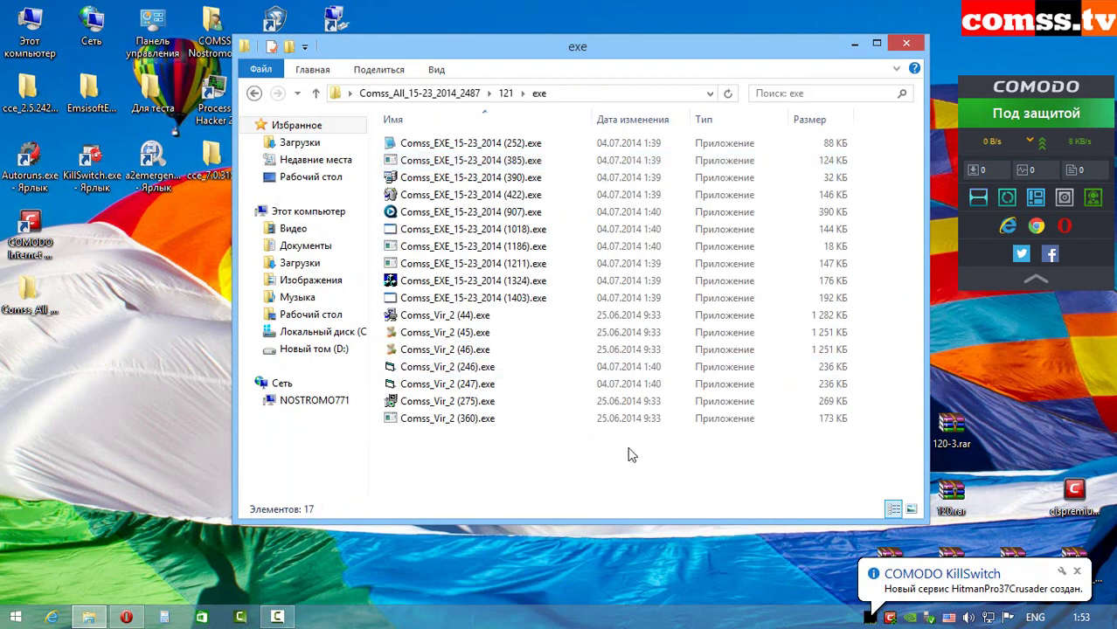
Include PUP.Optional.SearchProtect.A among the marked threats in the Malwarebytes Anti-Malware results for folder 121 and remove the marked objects
{"action": "key", "text": "BackSpace"}
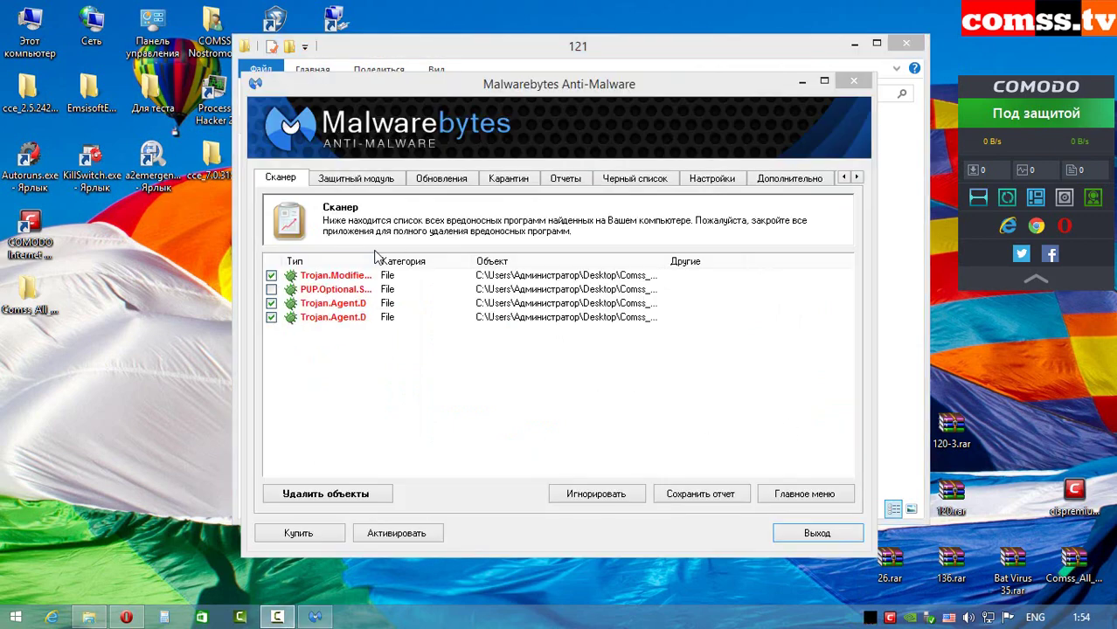
{"action": "left_click_drag", "start_coordinate": [375, 260], "coordinate": [487, 260]}
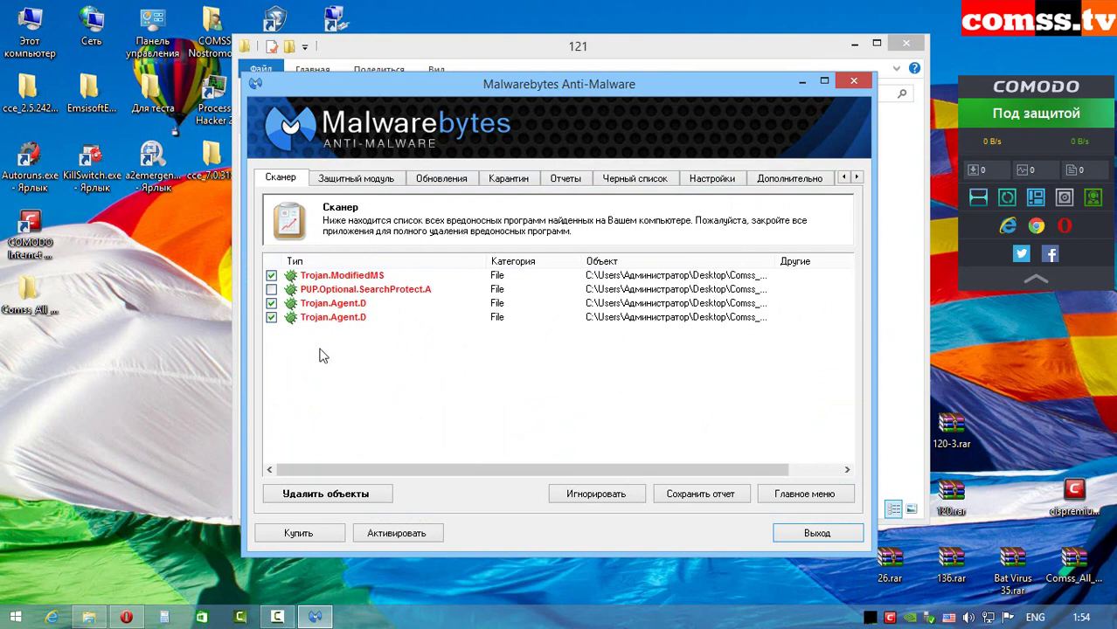
{"action": "left_click", "coordinate": [271, 289]}
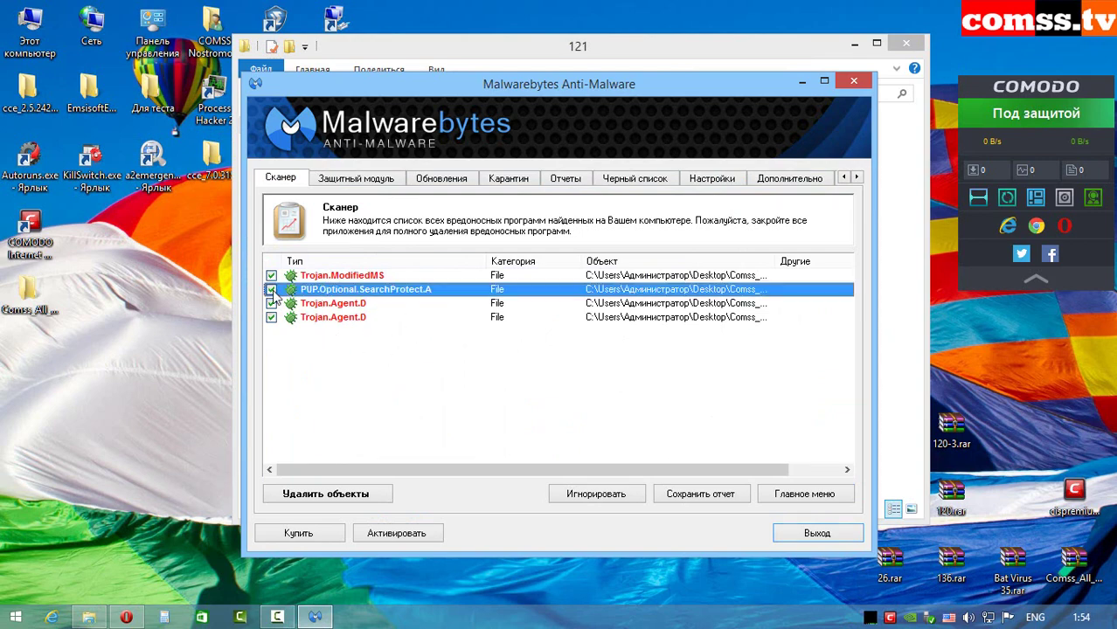
{"action": "left_click", "coordinate": [348, 494]}
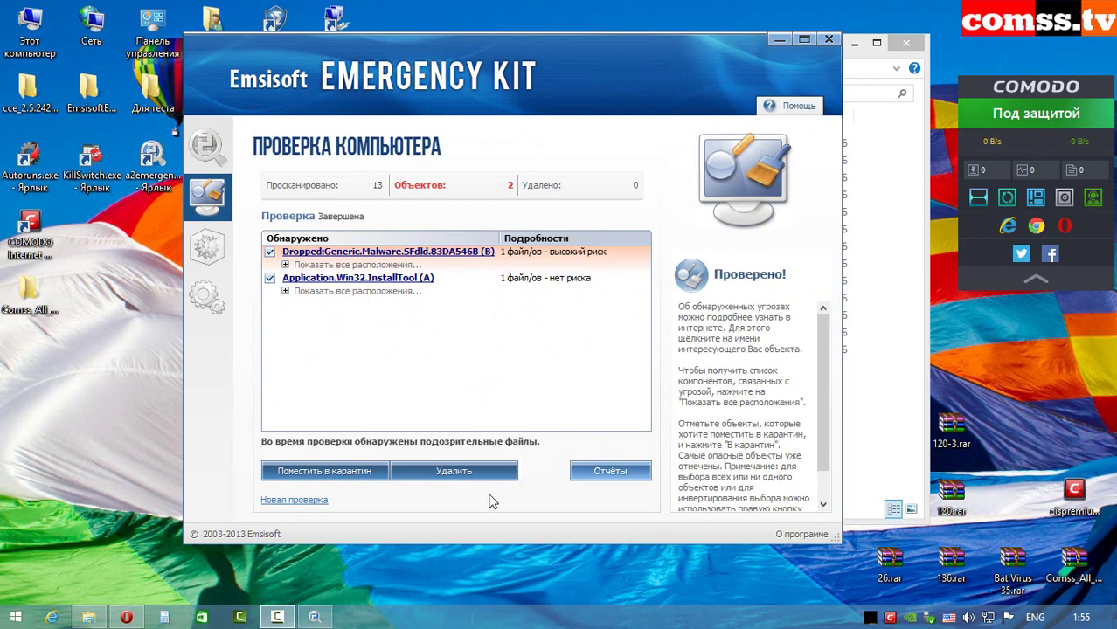
Close Emsisoft Emergency Kit and check the samples left in folder 121's exe subfolder
{"action": "key", "text": "alt+F4"}
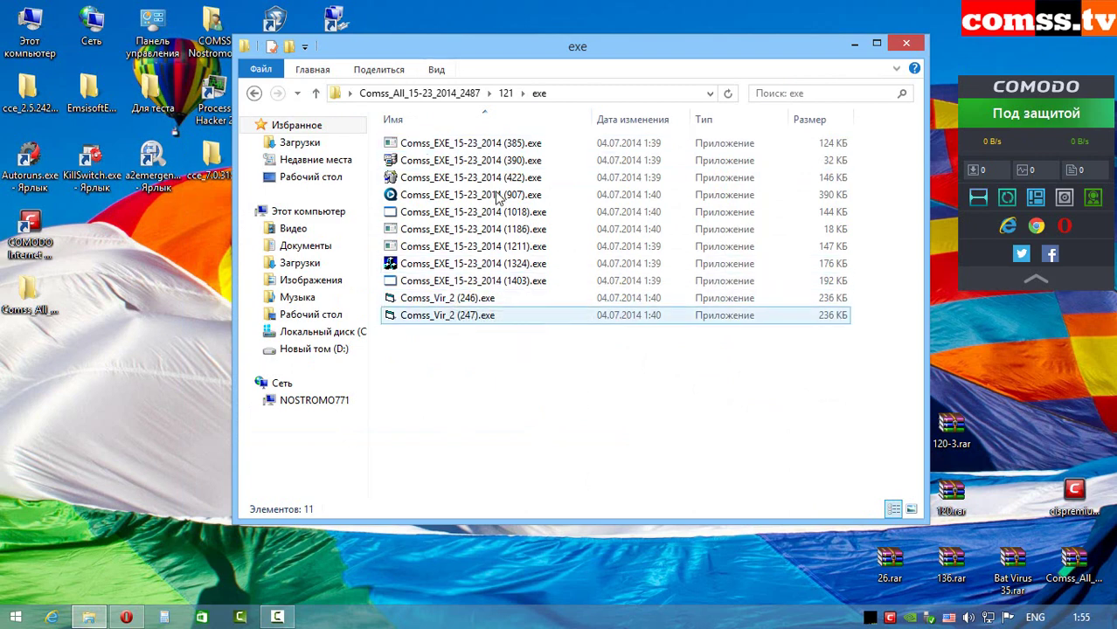
{"action": "mouse_move", "coordinate": [491, 326]}
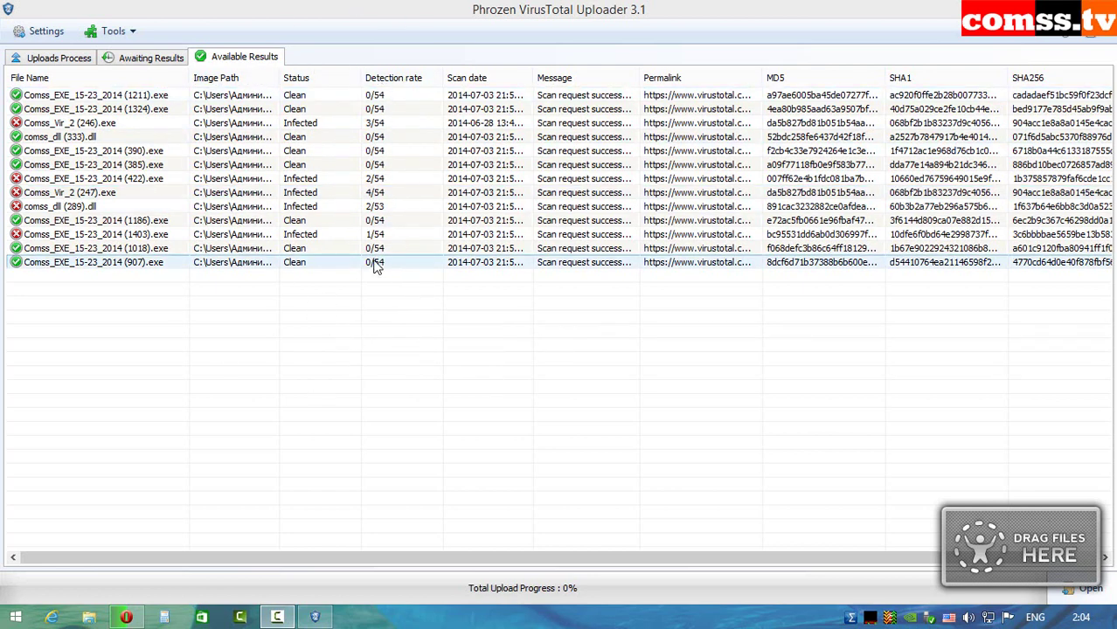
Review the VirusTotal status and detection rates of the remaining samples in Phrozen VirusTotal Uploader, focusing on the infected entries
{"action": "left_click", "coordinate": [114, 249]}
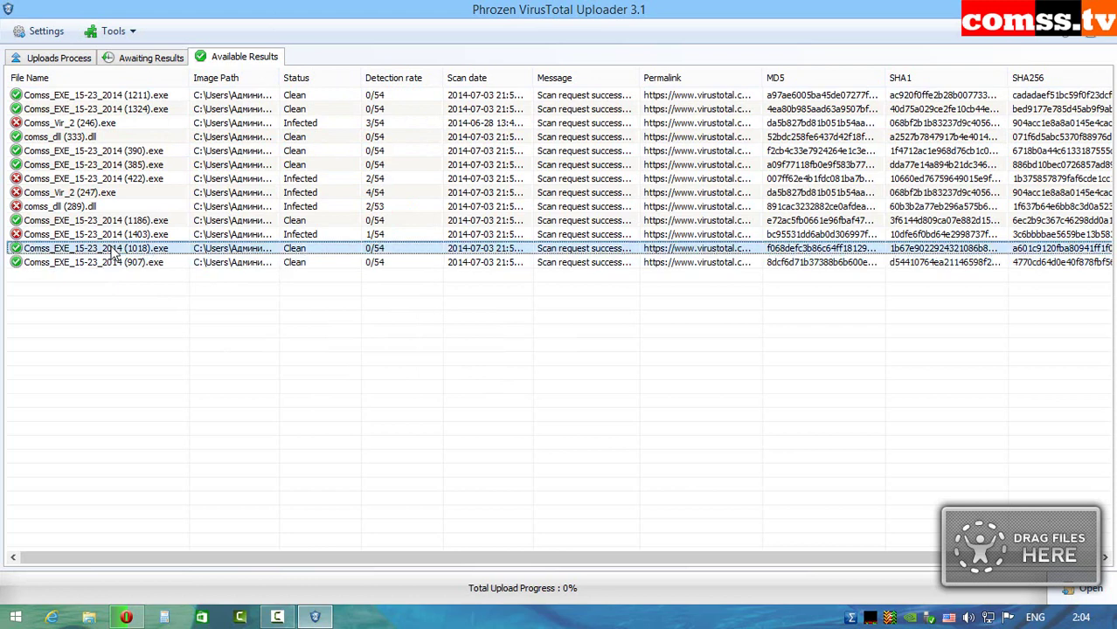
{"action": "key", "text": "Home"}
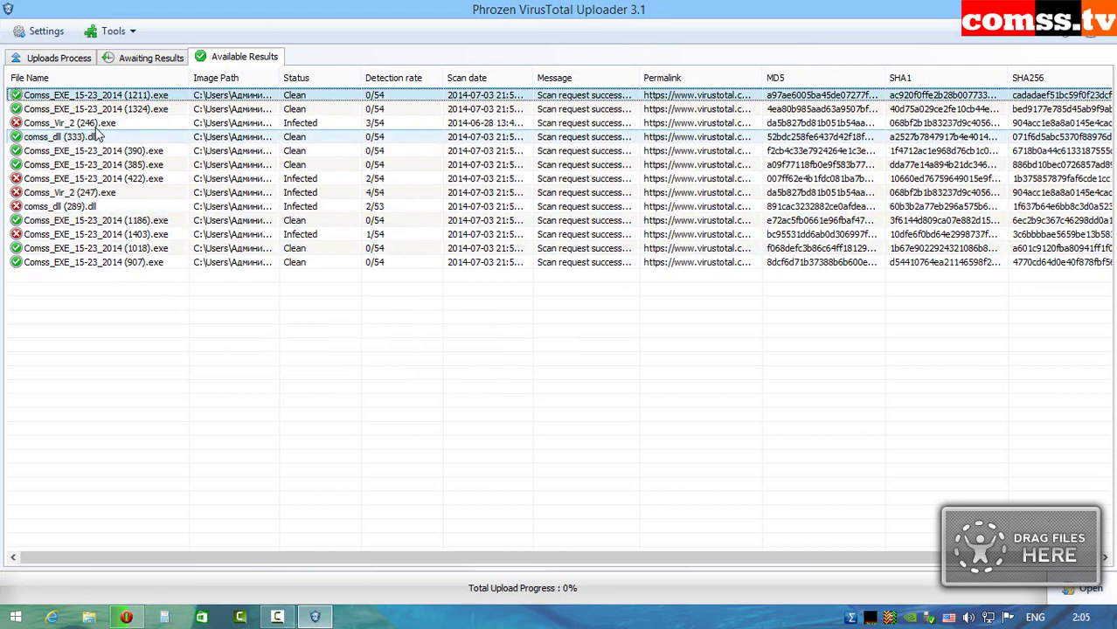
{"action": "left_click", "coordinate": [383, 125]}
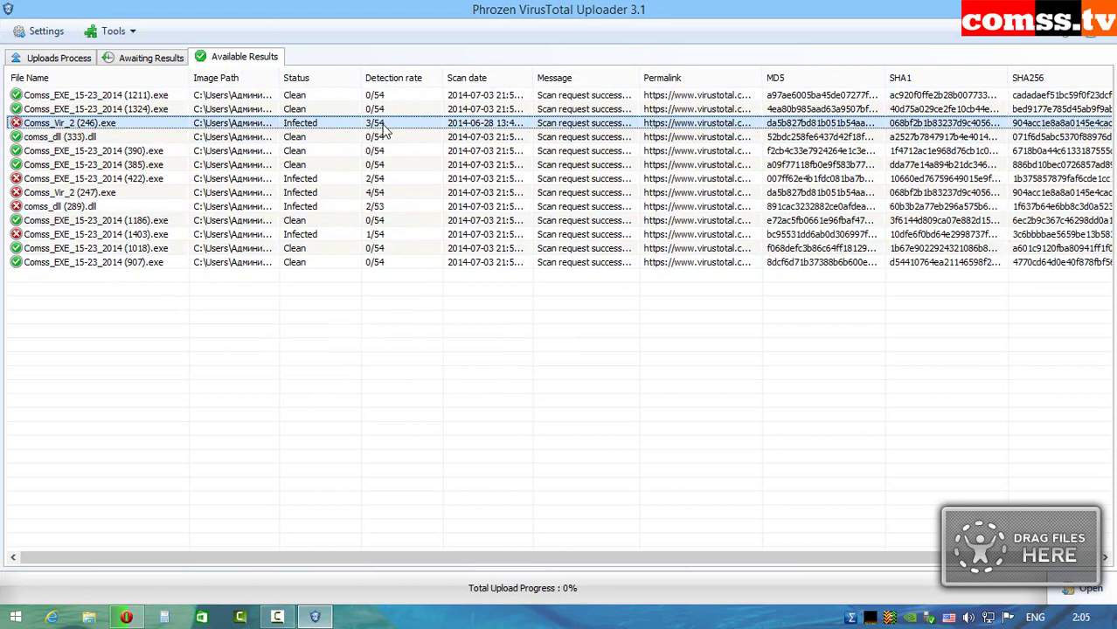
{"action": "left_click", "coordinate": [385, 180]}
{"action": "left_click", "coordinate": [387, 193]}
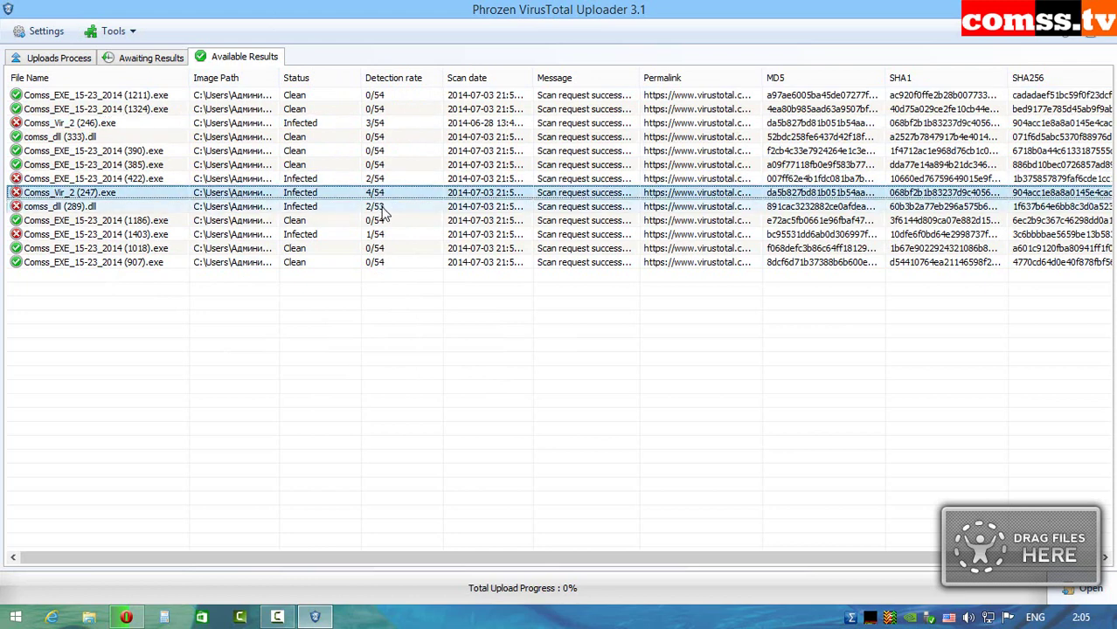
{"action": "left_click", "coordinate": [390, 207]}
{"action": "left_click", "coordinate": [389, 234]}
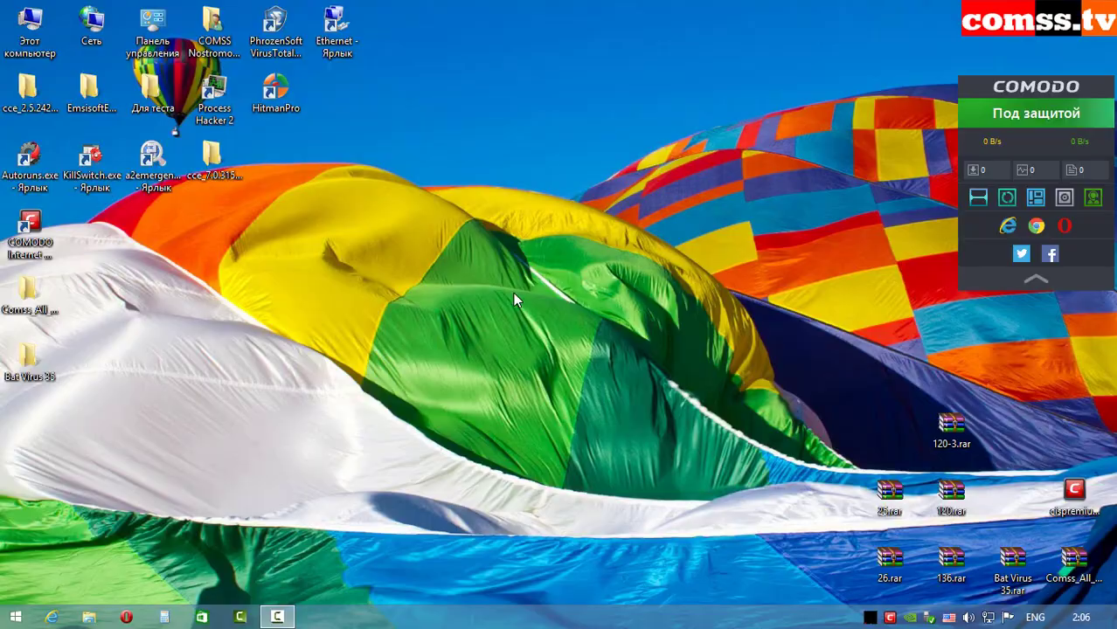
Scan the Bat Virus folder inside Bat Virus 35 with COMODO Antivirus and apply Обезвредить to all detected threats
{"action": "double_click", "coordinate": [26, 362]}
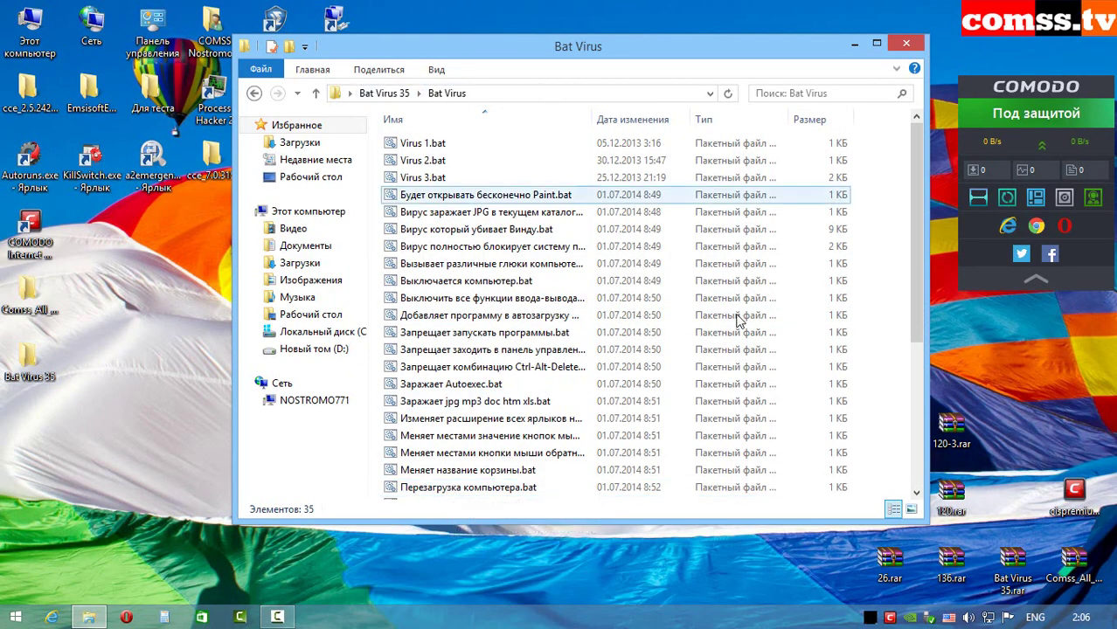
{"action": "left_click", "coordinate": [494, 143]}
{"action": "left_click", "coordinate": [496, 159]}
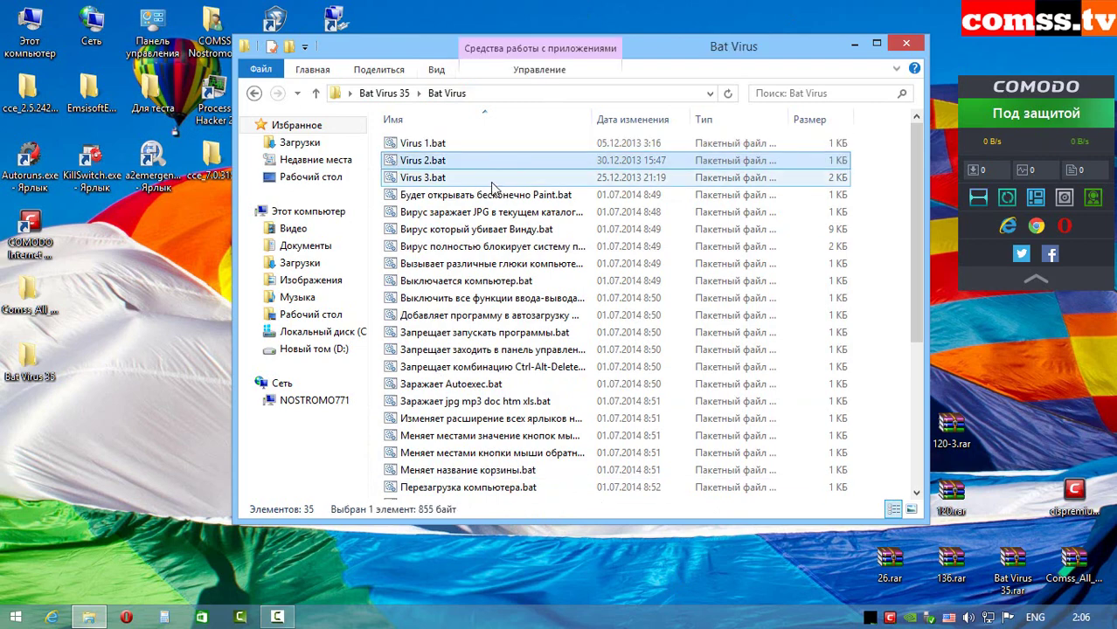
{"action": "left_click", "coordinate": [494, 177]}
{"action": "left_click", "coordinate": [376, 93]}
{"action": "right_click", "coordinate": [465, 143]}
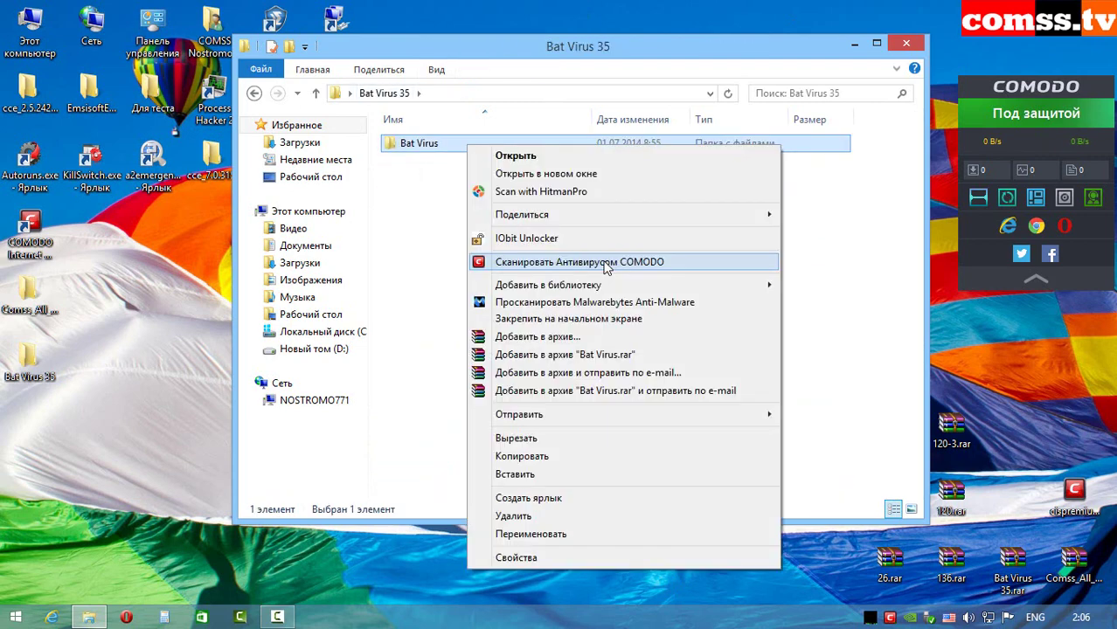
{"action": "left_click", "coordinate": [710, 251]}
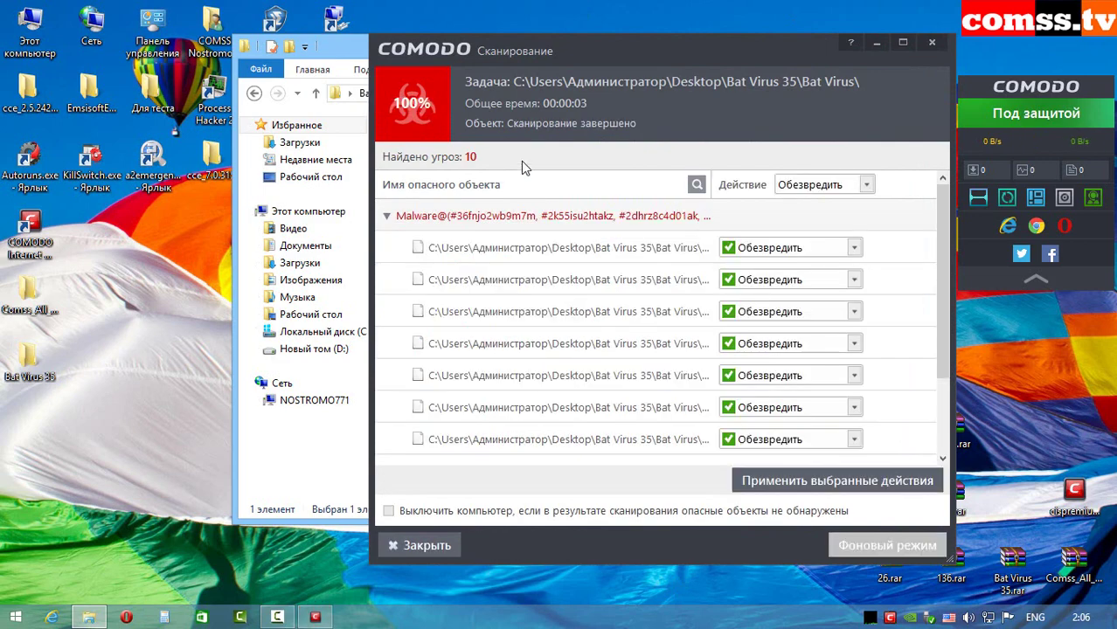
{"action": "left_click", "coordinate": [835, 482]}
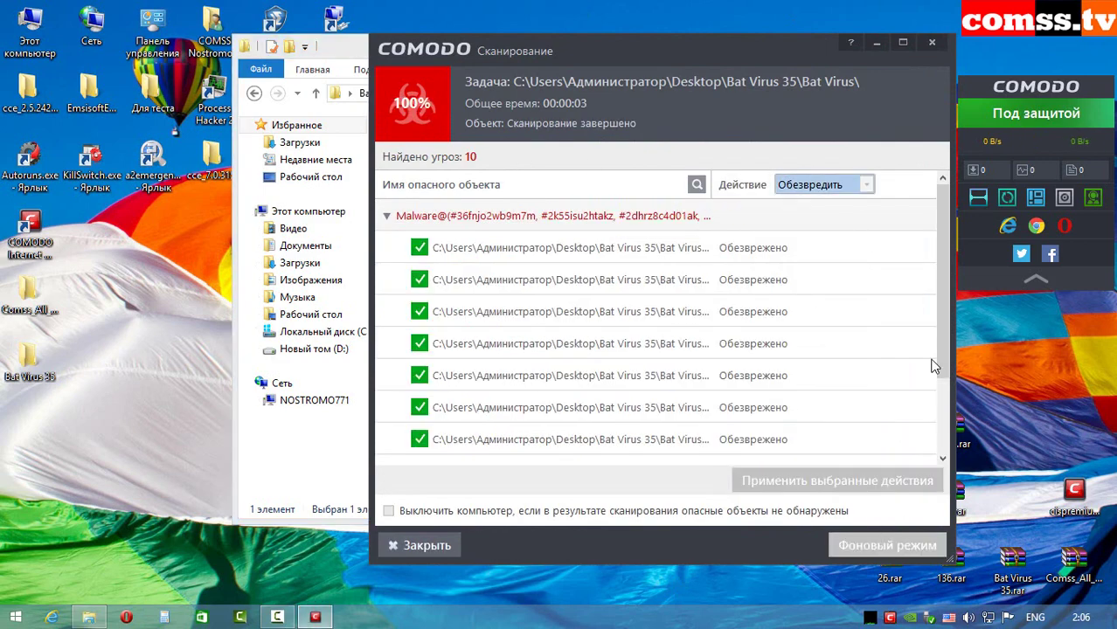
{"action": "left_click", "coordinate": [419, 545]}
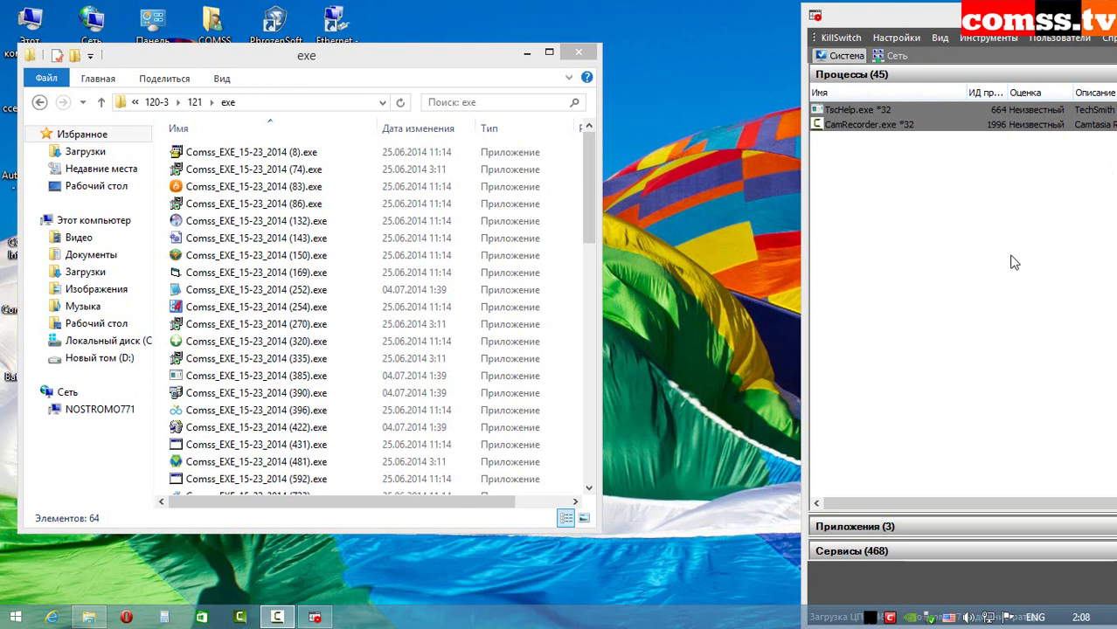
Run Comss_EXE_15-23_2014 (8).exe from folder 121's exe subfolder and block its attempt to modify a protected file or directory in COMODO HIPS
{"action": "left_click_drag", "start_coordinate": [274, 55], "coordinate": [269, 43]}
{"action": "left_click", "coordinate": [302, 149]}
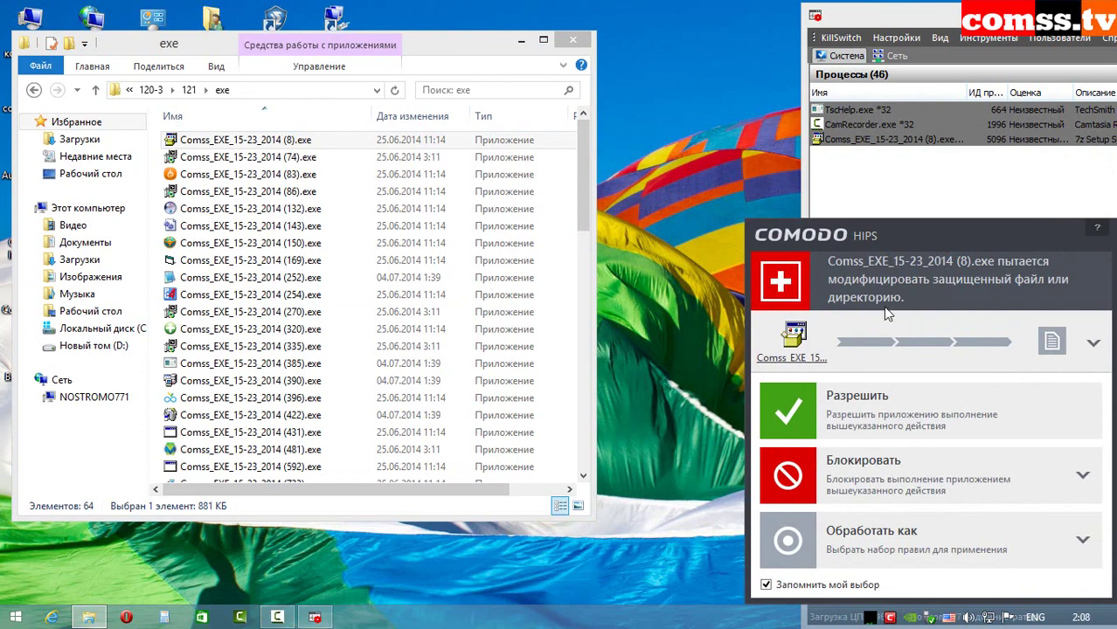
{"action": "left_click", "coordinate": [891, 472]}
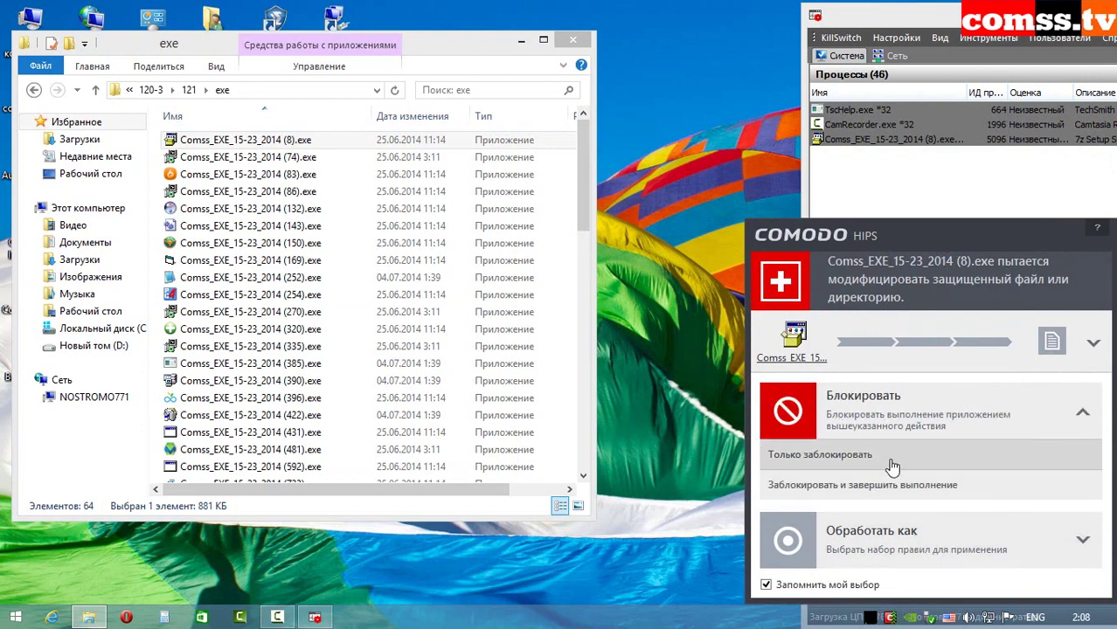
{"action": "left_click", "coordinate": [892, 467]}
Run samples Comss_EXE_15-23_2014 (74).exe and (83).exe, answering each HIPS alert with Заблокировать и завершить выполнение
{"action": "double_click", "coordinate": [255, 157]}
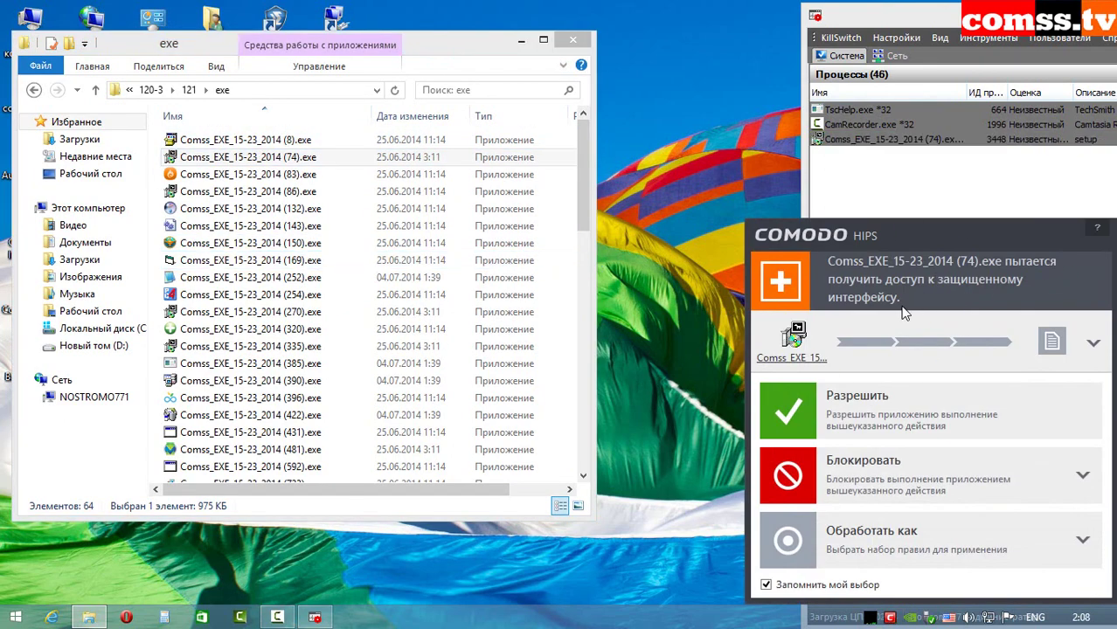
{"action": "left_click", "coordinate": [865, 472]}
{"action": "left_click", "coordinate": [874, 485]}
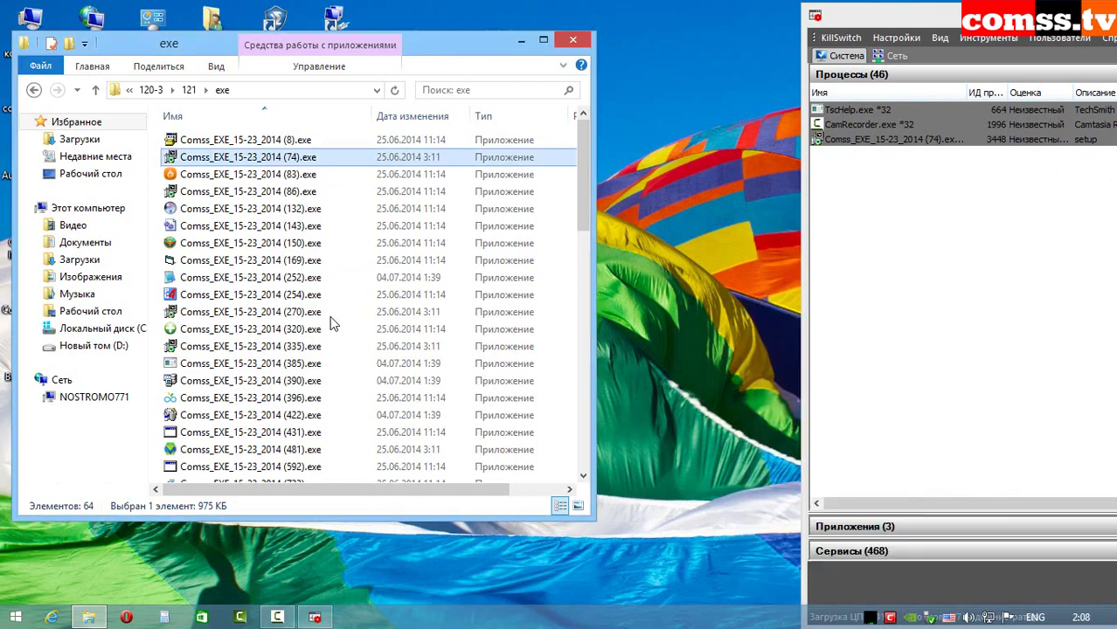
{"action": "double_click", "coordinate": [316, 178]}
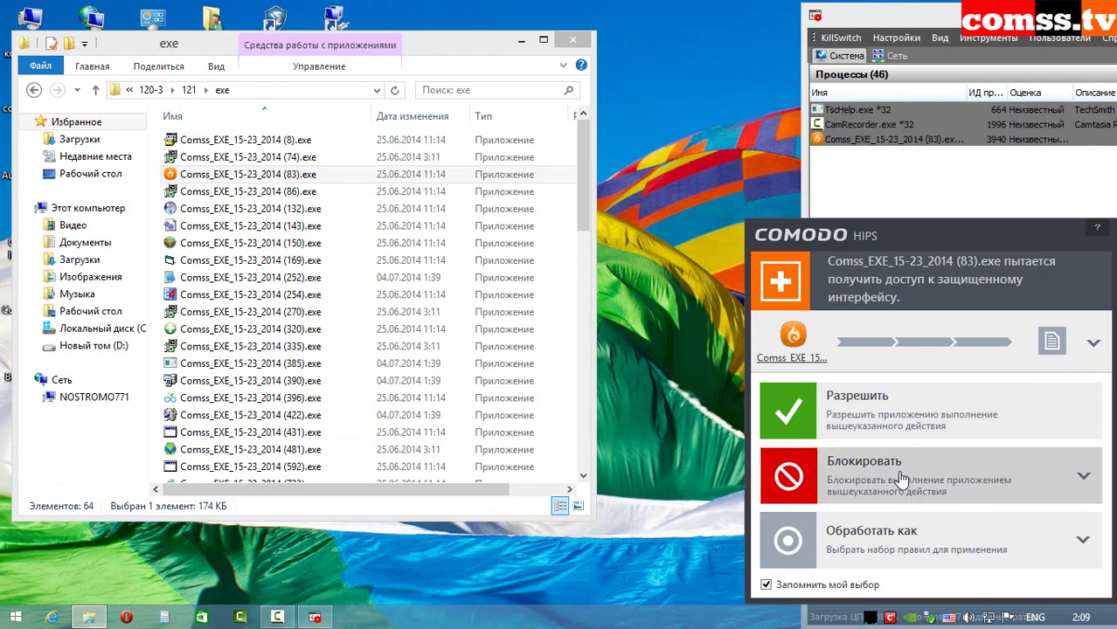
{"action": "left_click", "coordinate": [900, 479]}
{"action": "left_click", "coordinate": [878, 487]}
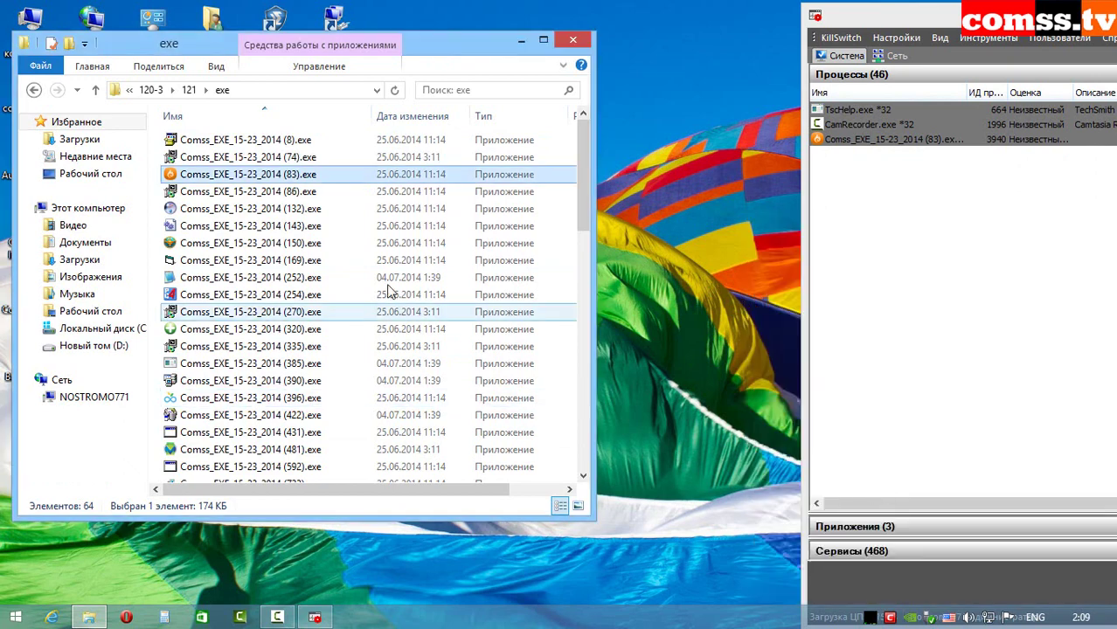
Run samples Comss_EXE_15-23_2014 (86).exe and (132).exe, answering each HIPS alert with Заблокировать и завершить выполнение
{"action": "double_click", "coordinate": [302, 192]}
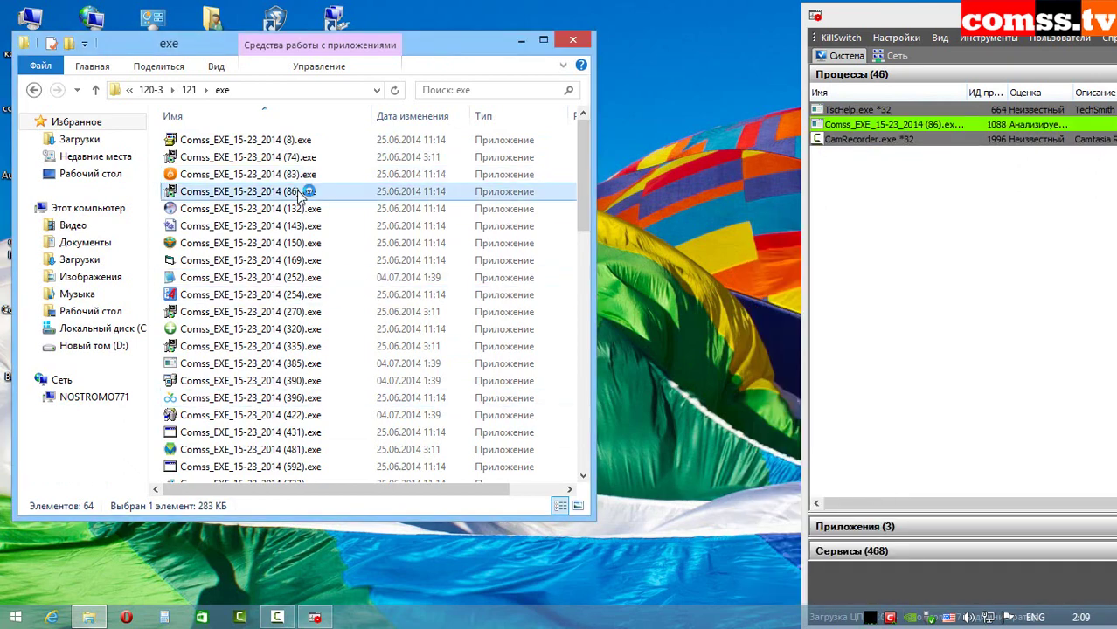
{"action": "left_click", "coordinate": [909, 429]}
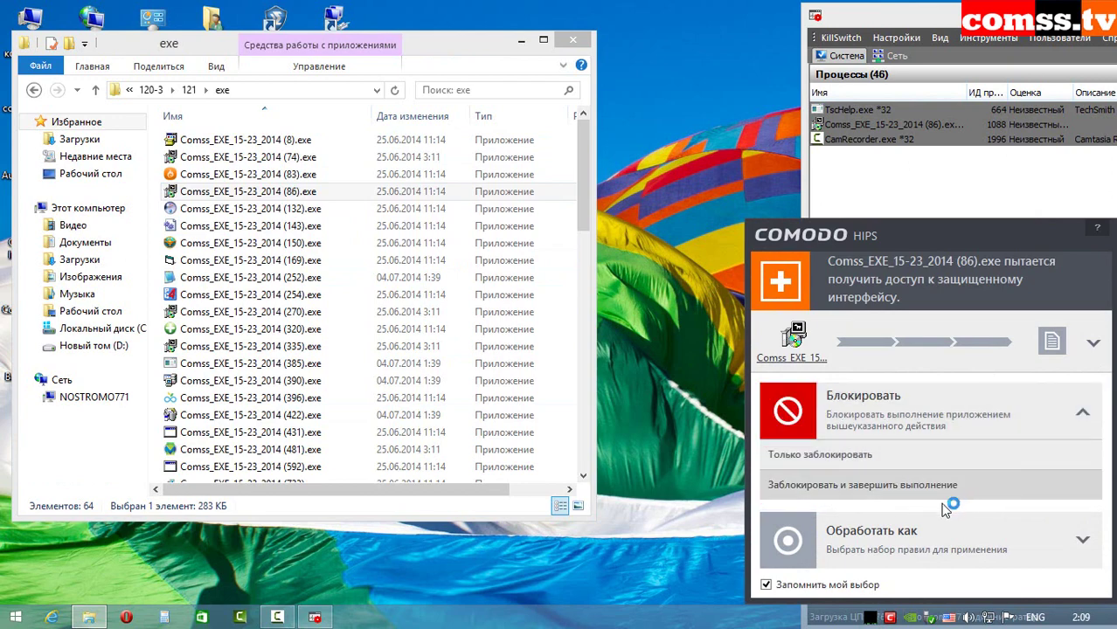
{"action": "left_click", "coordinate": [918, 488]}
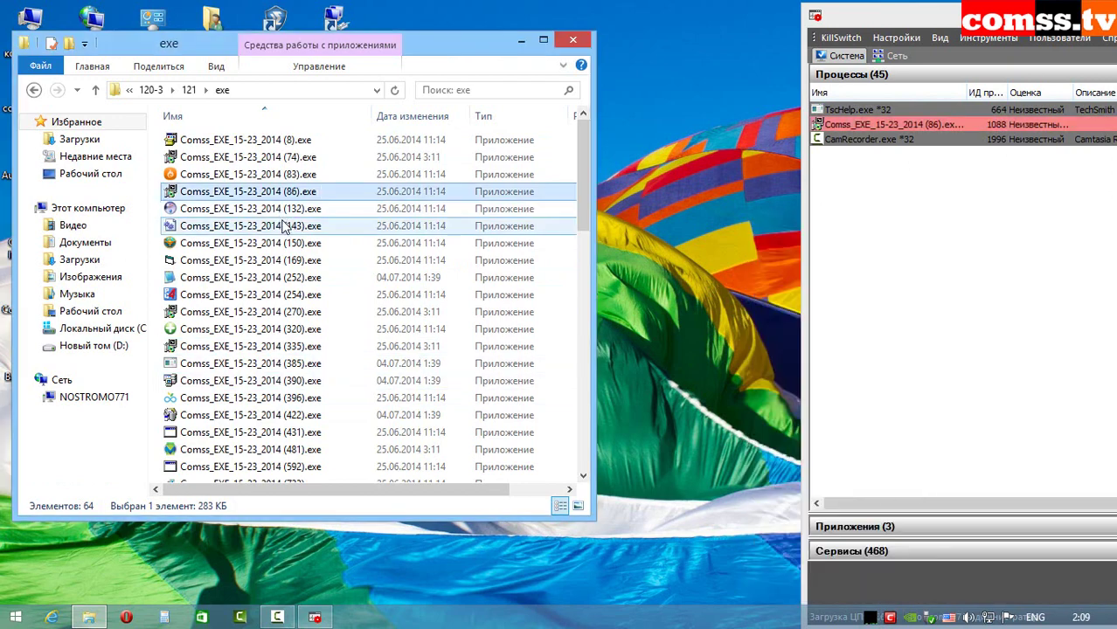
{"action": "double_click", "coordinate": [286, 211]}
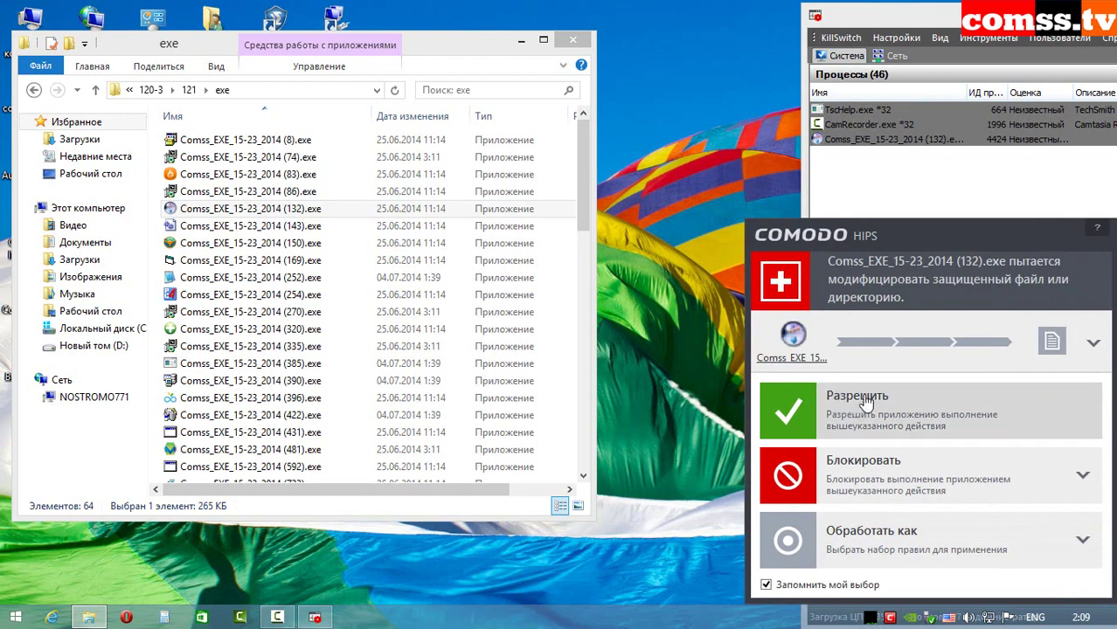
{"action": "left_click", "coordinate": [934, 480]}
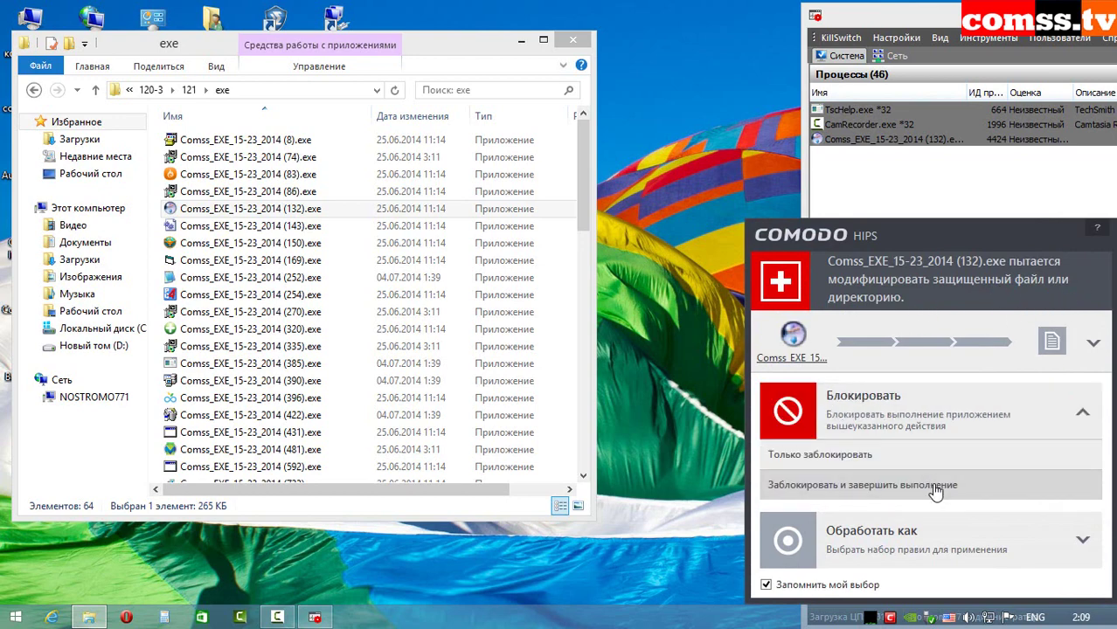
{"action": "left_click", "coordinate": [933, 492]}
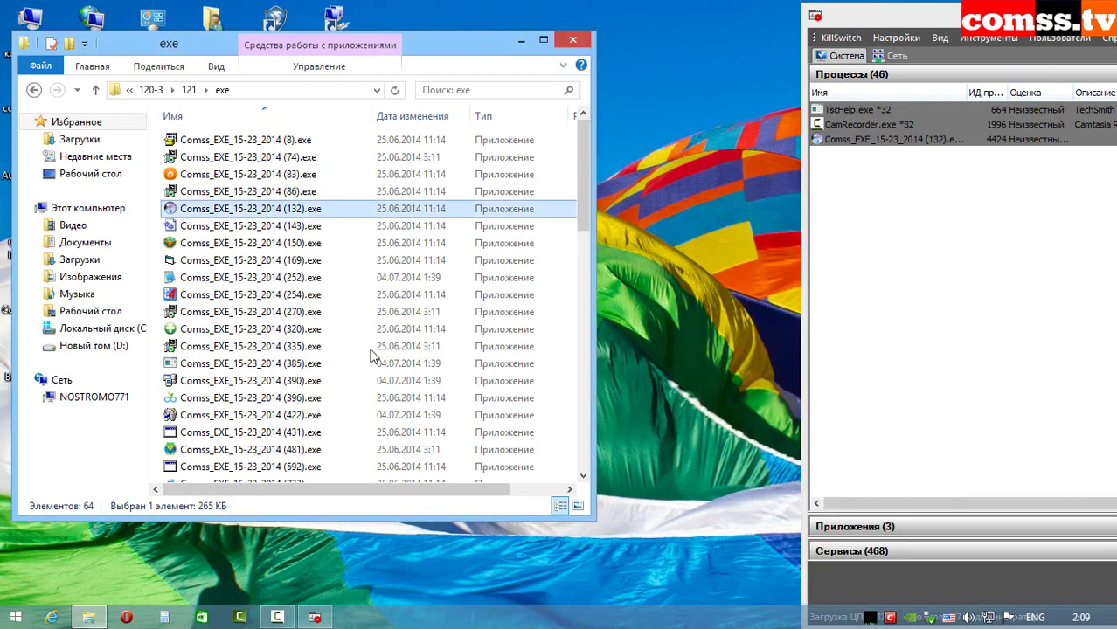
Run samples Comss_EXE_15-23_2014 (143).exe and (150).exe, answering each HIPS alert with Заблокировать и завершить выполнение
{"action": "double_click", "coordinate": [308, 227]}
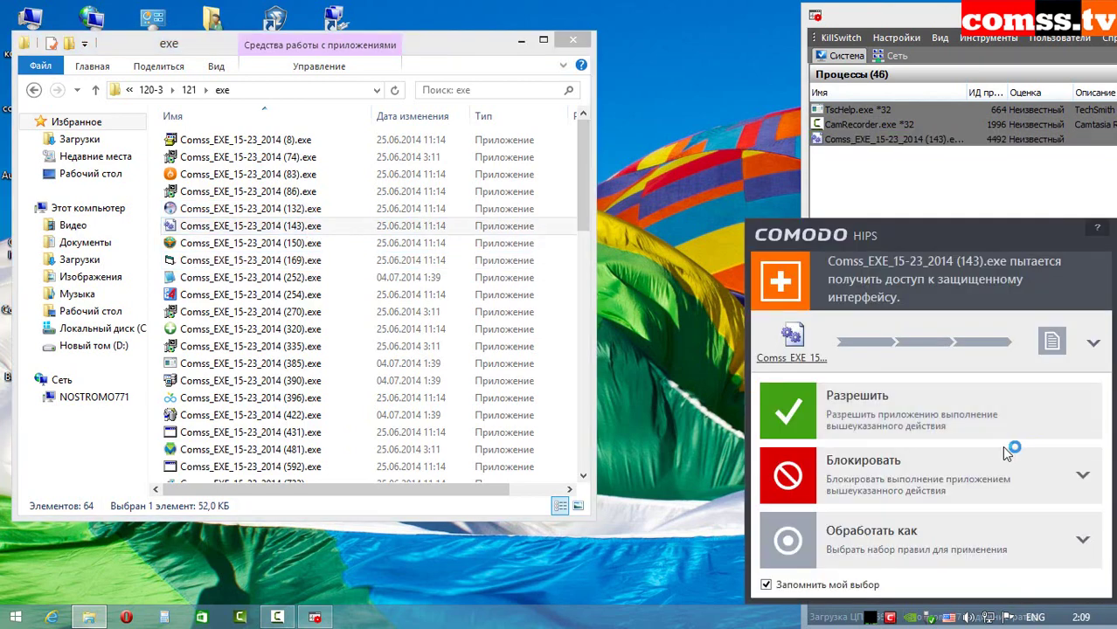
{"action": "left_click", "coordinate": [944, 477]}
{"action": "left_click", "coordinate": [934, 490]}
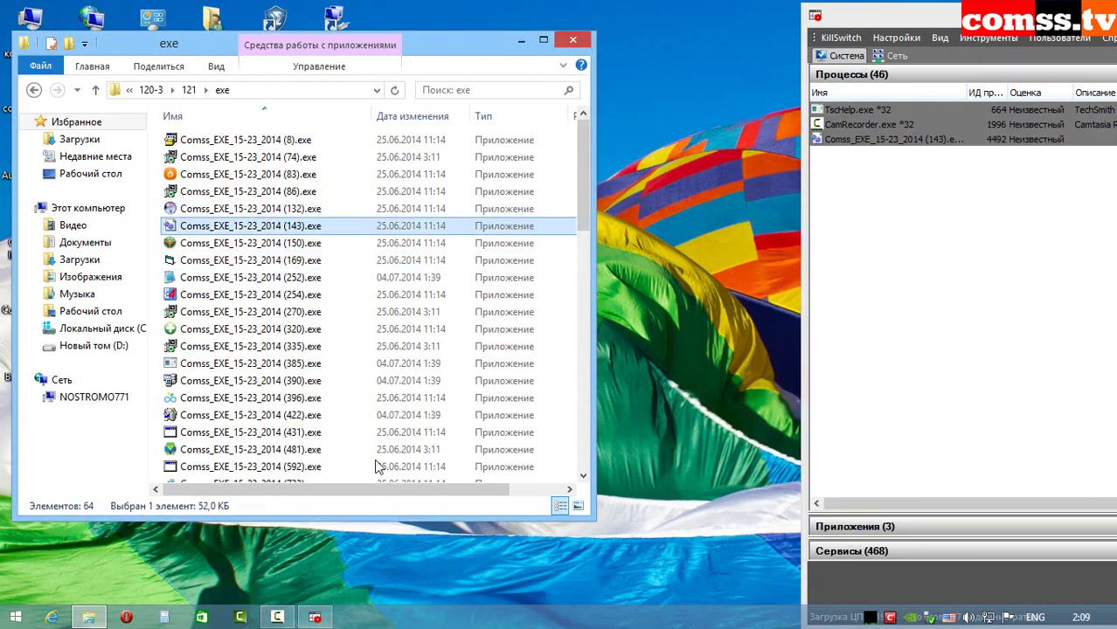
{"action": "left_click", "coordinate": [257, 244]}
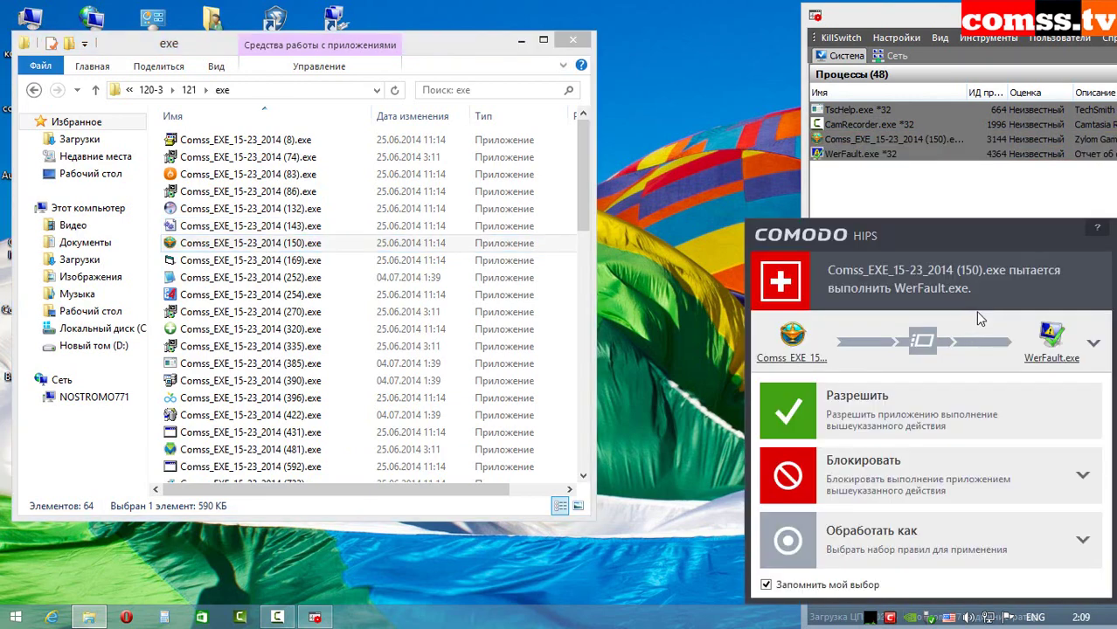
{"action": "left_click", "coordinate": [935, 472]}
{"action": "left_click", "coordinate": [926, 490]}
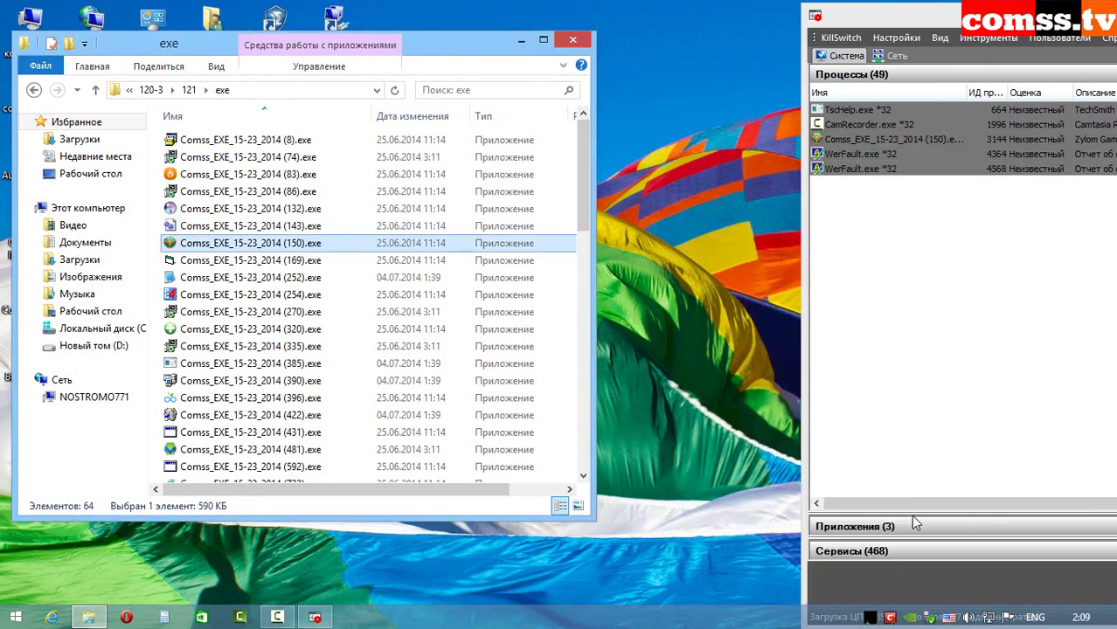
Run samples Comss_EXE_15-23_2014 (169).exe and (252).exe, blocking and terminating each one through its HIPS alert
{"action": "double_click", "coordinate": [287, 263]}
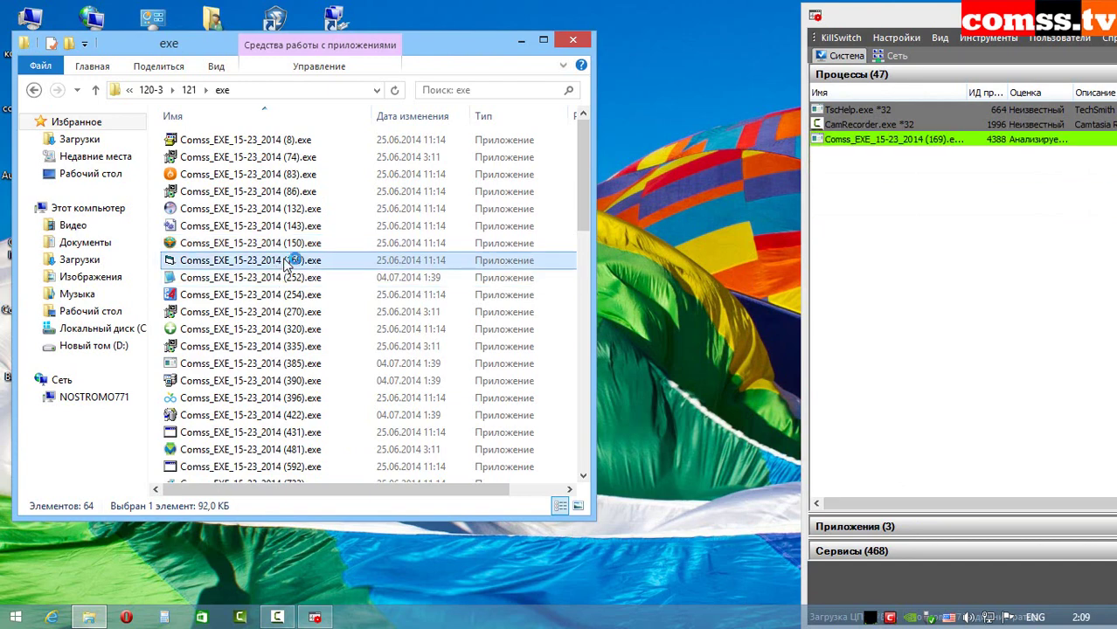
{"action": "left_click", "coordinate": [919, 505]}
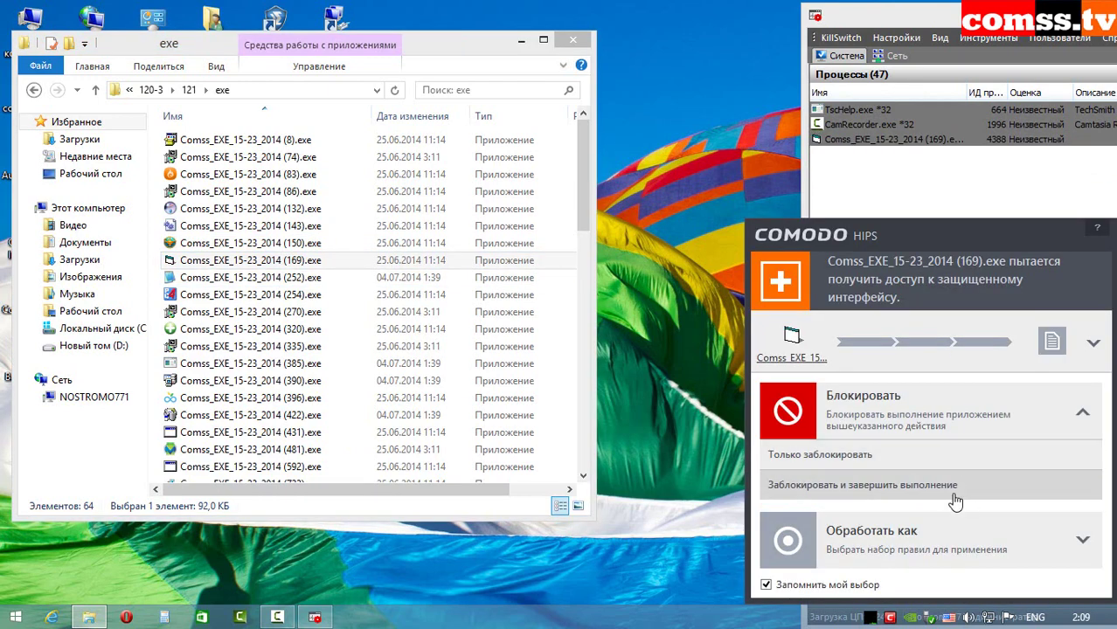
{"action": "left_click", "coordinate": [916, 495]}
{"action": "double_click", "coordinate": [262, 277]}
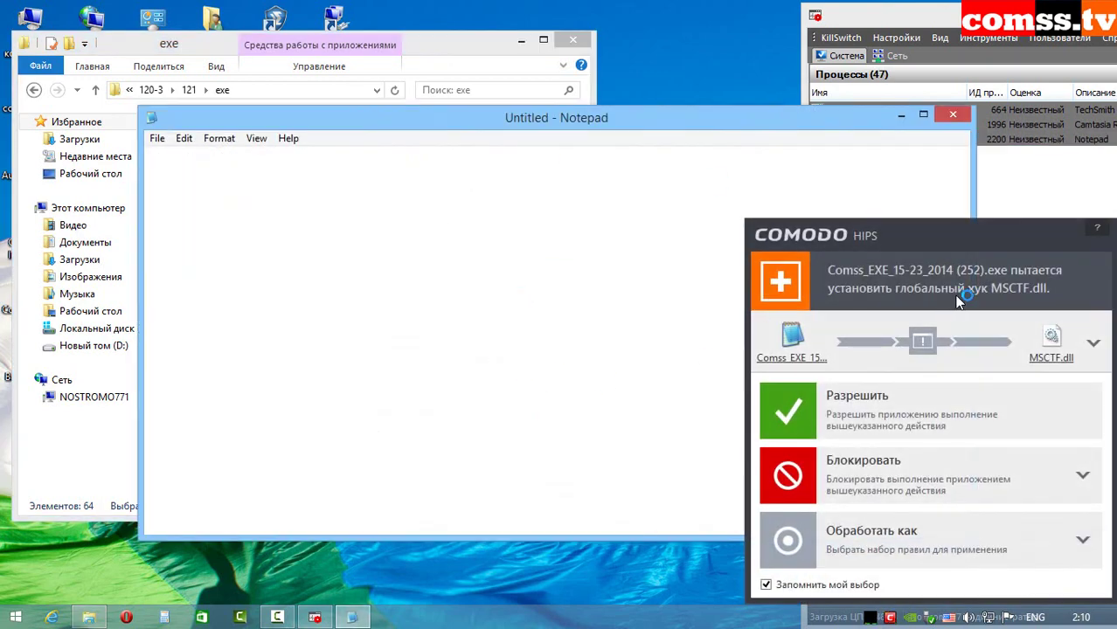
{"action": "left_click", "coordinate": [839, 489]}
{"action": "left_click", "coordinate": [905, 550]}
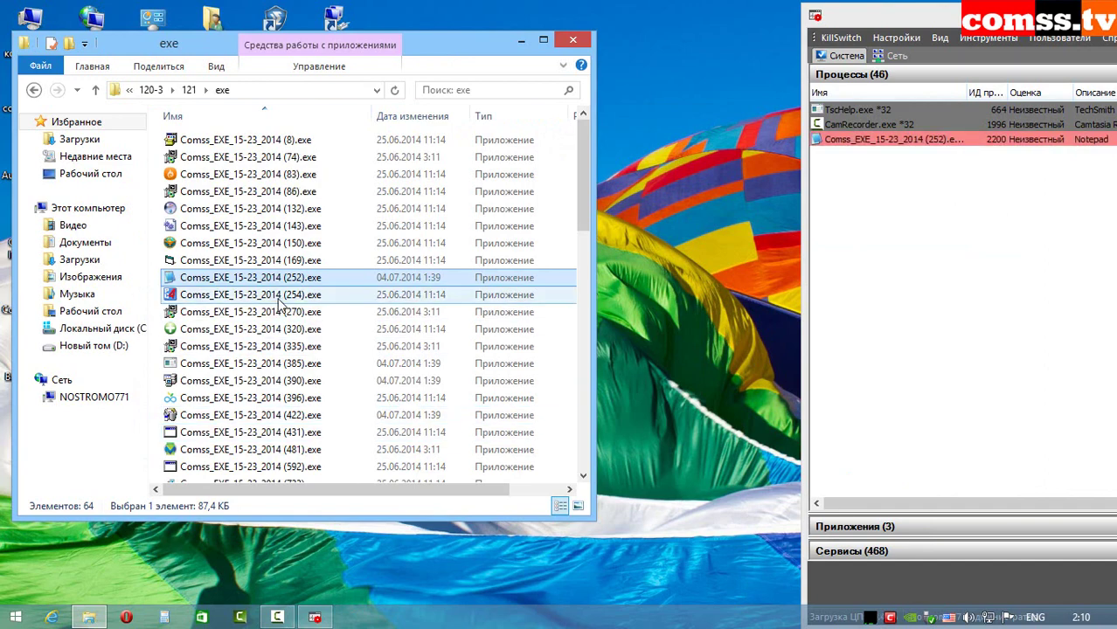
Run samples Comss_EXE_15-23_2014 (254).exe and (270).exe, answering each HIPS alert with Заблокировать и завершить выполнение
{"action": "double_click", "coordinate": [281, 298]}
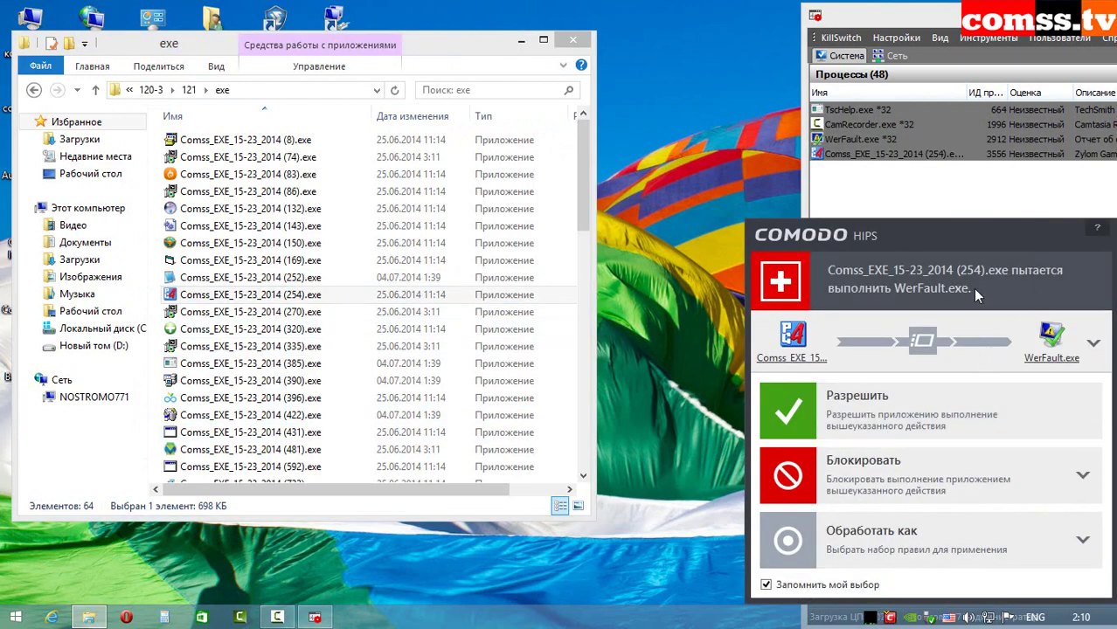
{"action": "left_click", "coordinate": [880, 481]}
{"action": "left_click", "coordinate": [874, 484]}
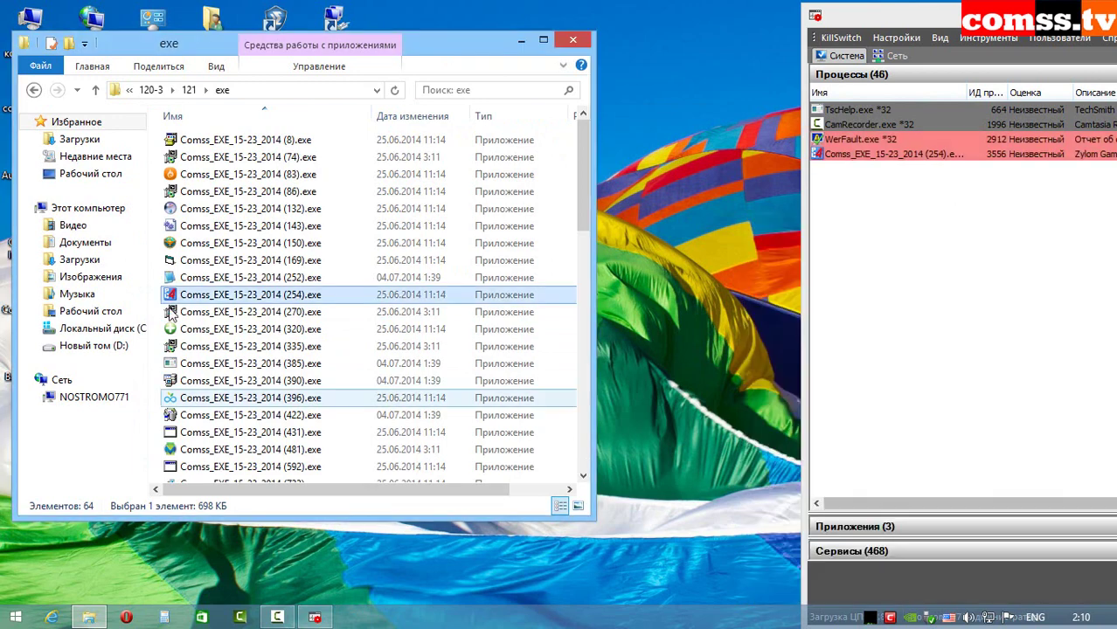
{"action": "double_click", "coordinate": [297, 312]}
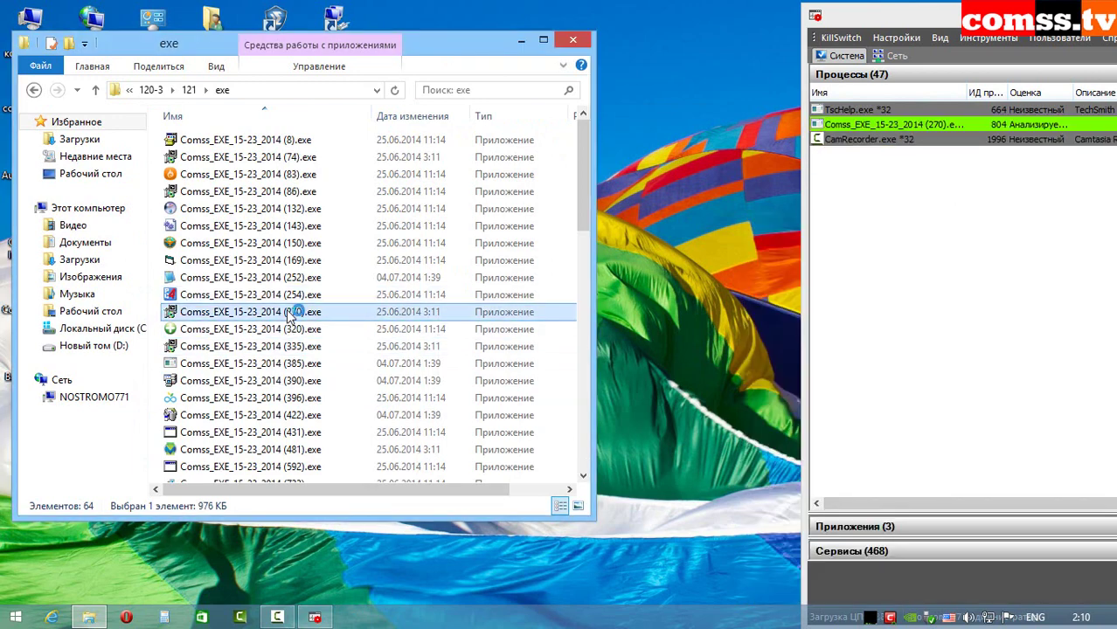
{"action": "left_click", "coordinate": [928, 468]}
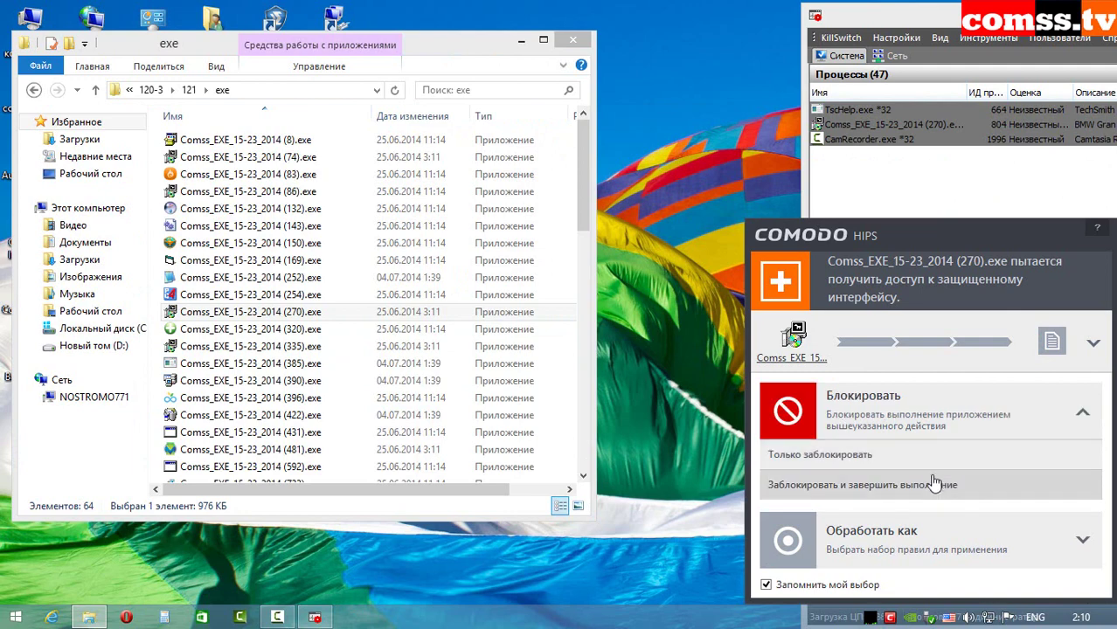
{"action": "left_click", "coordinate": [935, 488]}
Run samples Comss_EXE_15-23_2014 (320).exe and (335).exe, answering each HIPS alert with Заблокировать и завершить выполнение
{"action": "double_click", "coordinate": [296, 328]}
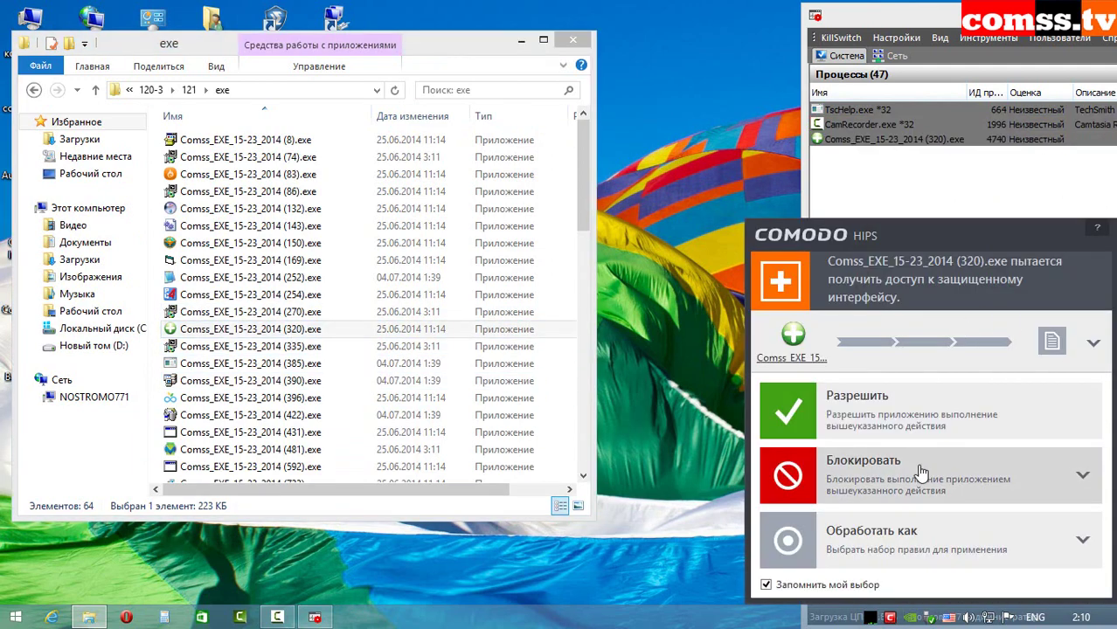
{"action": "left_click", "coordinate": [920, 467]}
{"action": "left_click", "coordinate": [900, 487]}
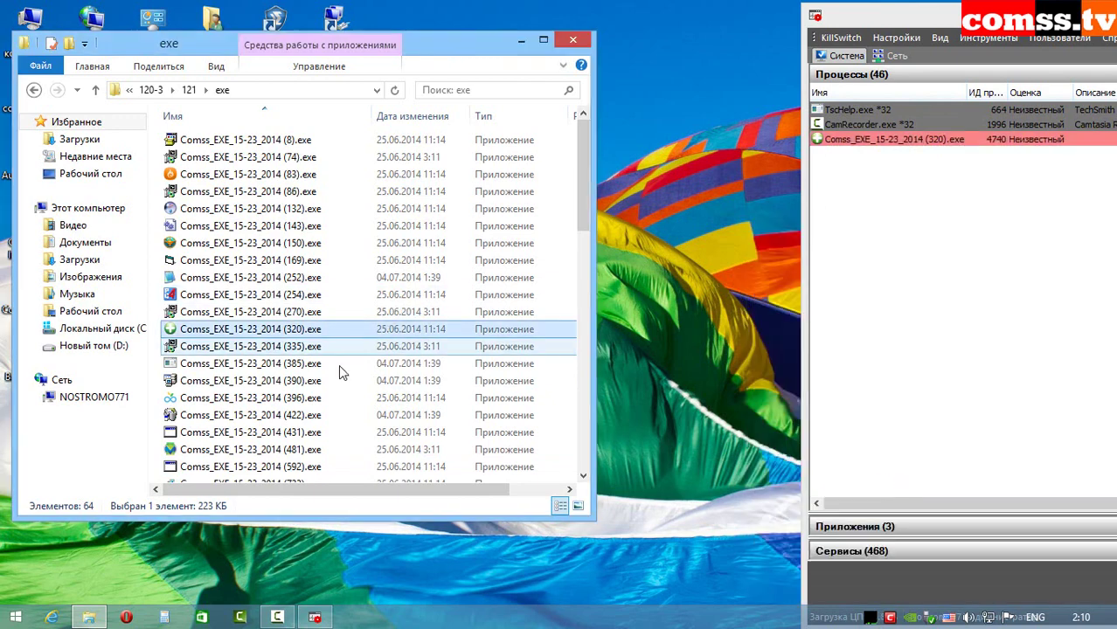
{"action": "double_click", "coordinate": [306, 348]}
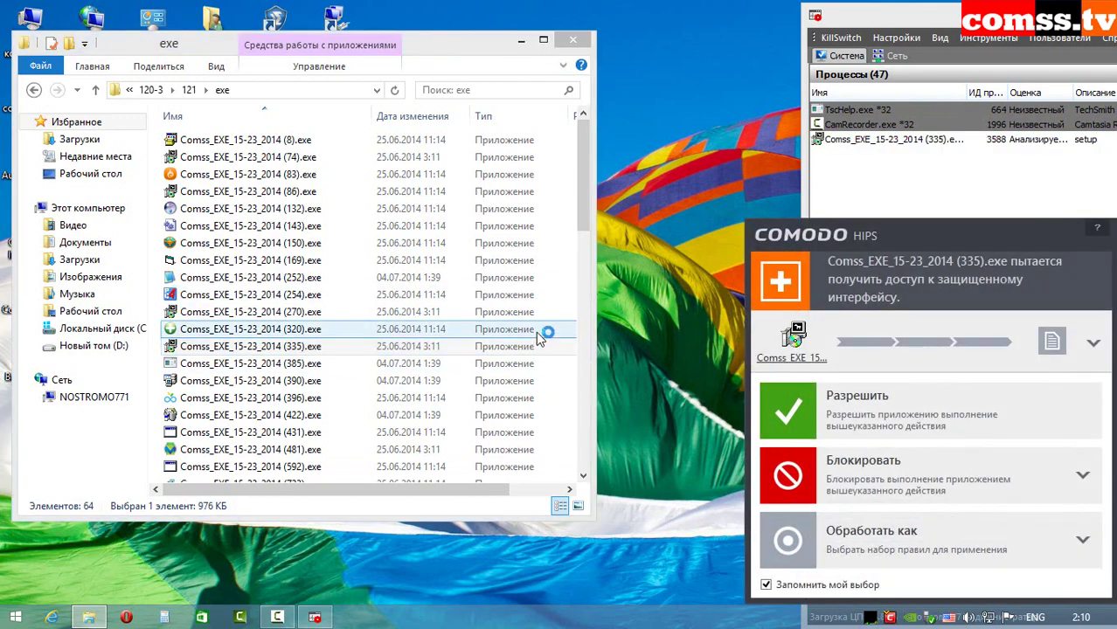
{"action": "left_click", "coordinate": [956, 448]}
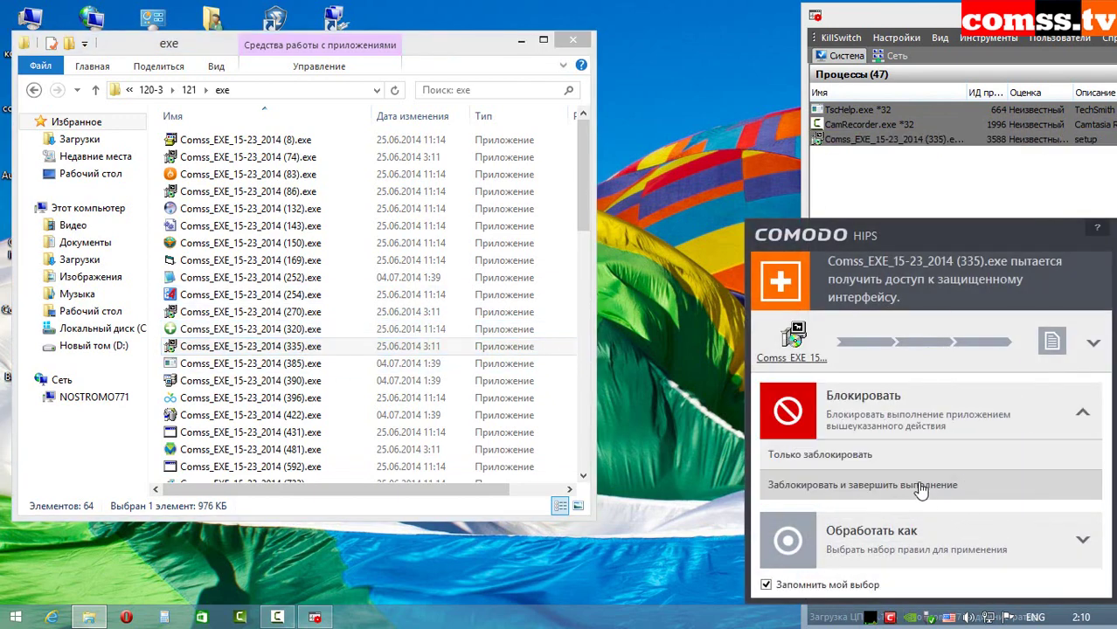
{"action": "left_click", "coordinate": [919, 490]}
Run samples Comss_EXE_15-23_2014 (385).exe and (390).exe, answering each HIPS alert with Заблокировать и завершить выполнение
{"action": "double_click", "coordinate": [322, 366]}
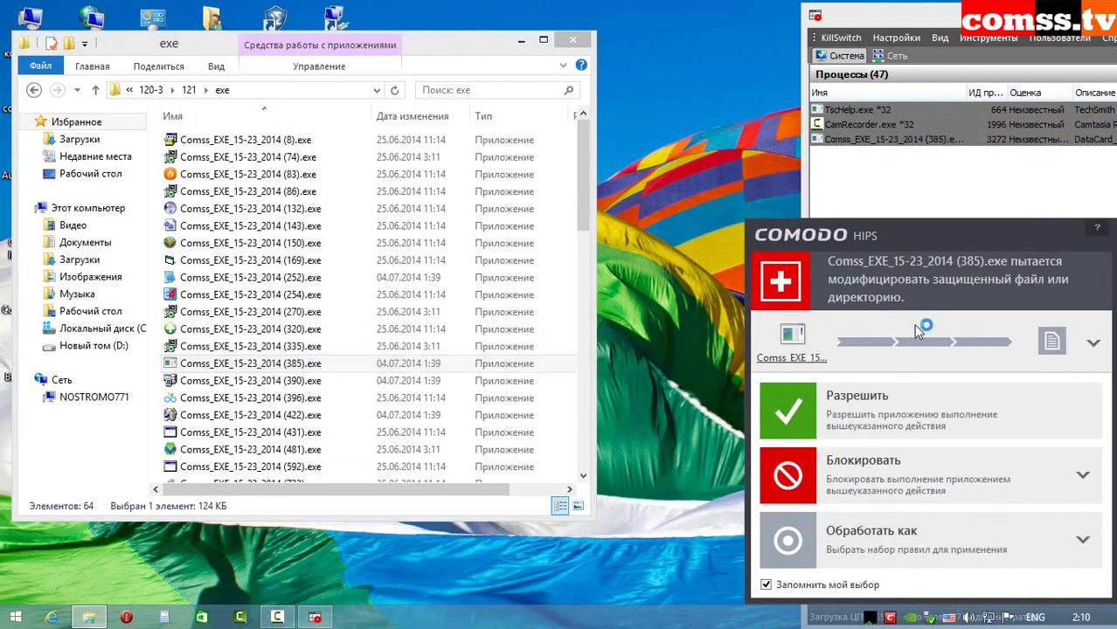
{"action": "left_click", "coordinate": [940, 486]}
{"action": "left_click", "coordinate": [918, 493]}
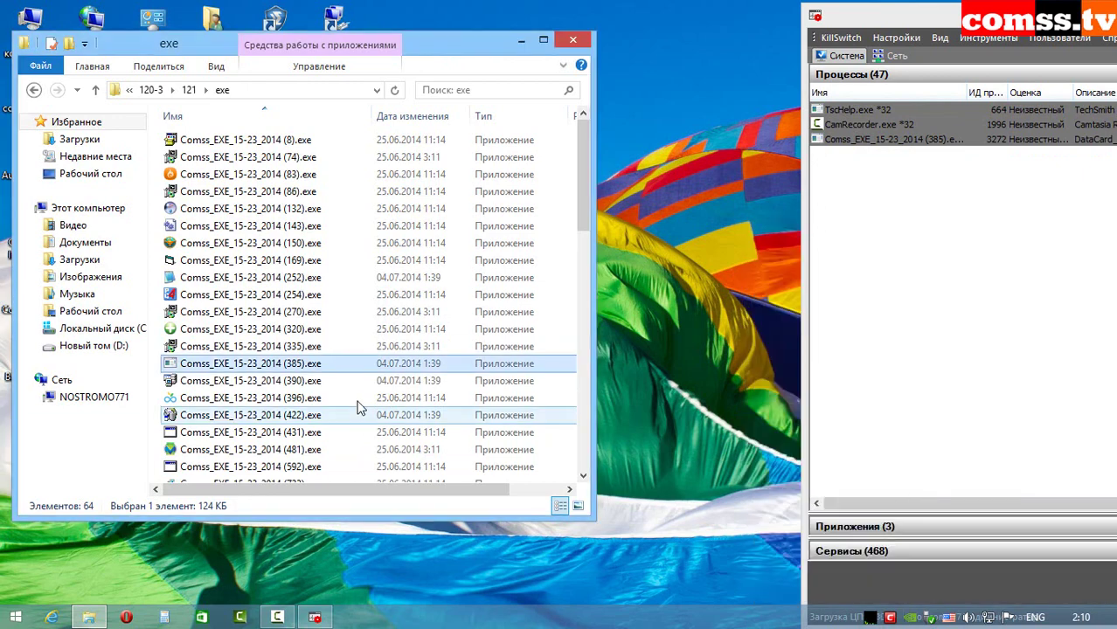
{"action": "double_click", "coordinate": [298, 382]}
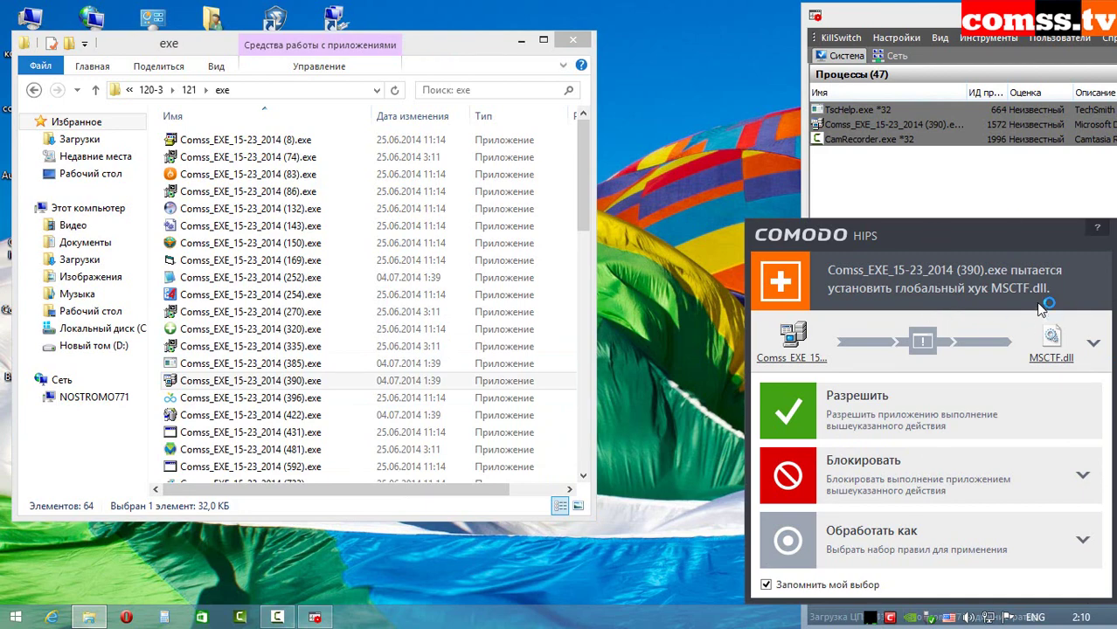
{"action": "left_click", "coordinate": [909, 483]}
{"action": "left_click", "coordinate": [917, 488]}
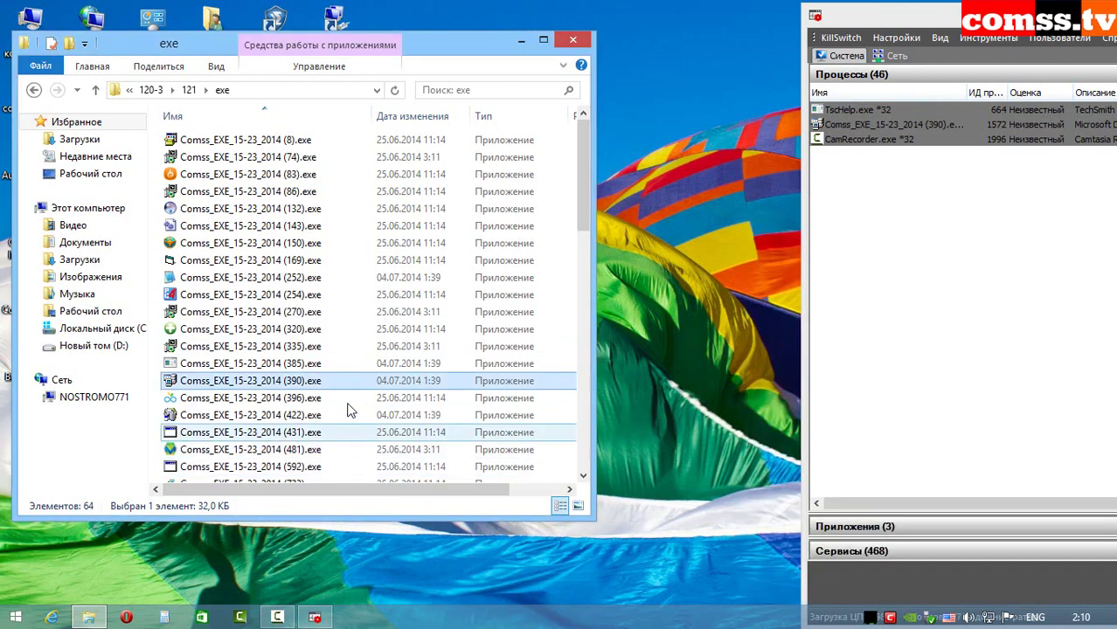
Run sample Comss_EXE_15-23_2014 (396).exe and answer its HIPS alert with Заблокировать и завершить выполнение
{"action": "double_click", "coordinate": [320, 398]}
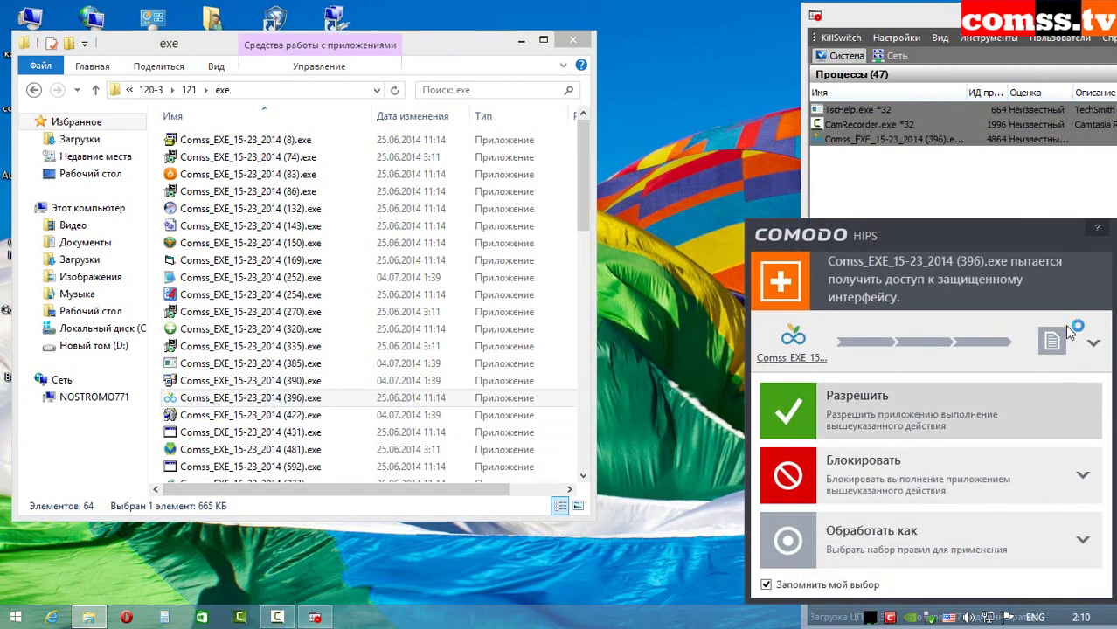
{"action": "left_click", "coordinate": [927, 479]}
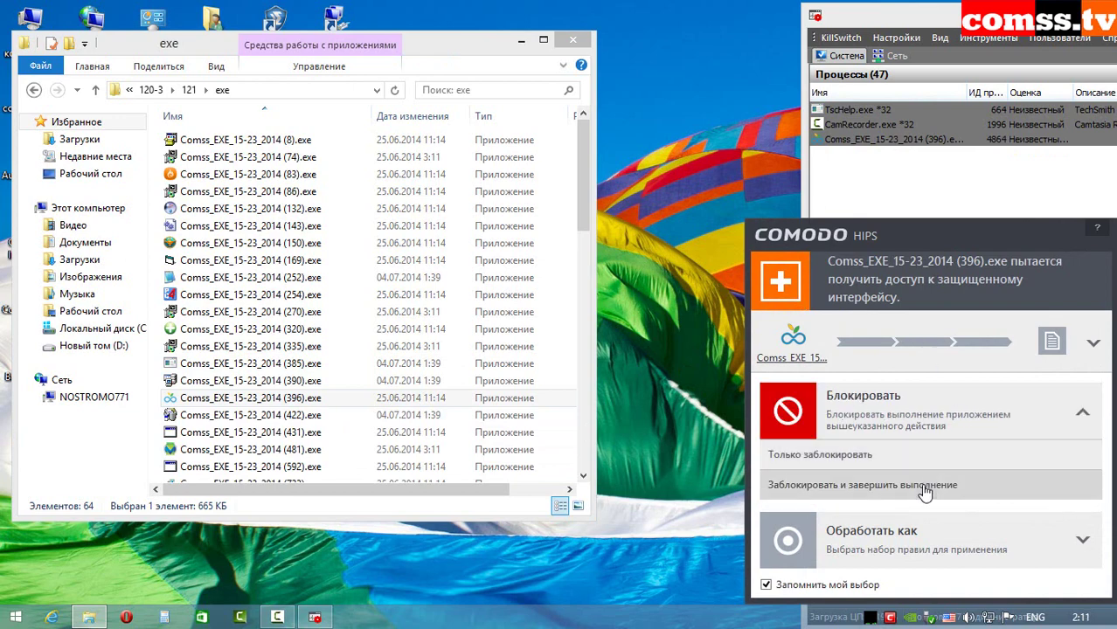
{"action": "left_click", "coordinate": [927, 483]}
Run Comss_EXE_15-23_2014 (422).exe, allow its file creation, and expand the protected-interface alert's details before blocking and terminating it
{"action": "double_click", "coordinate": [303, 416]}
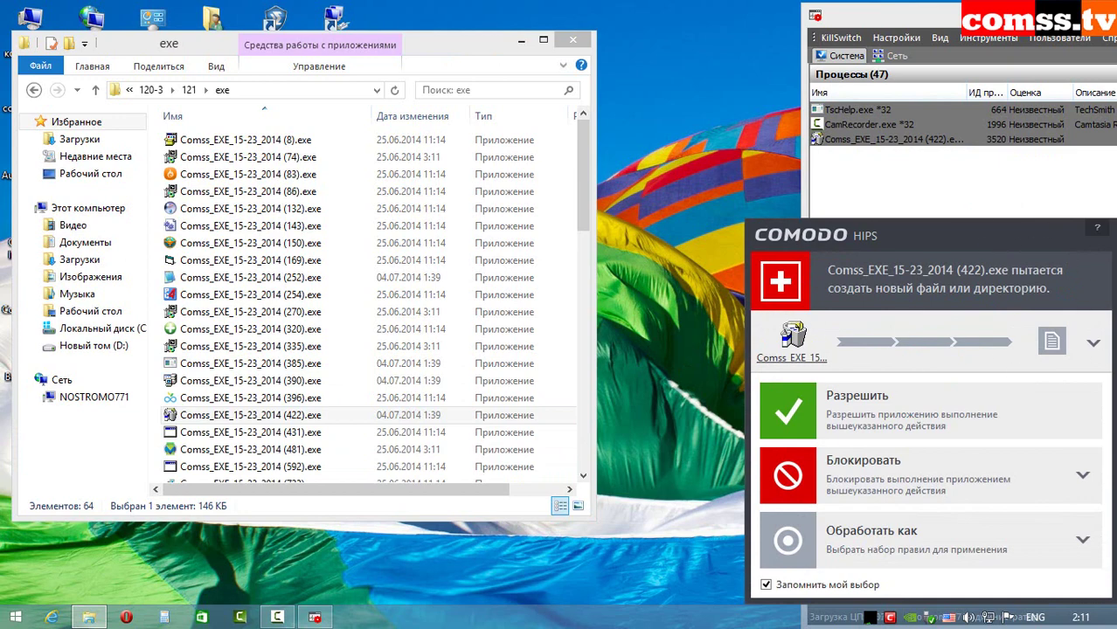
{"action": "left_click", "coordinate": [861, 413]}
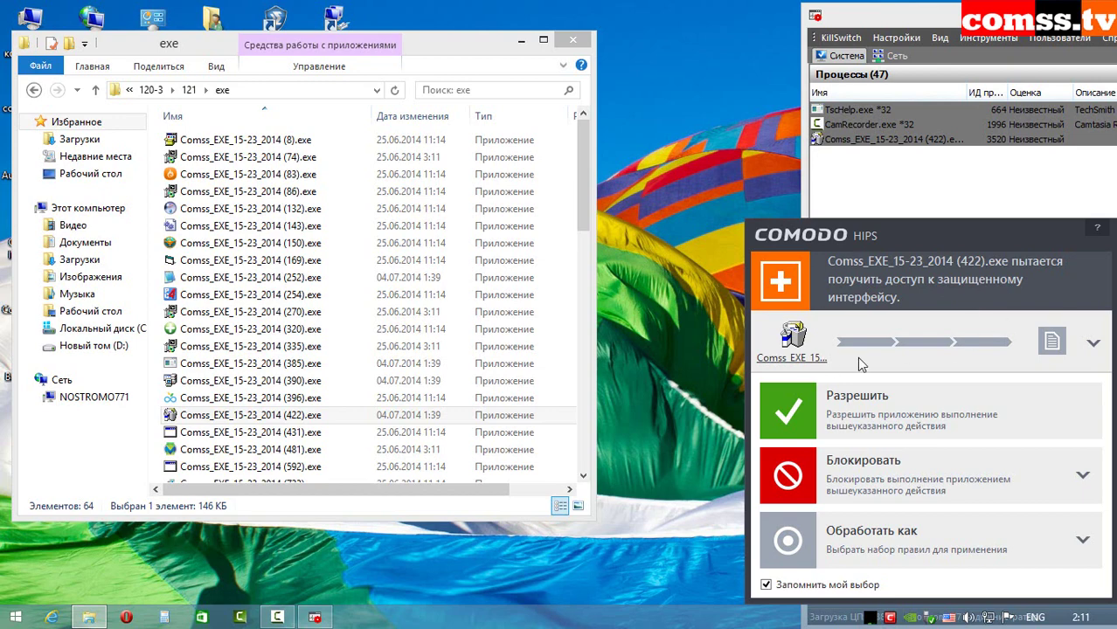
{"action": "left_click", "coordinate": [1093, 347]}
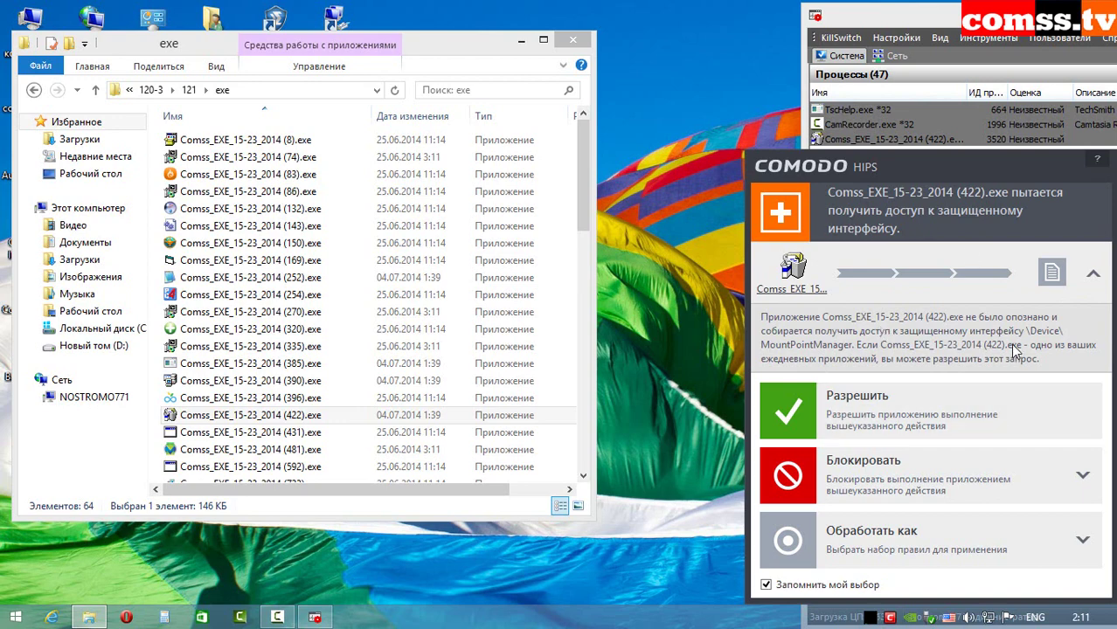
{"action": "left_click", "coordinate": [1078, 476]}
{"action": "left_click", "coordinate": [942, 491]}
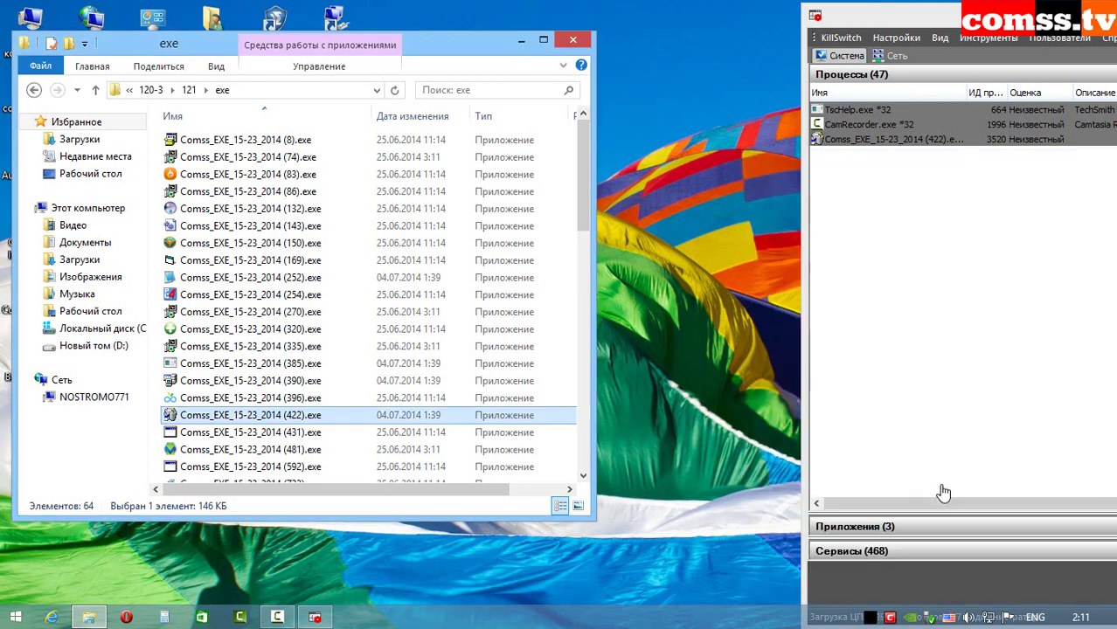
Dismiss the program compatibility dialog and run Comss_EXE_15-23_2014 (431).exe, blocking and terminating it through its HIPS alert
{"action": "left_click", "coordinate": [357, 432]}
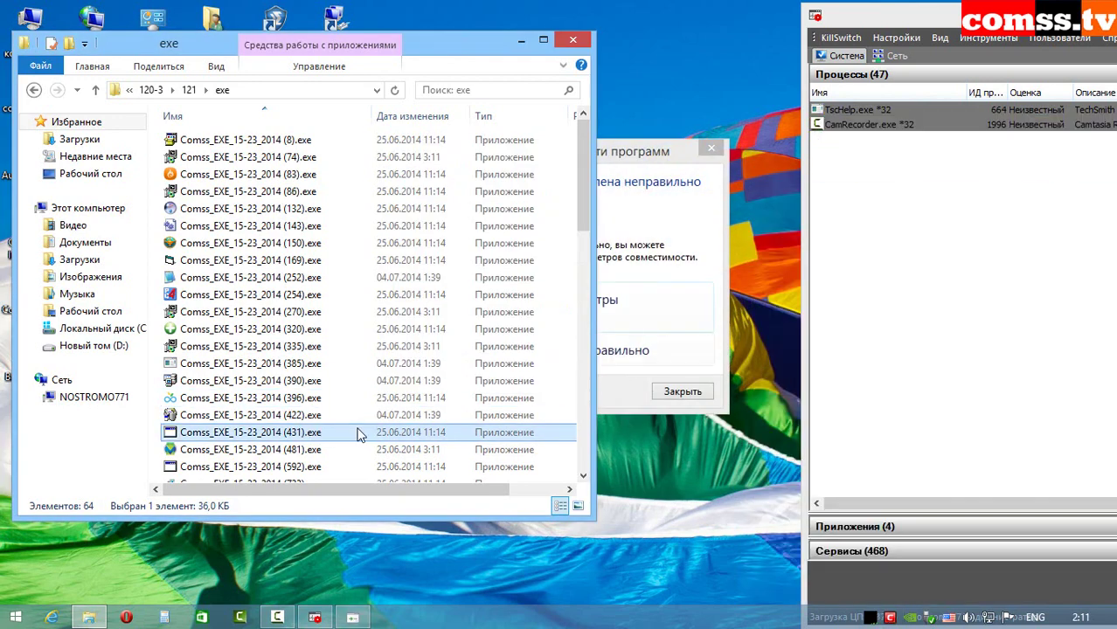
{"action": "left_click", "coordinate": [658, 358]}
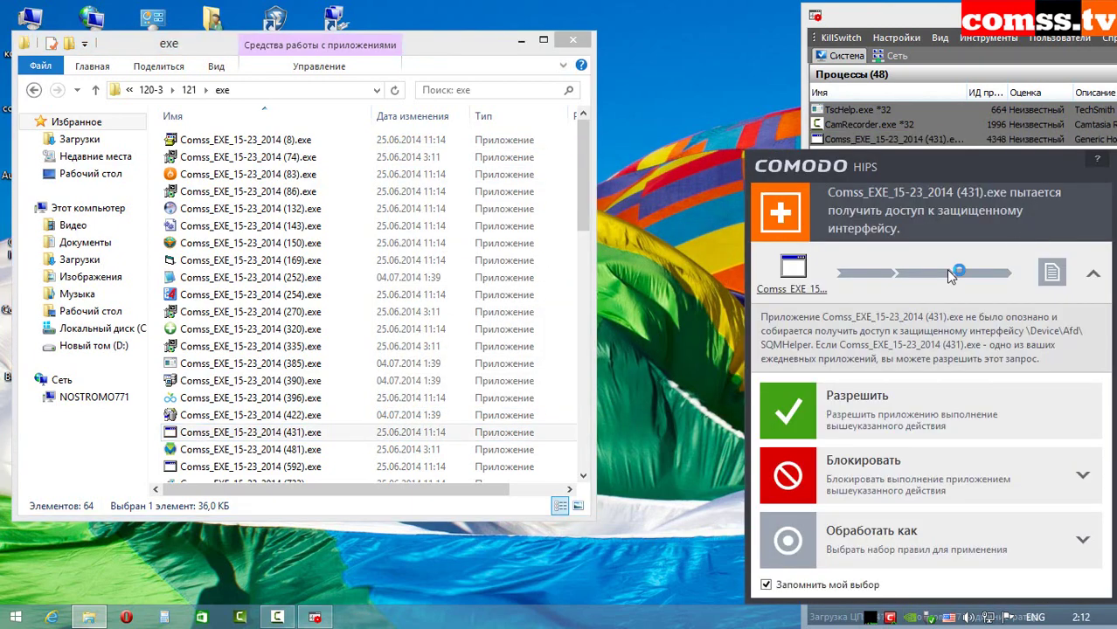
{"action": "left_click", "coordinate": [935, 494]}
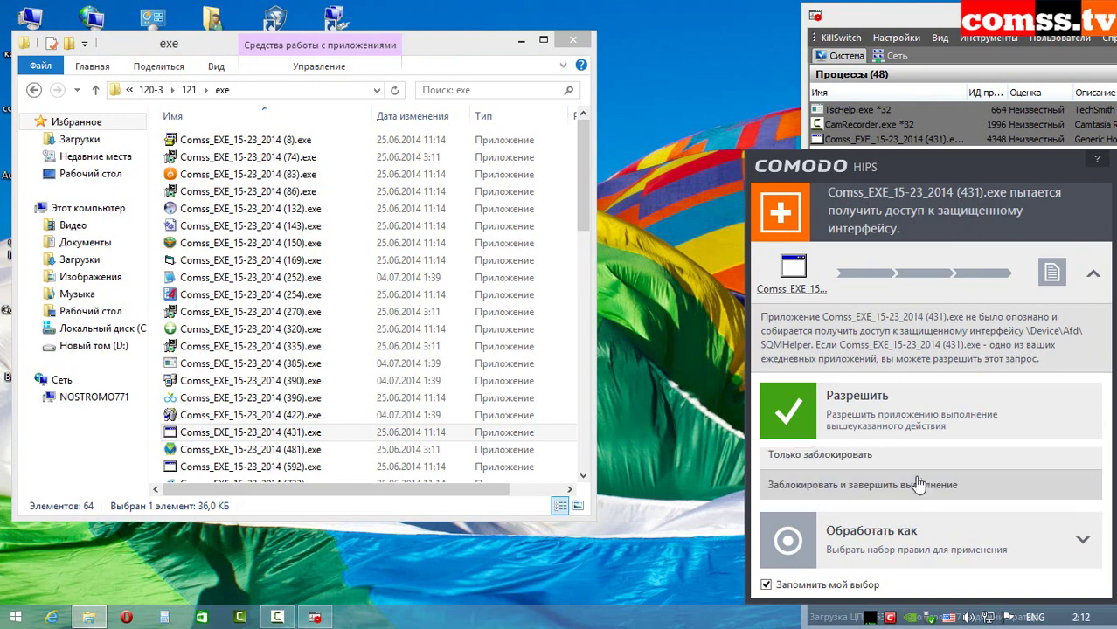
{"action": "left_click", "coordinate": [923, 487]}
Run samples Comss_EXE_15-23_2014 (481).exe and (592).exe, answering each HIPS alert with Заблокировать и завершить выполнение
{"action": "double_click", "coordinate": [280, 450]}
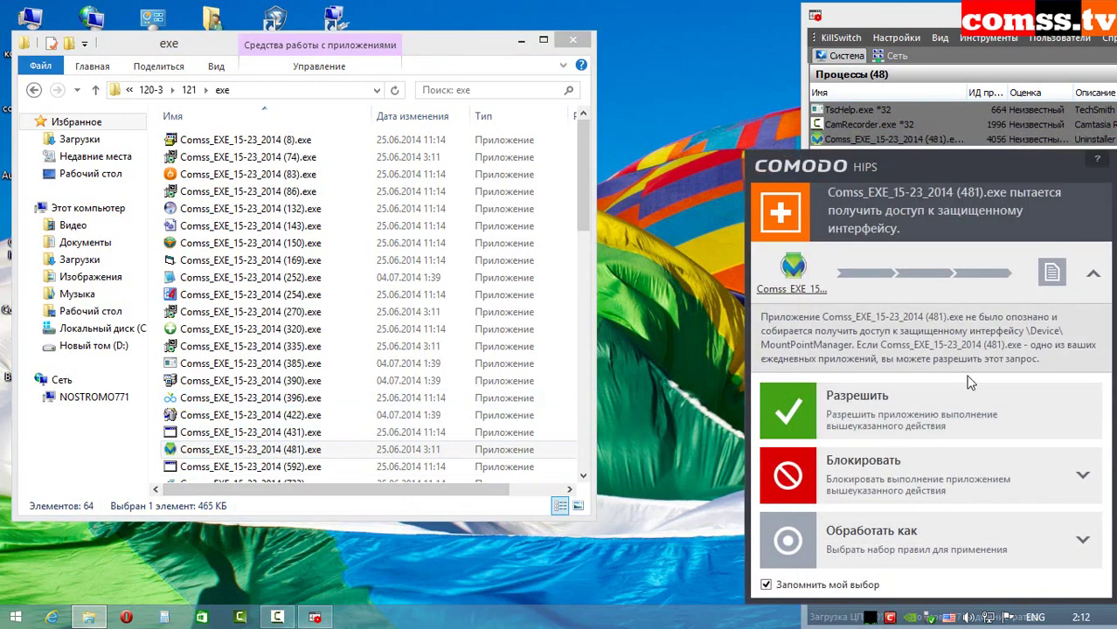
{"action": "left_click", "coordinate": [959, 491]}
{"action": "left_click", "coordinate": [923, 495]}
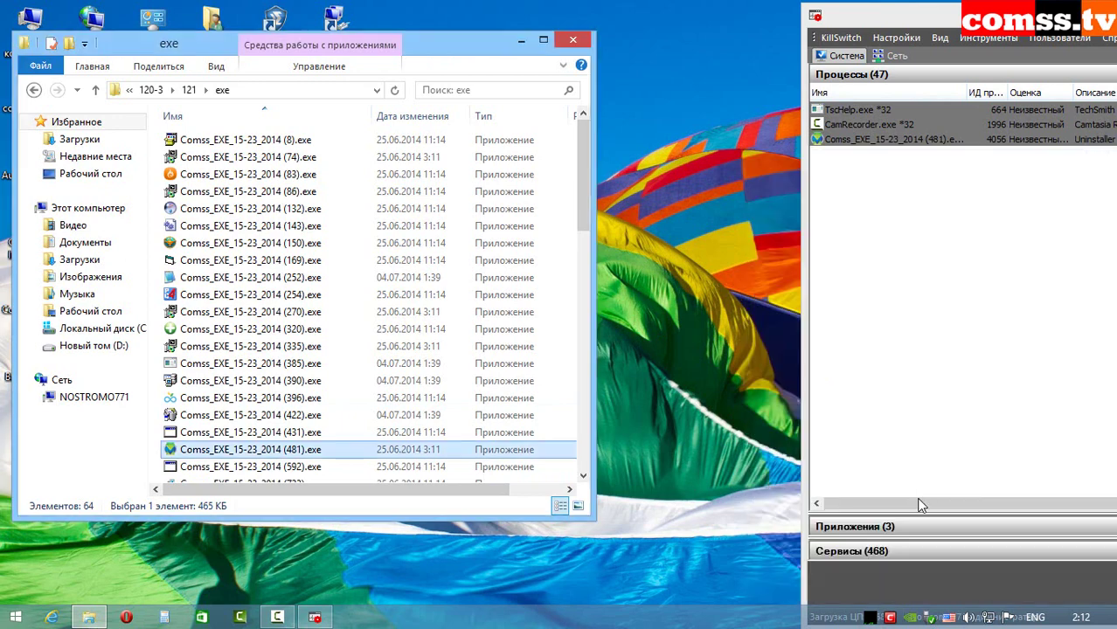
{"action": "double_click", "coordinate": [292, 467]}
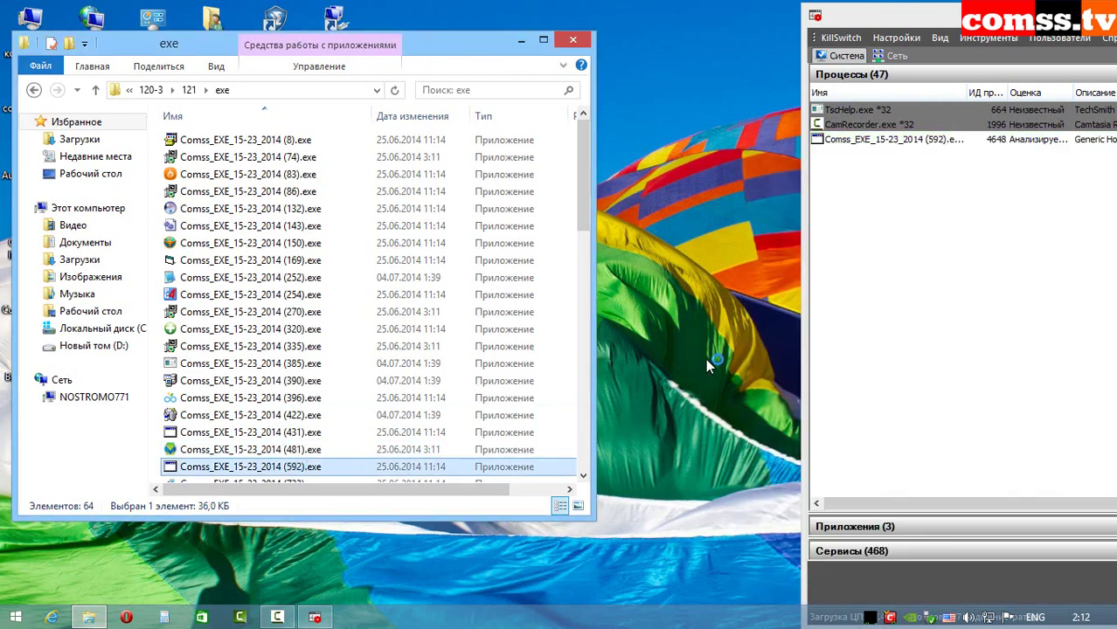
{"action": "left_click", "coordinate": [831, 485]}
{"action": "left_click", "coordinate": [820, 494]}
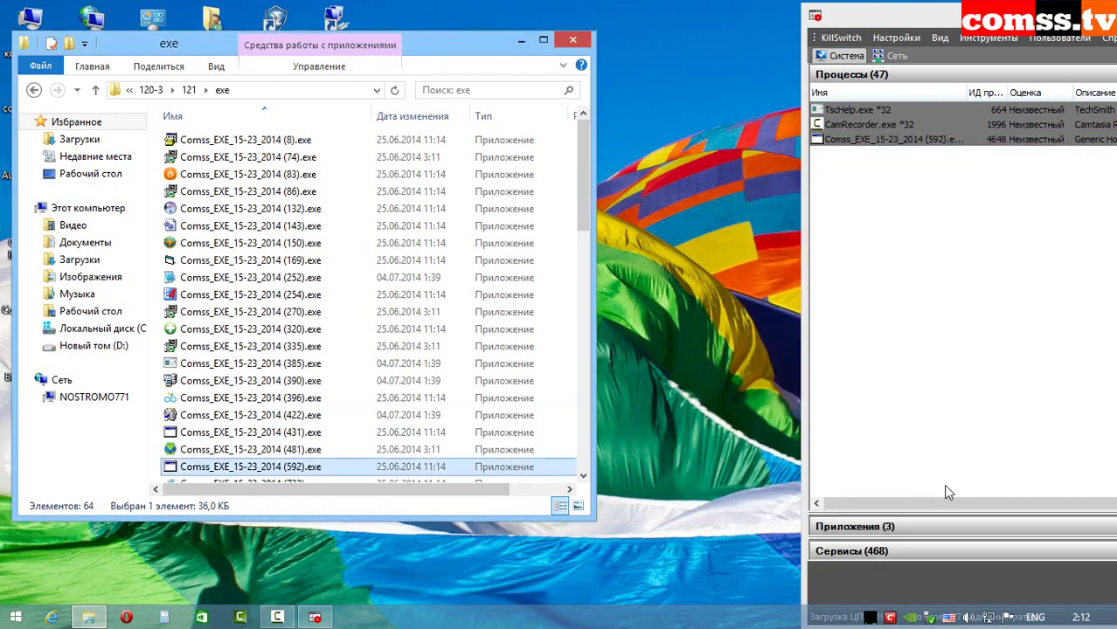
Run sample Comss_EXE_15-23_2014 (723).exe and block and terminate it at its file-creation alert
{"action": "scroll", "coordinate": [583, 206], "scroll_direction": "down", "scroll_amount": 6}
{"action": "double_click", "coordinate": [287, 176]}
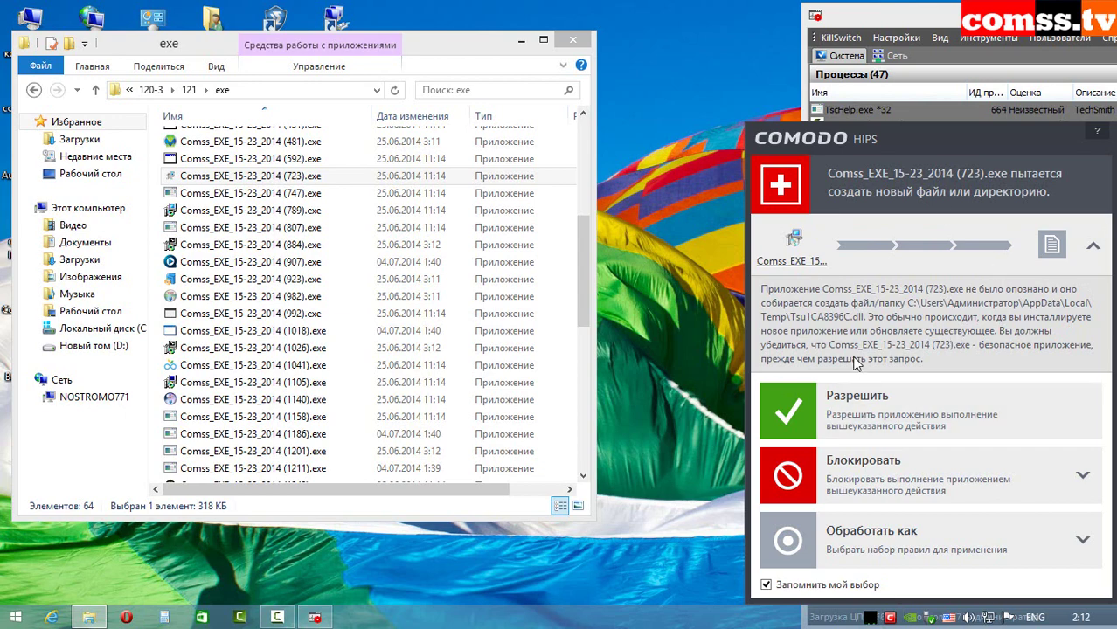
{"action": "left_click", "coordinate": [962, 477]}
{"action": "left_click", "coordinate": [947, 494]}
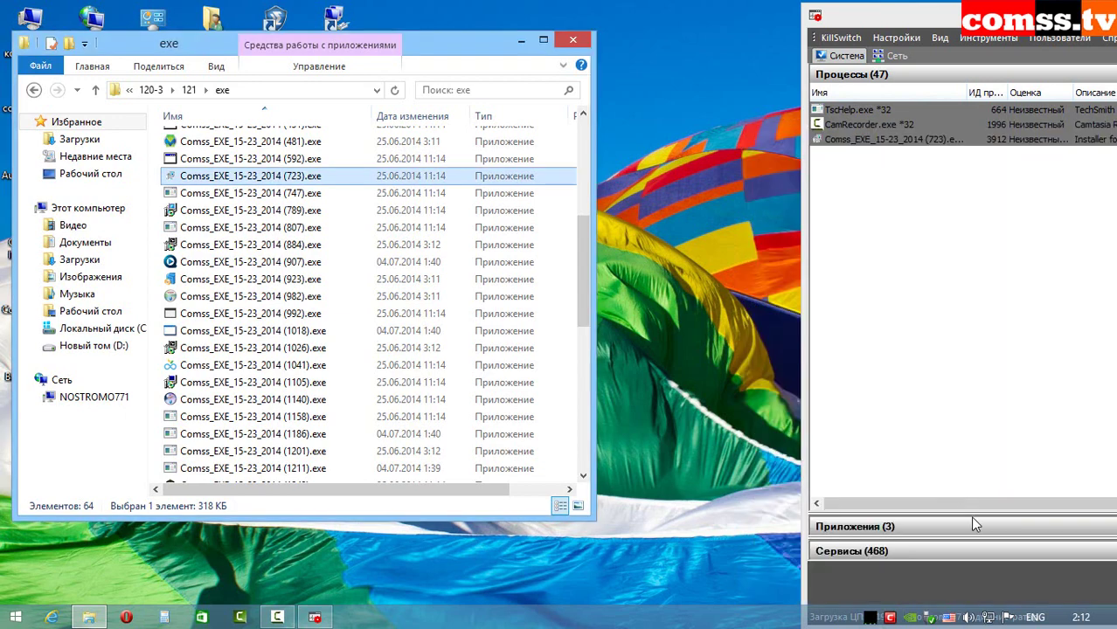
Run Comss_EXE_15-23_2014 (747).exe, answering both its WerFault.exe launch alert and its file-modification alert with Заблокировать и завершить выполнение
{"action": "double_click", "coordinate": [262, 193]}
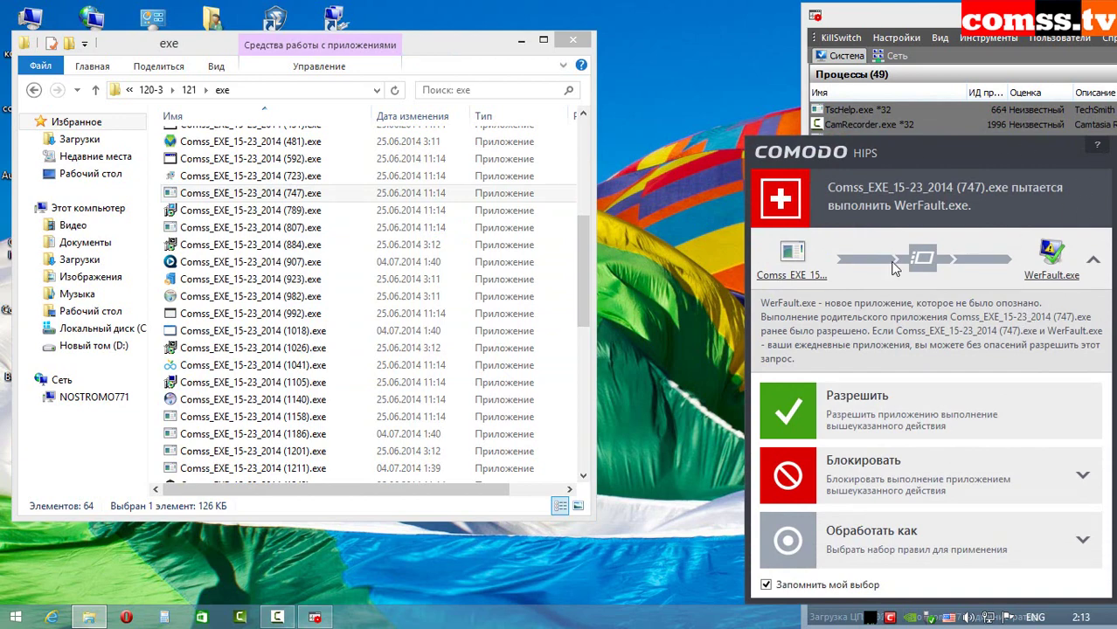
{"action": "left_click", "coordinate": [932, 483]}
{"action": "left_click", "coordinate": [935, 489]}
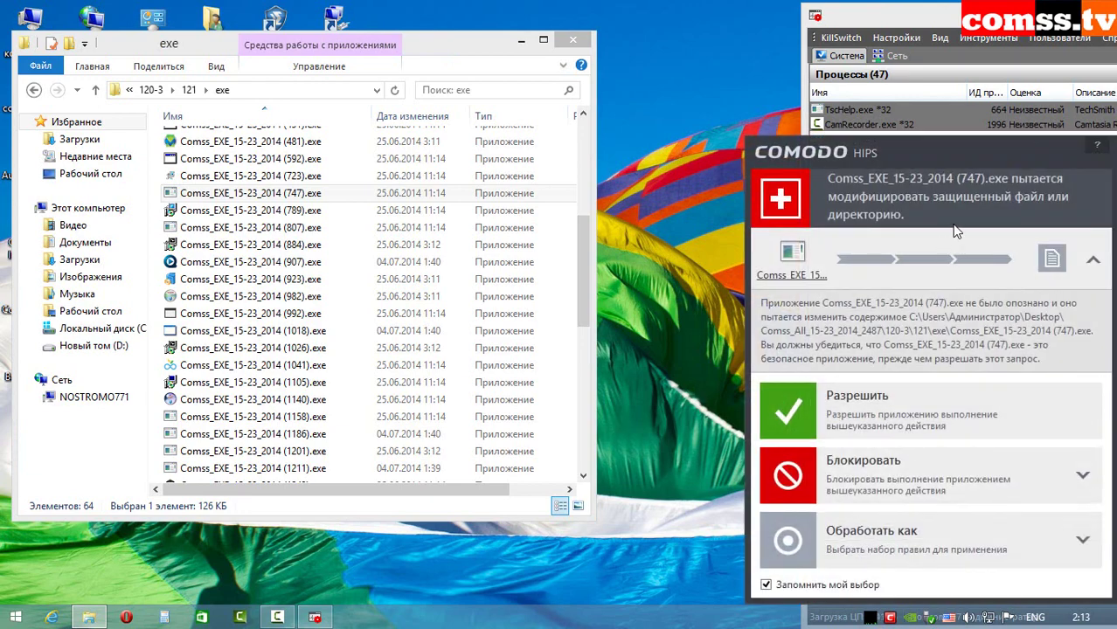
{"action": "left_click", "coordinate": [927, 481]}
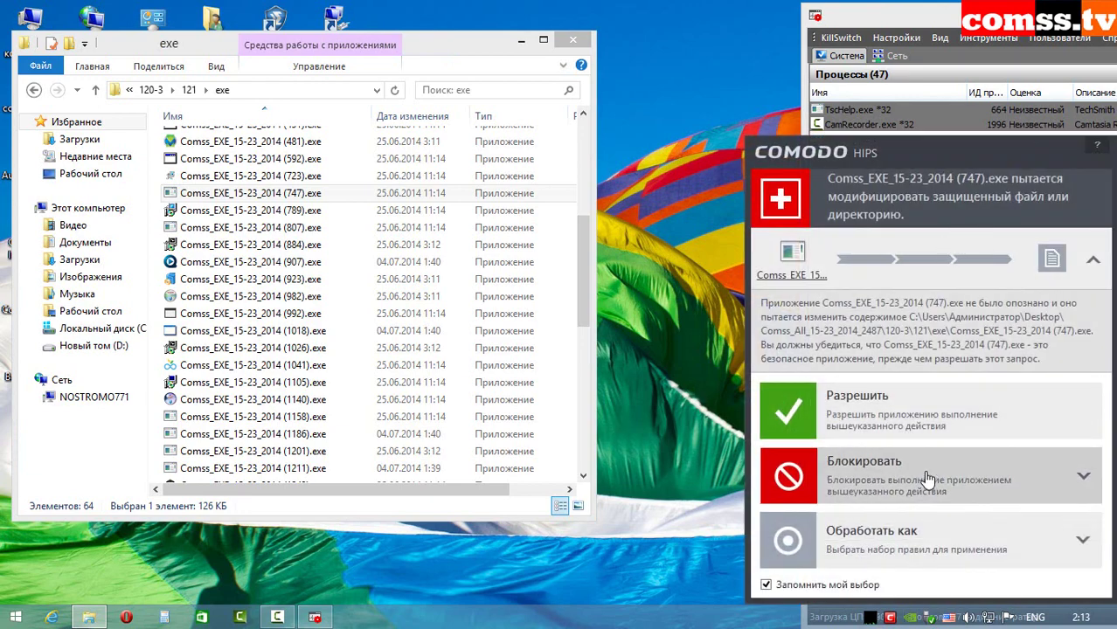
{"action": "left_click", "coordinate": [919, 494]}
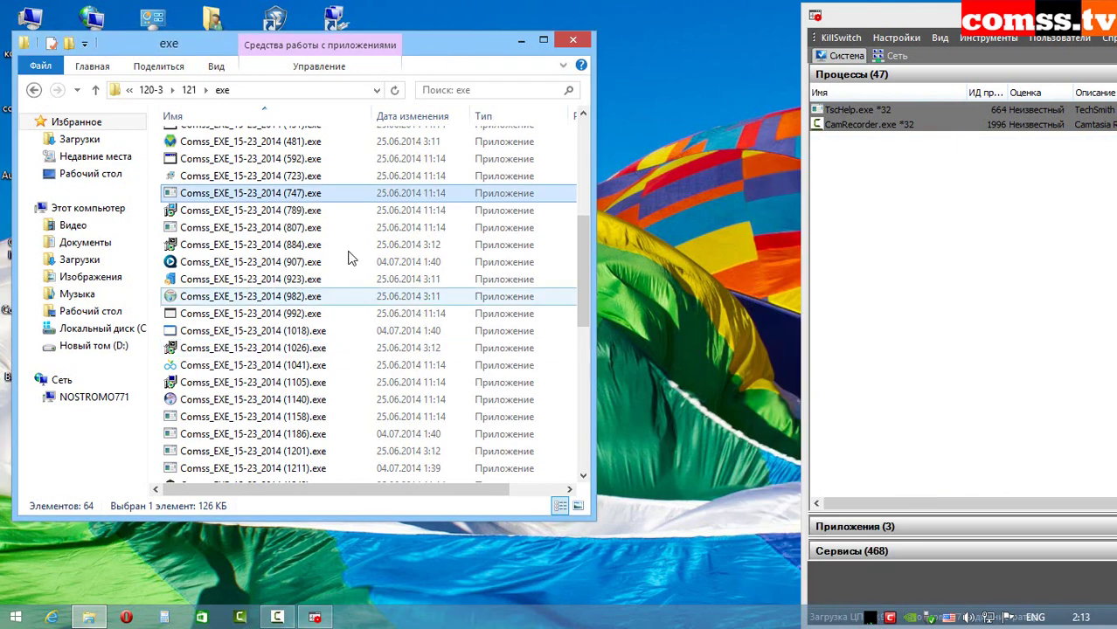
Run Comss_EXE_15-23_2014 (789).exe, allow its file creation, and block and terminate it at the protected-file modification alert
{"action": "double_click", "coordinate": [306, 211]}
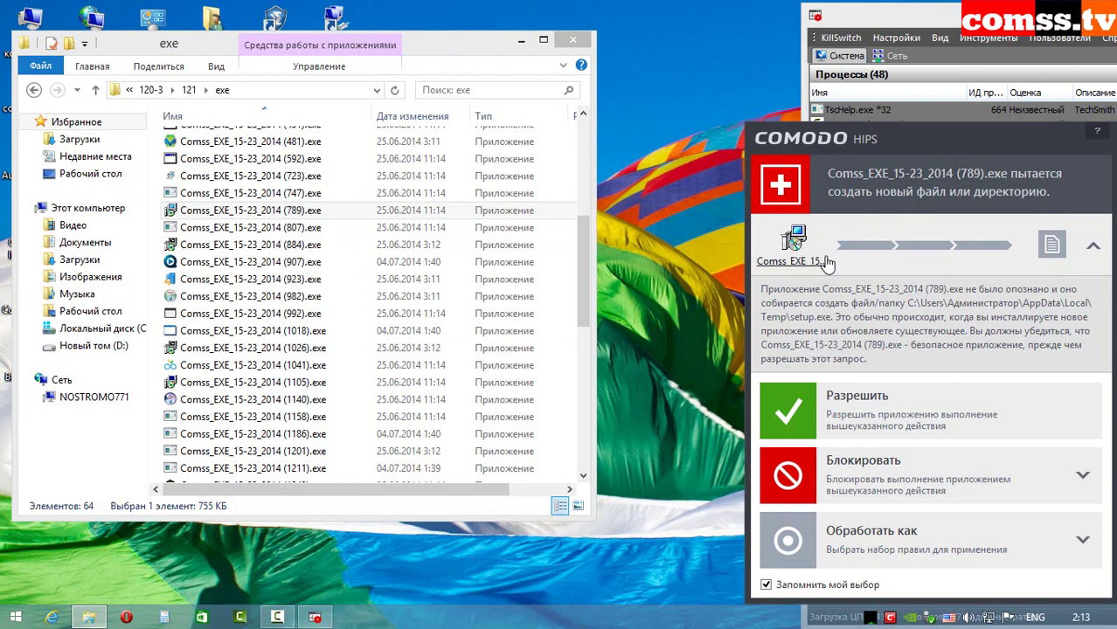
{"action": "left_click", "coordinate": [835, 401]}
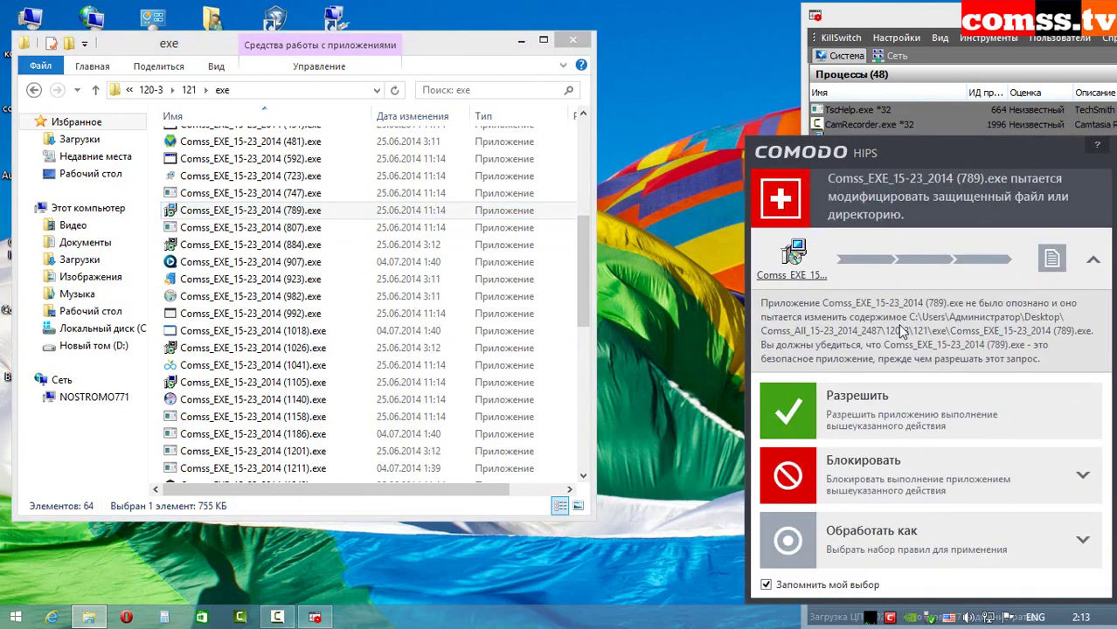
{"action": "left_click", "coordinate": [935, 490]}
{"action": "left_click", "coordinate": [933, 501]}
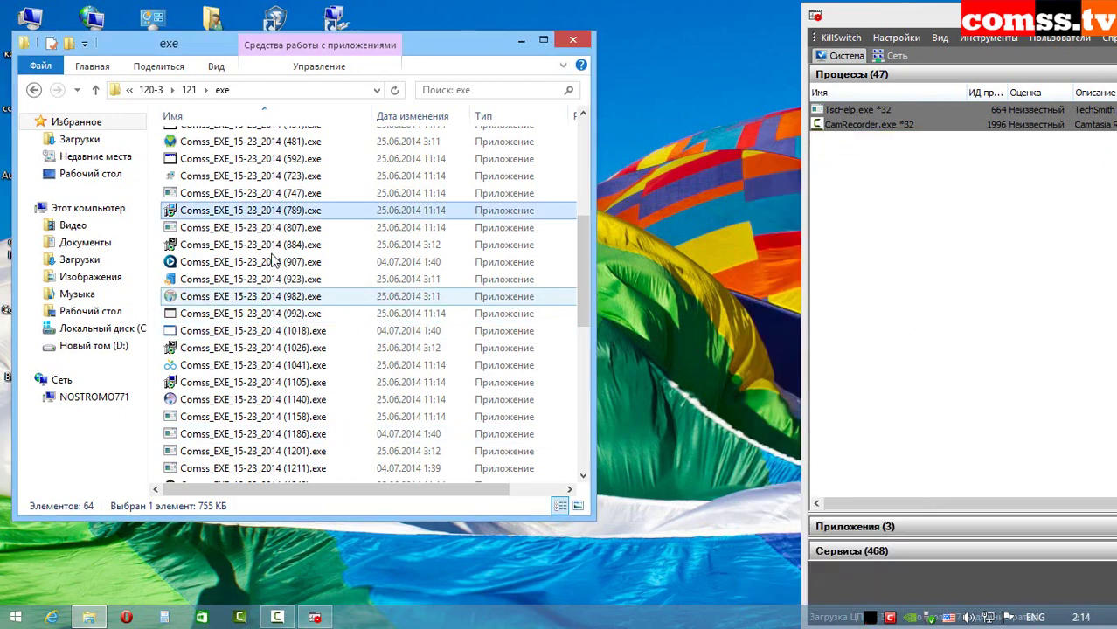
Run samples Comss_EXE_15-23_2014 (807).exe and (884).exe, blocking and terminating each one through its HIPS alert
{"action": "left_click", "coordinate": [294, 227]}
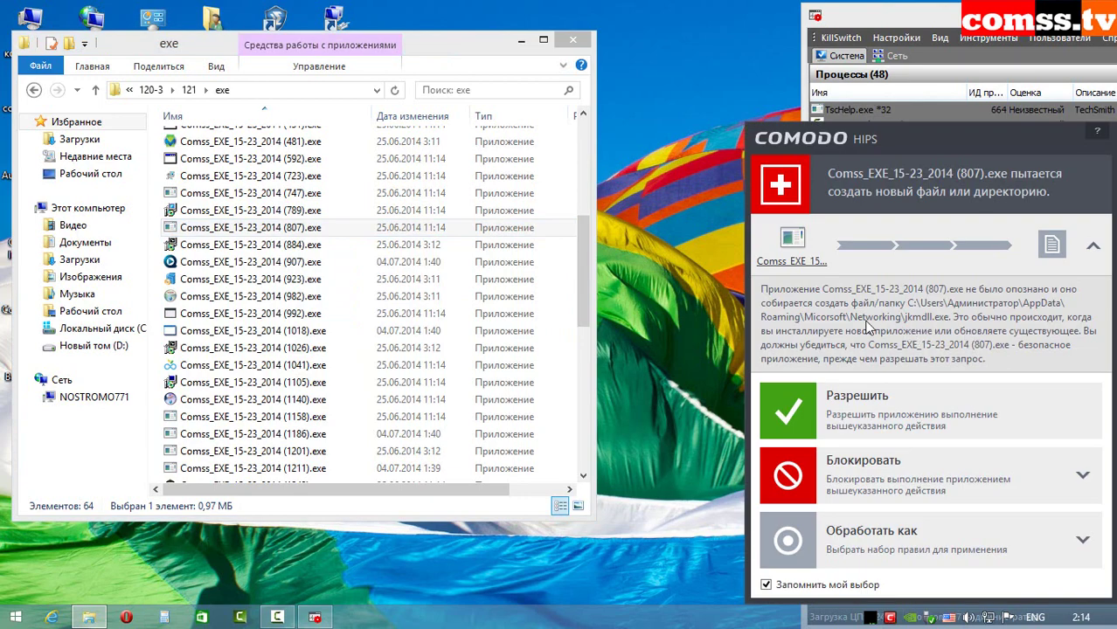
{"action": "left_click", "coordinate": [883, 477]}
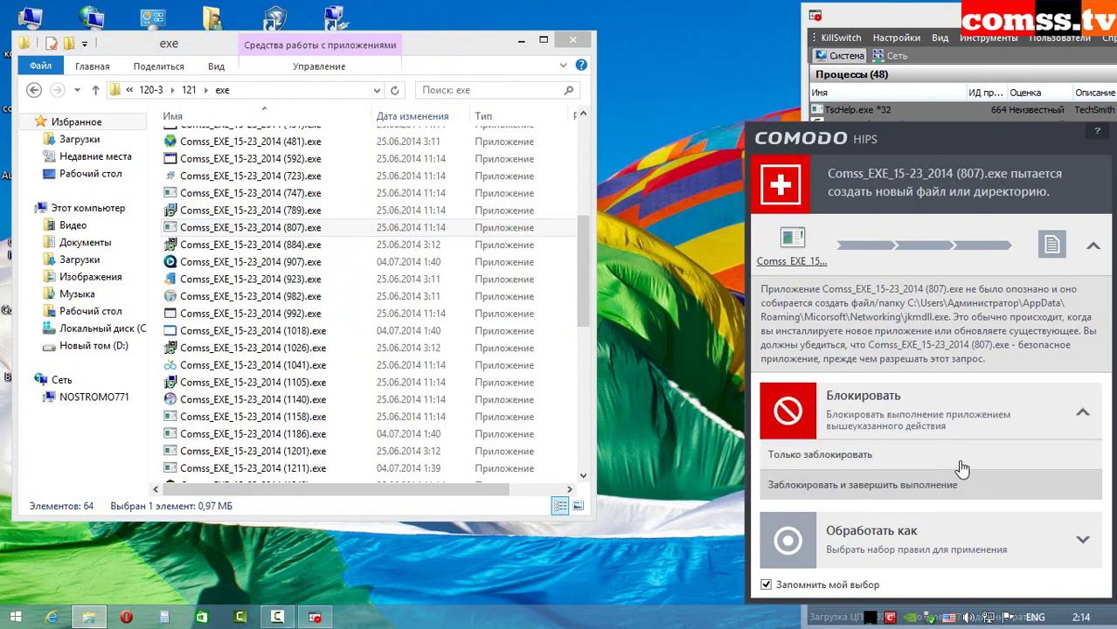
{"action": "left_click", "coordinate": [908, 502]}
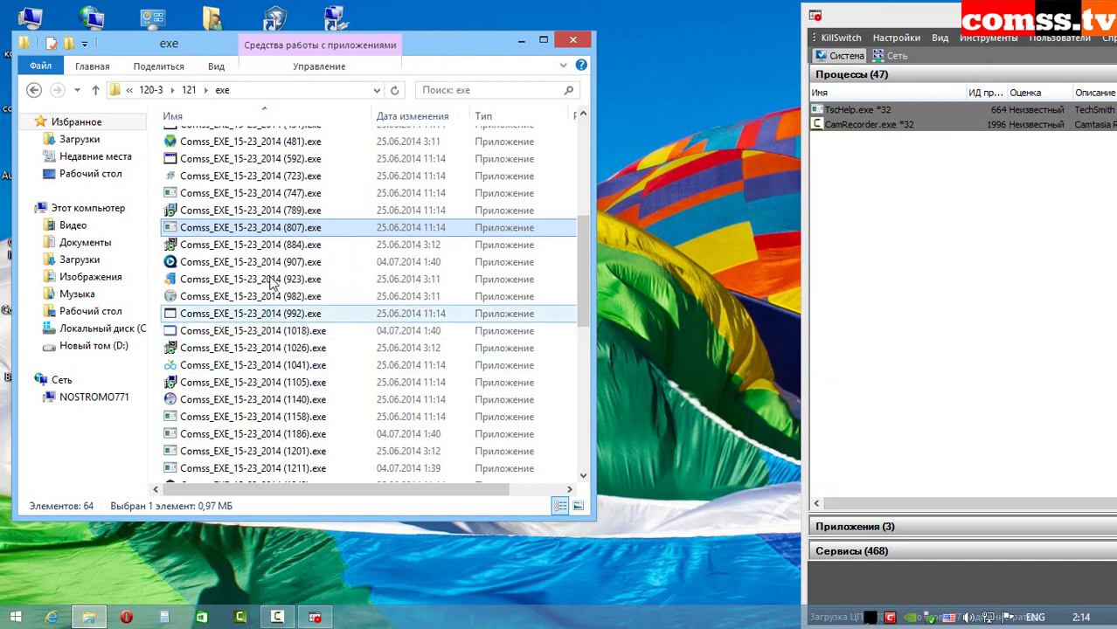
{"action": "left_click", "coordinate": [291, 246]}
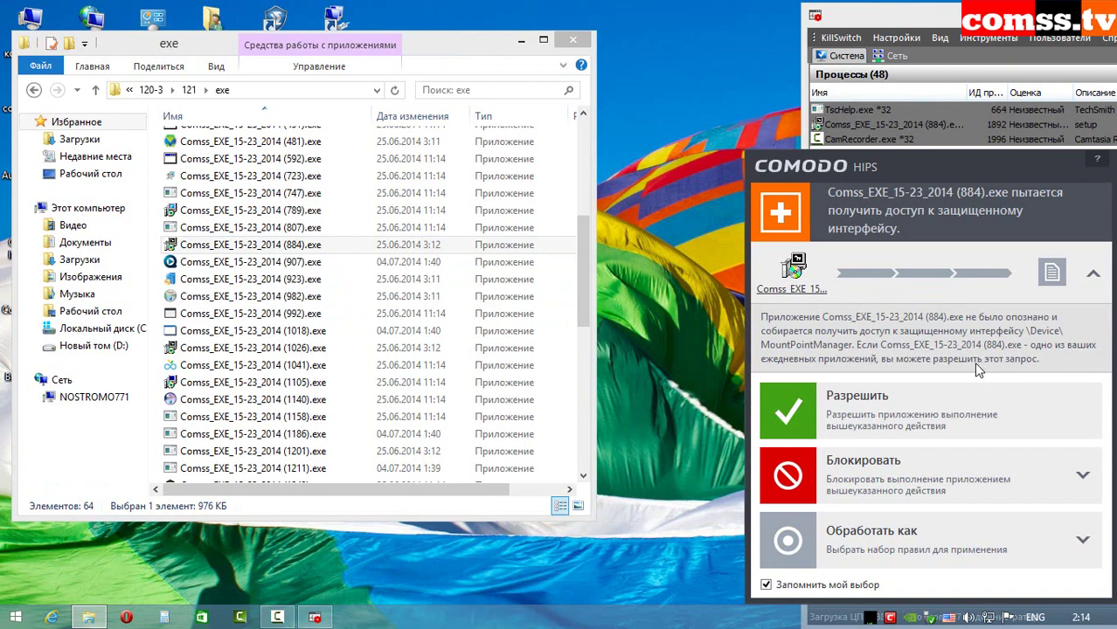
{"action": "left_click", "coordinate": [928, 487]}
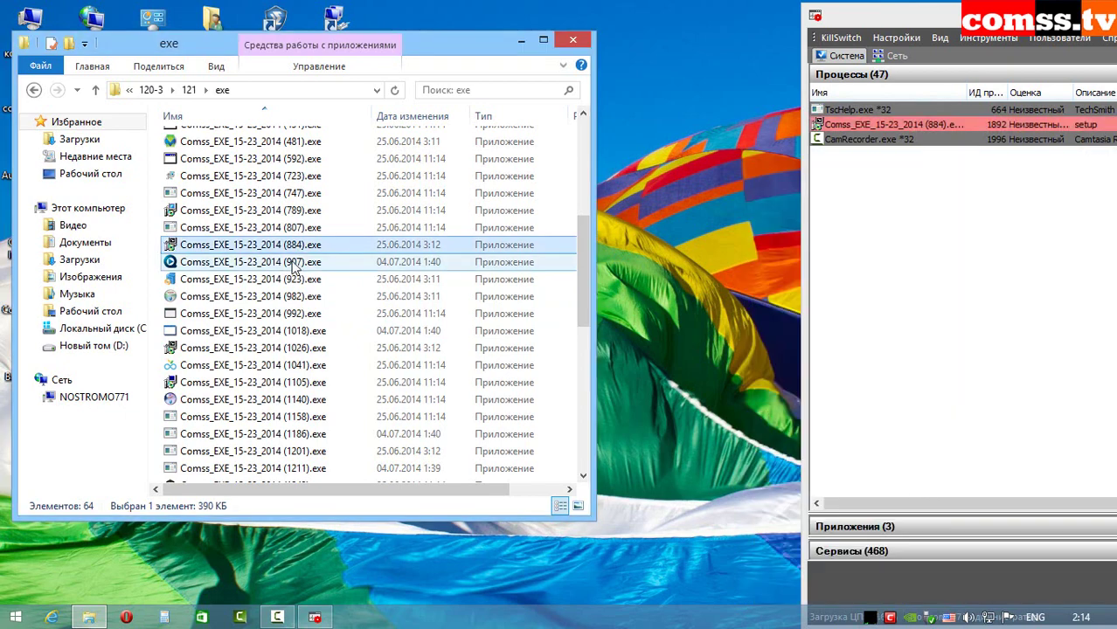
Run Comss_EXE_15-23_2014 (907).exe and dismiss its system error, and run (923).exe, blocking and terminating it at the global hook alert
{"action": "double_click", "coordinate": [294, 262]}
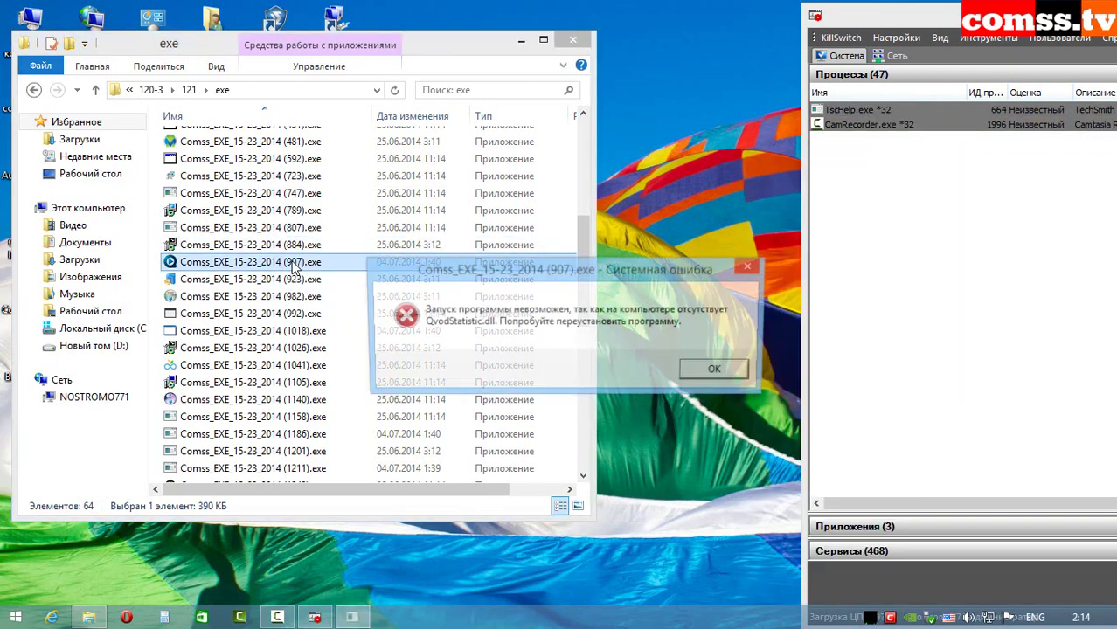
{"action": "left_click", "coordinate": [717, 372]}
{"action": "double_click", "coordinate": [306, 279]}
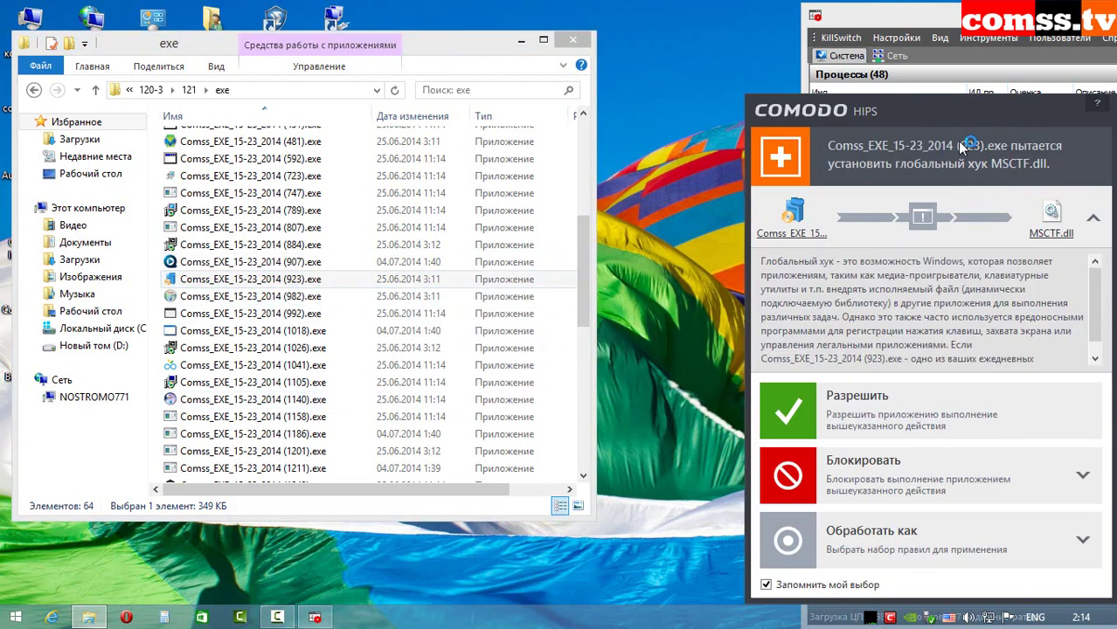
{"action": "left_click", "coordinate": [929, 476]}
{"action": "left_click", "coordinate": [924, 486]}
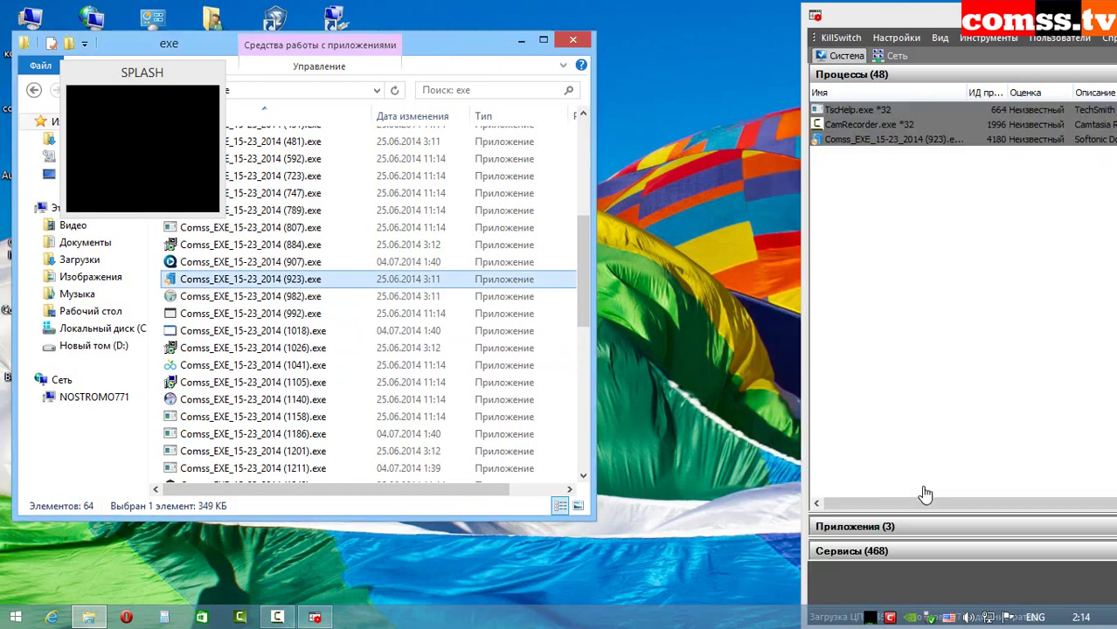
Run Comss_EXE_15-23_2014 (982).exe and (992).exe, blocking and terminating each at its protected-interface alert
{"action": "double_click", "coordinate": [289, 297]}
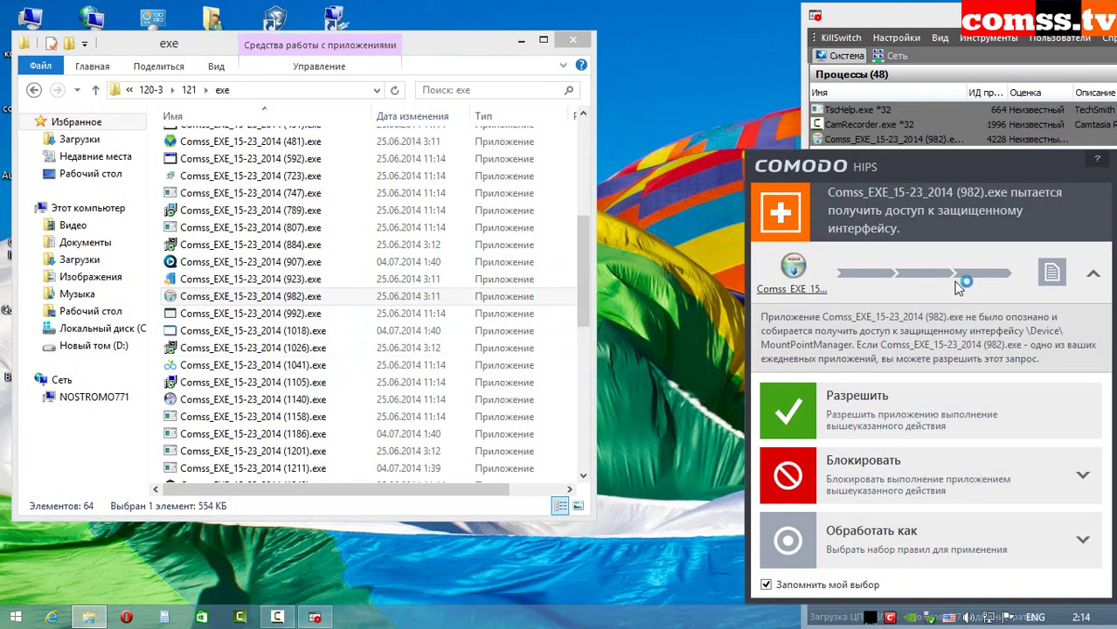
{"action": "left_click", "coordinate": [916, 476]}
{"action": "left_click", "coordinate": [922, 487]}
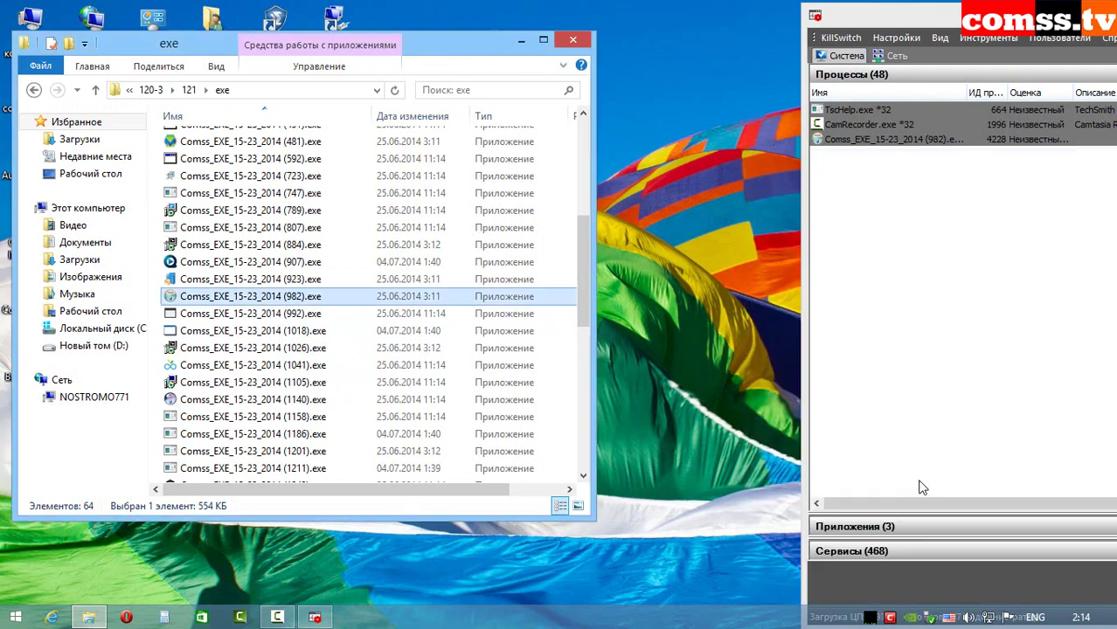
{"action": "double_click", "coordinate": [289, 315]}
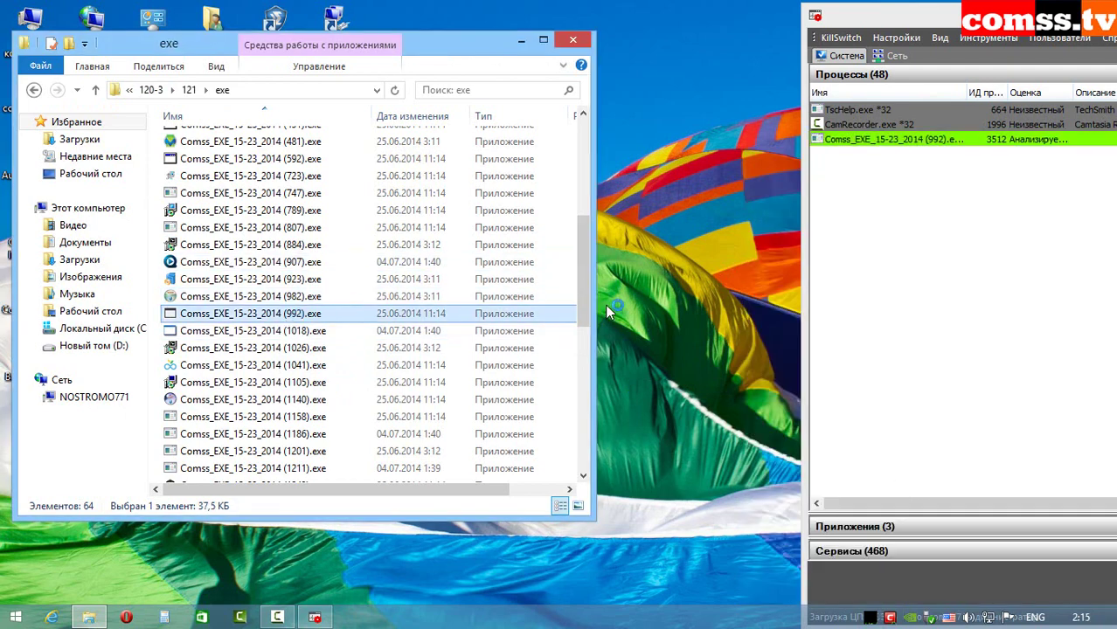
{"action": "left_click", "coordinate": [939, 477]}
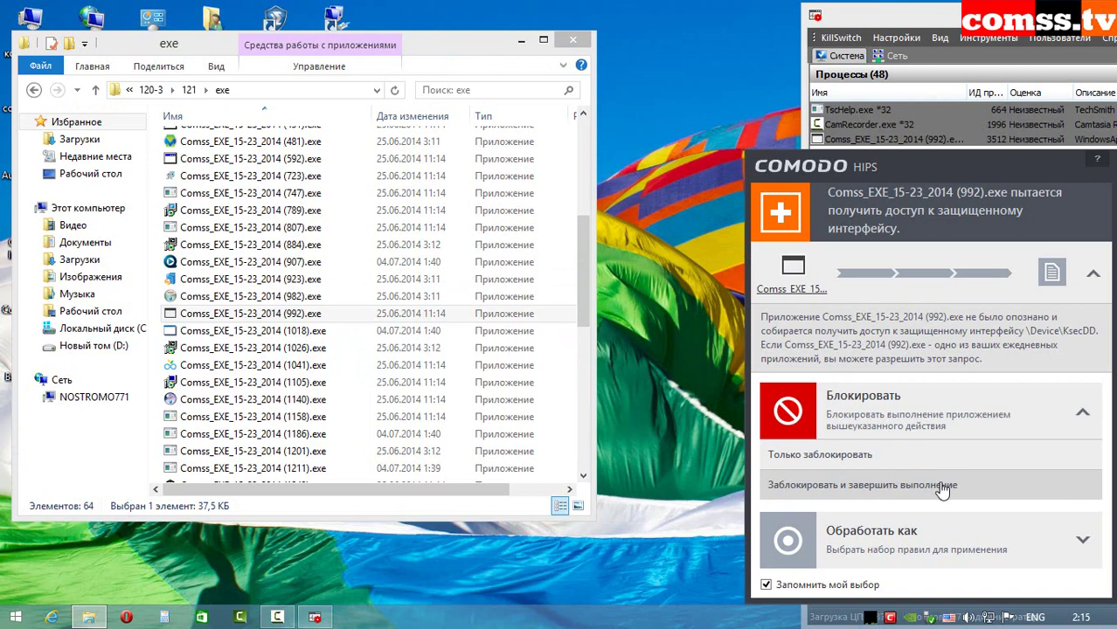
{"action": "left_click", "coordinate": [940, 488]}
Run Comss_EXE_15-23_2014 (1018).exe and (1026).exe, answering each protected-interface alert with Заблокировать и завершить выполнение
{"action": "double_click", "coordinate": [317, 332]}
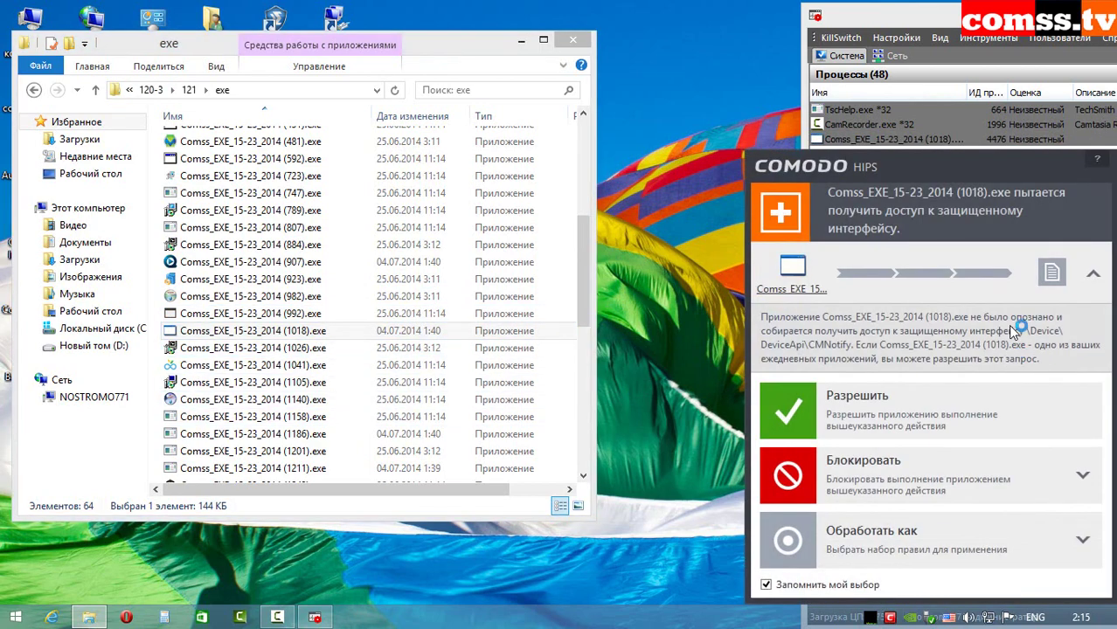
{"action": "left_click", "coordinate": [958, 487]}
{"action": "left_click", "coordinate": [918, 493]}
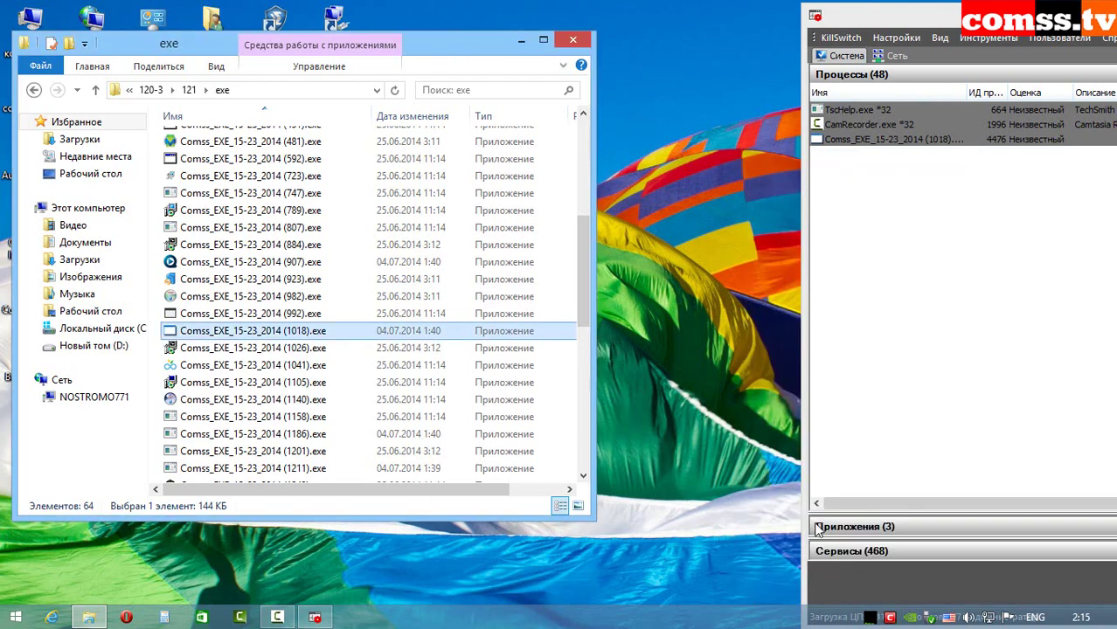
{"action": "double_click", "coordinate": [314, 348]}
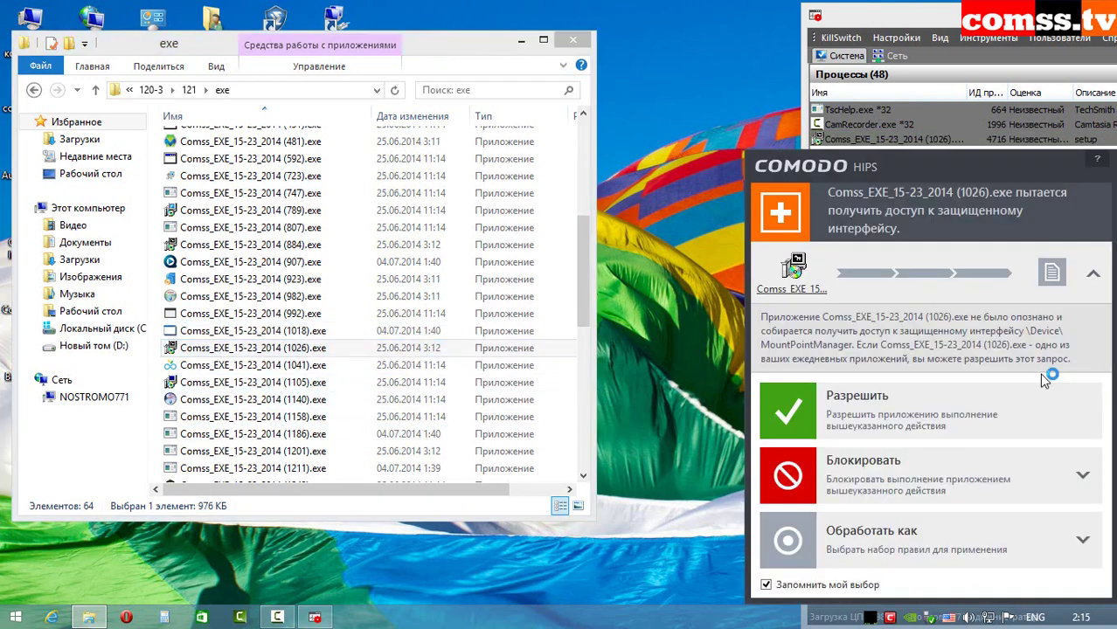
{"action": "left_click", "coordinate": [951, 473]}
{"action": "left_click", "coordinate": [951, 496]}
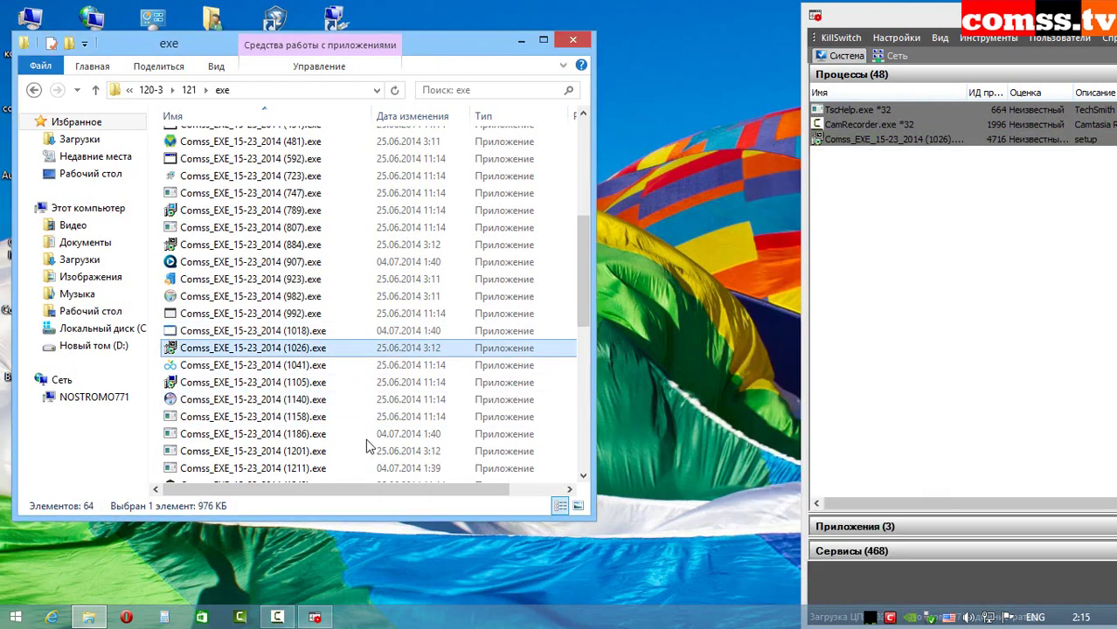
Run samples Comss_EXE_15-23_2014 (1041).exe and (1105).exe, blocking and terminating each through its HIPS alert
{"action": "double_click", "coordinate": [317, 364]}
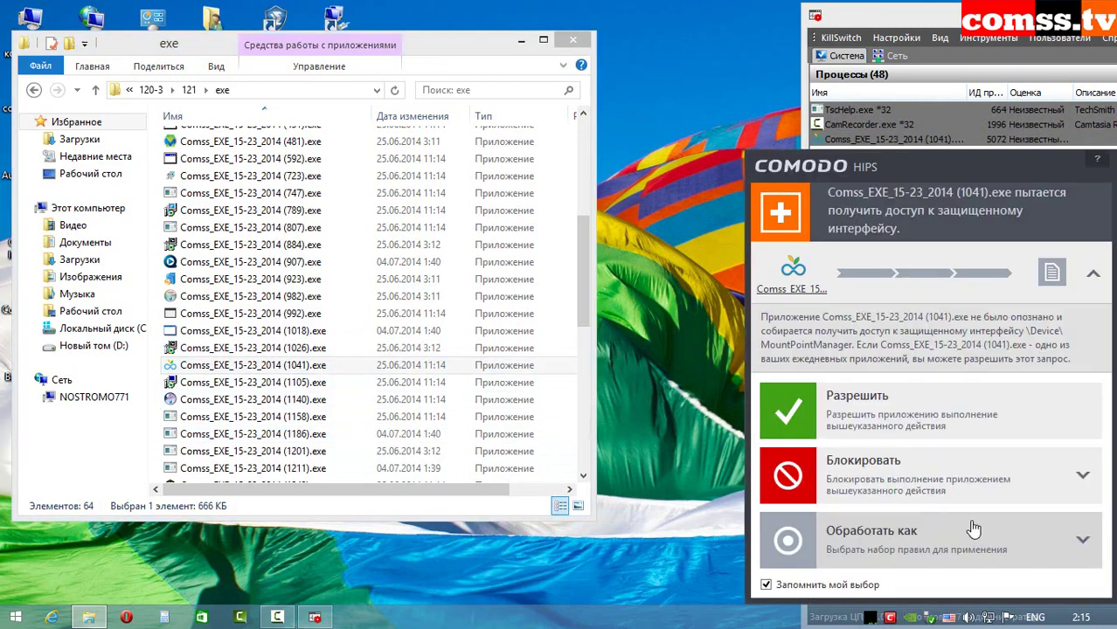
{"action": "left_click", "coordinate": [954, 476]}
{"action": "left_click", "coordinate": [929, 491]}
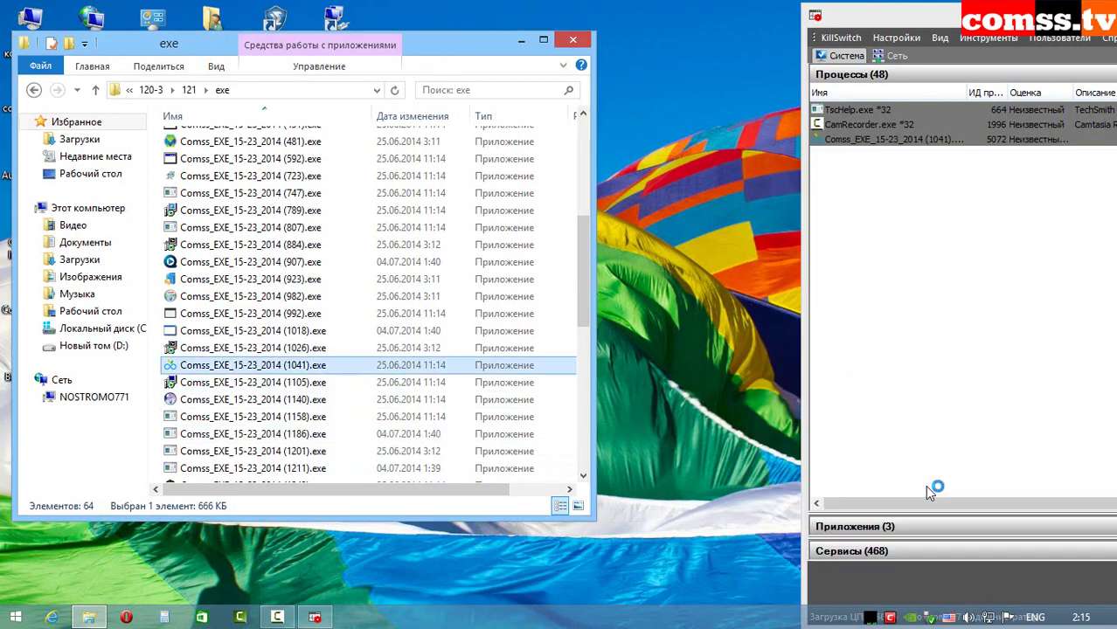
{"action": "double_click", "coordinate": [294, 384]}
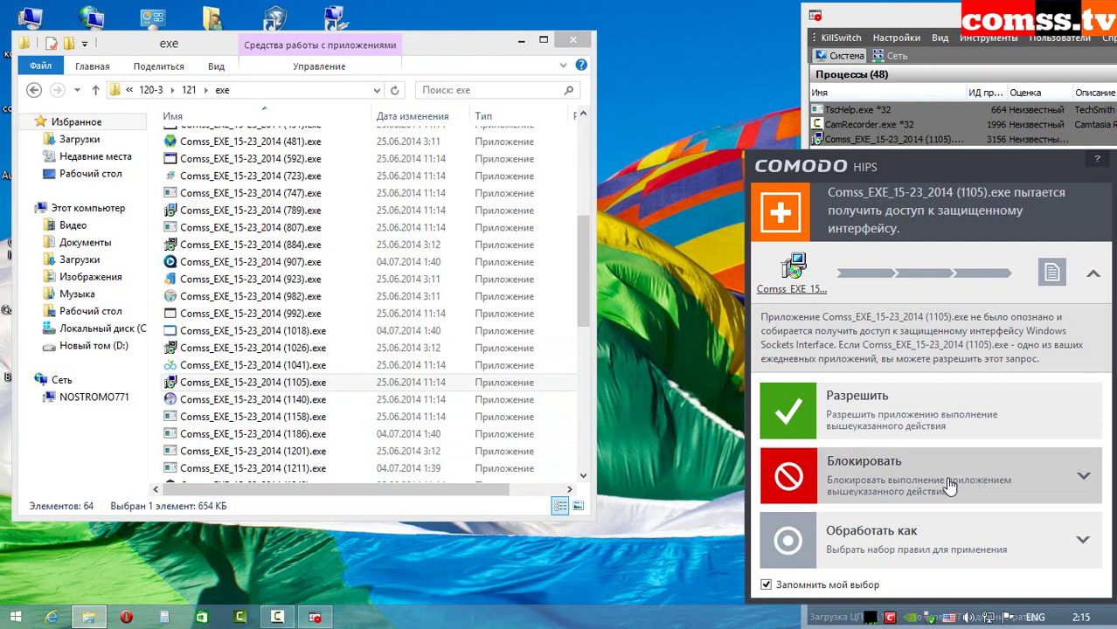
{"action": "left_click", "coordinate": [907, 465]}
{"action": "left_click", "coordinate": [877, 491]}
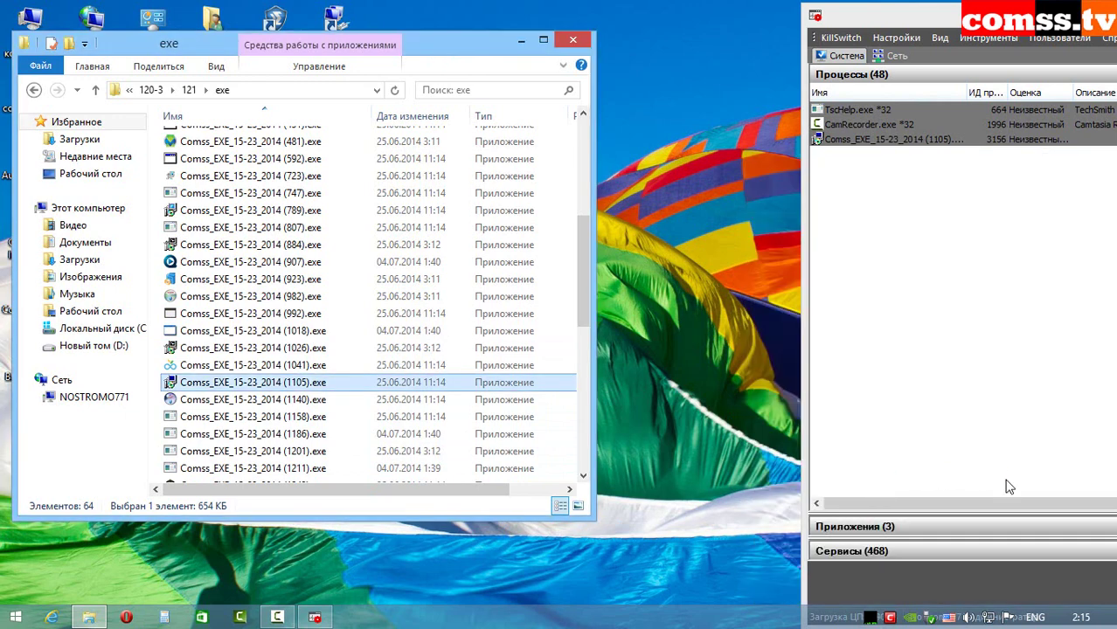
Run Comss_EXE_15-23_2014 (1140).exe, allow its protected-file modification, and block it at the file-creation alert
{"action": "double_click", "coordinate": [275, 401]}
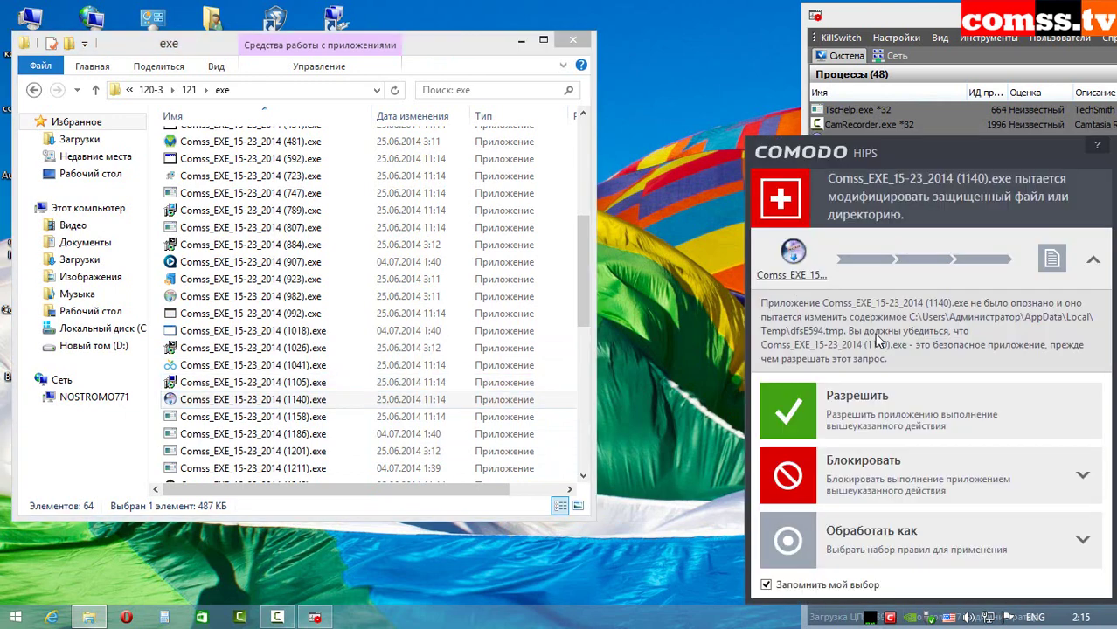
{"action": "left_click", "coordinate": [930, 400]}
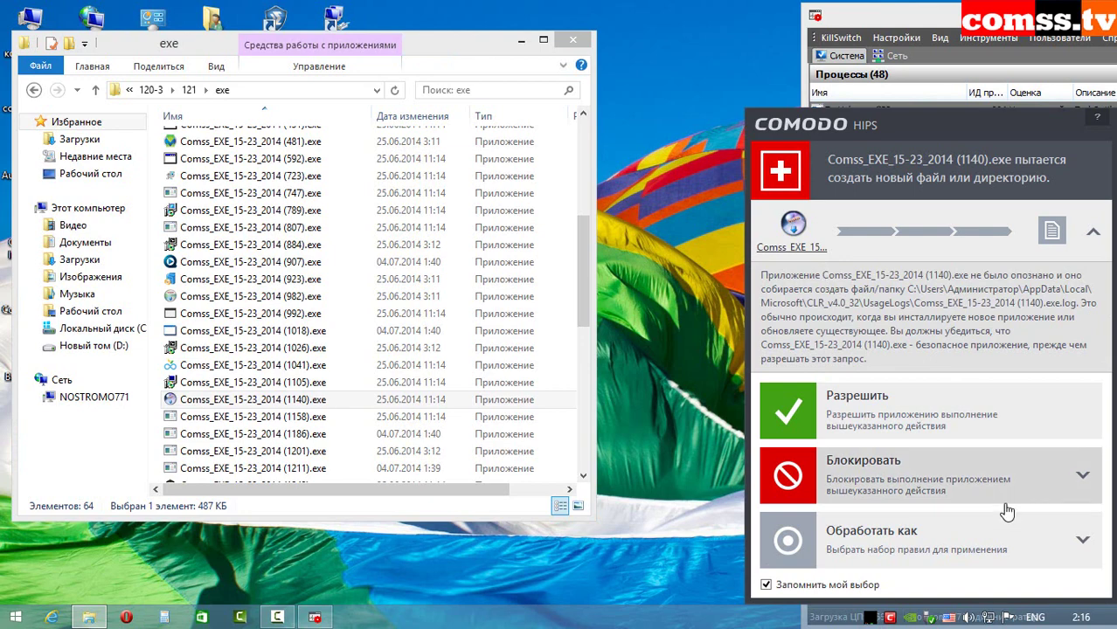
{"action": "left_click", "coordinate": [1005, 472]}
{"action": "left_click", "coordinate": [853, 554]}
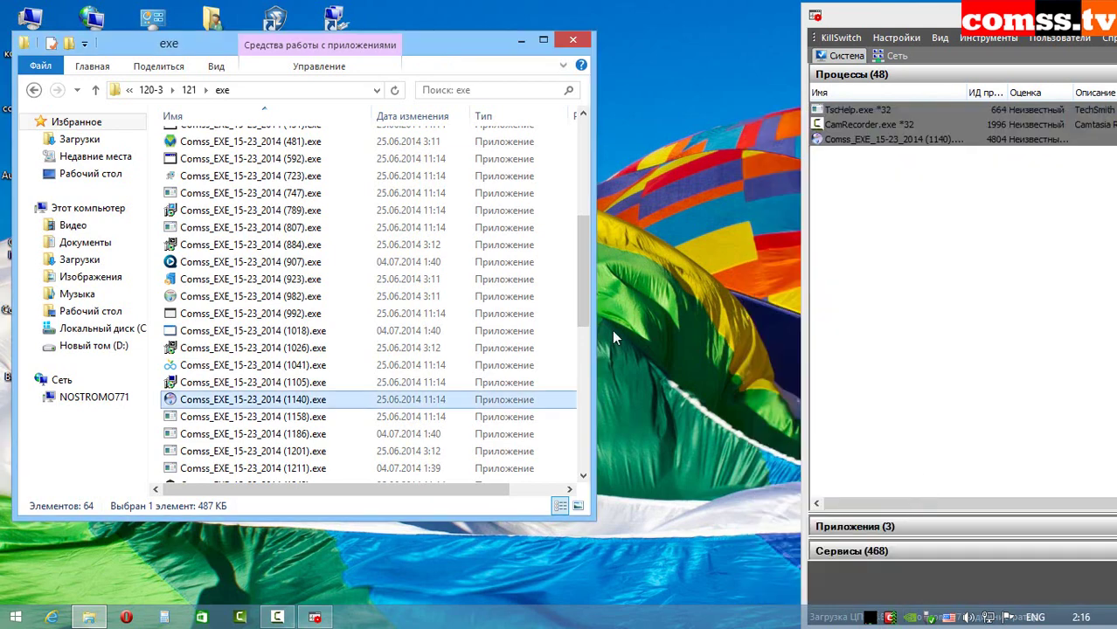
Run Comss_EXE_15-23_2014 (1158).exe and (1186).exe, blocking and terminating (1186).exe at its protected-interface alert
{"action": "double_click", "coordinate": [297, 417]}
{"action": "left_click", "coordinate": [801, 337]}
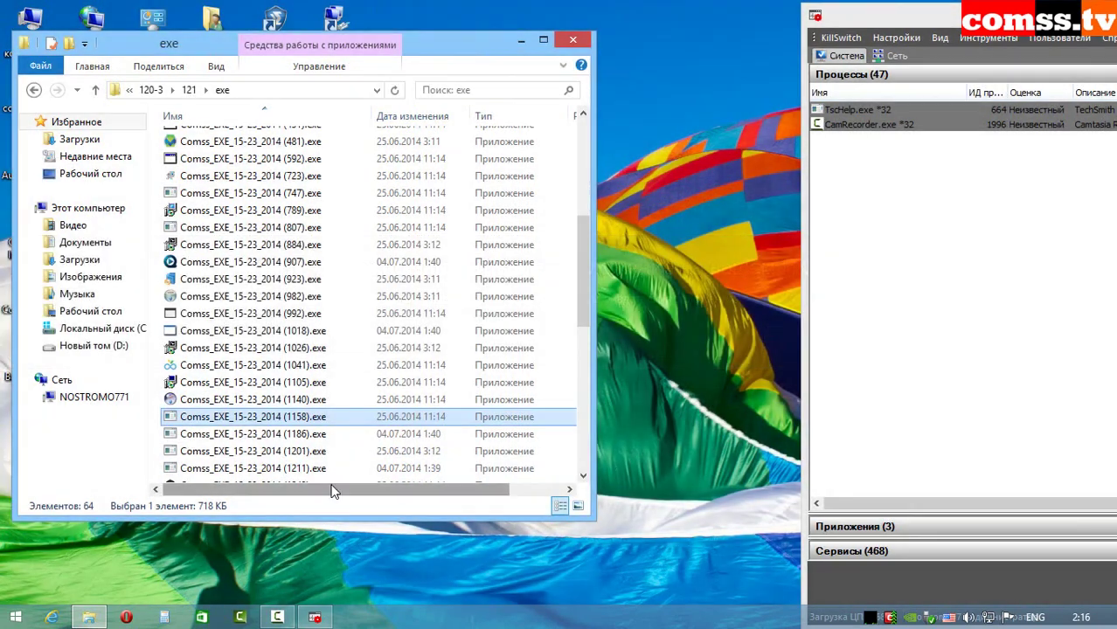
{"action": "double_click", "coordinate": [301, 437]}
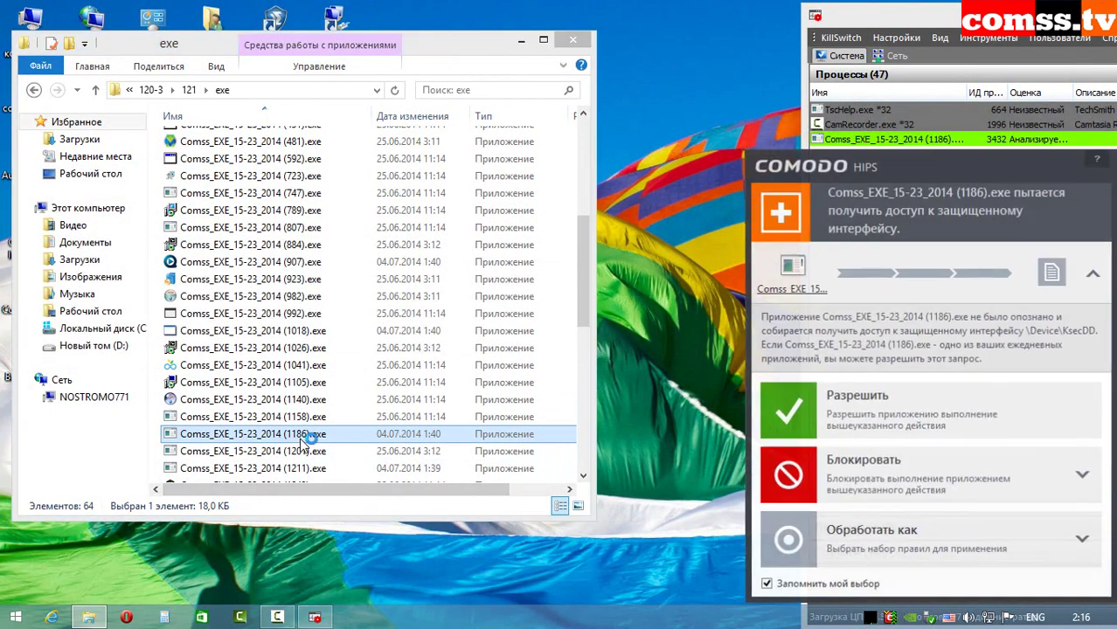
{"action": "left_click", "coordinate": [950, 476]}
{"action": "left_click", "coordinate": [943, 487]}
Run Comss_EXE_15-23_2014 (1201).exe, block and terminate it at the WerFault.exe launch alert, and run (1211).exe
{"action": "double_click", "coordinate": [490, 451]}
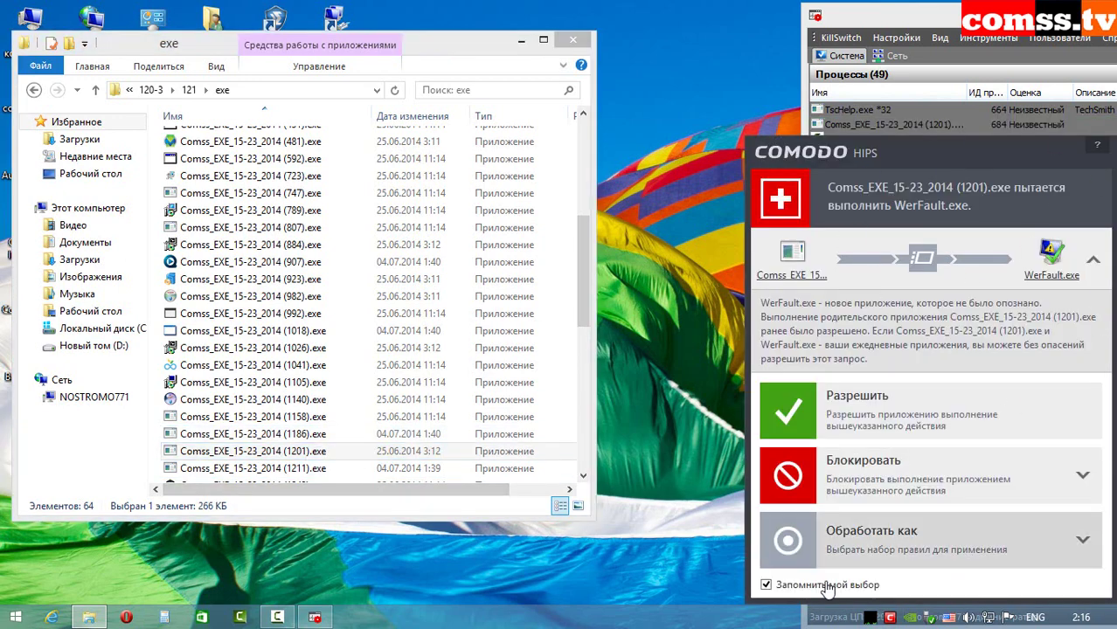
{"action": "left_click", "coordinate": [874, 477]}
{"action": "left_click", "coordinate": [879, 485]}
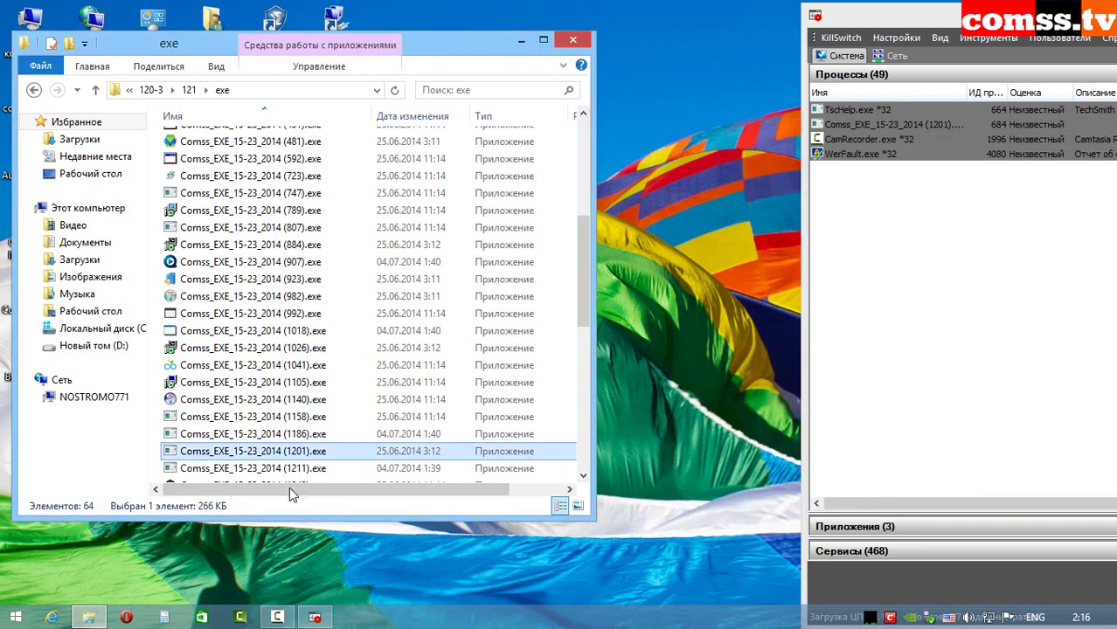
{"action": "left_click", "coordinate": [303, 470]}
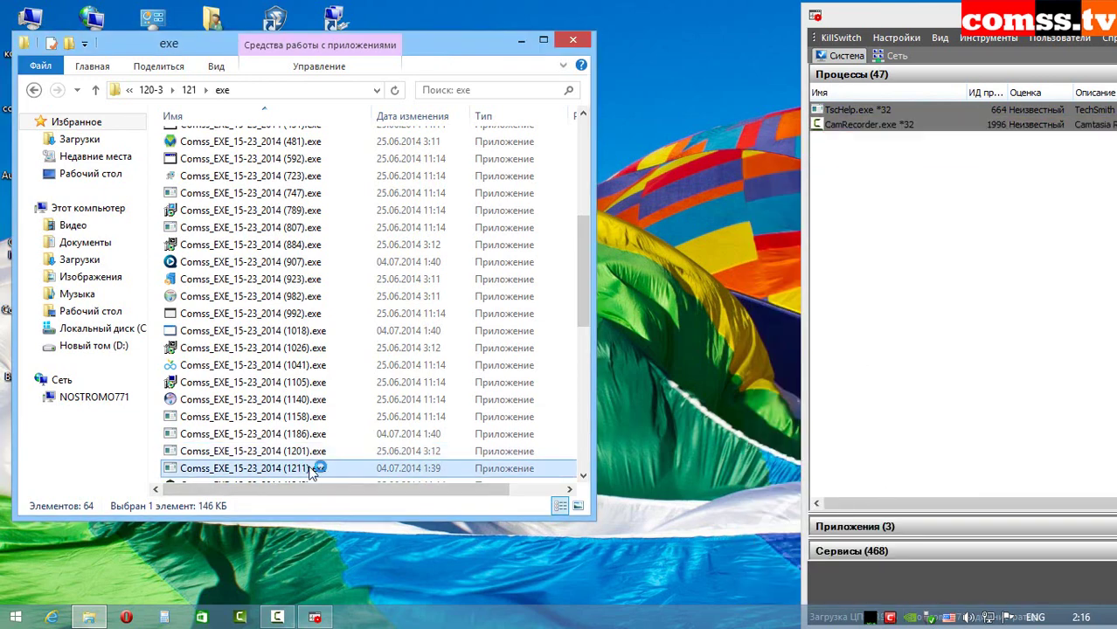
Run Comss_EXE_15-23_2014 (1243).exe, block WerFault.exe's access to its memory, and run samples (1324).exe and (1403).exe
{"action": "scroll", "coordinate": [569, 294], "scroll_direction": "down", "scroll_amount": 5}
{"action": "left_click", "coordinate": [310, 229]}
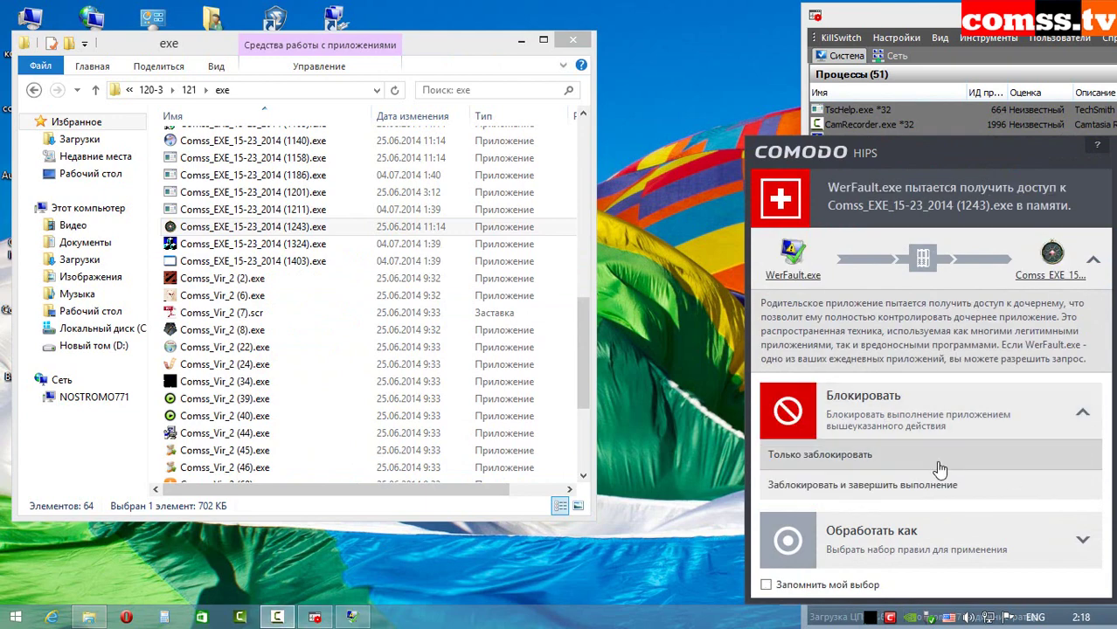
{"action": "left_click", "coordinate": [940, 469]}
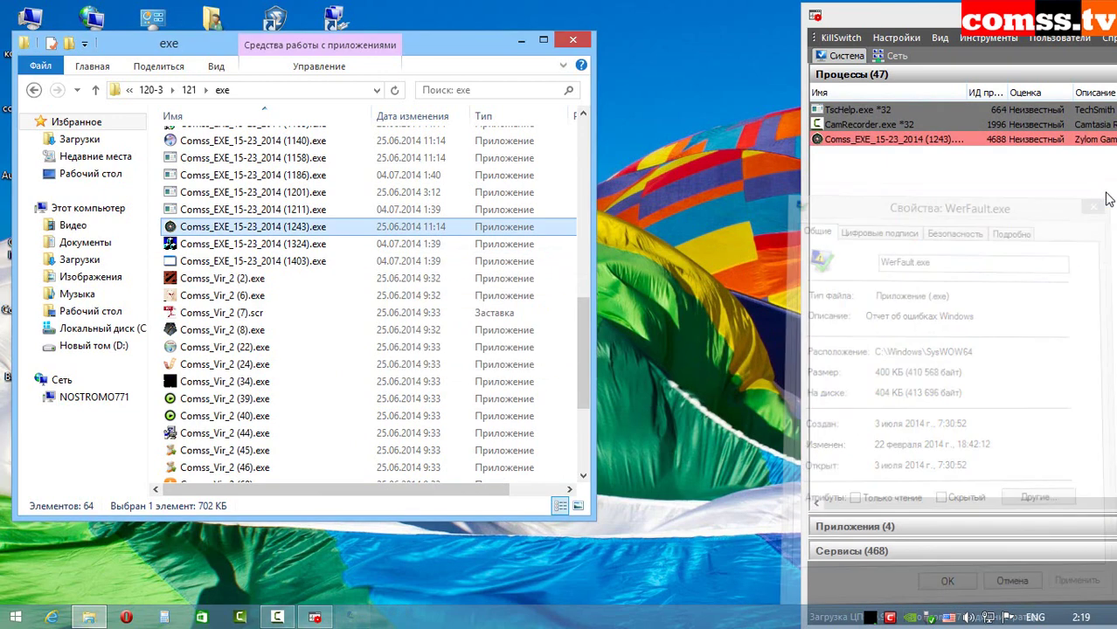
{"action": "left_click", "coordinate": [490, 244]}
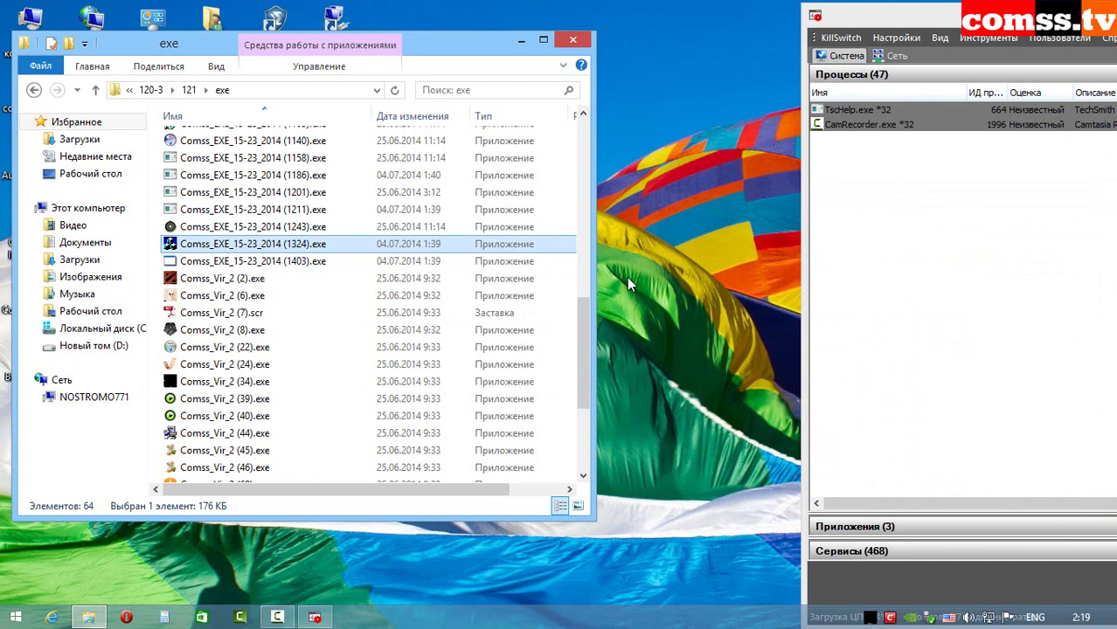
{"action": "double_click", "coordinate": [312, 262]}
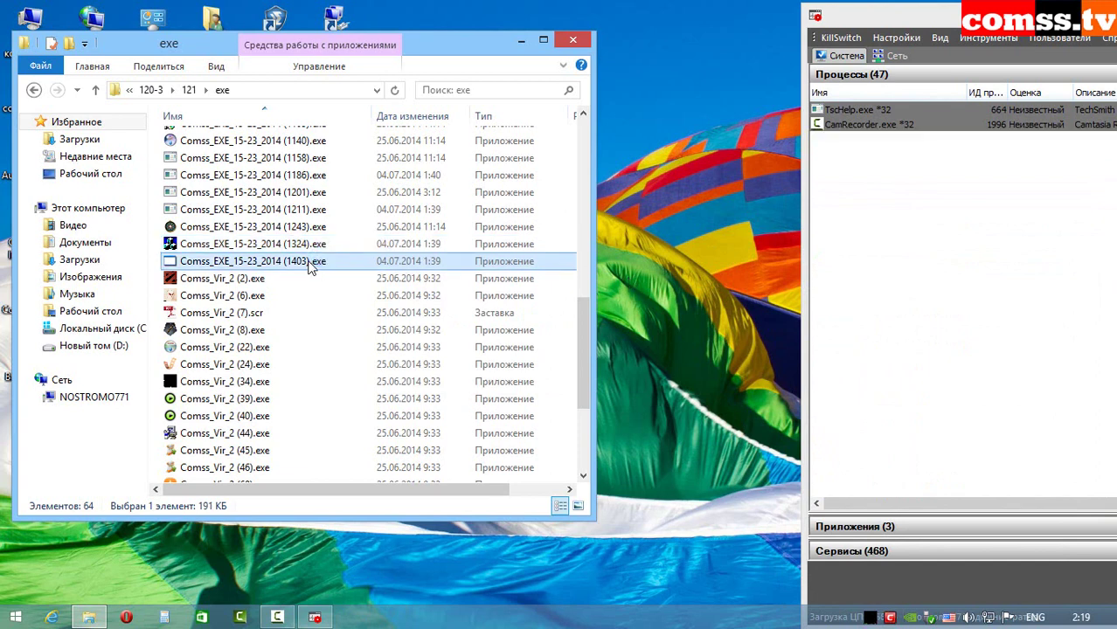
Run Comss_Vir_2 (2).exe, blocking and terminating it at the MSCTF.dll global hook alert
{"action": "double_click", "coordinate": [249, 278]}
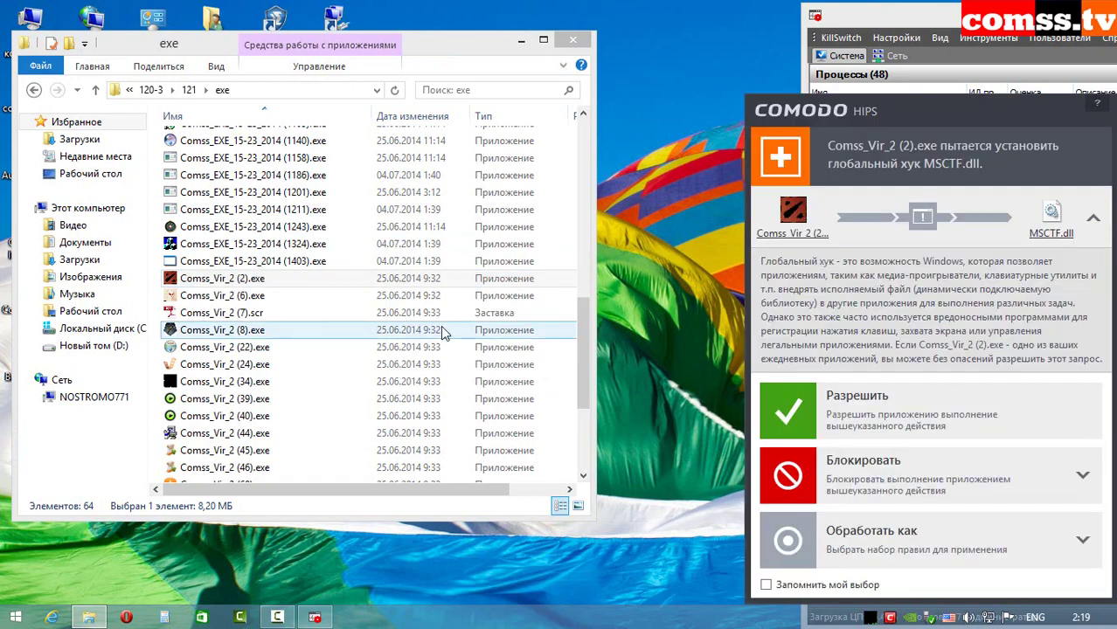
{"action": "left_click_drag", "start_coordinate": [585, 312], "coordinate": [588, 361]}
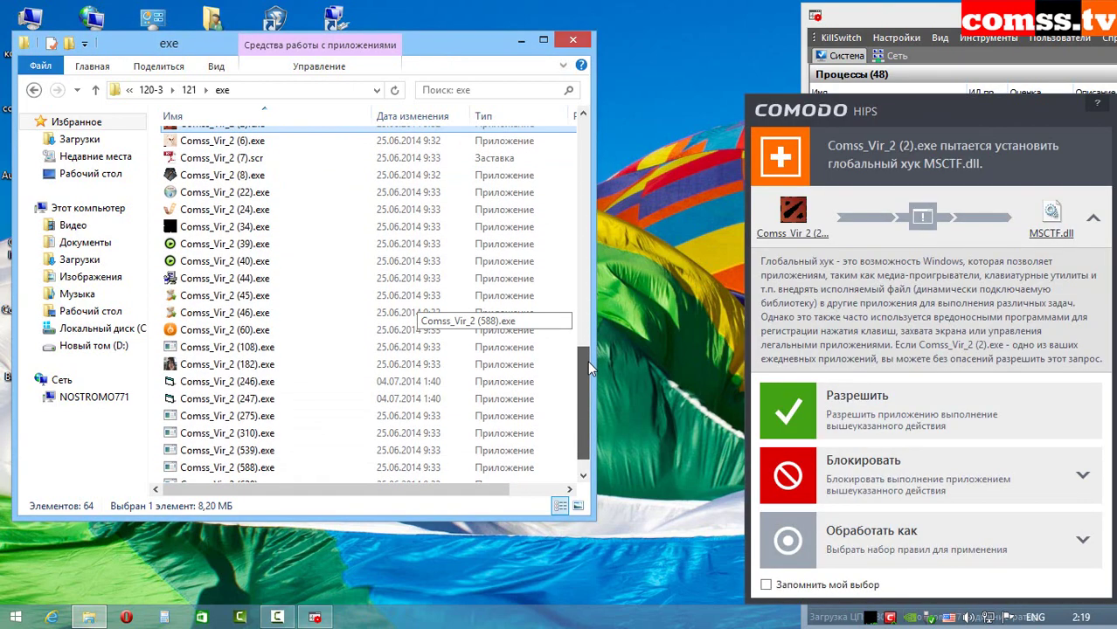
{"action": "left_click", "coordinate": [985, 470]}
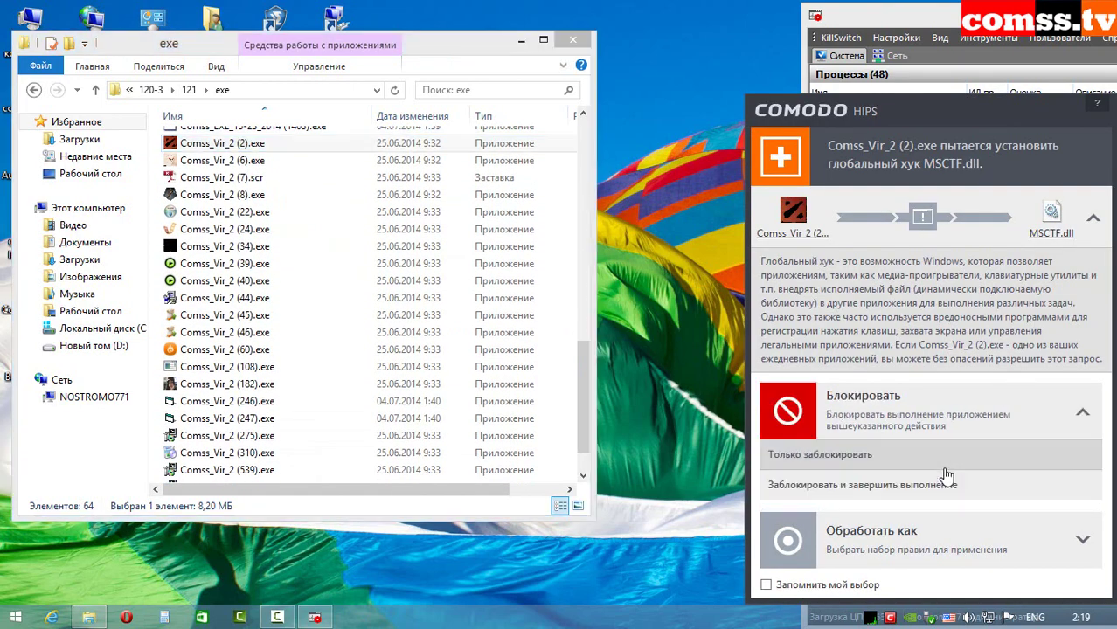
{"action": "left_click", "coordinate": [889, 487]}
Run Comss_Vir_2 (6).exe and (7).scr, blocking (6).exe at both its protected-interface and file-modification alerts
{"action": "double_click", "coordinate": [254, 163]}
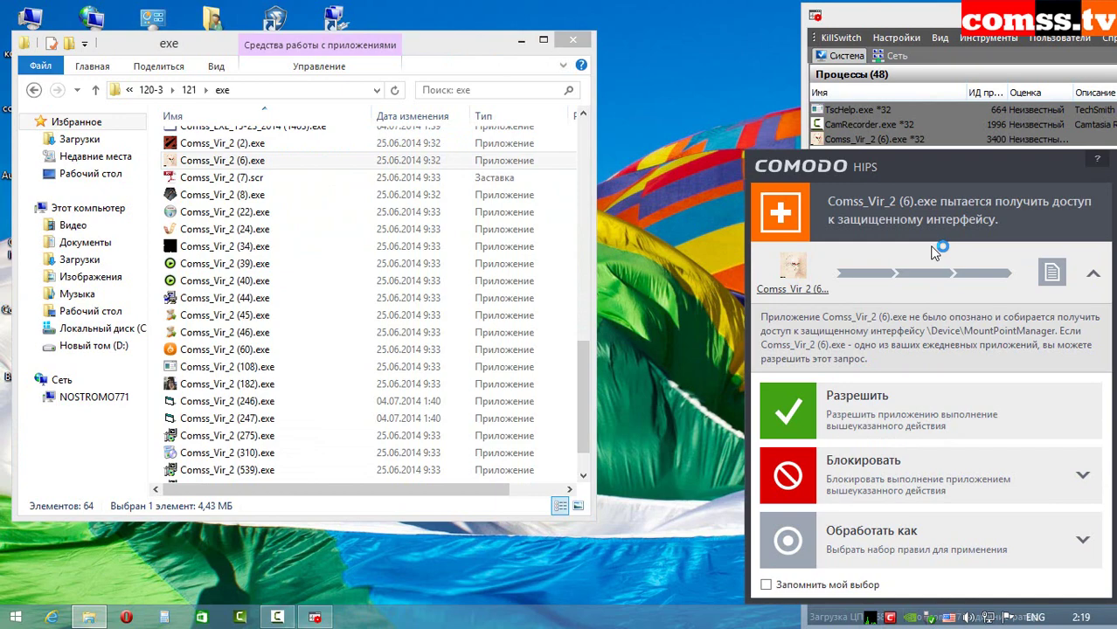
{"action": "left_click", "coordinate": [900, 476]}
{"action": "left_click", "coordinate": [900, 489]}
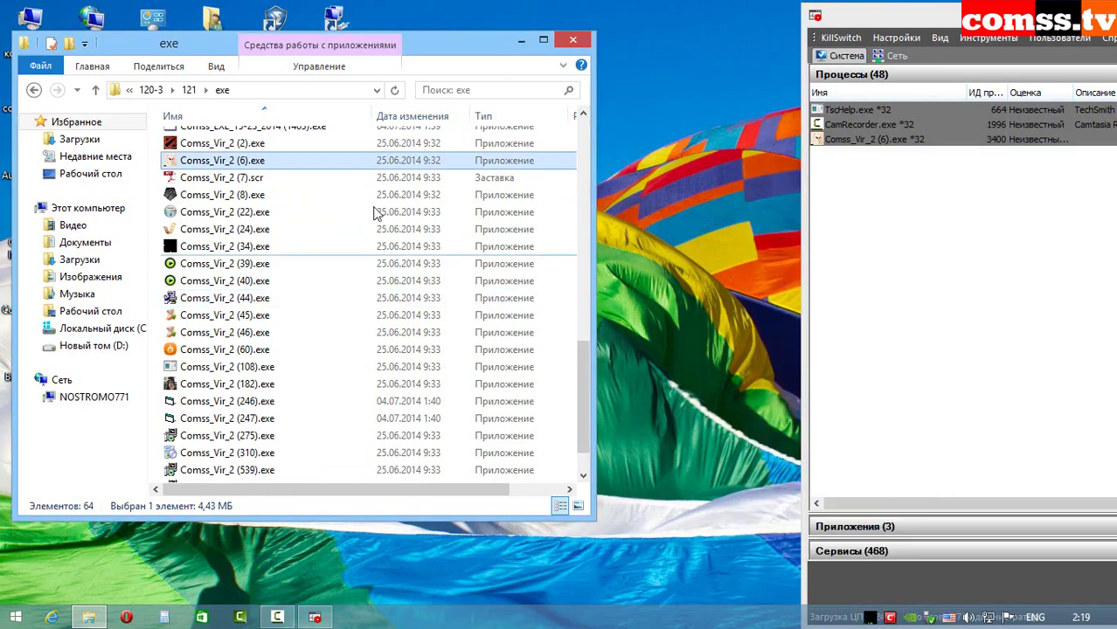
{"action": "double_click", "coordinate": [263, 179]}
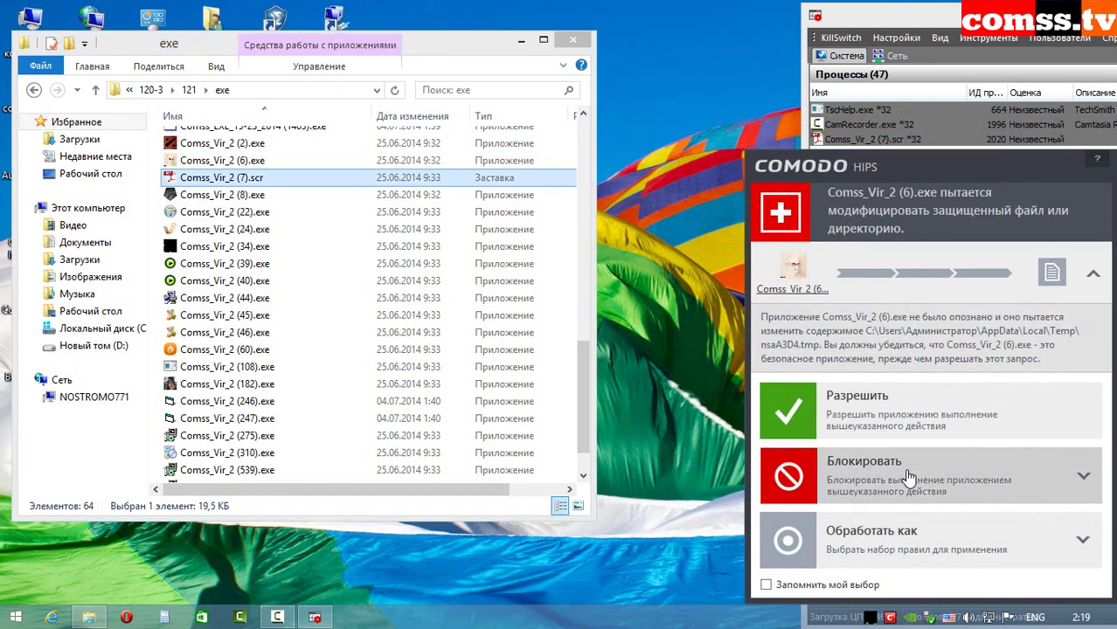
{"action": "left_click", "coordinate": [909, 476]}
{"action": "left_click", "coordinate": [910, 563]}
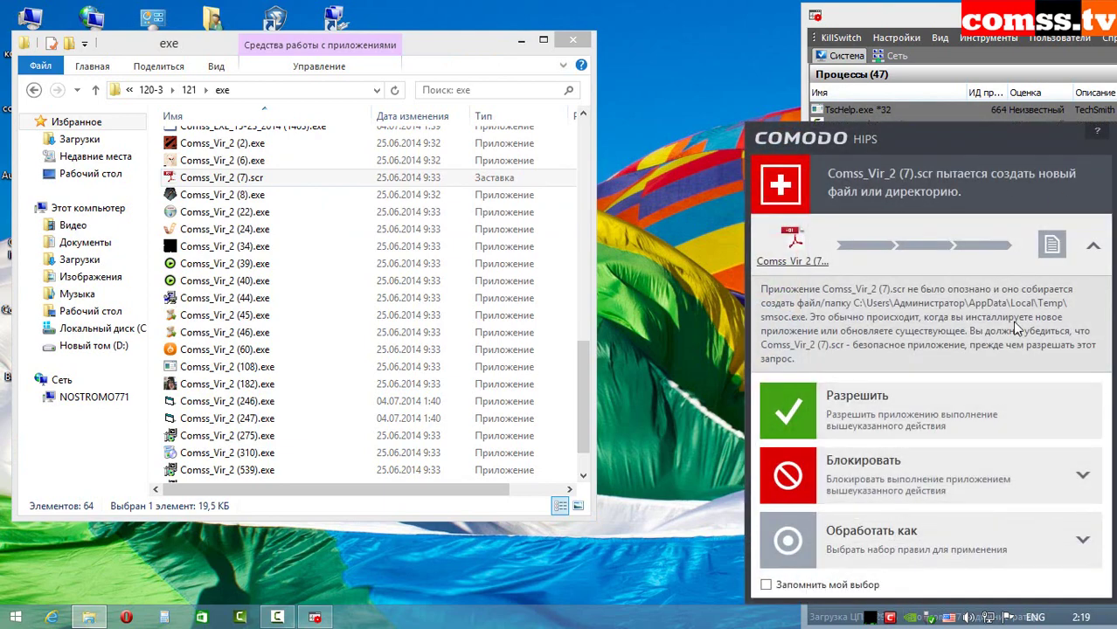
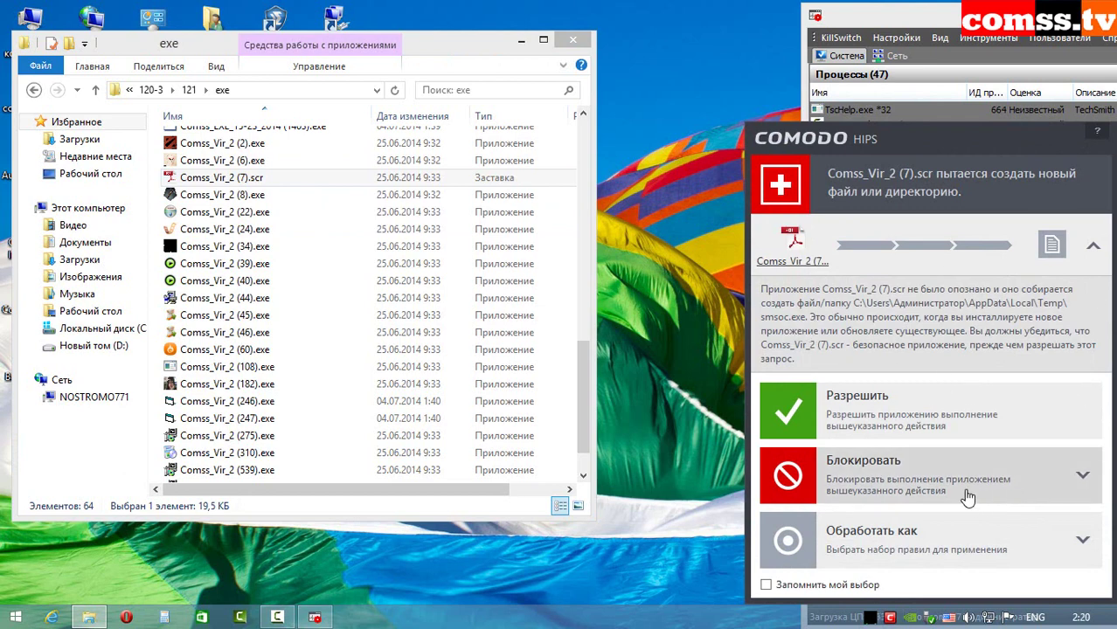
Block and terminate Comss_Vir_2 (7).scr at its file-creation and protected-interface alerts, and run Comss_Vir_2 (8).exe
{"action": "left_click", "coordinate": [933, 476]}
{"action": "left_click", "coordinate": [920, 494]}
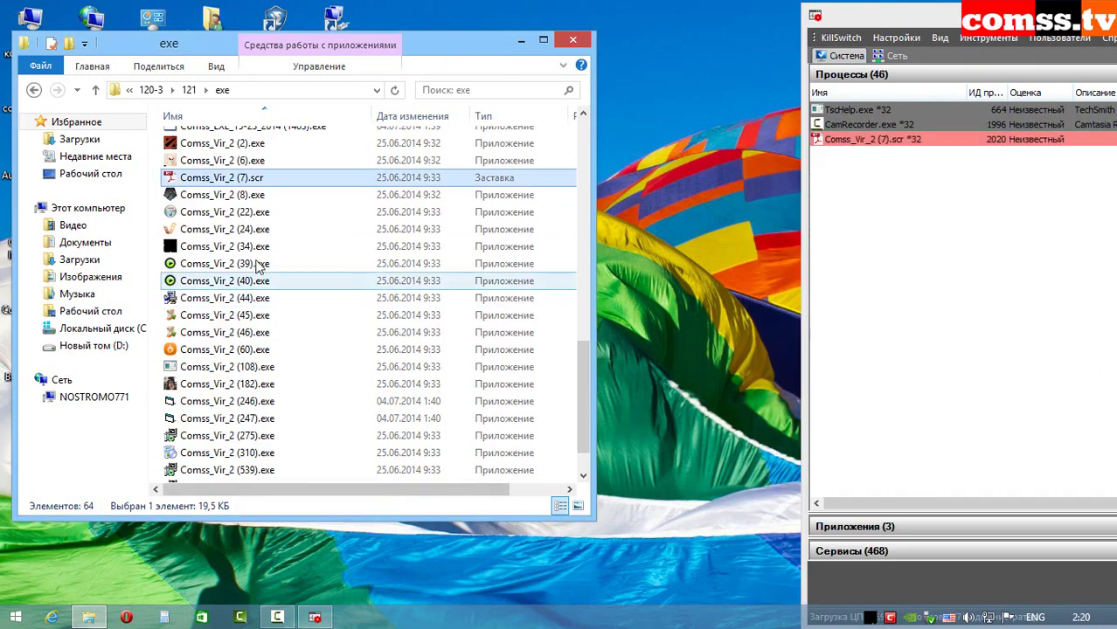
{"action": "left_click", "coordinate": [909, 496]}
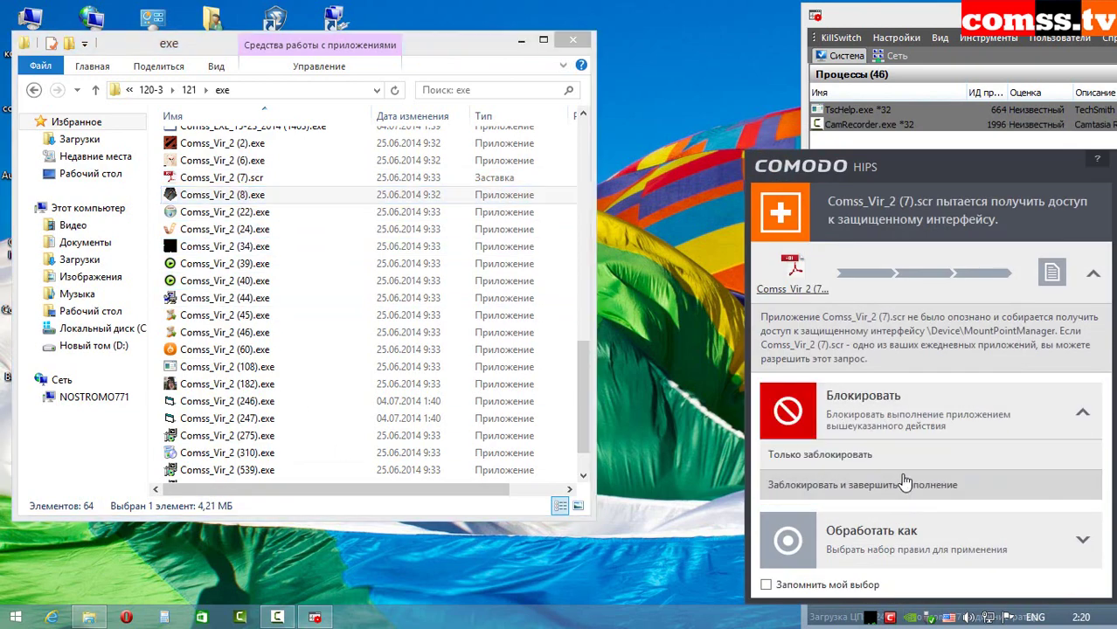
{"action": "left_click", "coordinate": [882, 481]}
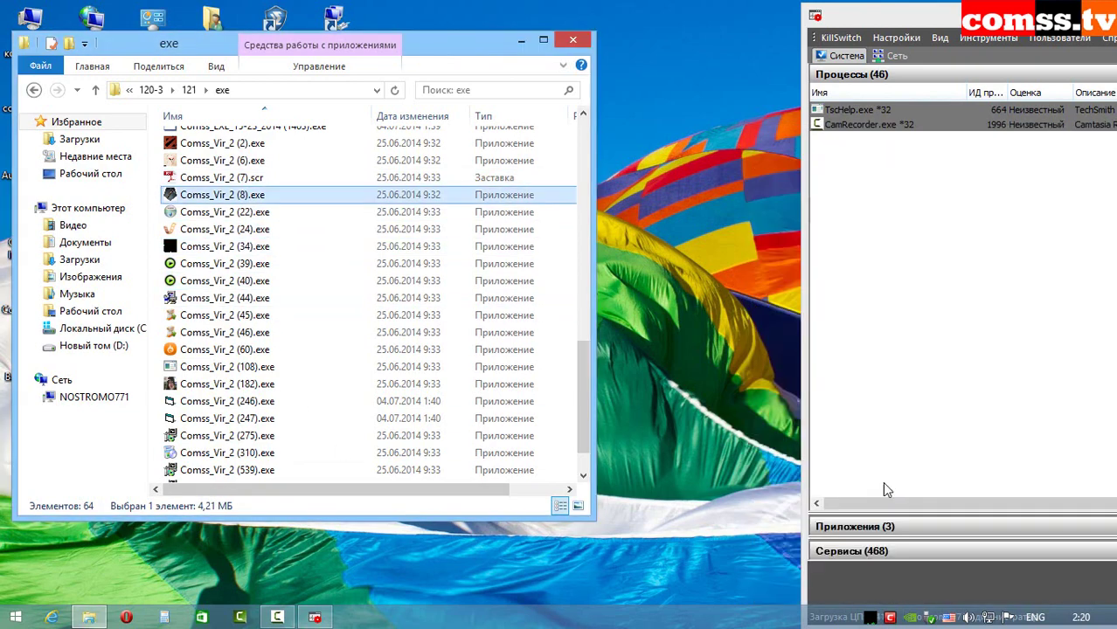
Run Comss_Vir_2 (8).exe, blocking and terminating it at its protected-interface and file-modification alerts, and run Comss_Vir_2 (22).exe
{"action": "double_click", "coordinate": [262, 198]}
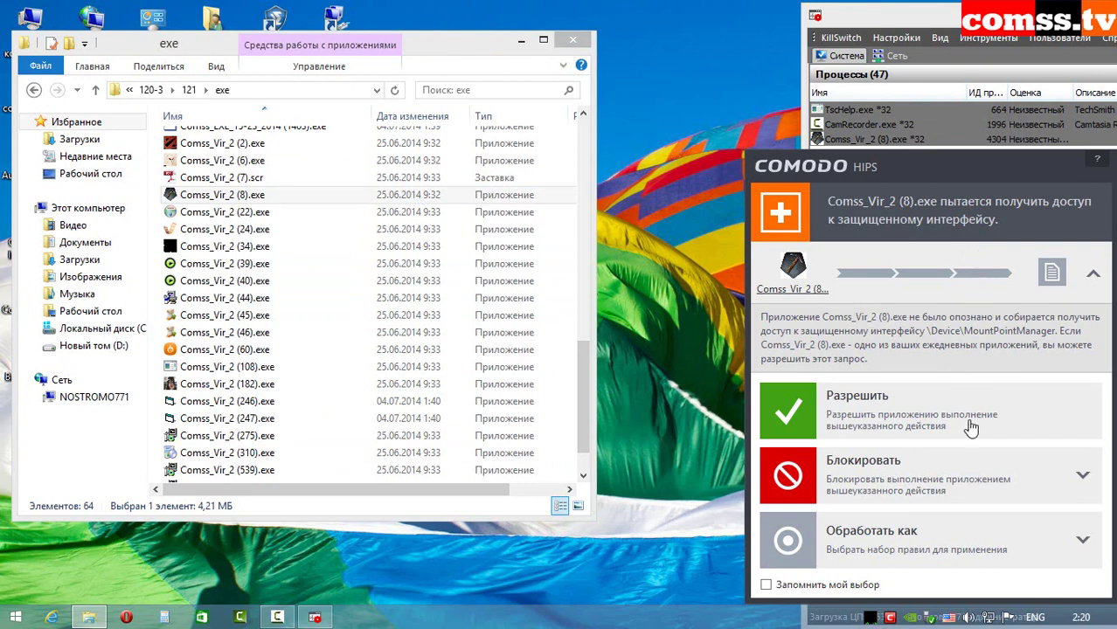
{"action": "left_click", "coordinate": [932, 477]}
{"action": "left_click", "coordinate": [925, 489]}
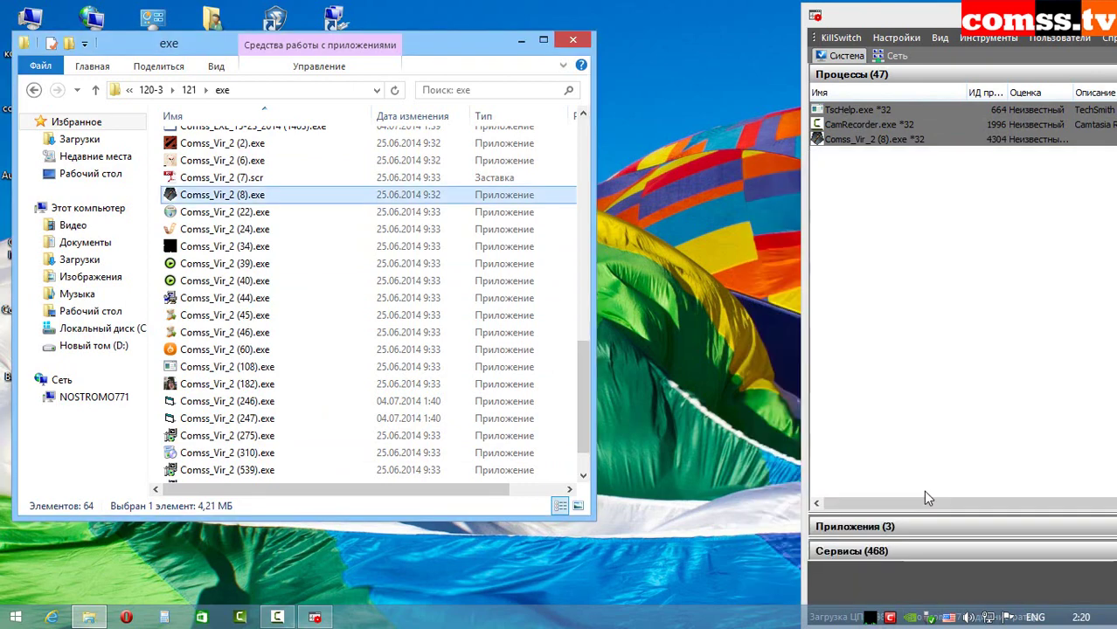
{"action": "double_click", "coordinate": [250, 213]}
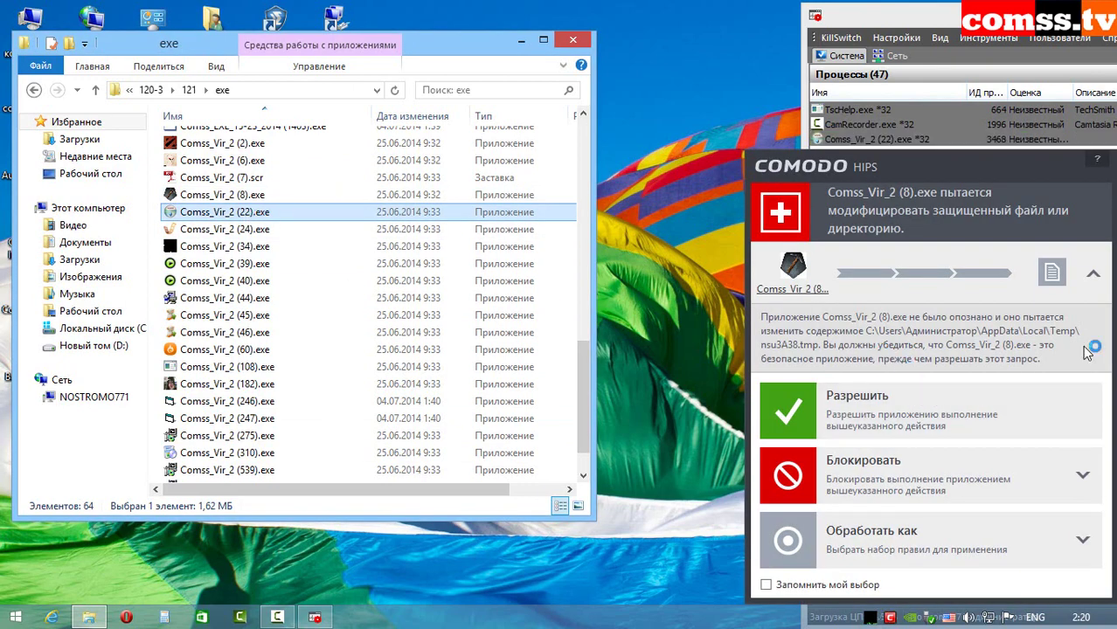
{"action": "left_click", "coordinate": [946, 471]}
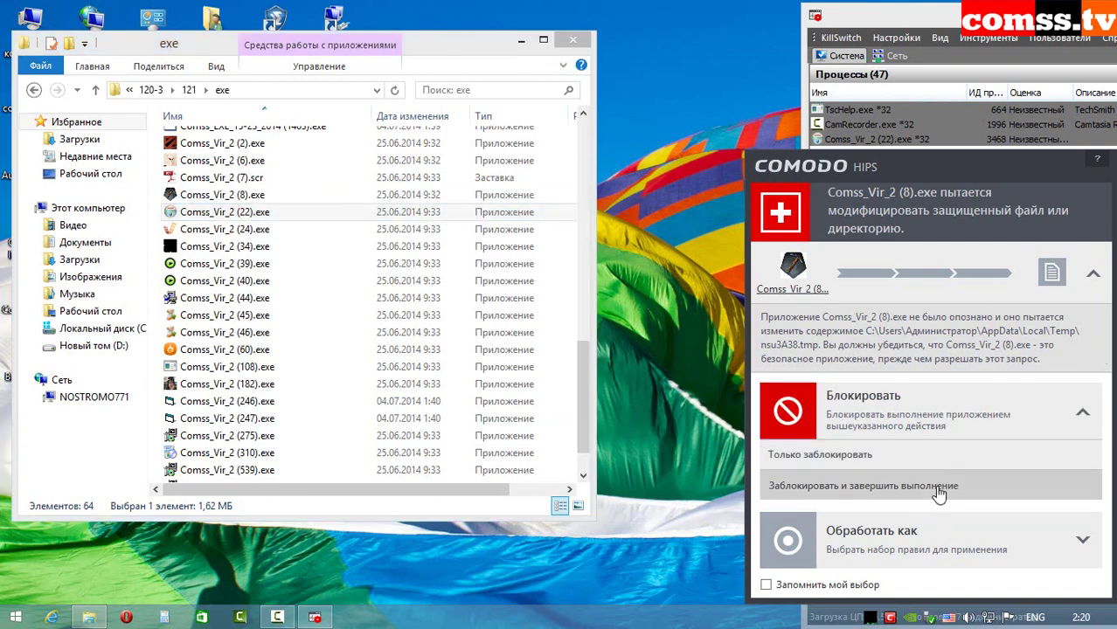
{"action": "left_click", "coordinate": [928, 486]}
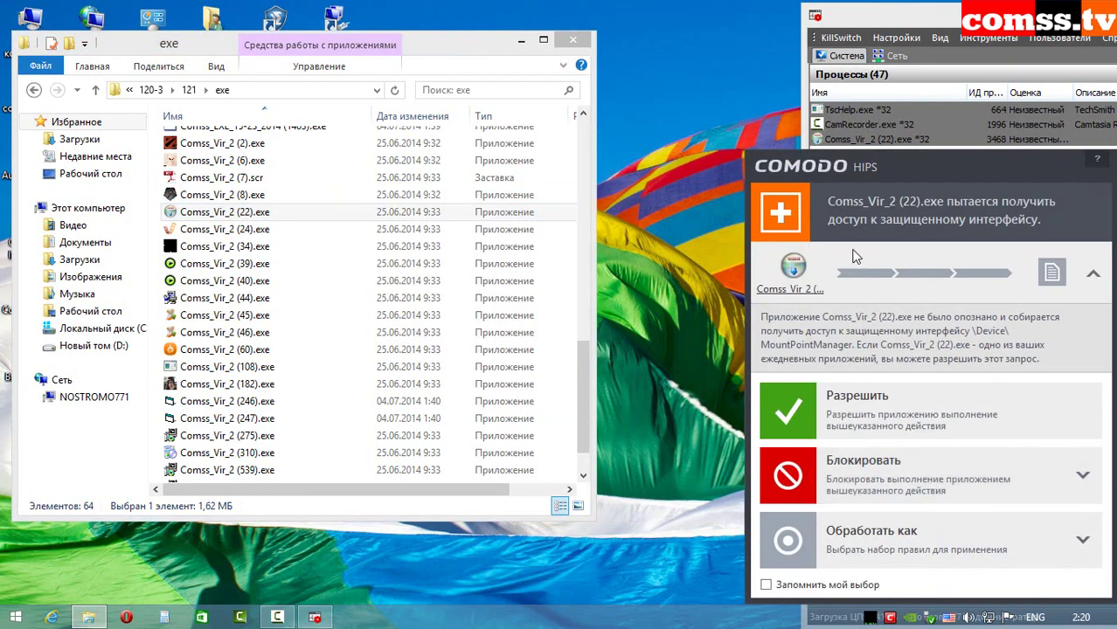
Block and terminate Comss_Vir_2 (22).exe at its protected-interface alert and allow its modification of the temporary file
{"action": "left_click", "coordinate": [900, 491]}
{"action": "left_click", "coordinate": [897, 488]}
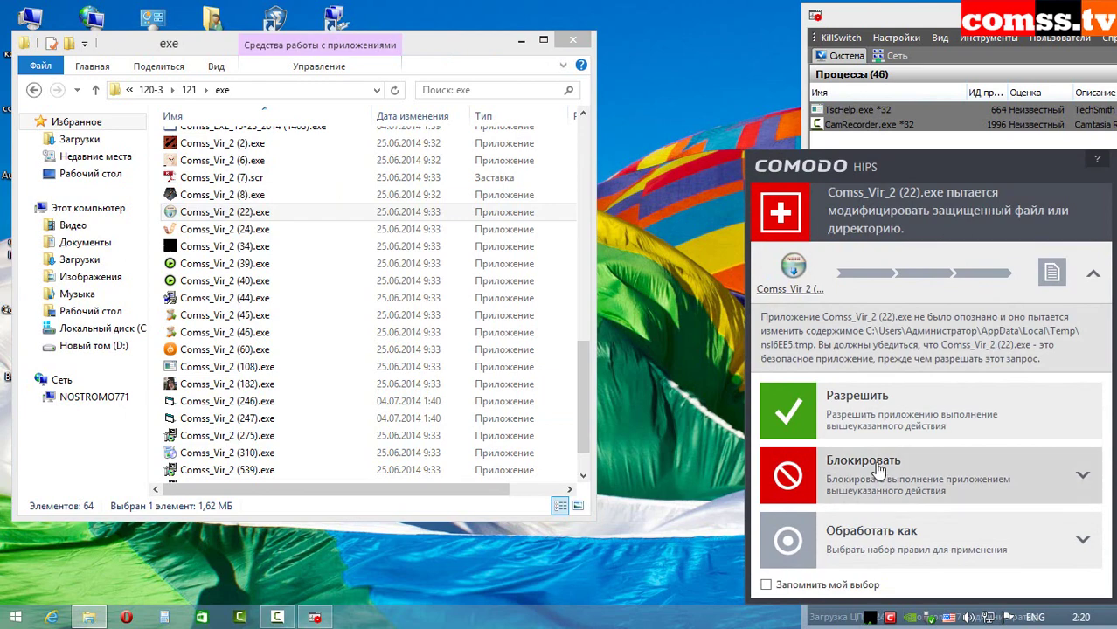
{"action": "left_click", "coordinate": [860, 410]}
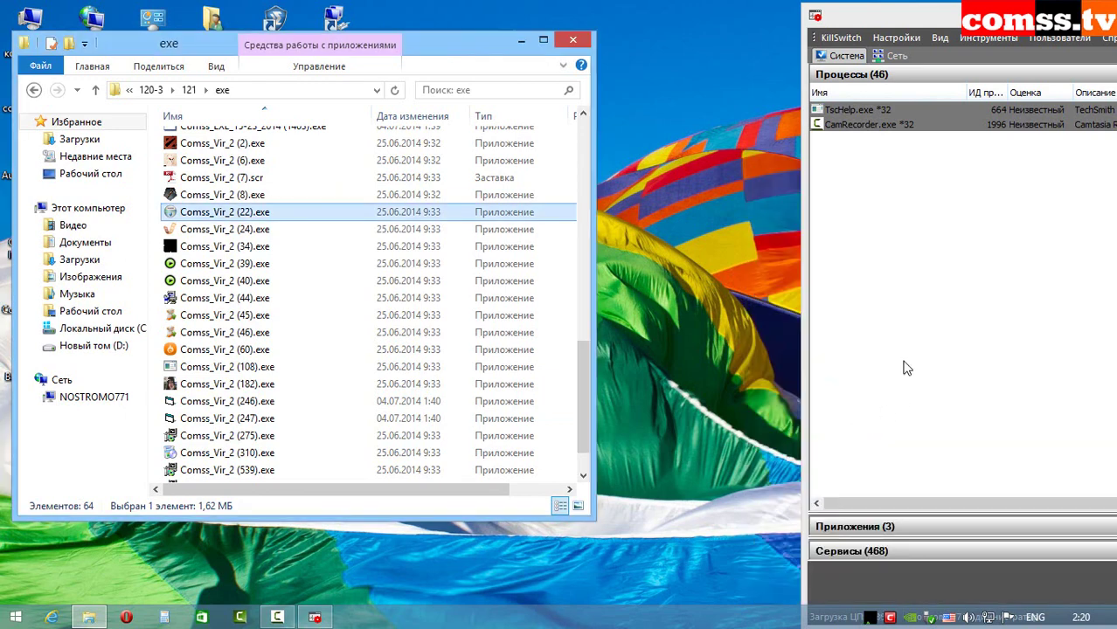
Run Comss_Vir_2 (24).exe, block and terminate it at its protected-interface alert, and allow its file modification
{"action": "double_click", "coordinate": [255, 229]}
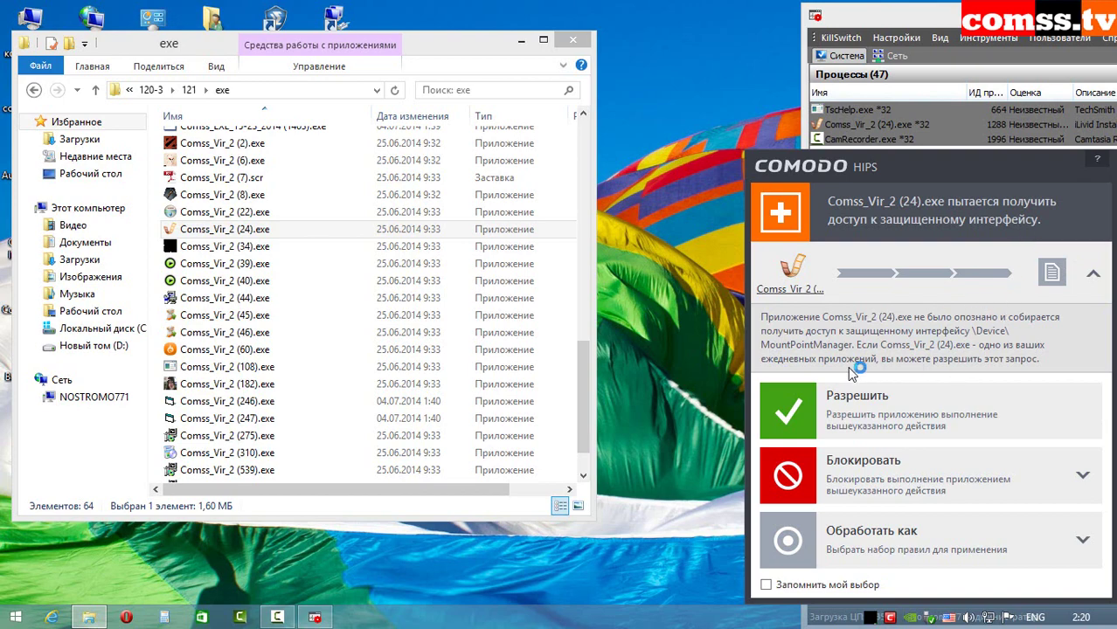
{"action": "left_click", "coordinate": [895, 472]}
{"action": "left_click", "coordinate": [902, 486]}
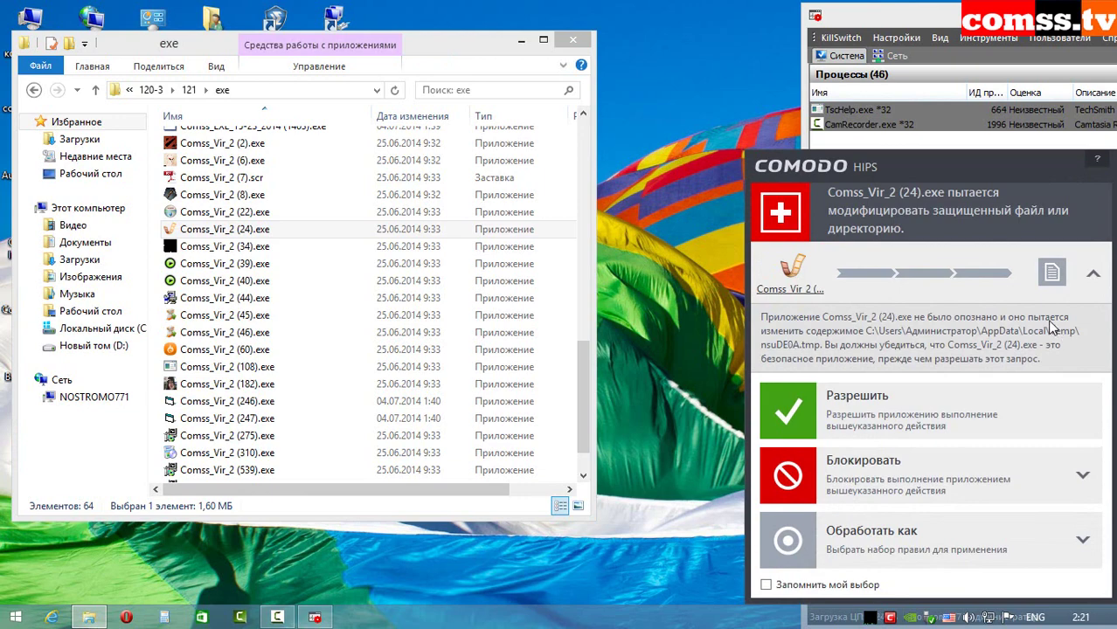
{"action": "left_click", "coordinate": [852, 409]}
Run Comss_Vir_2 (34).exe and block it at both its MSCTF.dll global hook and file-modification alerts
{"action": "left_click", "coordinate": [258, 251]}
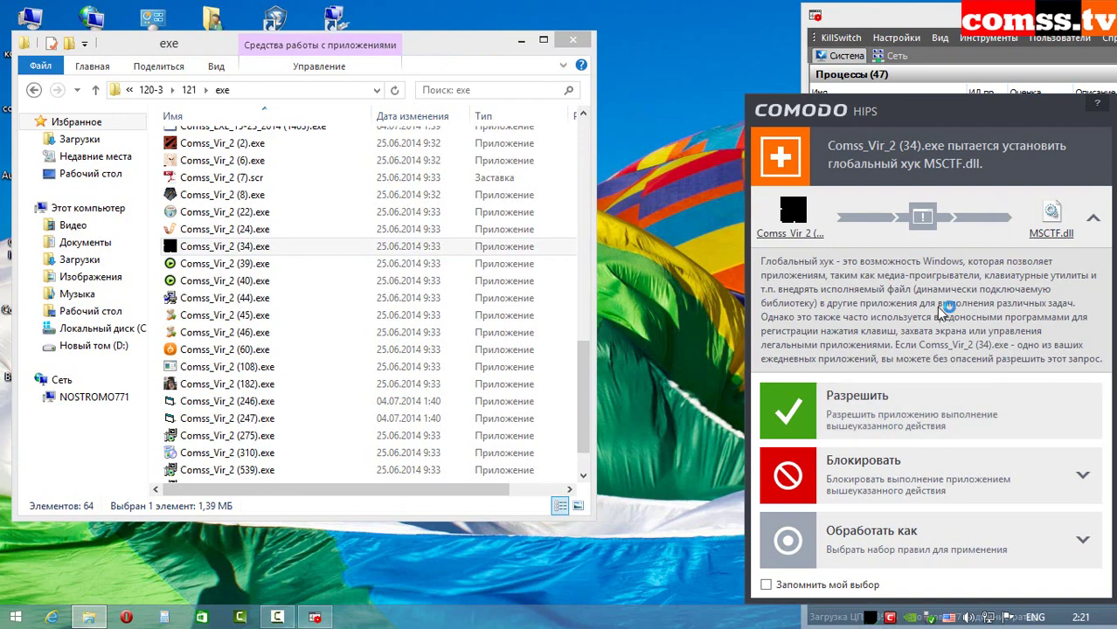
{"action": "left_click", "coordinate": [890, 475]}
{"action": "left_click", "coordinate": [898, 493]}
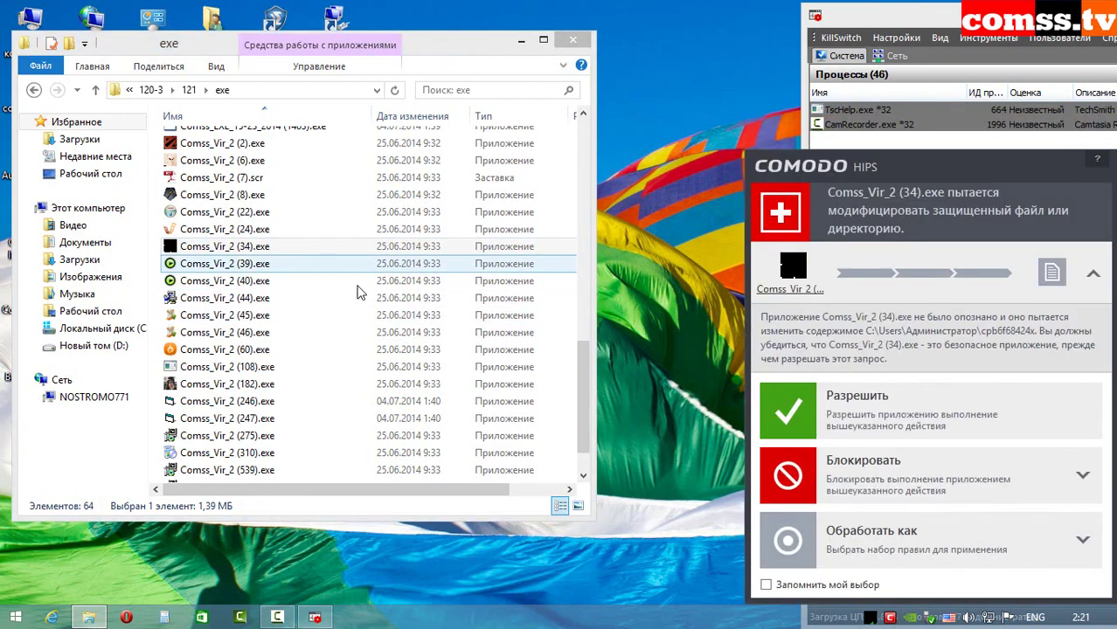
{"action": "left_click", "coordinate": [917, 476]}
{"action": "left_click", "coordinate": [892, 521]}
Run Comss_Vir_2 (39).exe, allow its file creation, and block and terminate it at the alert for executing Comss_Vir_2 (39).tmp
{"action": "double_click", "coordinate": [280, 264]}
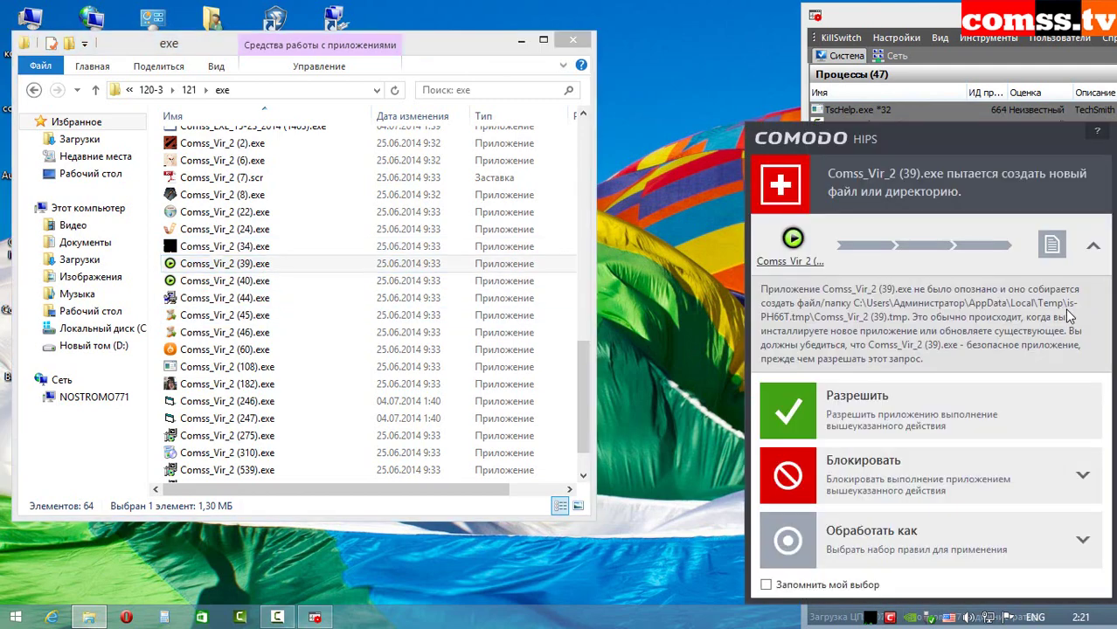
{"action": "left_click", "coordinate": [876, 409]}
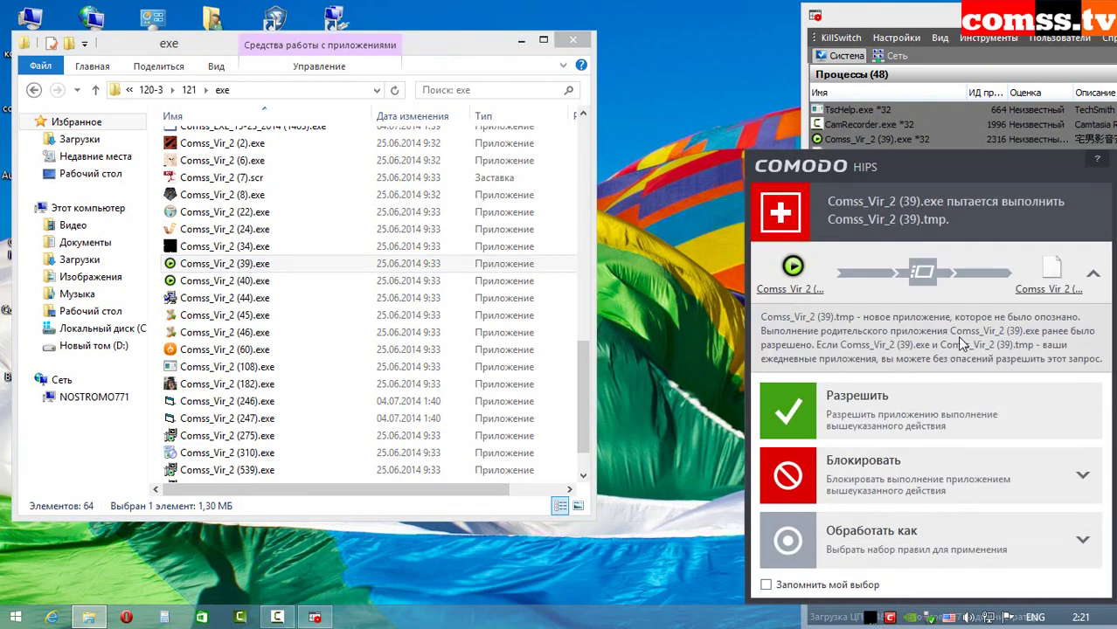
{"action": "left_click", "coordinate": [908, 477]}
{"action": "left_click", "coordinate": [906, 491]}
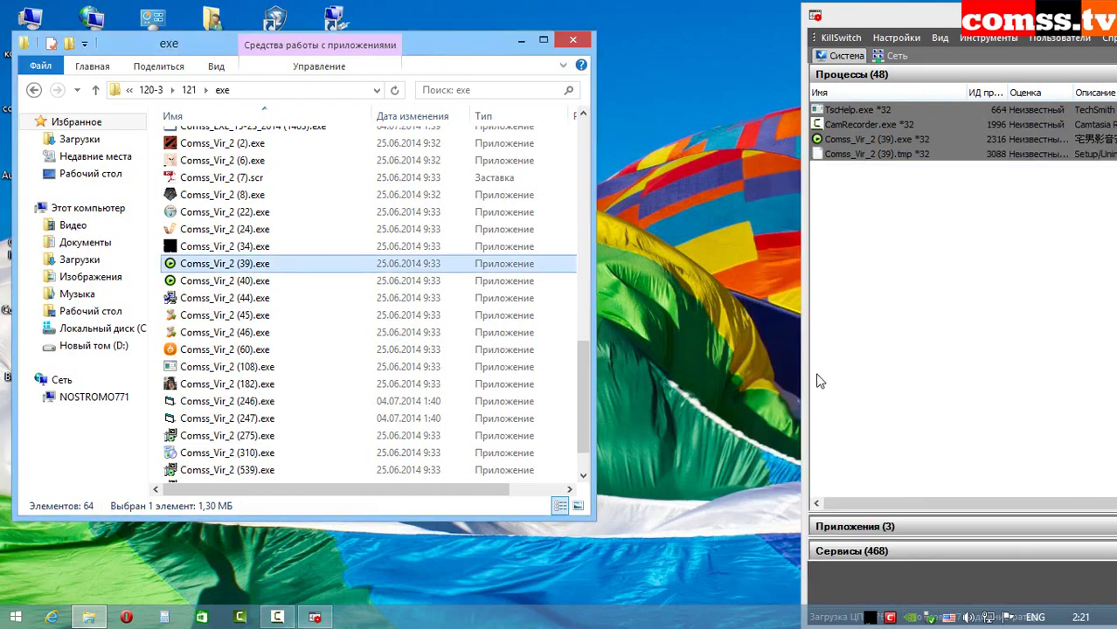
Run Comss_Vir_2 (40).exe, allow its file creation, and block and terminate it at the alert for executing Comss_Vir_2 (40).tmp
{"action": "double_click", "coordinate": [273, 281]}
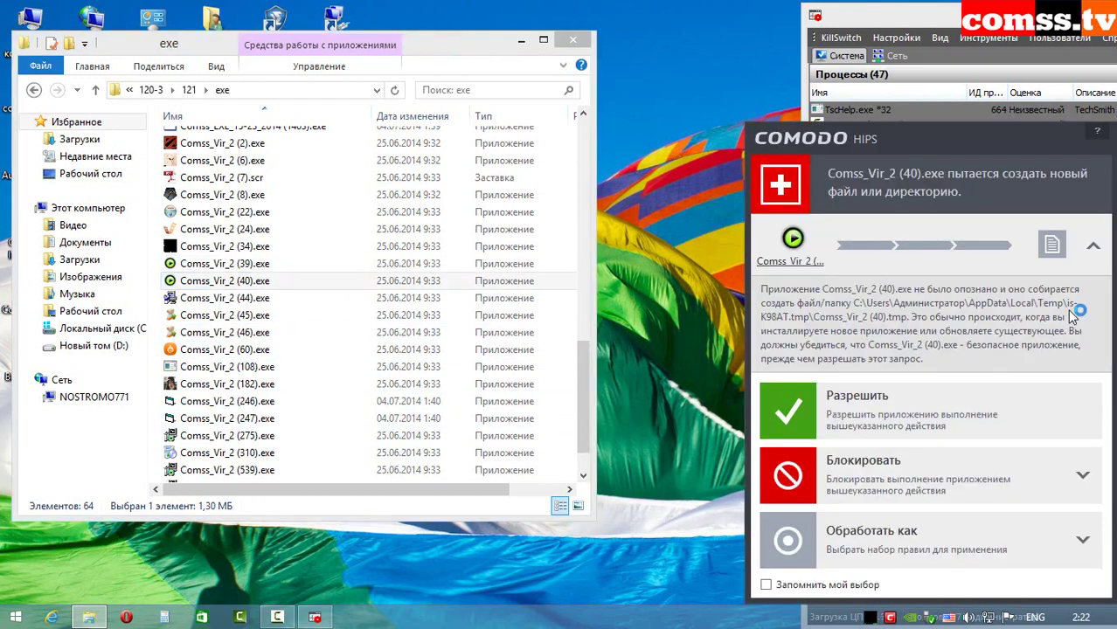
{"action": "left_click", "coordinate": [887, 403]}
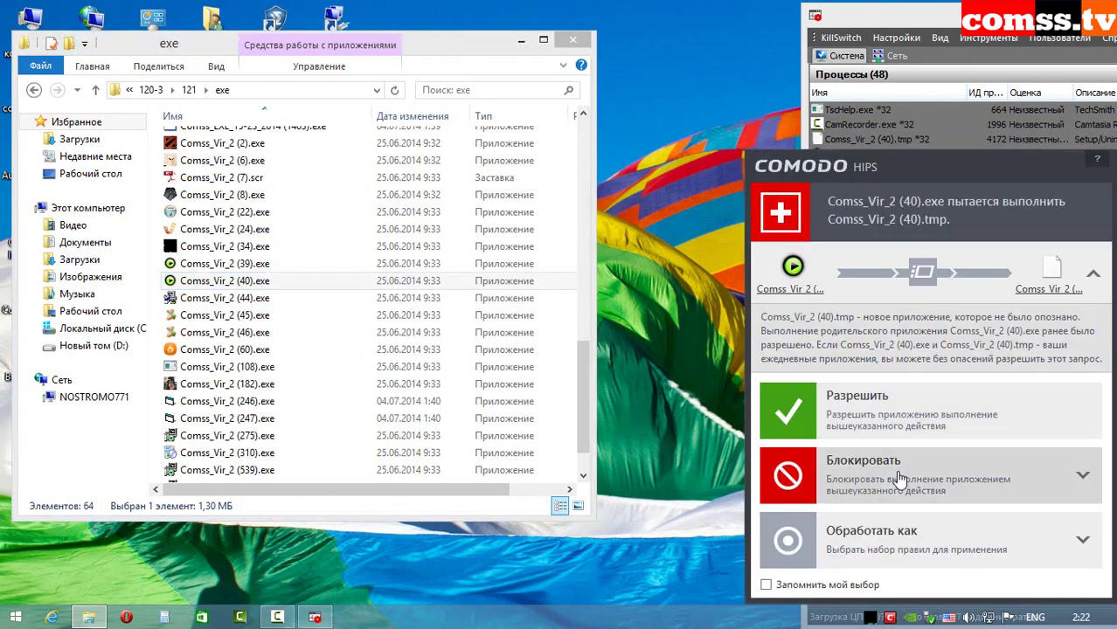
{"action": "left_click", "coordinate": [899, 479]}
{"action": "left_click", "coordinate": [905, 491]}
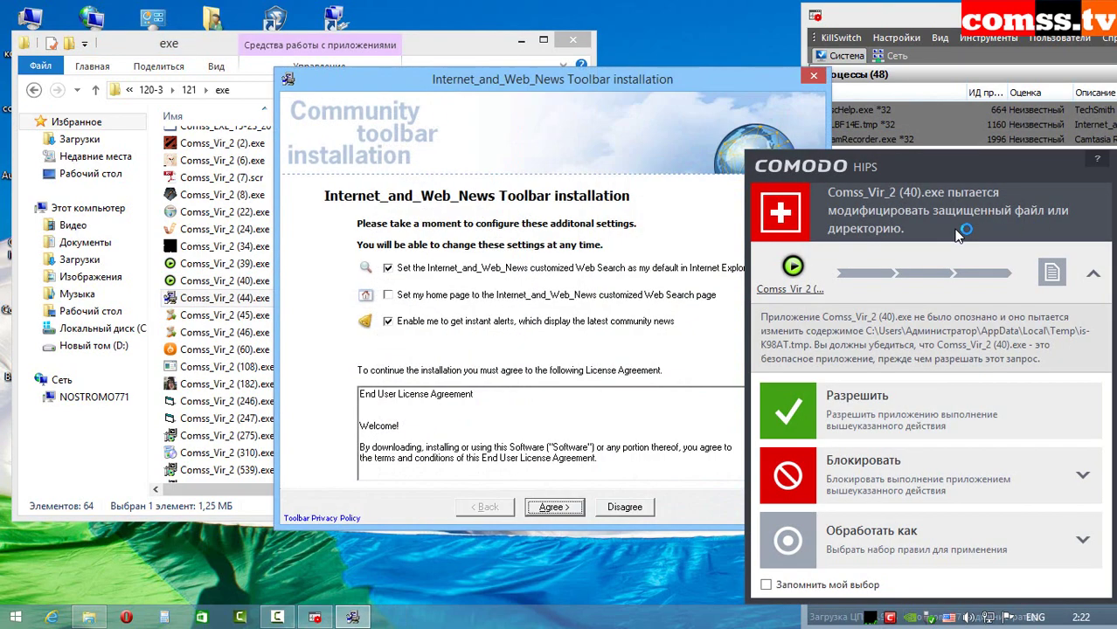
Block and terminate Comss_Vir_2 (40).exe at its file-modification alert, and accept the license agreement to install the Internet_and_Web_News Toolbar
{"action": "left_click", "coordinate": [909, 479]}
{"action": "left_click", "coordinate": [888, 491]}
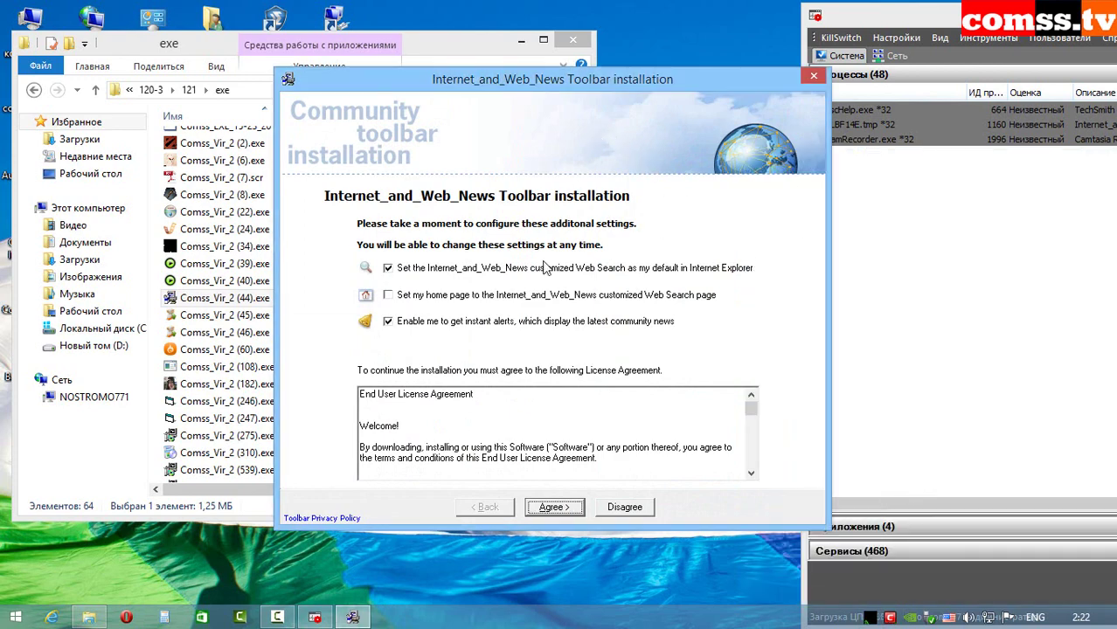
{"action": "left_click", "coordinate": [549, 511]}
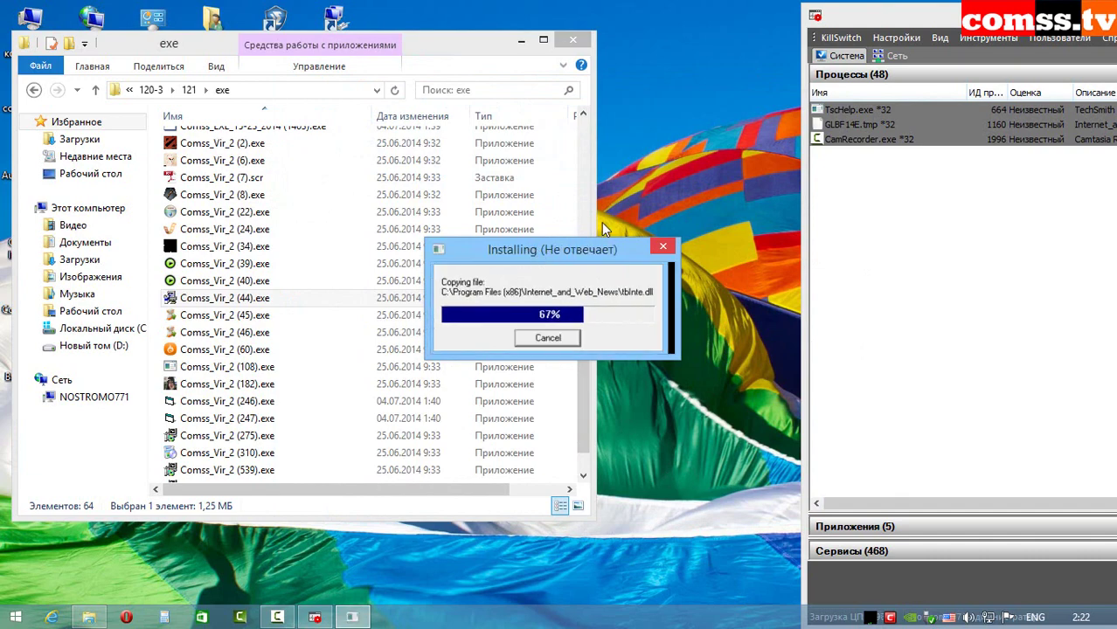
{"action": "left_click", "coordinate": [583, 367]}
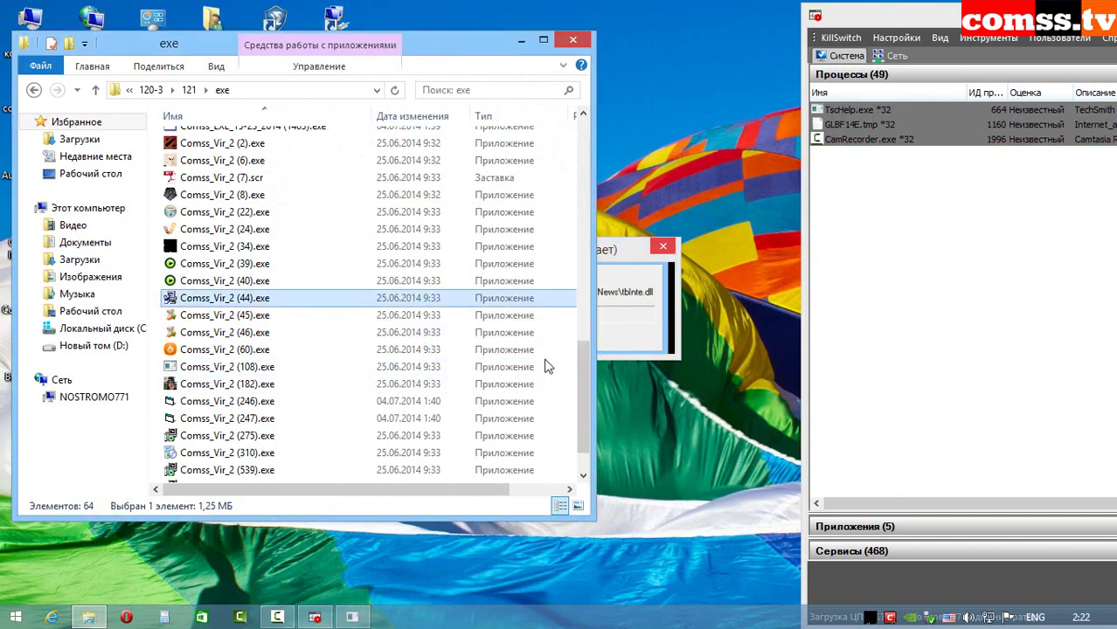
Run Comss_Vir_2 (45).exe and (46).exe, blocking and terminating each at its KsecDD protected-interface alert
{"action": "double_click", "coordinate": [226, 317]}
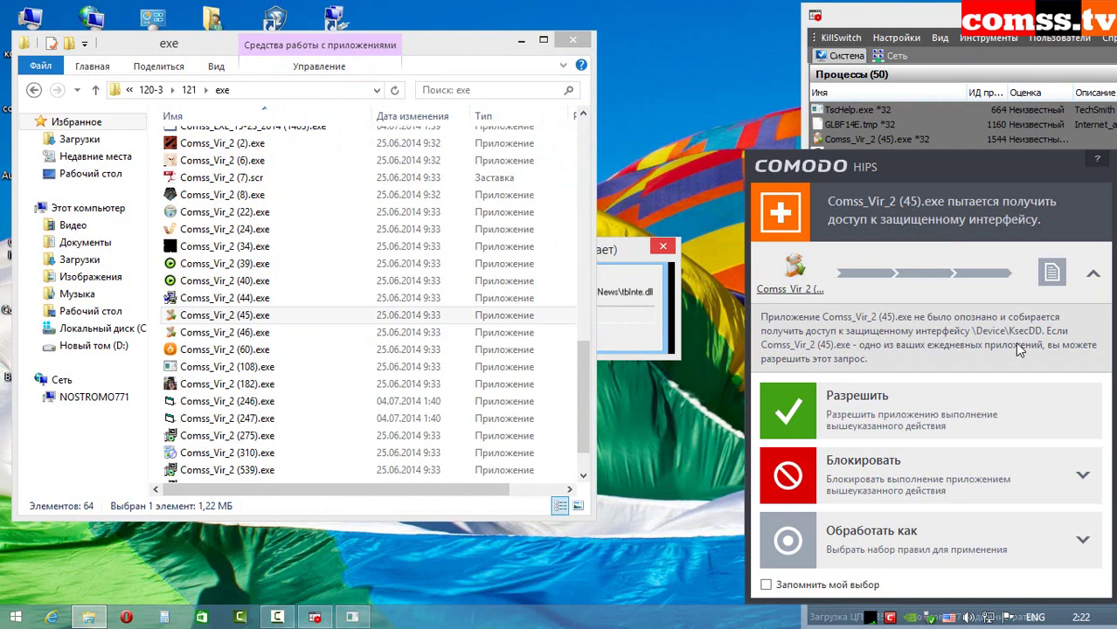
{"action": "left_click", "coordinate": [892, 482]}
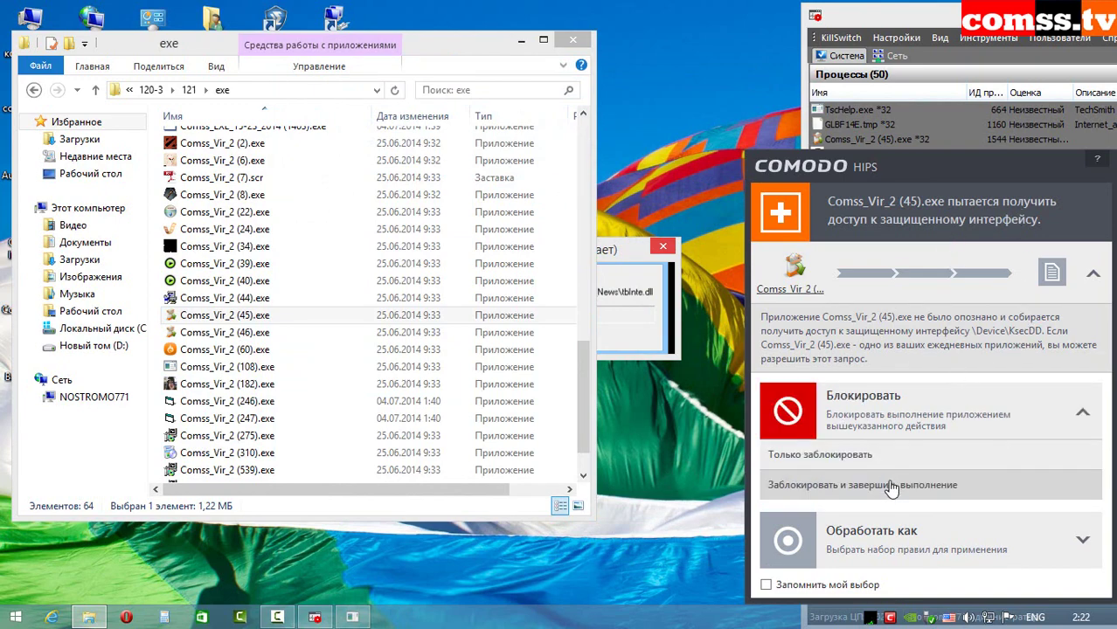
{"action": "left_click", "coordinate": [890, 486]}
{"action": "double_click", "coordinate": [262, 332]}
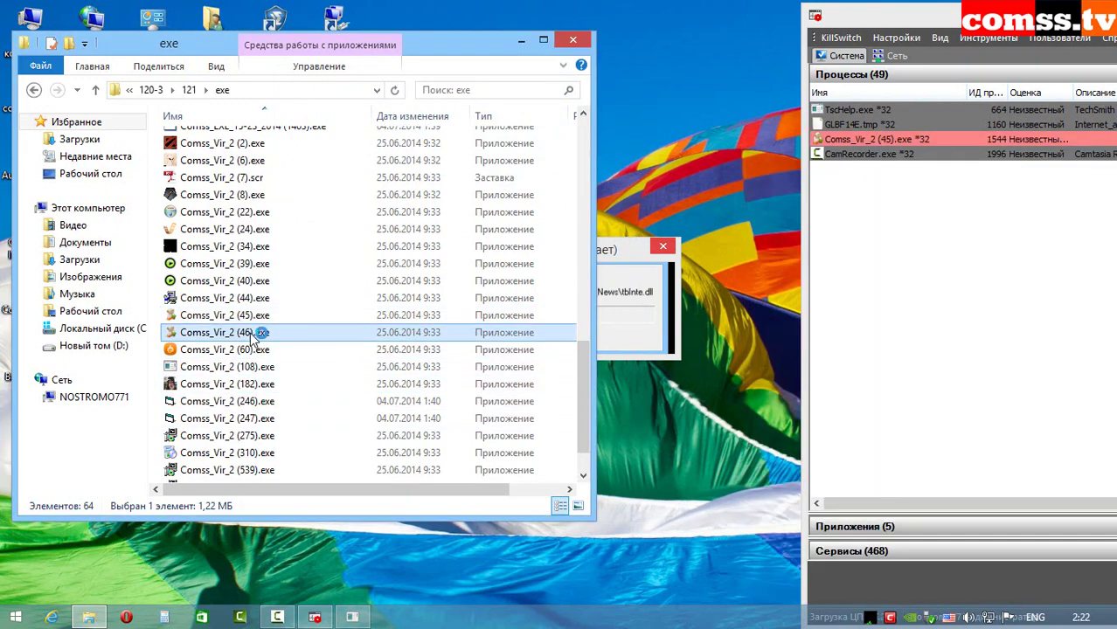
{"action": "left_click", "coordinate": [894, 476]}
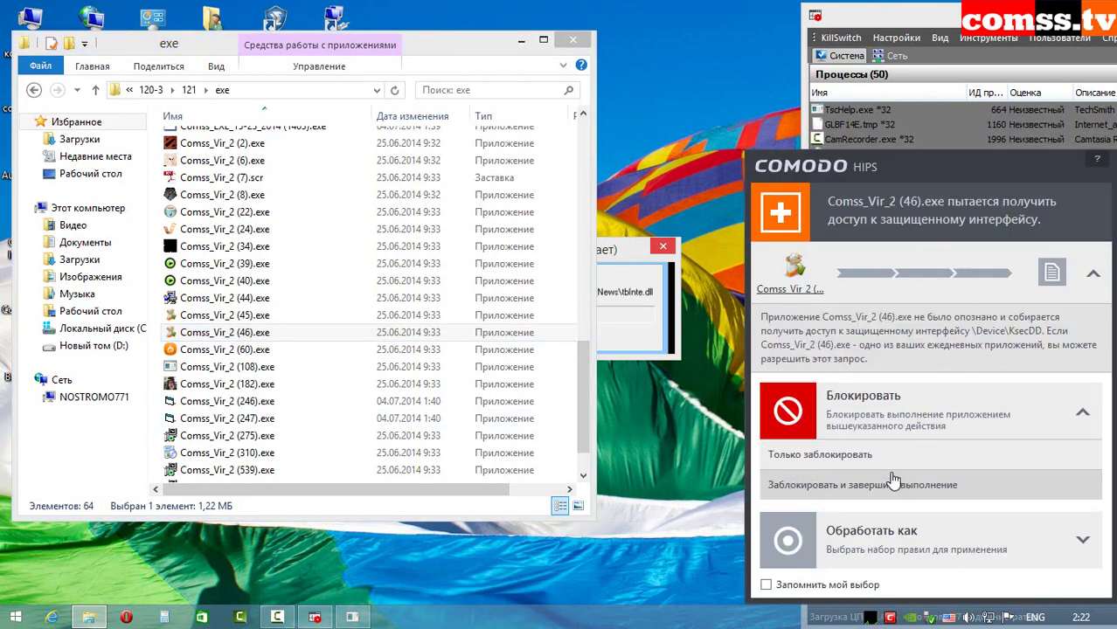
{"action": "left_click", "coordinate": [891, 486]}
Run Comss_Vir_2 (60).exe, blocking and terminating it at its protected-interface and file-modification alerts
{"action": "double_click", "coordinate": [274, 347]}
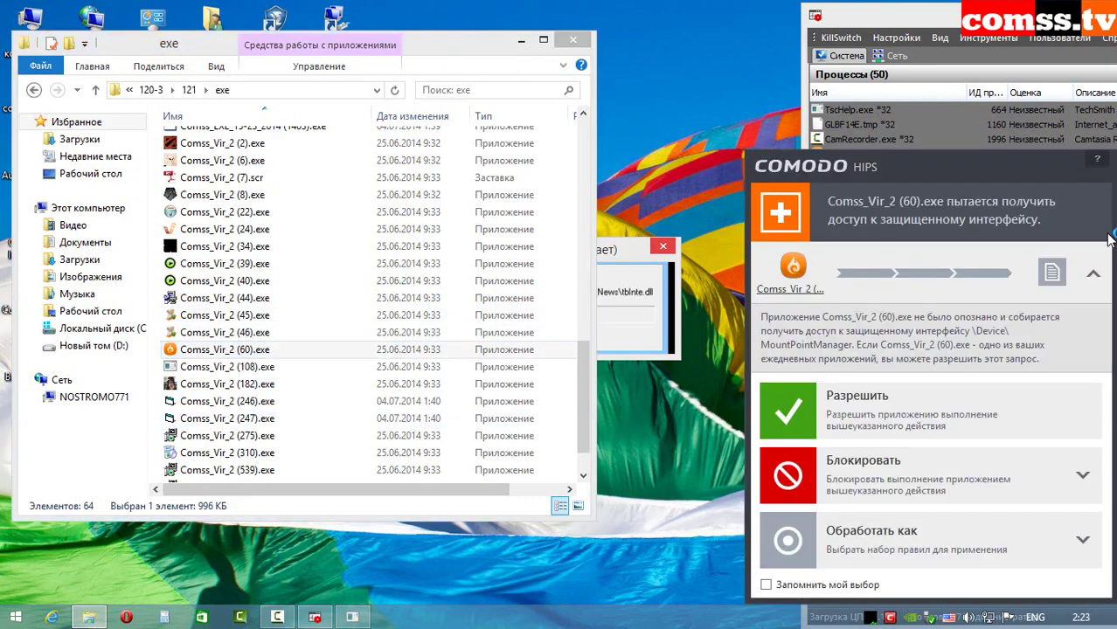
{"action": "left_click", "coordinate": [925, 488]}
{"action": "left_click", "coordinate": [922, 491]}
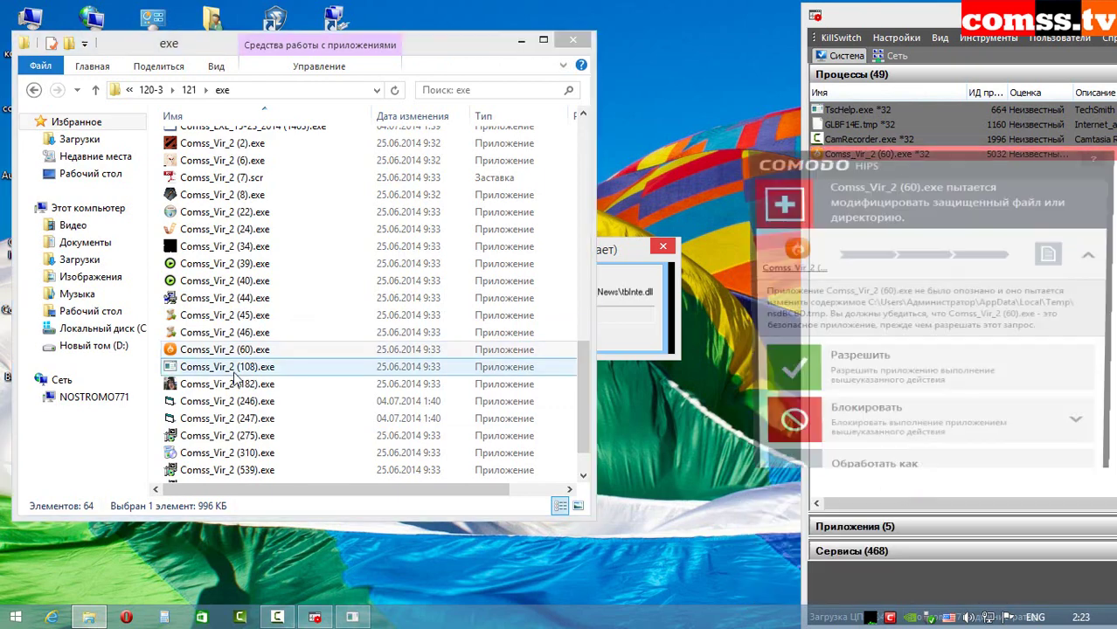
{"action": "left_click", "coordinate": [909, 481]}
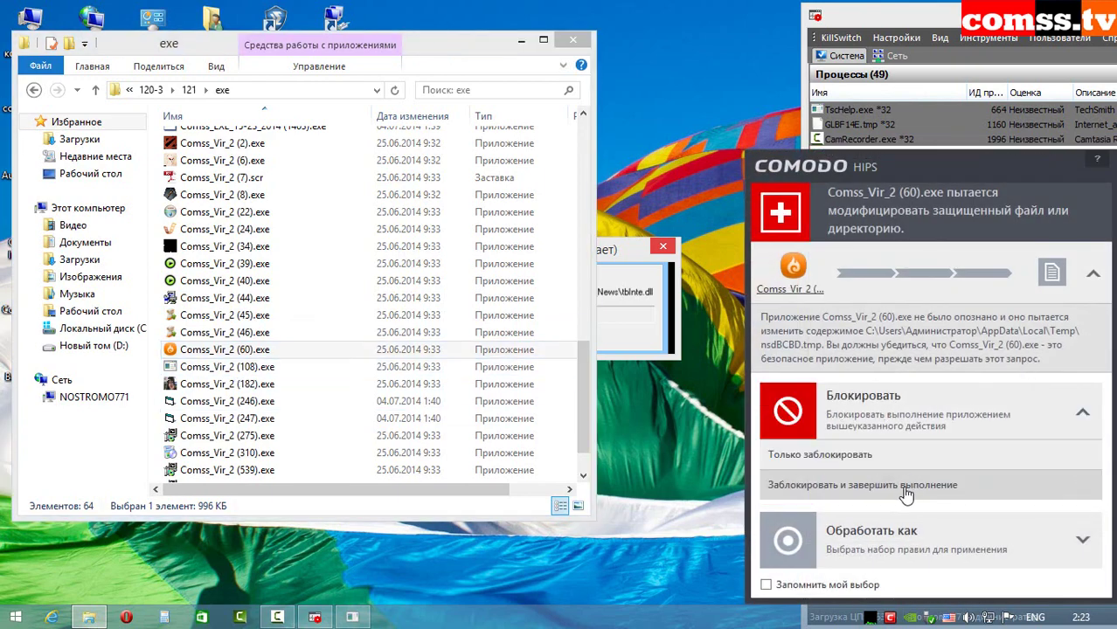
{"action": "left_click", "coordinate": [909, 482]}
Run Comss_Vir_2 (108).exe, blocking and terminating it at its MSCTF.dll global hook alert
{"action": "key", "text": "Down"}
{"action": "key", "text": "Return"}
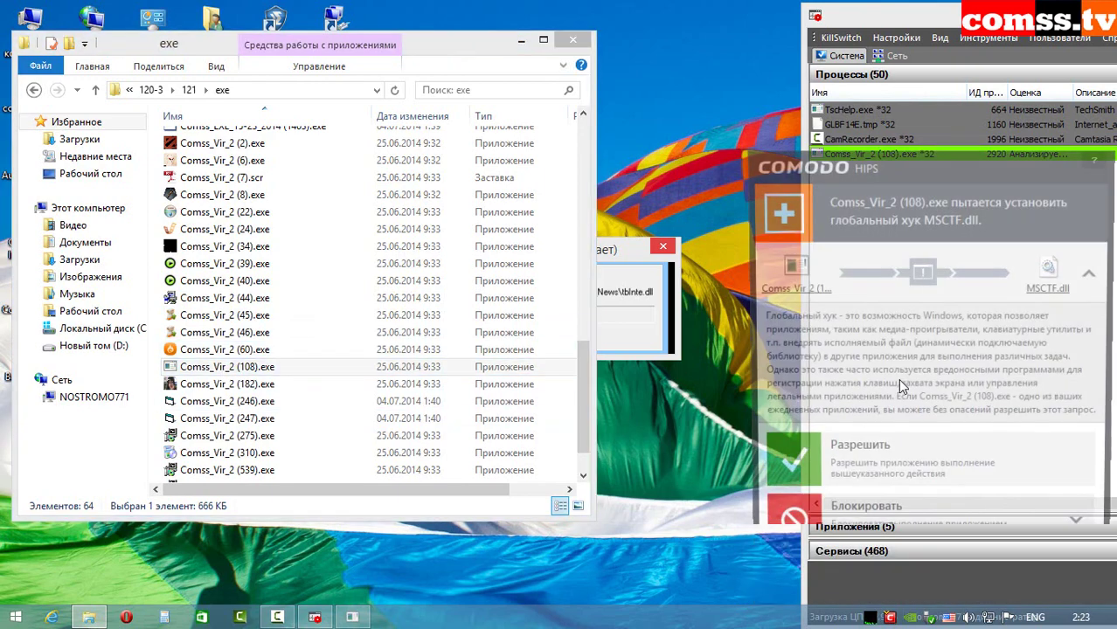
{"action": "left_click", "coordinate": [909, 482]}
{"action": "left_click", "coordinate": [909, 483]}
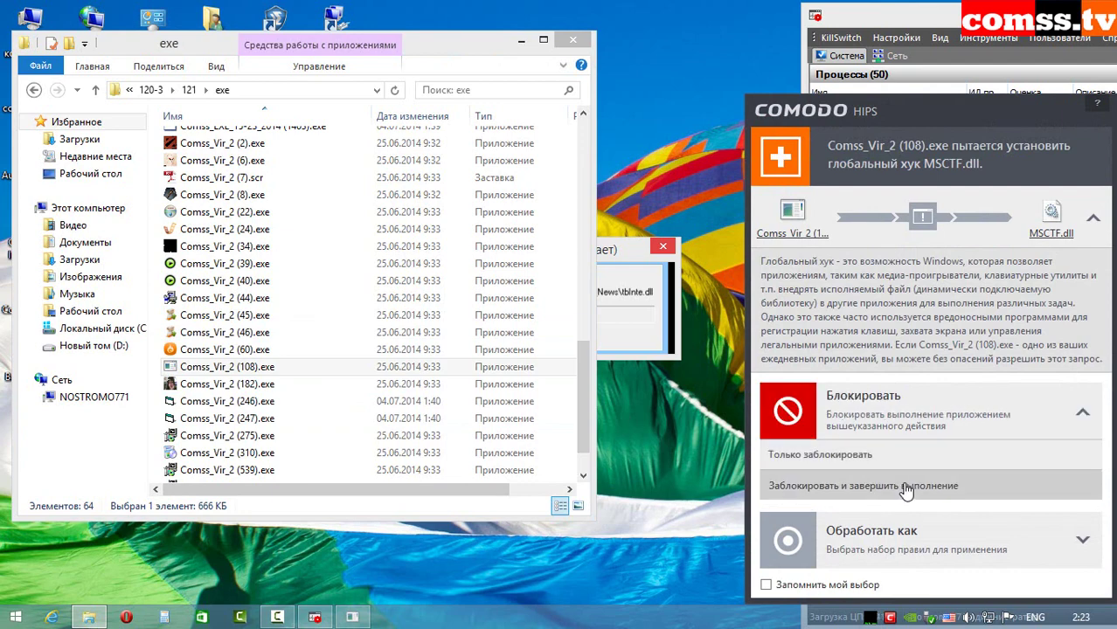
Run Comss_Vir_2 (182).exe, blocking and terminating it at its file-creation and MSCTF.dll global hook alerts
{"action": "double_click", "coordinate": [275, 384]}
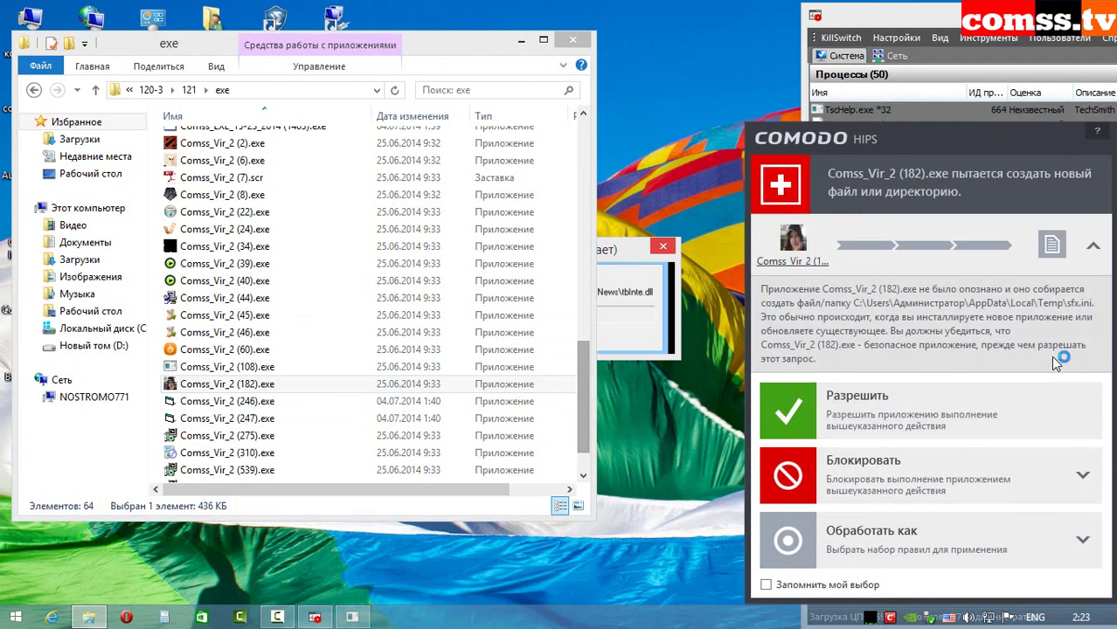
{"action": "left_click", "coordinate": [932, 485]}
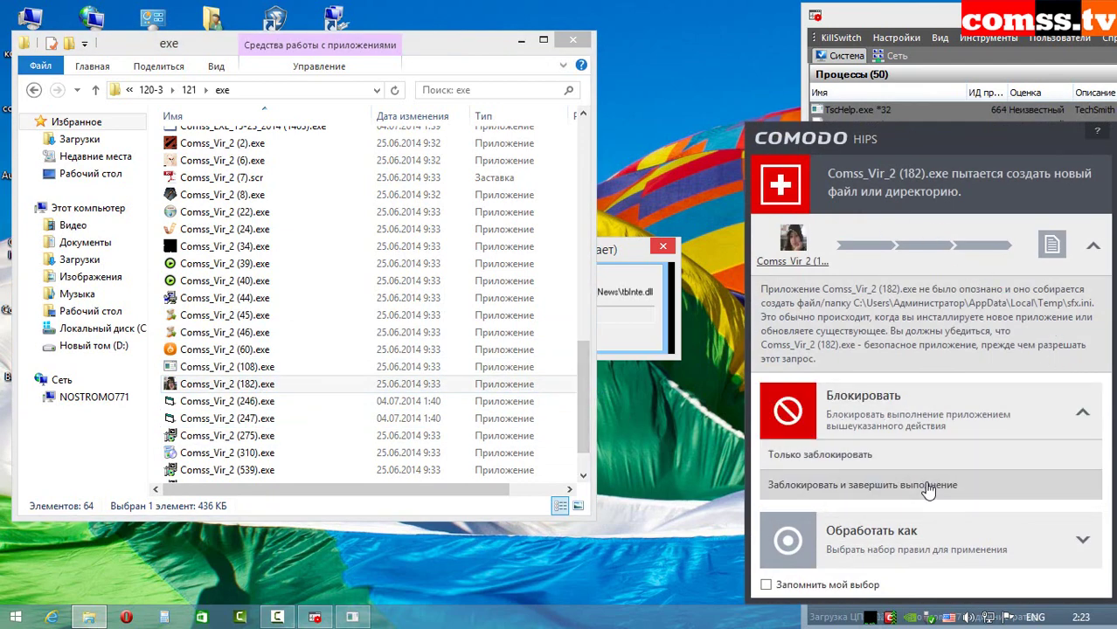
{"action": "left_click", "coordinate": [932, 486]}
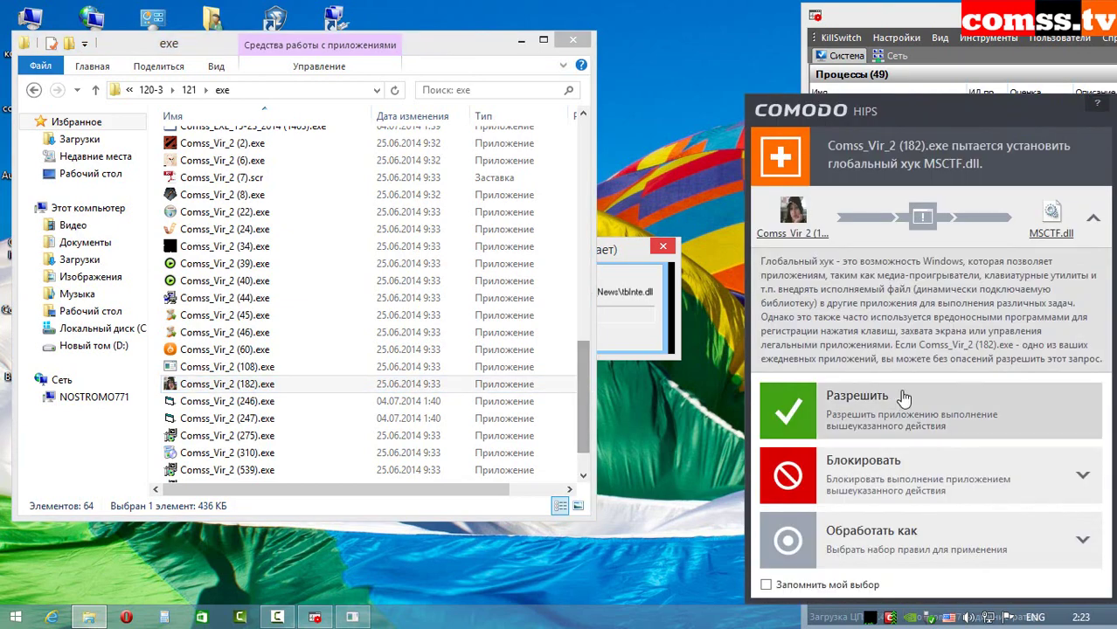
{"action": "left_click", "coordinate": [865, 464]}
{"action": "left_click", "coordinate": [926, 494]}
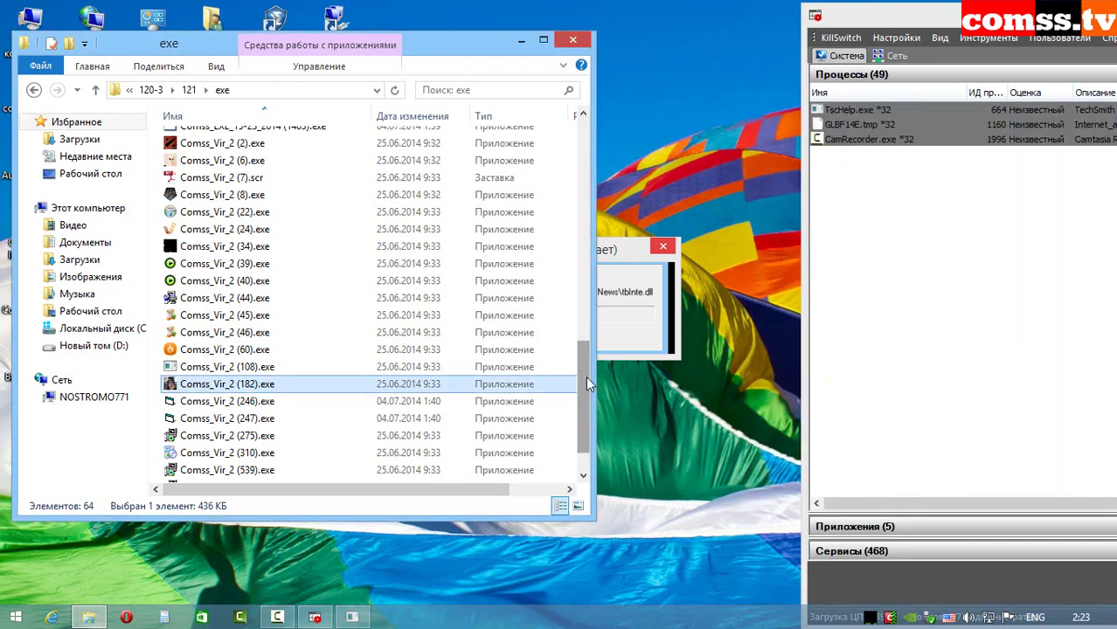
Run Comss_Vir_2 (246).exe and (247).exe, blocking and terminating each at its MSCTF.dll global hook alert
{"action": "scroll", "coordinate": [586, 379], "scroll_direction": "down", "scroll_amount": 1}
{"action": "double_click", "coordinate": [260, 352]}
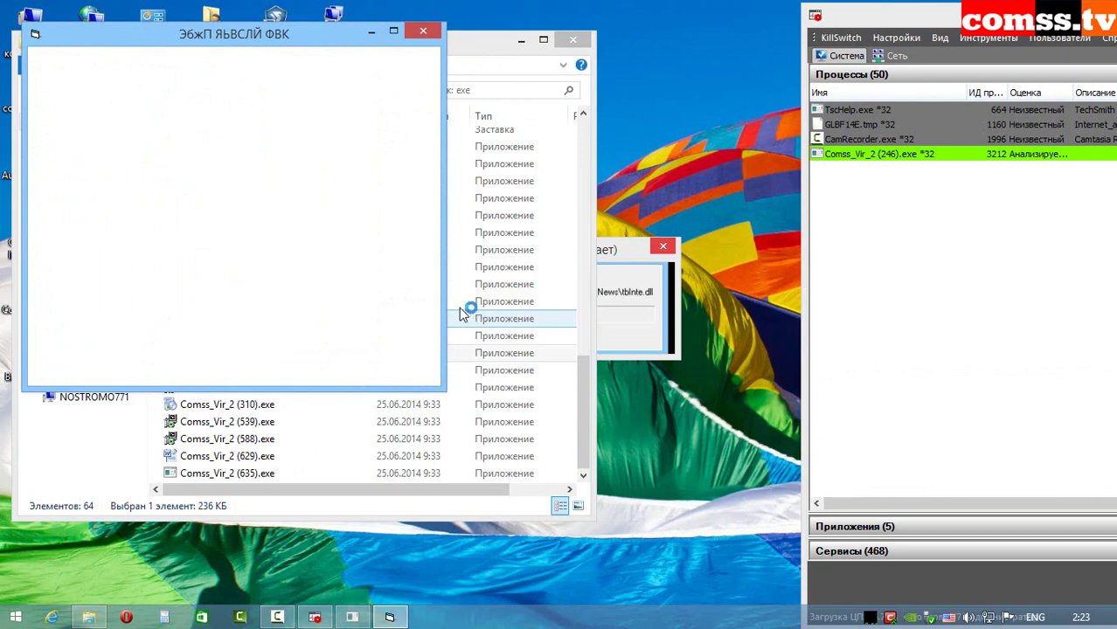
{"action": "left_click", "coordinate": [869, 467]}
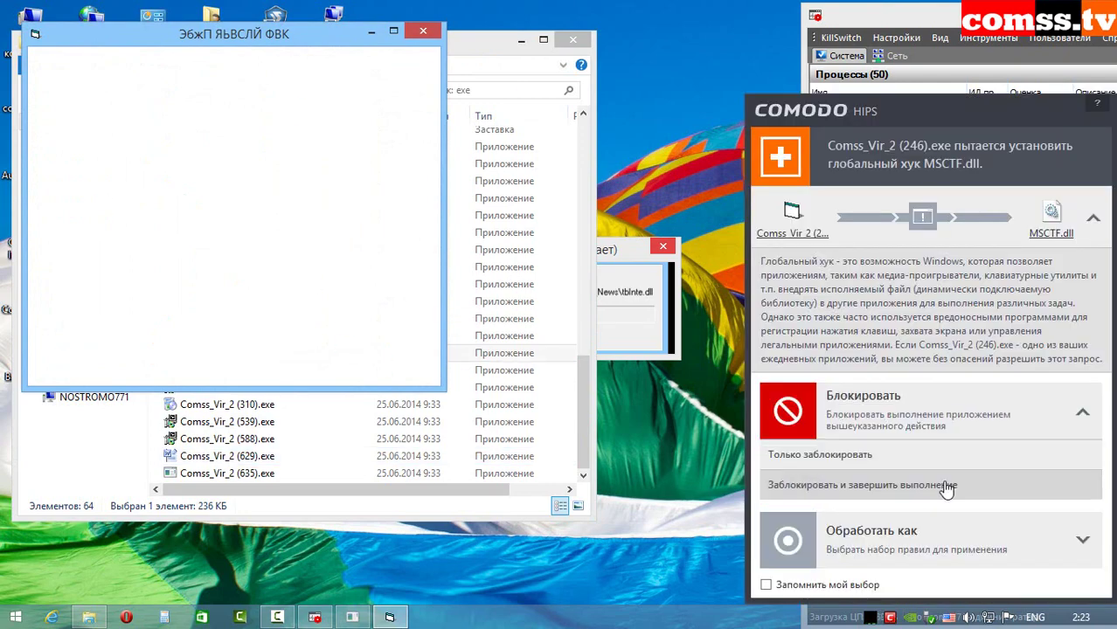
{"action": "left_click", "coordinate": [935, 491]}
{"action": "double_click", "coordinate": [410, 371]}
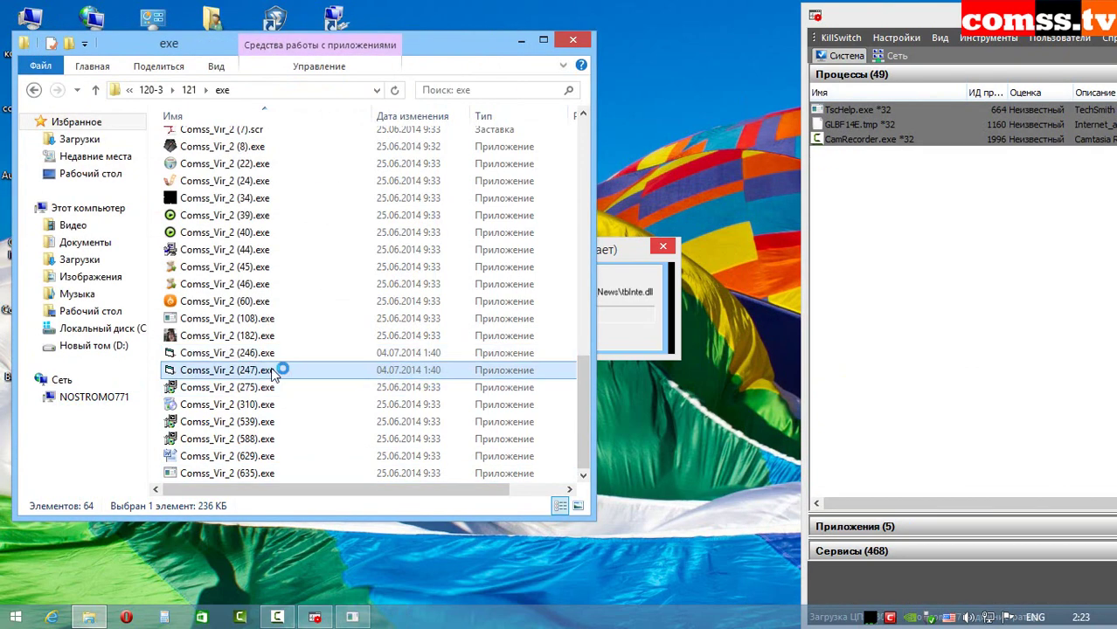
{"action": "left_click", "coordinate": [901, 479]}
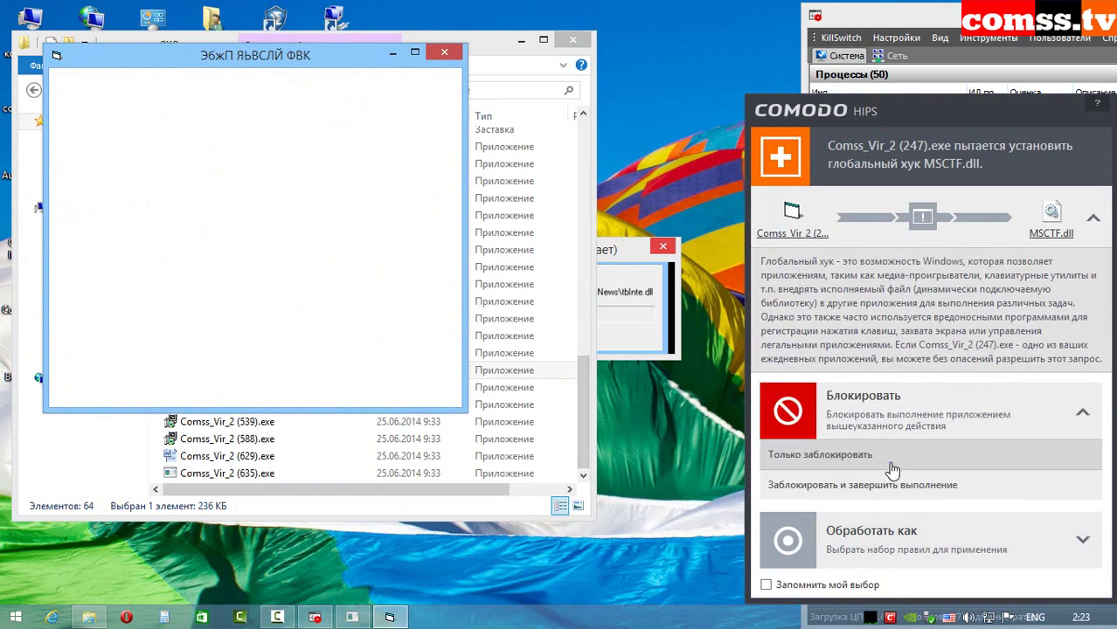
{"action": "left_click", "coordinate": [893, 491]}
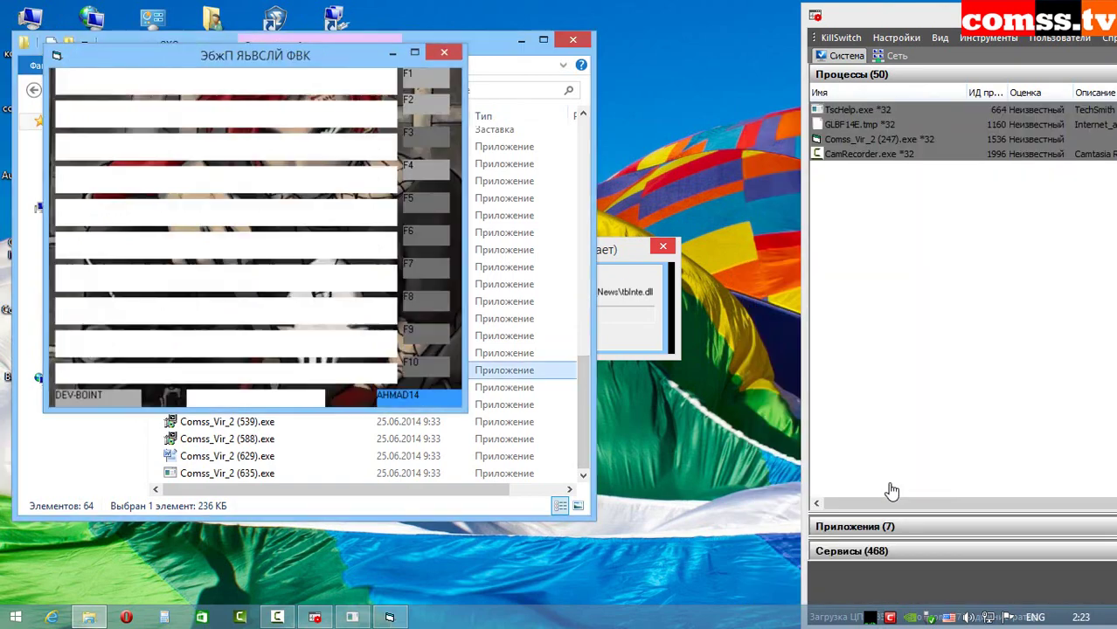
Run Comss_Vir_2 (275).exe, blocking and terminating it at its MountPointManager protected-interface and file-modification alerts
{"action": "double_click", "coordinate": [485, 389]}
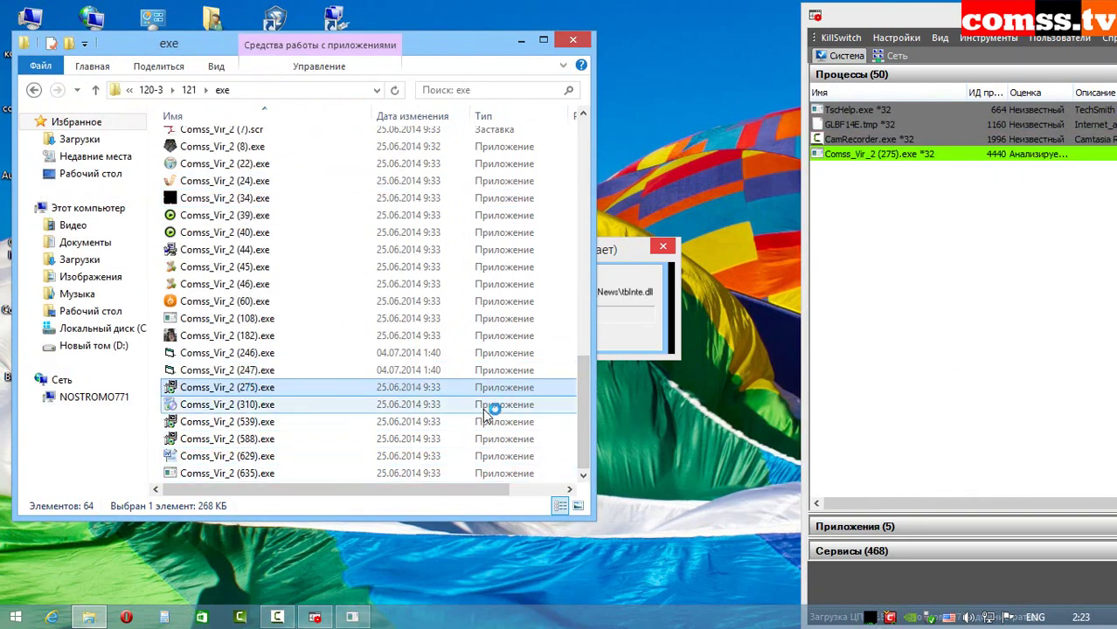
{"action": "left_click", "coordinate": [922, 476]}
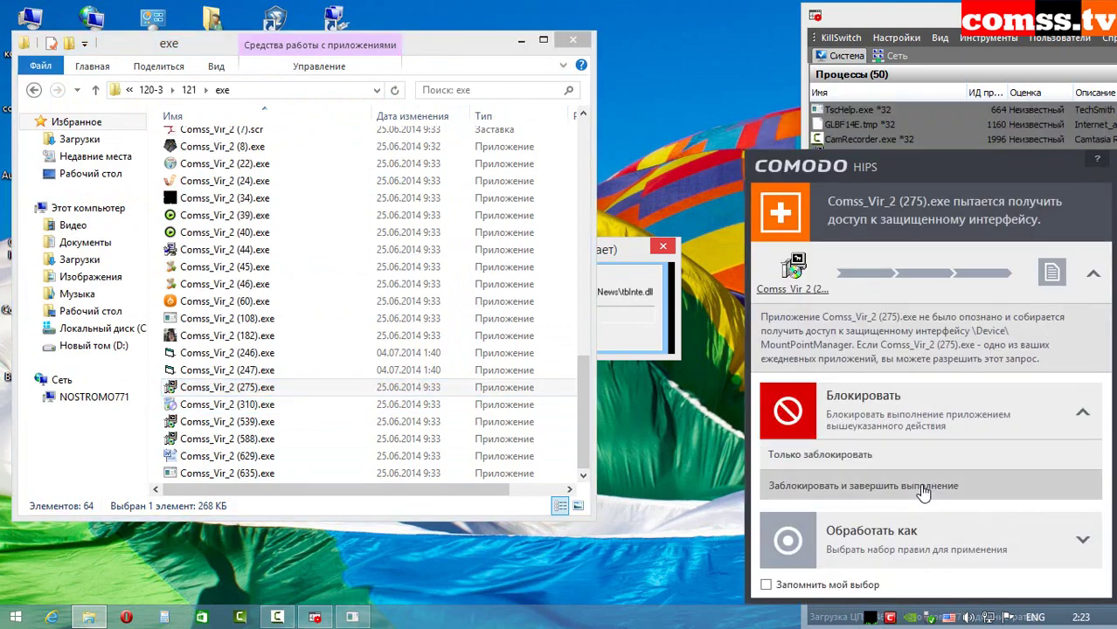
{"action": "left_click", "coordinate": [918, 425]}
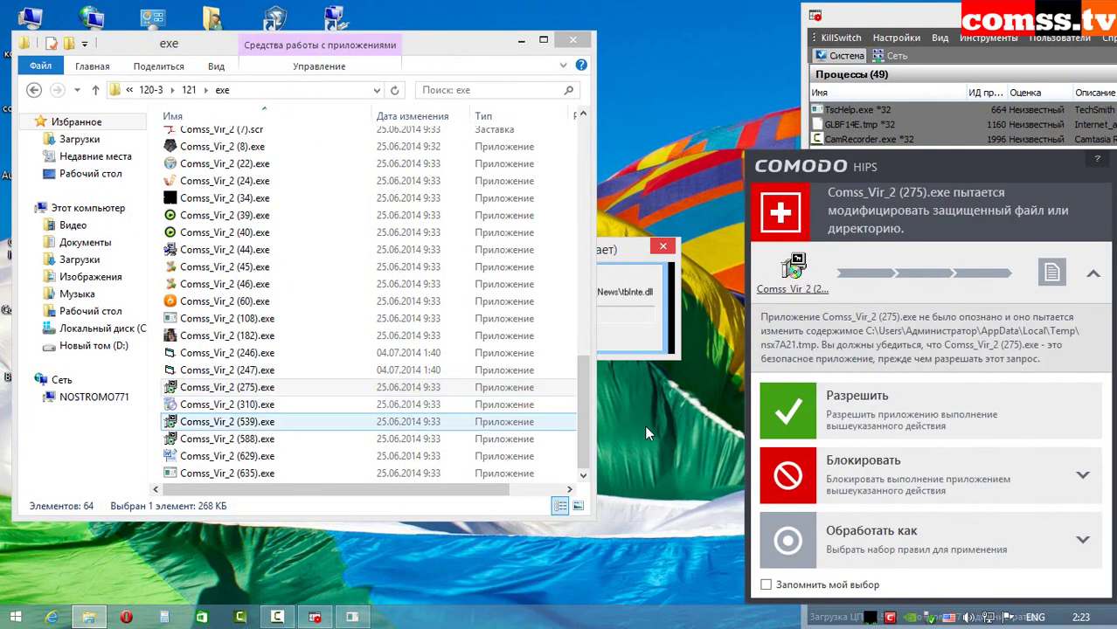
{"action": "left_click", "coordinate": [918, 476]}
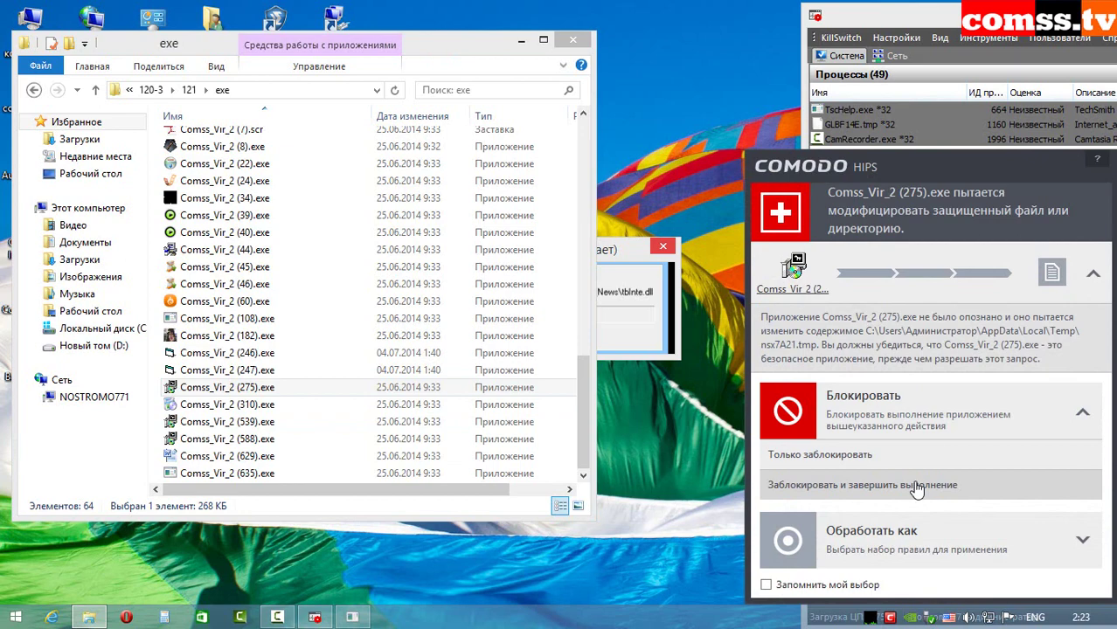
{"action": "left_click", "coordinate": [918, 486]}
Run Comss_Vir_2 (310).exe, blocking and terminating it at its MountPointManager protected-interface and file-modification alerts
{"action": "double_click", "coordinate": [566, 407]}
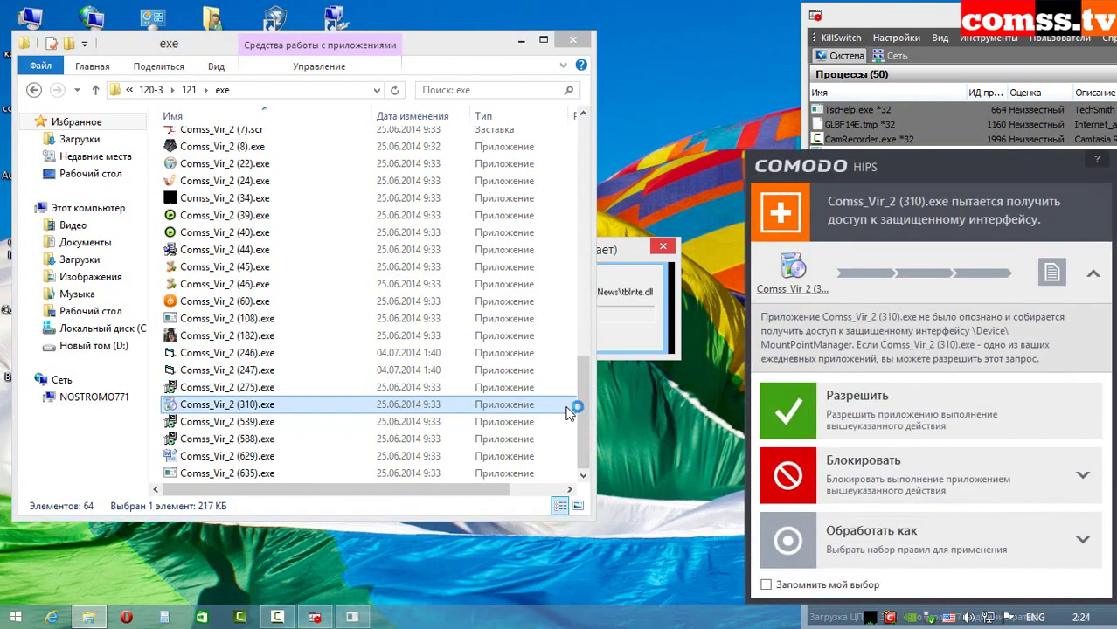
{"action": "left_click", "coordinate": [922, 479]}
{"action": "left_click", "coordinate": [926, 492]}
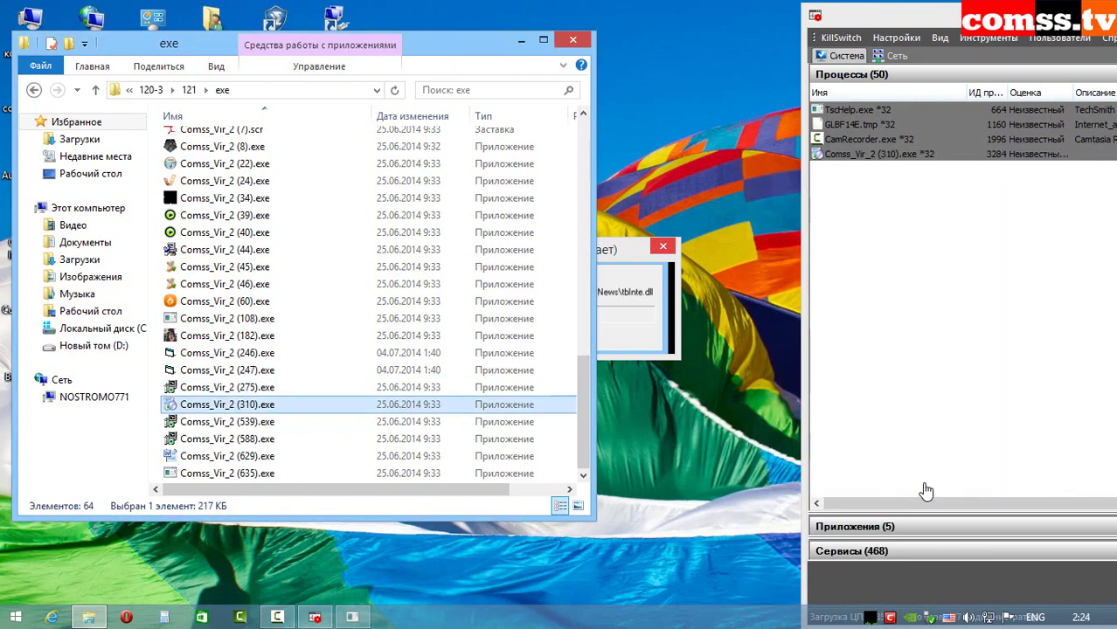
{"action": "left_click", "coordinate": [913, 486]}
{"action": "left_click", "coordinate": [911, 485]}
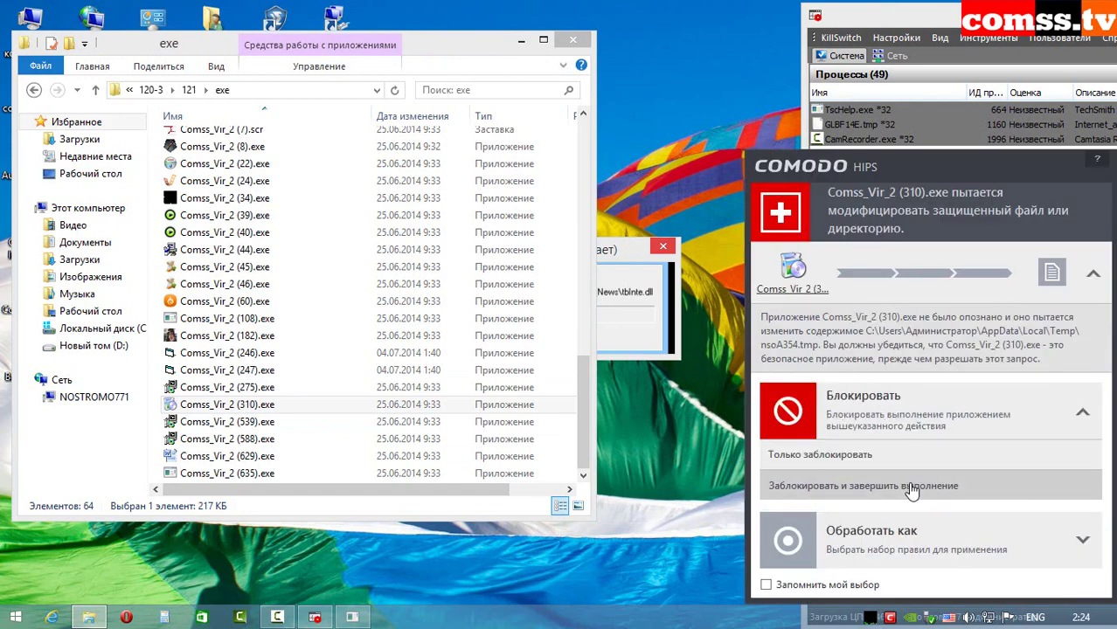
Run Comss_Vir_2 (539).exe, blocking and terminating it at each HIPS alert, including the file-modification one
{"action": "key", "text": "Down"}
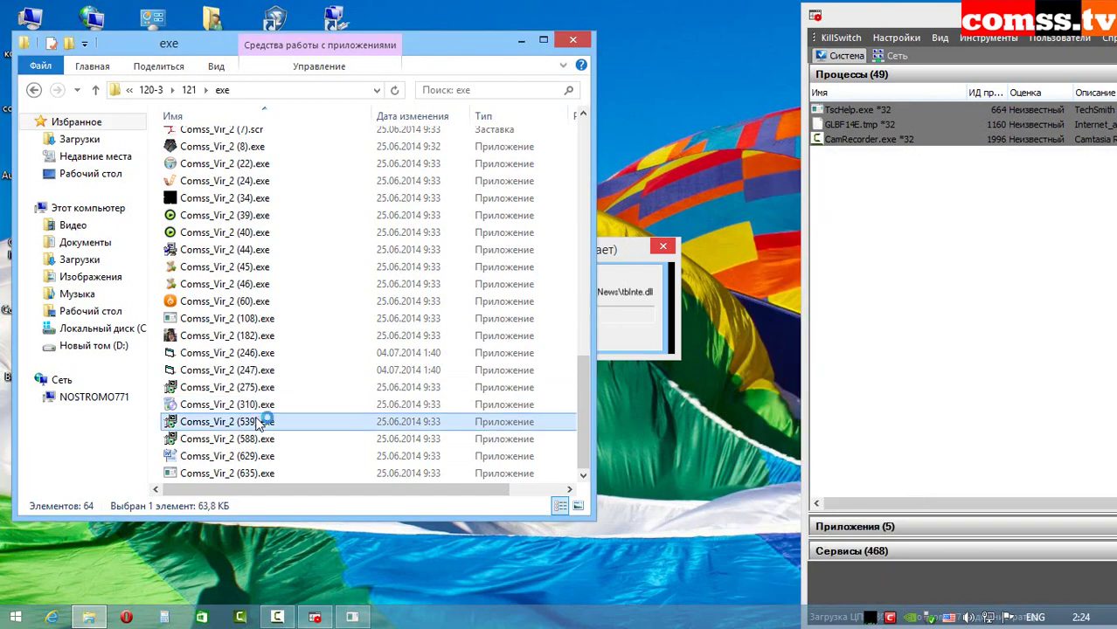
{"action": "key", "text": "Return"}
{"action": "left_click", "coordinate": [922, 479]}
{"action": "left_click", "coordinate": [922, 491]}
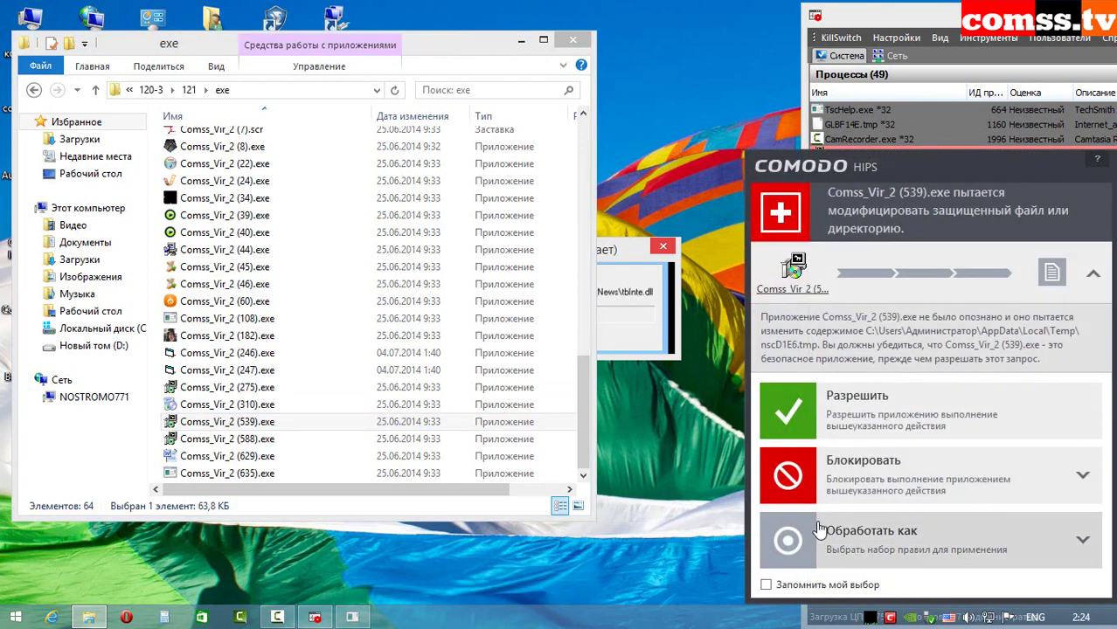
{"action": "left_click", "coordinate": [907, 479]}
{"action": "left_click", "coordinate": [913, 490]}
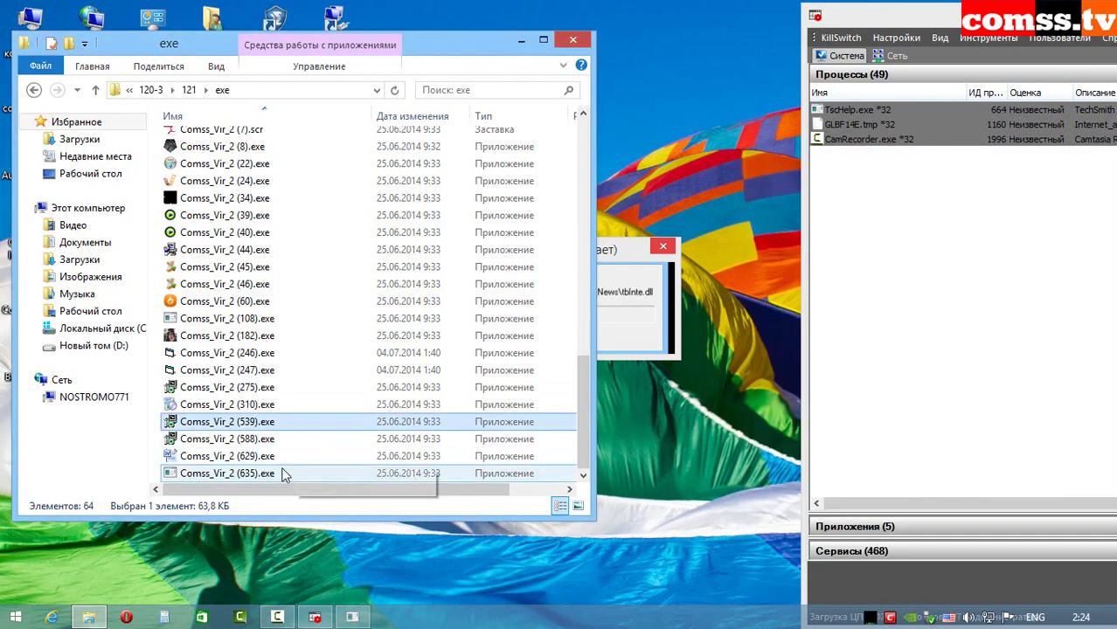
Run Comss_Vir_2 (588).exe, blocking and terminating it at its MountPointManager protected-interface and file-modification alerts
{"action": "double_click", "coordinate": [271, 441]}
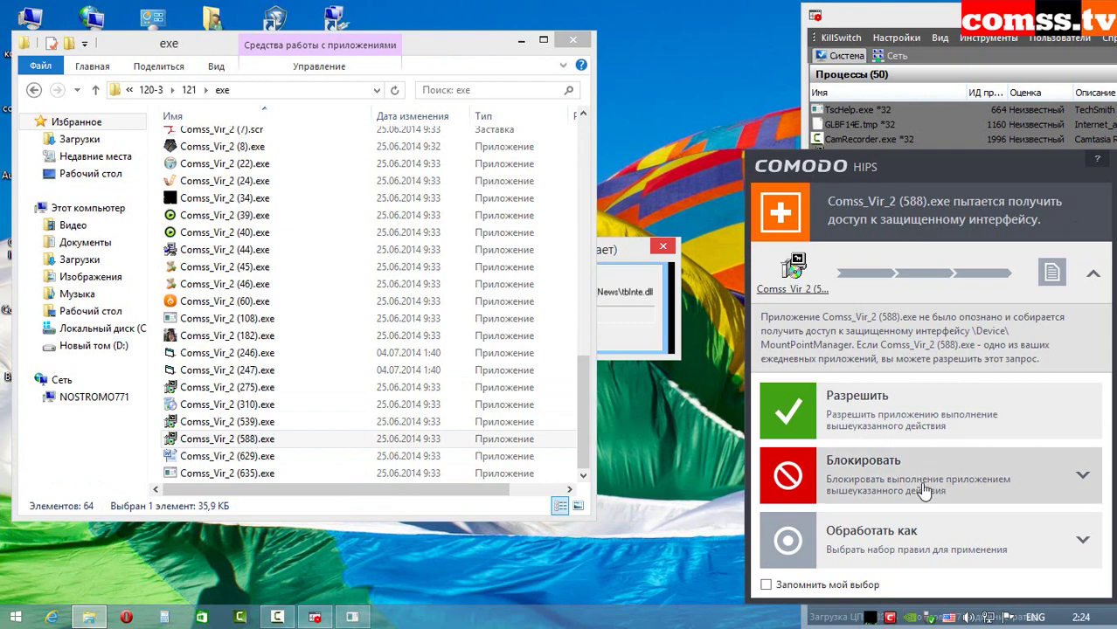
{"action": "left_click", "coordinate": [918, 477]}
{"action": "left_click", "coordinate": [922, 492]}
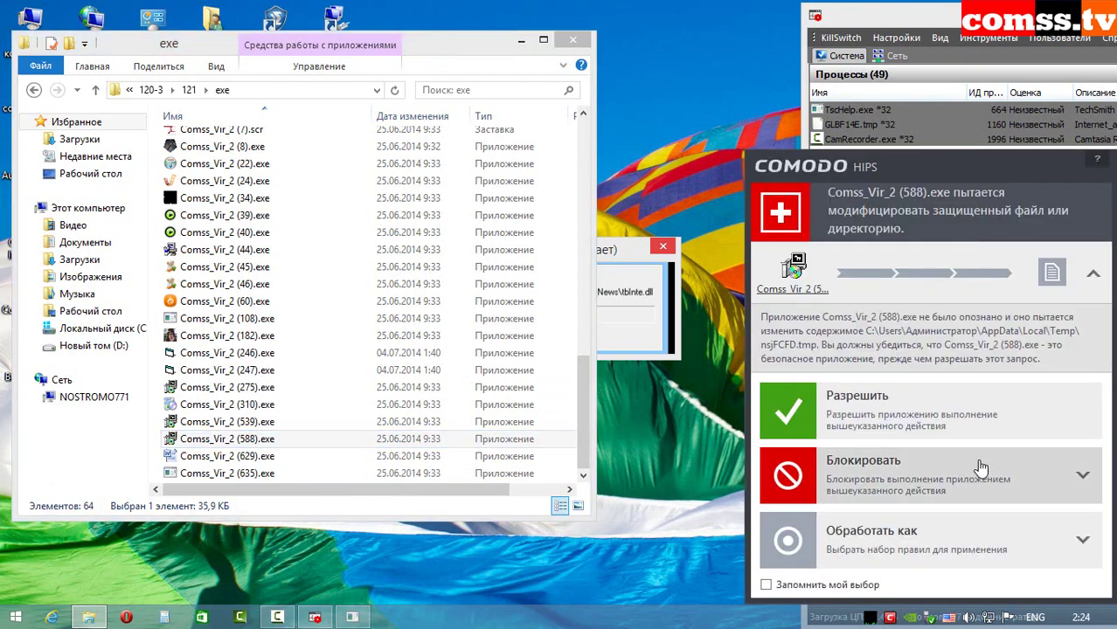
{"action": "left_click", "coordinate": [980, 464]}
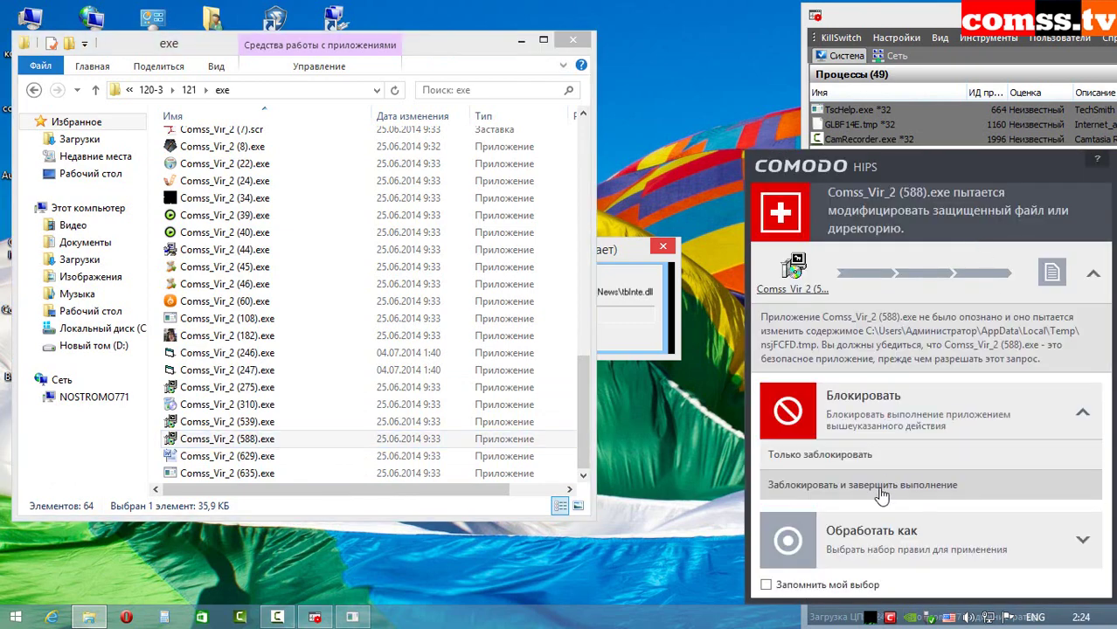
{"action": "left_click", "coordinate": [881, 494]}
Run Comss_Vir_2 (629).exe, blocking and terminating it at its Windows Sockets and counters.dat alerts, and try to run Comss_Vir_2 (635).exe
{"action": "double_click", "coordinate": [271, 456]}
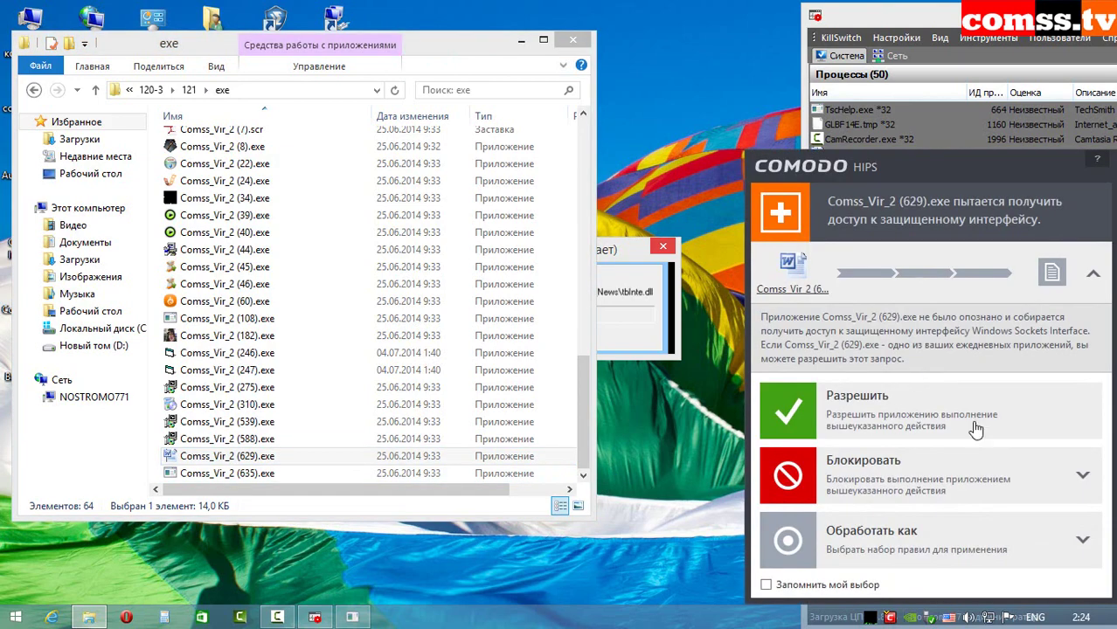
{"action": "left_click", "coordinate": [897, 483]}
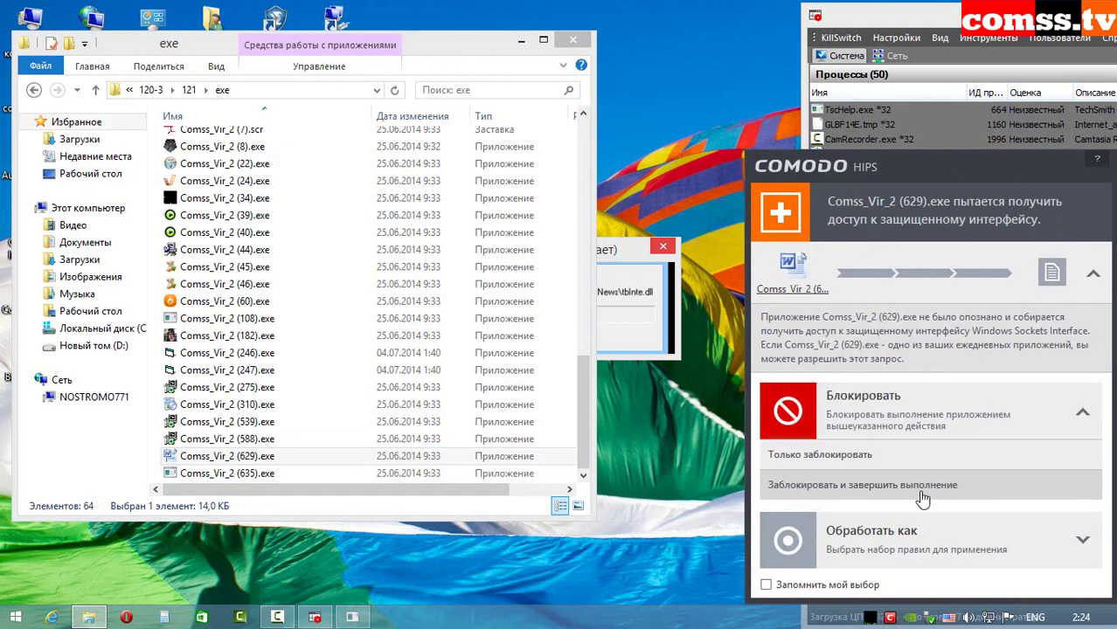
{"action": "left_click", "coordinate": [904, 491]}
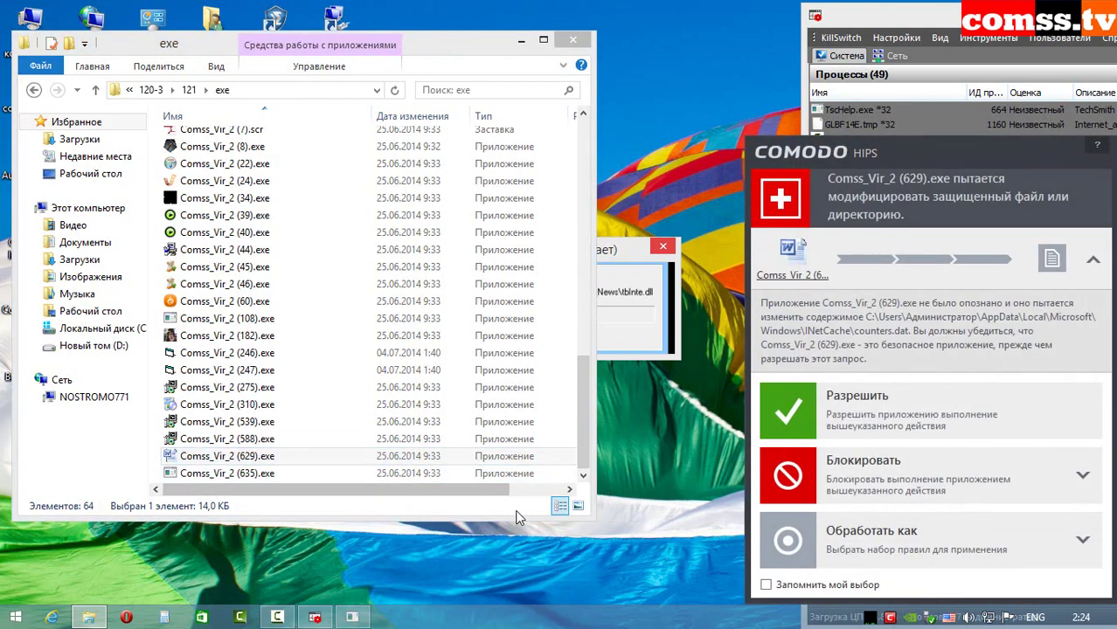
{"action": "left_click", "coordinate": [905, 486]}
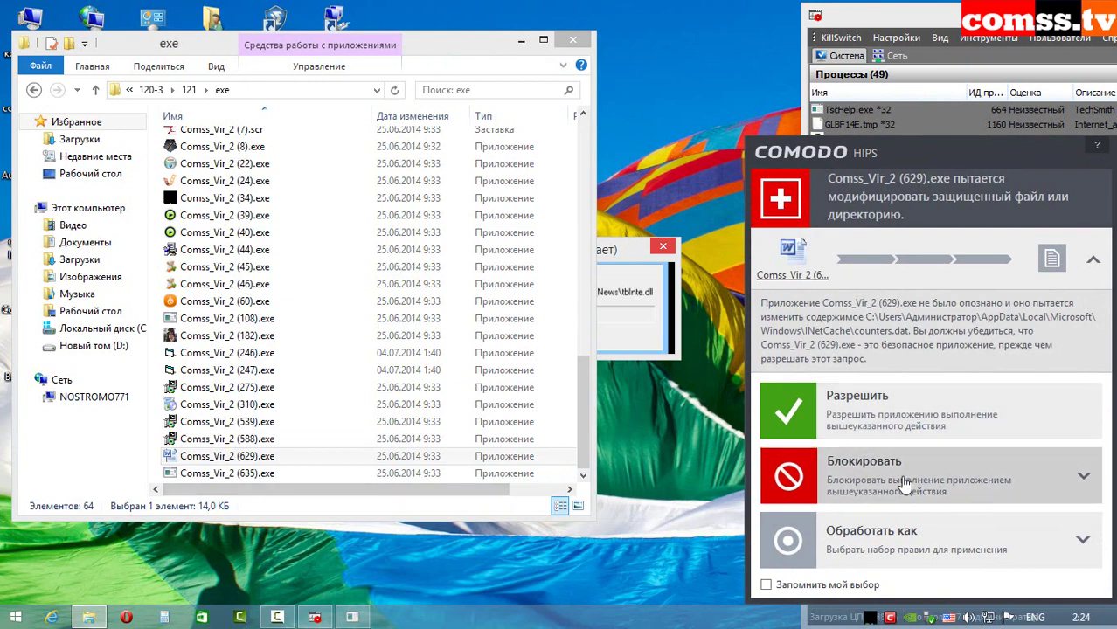
{"action": "left_click", "coordinate": [906, 490]}
{"action": "double_click", "coordinate": [256, 472]}
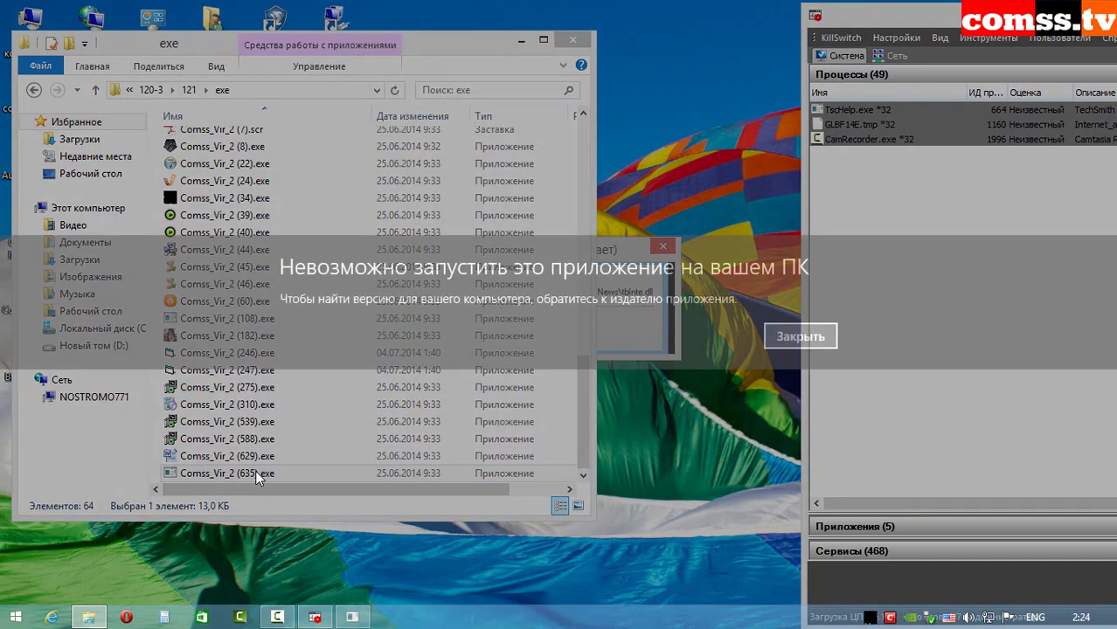
{"action": "left_click", "coordinate": [791, 336]}
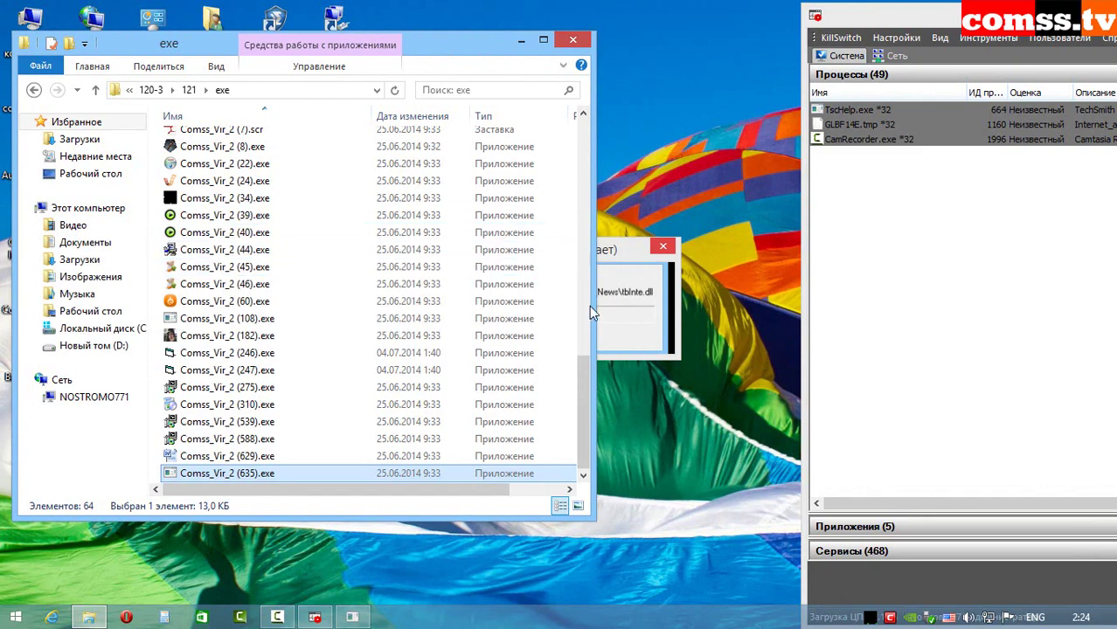
Close the hung Installing window, blocking and terminating WerFault.exe at its alert about accessing GLBF14E.tmp in memory
{"action": "left_click", "coordinate": [613, 255]}
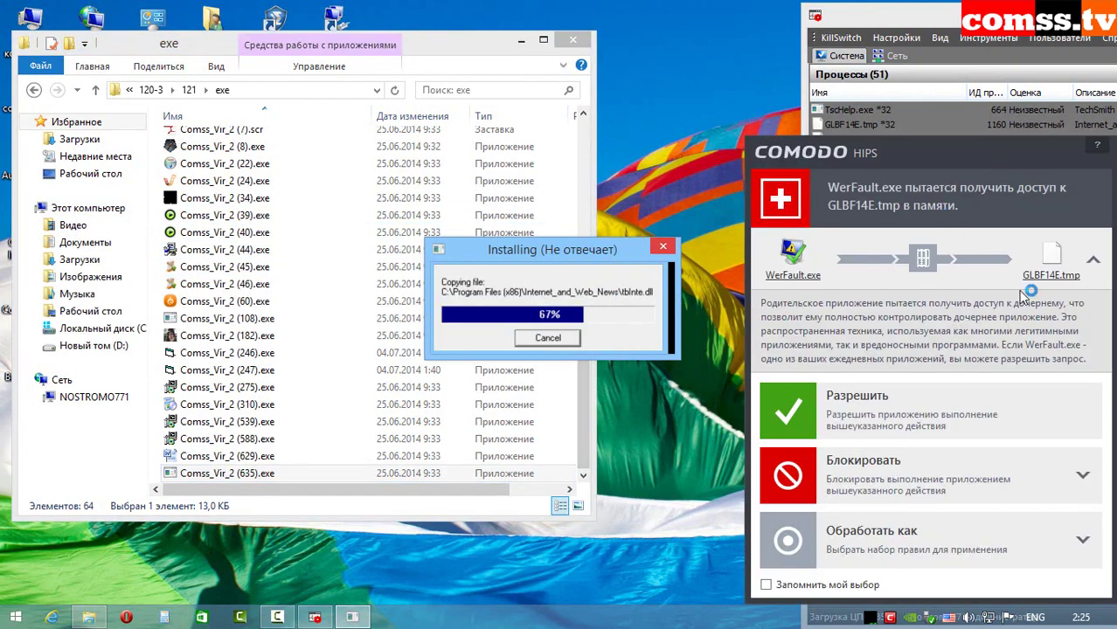
{"action": "left_click", "coordinate": [900, 479]}
{"action": "left_click", "coordinate": [899, 487]}
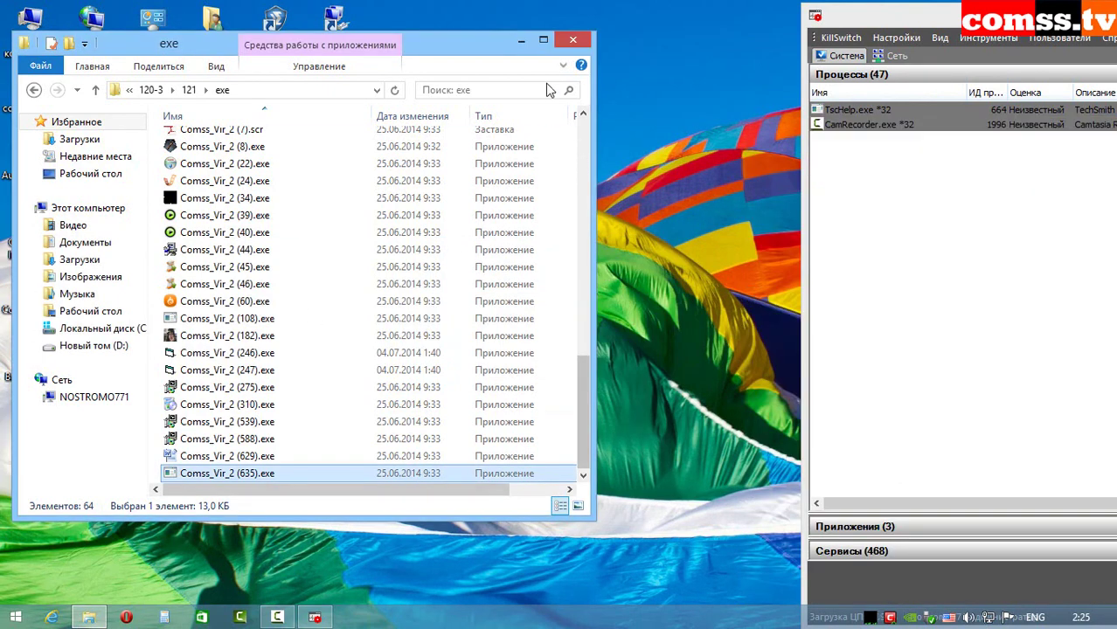
Delete all the samples in the exe folder and close the folder window
{"action": "left_click", "coordinate": [221, 150]}
{"action": "key", "text": "ctrl+a"}
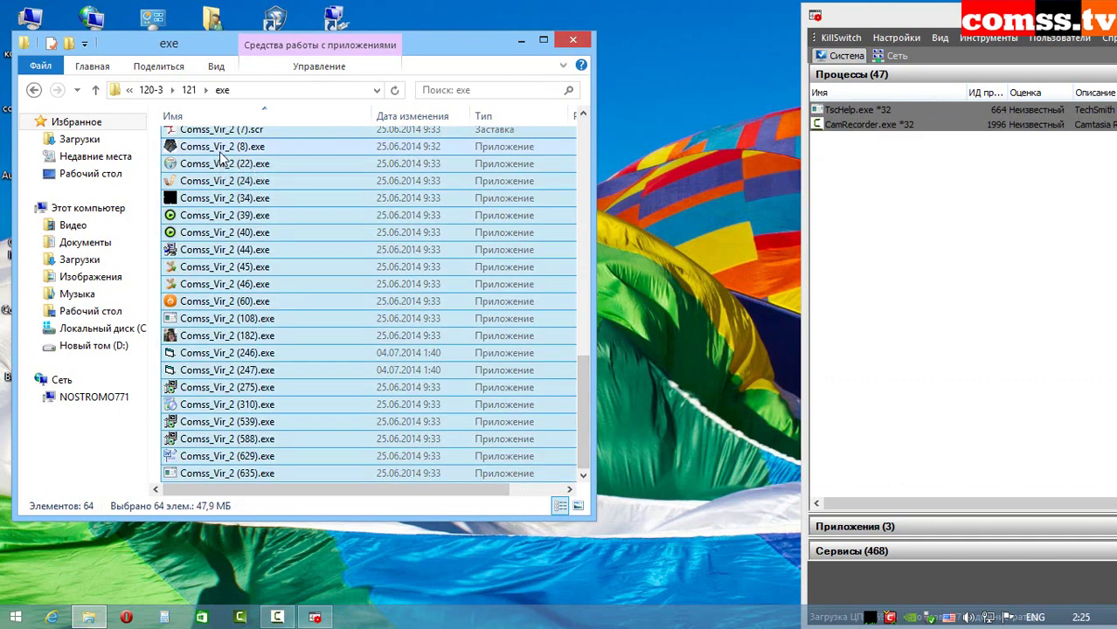
{"action": "key", "text": "Delete"}
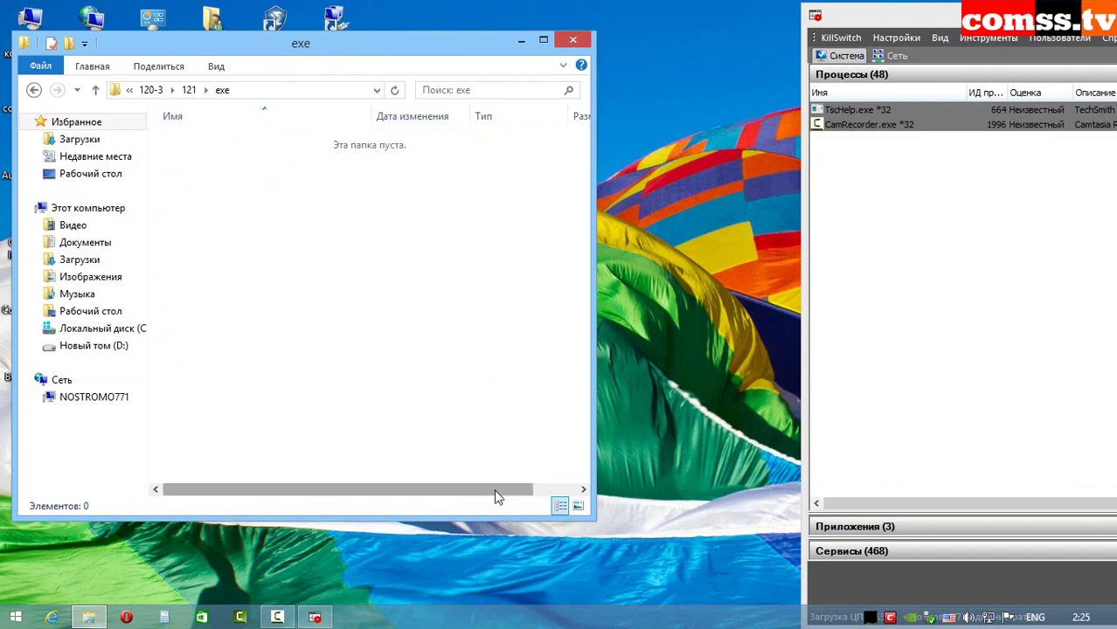
{"action": "left_click_drag", "start_coordinate": [494, 490], "coordinate": [539, 489]}
{"action": "left_click", "coordinate": [574, 39]}
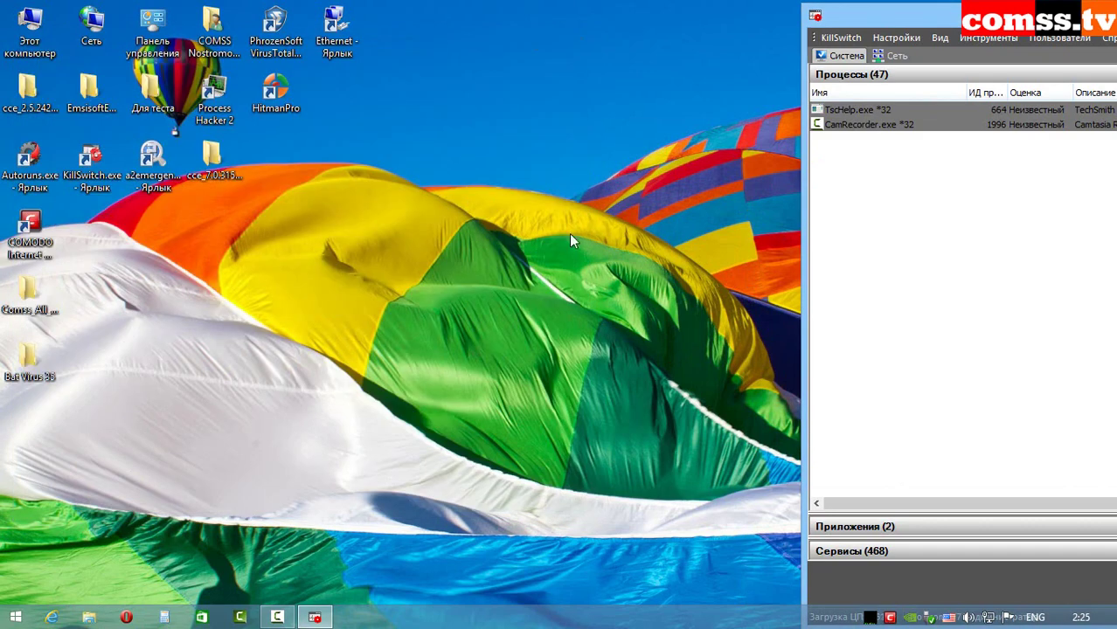
Open the Bat Virus folder inside the Bat Virus 35 folder on the desktop
{"action": "left_click", "coordinate": [30, 301]}
{"action": "double_click", "coordinate": [40, 373]}
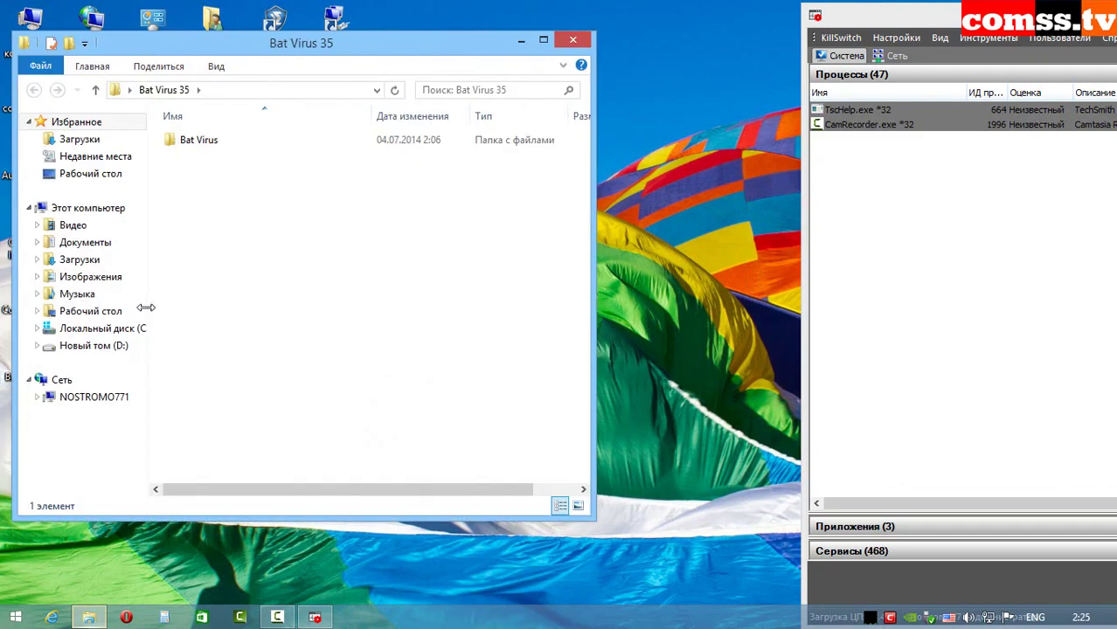
{"action": "double_click", "coordinate": [198, 143]}
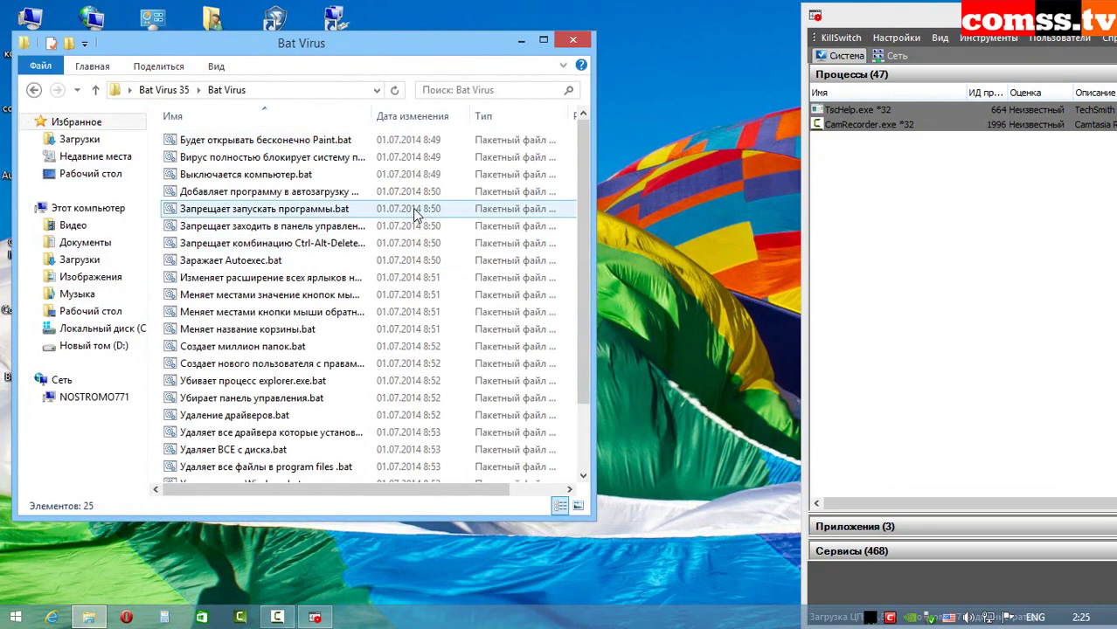
Run "Будет открывать бесконечно Paint.bat", blocking and terminating it at its conhost.exe execution alerts
{"action": "left_click", "coordinate": [297, 142]}
{"action": "double_click", "coordinate": [300, 145]}
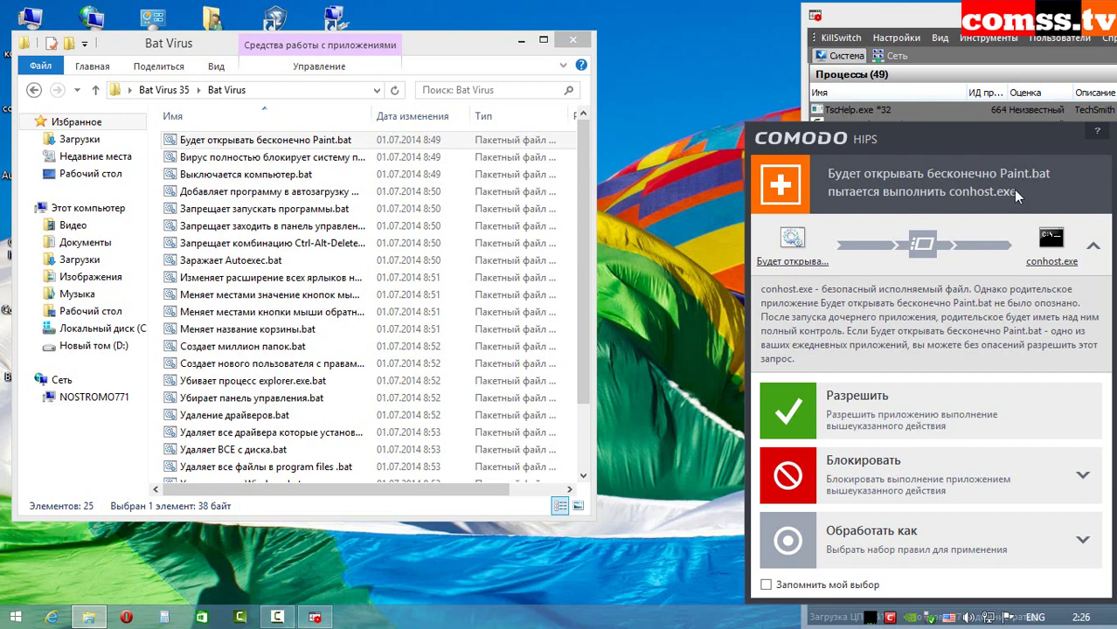
{"action": "left_click", "coordinate": [906, 474]}
{"action": "left_click", "coordinate": [906, 488]}
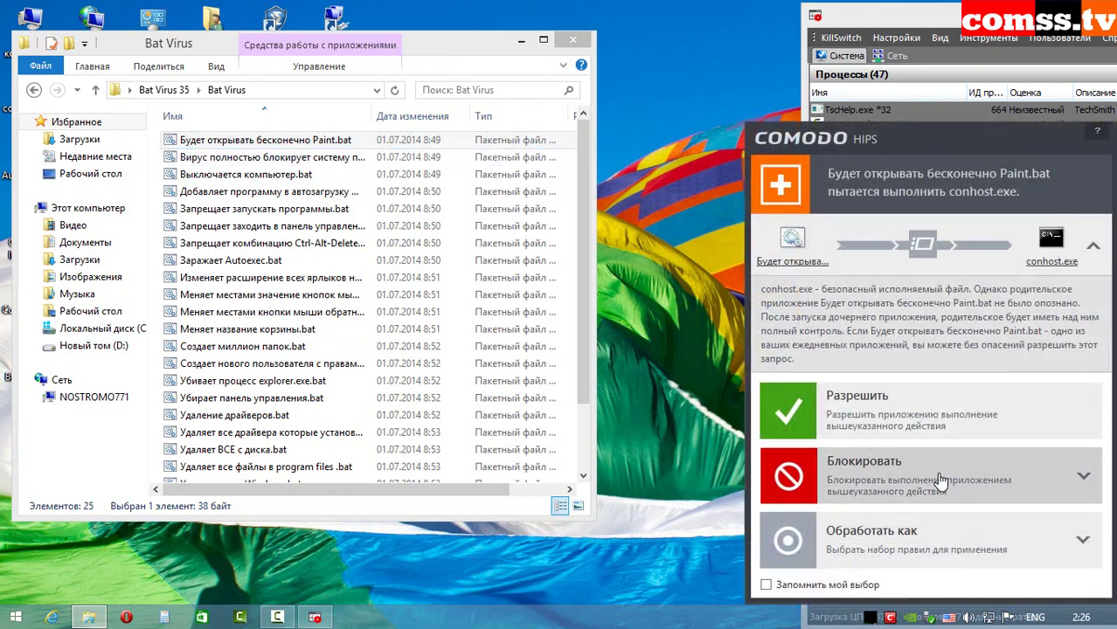
{"action": "left_click", "coordinate": [870, 489]}
{"action": "left_click", "coordinate": [869, 489]}
Run "Вирус полностью блокирует систему при запуске Win - 200393.bat", blocking and terminating it at its conhost.exe execution alerts
{"action": "left_click", "coordinate": [299, 159]}
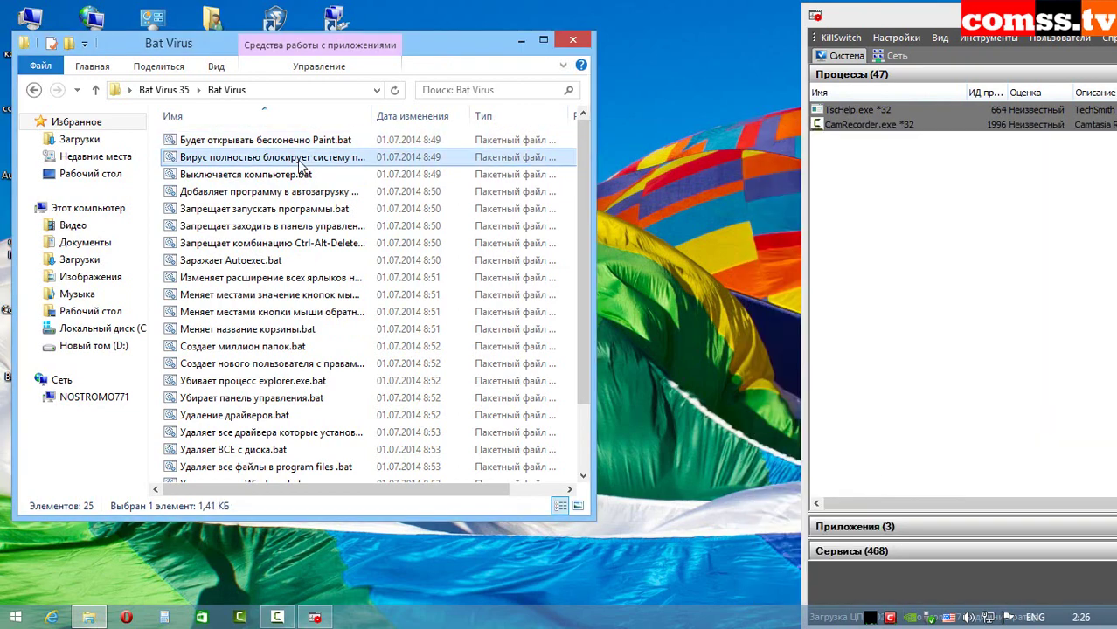
{"action": "double_click", "coordinate": [300, 164]}
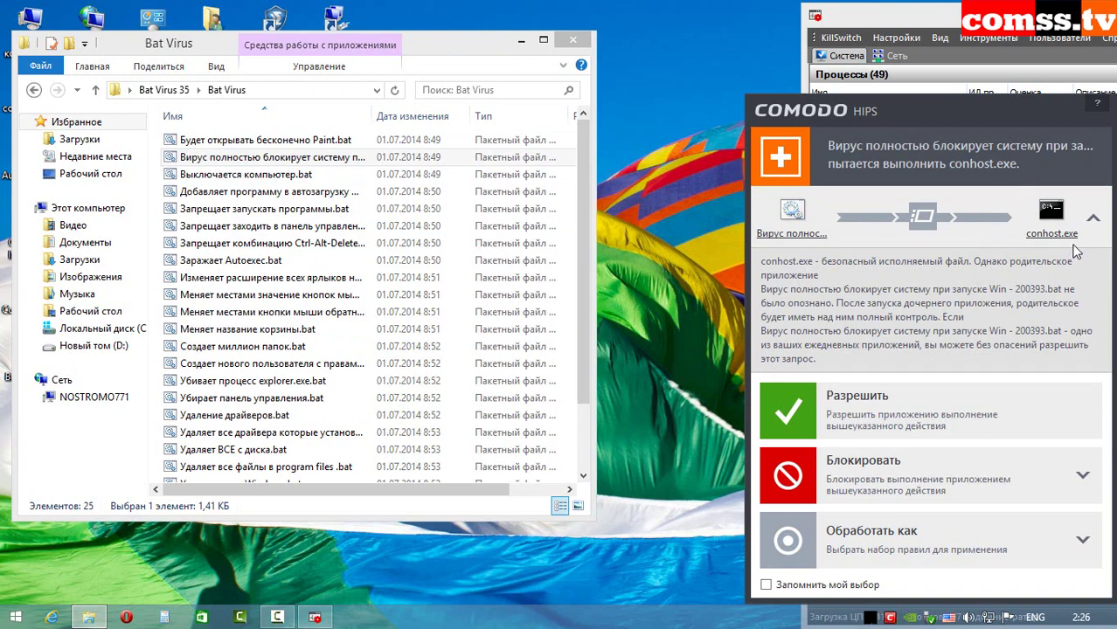
{"action": "left_click", "coordinate": [874, 477]}
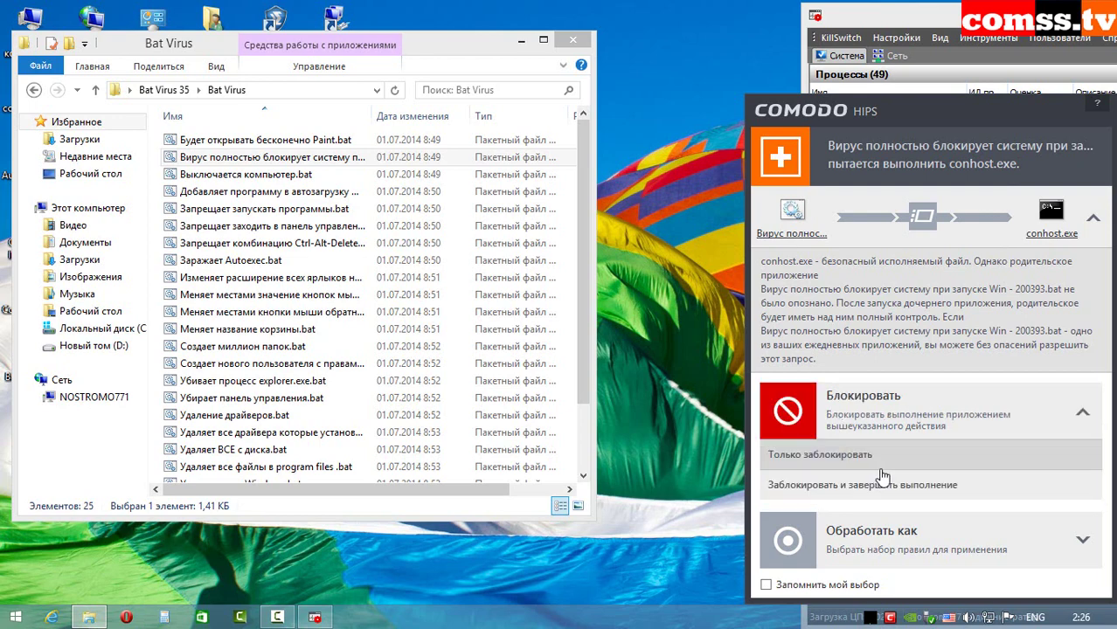
{"action": "left_click", "coordinate": [838, 416]}
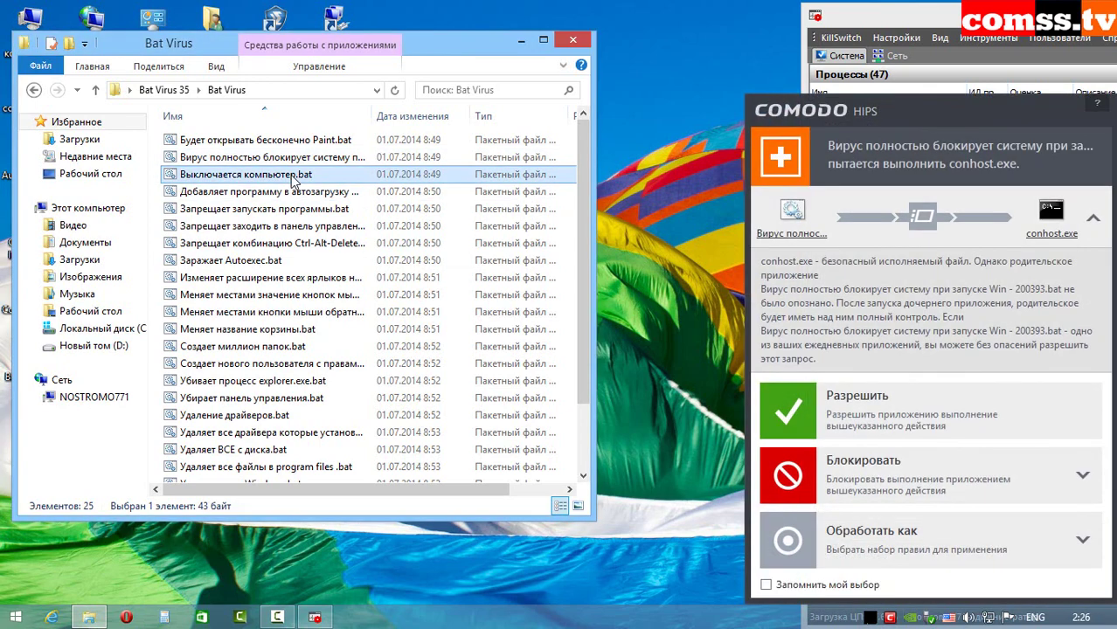
{"action": "left_click", "coordinate": [909, 482]}
{"action": "left_click", "coordinate": [916, 490]}
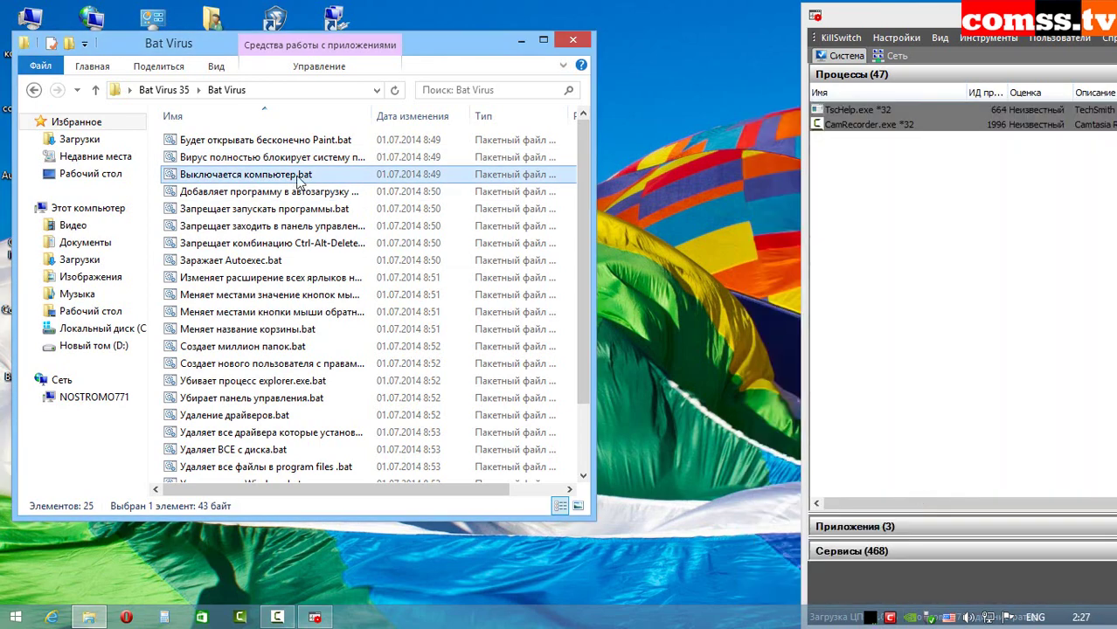
Run "Выключается компьютер.bat", blocking and terminating it at its conhost.exe execution alerts
{"action": "double_click", "coordinate": [297, 178]}
{"action": "left_click", "coordinate": [941, 490]}
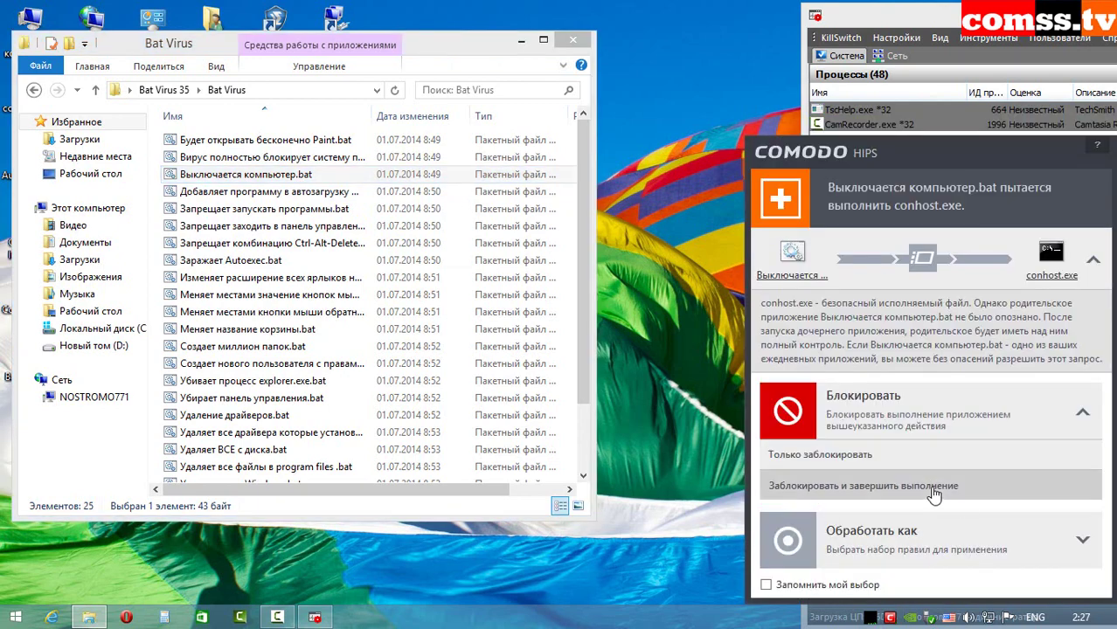
{"action": "left_click", "coordinate": [935, 489]}
{"action": "left_click", "coordinate": [935, 486]}
{"action": "left_click", "coordinate": [927, 495]}
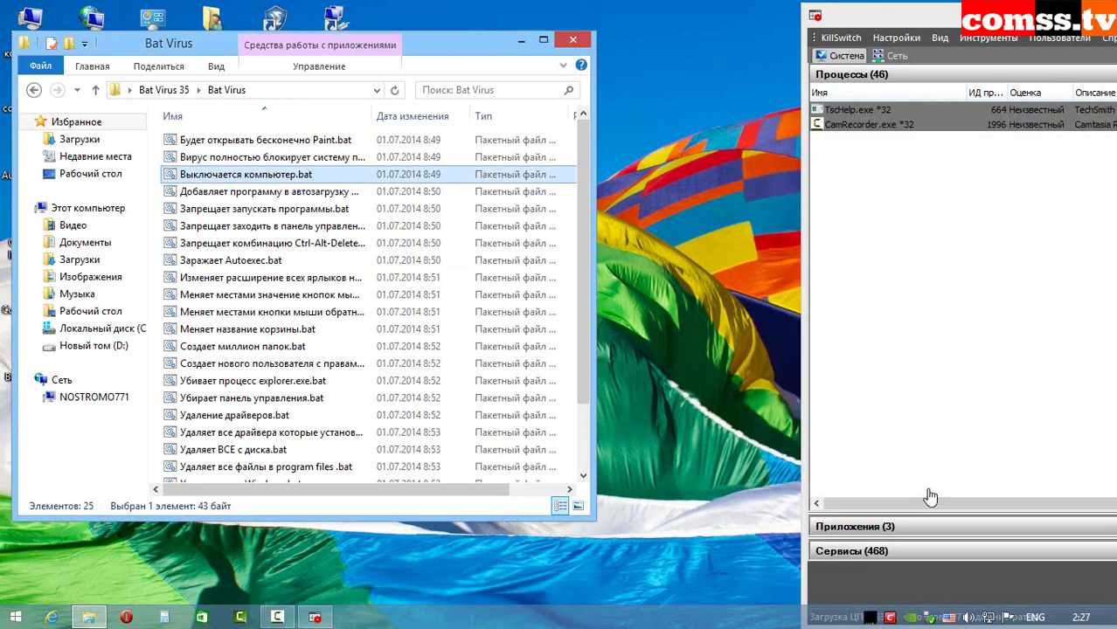
Run "Добавляет программу в автозагрузку ОС.bat", blocking and terminating it at its conhost.exe execution alerts
{"action": "double_click", "coordinate": [255, 194]}
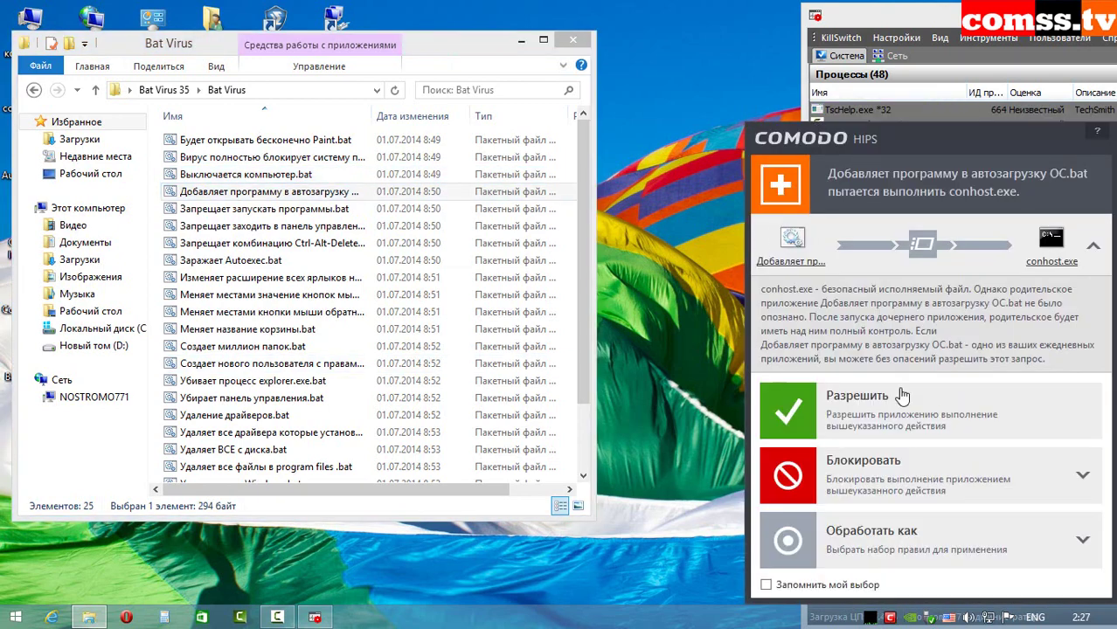
{"action": "left_click", "coordinate": [914, 476]}
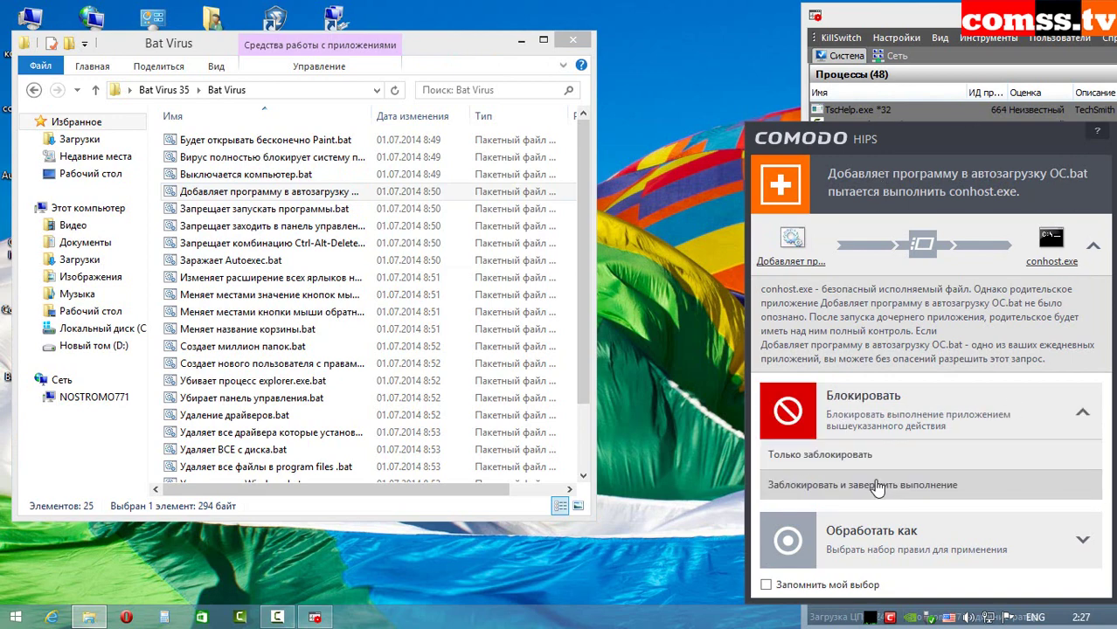
{"action": "left_click", "coordinate": [874, 488]}
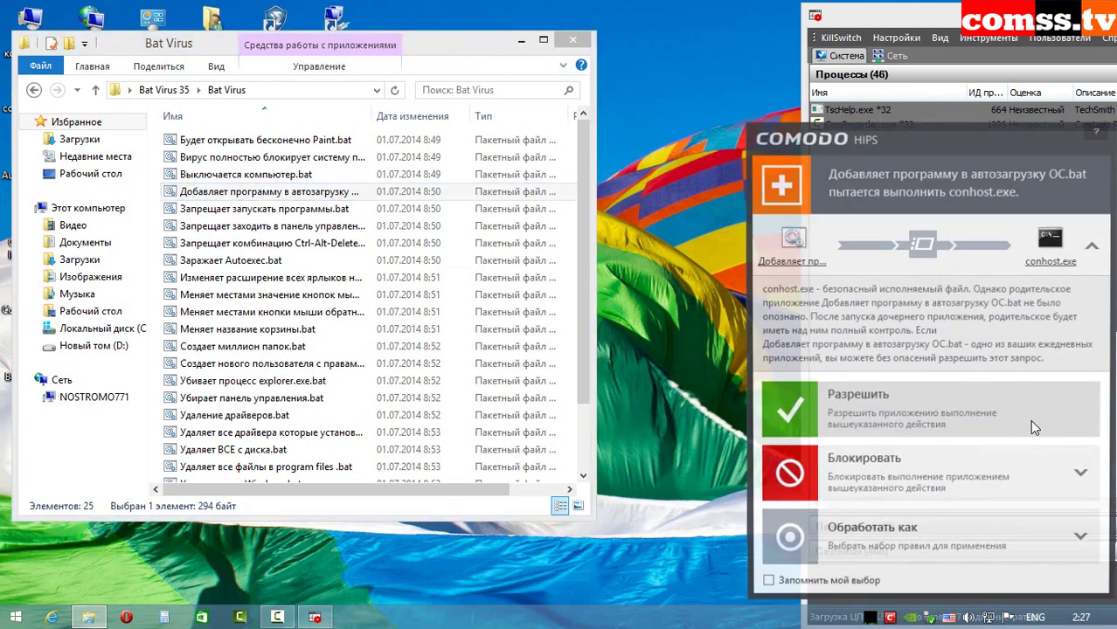
{"action": "left_click", "coordinate": [940, 465]}
{"action": "left_click", "coordinate": [914, 490]}
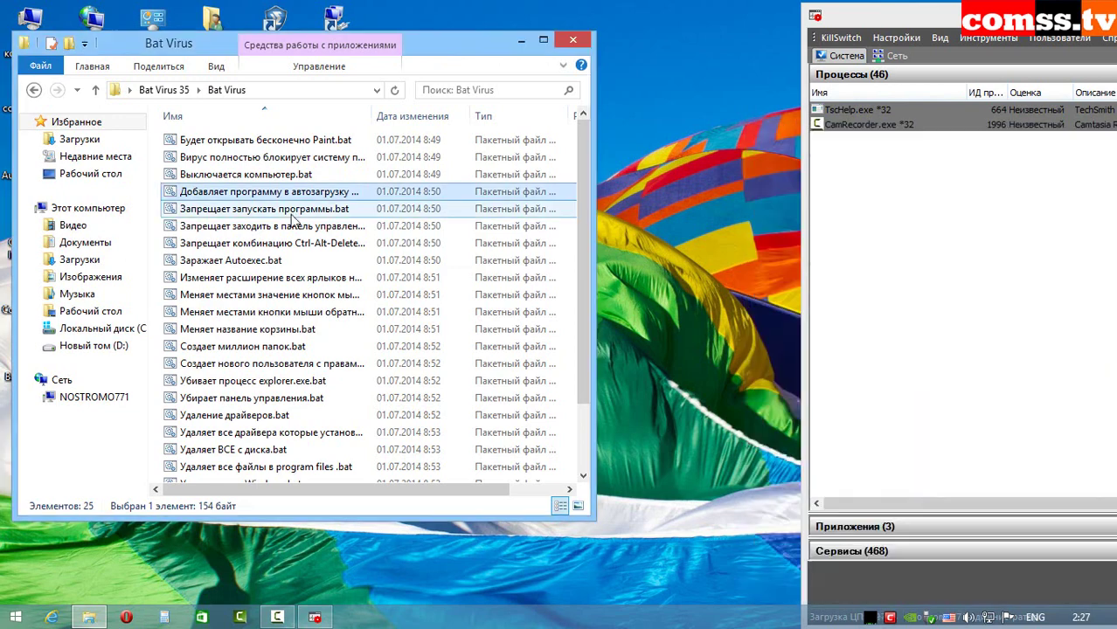
Run "Запрещает запускать программы.bat", blocking and terminating it at its conhost.exe execution alerts
{"action": "key", "text": "Down"}
{"action": "key", "text": "Return"}
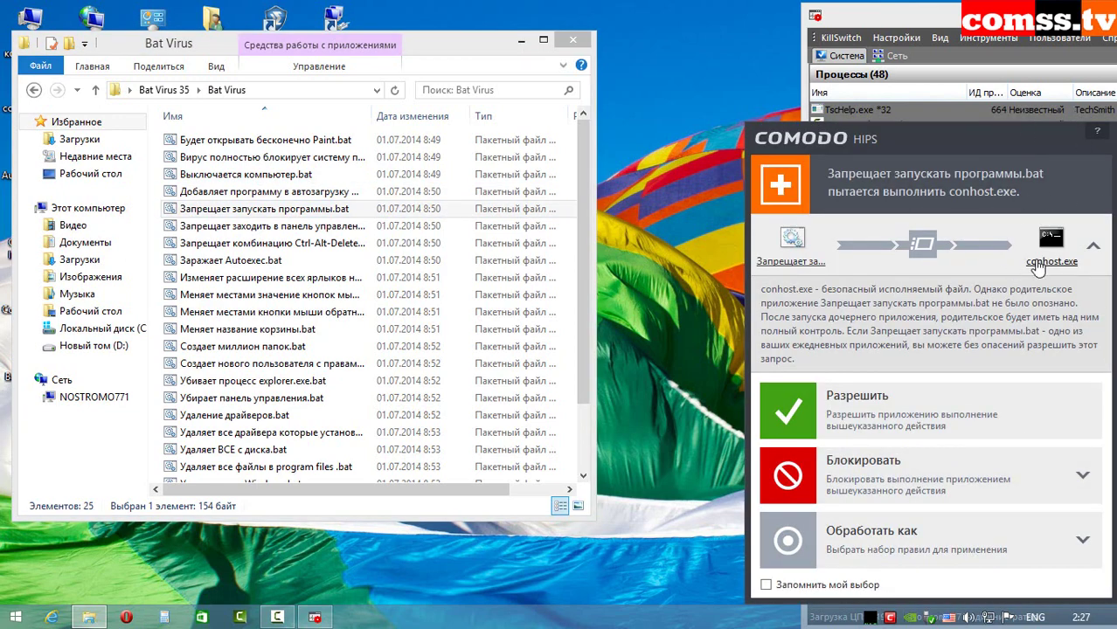
{"action": "left_click", "coordinate": [878, 472]}
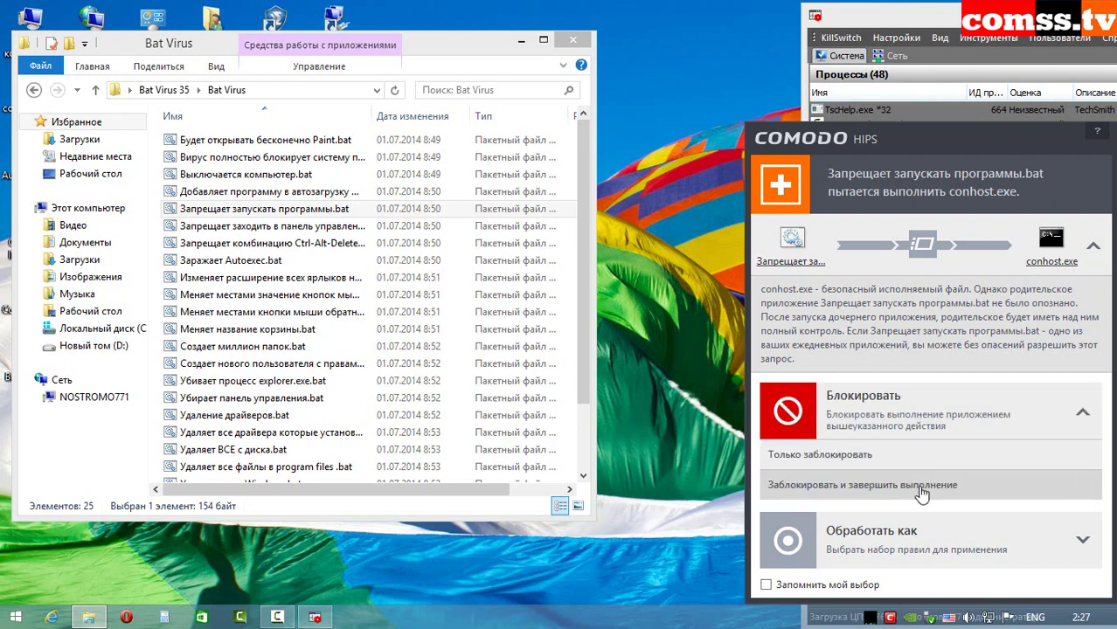
{"action": "left_click", "coordinate": [914, 489]}
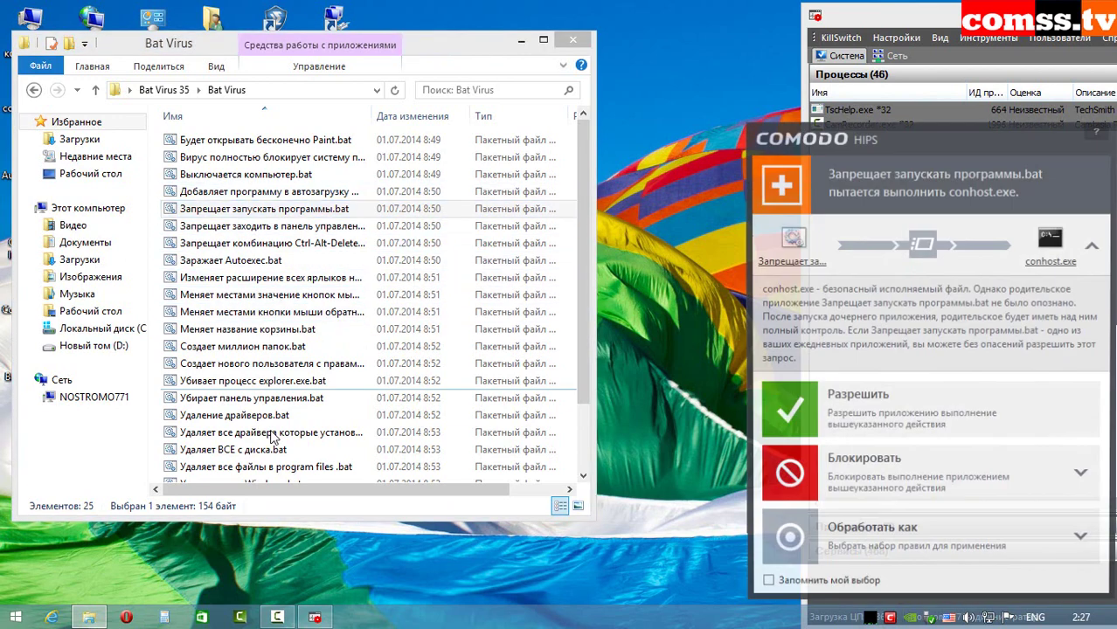
{"action": "left_click", "coordinate": [939, 478]}
{"action": "left_click", "coordinate": [937, 480]}
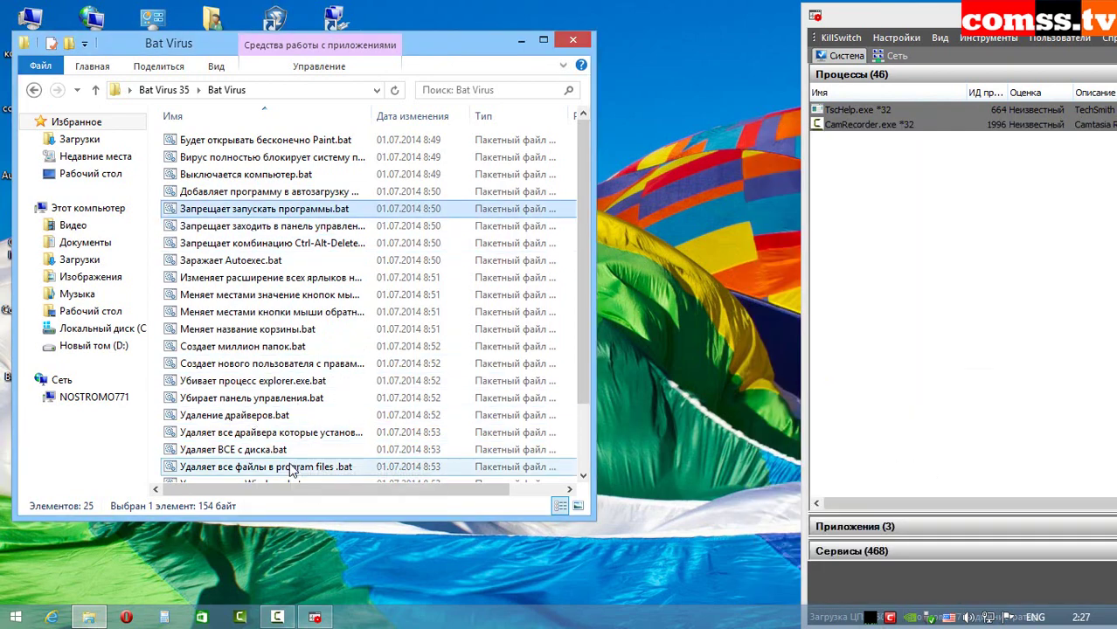
{"action": "scroll", "coordinate": [542, 314], "scroll_direction": "down", "scroll_amount": 2}
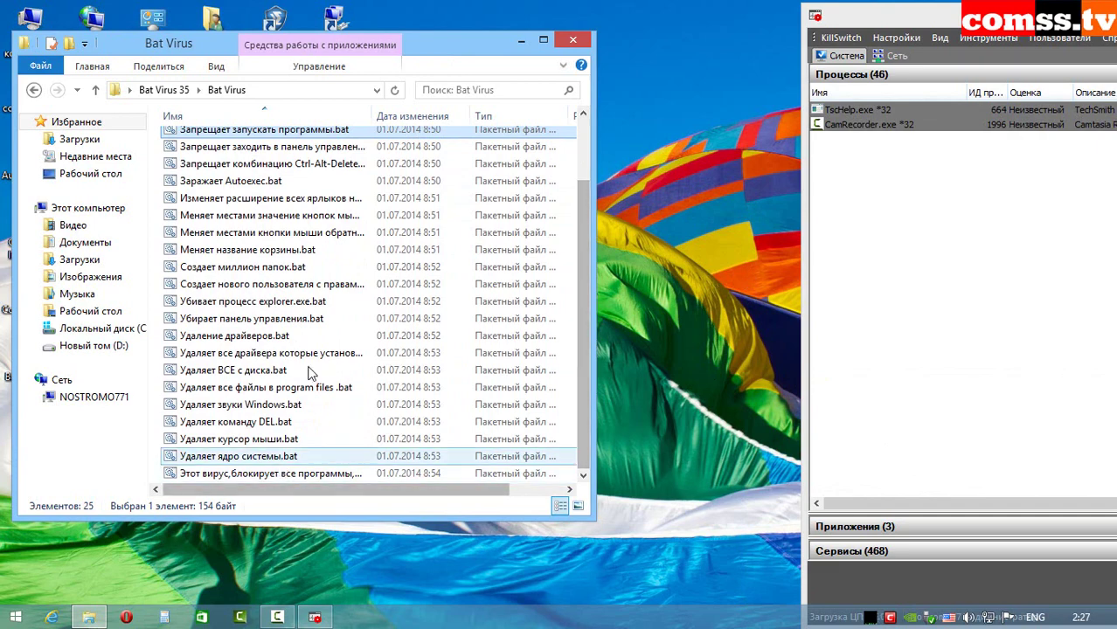
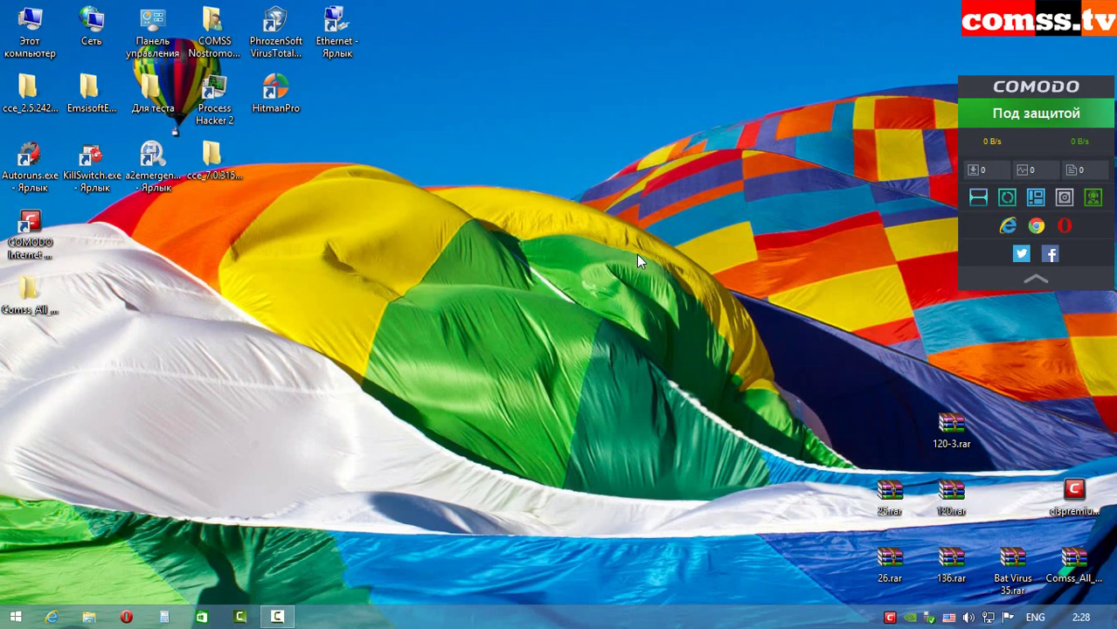
Switch to HitmanPro for a system scan, inspect the setup.exe and COMMONFX.DLL entries in its results, and minimize its window
{"action": "double_click", "coordinate": [268, 90]}
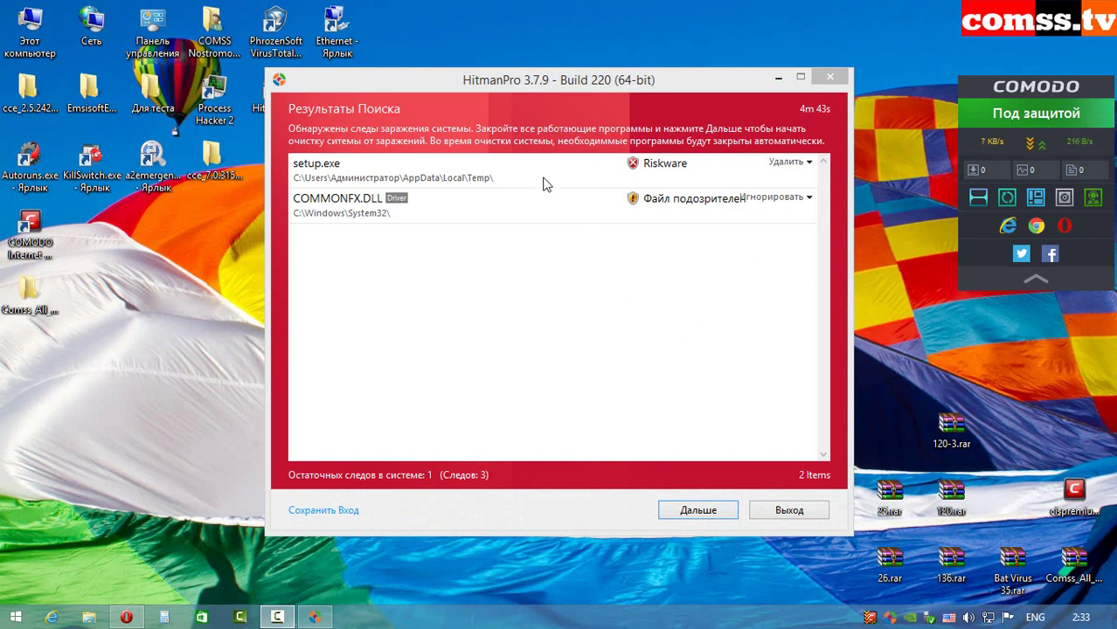
{"action": "left_click", "coordinate": [498, 173]}
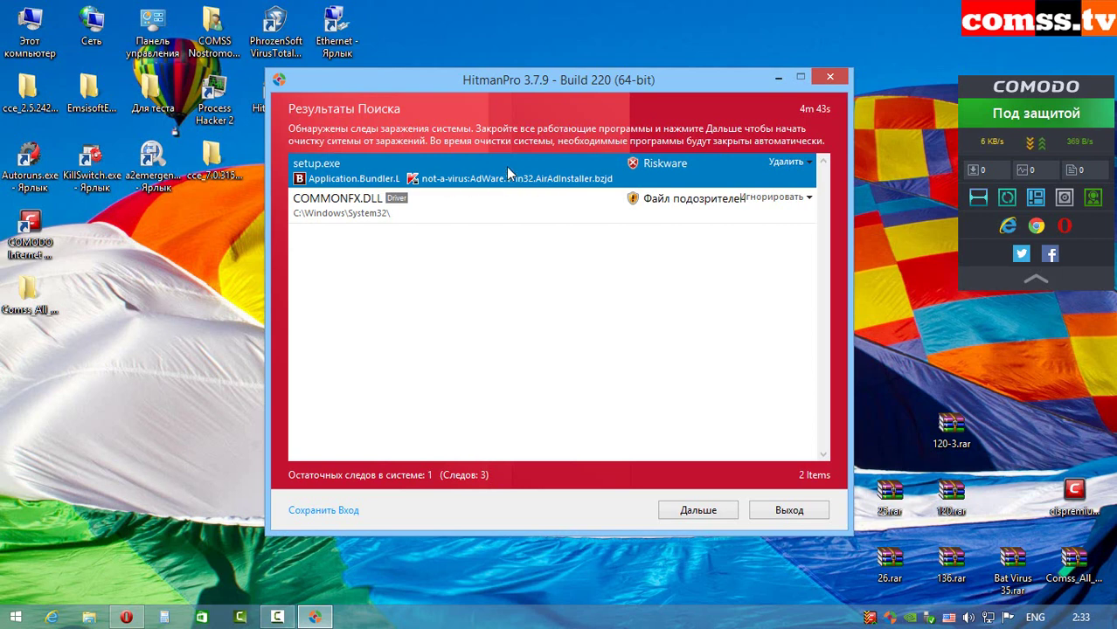
{"action": "left_click", "coordinate": [556, 217]}
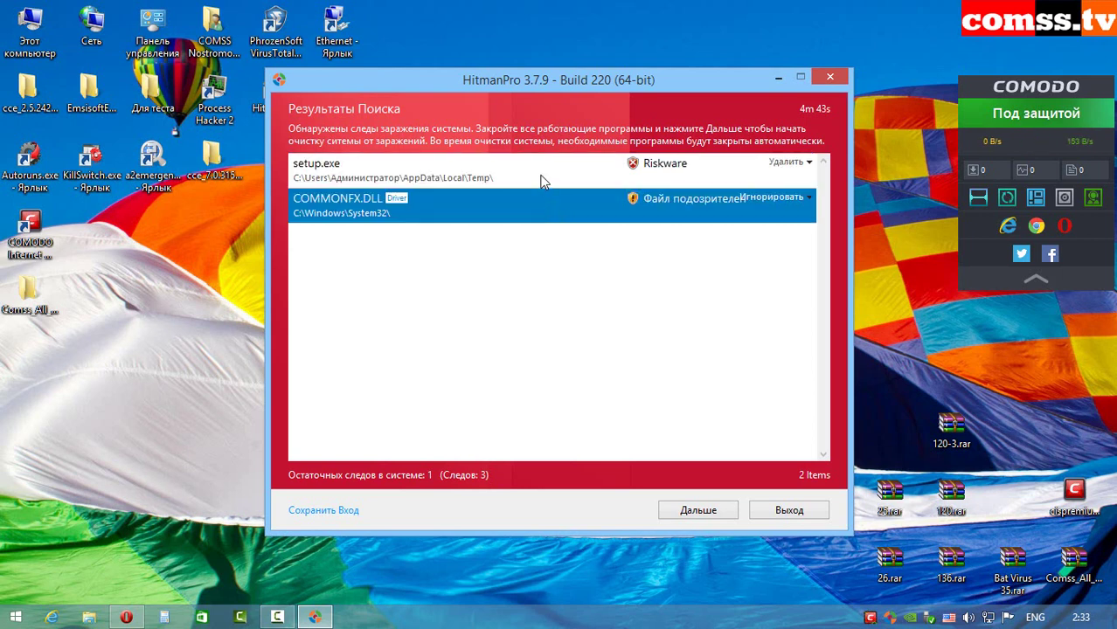
{"action": "left_click", "coordinate": [542, 181]}
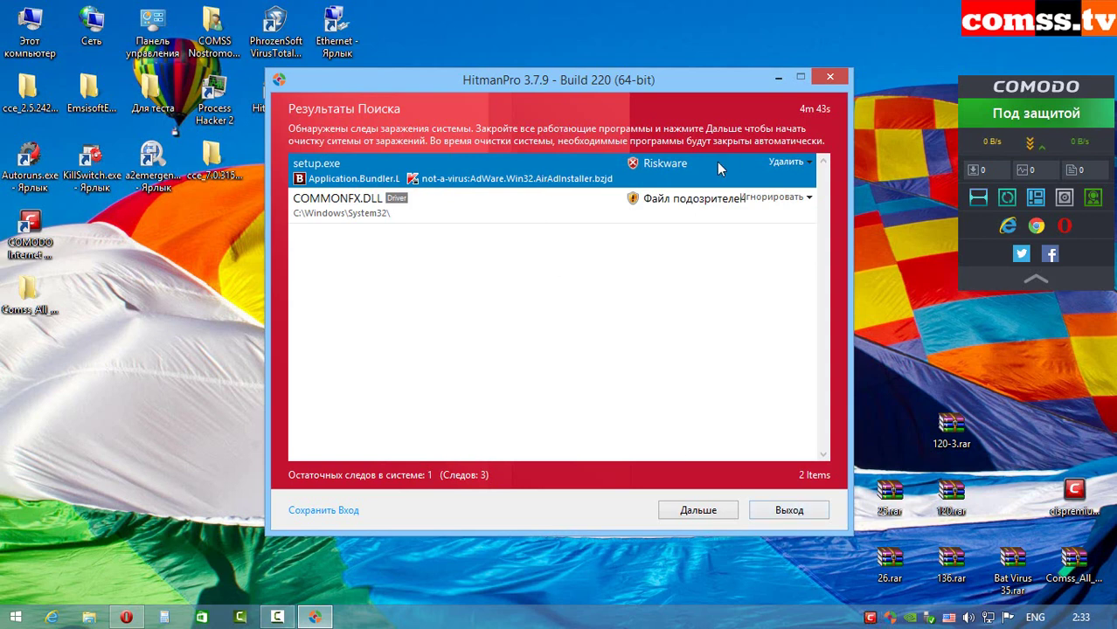
{"action": "left_click", "coordinate": [779, 77]}
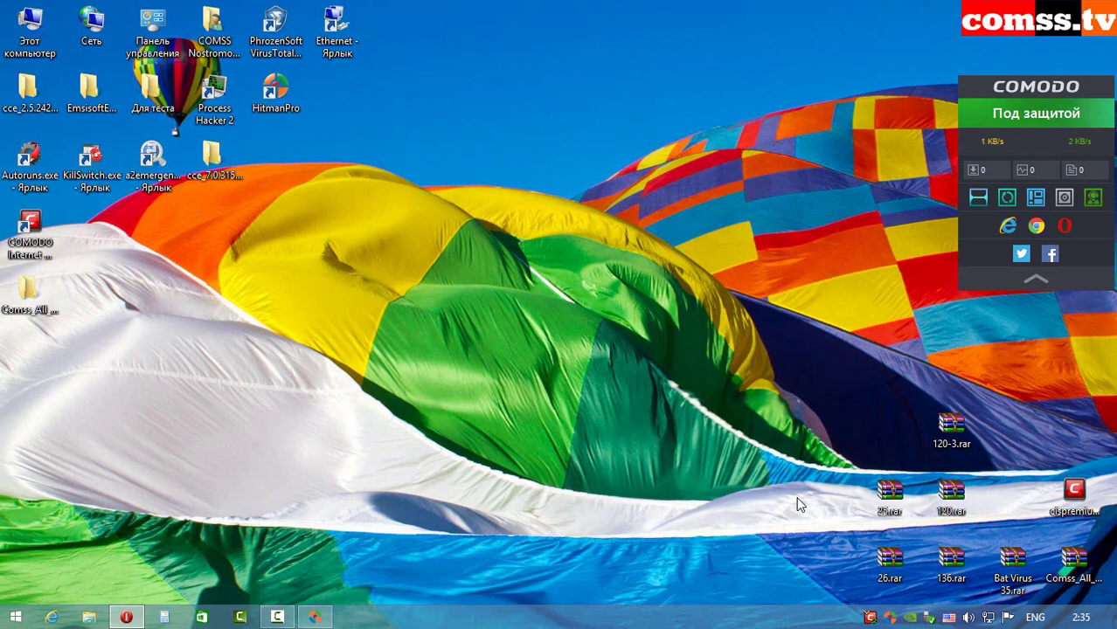
Switch to COMODO Internet Security, review its main window and the file rating section of its advanced security settings, and close the program window
{"action": "double_click", "coordinate": [870, 617]}
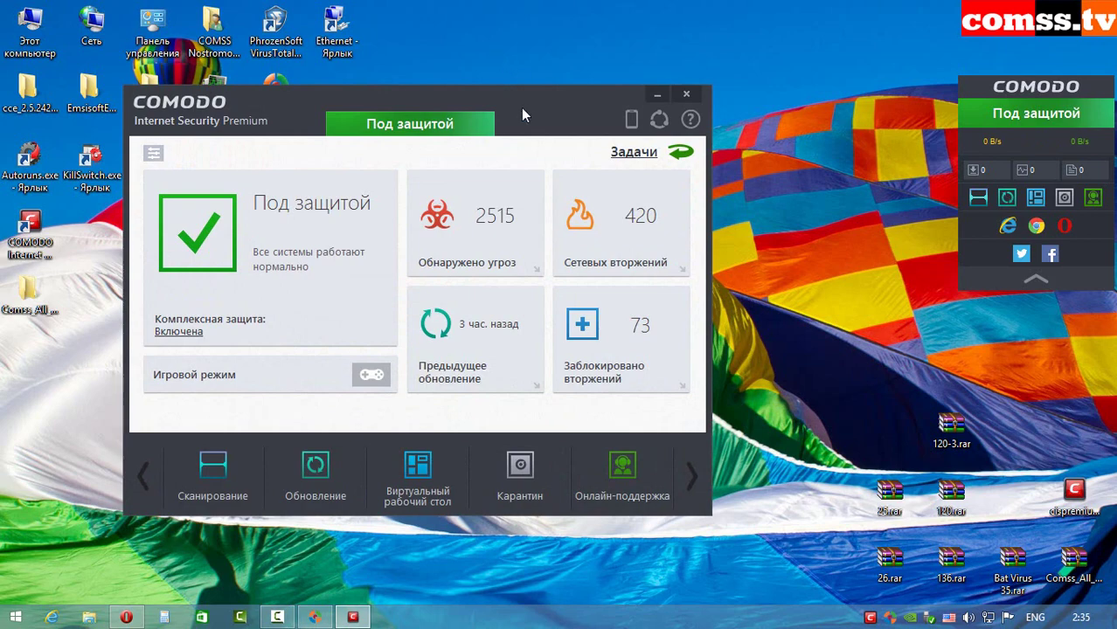
{"action": "left_click_drag", "start_coordinate": [521, 108], "coordinate": [656, 85]}
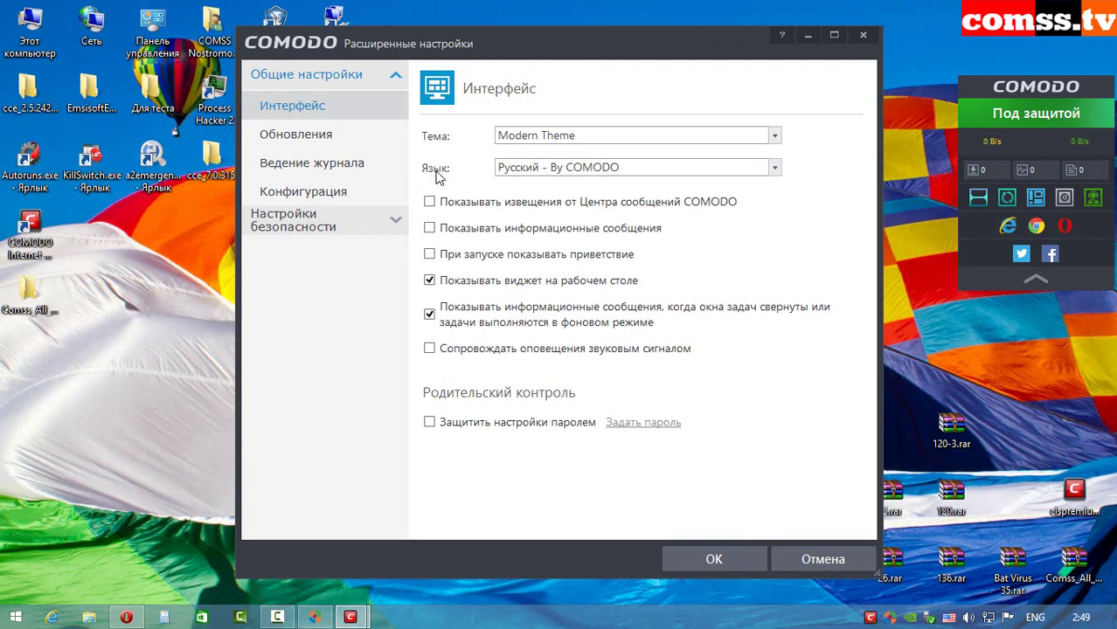
{"action": "left_click", "coordinate": [315, 226]}
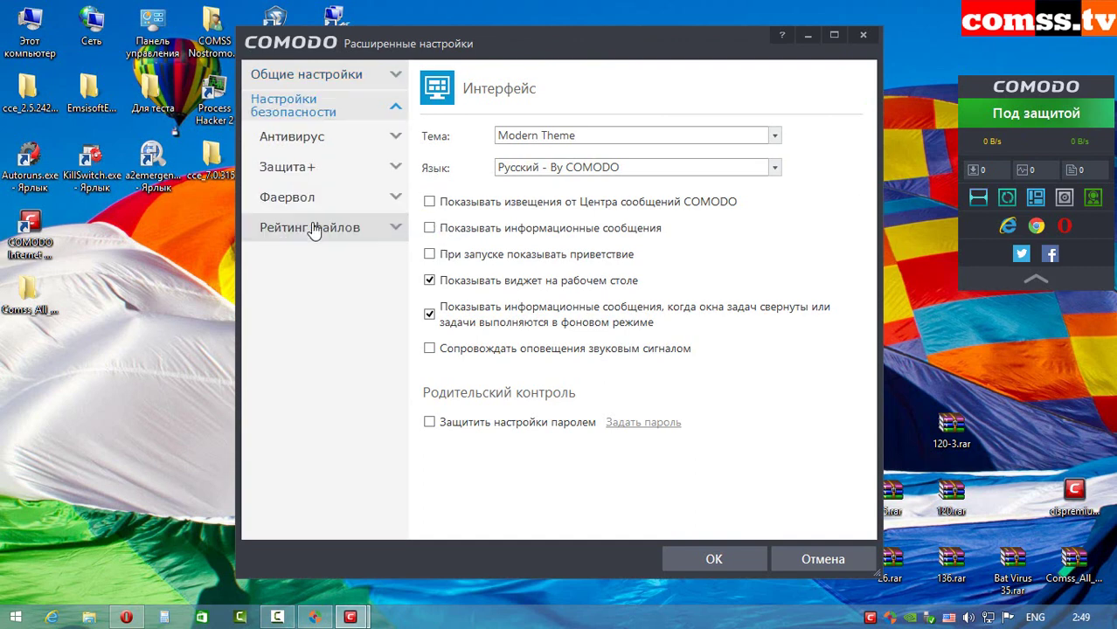
{"action": "left_click", "coordinate": [317, 231]}
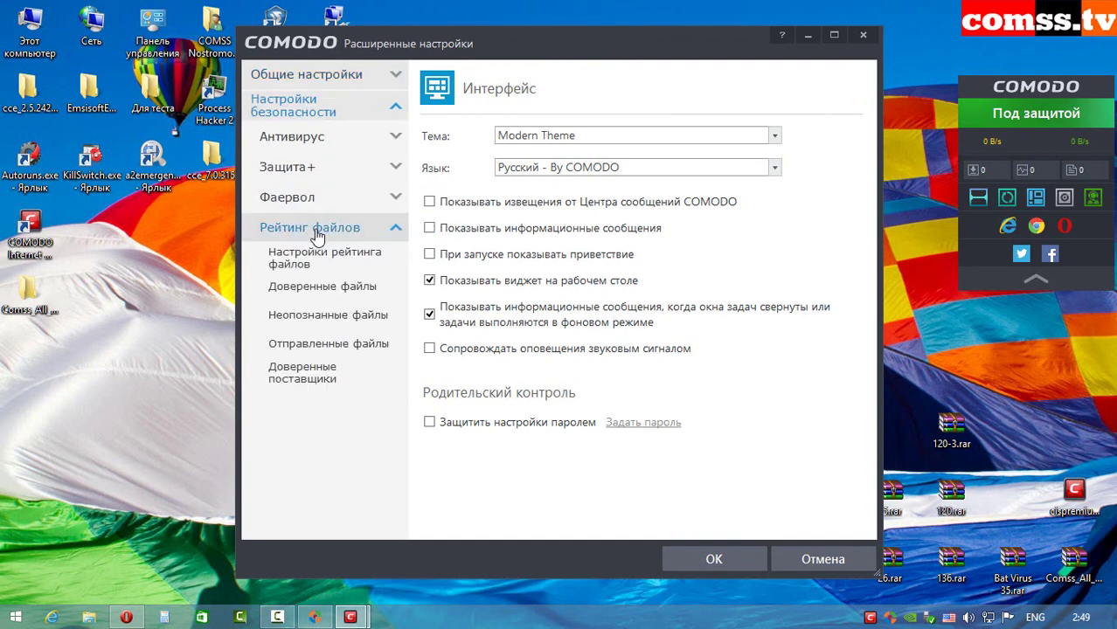
{"action": "left_click", "coordinate": [313, 398]}
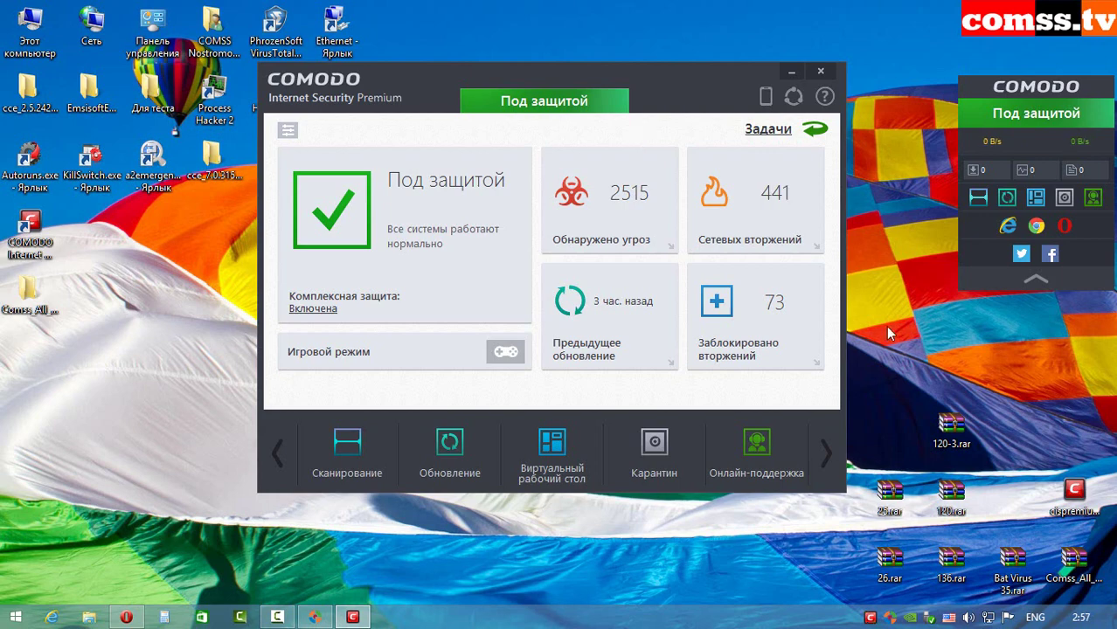
{"action": "key", "text": "alt+F4"}
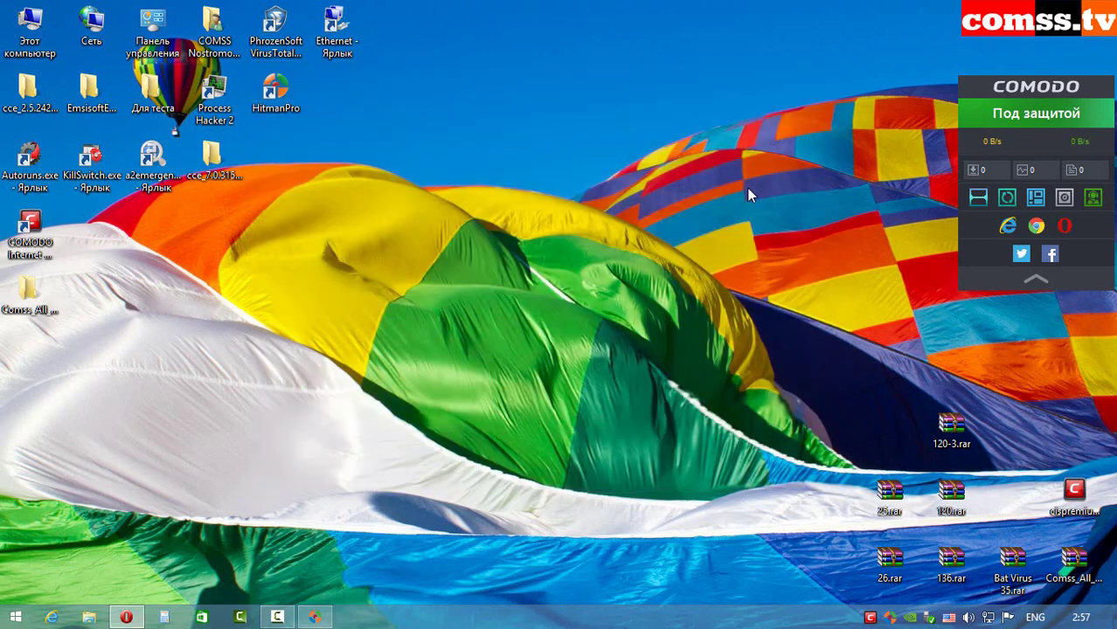